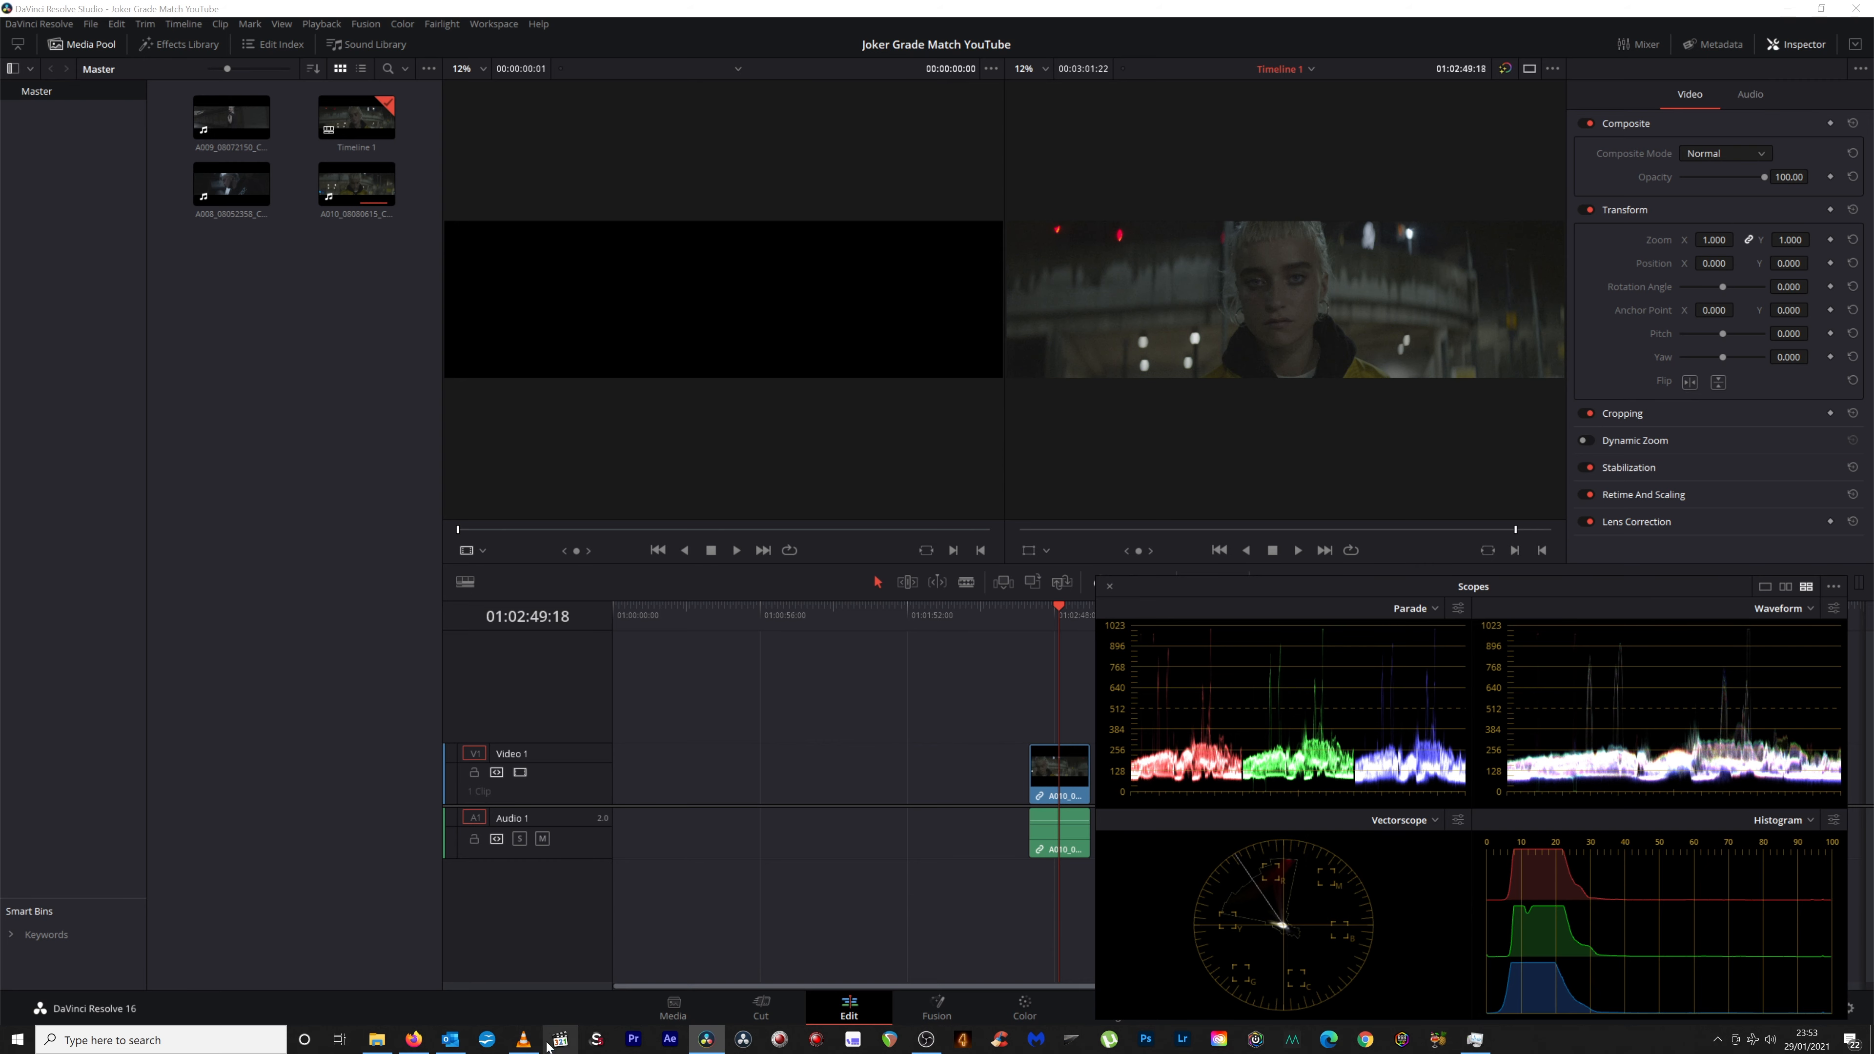
# Switch to VLC, play the Joker reference scene, pause on the donut shop shot and return to DaVinci Resolve.
pyautogui.click(523, 1038)
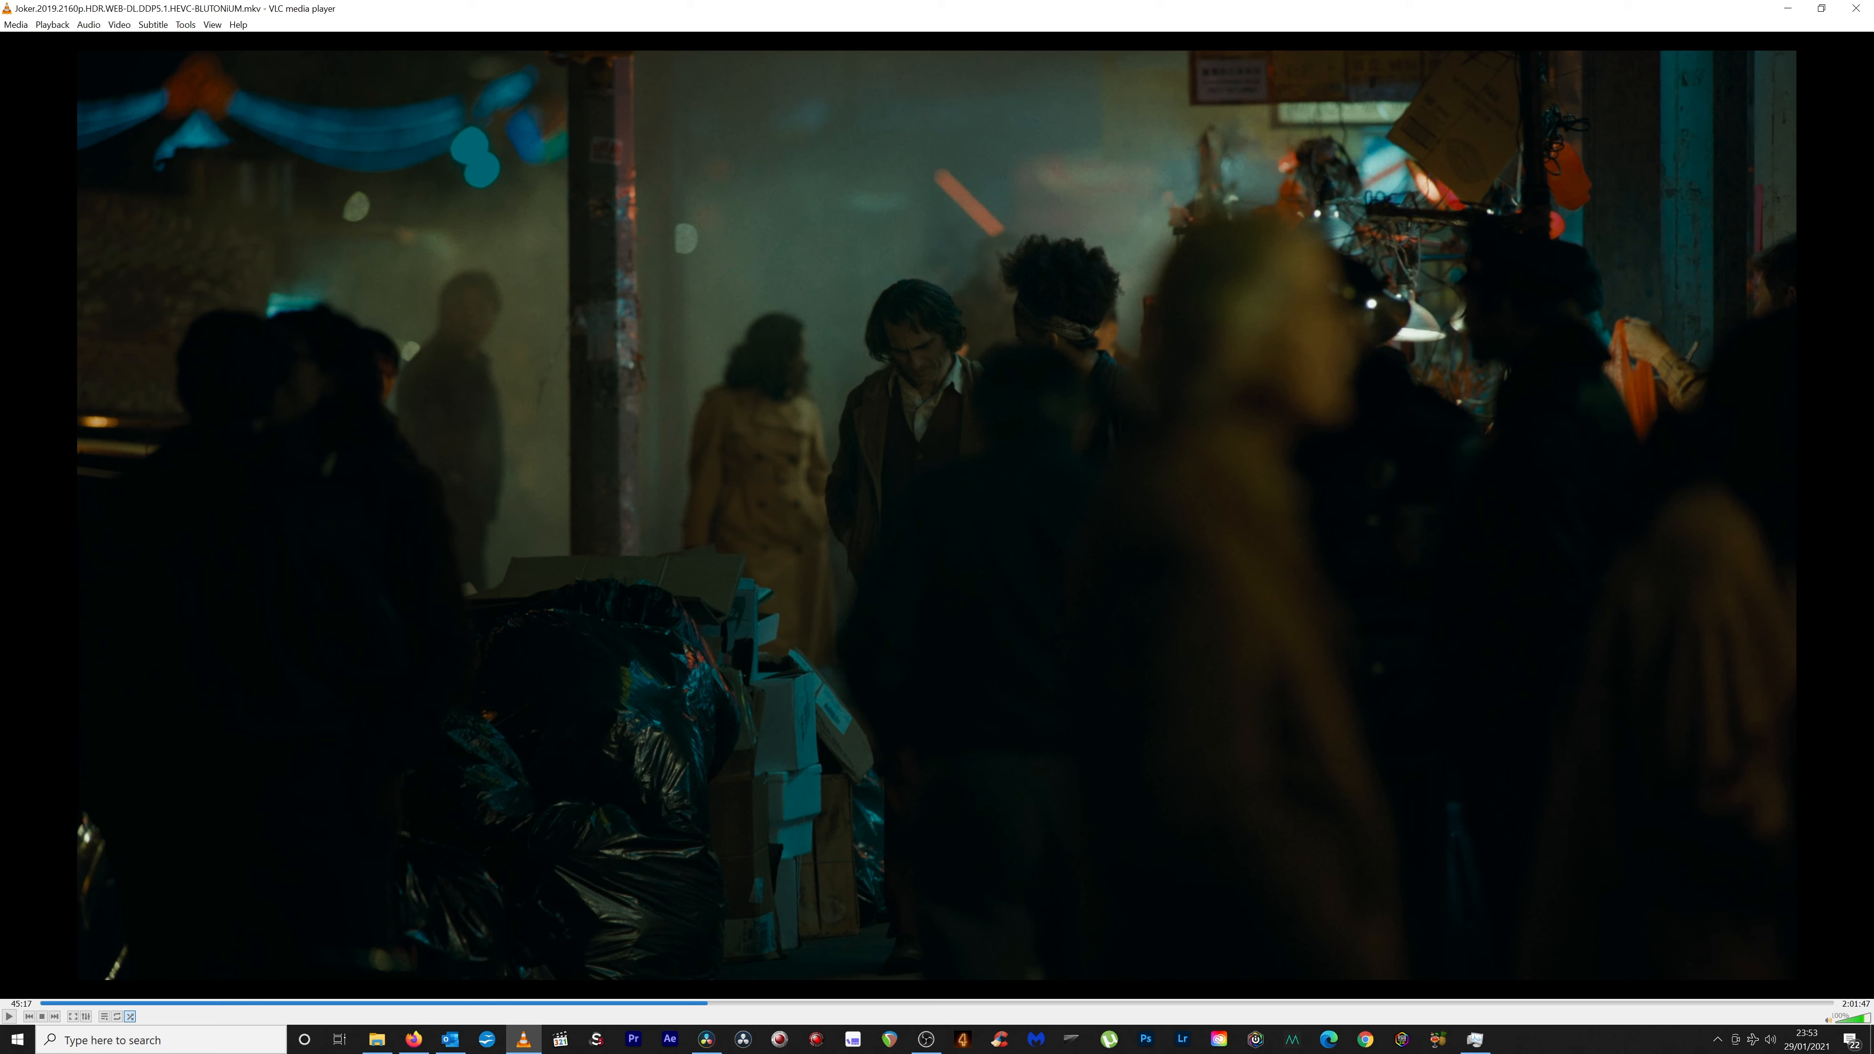
pyautogui.press('space')
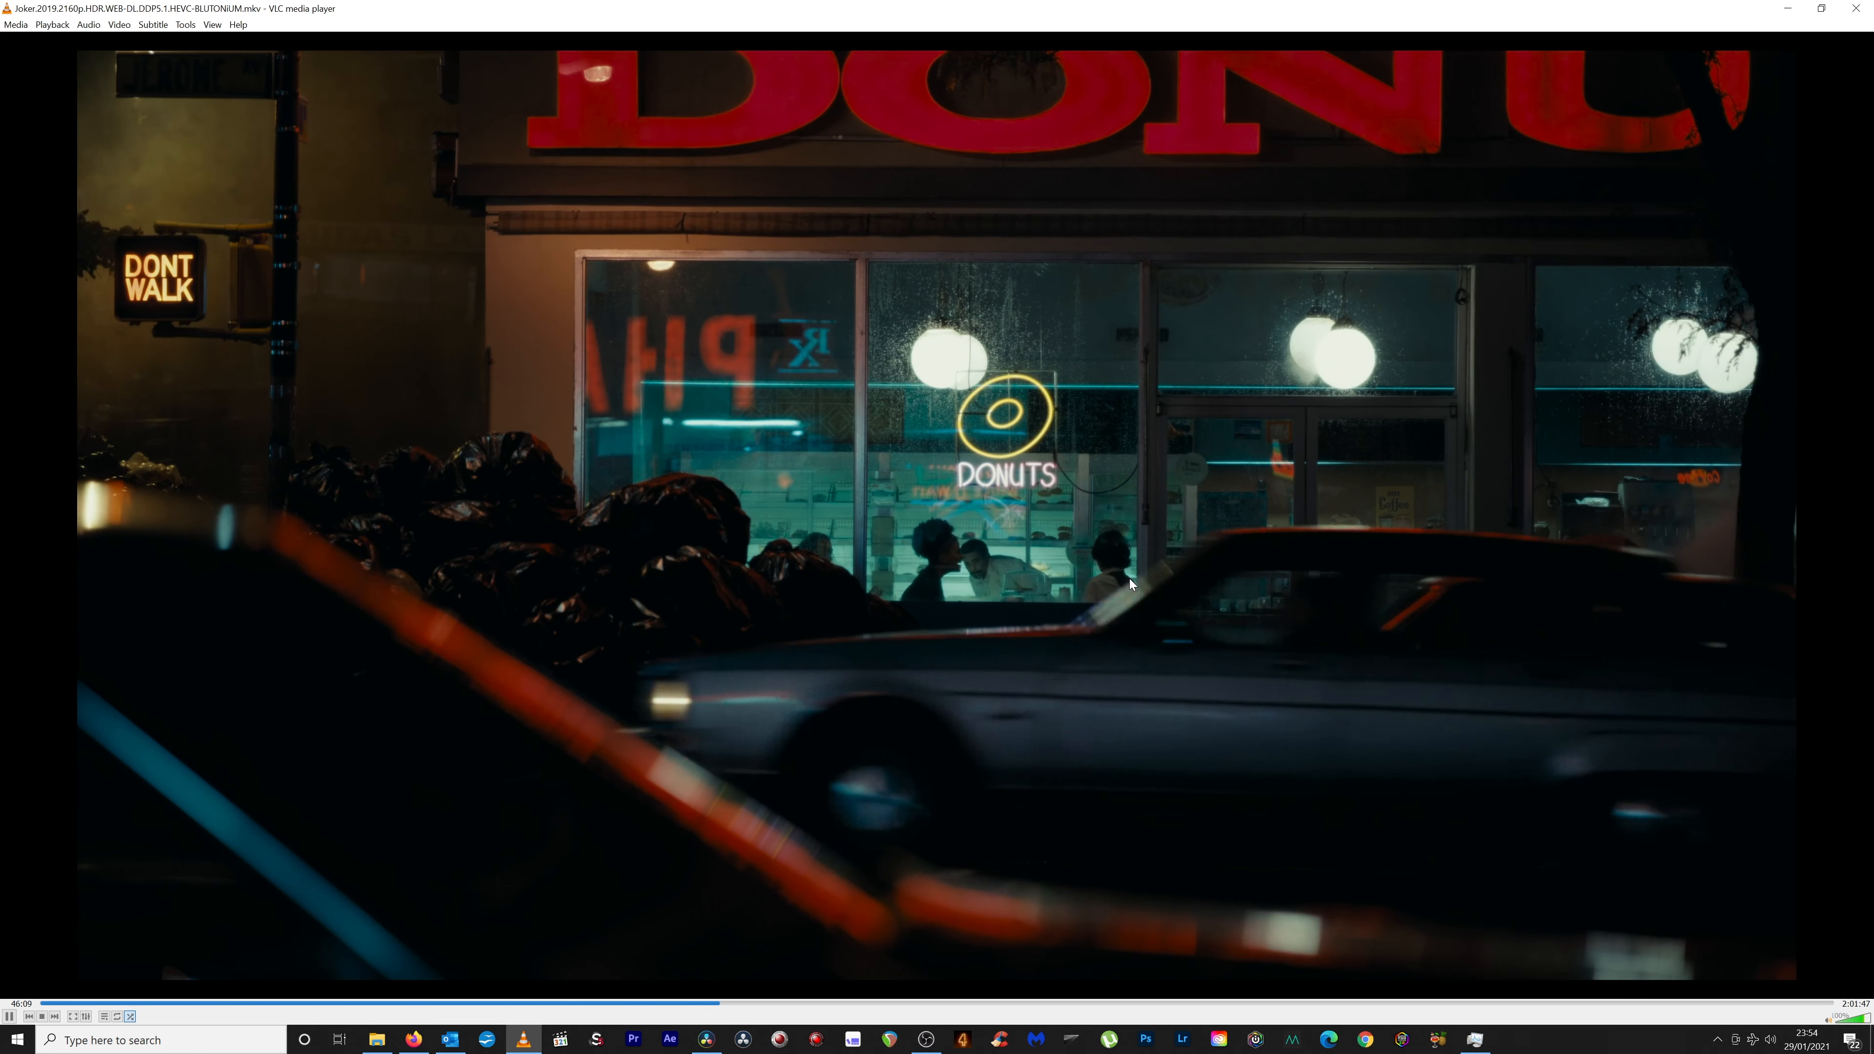
pyautogui.click(9, 1017)
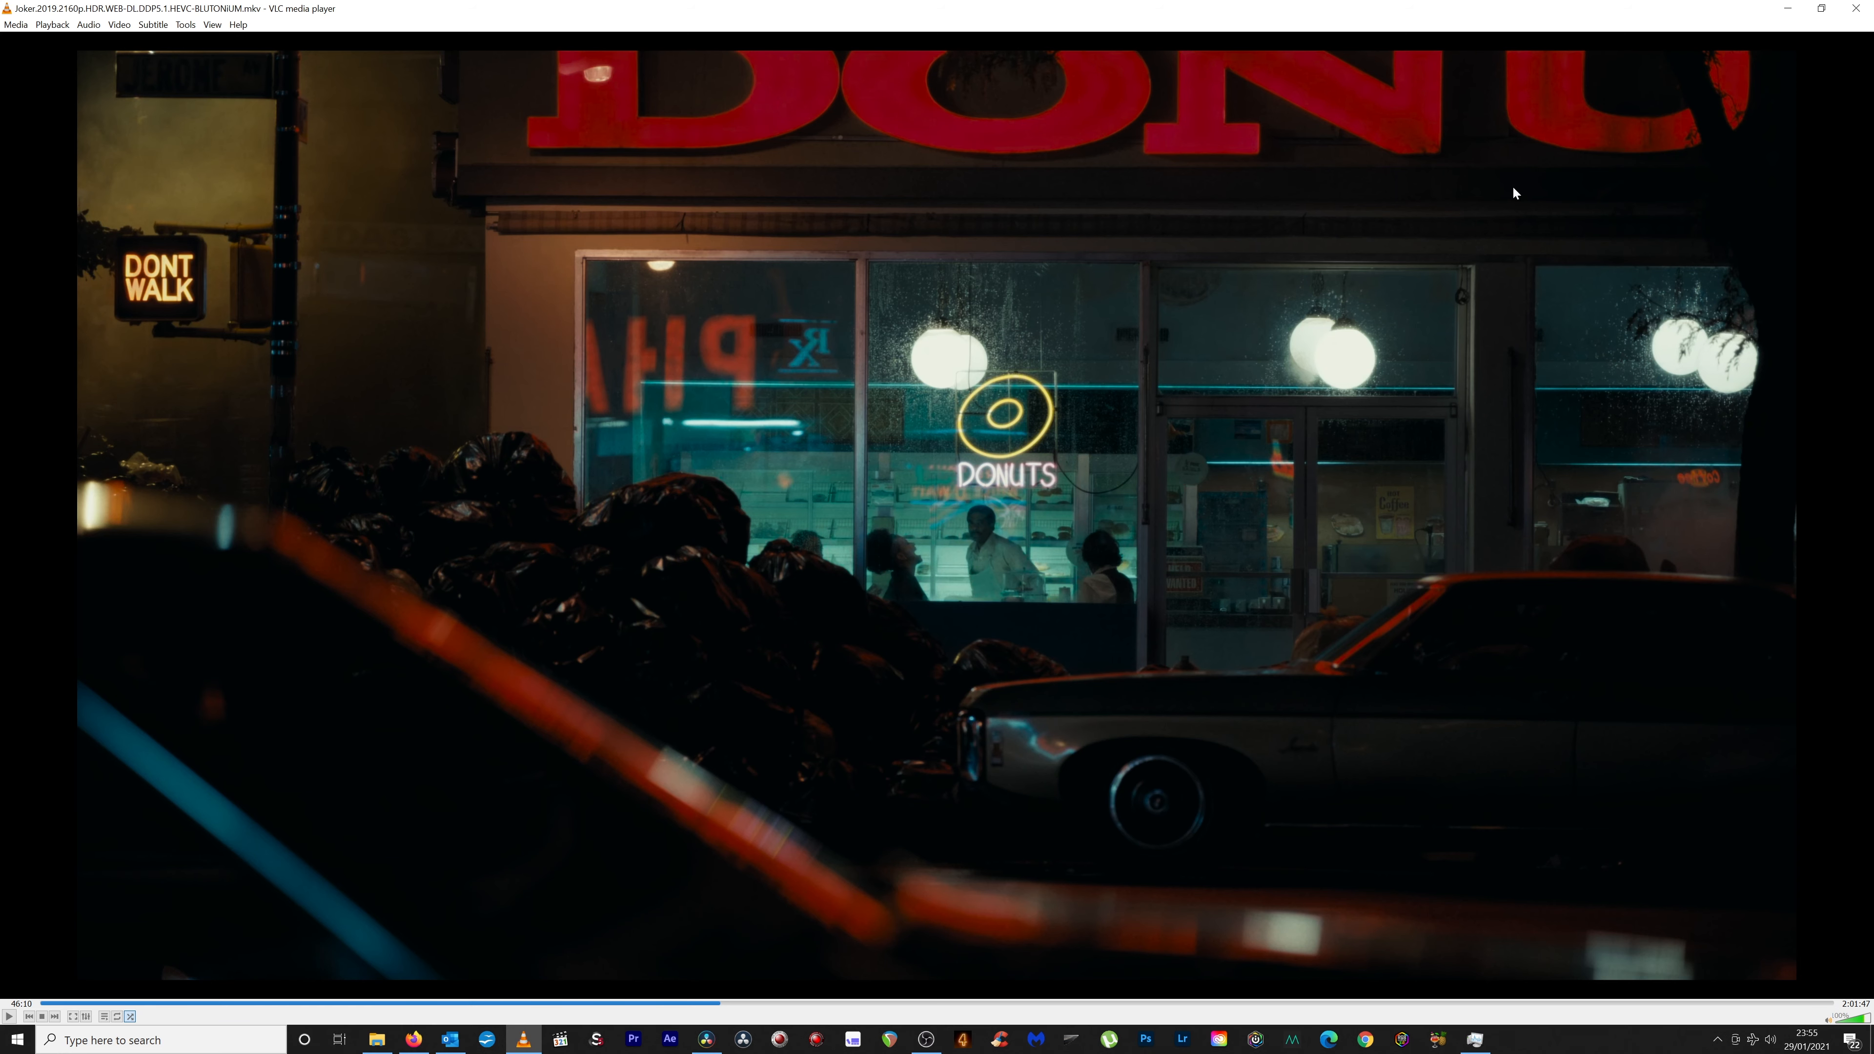
pyautogui.click(1788, 9)
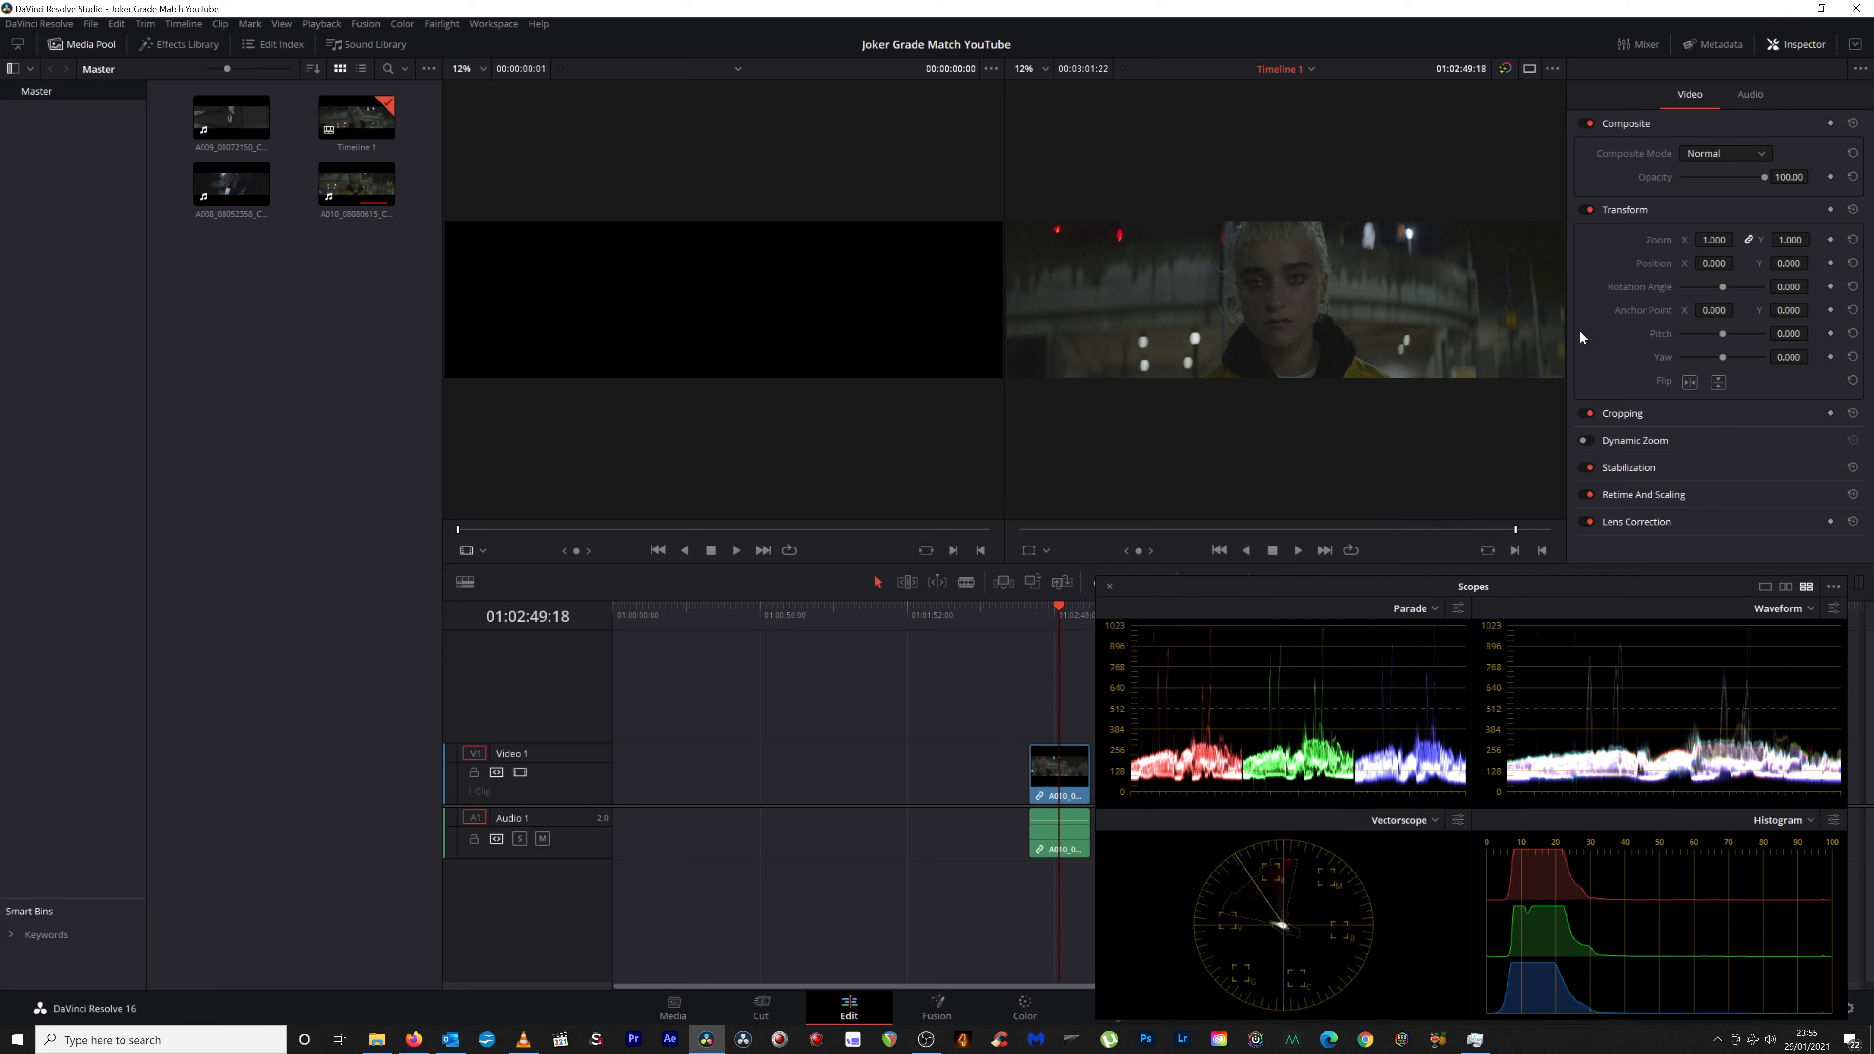
# Open the Color page with the scopes window moved aside, and place node 01 level with the graph's source input.
pyautogui.moveTo(1316, 587)
pyautogui.mouseDown()
pyautogui.moveTo(1319, 560)
pyautogui.moveTo(1349, 572)
pyautogui.mouseUp()
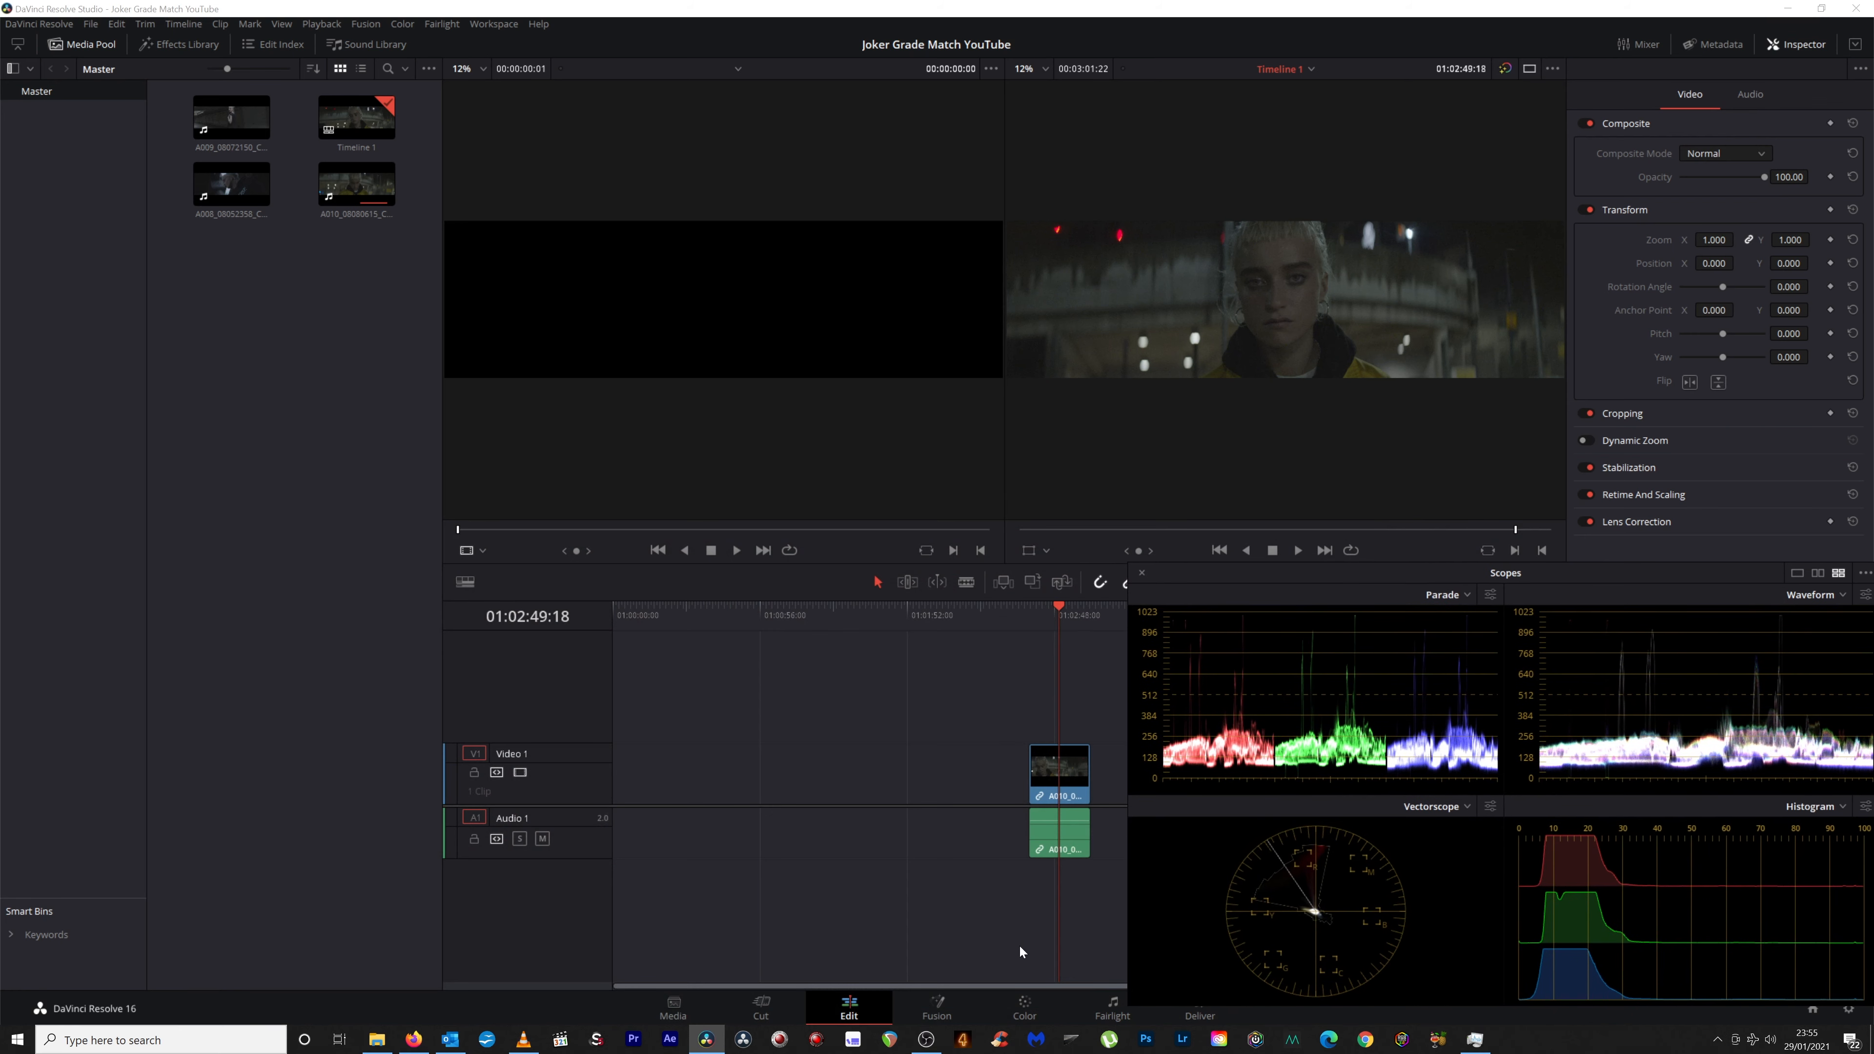
pyautogui.click(1024, 1005)
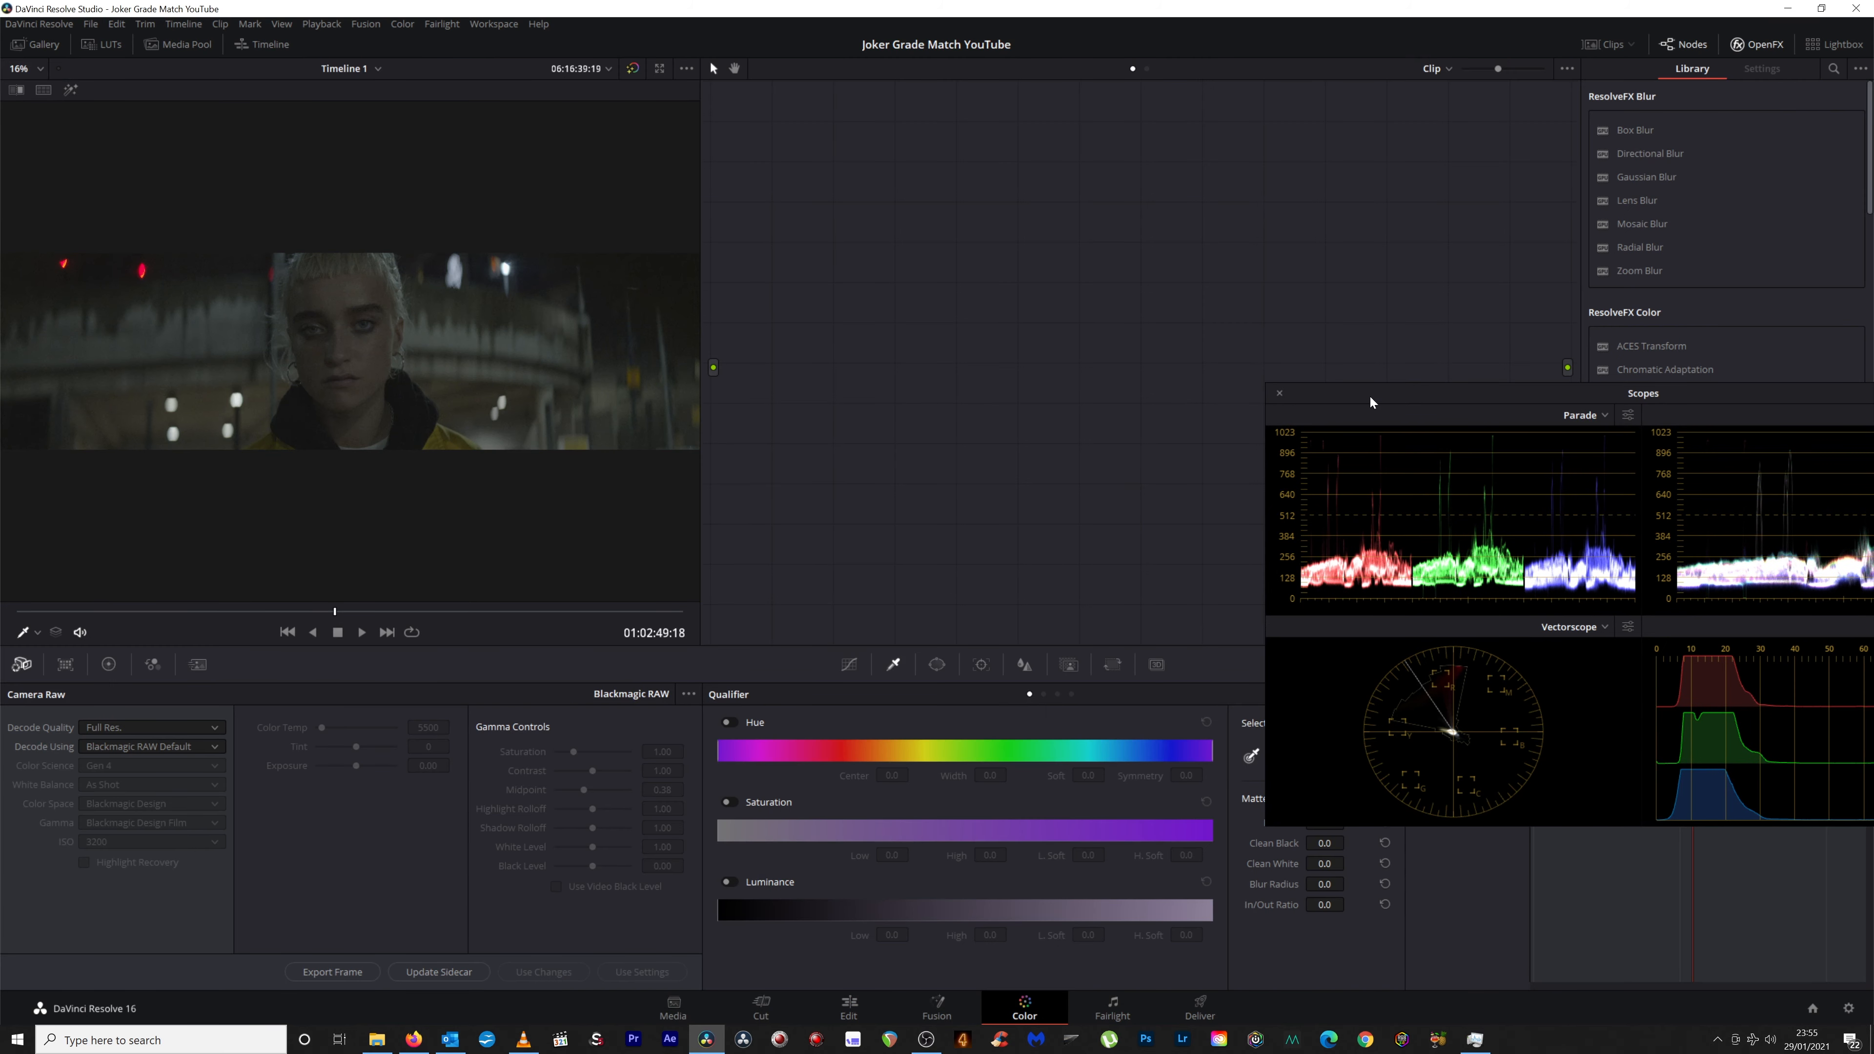
pyautogui.moveTo(1369, 397); pyautogui.dragTo(1418, 424)
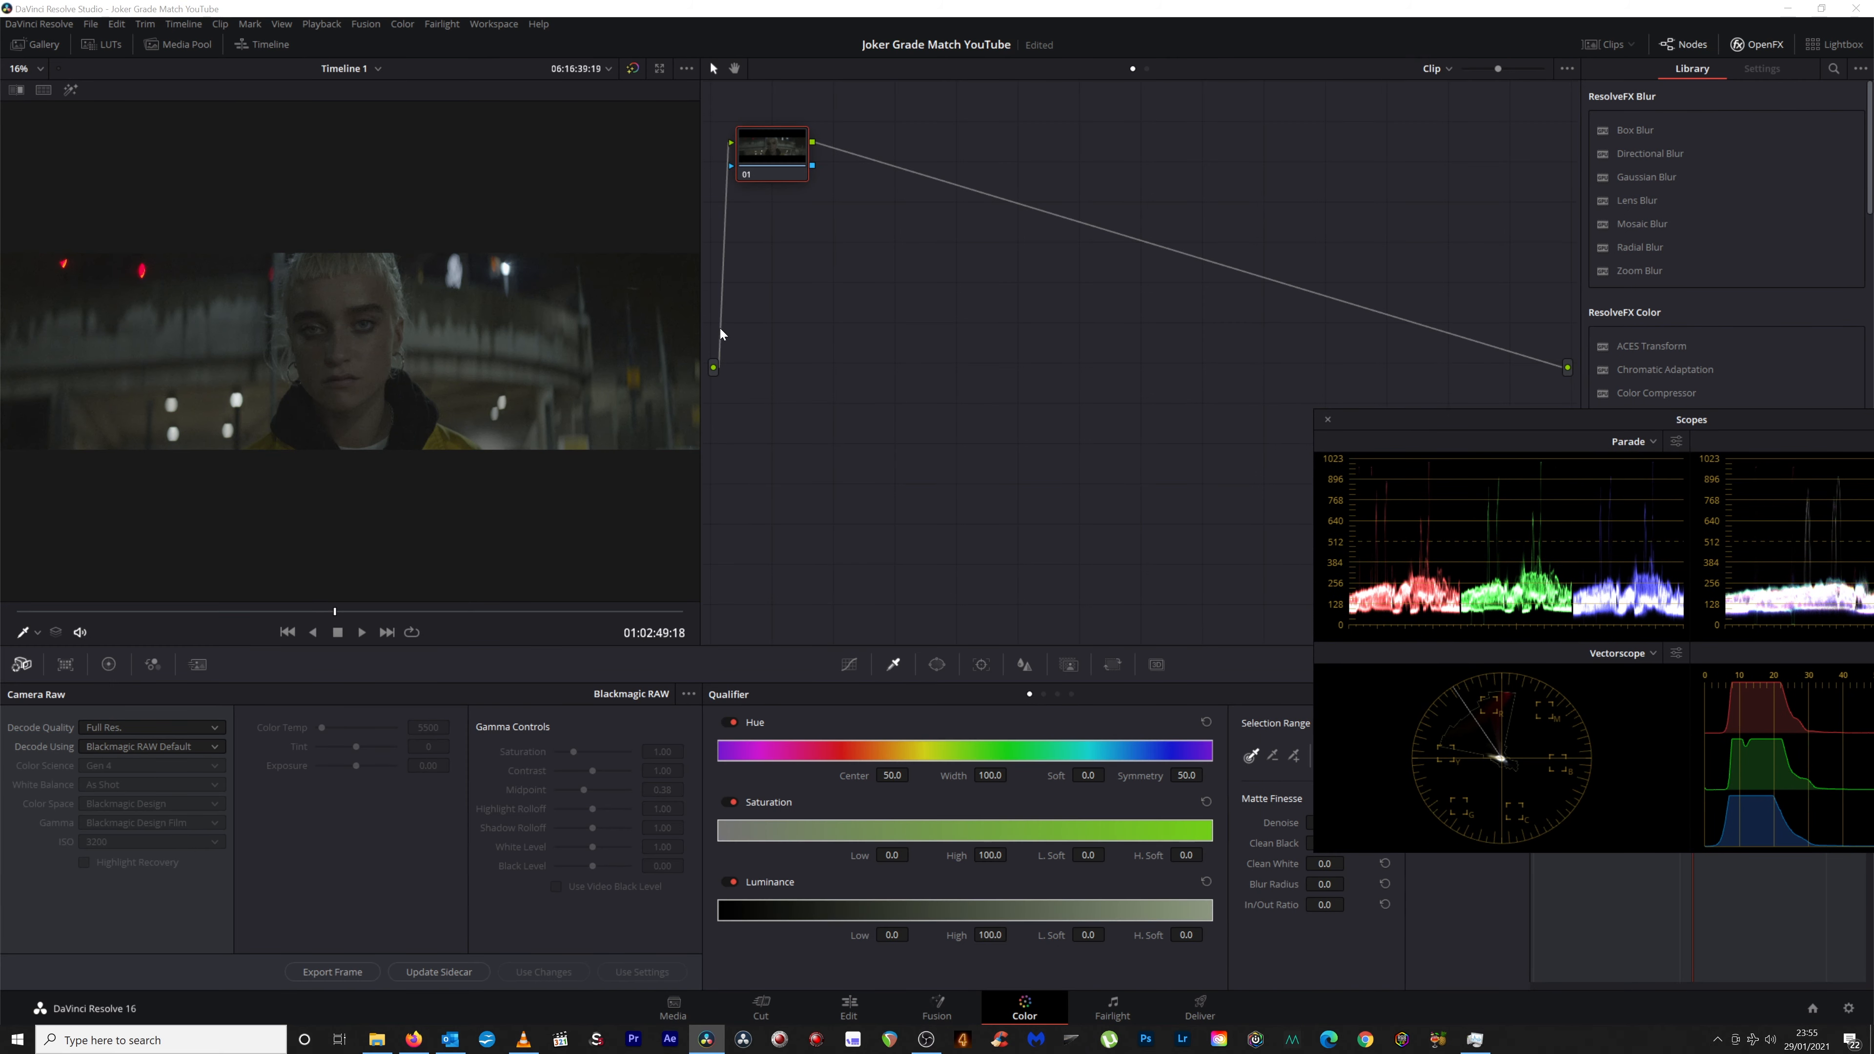
pyautogui.moveTo(767, 131); pyautogui.dragTo(770, 351)
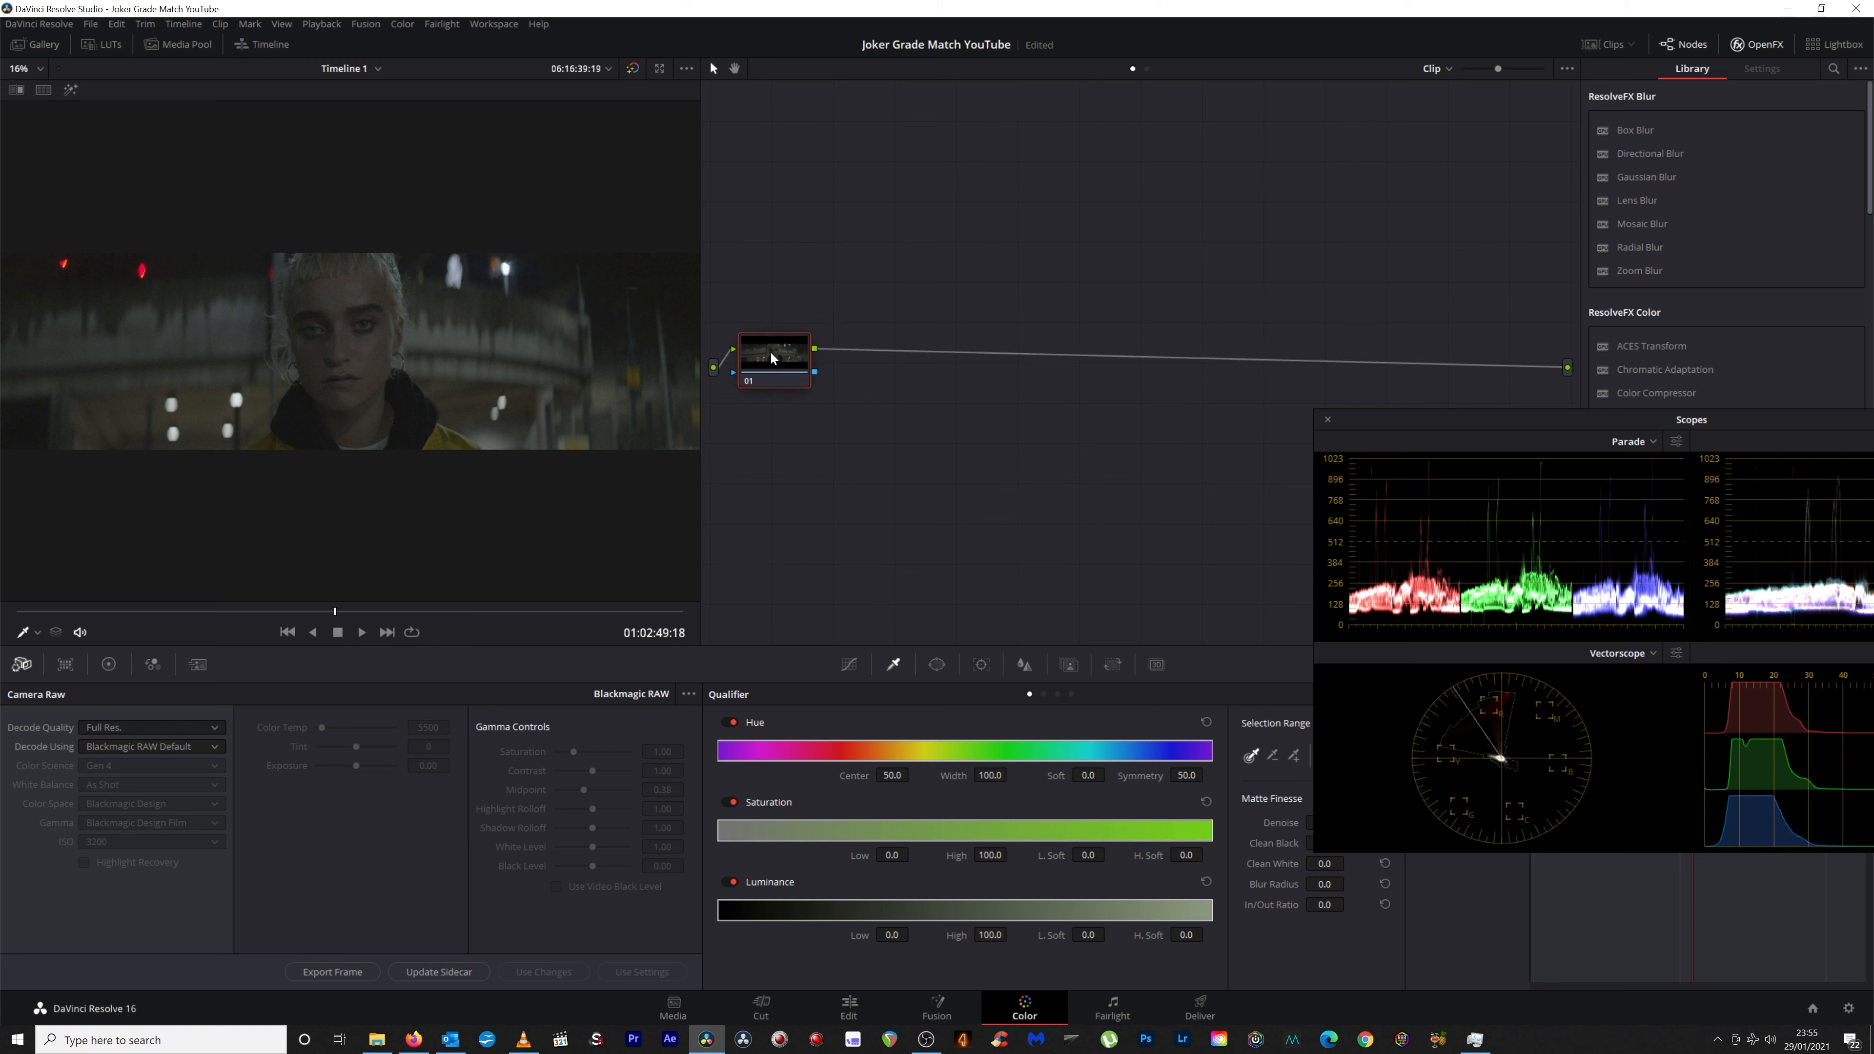
# Load clip A010_08080615_C019.braw on the Media page and examine the project's Master Settings and Image Scaling options.
pyautogui.click(673, 1011)
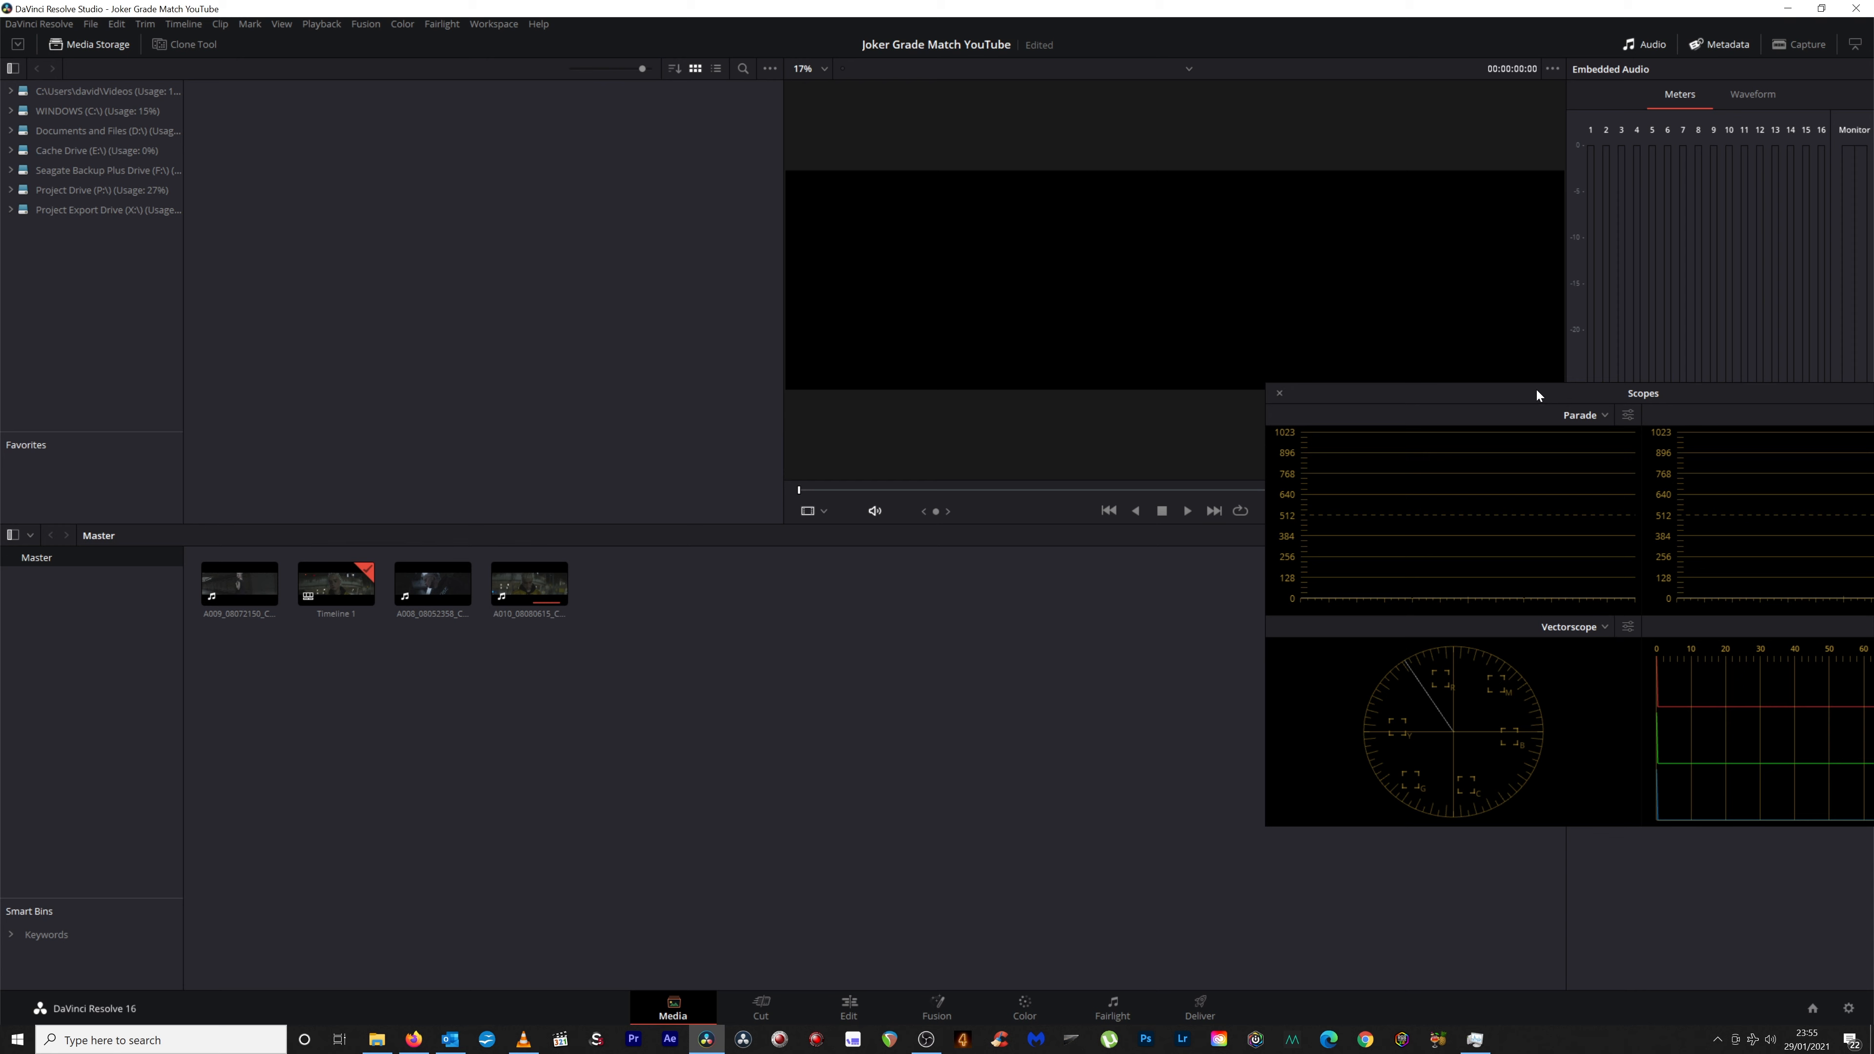
pyautogui.moveTo(1537, 395); pyautogui.dragTo(1519, 752)
pyautogui.click(549, 590)
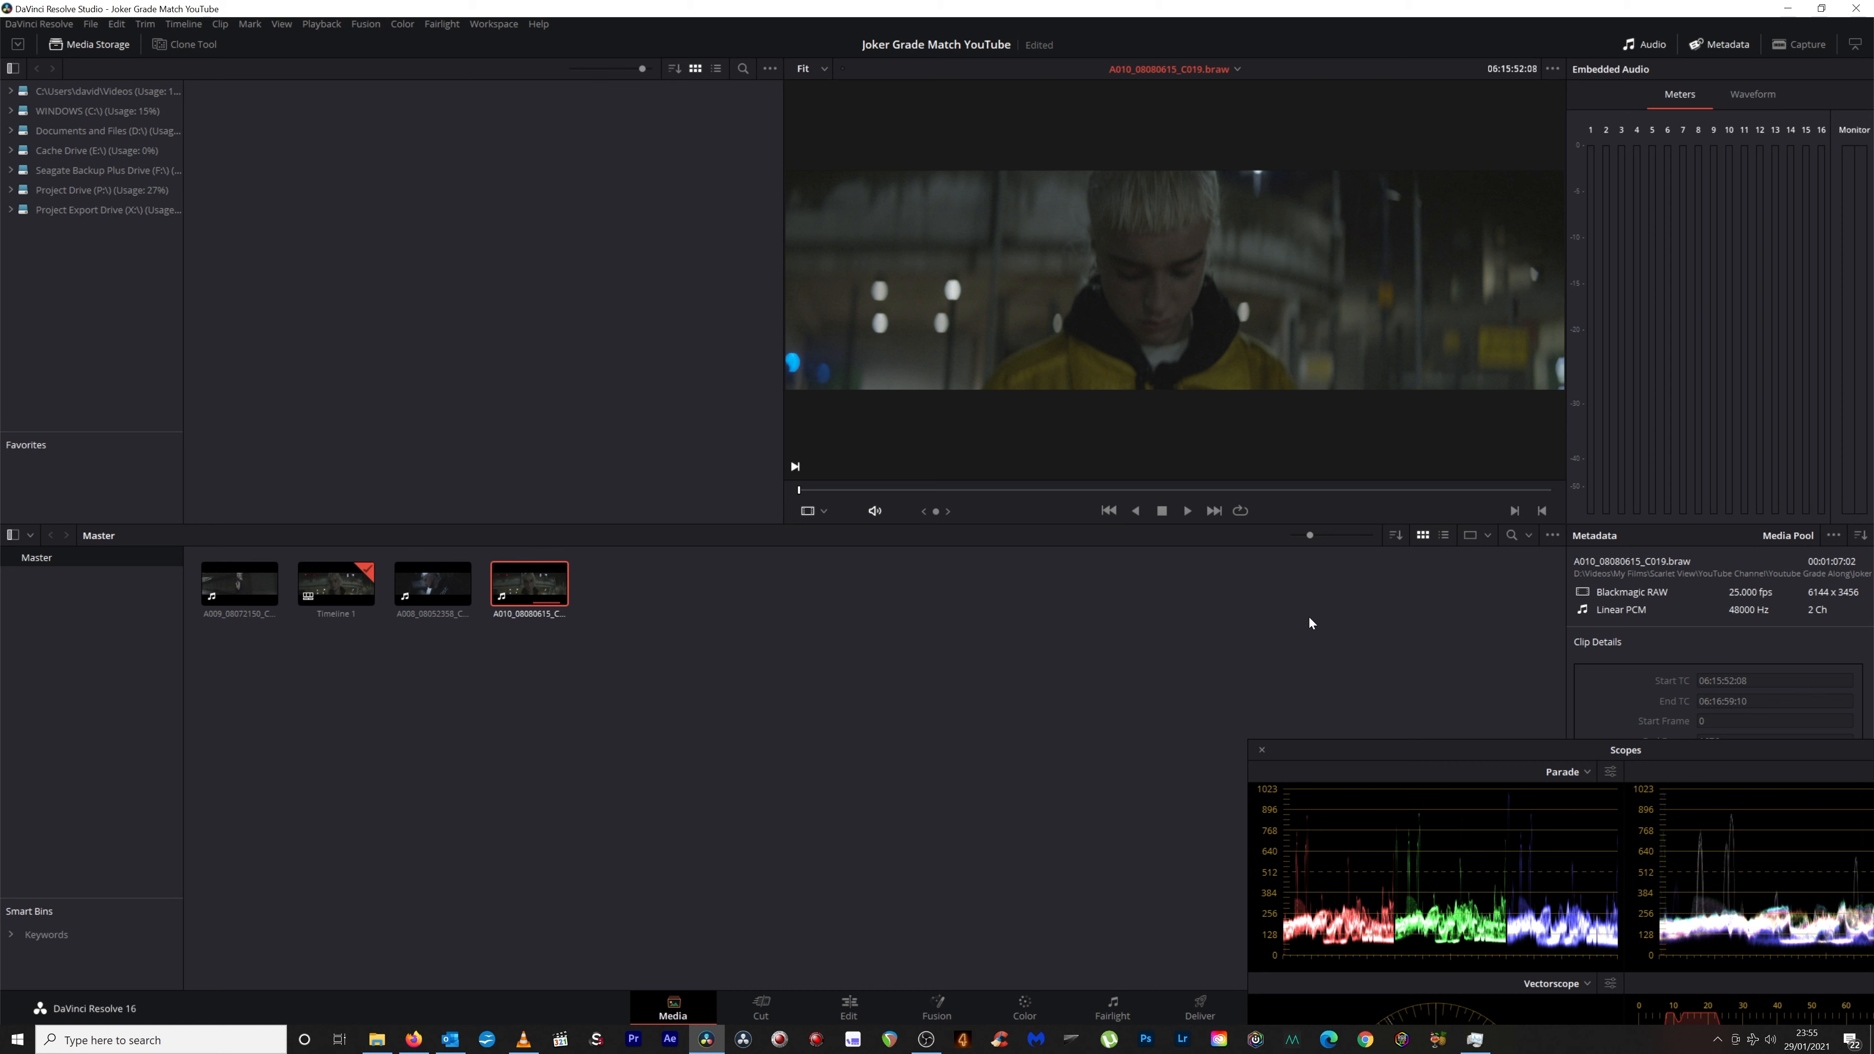
pyautogui.click(89, 24)
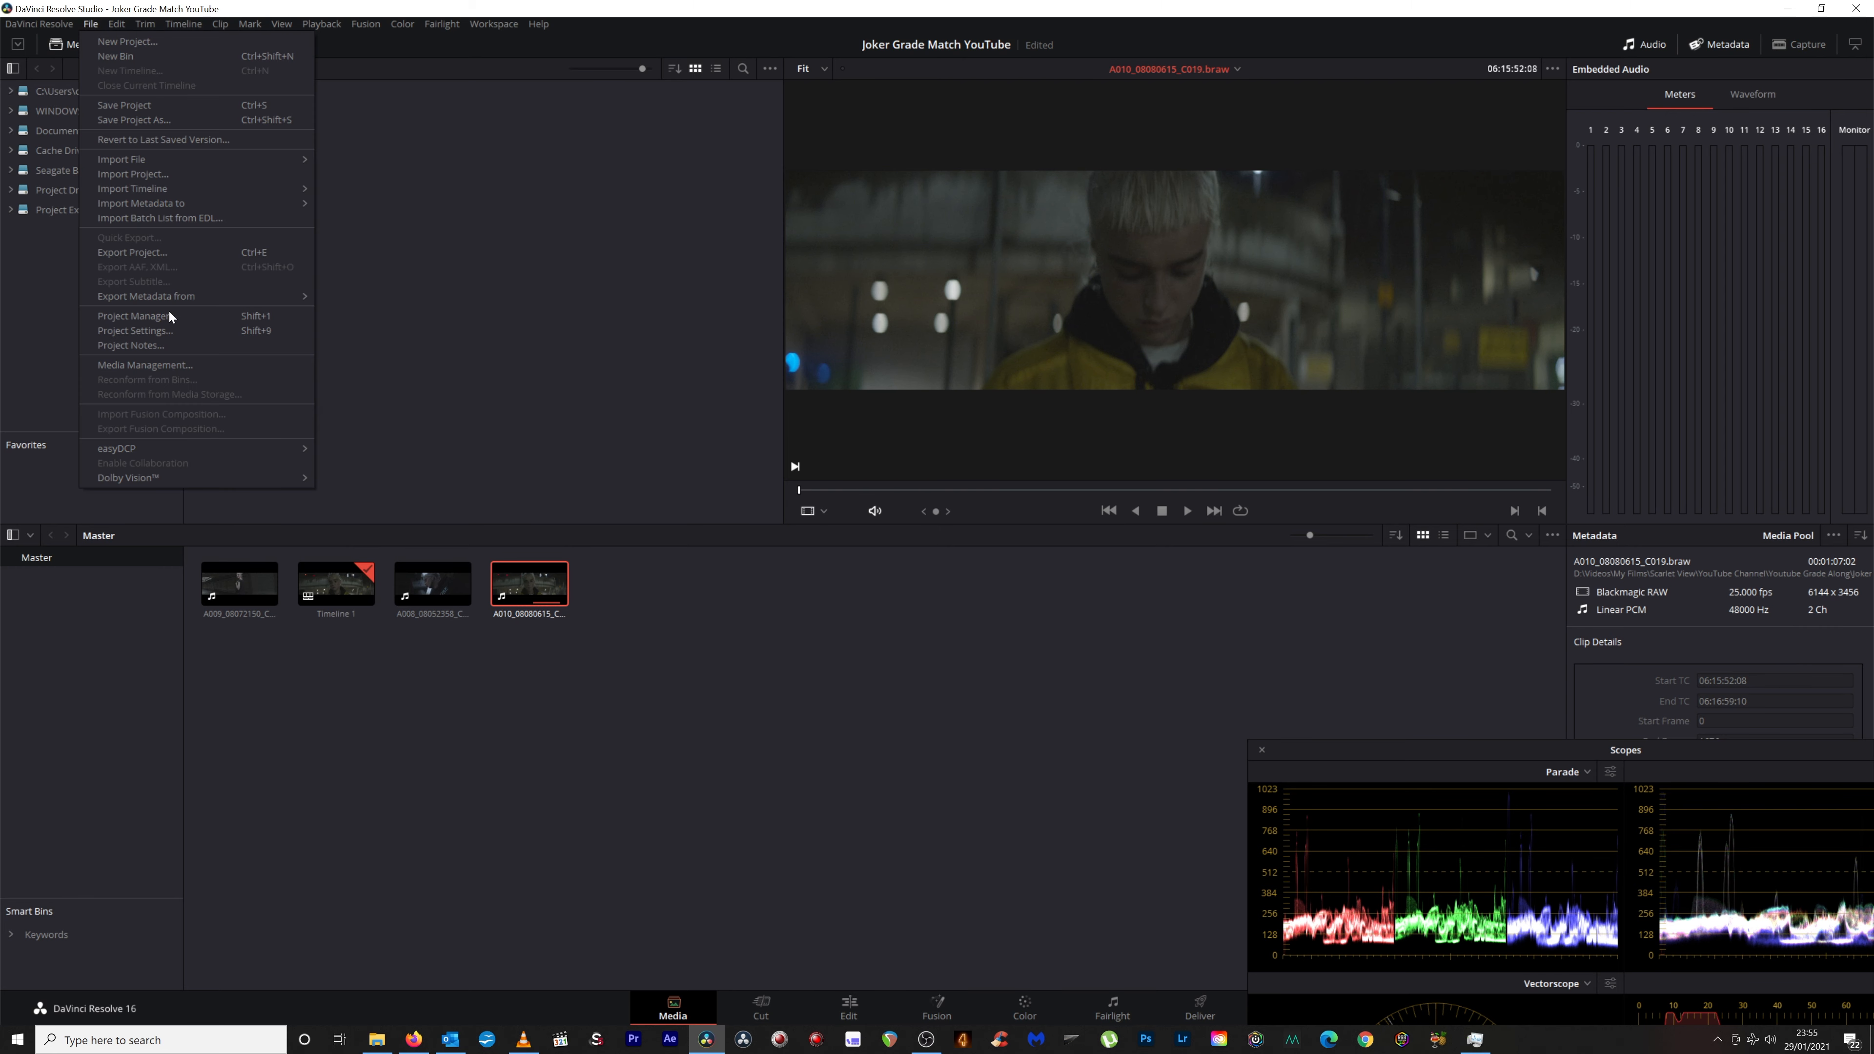
pyautogui.click(166, 330)
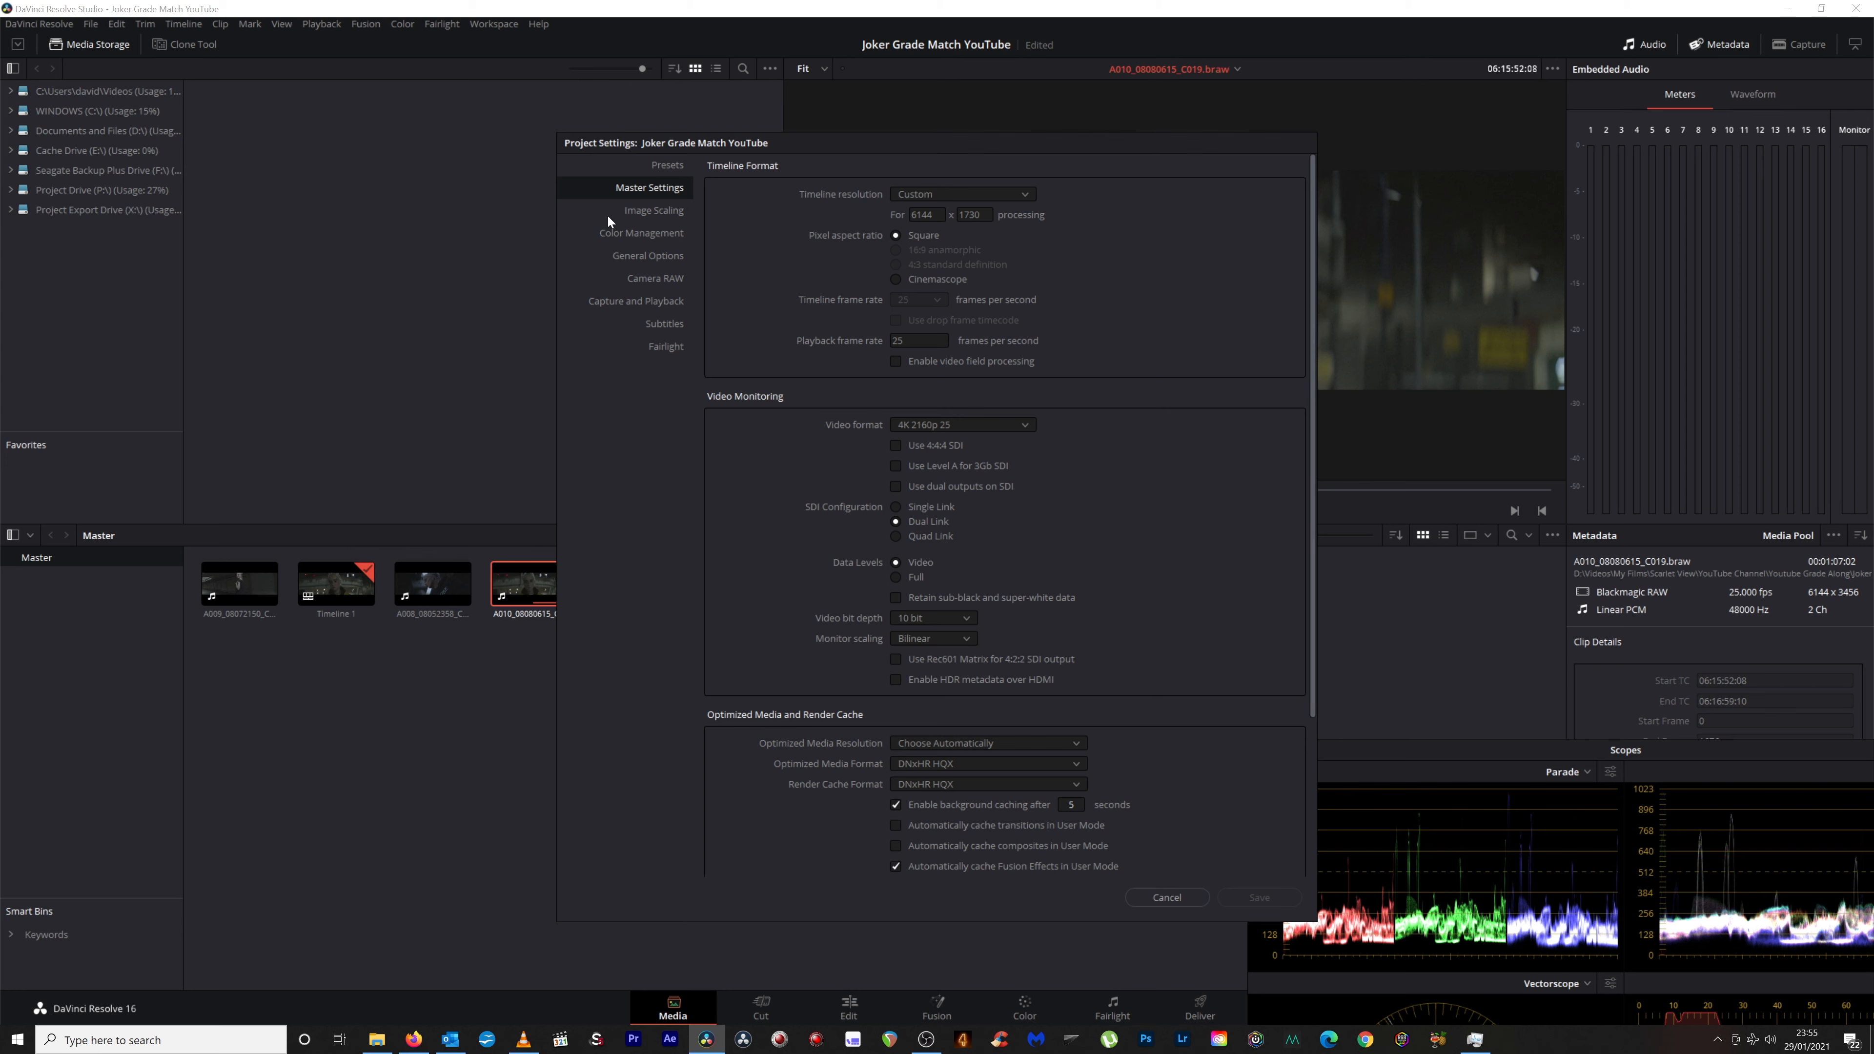
pyautogui.click(653, 209)
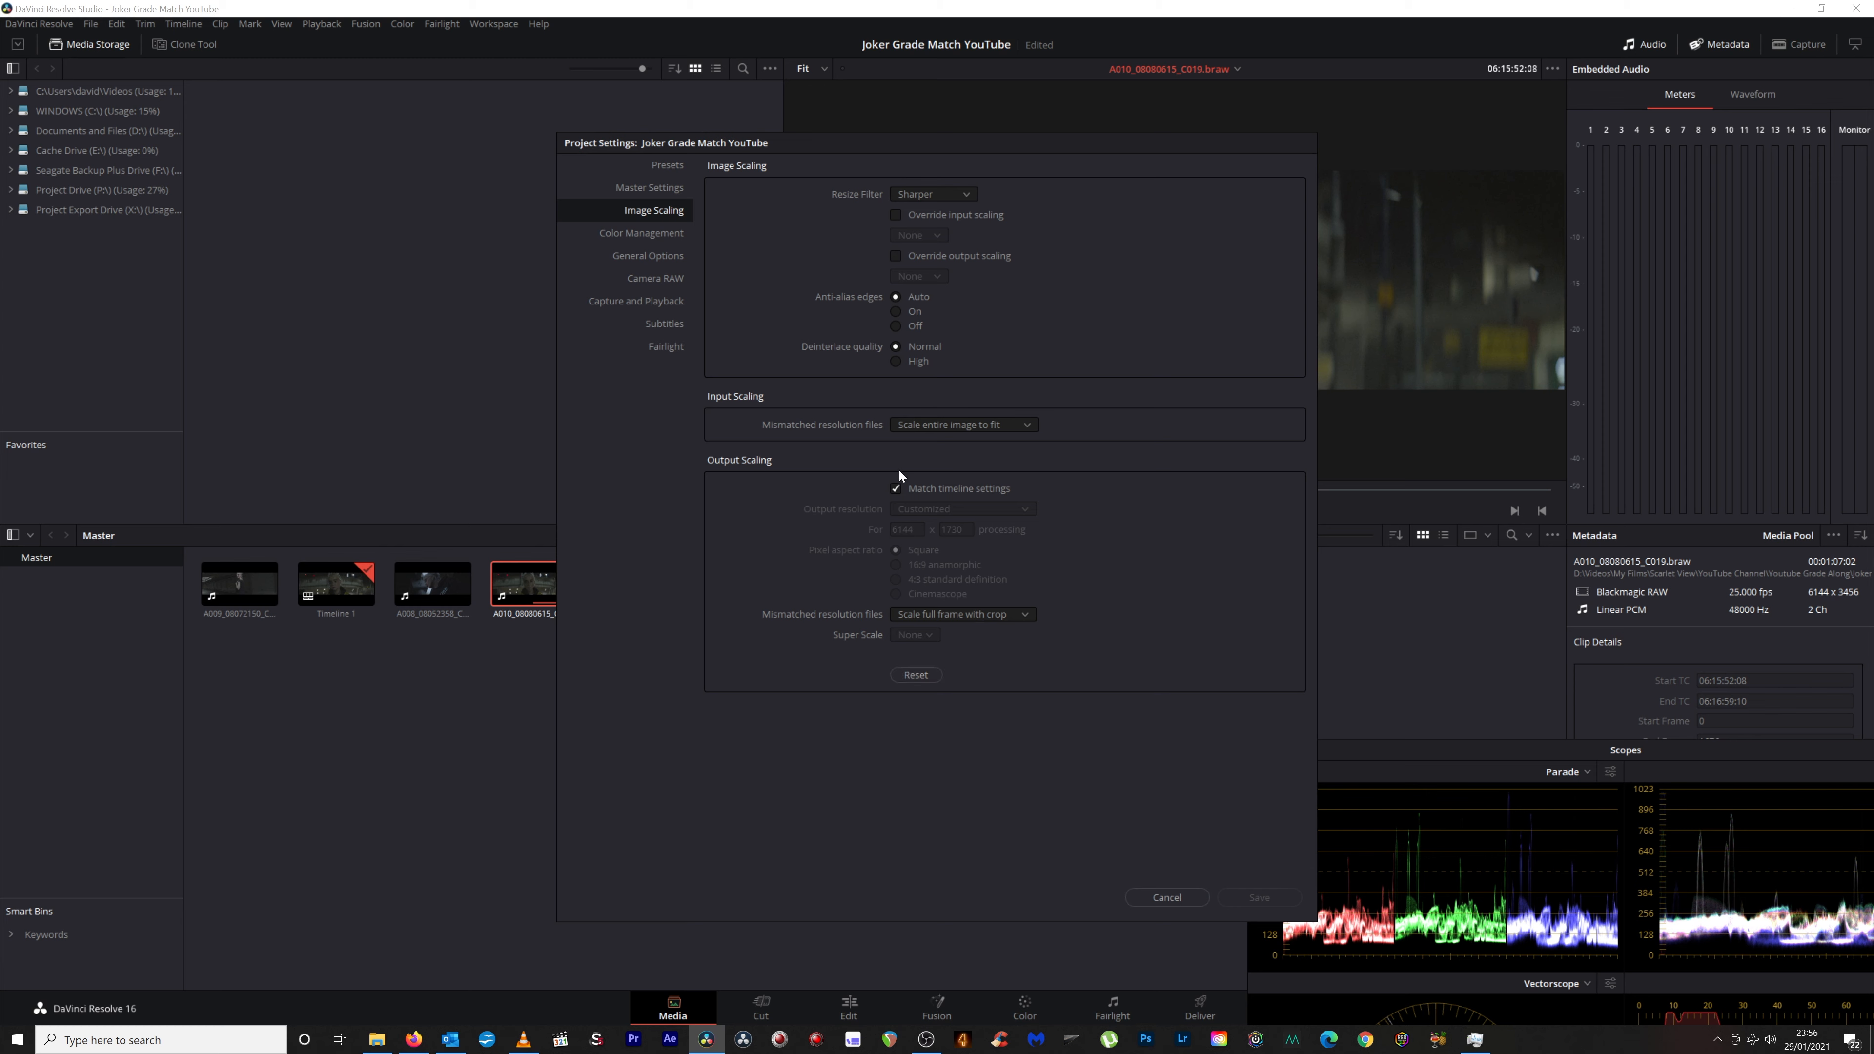
pyautogui.click(1165, 897)
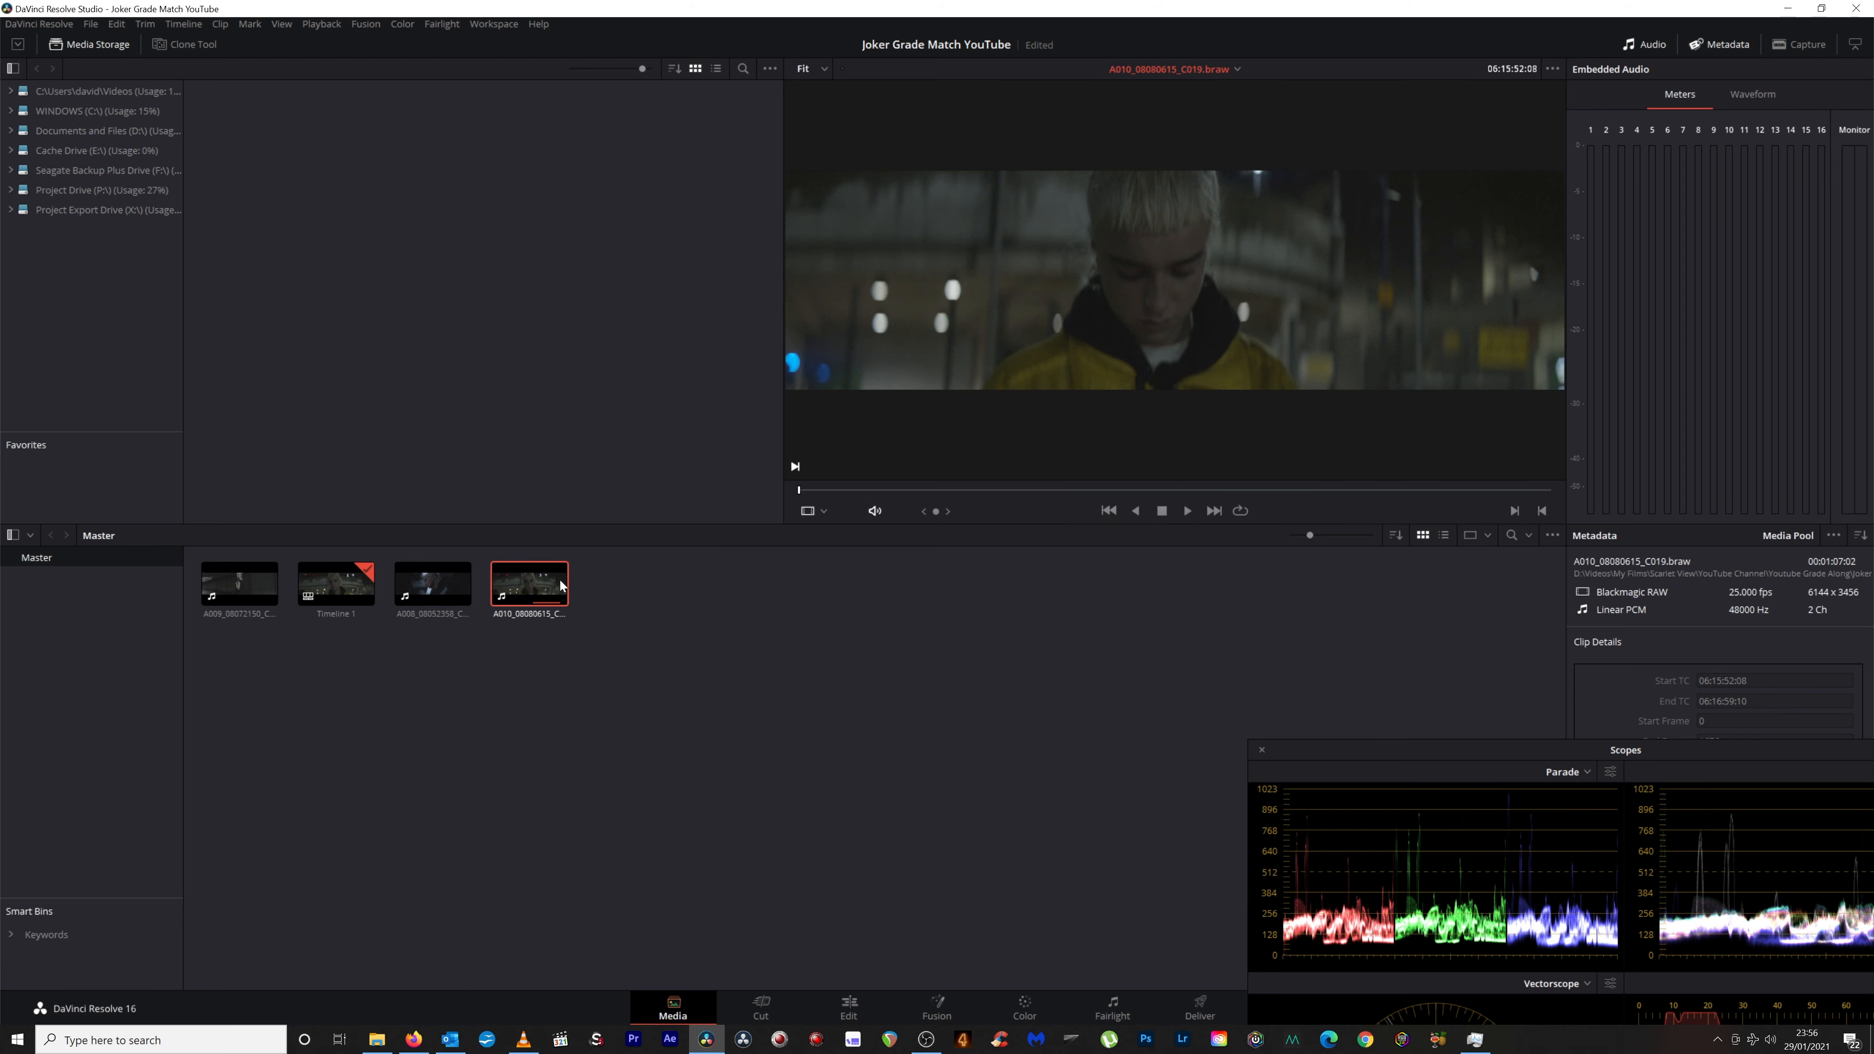
# Examine the video attributes of clip A010_08080615_C019.braw, including its pixel aspect ratio.
pyautogui.rightClick(545, 588)
pyautogui.click(617, 210)
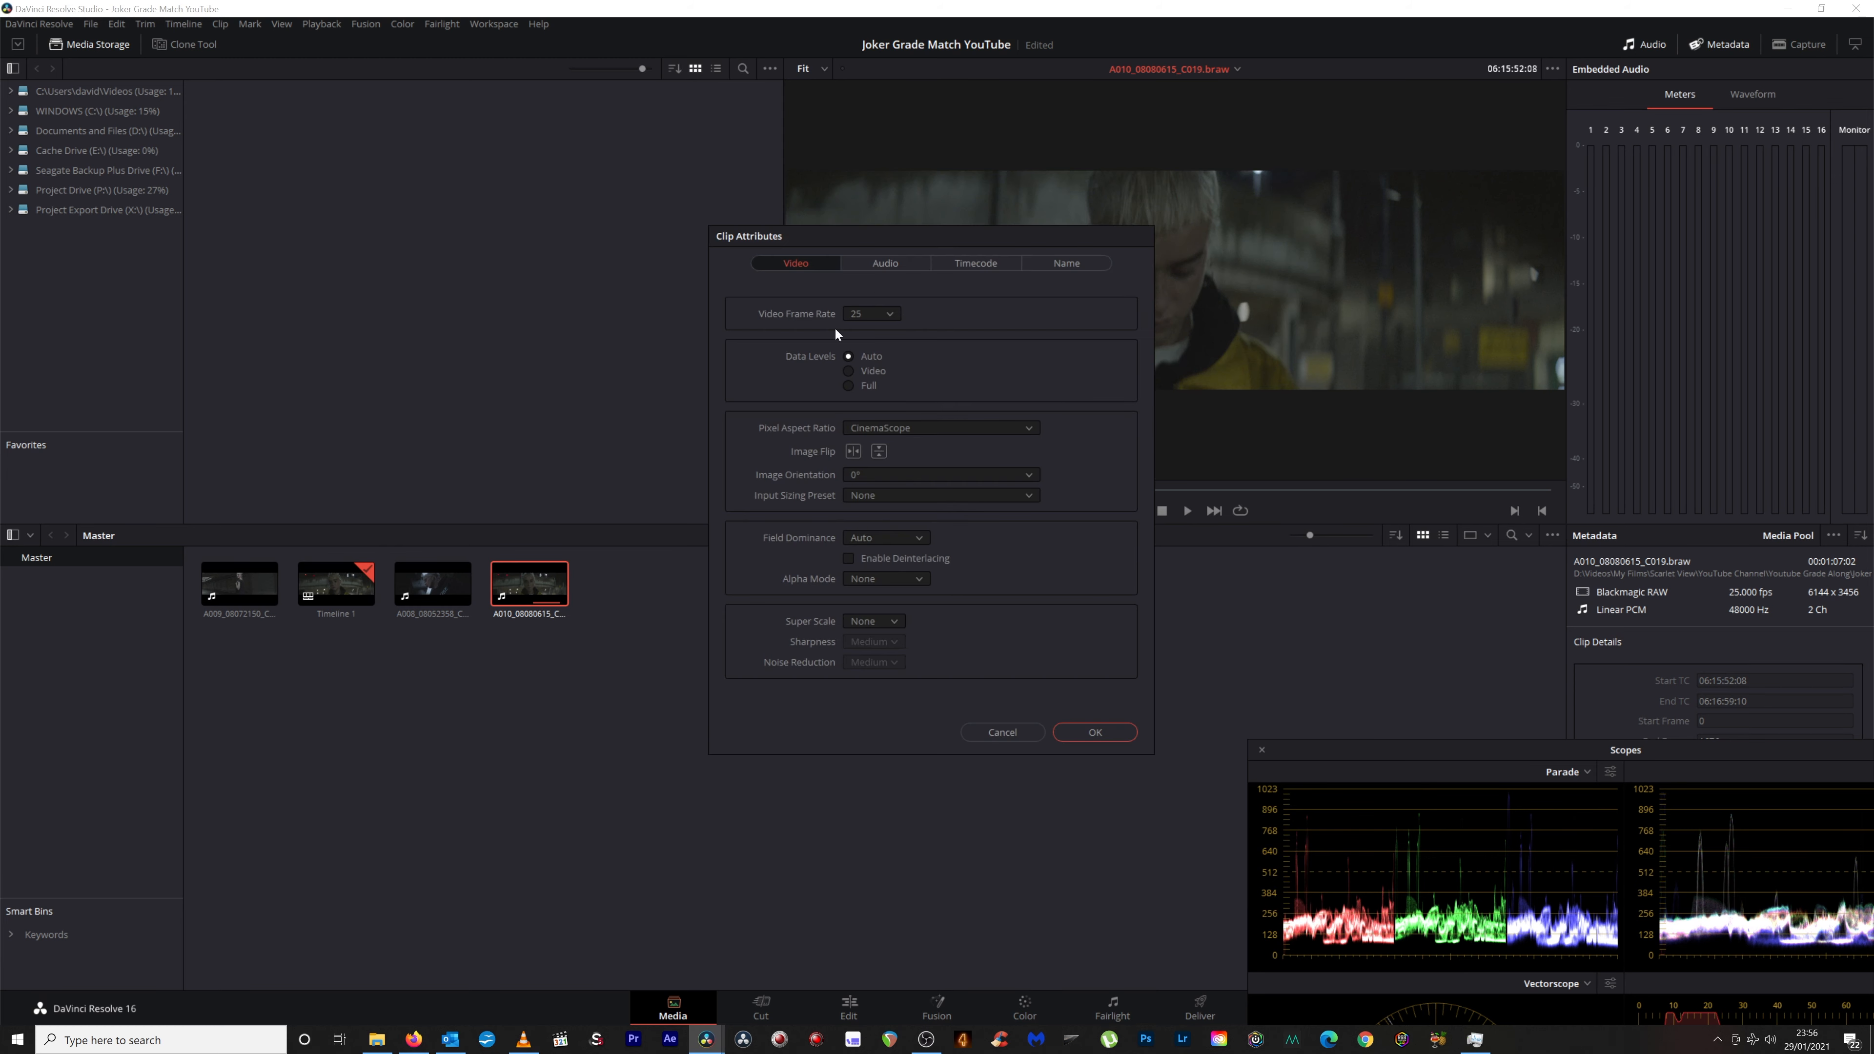
pyautogui.click(1075, 726)
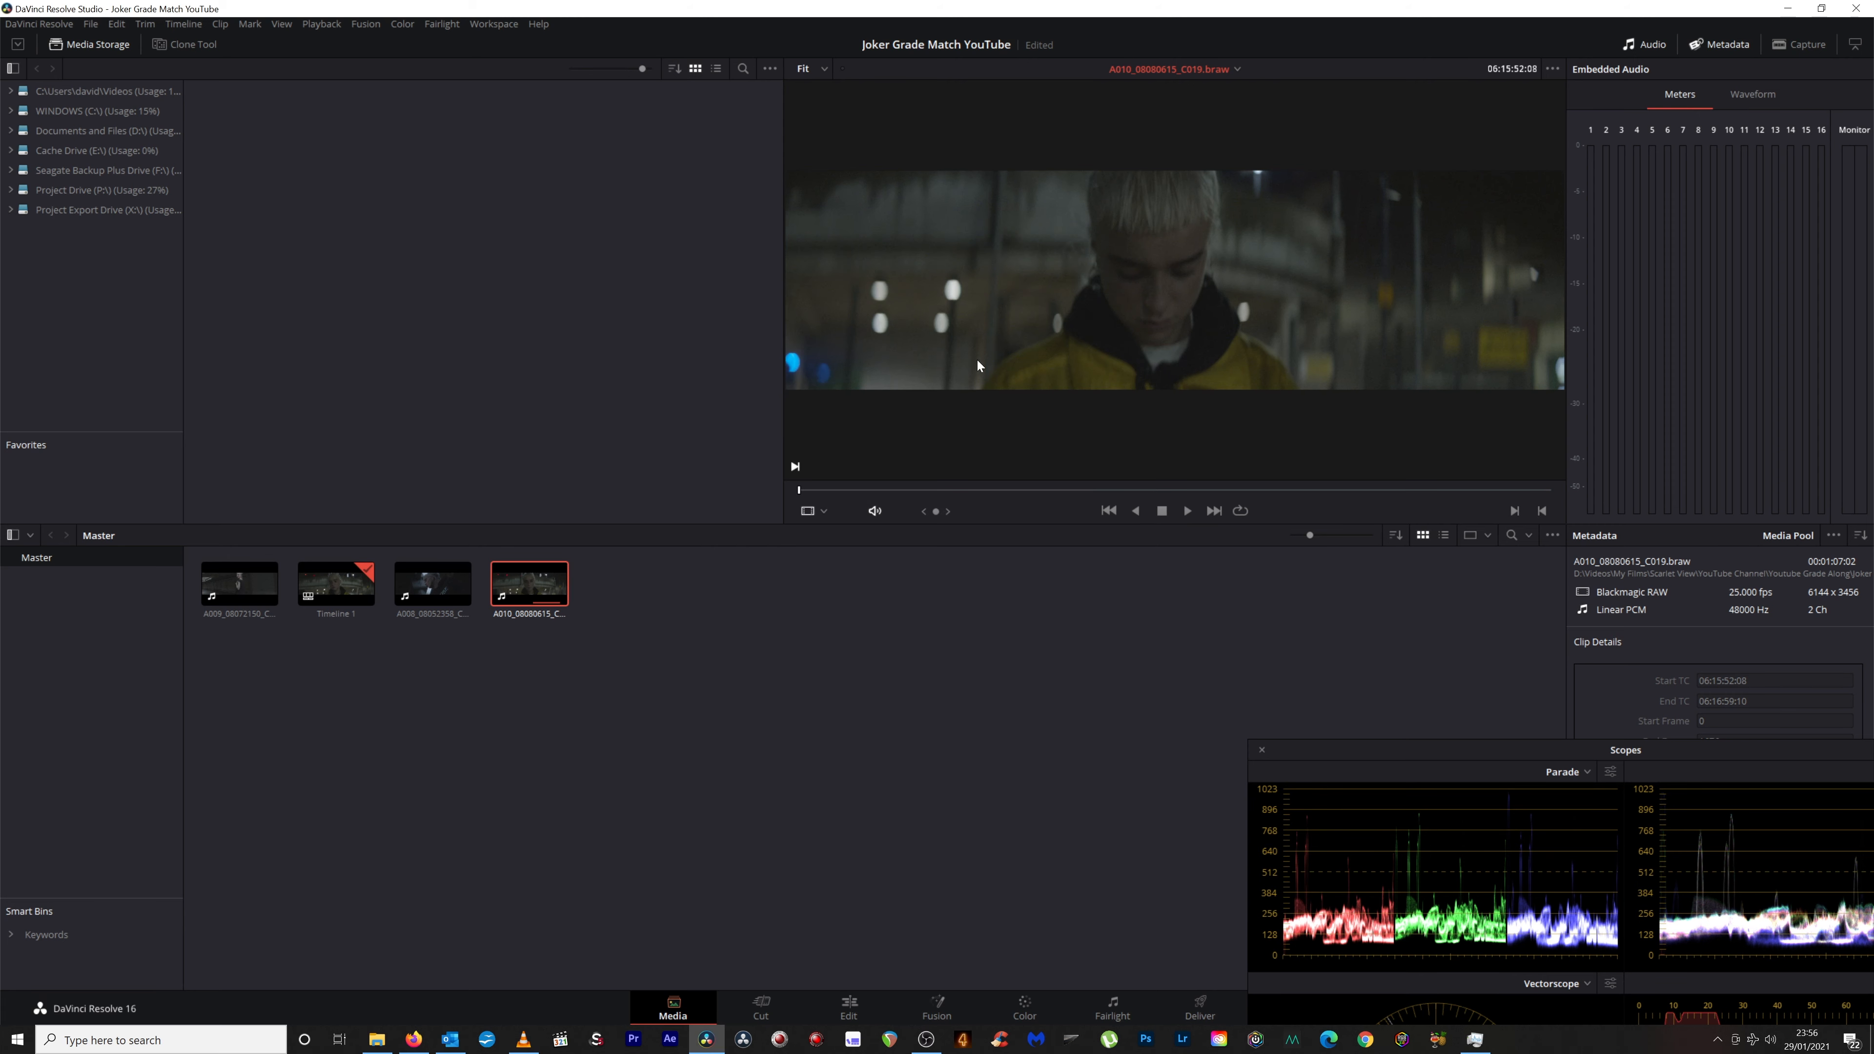
# Go back to the Color page, hide the OpenFX library and label node 01 "Raw Adjust".
pyautogui.click(1022, 1005)
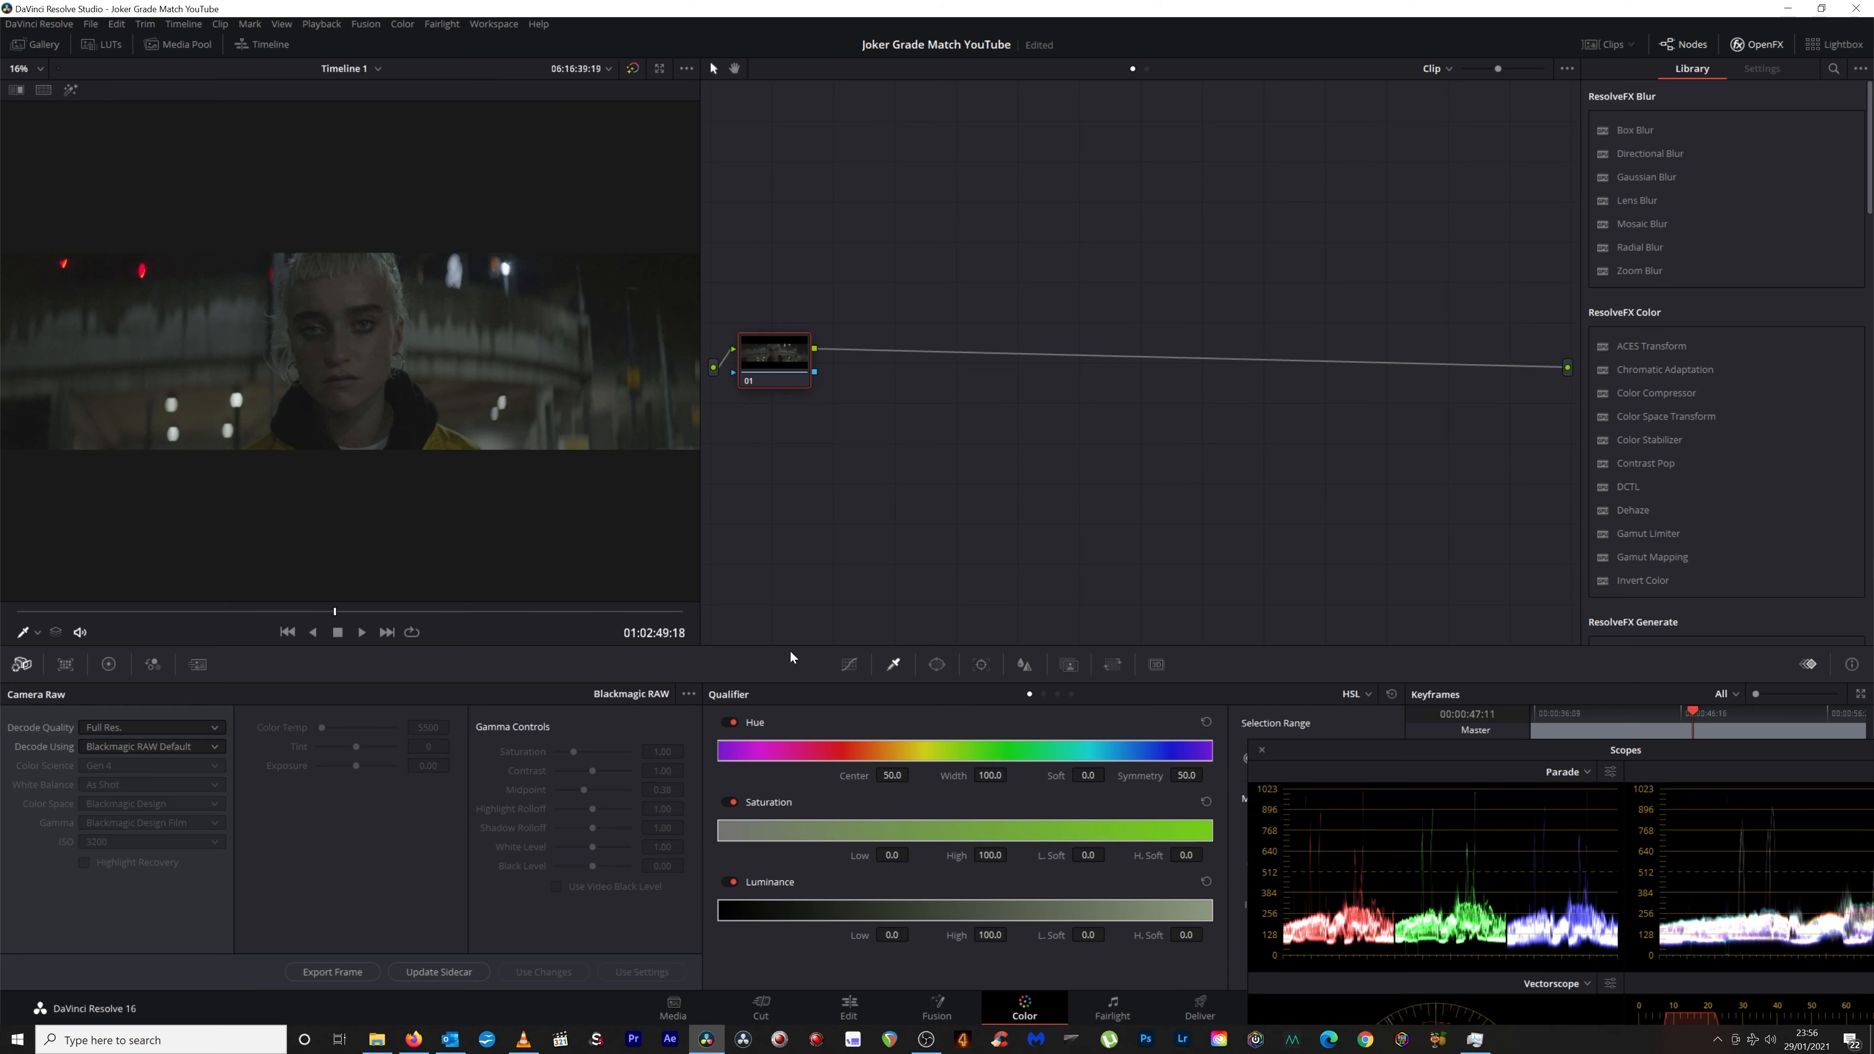
pyautogui.click(1770, 41)
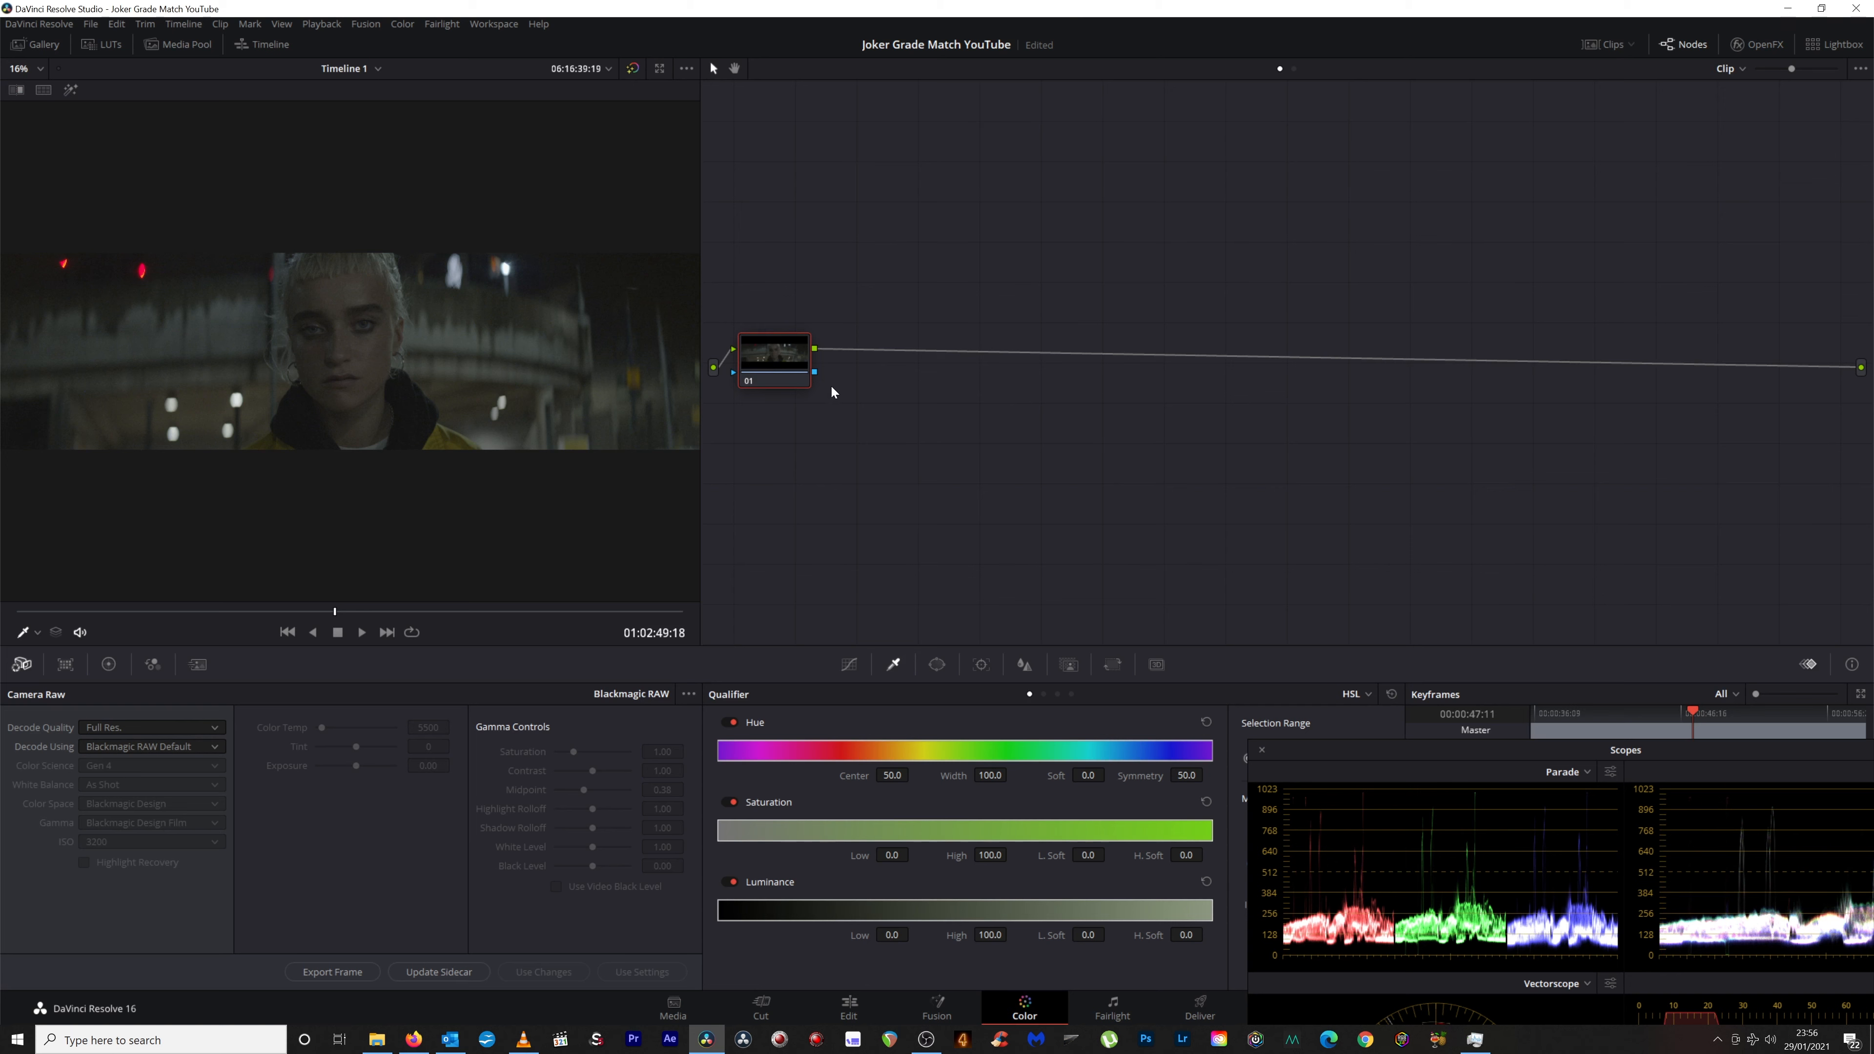
pyautogui.rightClick(767, 358)
pyautogui.click(796, 386)
pyautogui.click(794, 432)
# Build three parallel nodes after Raw Adjust and space them out vertically.
pyautogui.hotkey('alt', 'p')
pyautogui.hotkey('alt', 'p')
pyautogui.hotkey('alt', 'p')
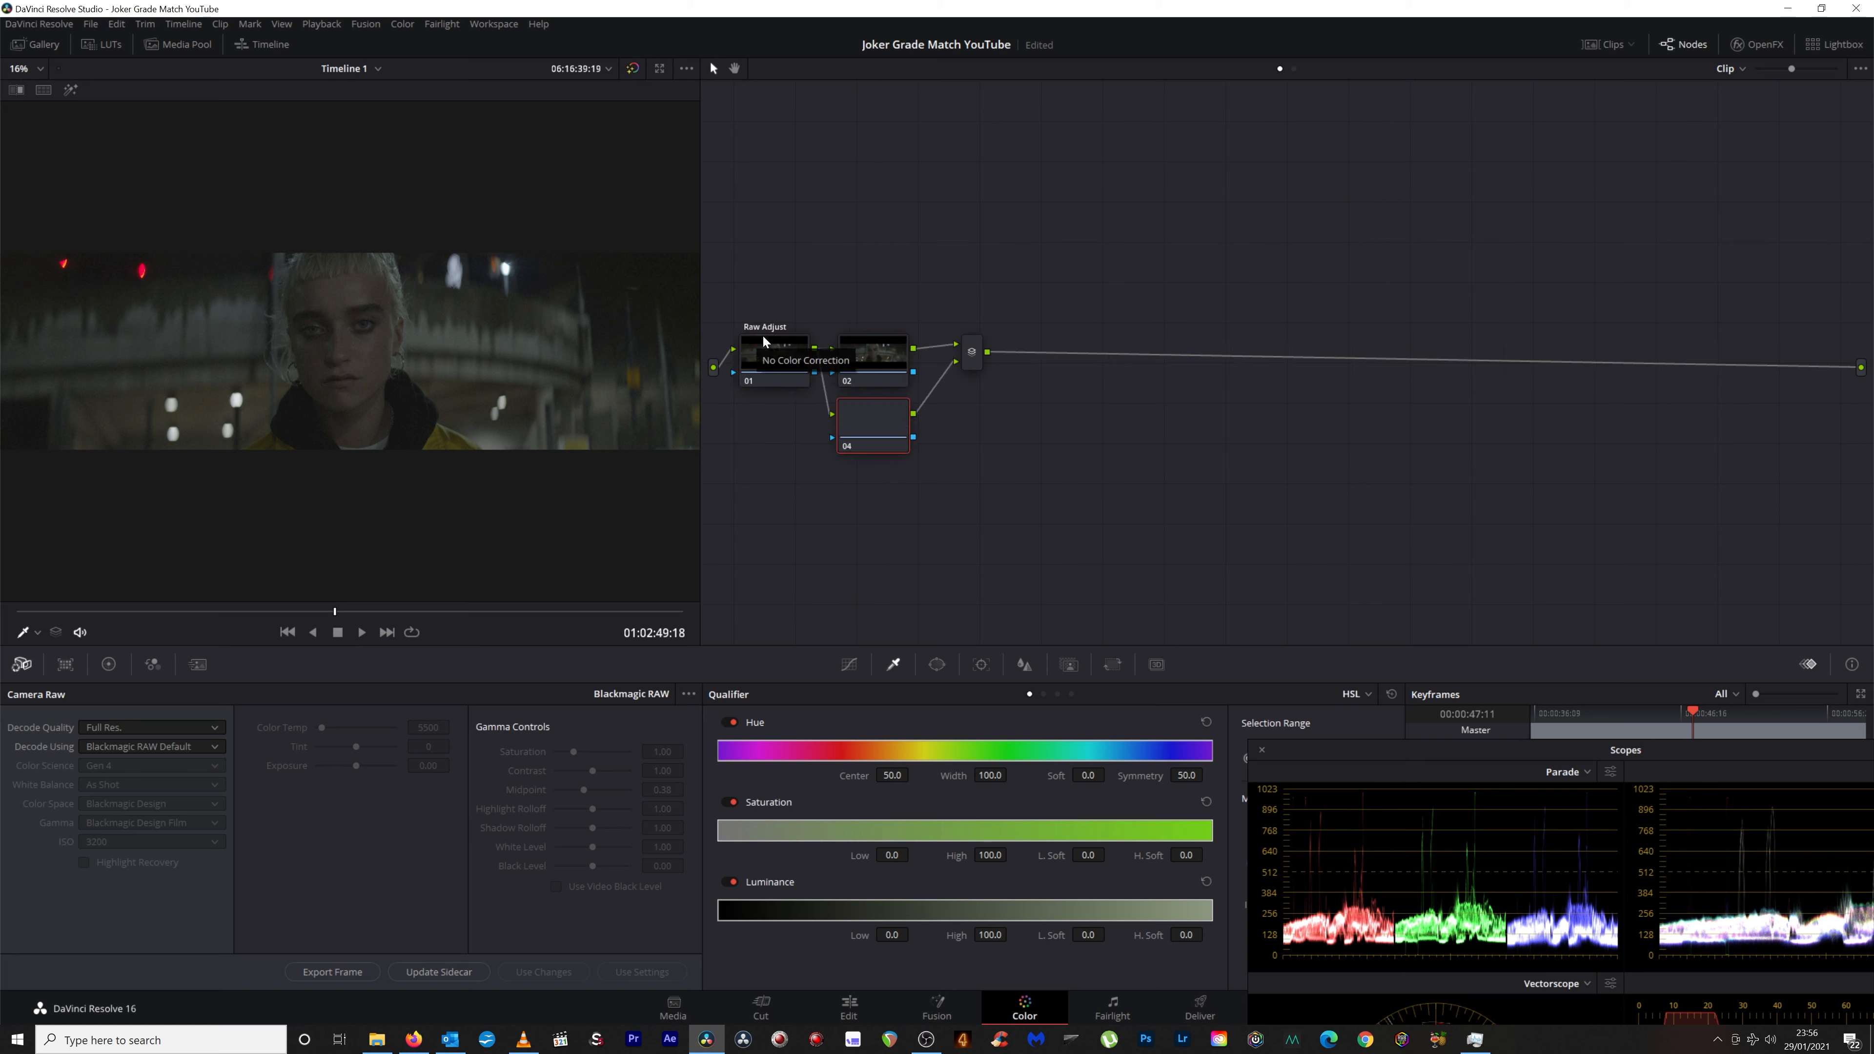
pyautogui.moveTo(877, 338); pyautogui.dragTo(873, 284)
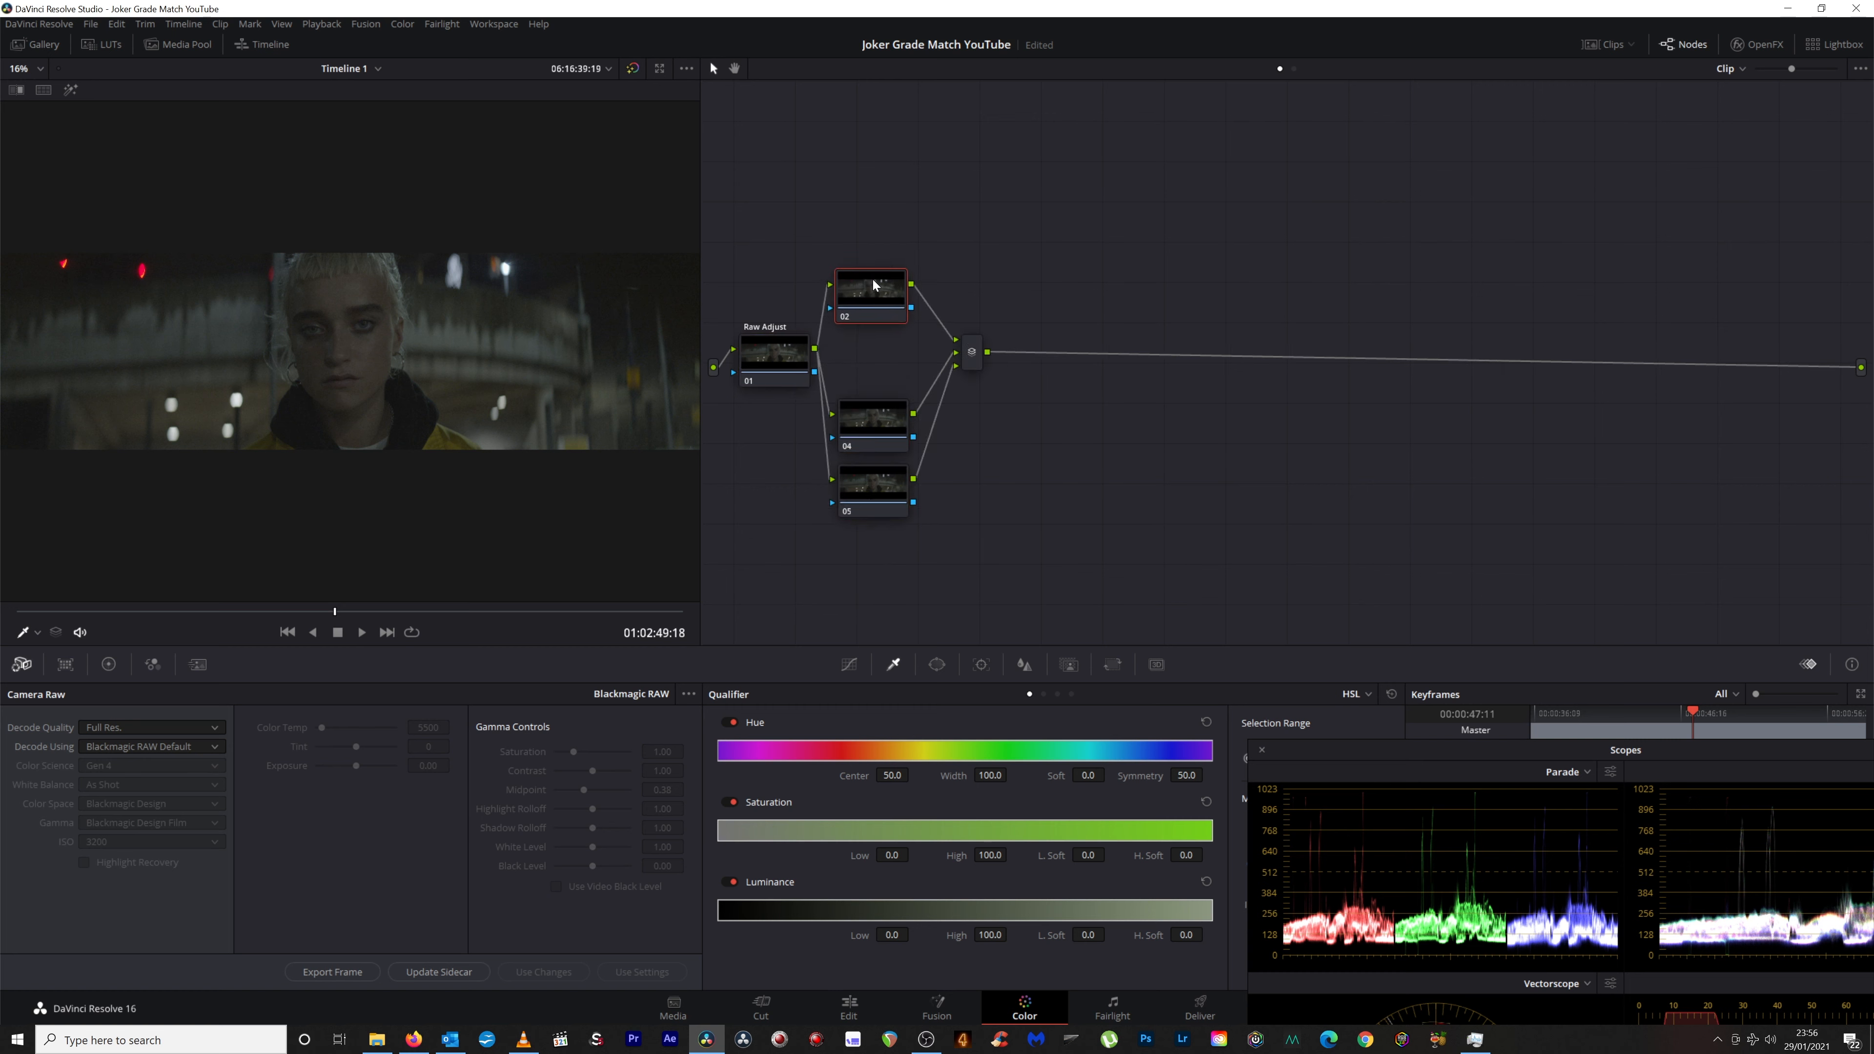
pyautogui.moveTo(856, 435); pyautogui.dragTo(856, 406)
pyautogui.click(858, 490)
# Label the uppermost parallel node (02) "Exposure".
pyautogui.click(870, 291)
pyautogui.rightClick(869, 292)
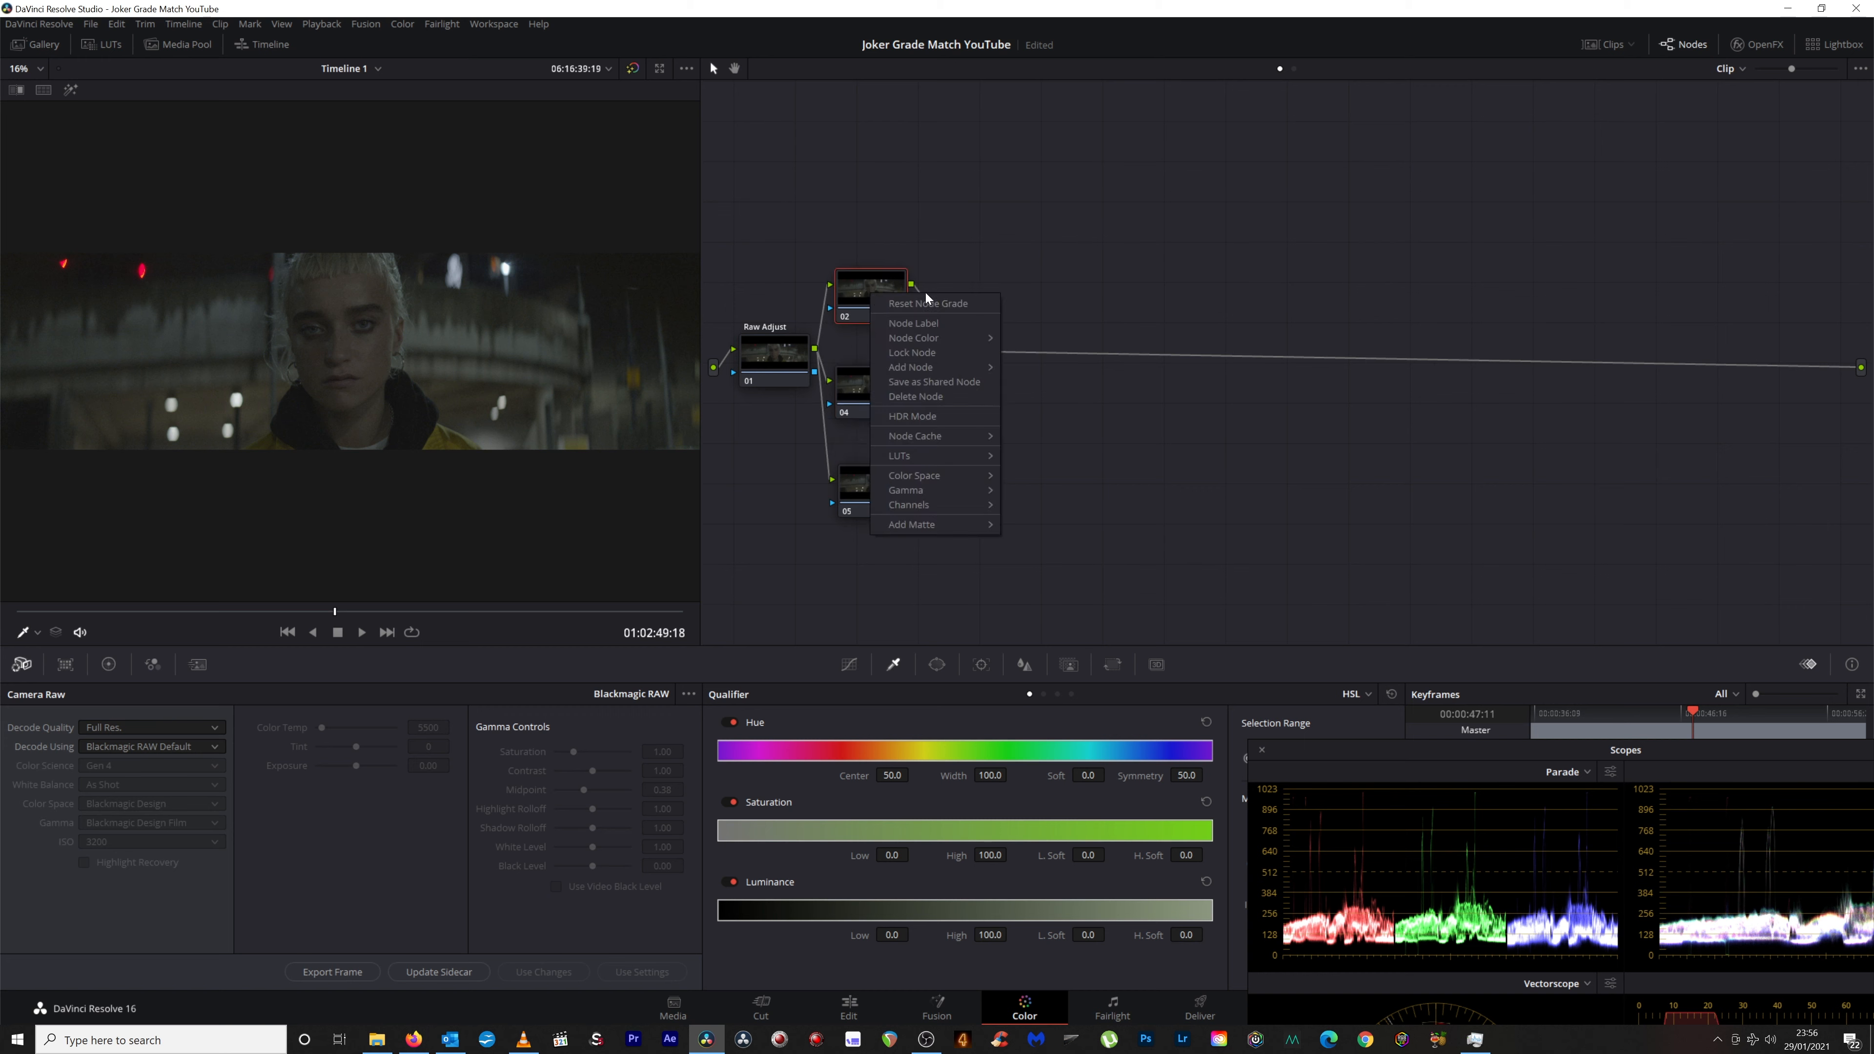
pyautogui.click(915, 323)
pyautogui.write('Expo')
pyautogui.press('Return')
# Label the middle parallel node (04) "Contrast".
pyautogui.click(854, 394)
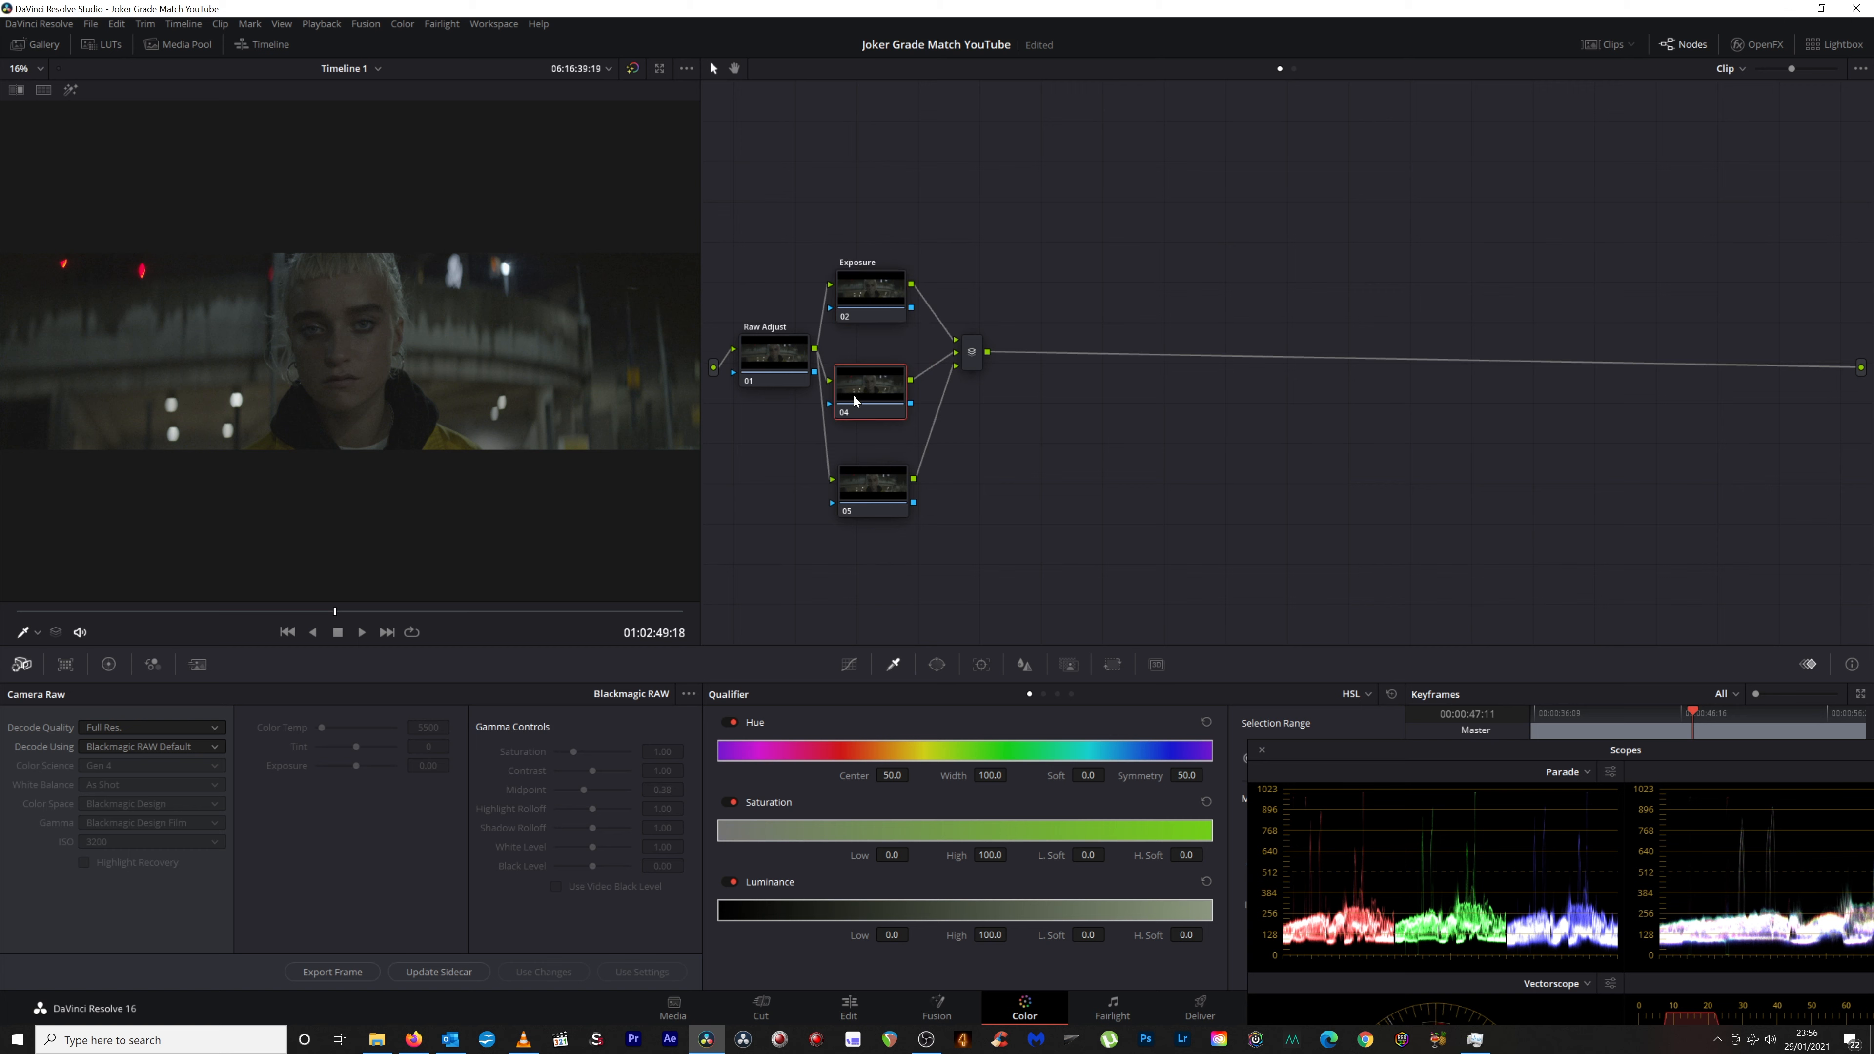
pyautogui.rightClick(854, 396)
pyautogui.click(880, 419)
pyautogui.write('Contrast')
pyautogui.press('Return')
# Label the lowest parallel node (05) "Saturation" and line up the parallel mixer with the Contrast node.
pyautogui.click(866, 484)
pyautogui.rightClick(864, 481)
pyautogui.click(892, 517)
pyautogui.moveTo(971, 348); pyautogui.dragTo(978, 369)
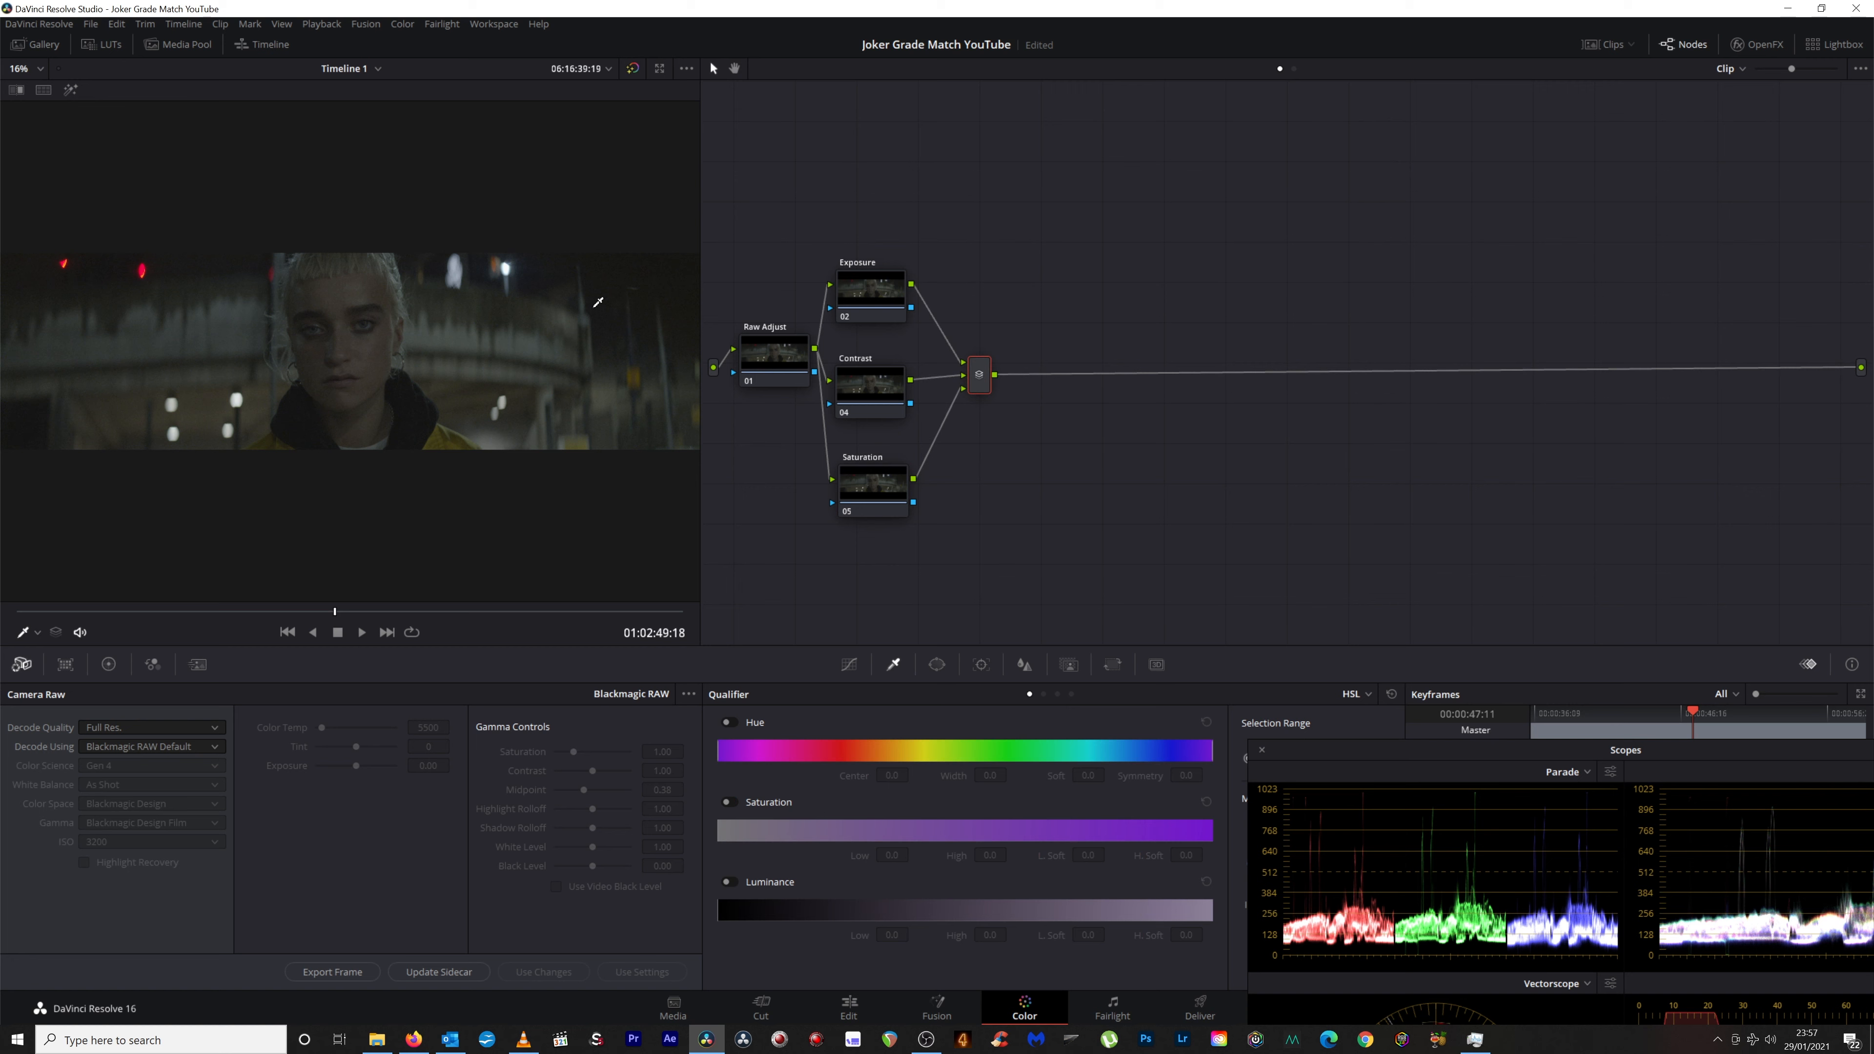
# Add a serial node after the first mixer with two more nodes in parallel, and space the three out vertically.
pyautogui.hotkey('alt', 's')
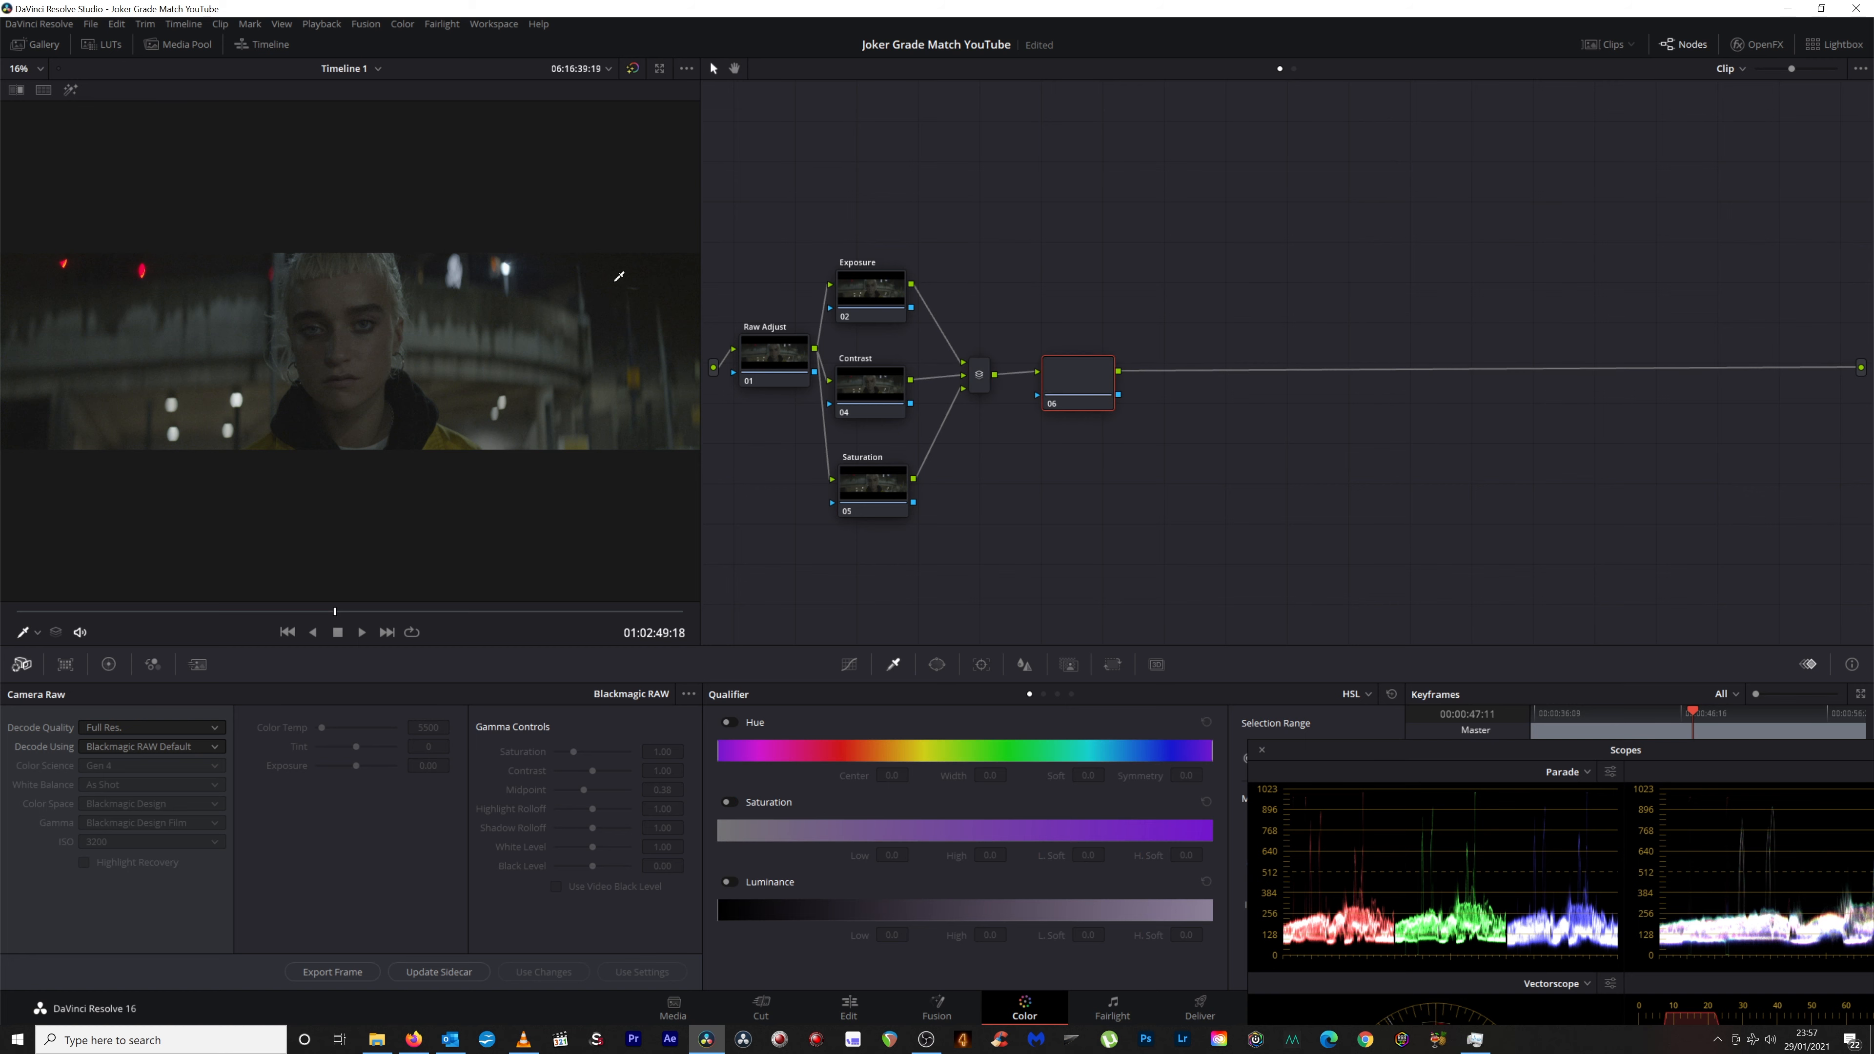
pyautogui.hotkey('alt', 'p')
pyautogui.hotkey('alt', 'p')
pyautogui.moveTo(1077, 376); pyautogui.dragTo(1073, 289)
pyautogui.moveTo(1087, 446); pyautogui.dragTo(1082, 398)
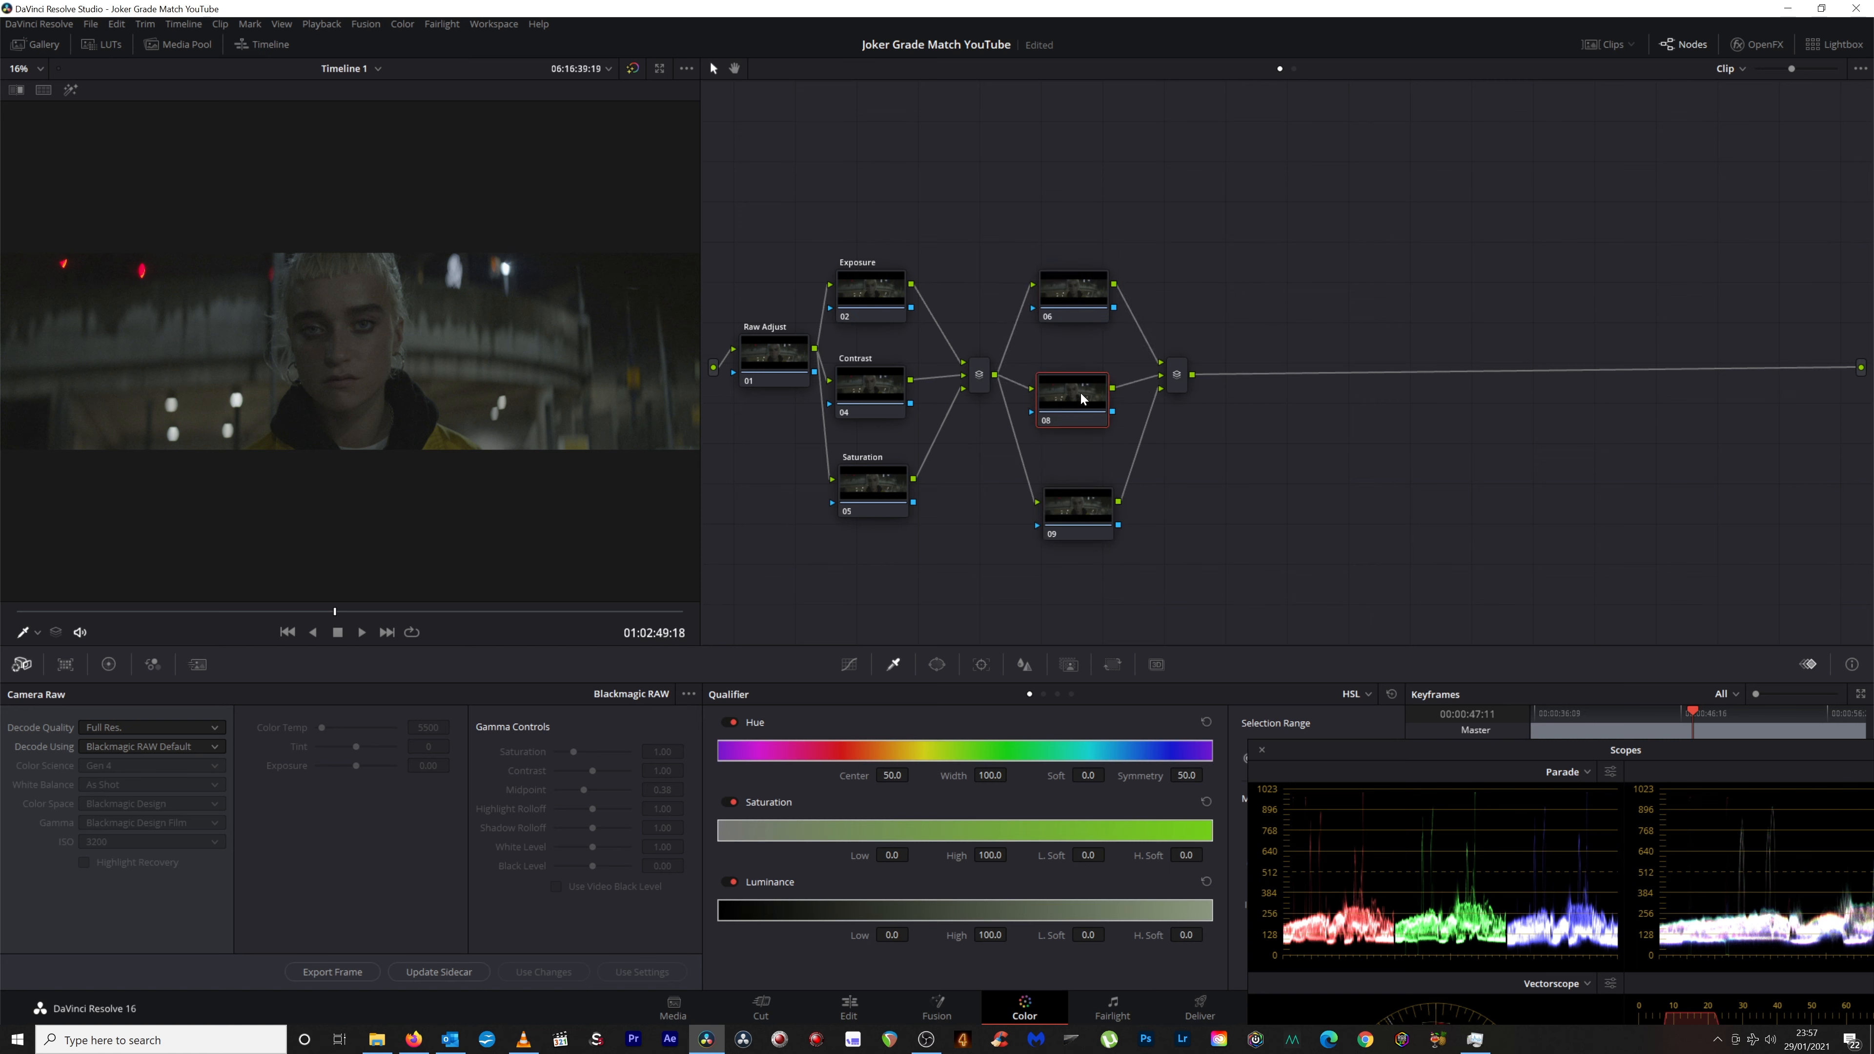
# Label the upper node of the second parallel group (06) "Hi" and the middle one (08) "Mid".
pyautogui.rightClick(1086, 288)
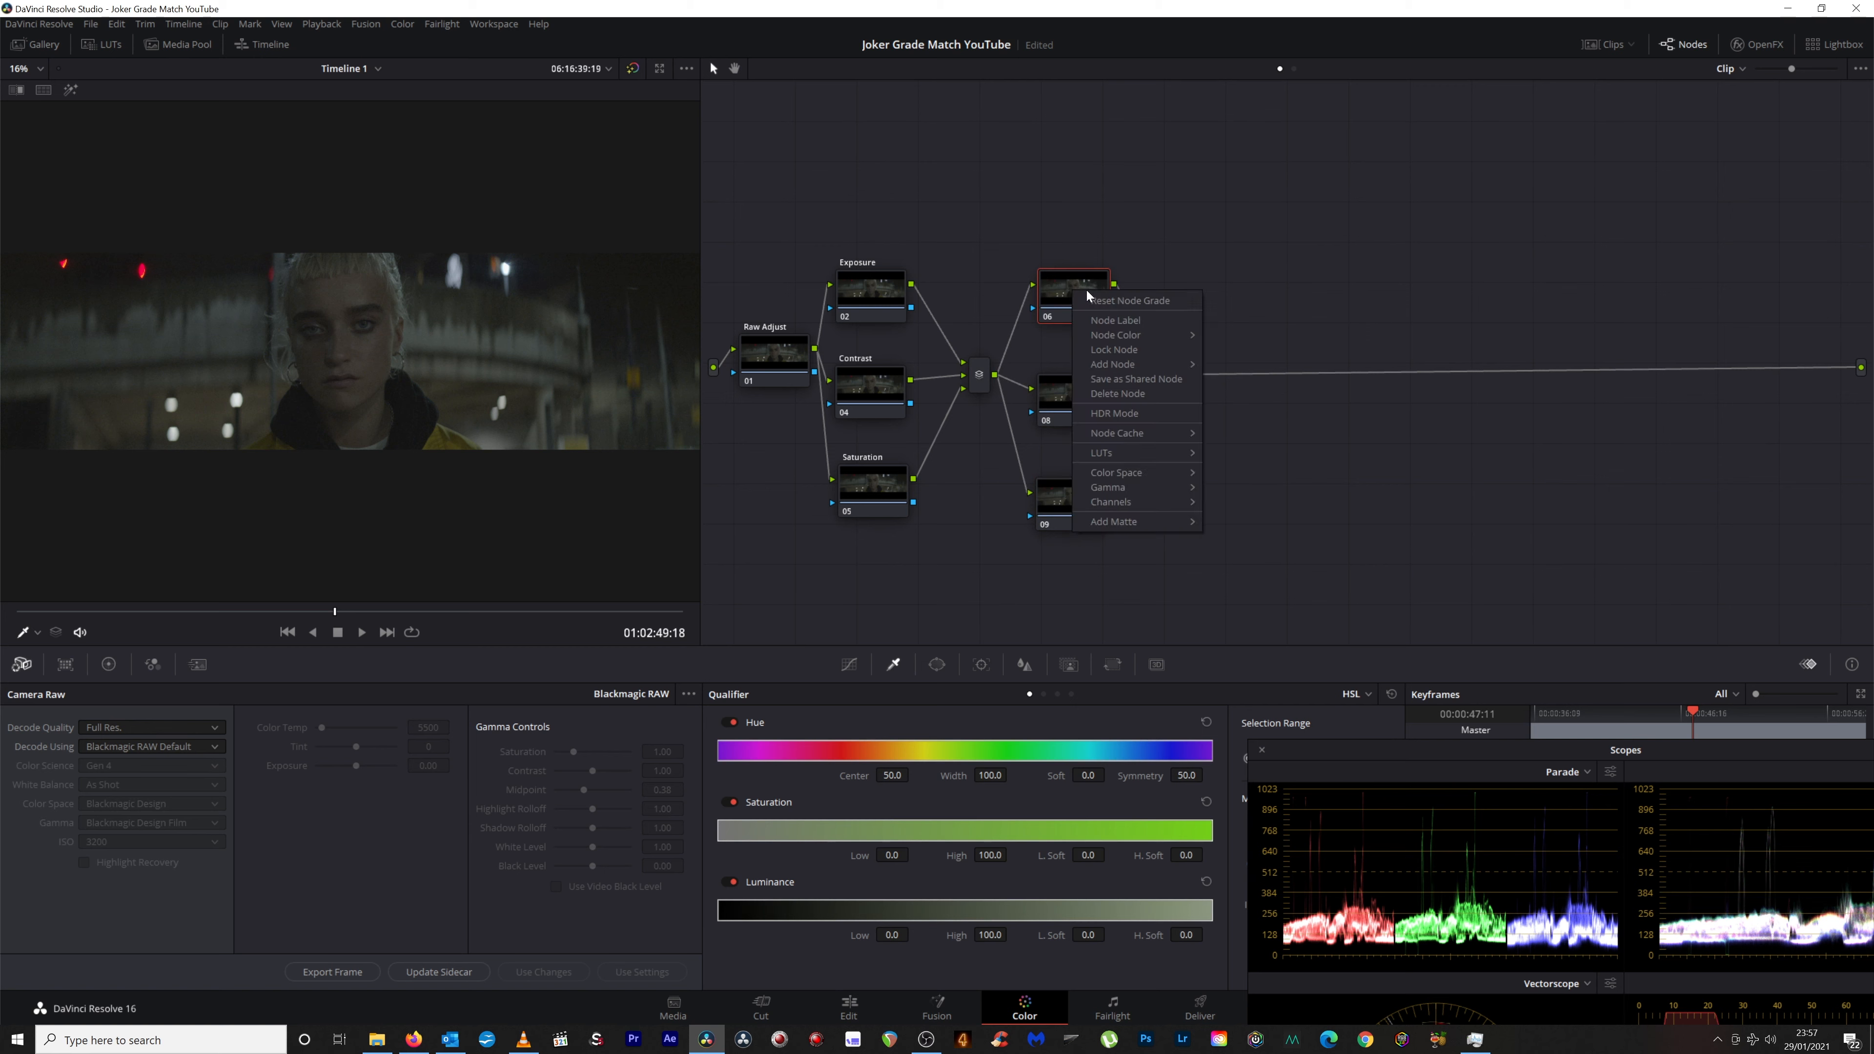
pyautogui.click(1091, 322)
pyautogui.write('Hi')
pyautogui.click(1062, 384)
pyautogui.rightClick(1062, 387)
pyautogui.click(1064, 419)
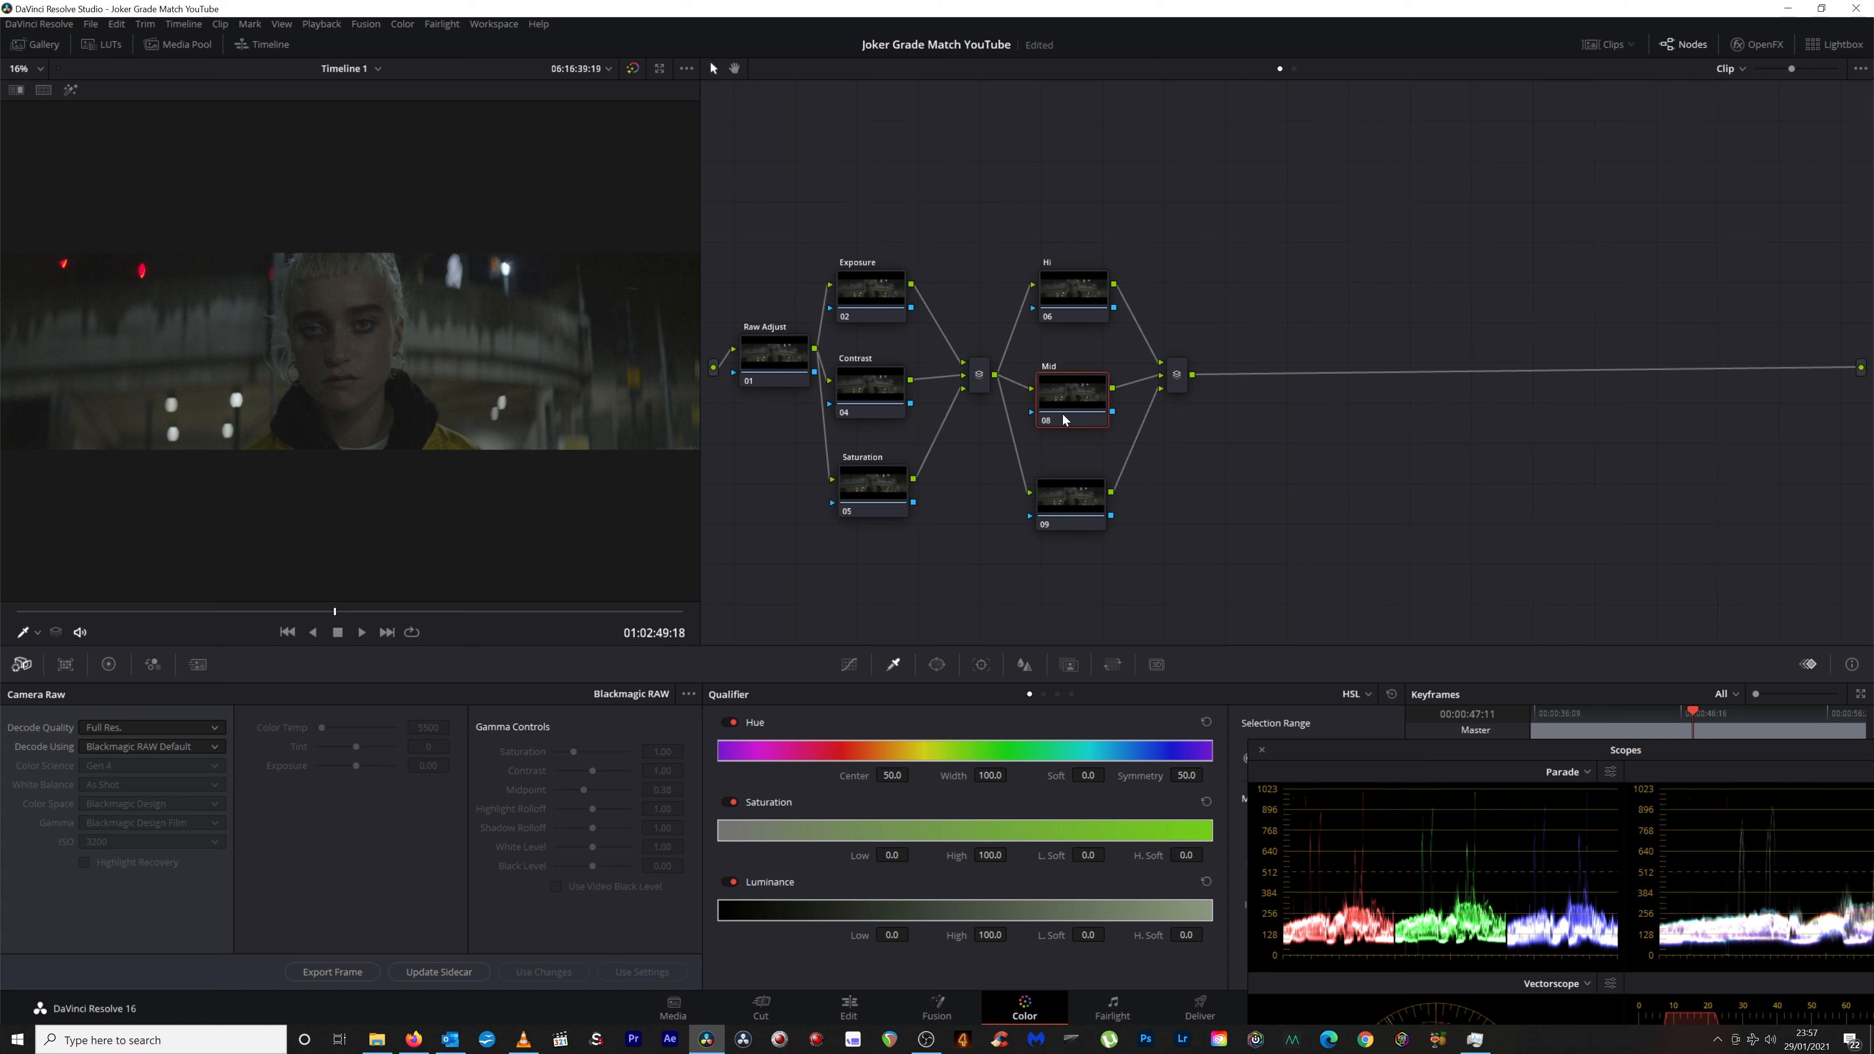
# Label the lowest node of the second group (09) "Lo" and line up its mixer with the Mid node.
pyautogui.click(1074, 496)
pyautogui.rightClick(1074, 494)
pyautogui.click(1104, 523)
pyautogui.moveTo(1178, 398); pyautogui.dragTo(1178, 405)
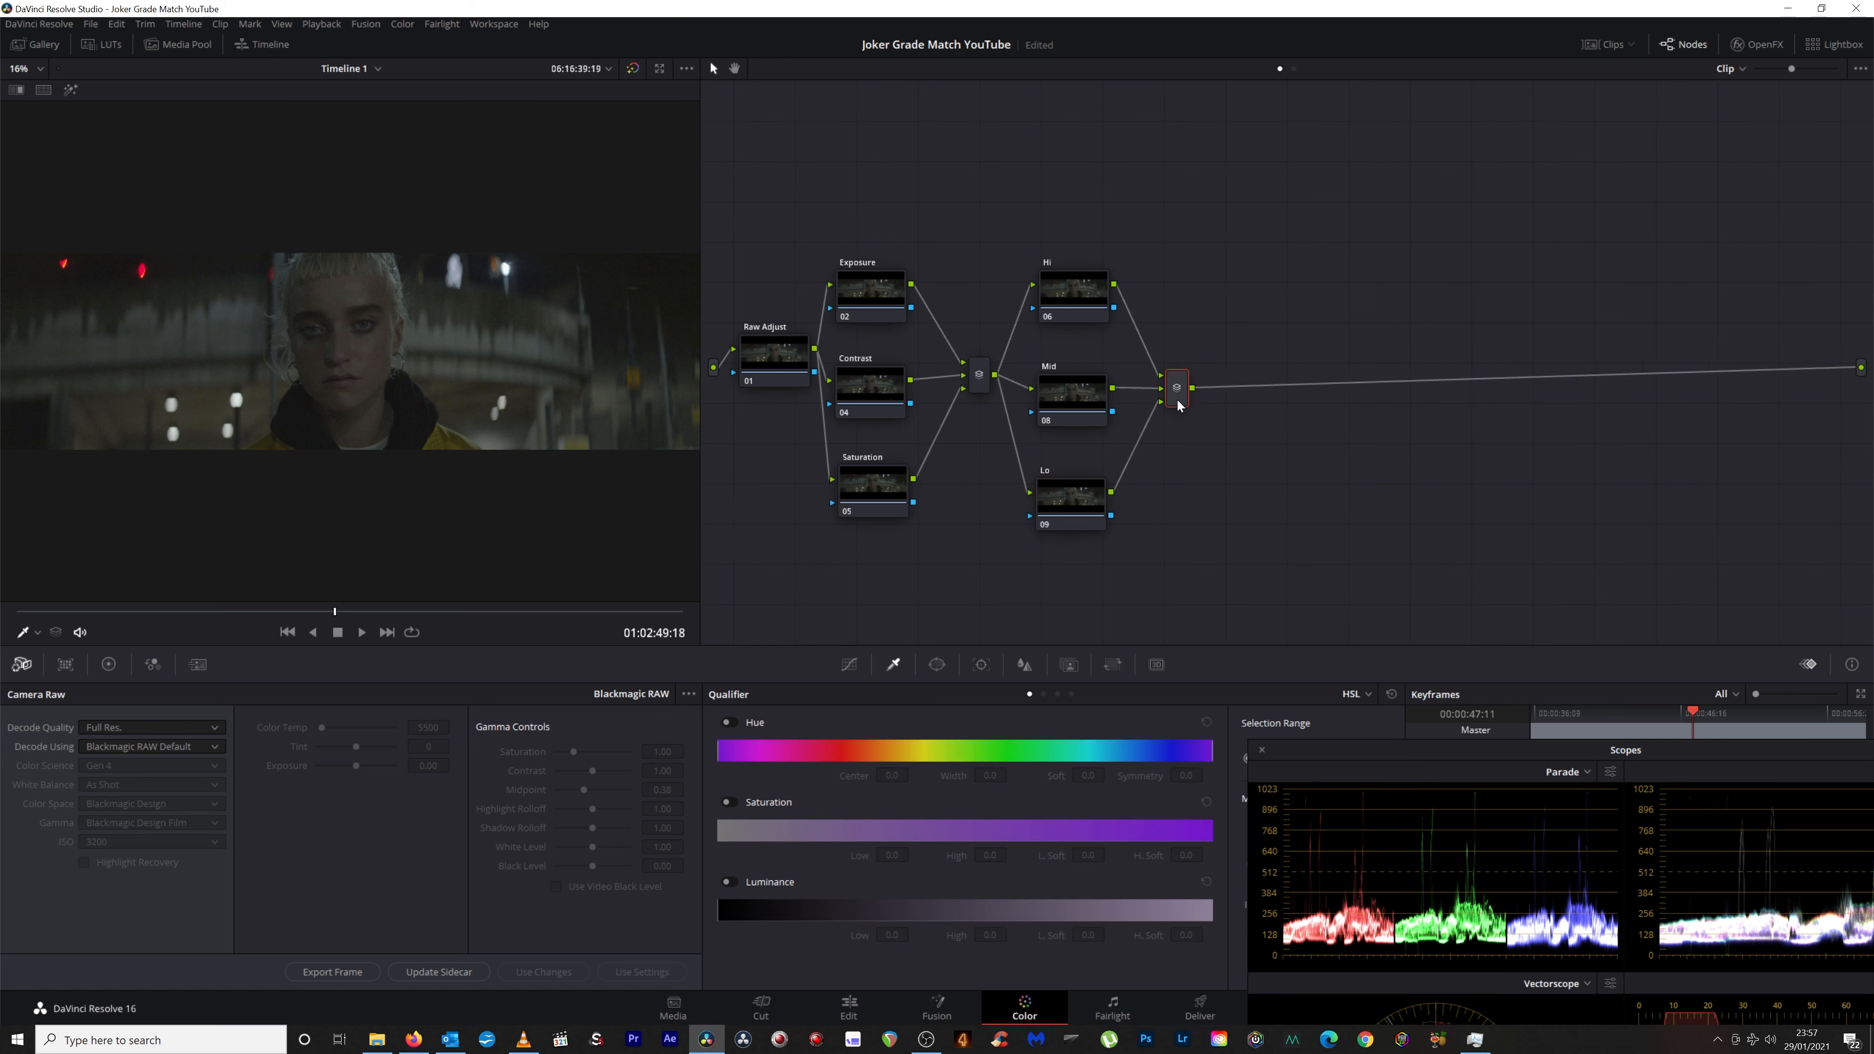
# Add a serial node after the second mixer with a layer node below it, and space the two apart vertically.
pyautogui.hotkey('alt', 's')
pyautogui.hotkey('alt', 'p')
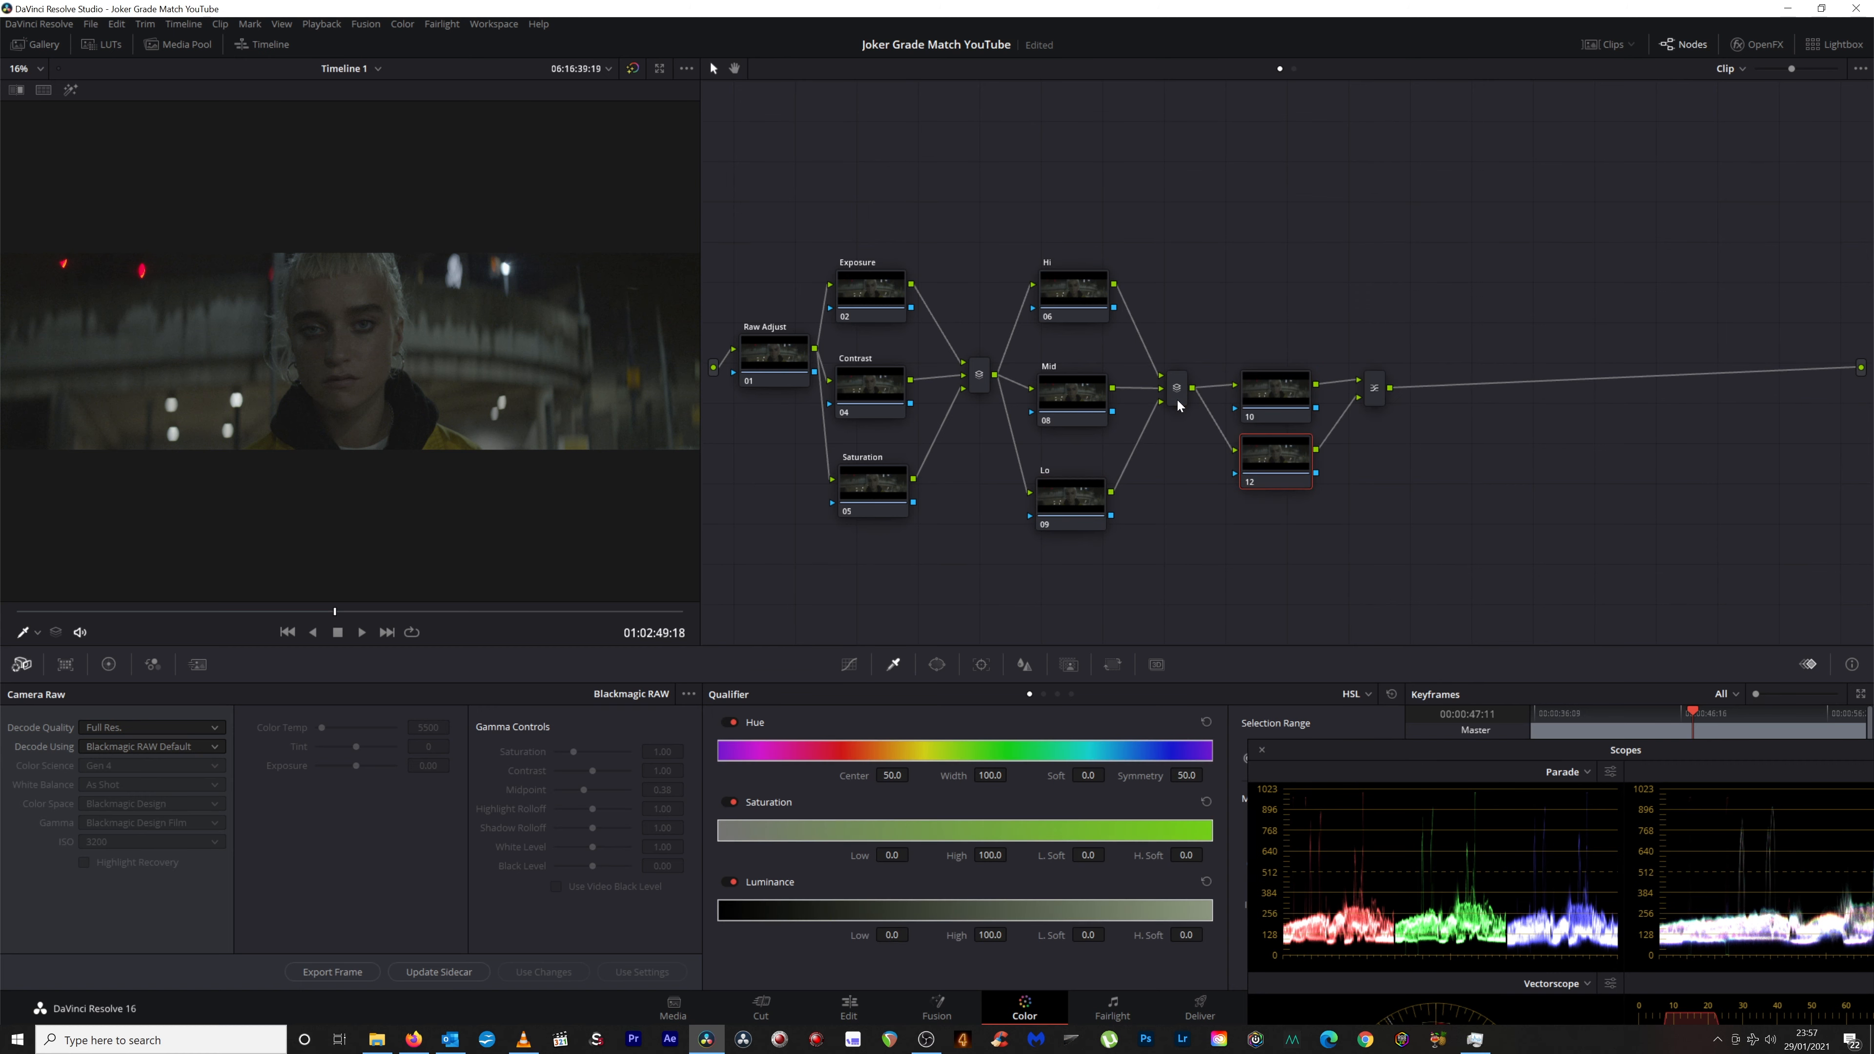
pyautogui.moveTo(1264, 390); pyautogui.dragTo(1267, 339)
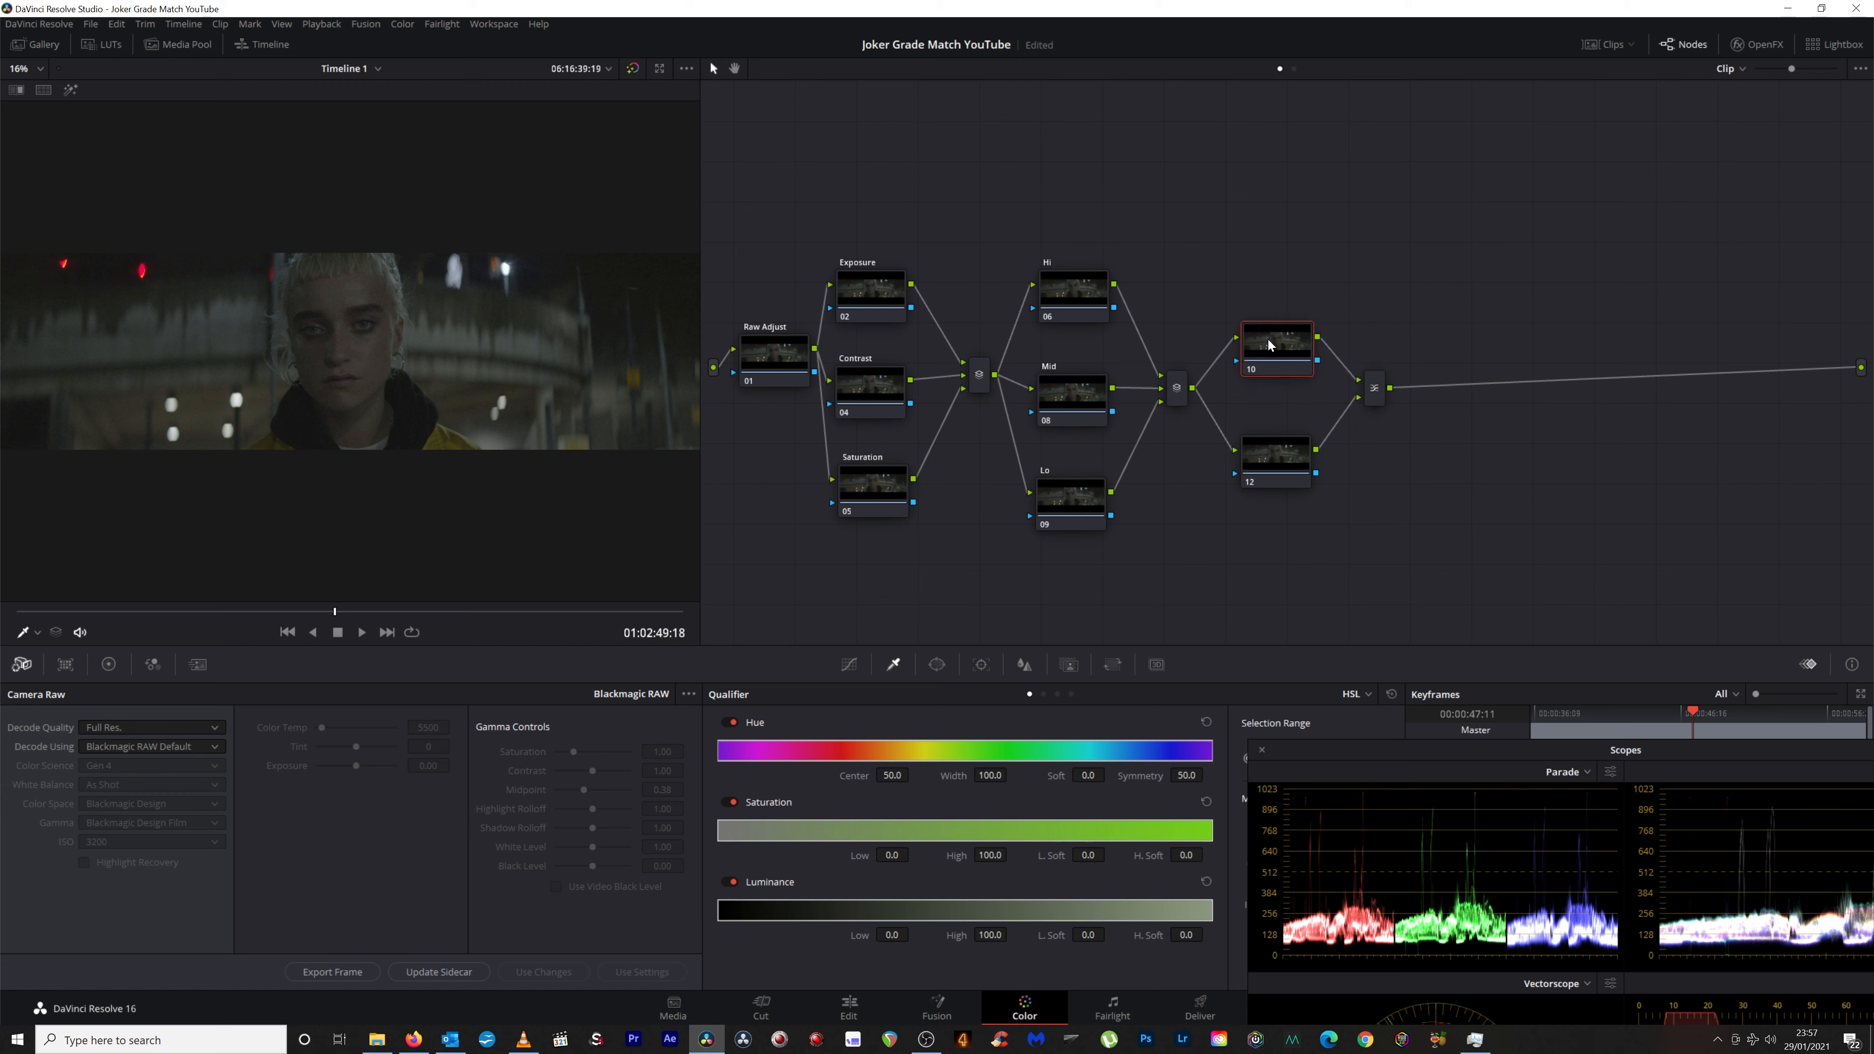
pyautogui.moveTo(1264, 451); pyautogui.dragTo(1265, 445)
# Label the lower node of the last pair (12) "Skin" and the upper one (10) "Outside".
pyautogui.rightClick(1266, 445)
pyautogui.click(1293, 475)
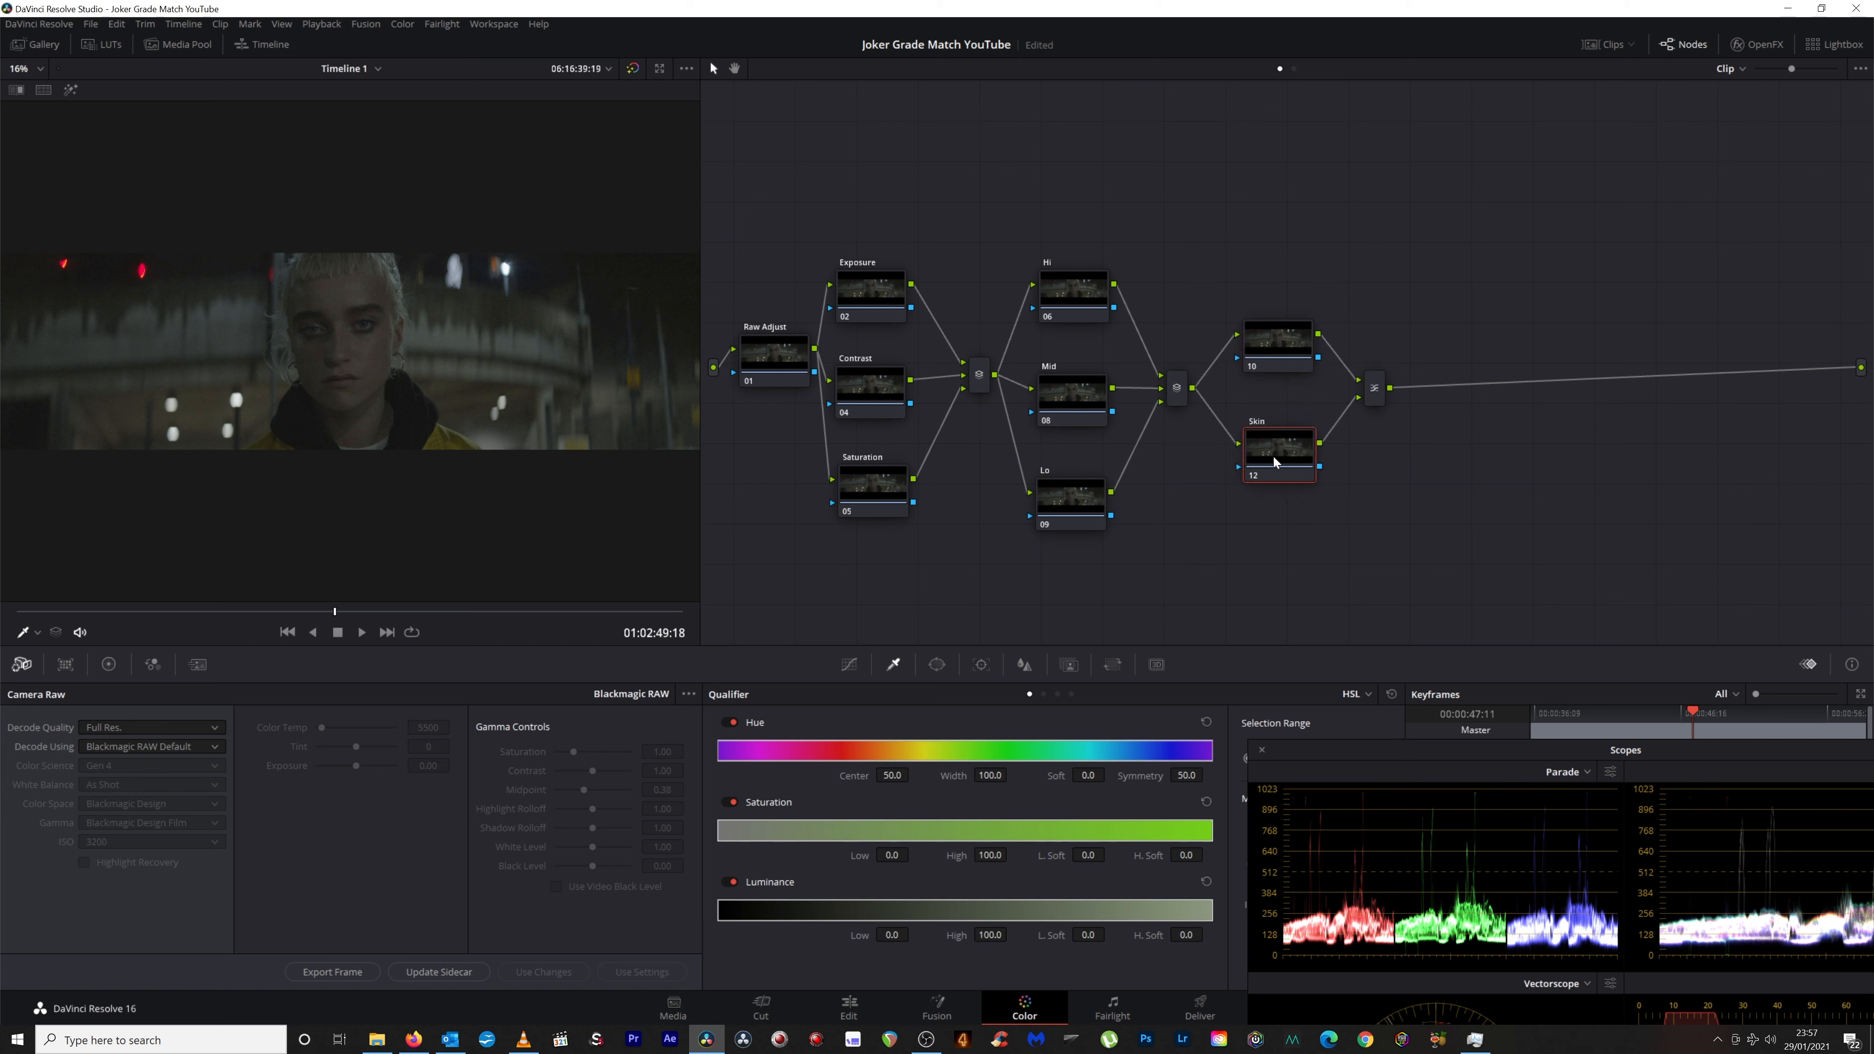
pyautogui.click(1264, 369)
pyautogui.rightClick(1271, 344)
pyautogui.click(1309, 377)
pyautogui.write('Outside')
pyautogui.press('Return')
# Move the entire node tree up in the node graph and select the last mixer.
pyautogui.moveTo(761, 226); pyautogui.dragTo(1400, 547)
pyautogui.moveTo(1272, 369); pyautogui.dragTo(1264, 187)
pyautogui.click(1367, 235)
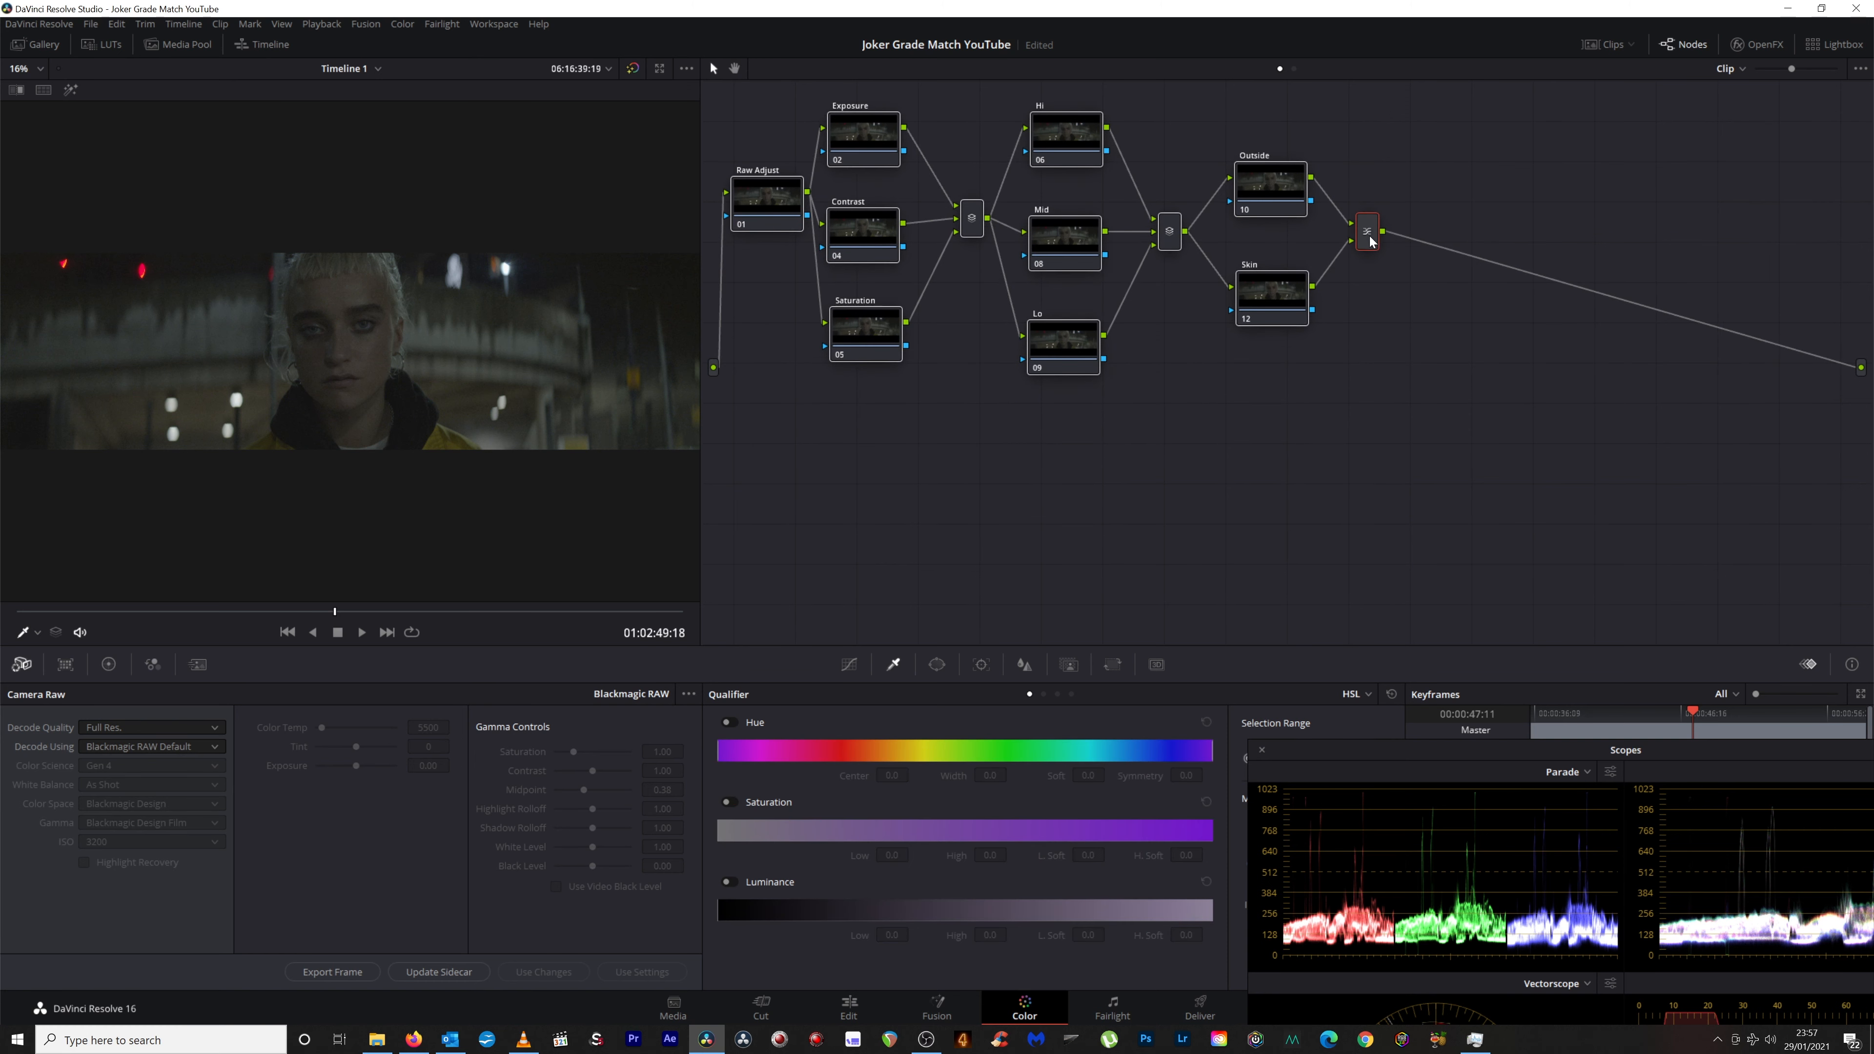
# Examine the woman's face, hair and ear in the shot up close.
pyautogui.scroll(10, 389, 373)
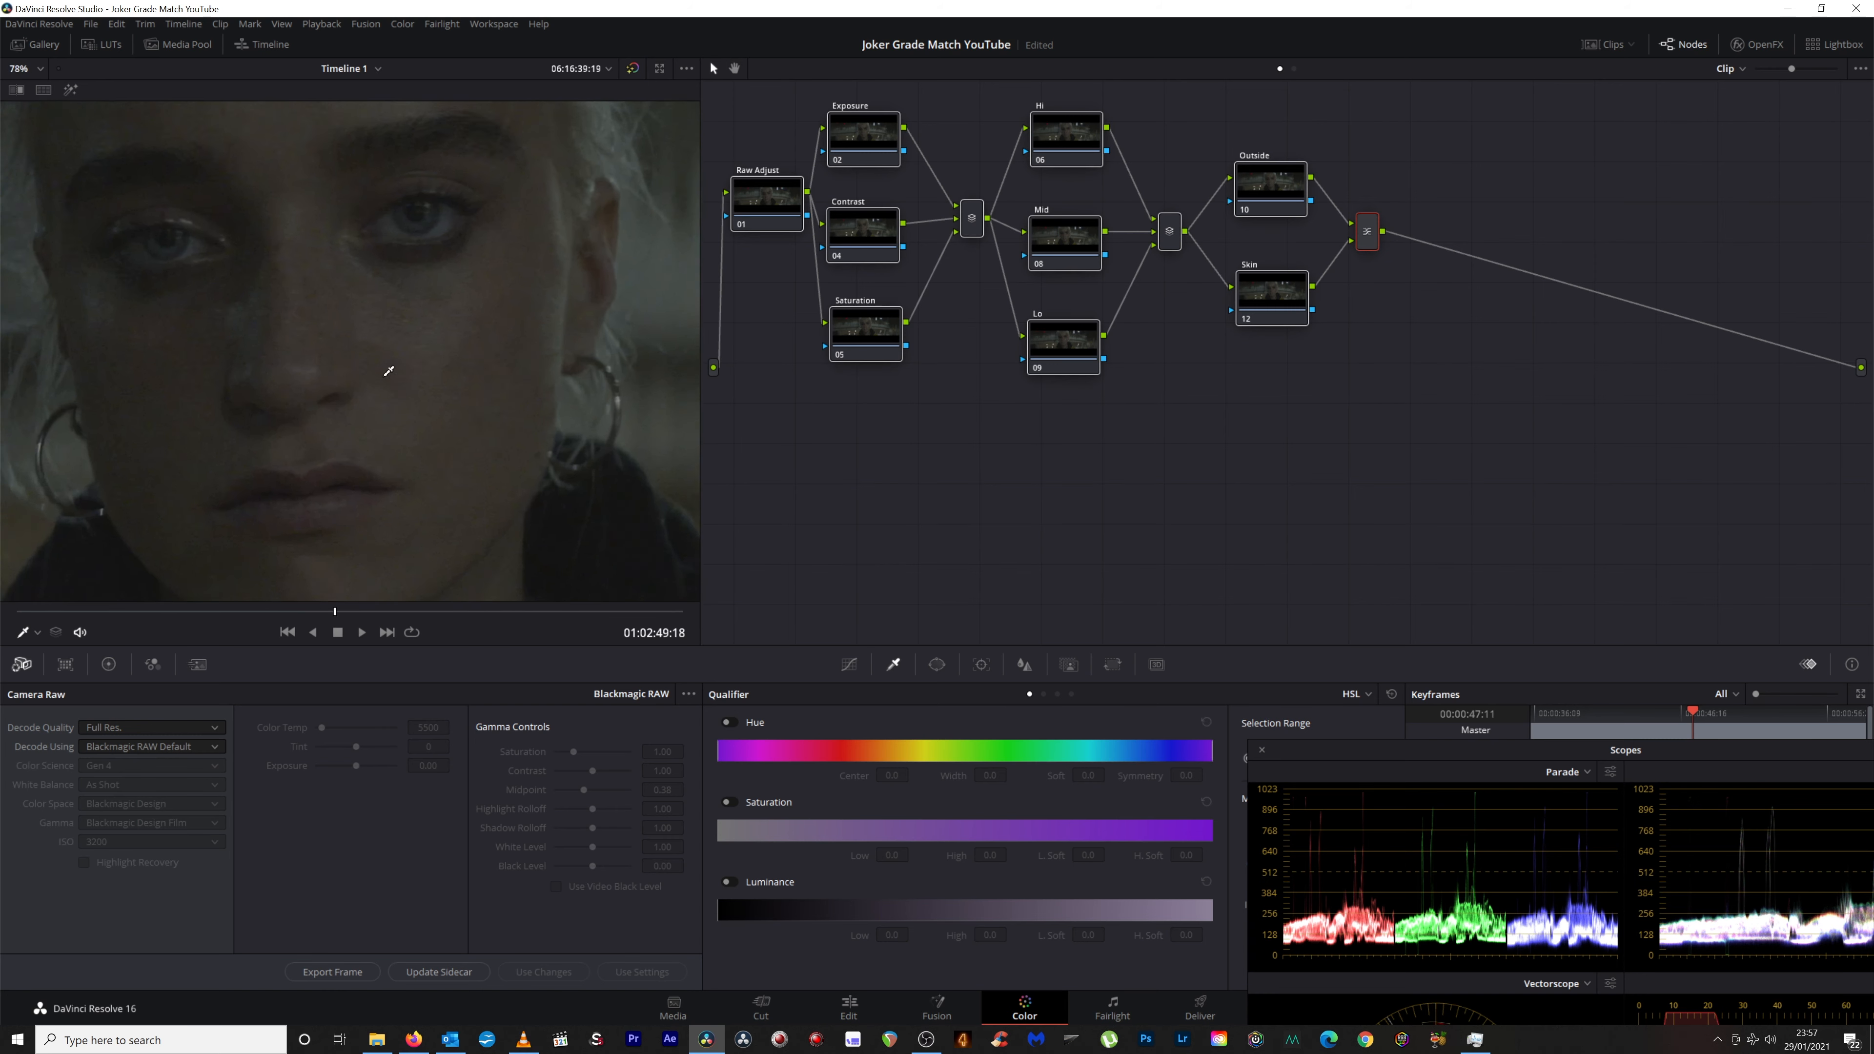
pyautogui.moveTo(520, 290); pyautogui.dragTo(154, 552)
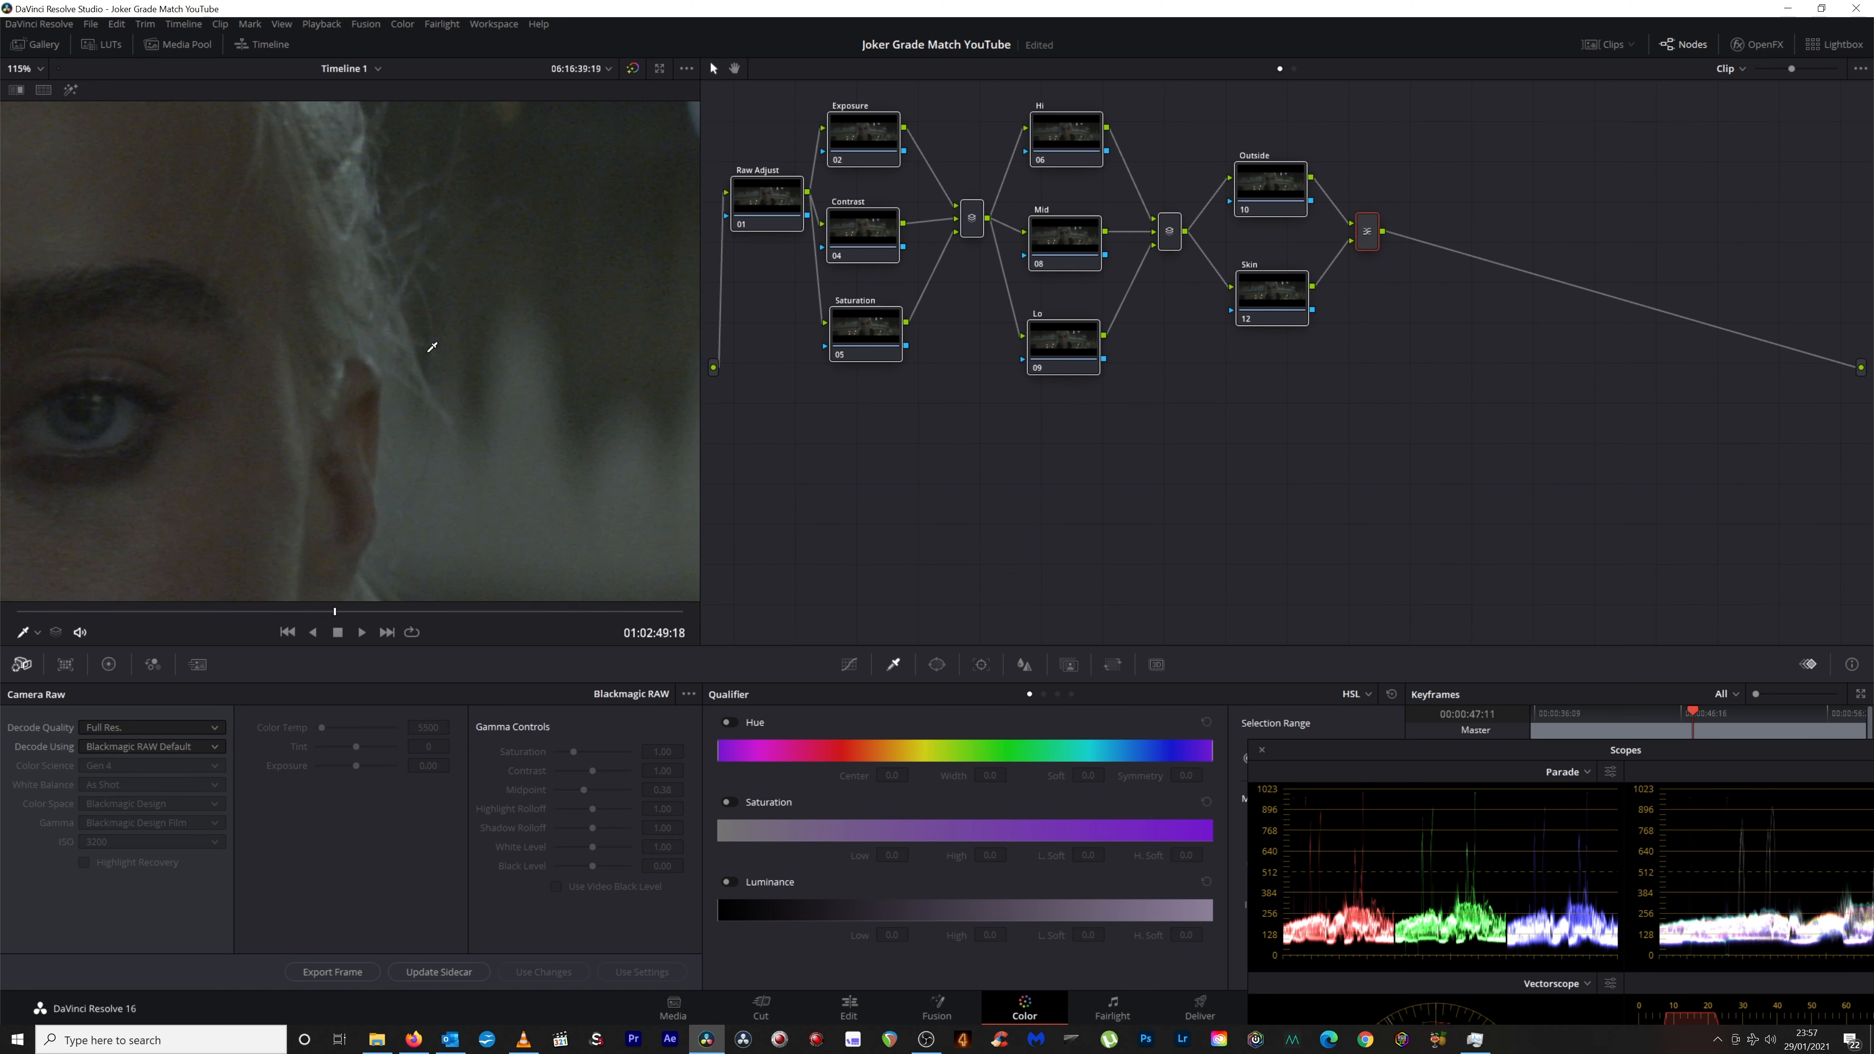
pyautogui.moveTo(427, 343); pyautogui.dragTo(234, 514)
pyautogui.scroll(-1, 278, 465)
pyautogui.scroll(-10, 278, 465)
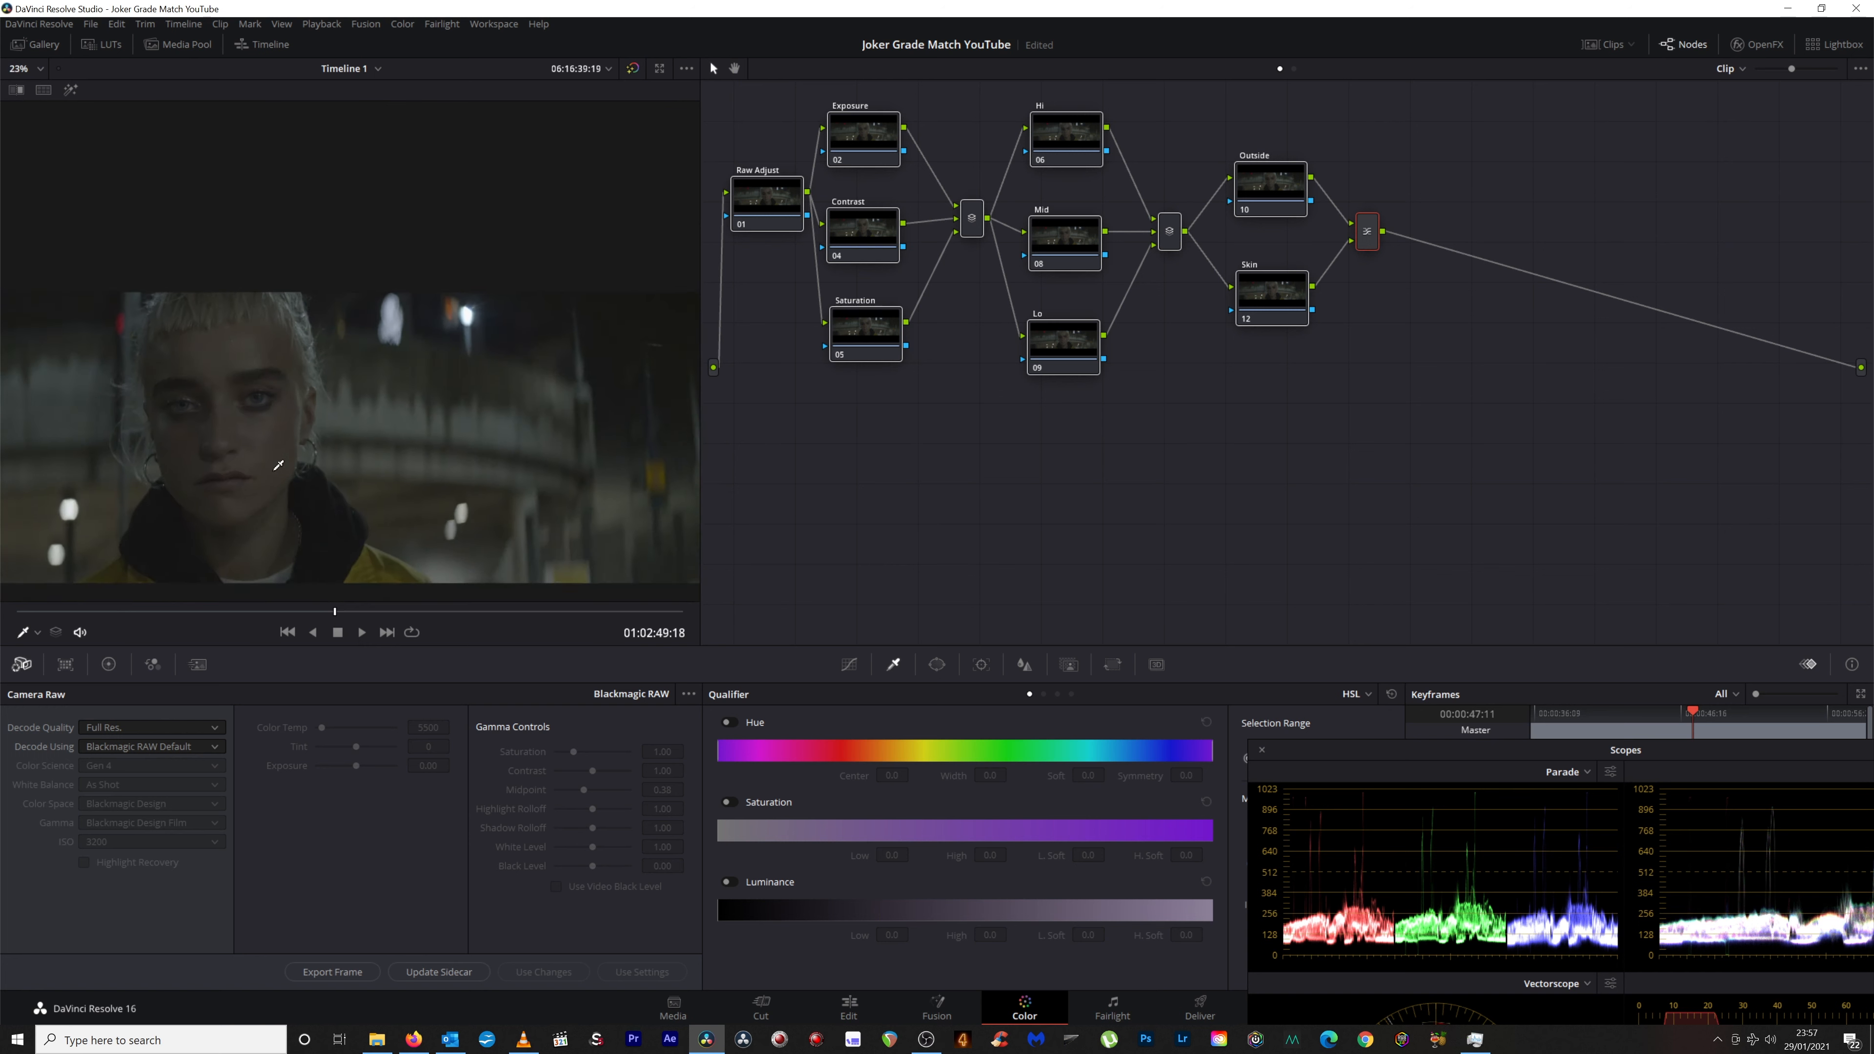
# Shift all nodes behind Raw Adjust further along the graph and add a serial node directly after Raw Adjust.
pyautogui.scroll(1, 216, 433)
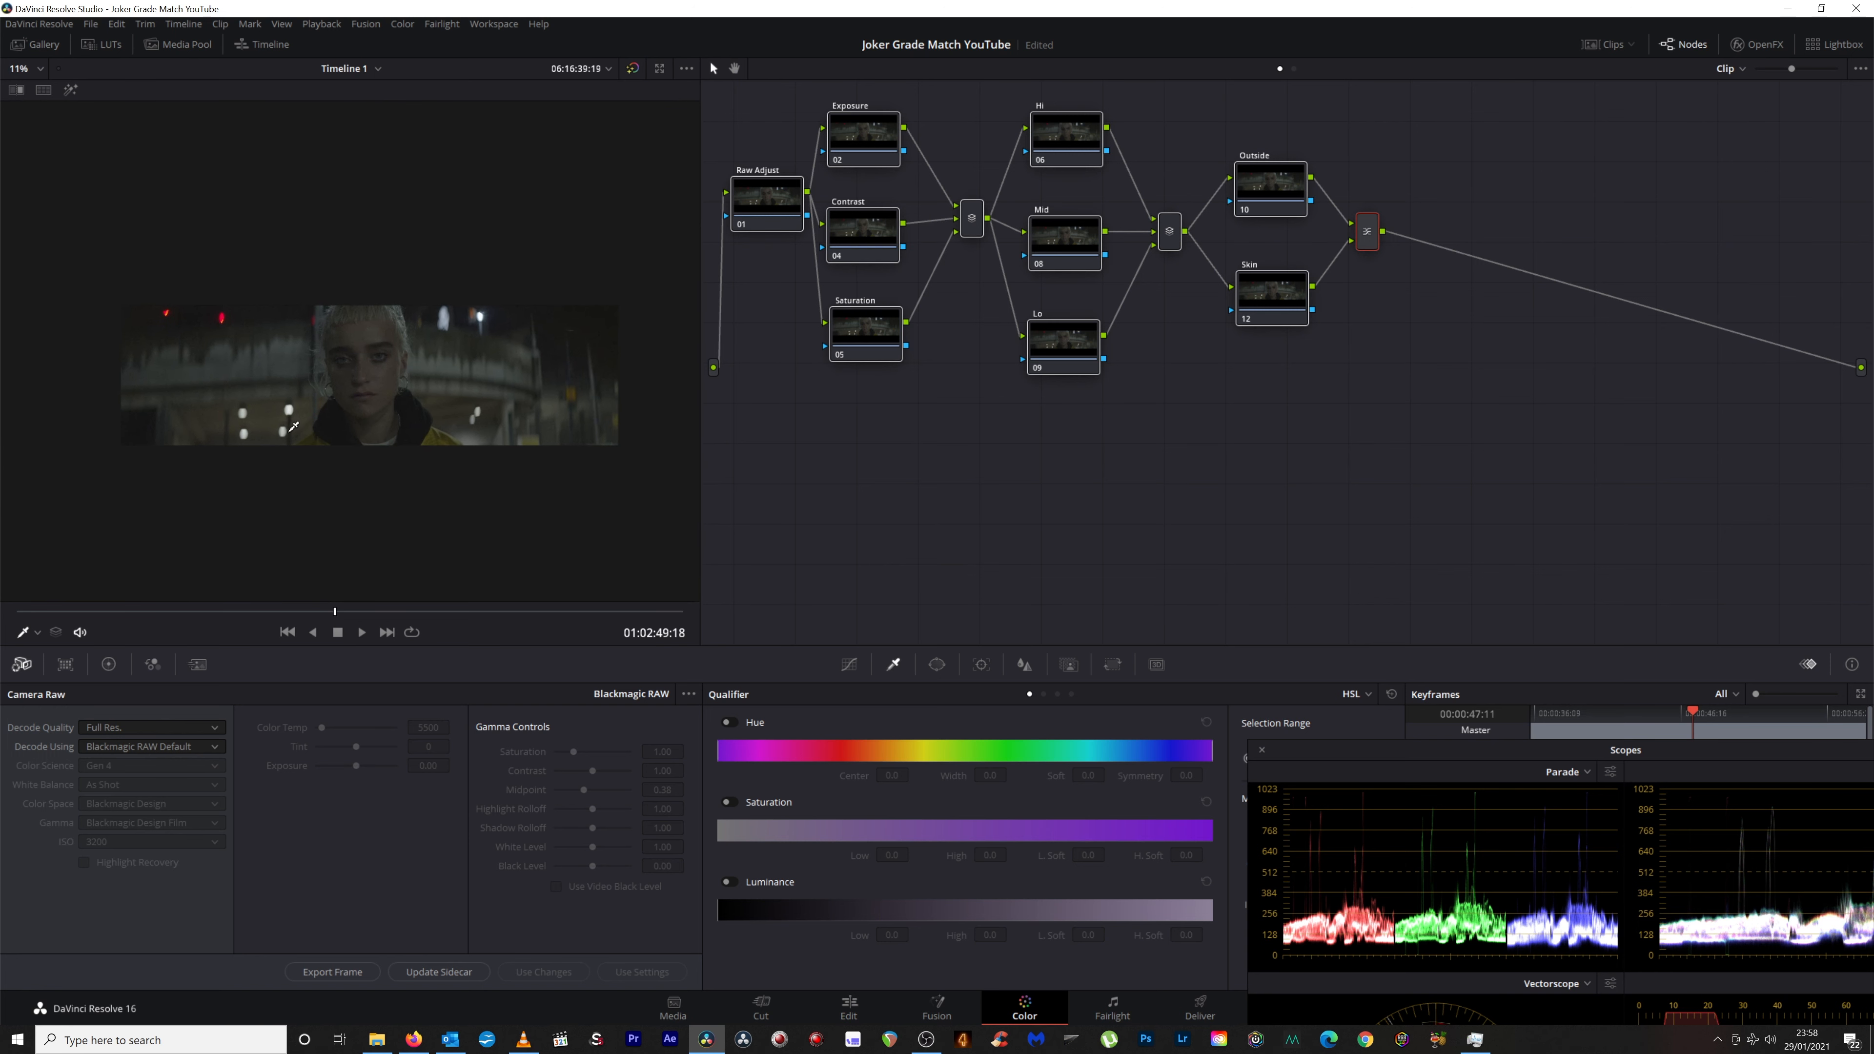
pyautogui.scroll(1, 292, 427)
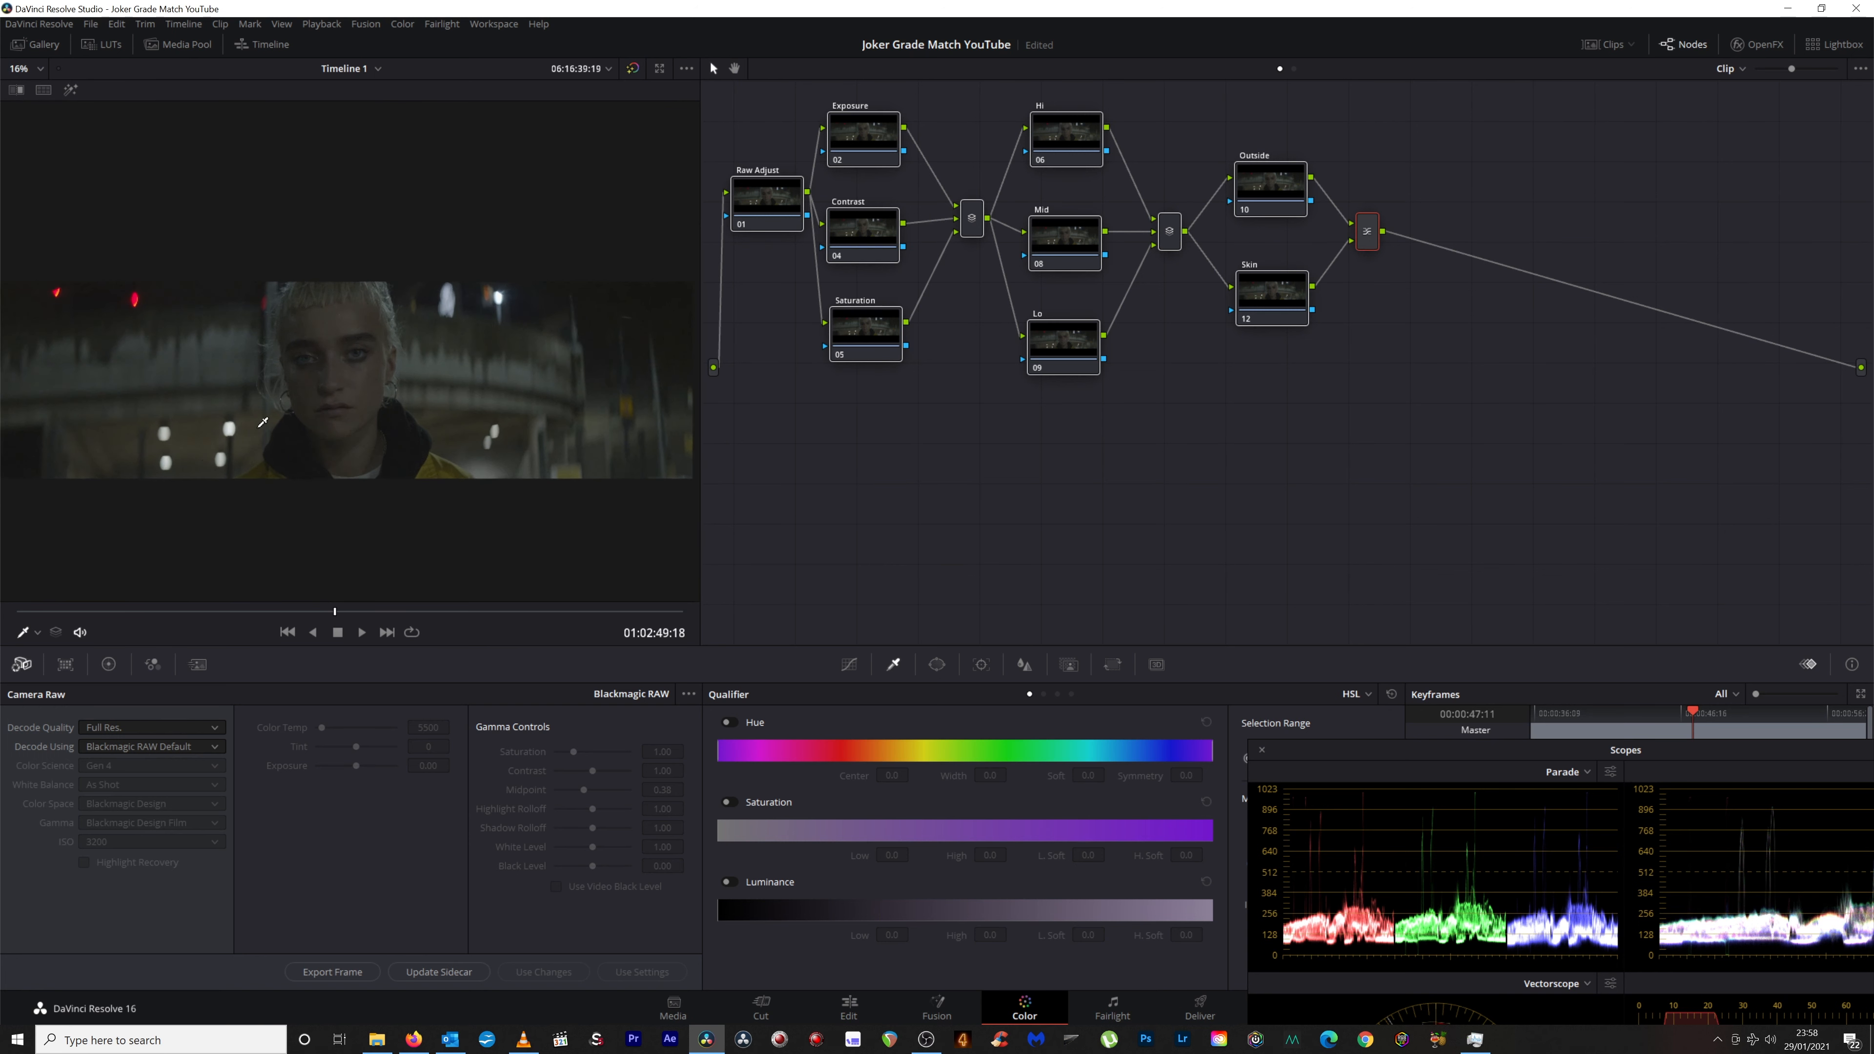
pyautogui.moveTo(847, 430); pyautogui.dragTo(1376, 128)
pyautogui.moveTo(1074, 133); pyautogui.dragTo(1253, 133)
pyautogui.click(759, 213)
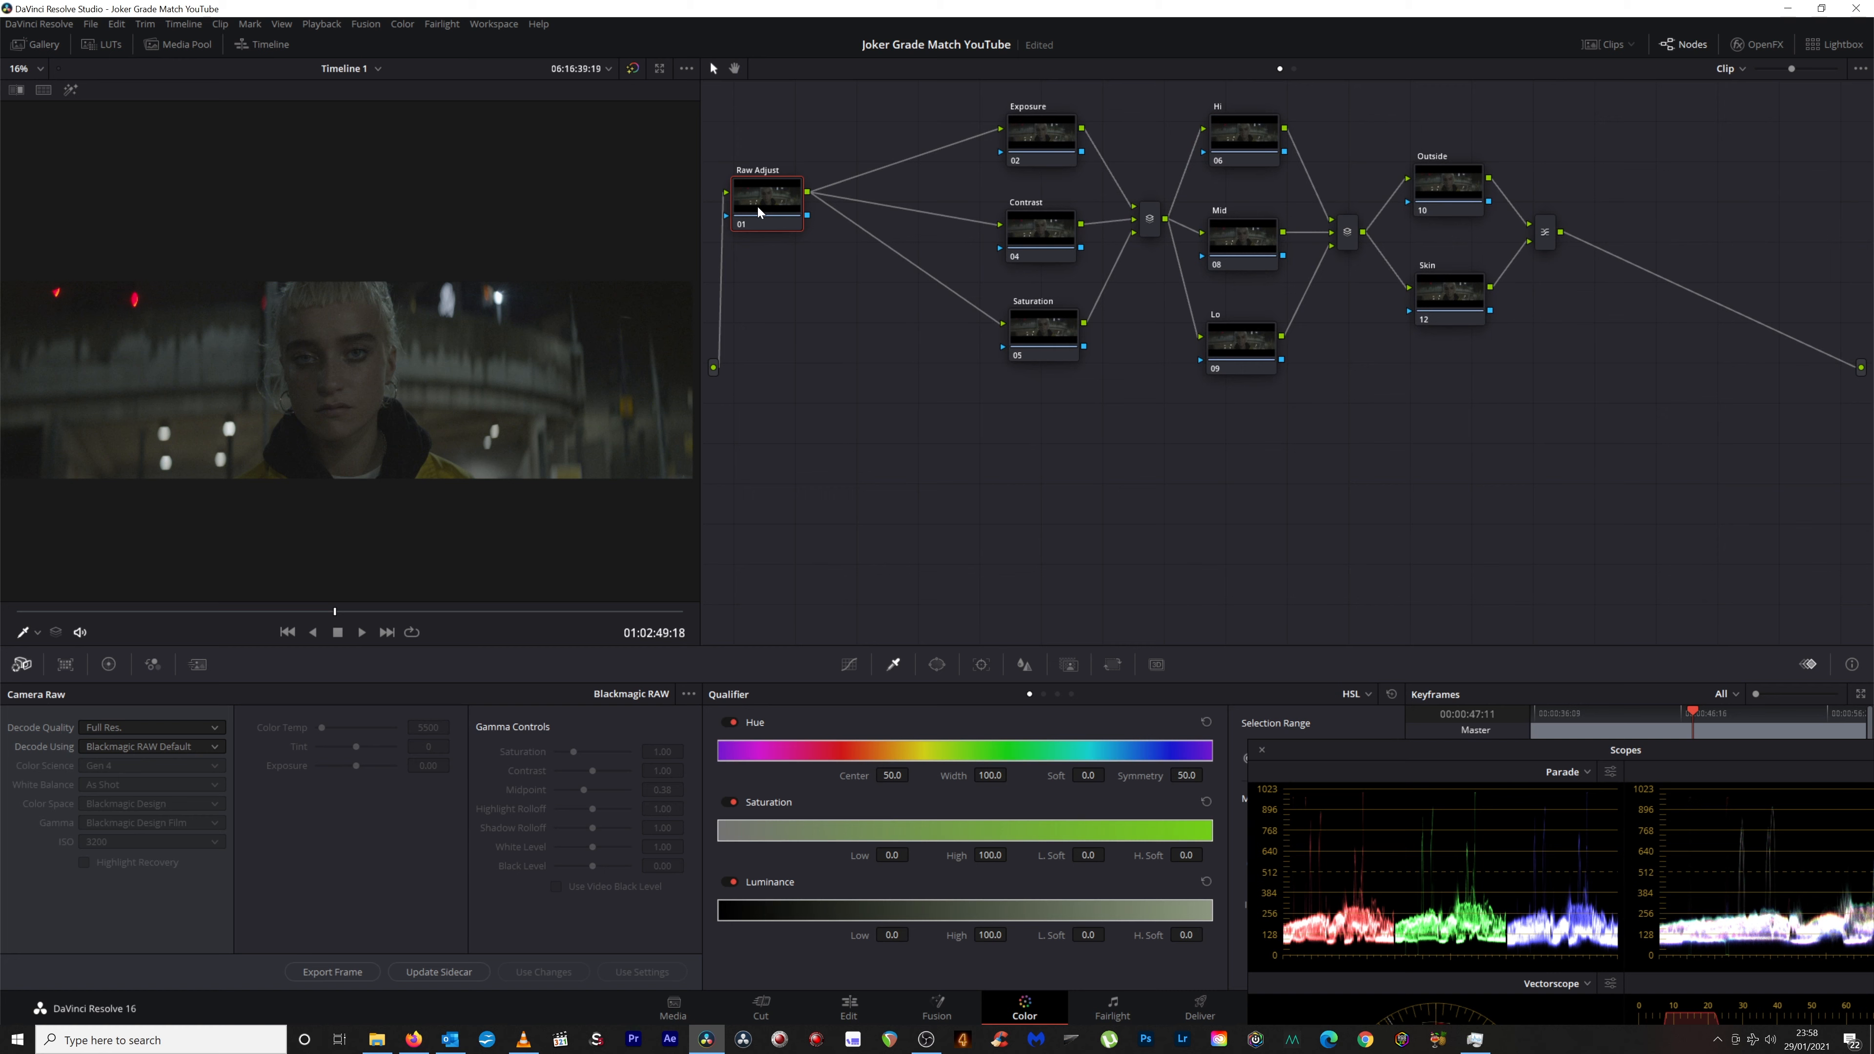
pyautogui.hotkey('alt', 's')
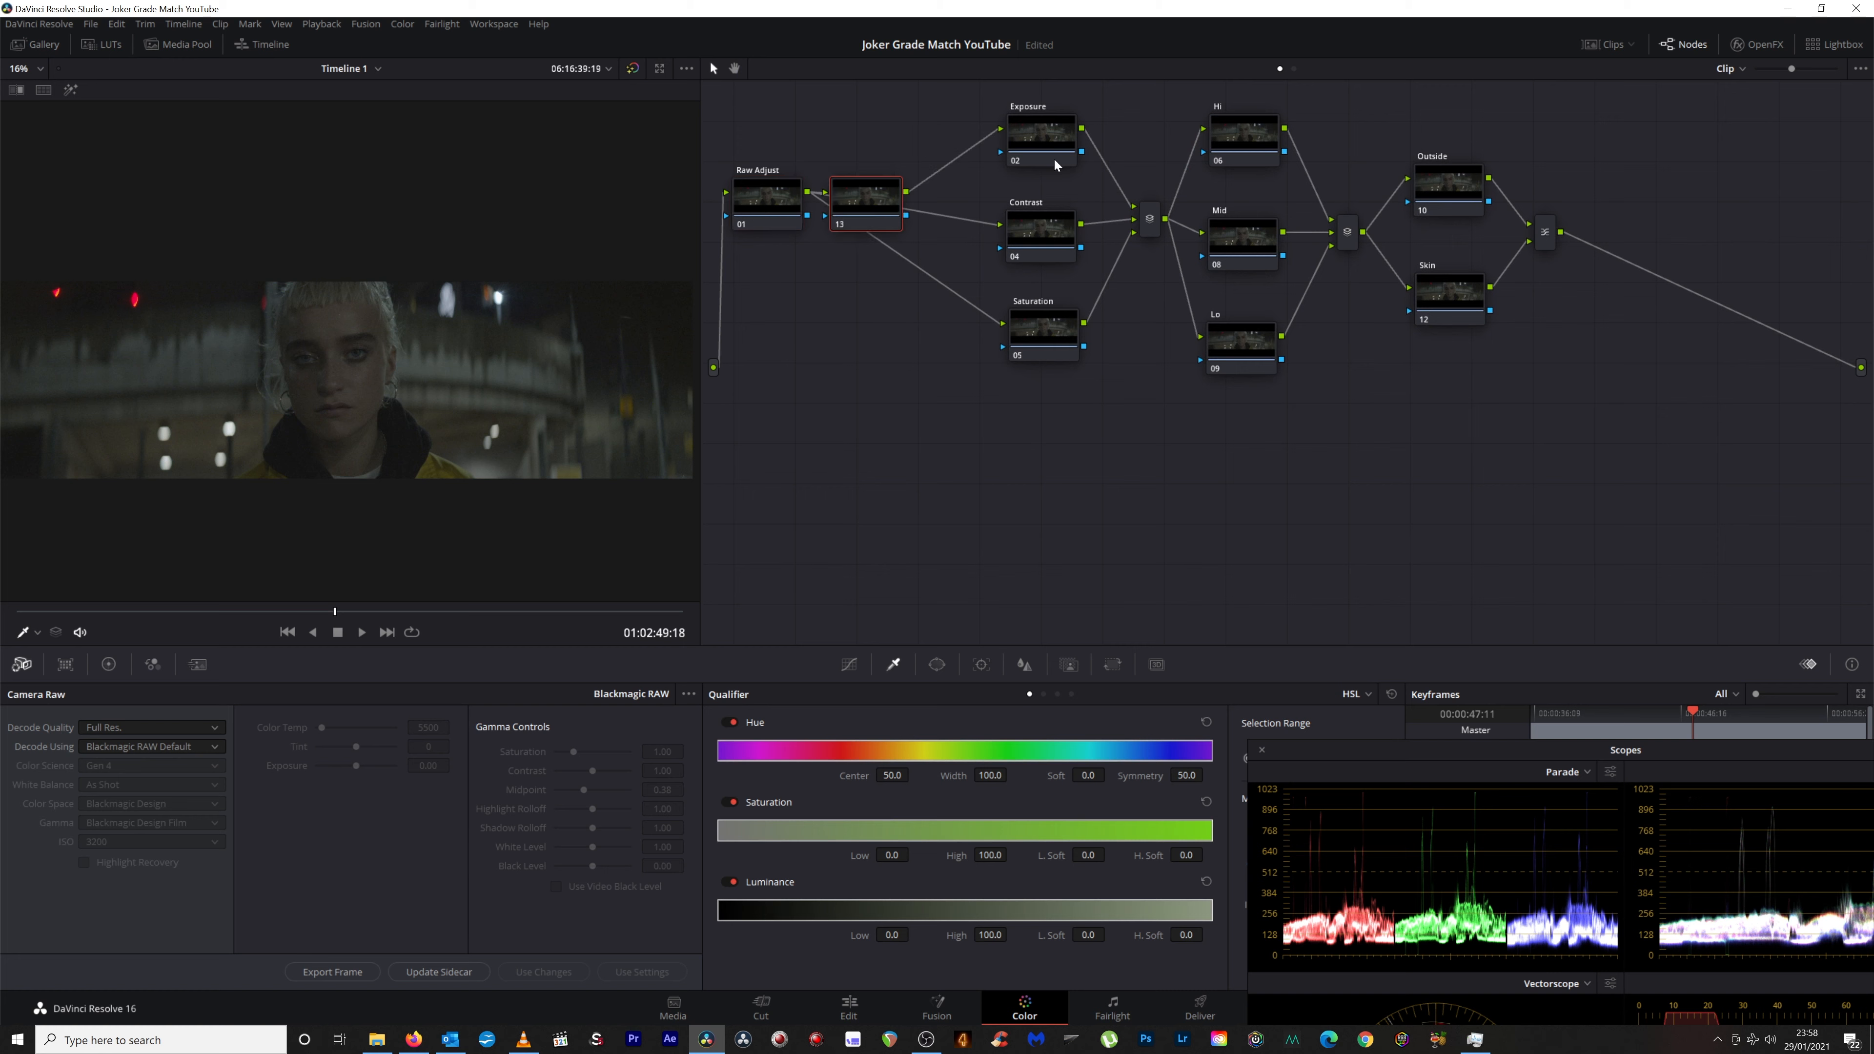
# Remove the direct links from Raw Adjust to the Contrast and Saturation nodes.
pyautogui.rightClick(928, 216)
pyautogui.click(963, 223)
pyautogui.rightClick(922, 268)
pyautogui.click(959, 282)
# Label the new node 13 "NR" and connect its output to the Contrast and Saturation nodes.
pyautogui.rightClick(880, 196)
pyautogui.click(890, 222)
pyautogui.write('NR')
pyautogui.moveTo(906, 192); pyautogui.dragTo(998, 236)
pyautogui.moveTo(906, 192); pyautogui.dragTo(1002, 325)
pyautogui.moveTo(864, 206); pyautogui.dragTo(868, 206)
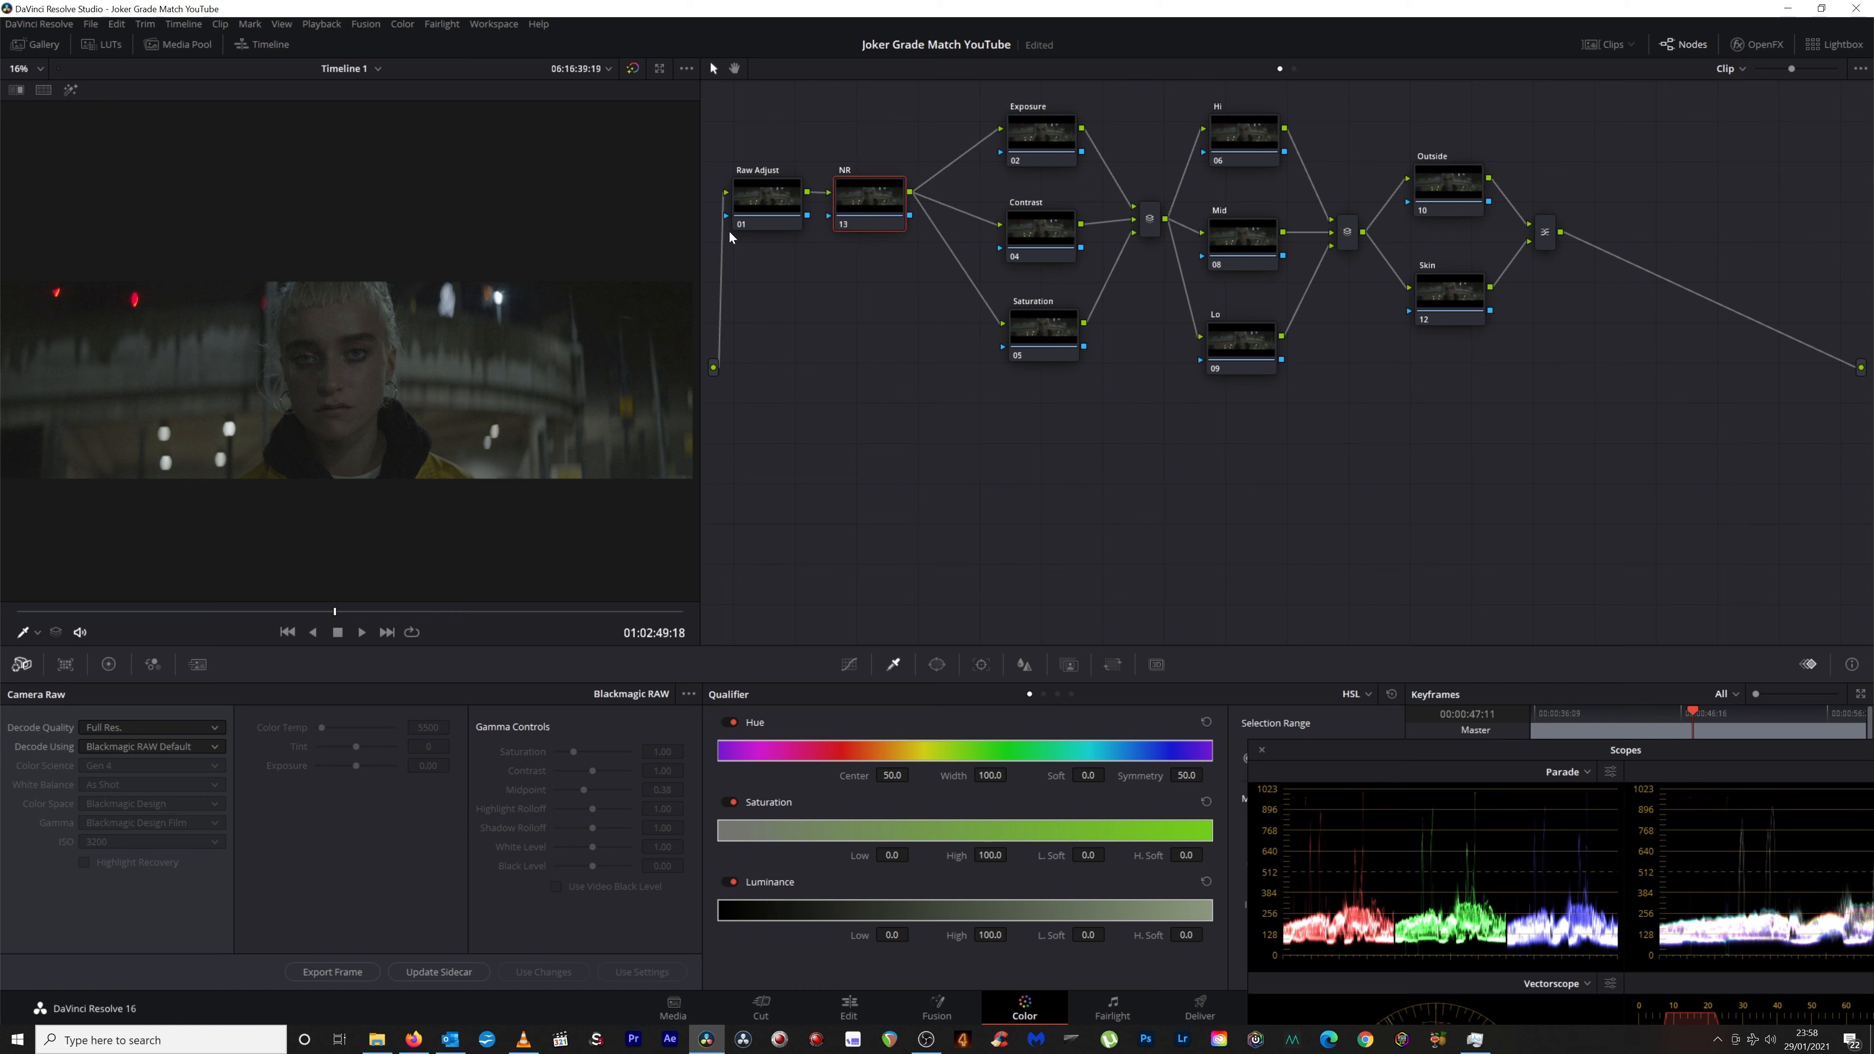
# For the Raw Adjust node, decode the raw footage using Clip, set ISO to 4000 and enable Highlight Recovery.
pyautogui.click(774, 196)
pyautogui.click(94, 751)
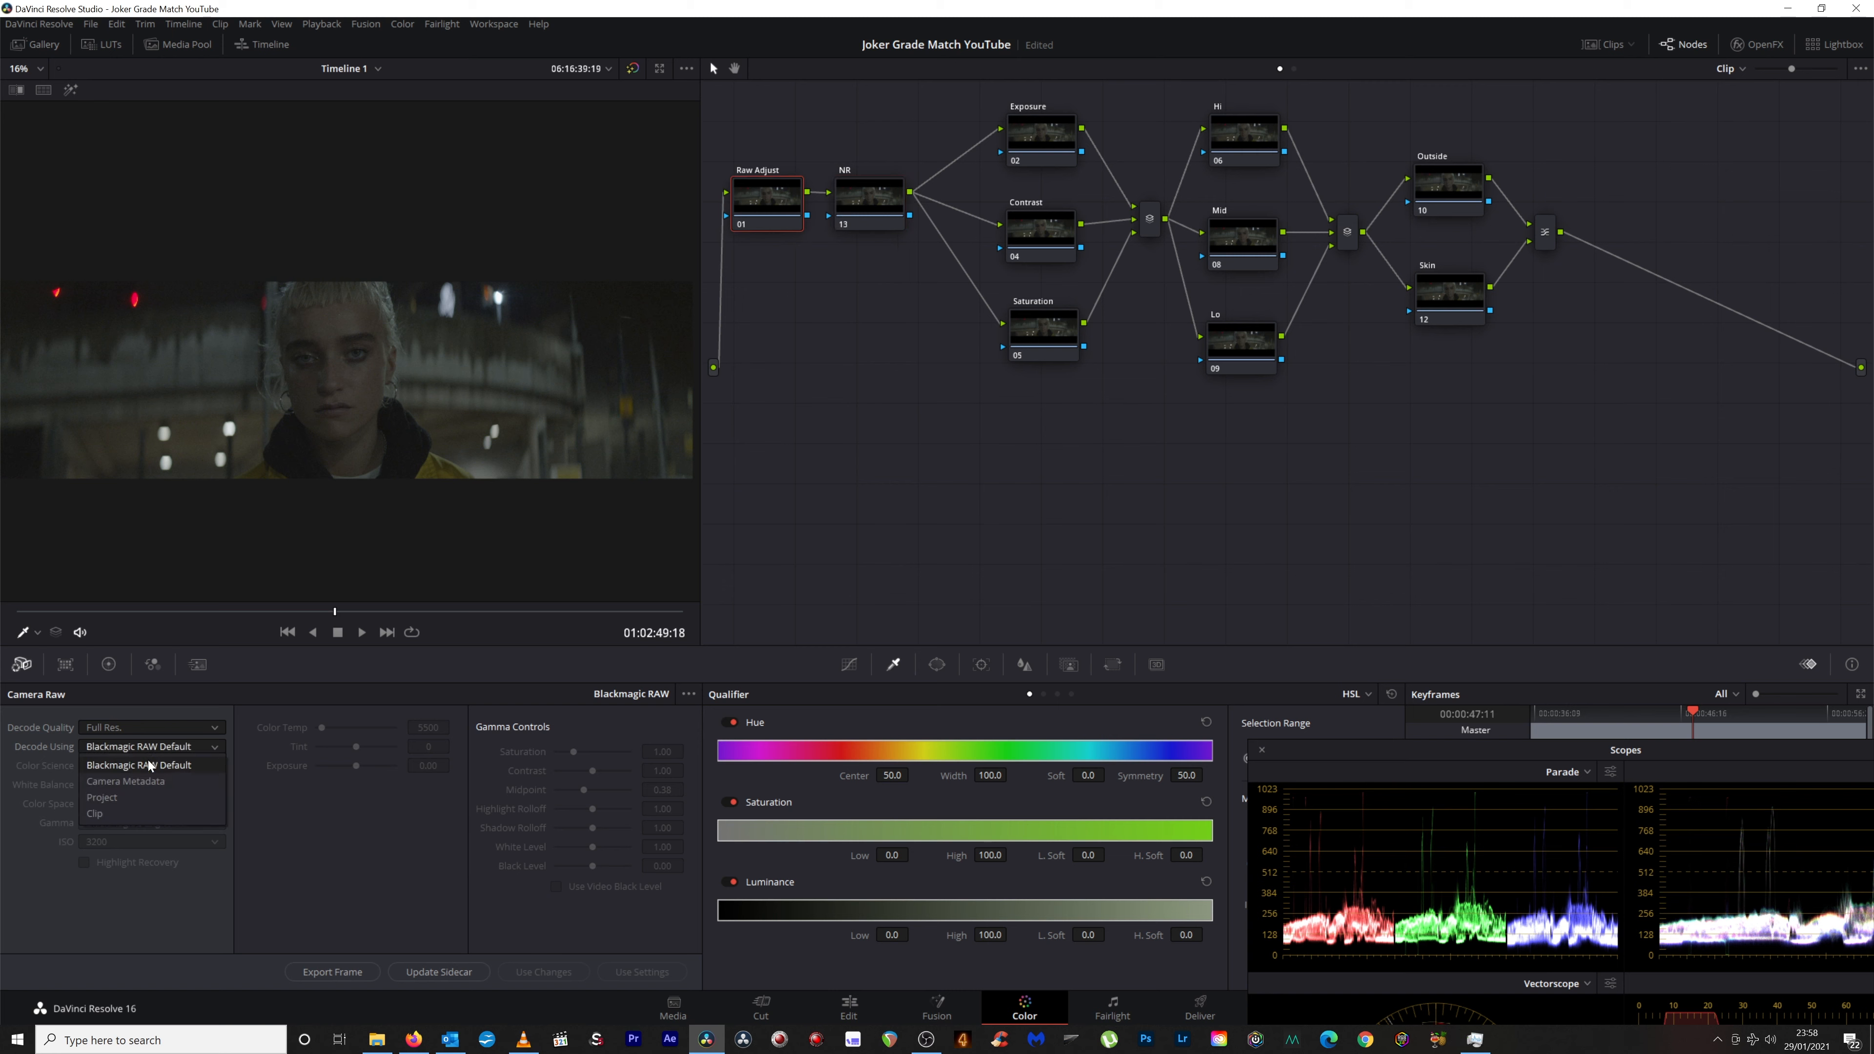
pyautogui.click(119, 808)
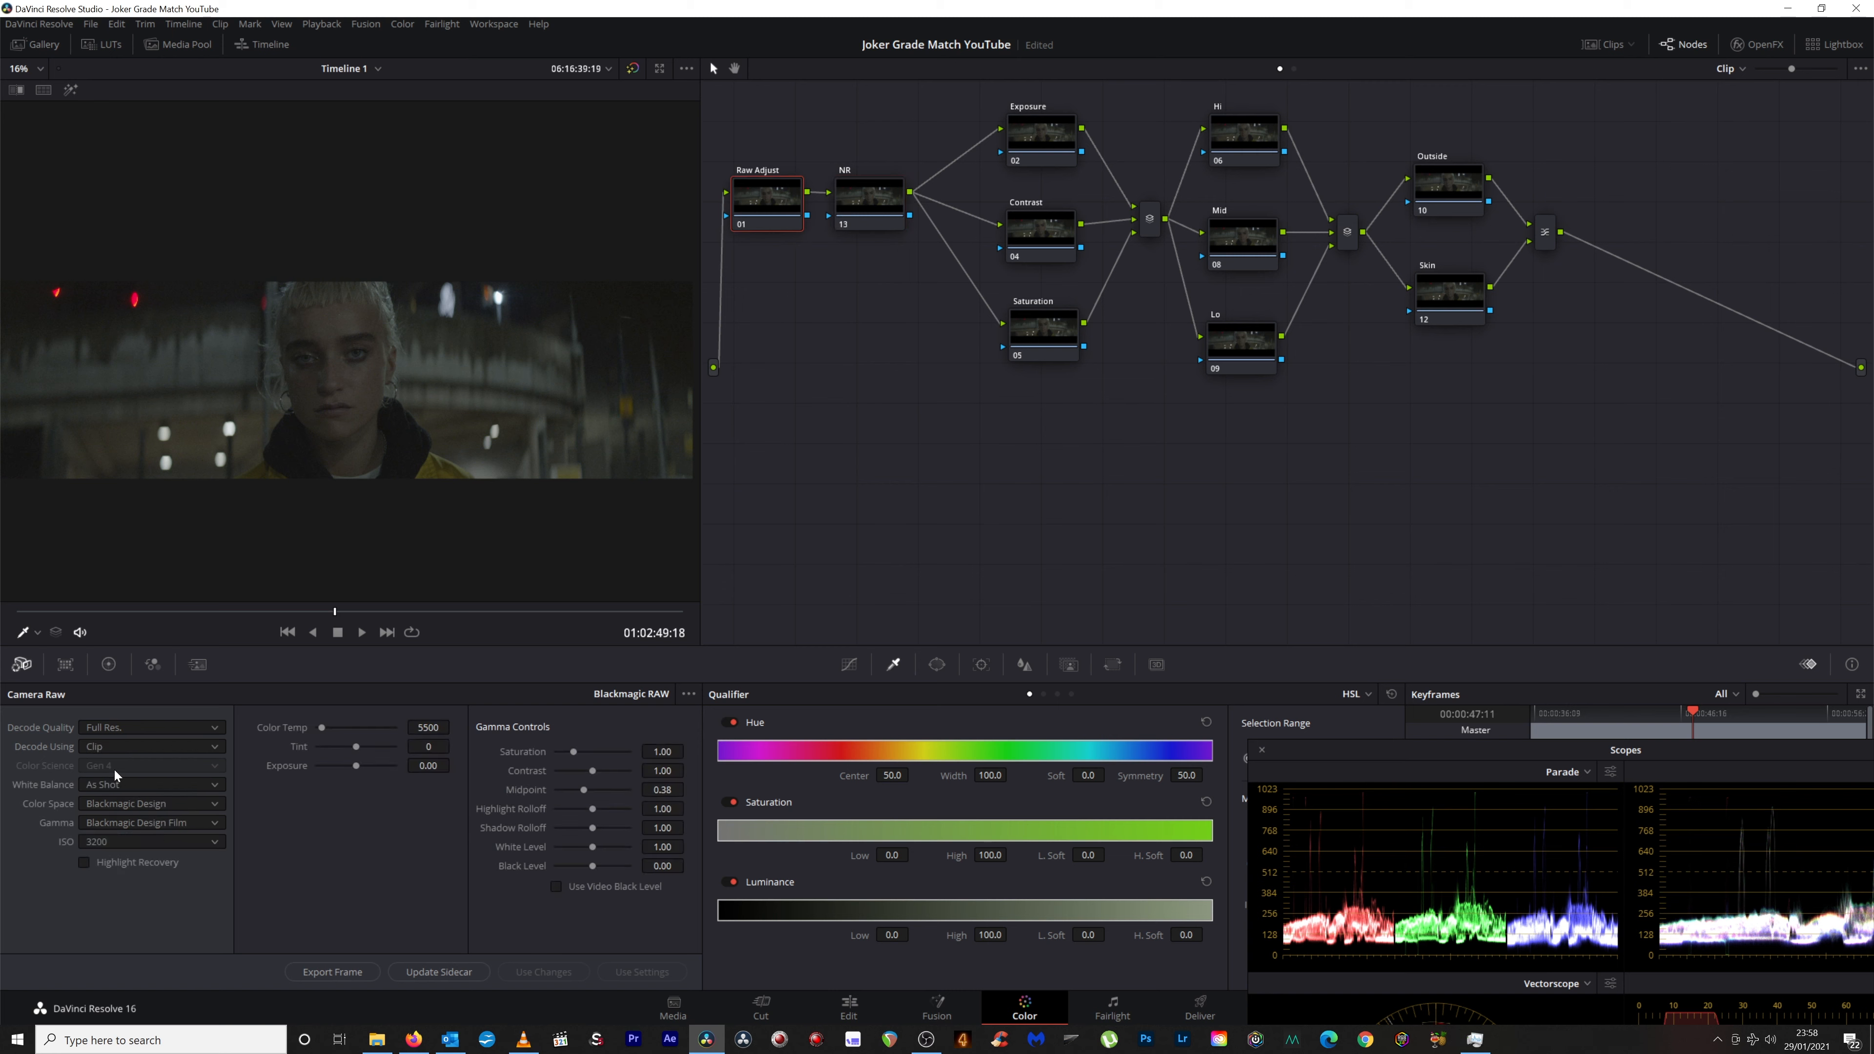
pyautogui.click(136, 843)
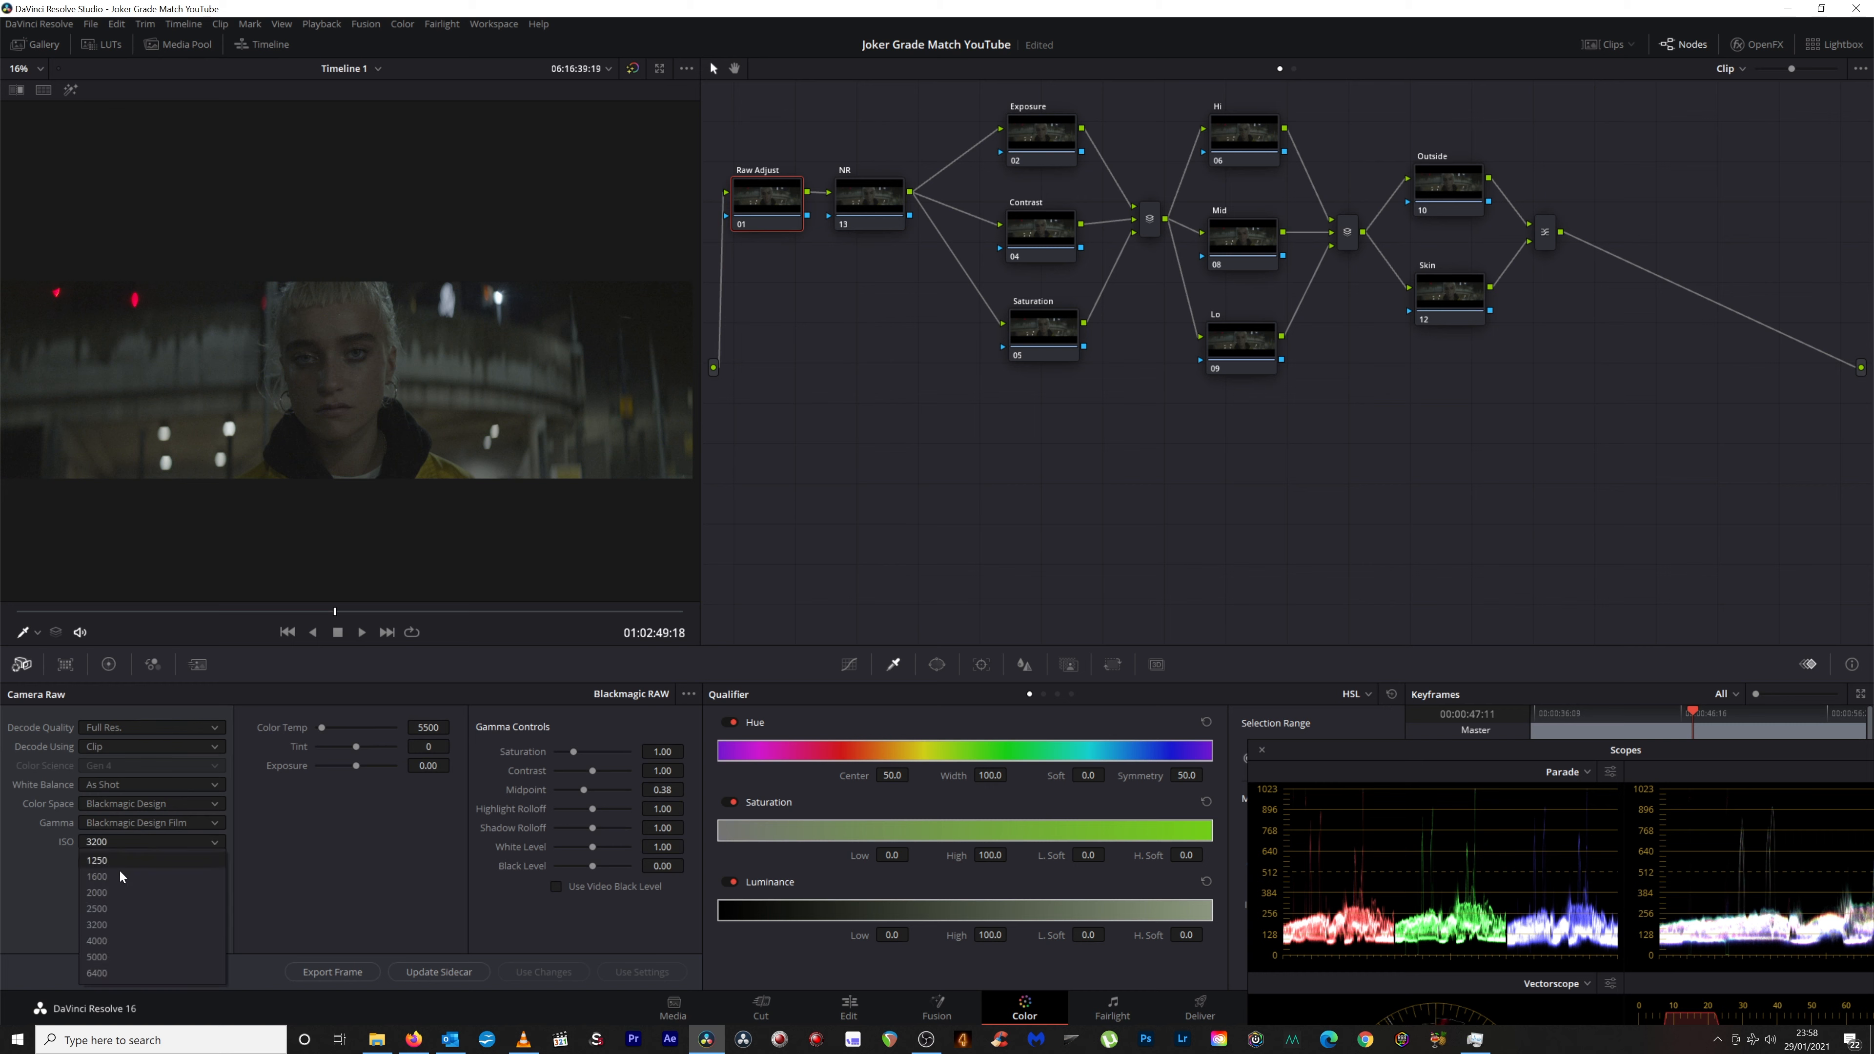
pyautogui.click(120, 934)
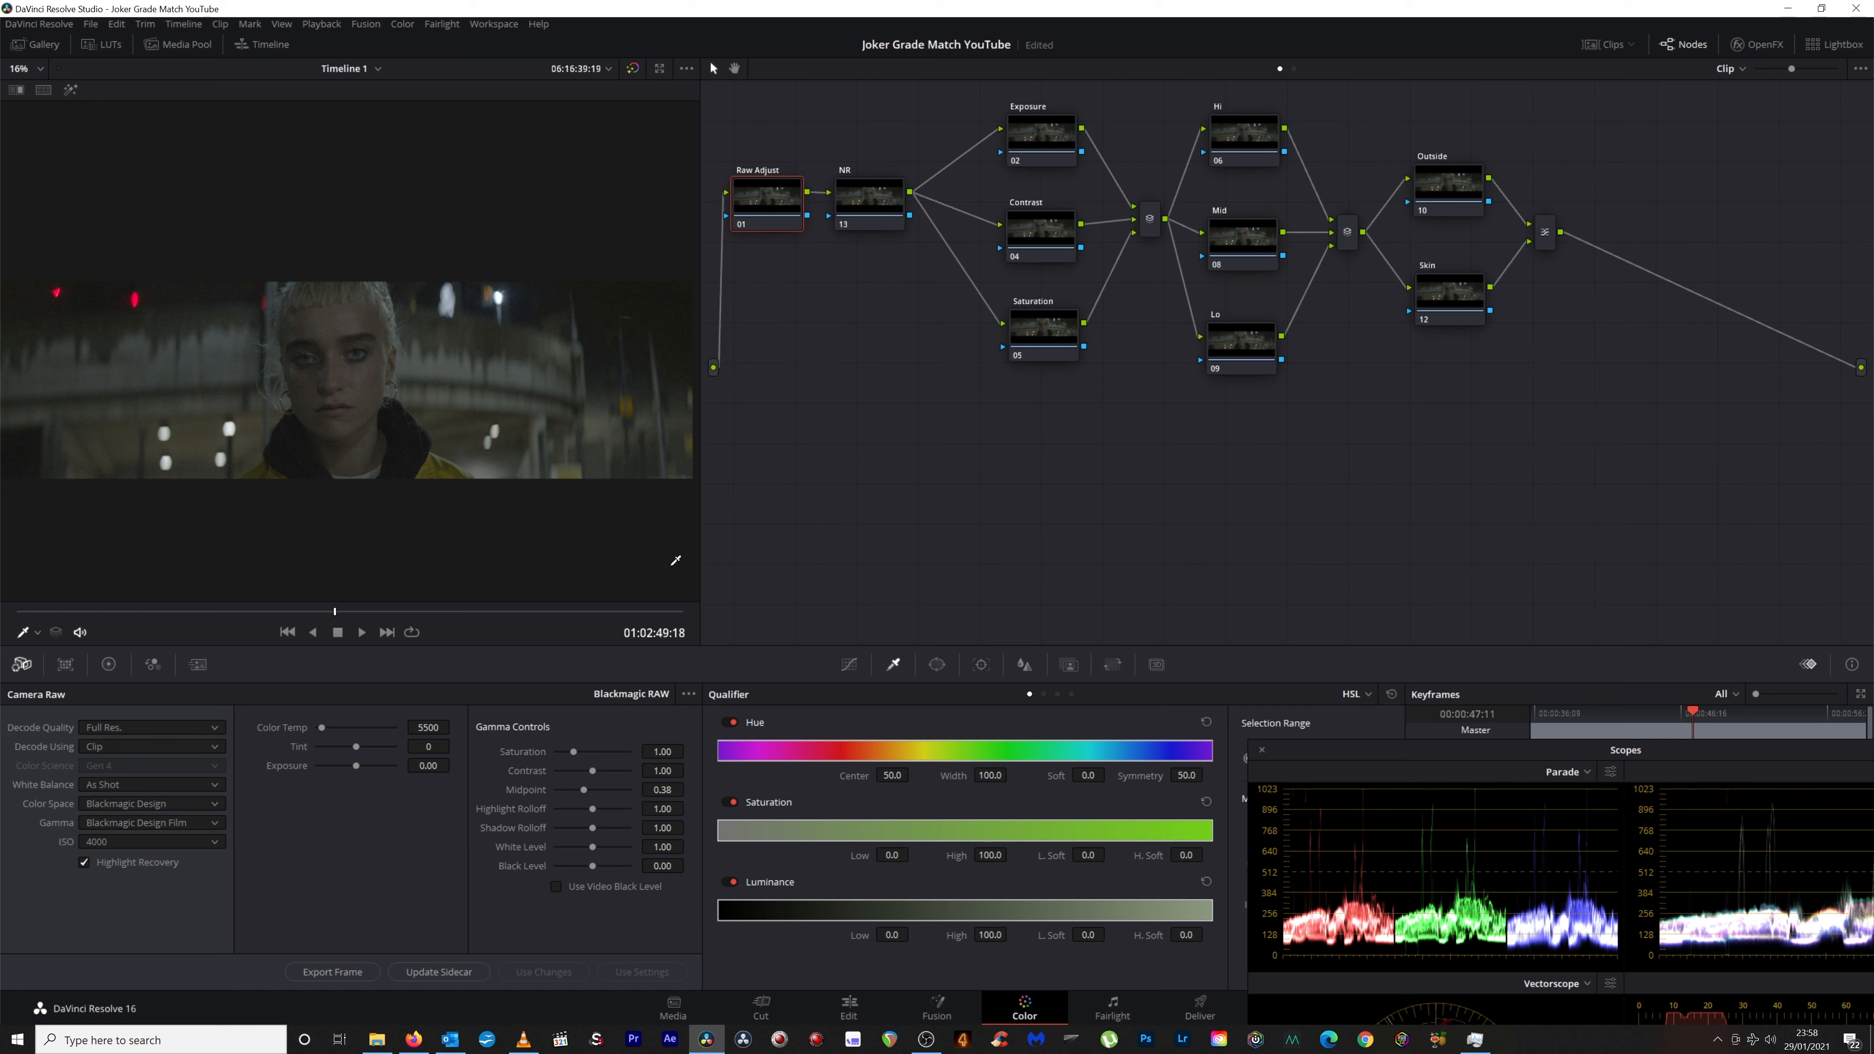
# Bring the scopes fully into view and set the Contrast node's contrast to 1.340 and pivot to 0.163.
pyautogui.click(885, 216)
pyautogui.click(1026, 241)
pyautogui.moveTo(1458, 748); pyautogui.dragTo(1310, 567)
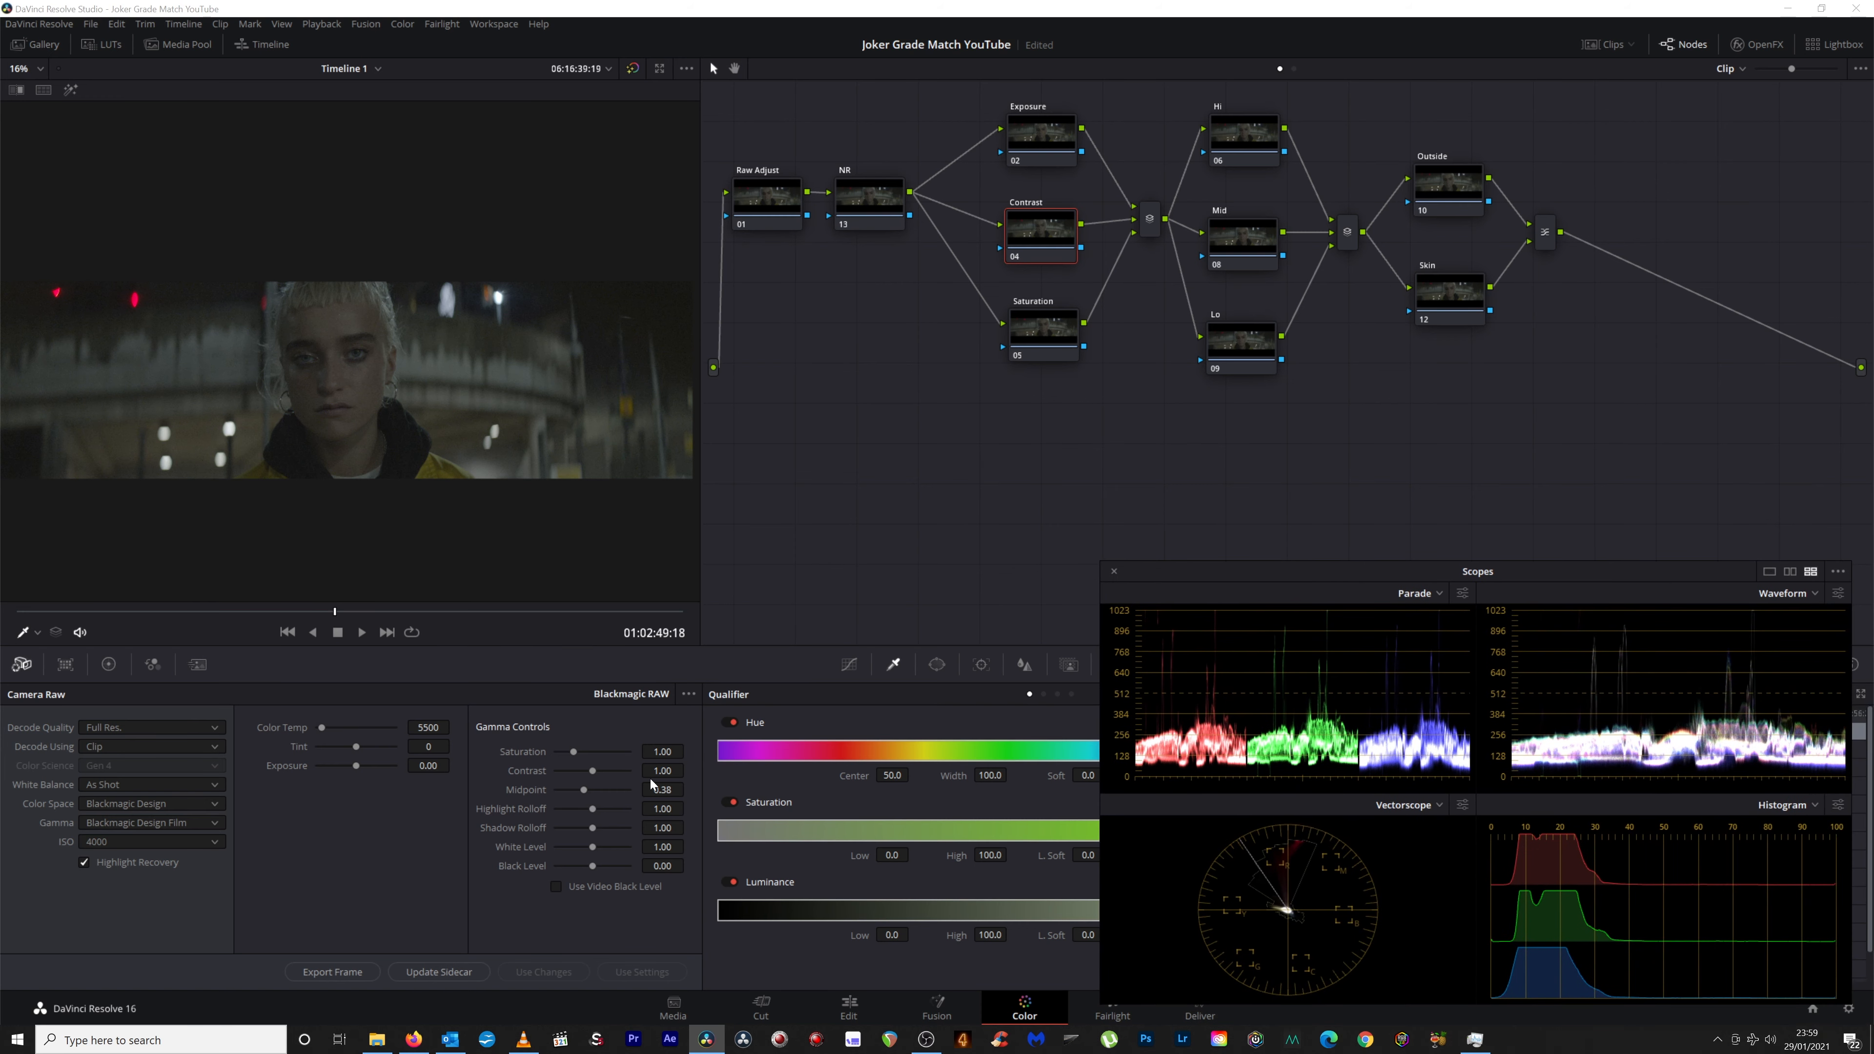
pyautogui.click(108, 664)
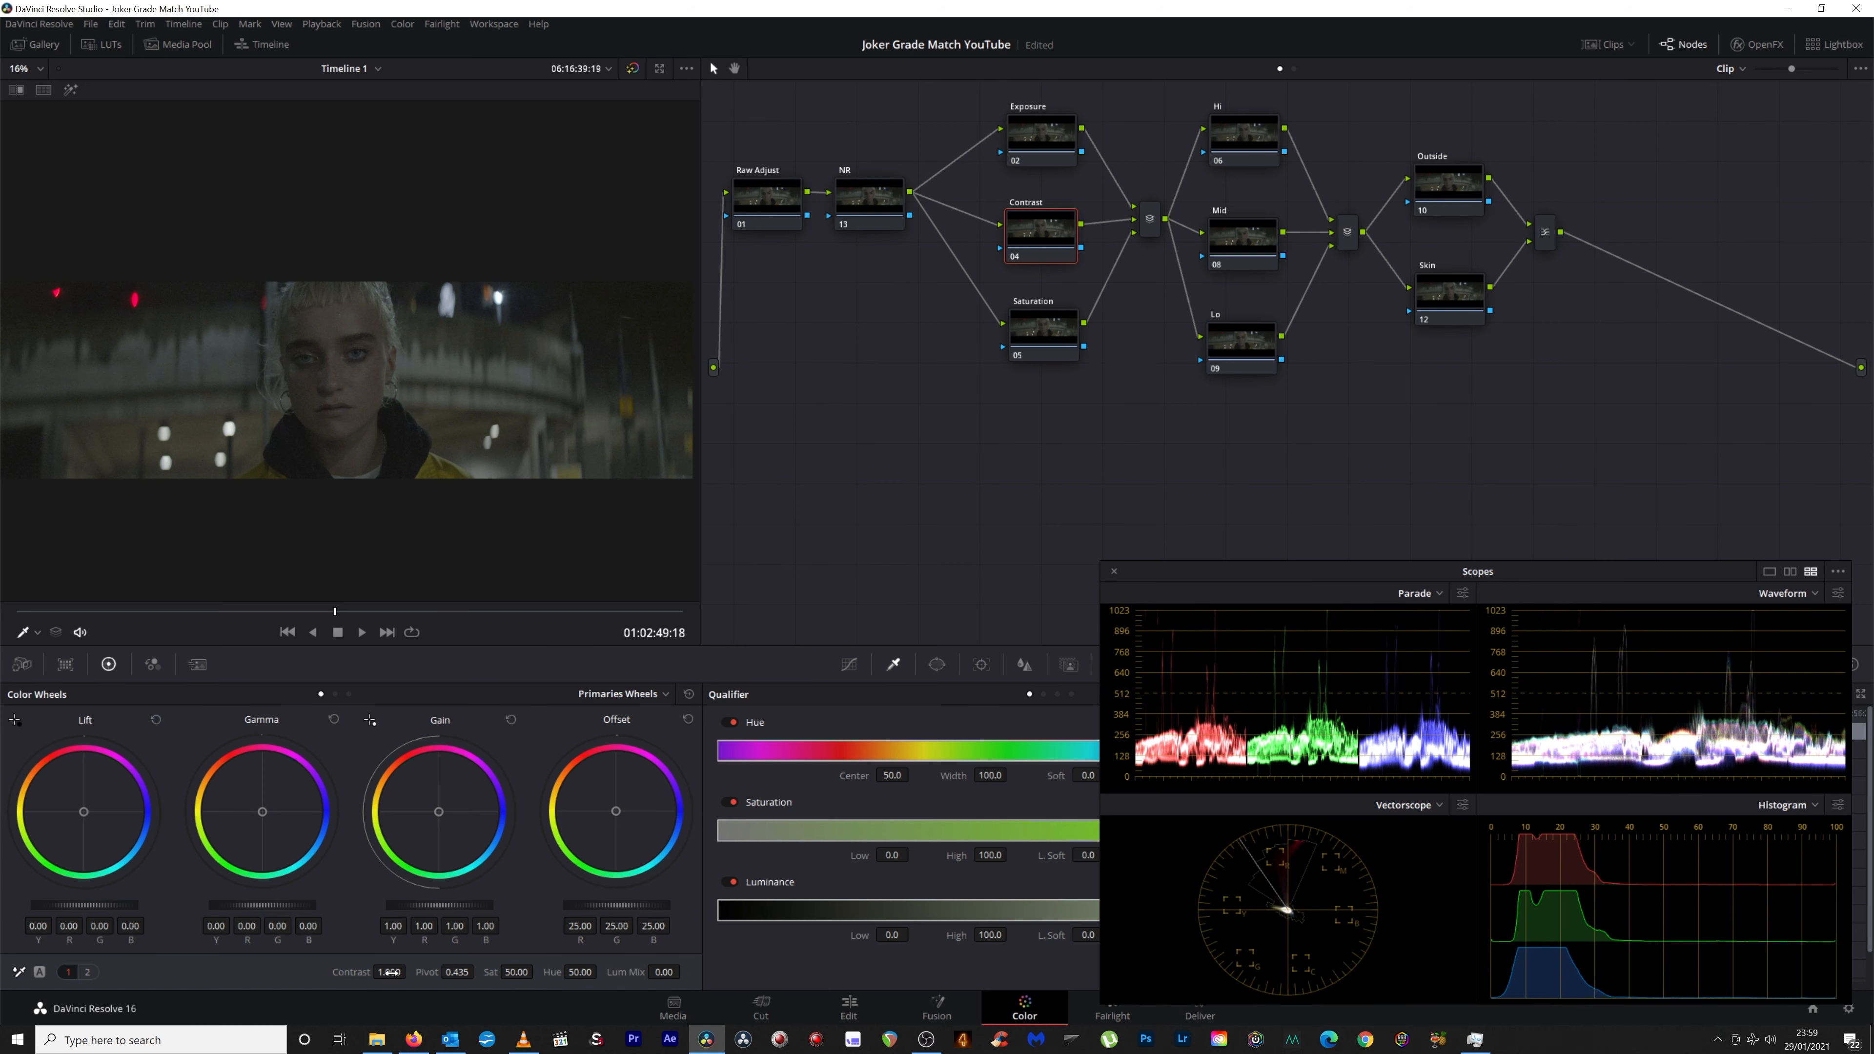
pyautogui.moveTo(389, 972); pyautogui.dragTo(478, 972)
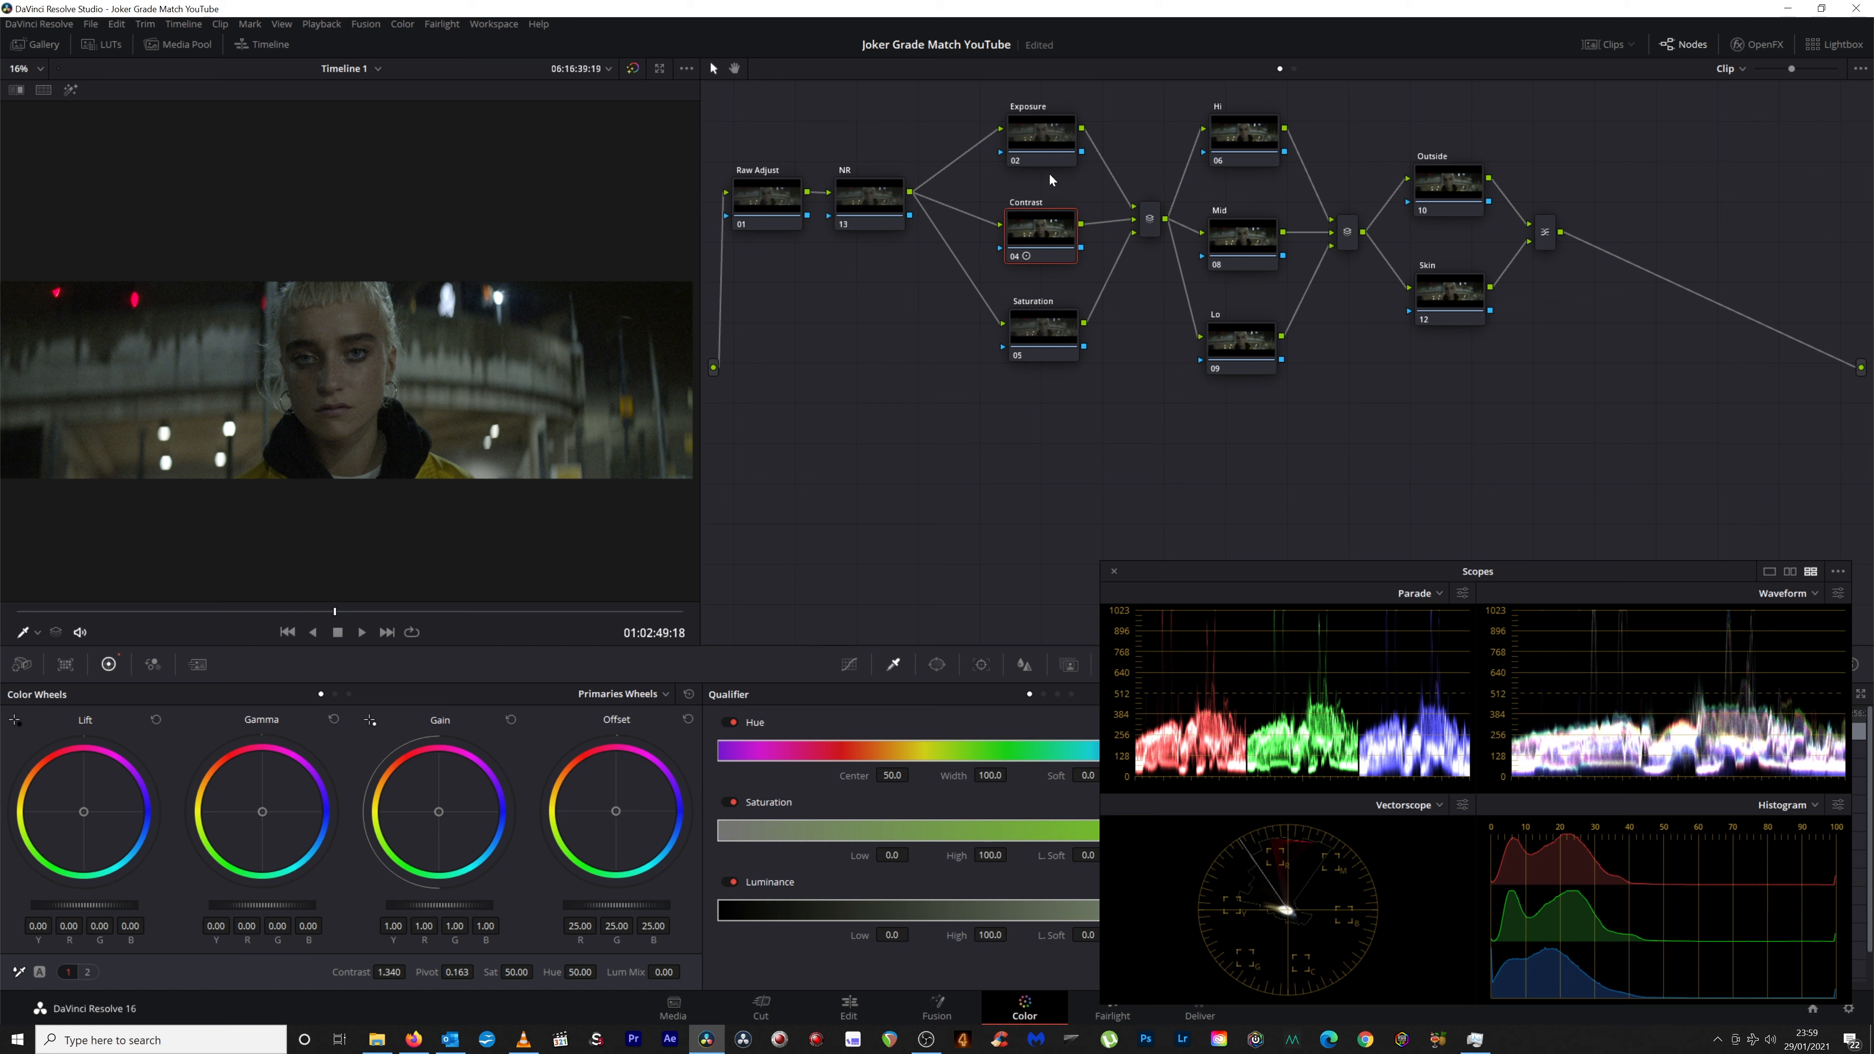
# On the Exposure node, lower the master gain to 0.70 and raise the master gamma to 0.04.
pyautogui.click(1033, 133)
pyautogui.moveTo(440, 904); pyautogui.dragTo(386, 904)
pyautogui.moveTo(439, 904); pyautogui.dragTo(454, 905)
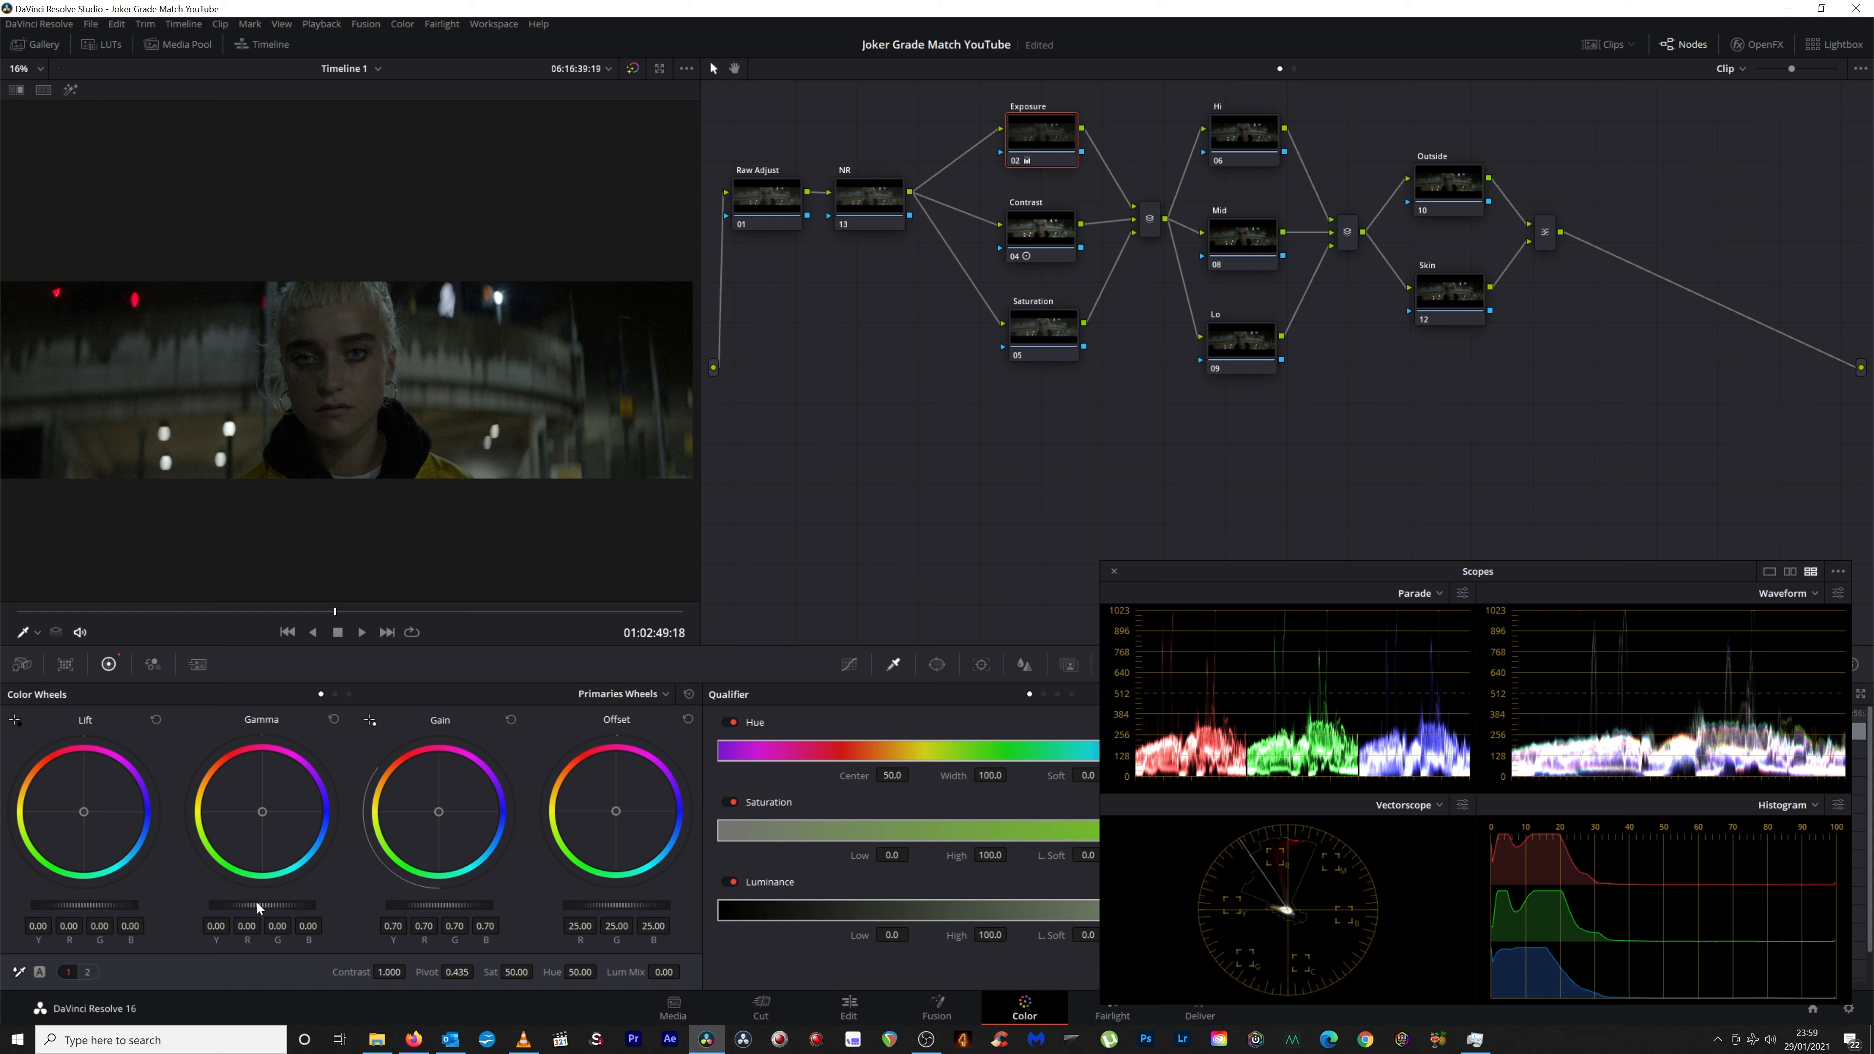
pyautogui.moveTo(262, 905); pyautogui.dragTo(276, 905)
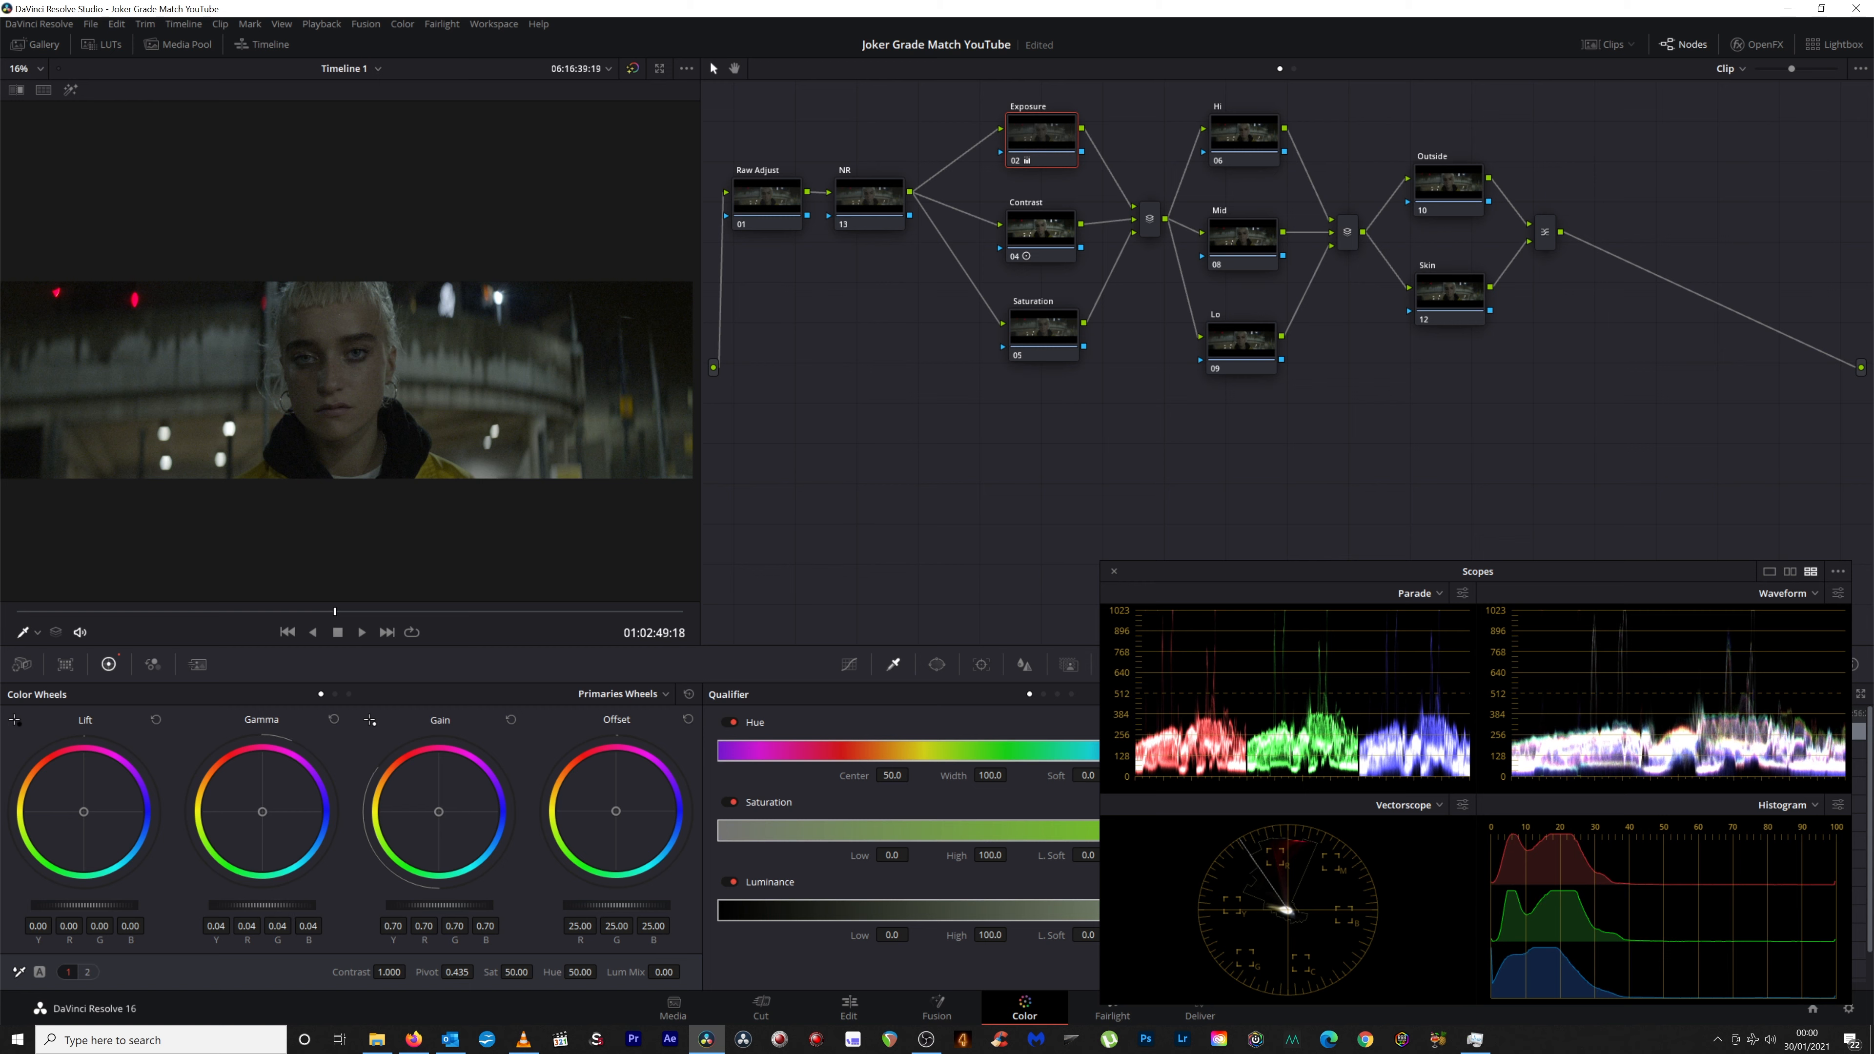
# Fine-tune the contrast on the Contrast node and raise the Saturation node's saturation to 96.60.
pyautogui.click(1032, 246)
pyautogui.moveTo(389, 972); pyautogui.dragTo(404, 972)
pyautogui.click(1024, 346)
pyautogui.moveTo(516, 971)
pyautogui.mouseDown()
pyautogui.moveTo(536, 972)
pyautogui.moveTo(508, 974)
pyautogui.mouseUp()
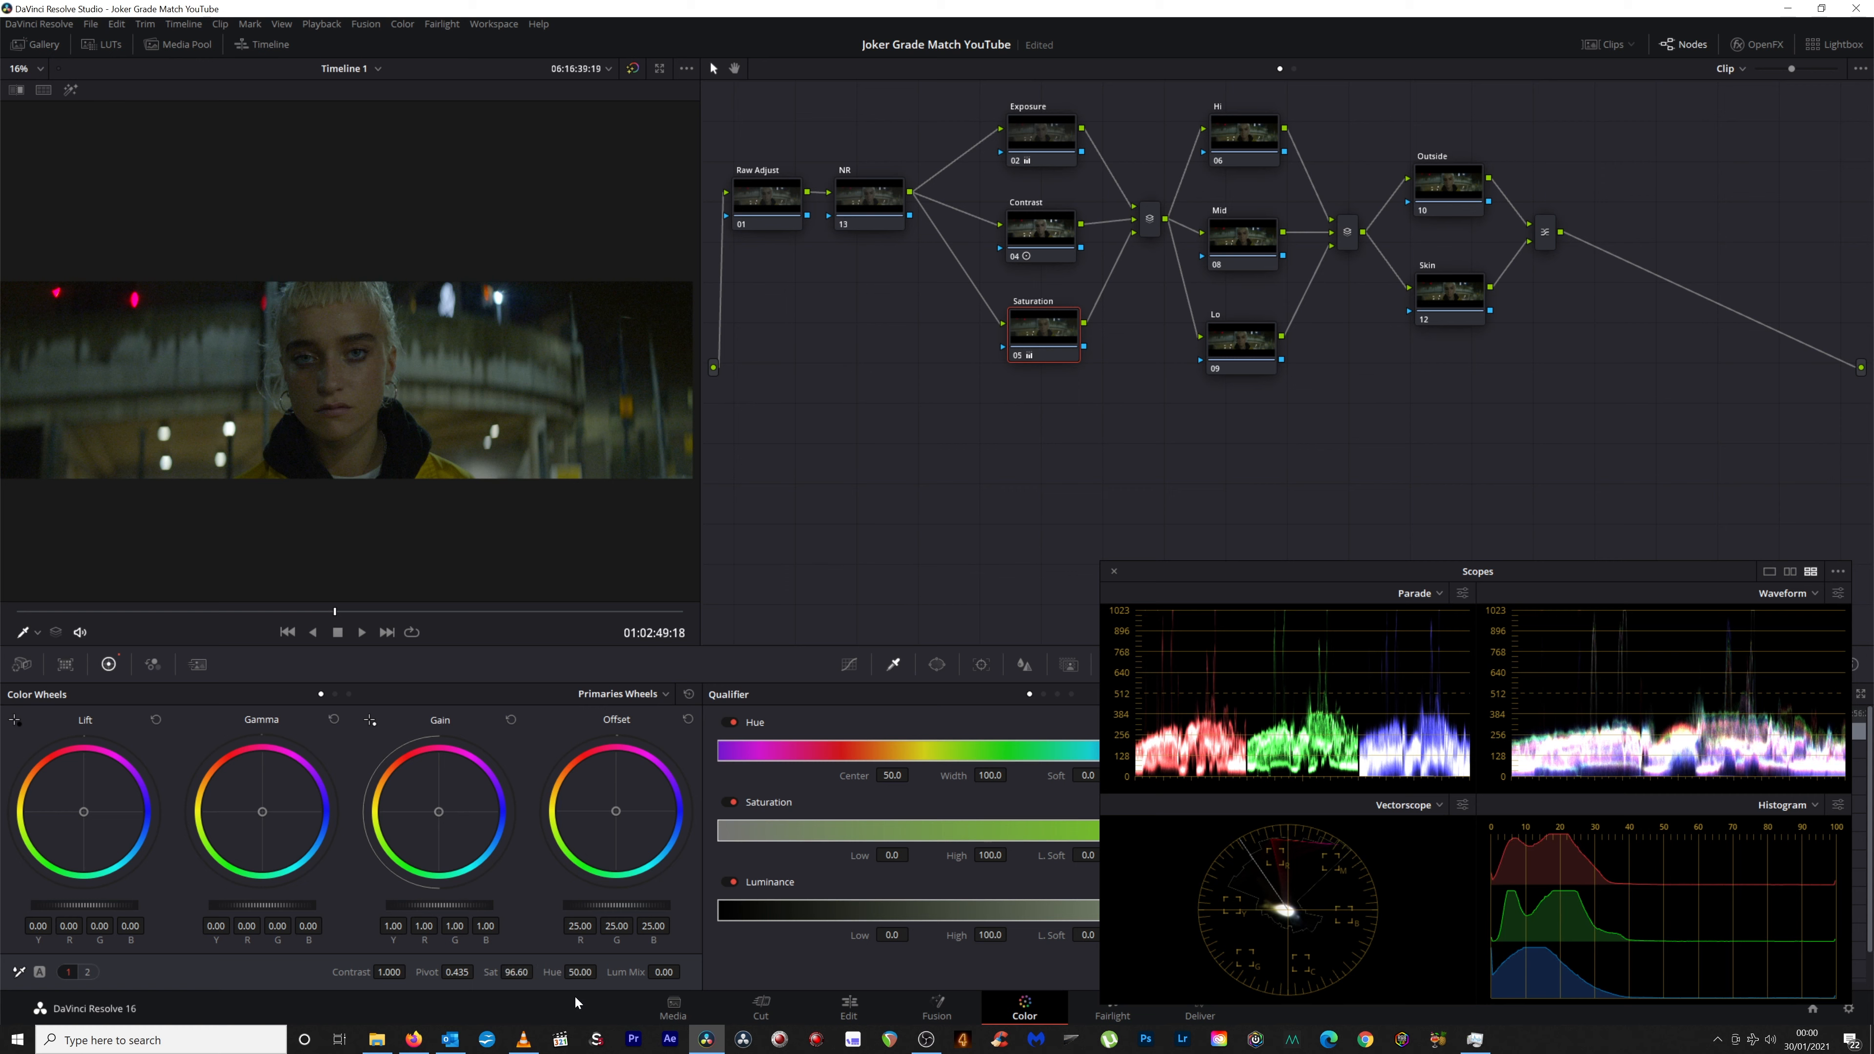
# Reduce the Saturation node's saturation slightly and set its Color Boost to 10.
pyautogui.moveTo(550, 972); pyautogui.dragTo(517, 973)
pyautogui.click(88, 972)
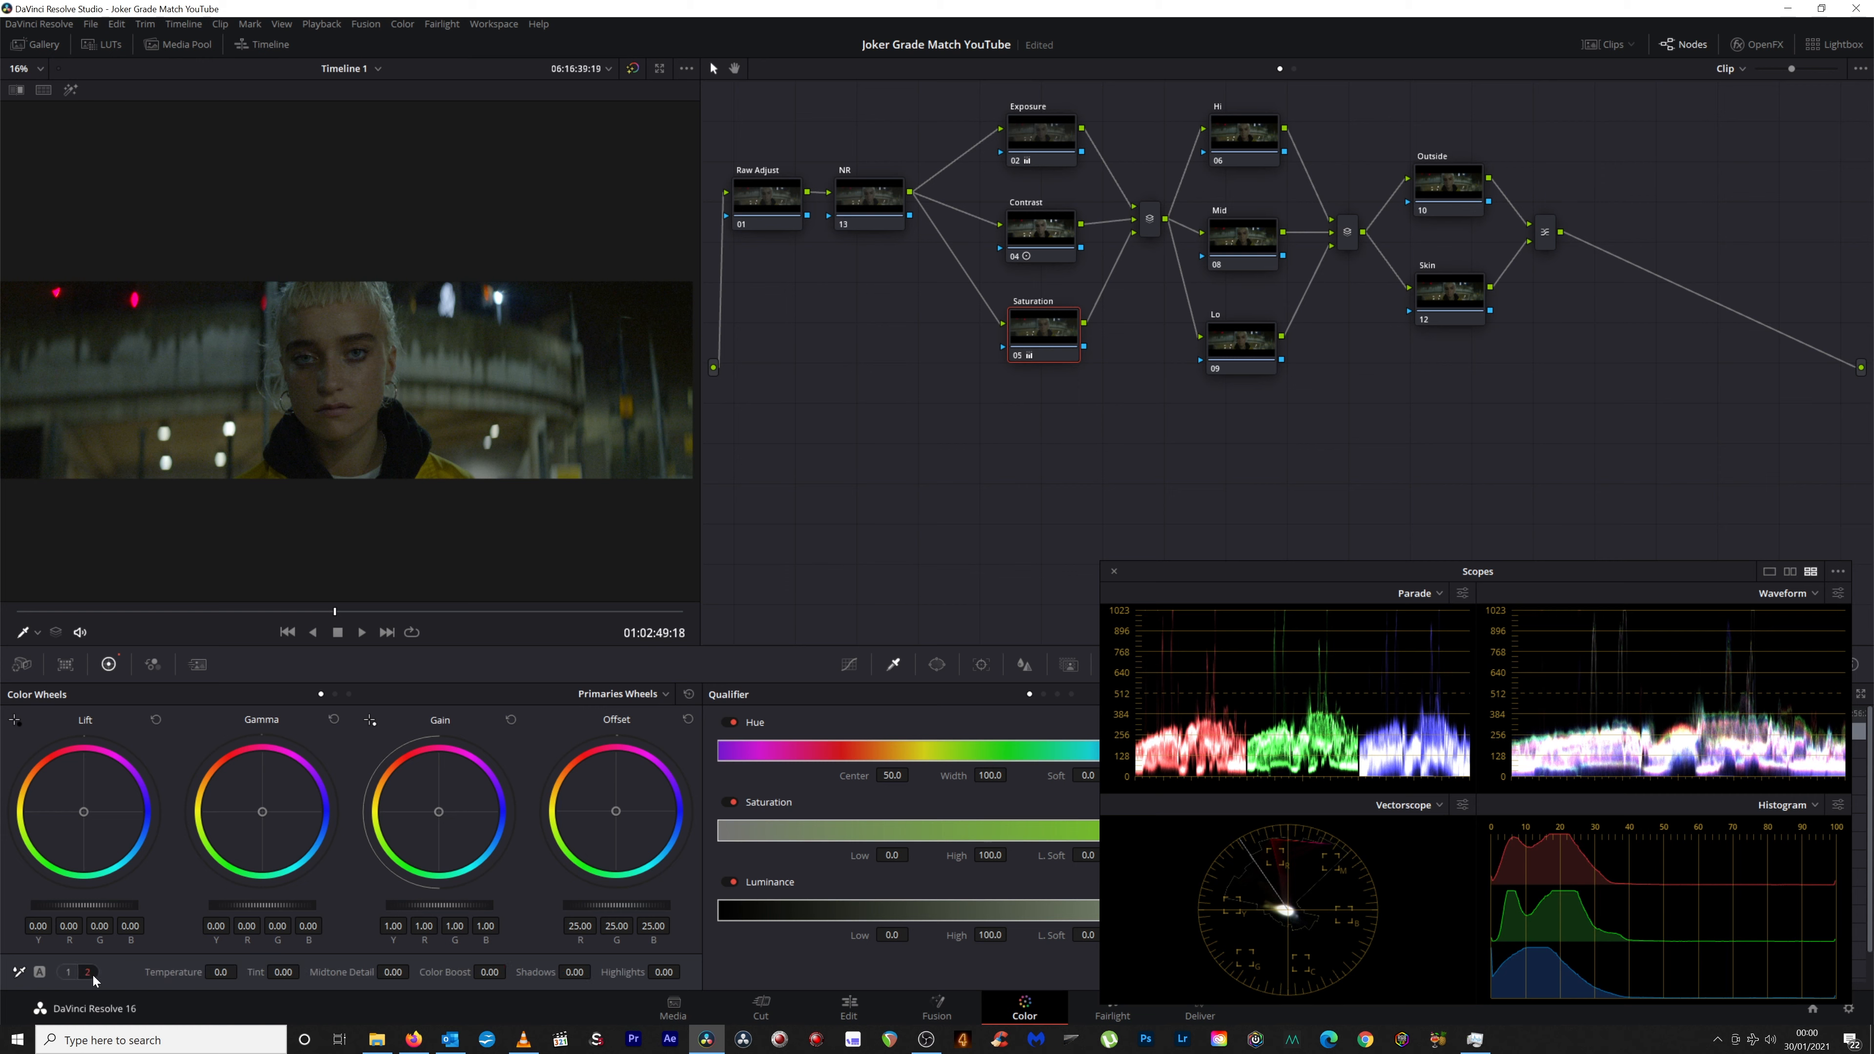
pyautogui.moveTo(493, 965); pyautogui.dragTo(510, 972)
pyautogui.click(510, 972)
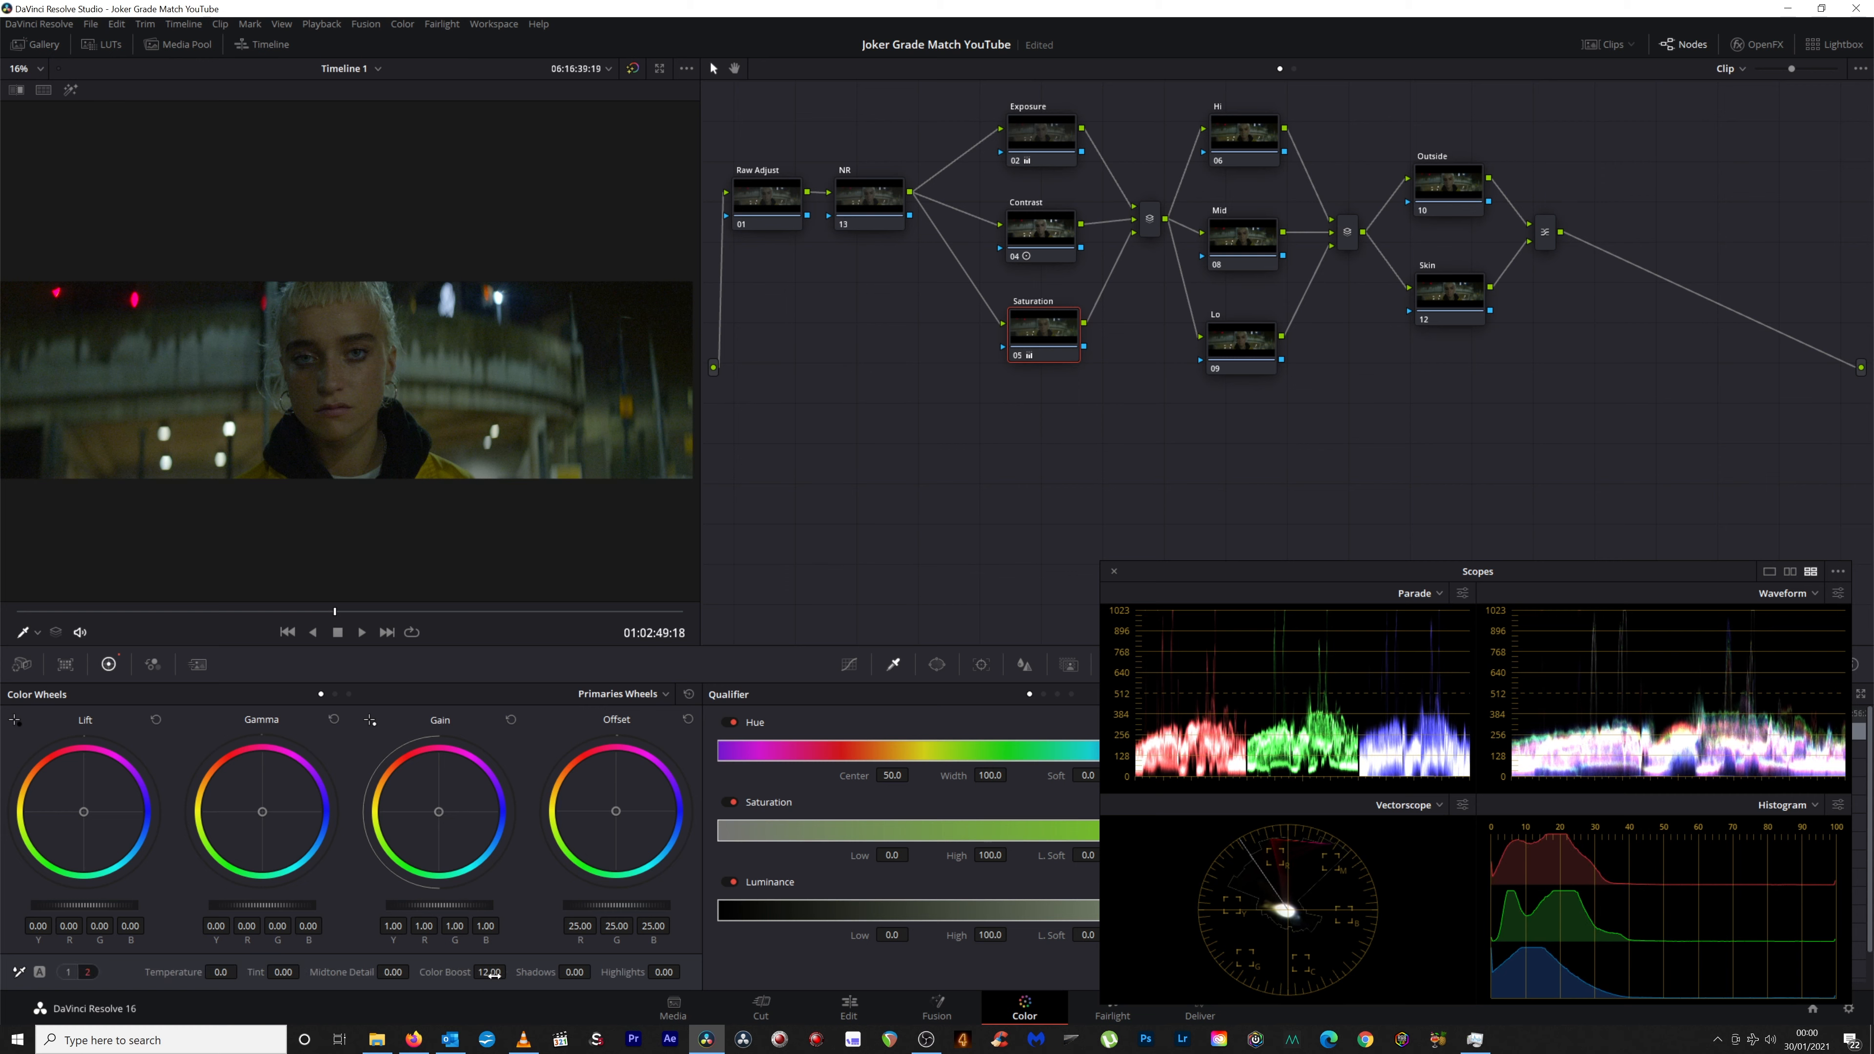
pyautogui.write('10')
pyautogui.press('Return')
# Select the Raw Adjust node and set the camera raw color temperature to 3500.
pyautogui.click(788, 197)
pyautogui.click(21, 664)
pyautogui.moveTo(437, 728)
pyautogui.mouseDown()
pyautogui.moveTo(413, 729)
pyautogui.moveTo(430, 728)
pyautogui.mouseUp()
pyautogui.click(432, 728)
pyautogui.write('3500')
pyautogui.press('Return')
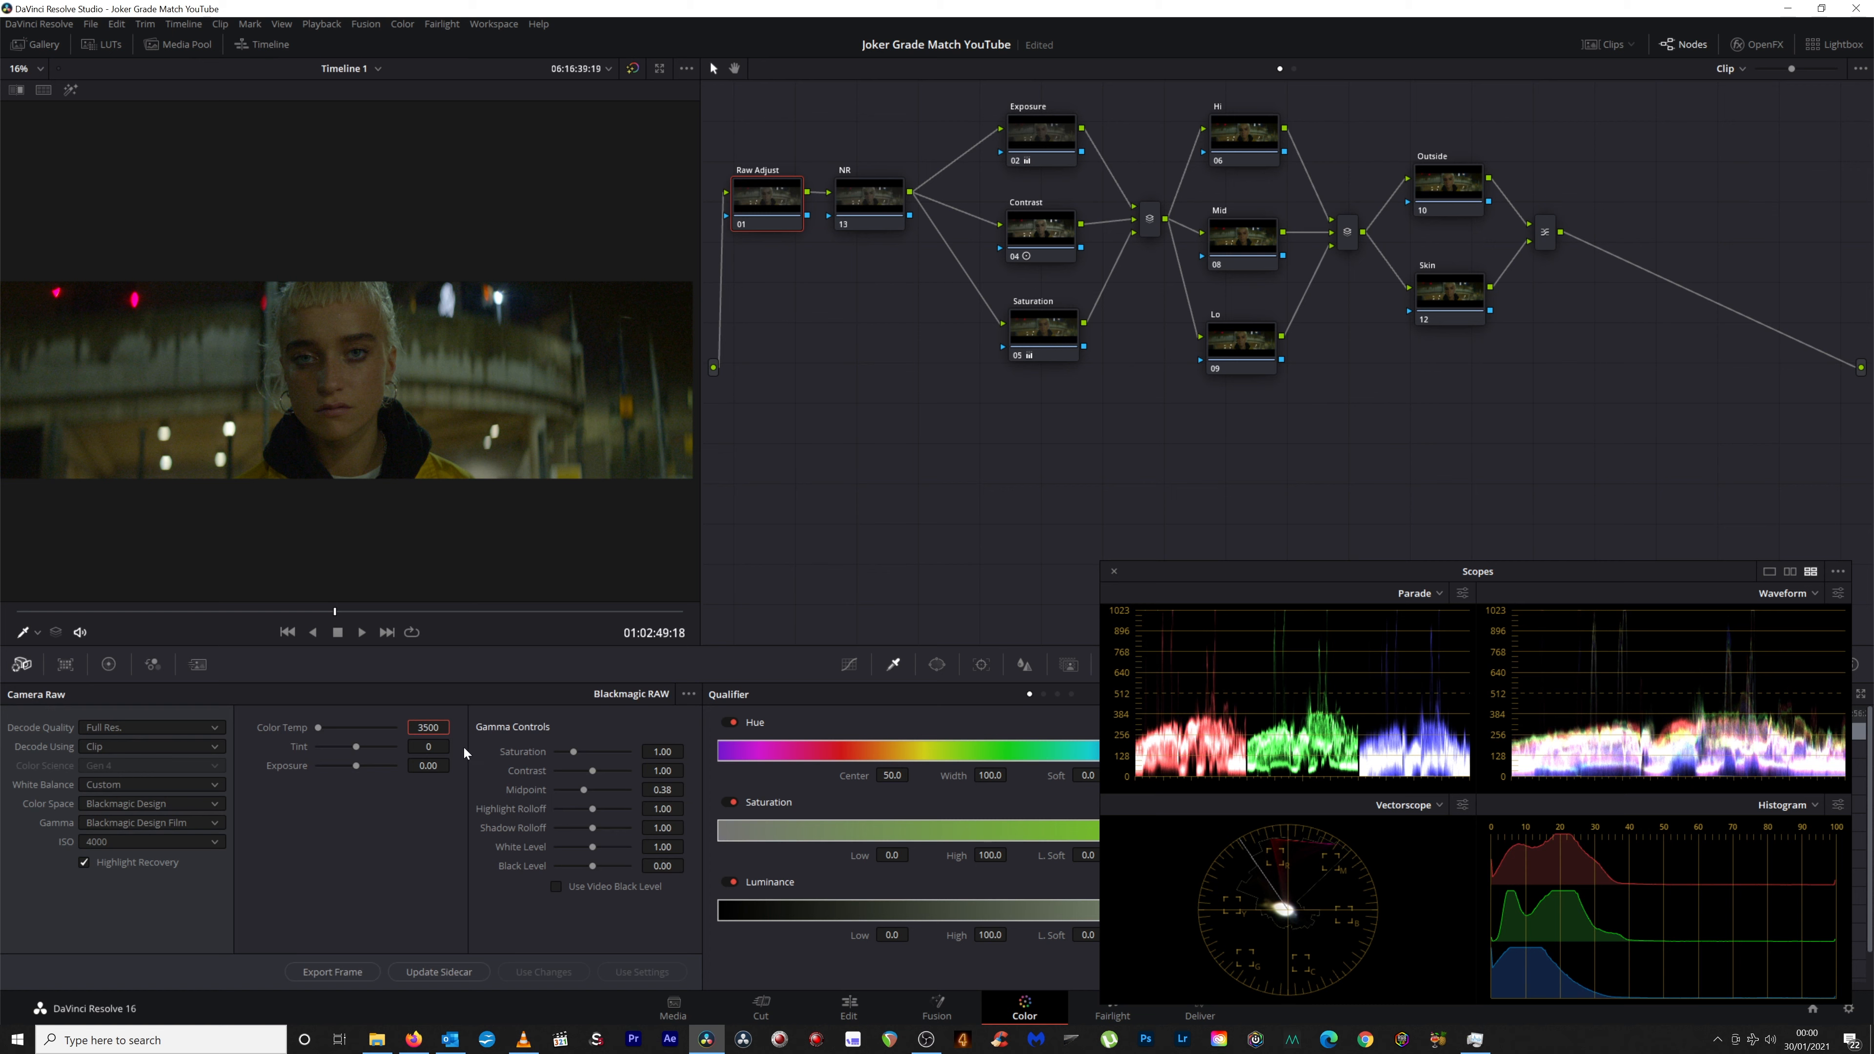
# Set the camera raw tint to 28 and the color temperature to 3200.
pyautogui.moveTo(427, 748); pyautogui.dragTo(454, 746)
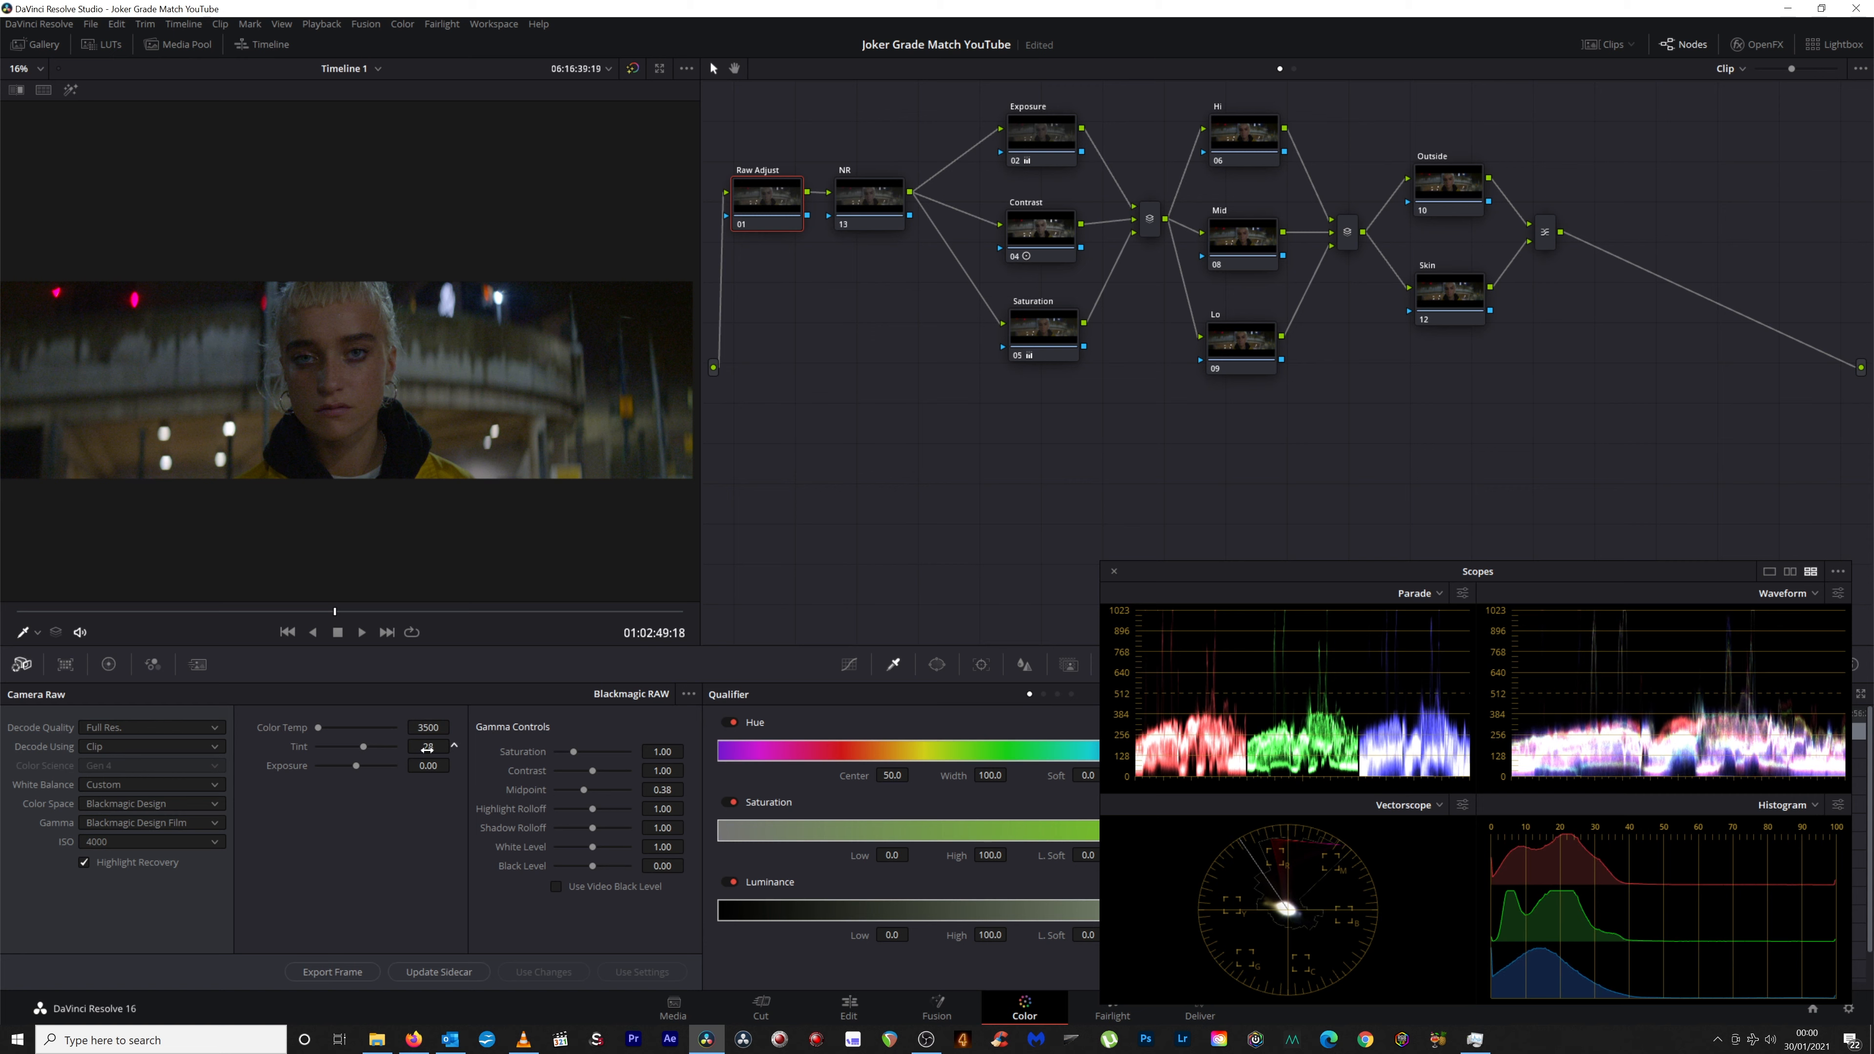
pyautogui.click(426, 729)
pyautogui.write('3200')
pyautogui.press('Return')
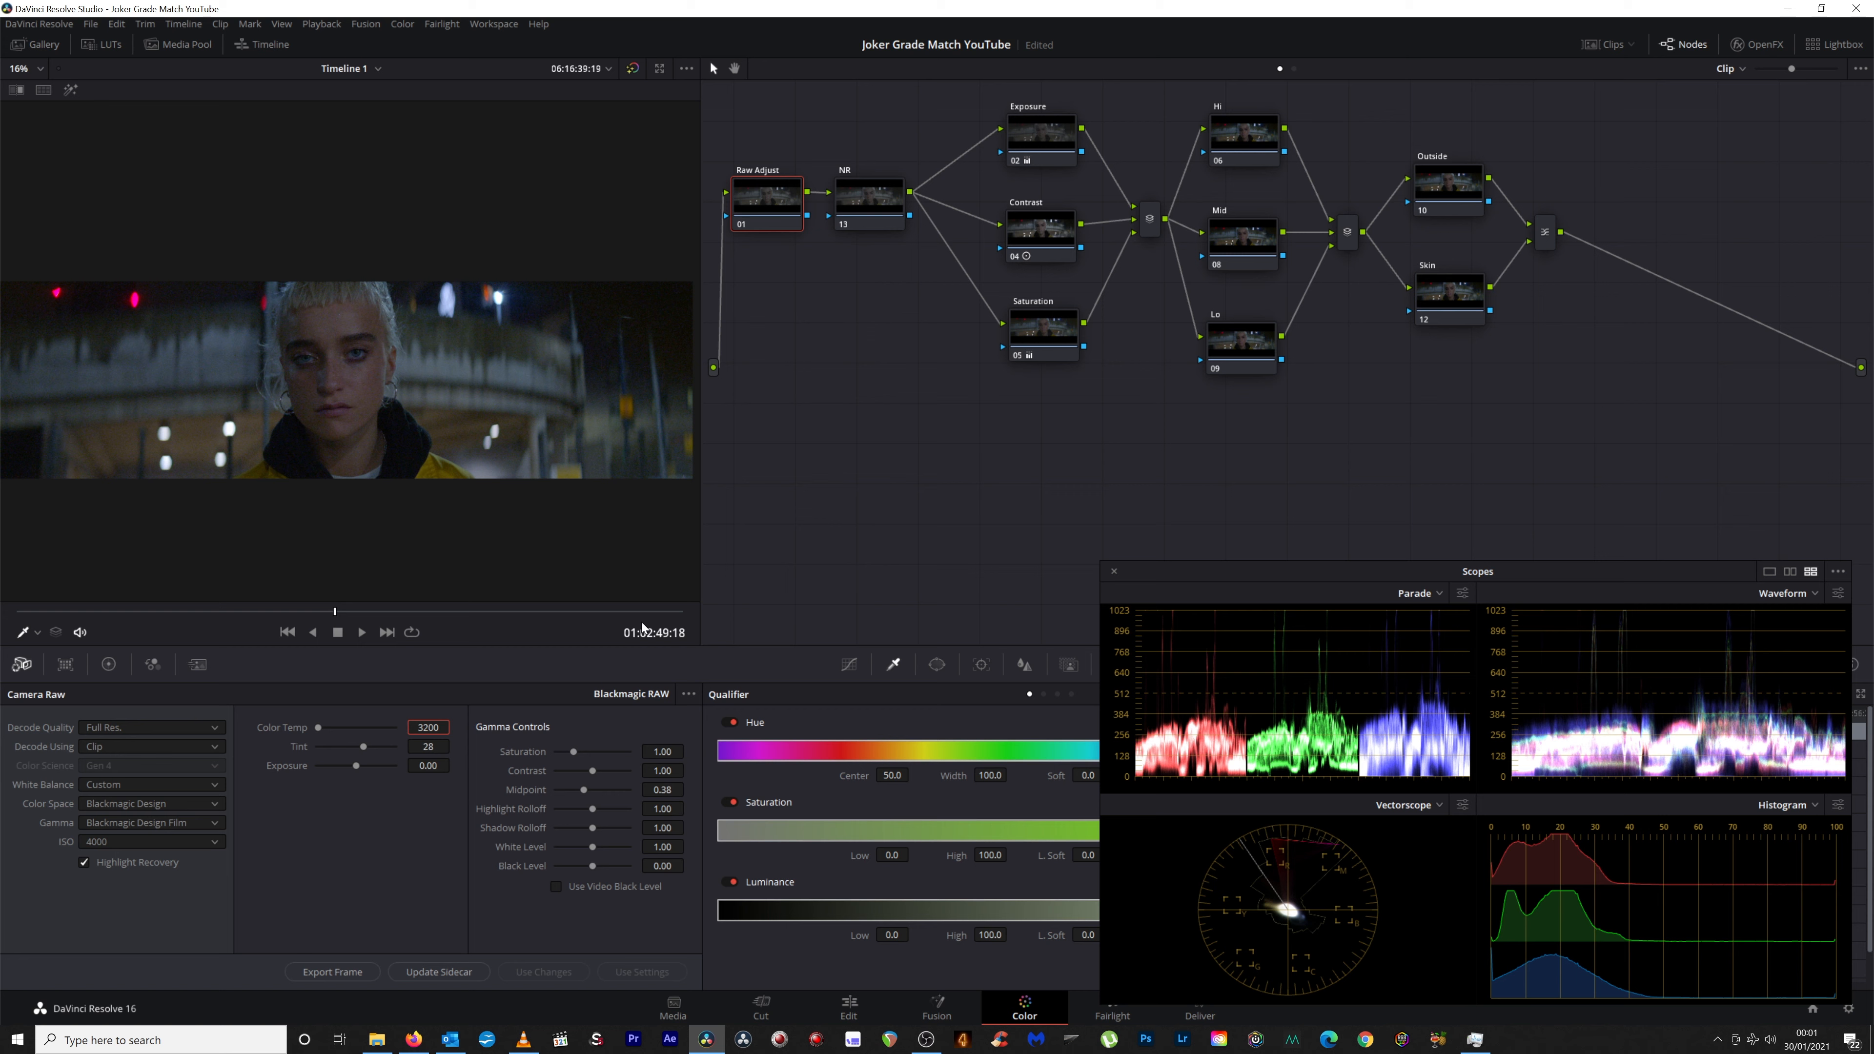
# Apply Neat Video's Reduce Noise v5 effect to the NR node, moving the scopes out of the way.
pyautogui.click(886, 206)
pyautogui.click(1757, 43)
pyautogui.moveTo(1677, 562); pyautogui.dragTo(1740, 753)
pyautogui.scroll(-15, 1754, 524)
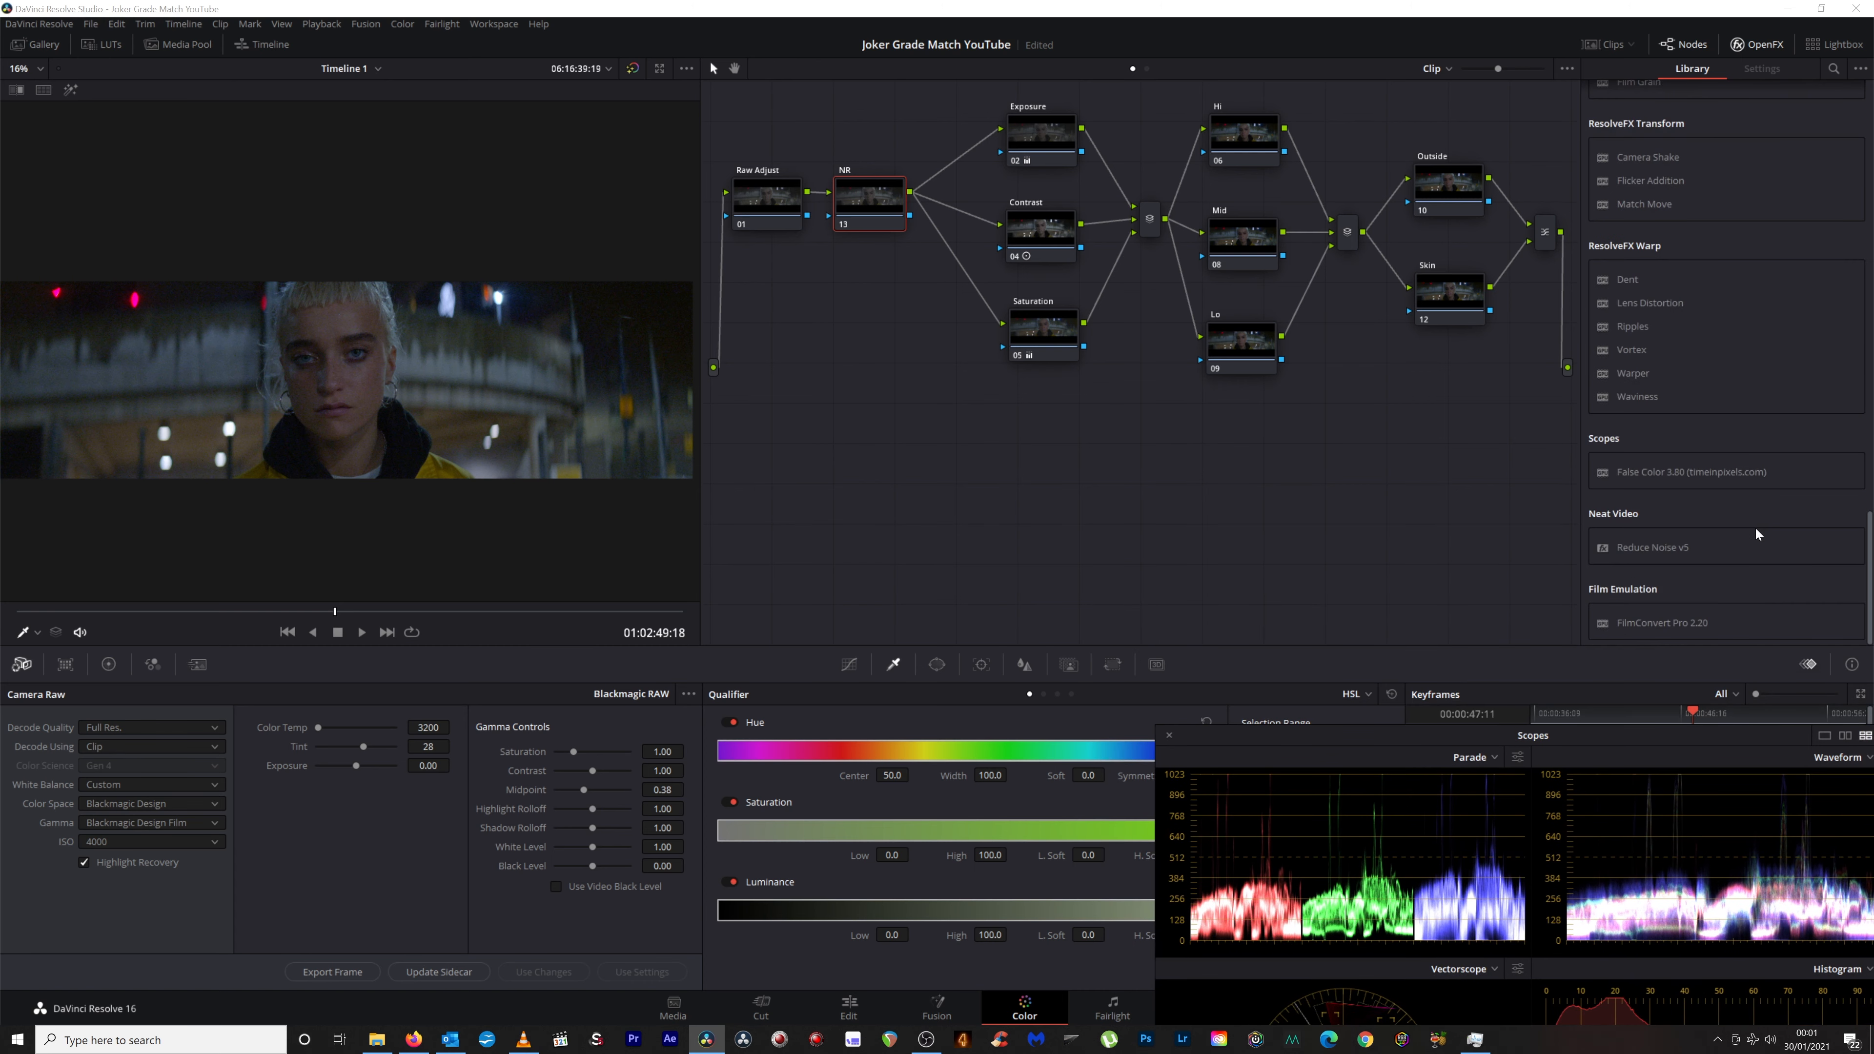
pyautogui.moveTo(1634, 548); pyautogui.dragTo(880, 200)
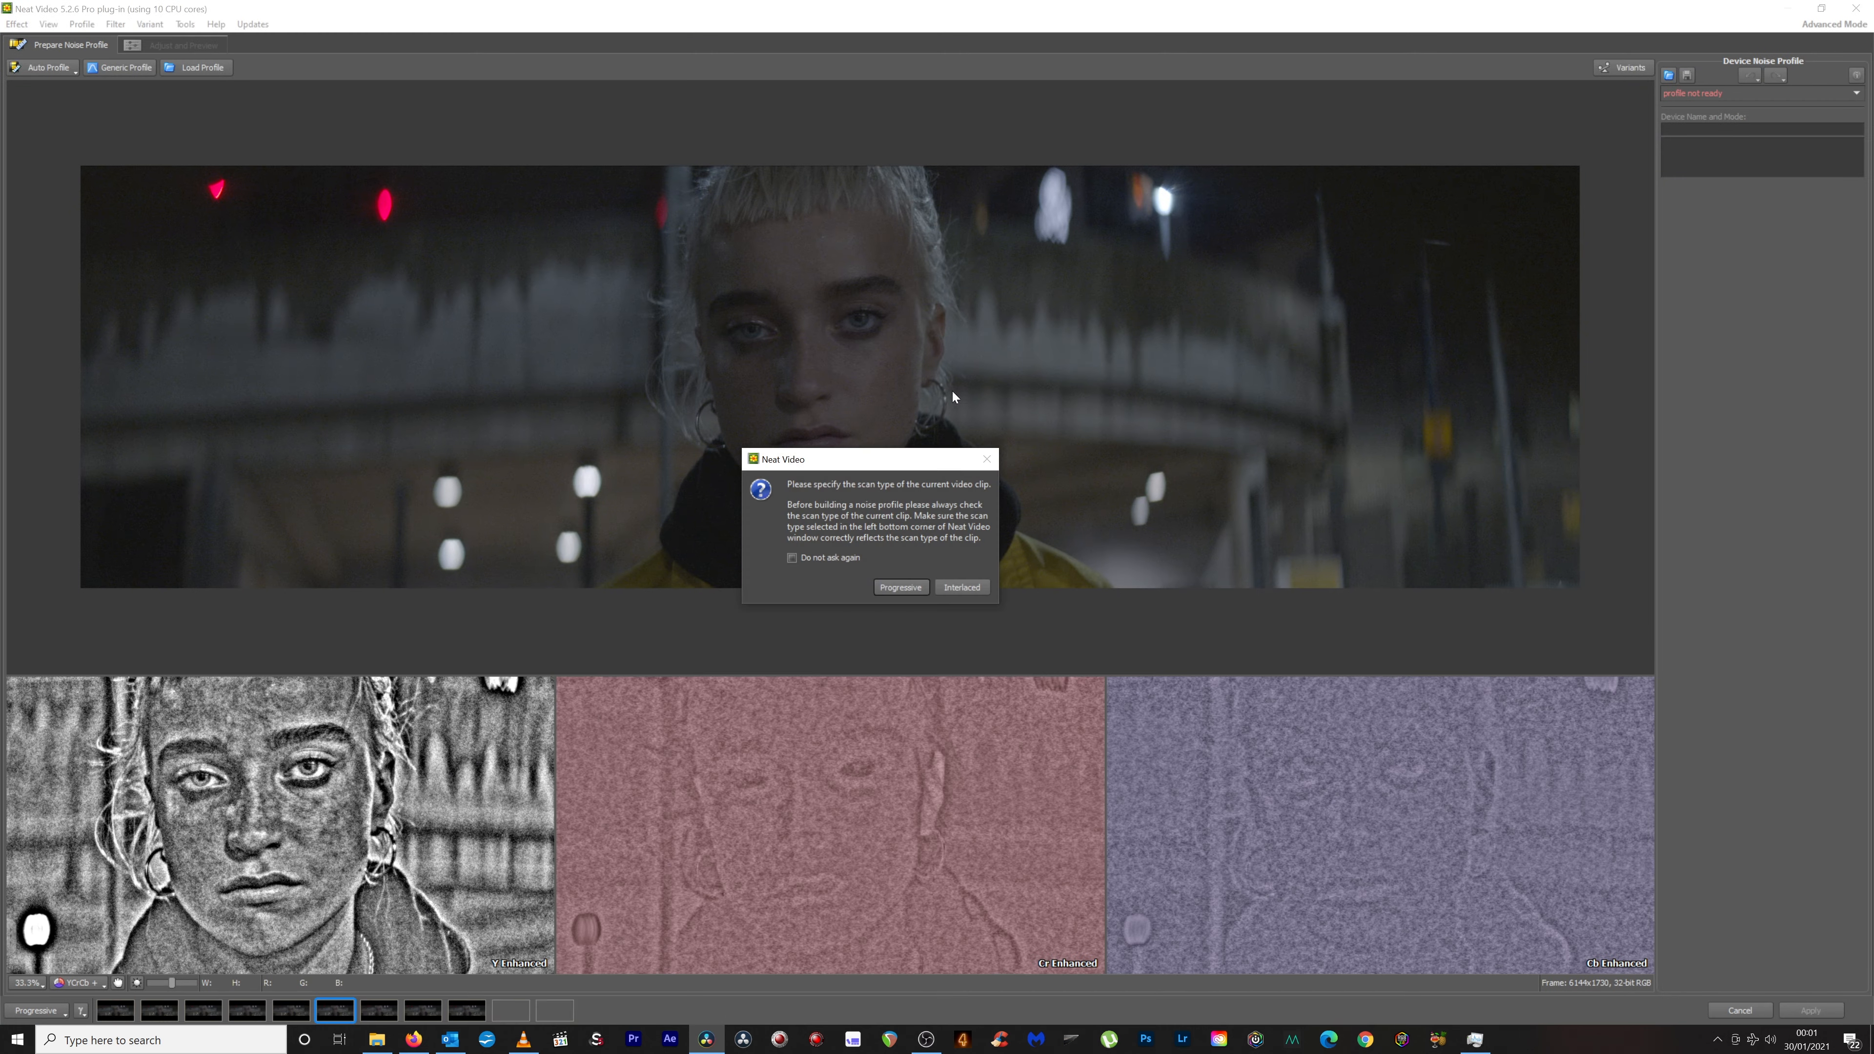
# Specify a progressive scan type and build a noise profile from the dark area beside the red lights in the shot's upper corner.
pyautogui.click(910, 590)
pyautogui.moveTo(83, 171); pyautogui.dragTo(173, 239)
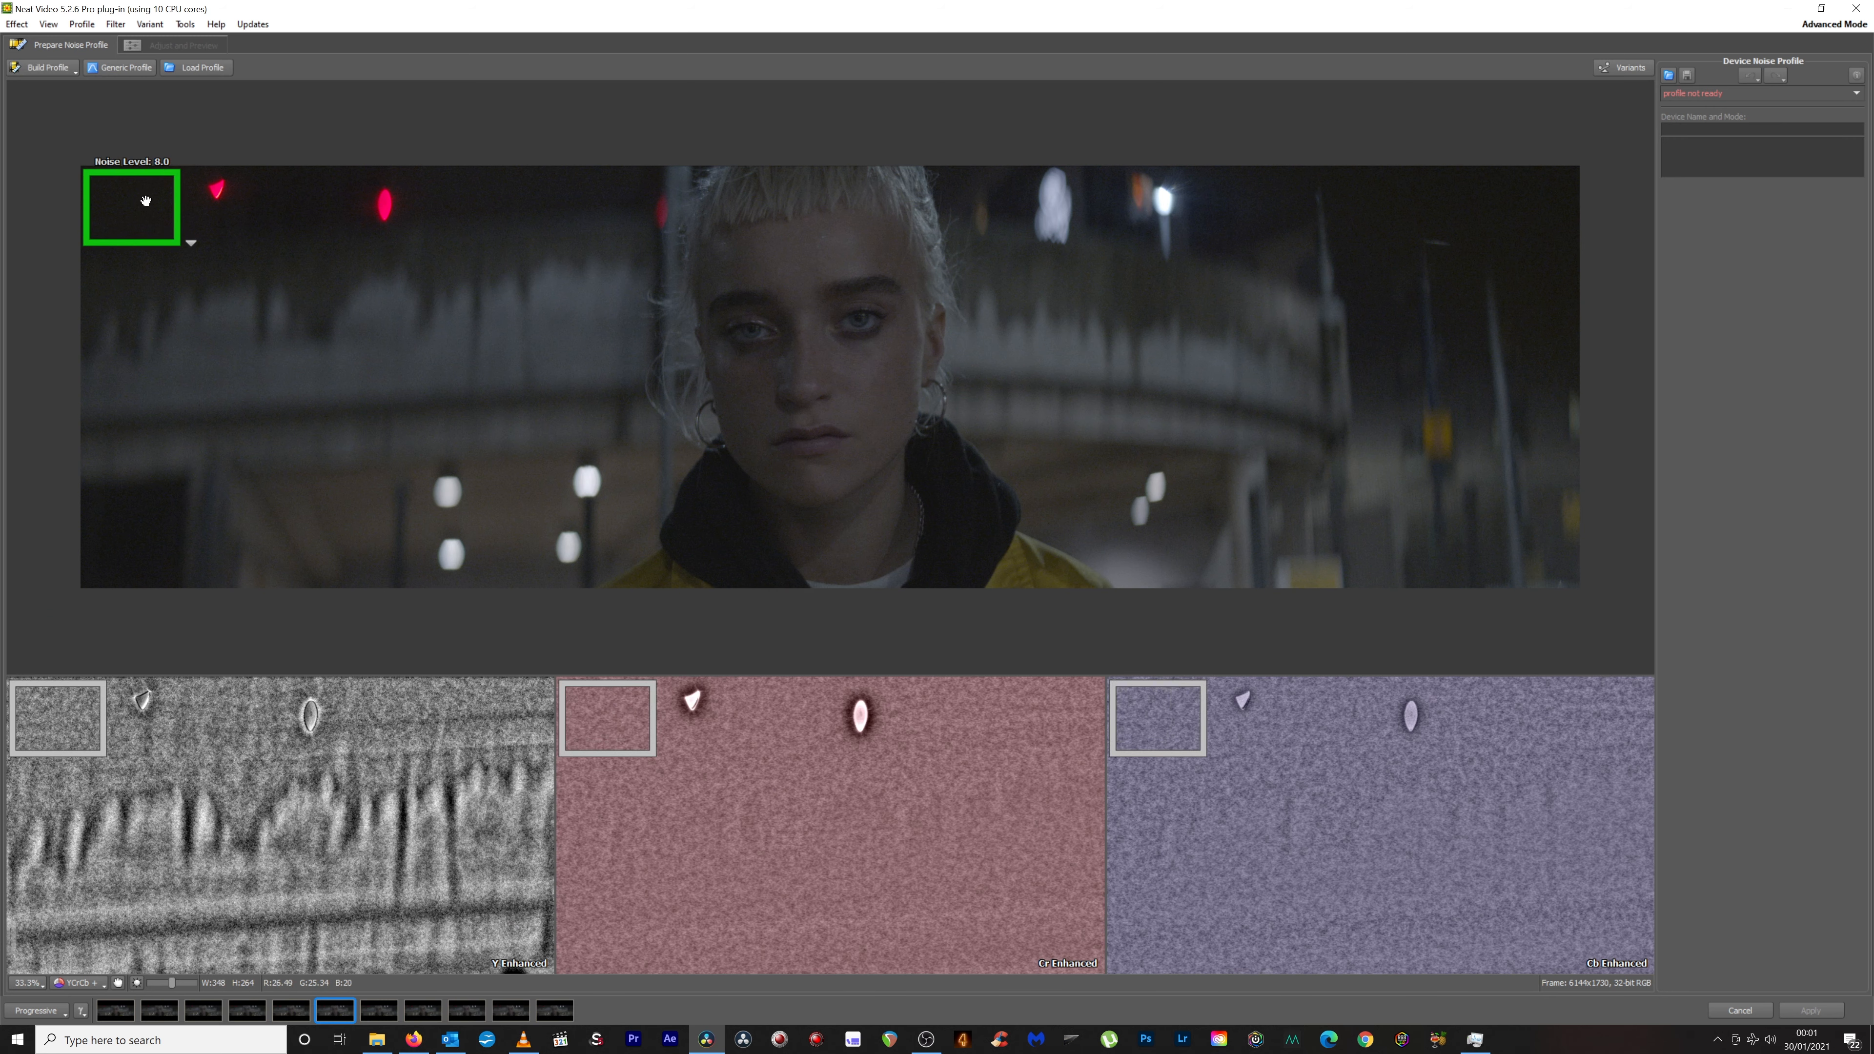
pyautogui.scroll(3, 143, 196)
pyautogui.click(51, 66)
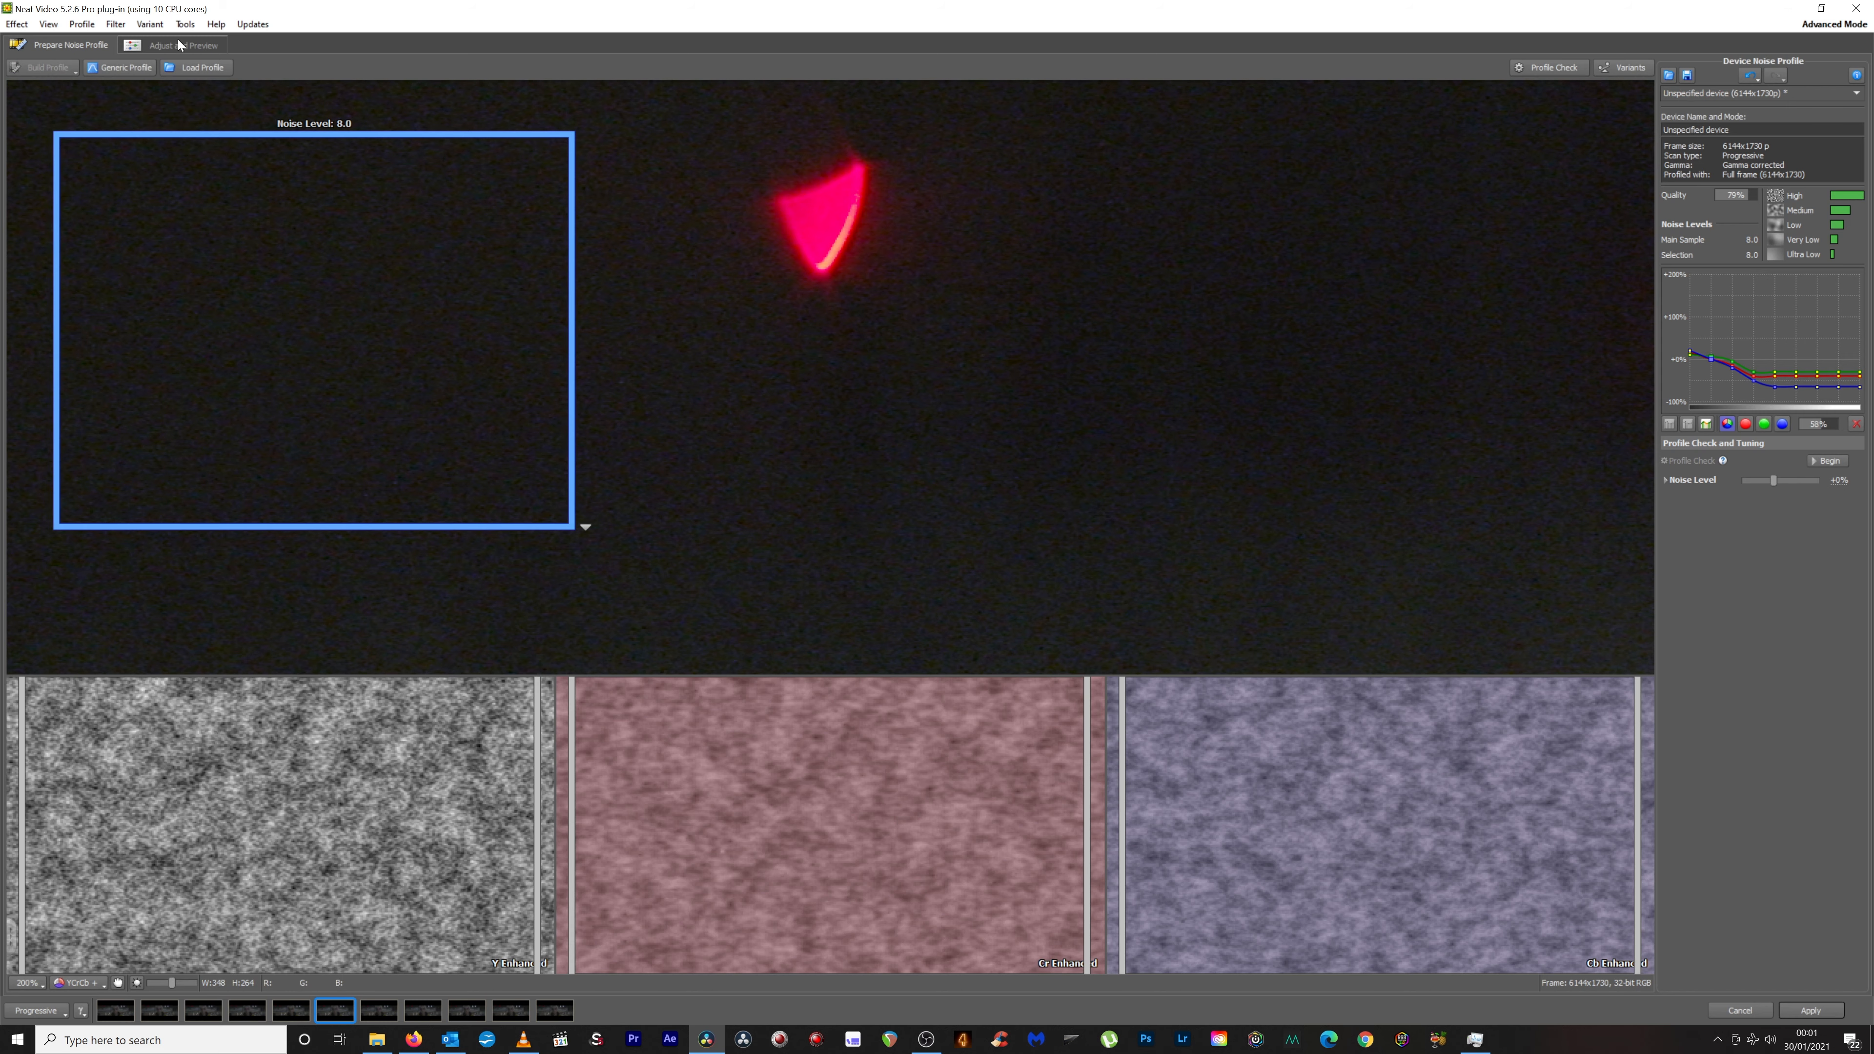
# Choose a quality mode for Neat Video's spatial filter and apply the noise reduction.
pyautogui.click(179, 45)
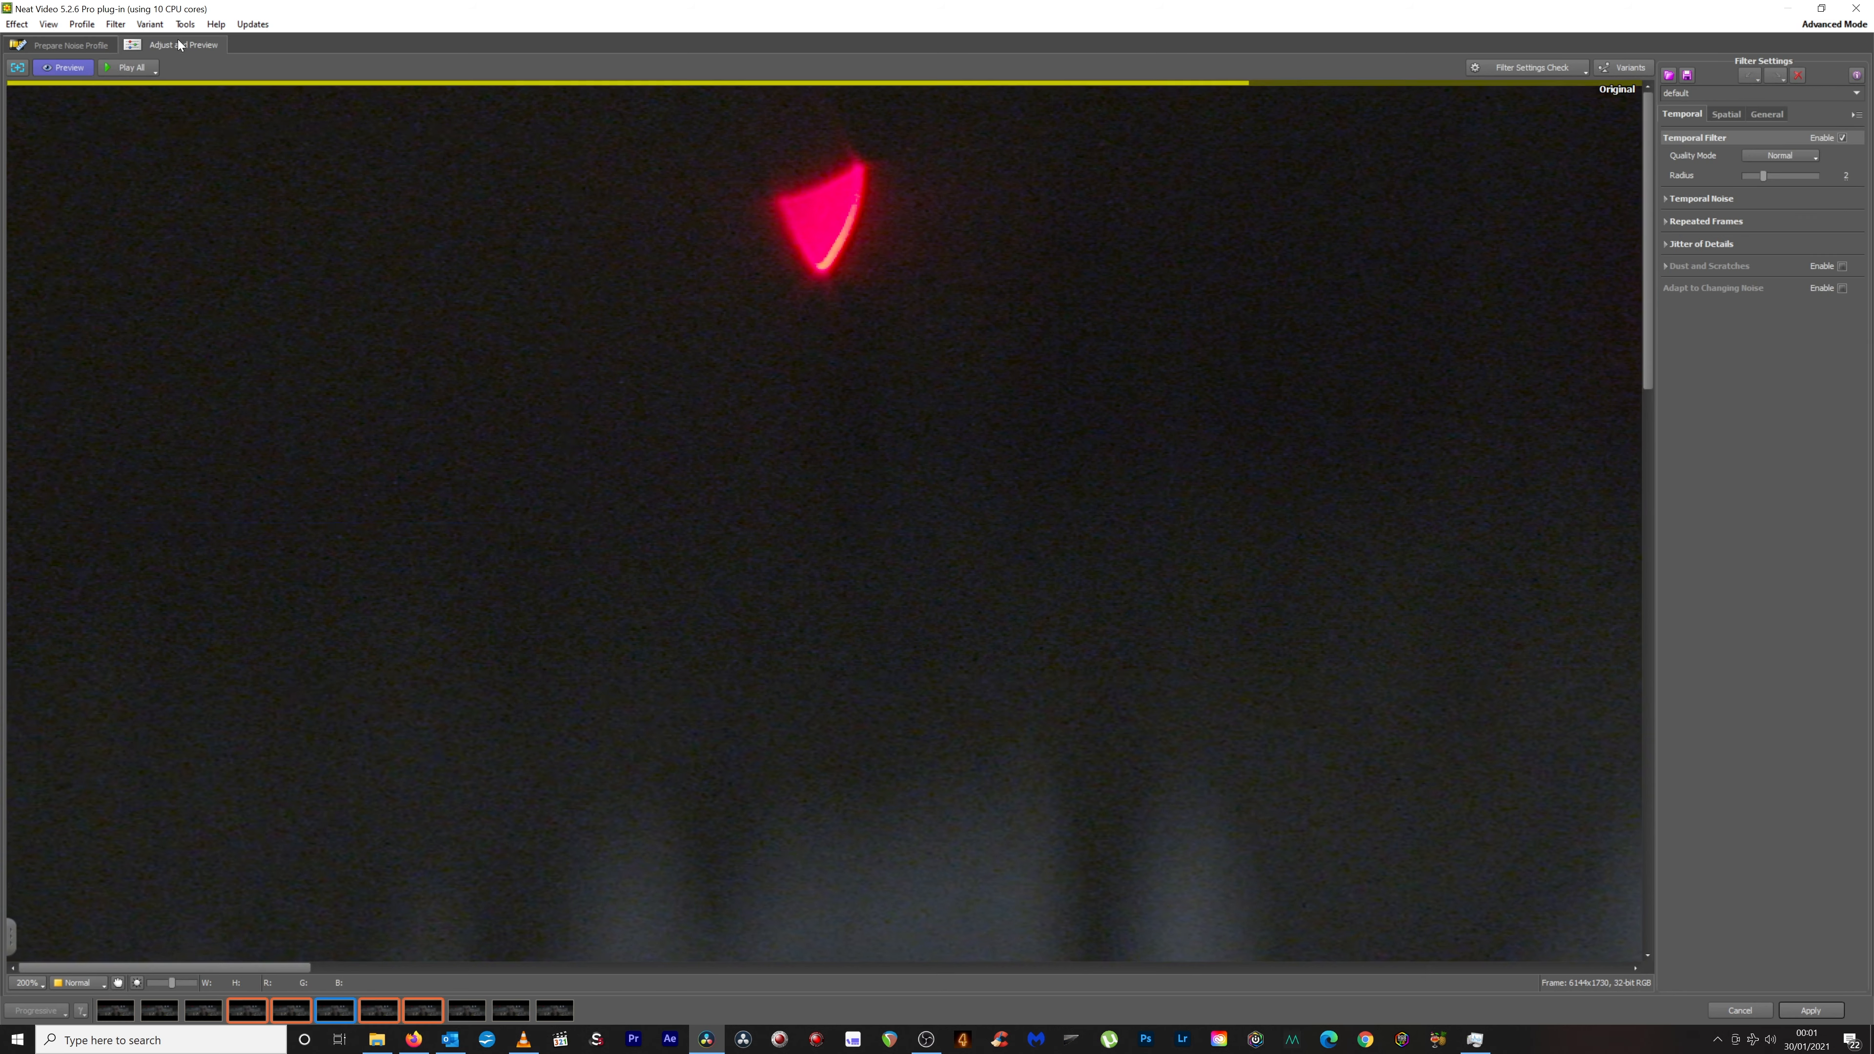
pyautogui.click(1724, 113)
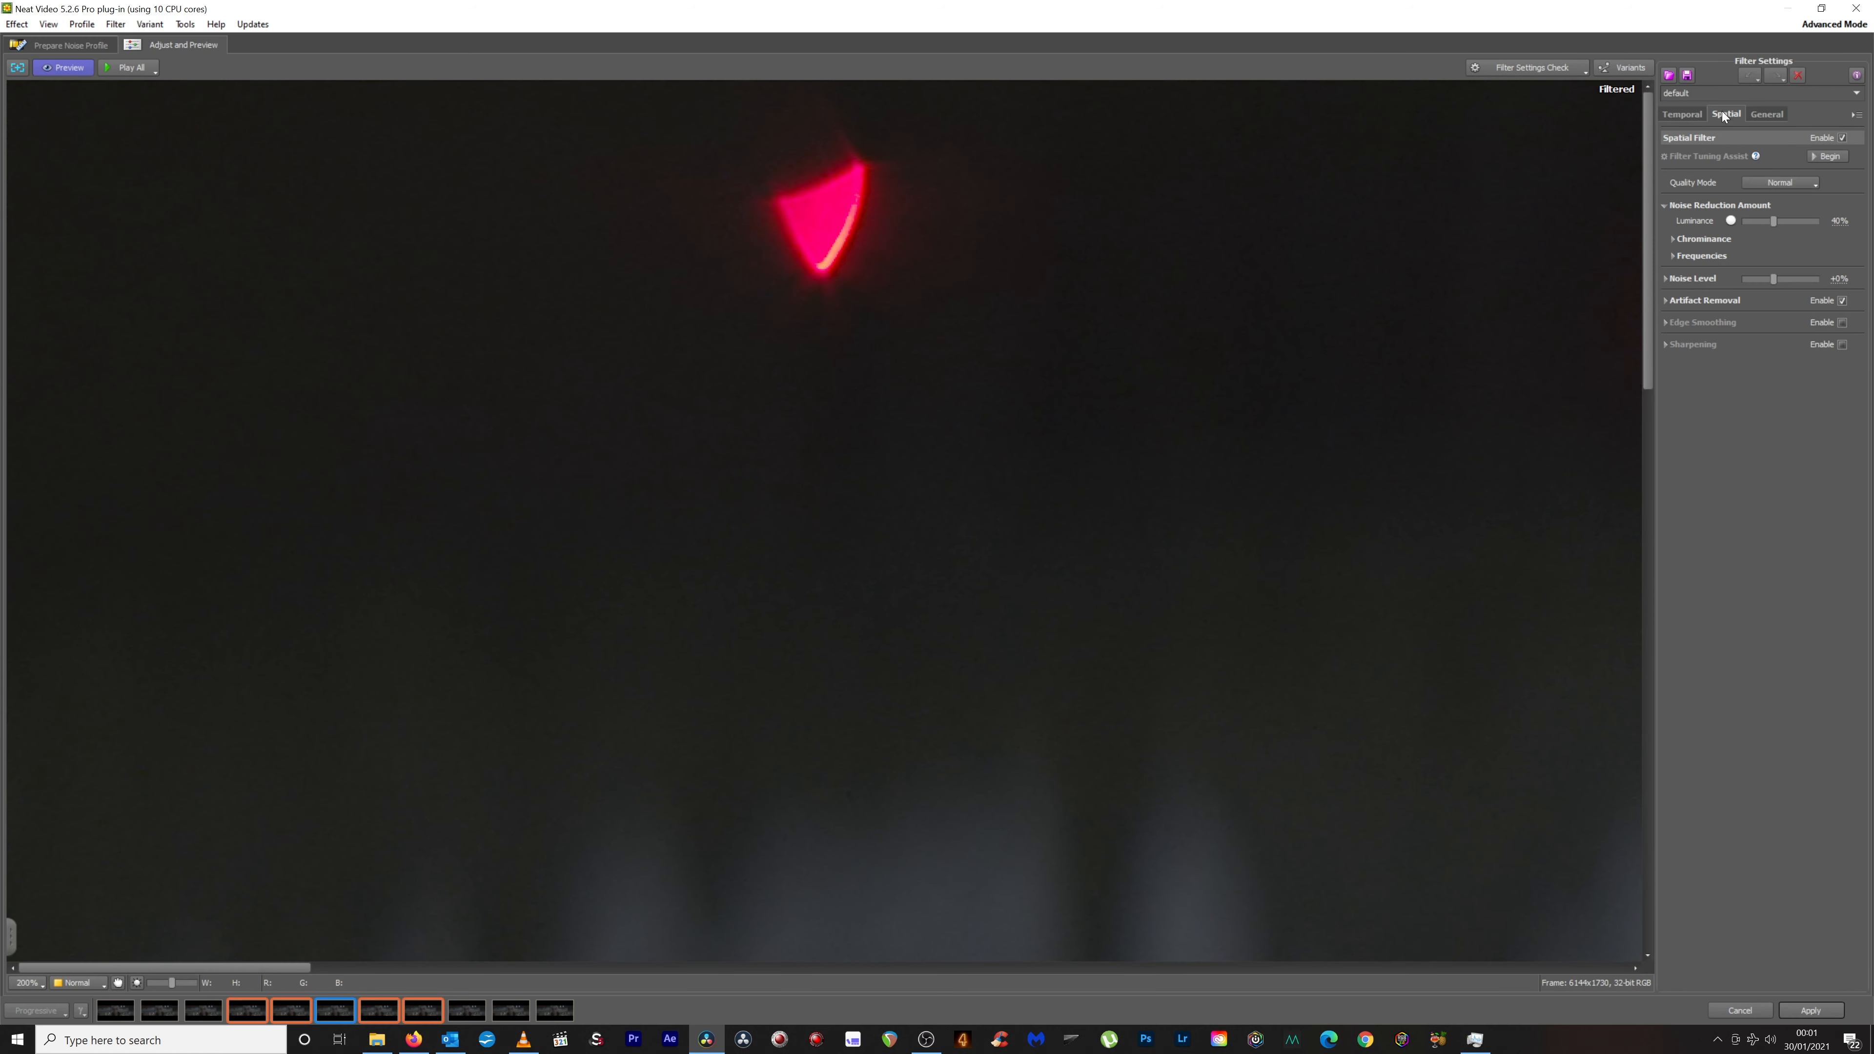
pyautogui.click(1774, 181)
pyautogui.click(1778, 216)
pyautogui.click(1811, 1010)
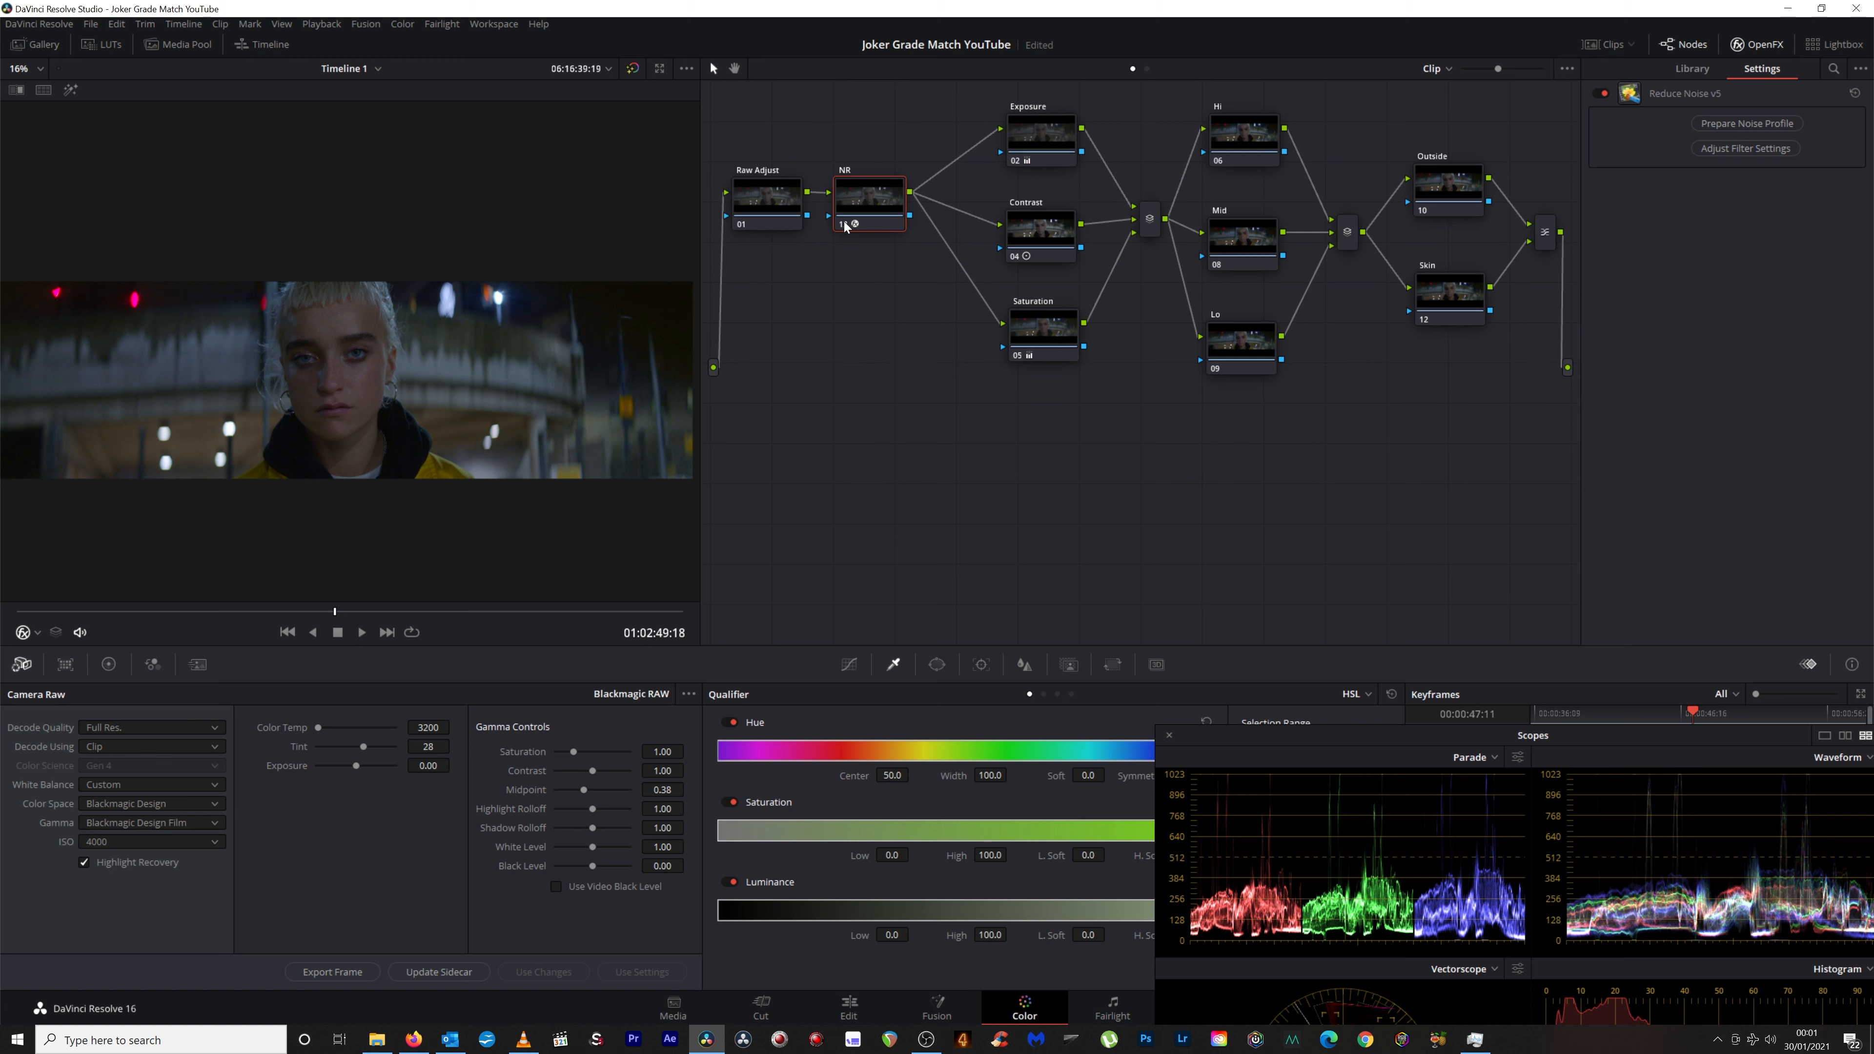
# Disable the NR node, close the effects library and warm the Hi node's gain to red 1.06, green 1.01, blue 0.69.
pyautogui.click(1243, 143)
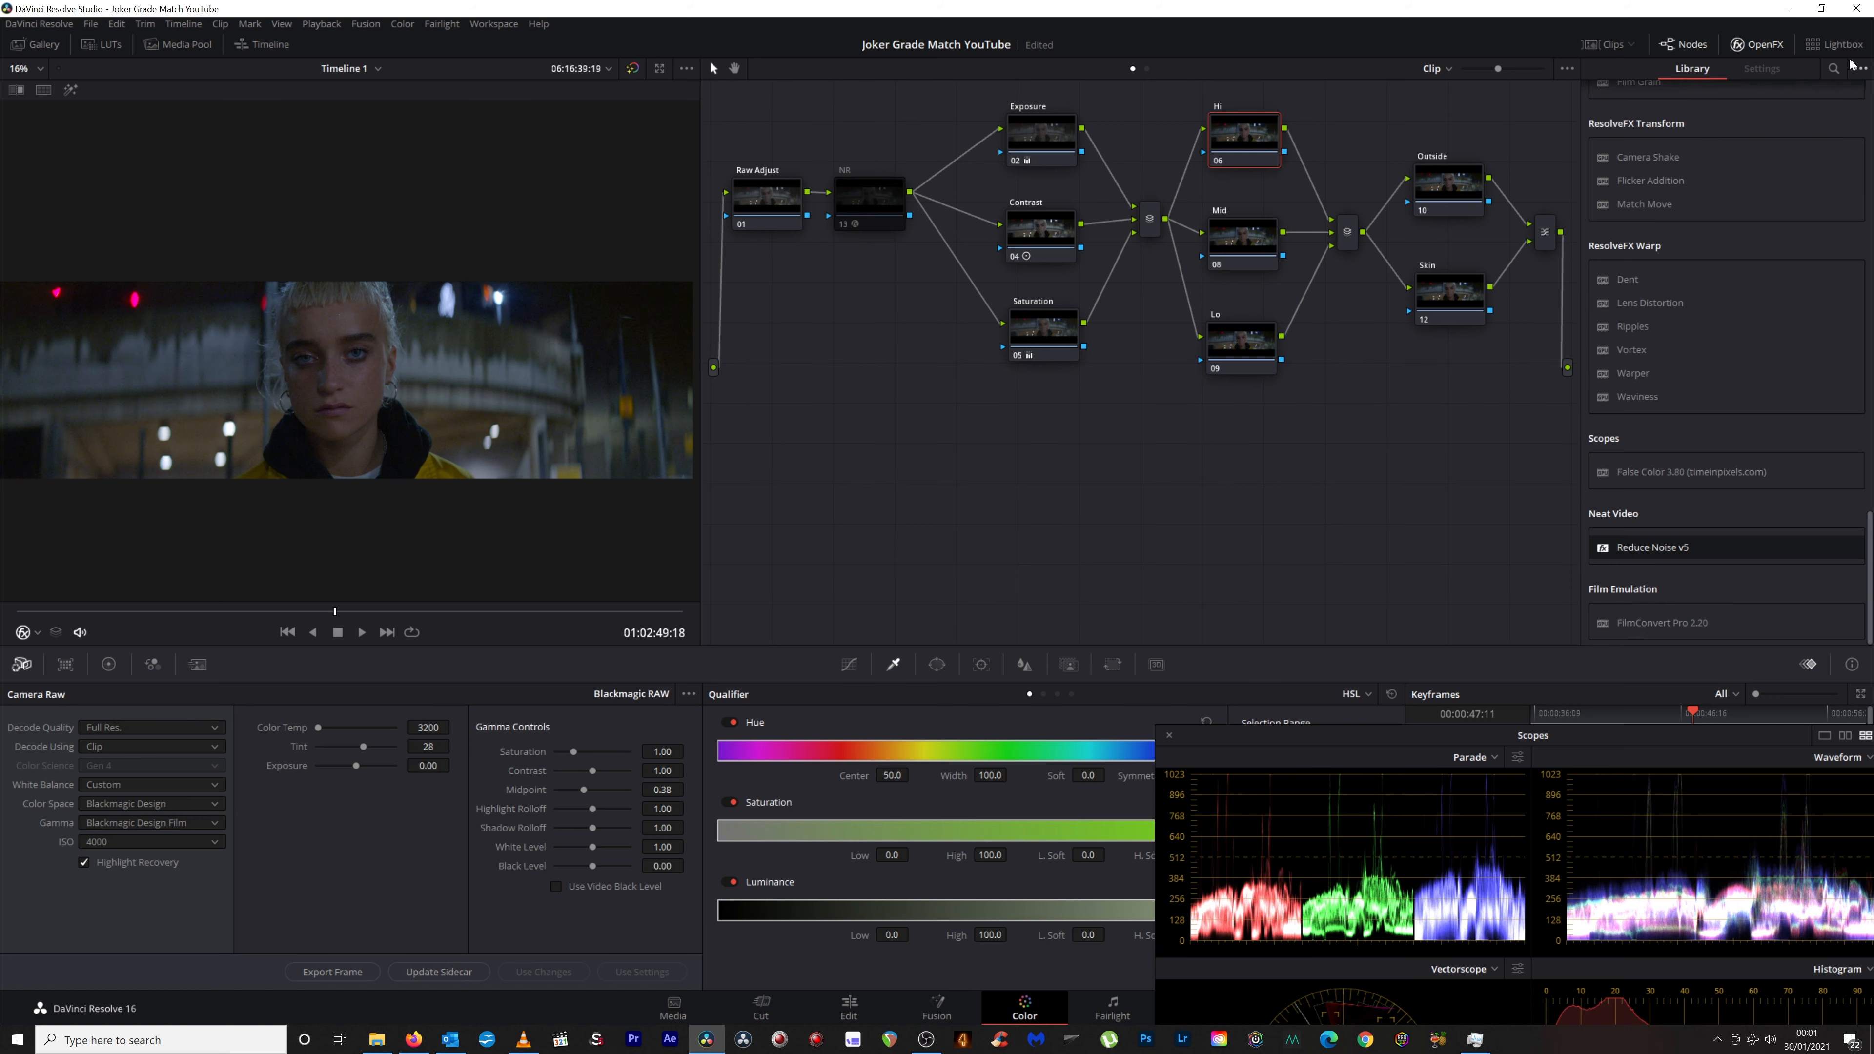
pyautogui.click(1743, 44)
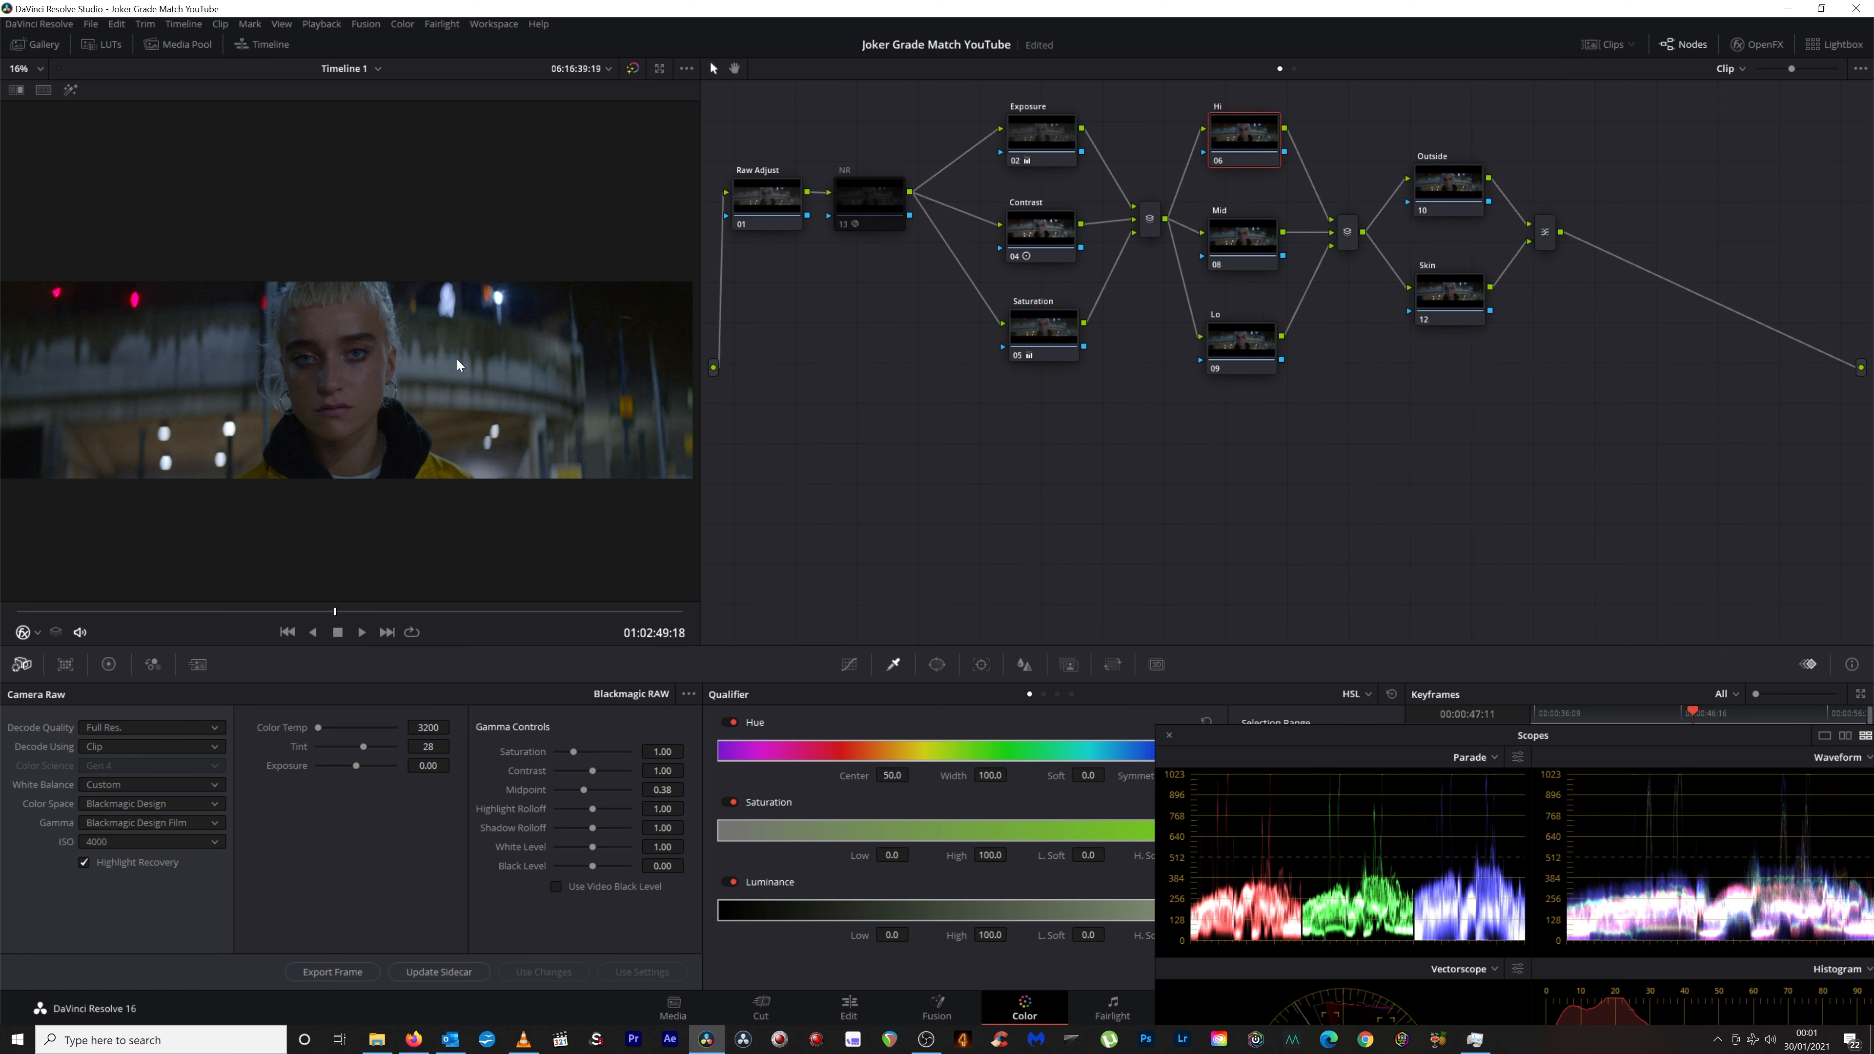
pyautogui.click(109, 664)
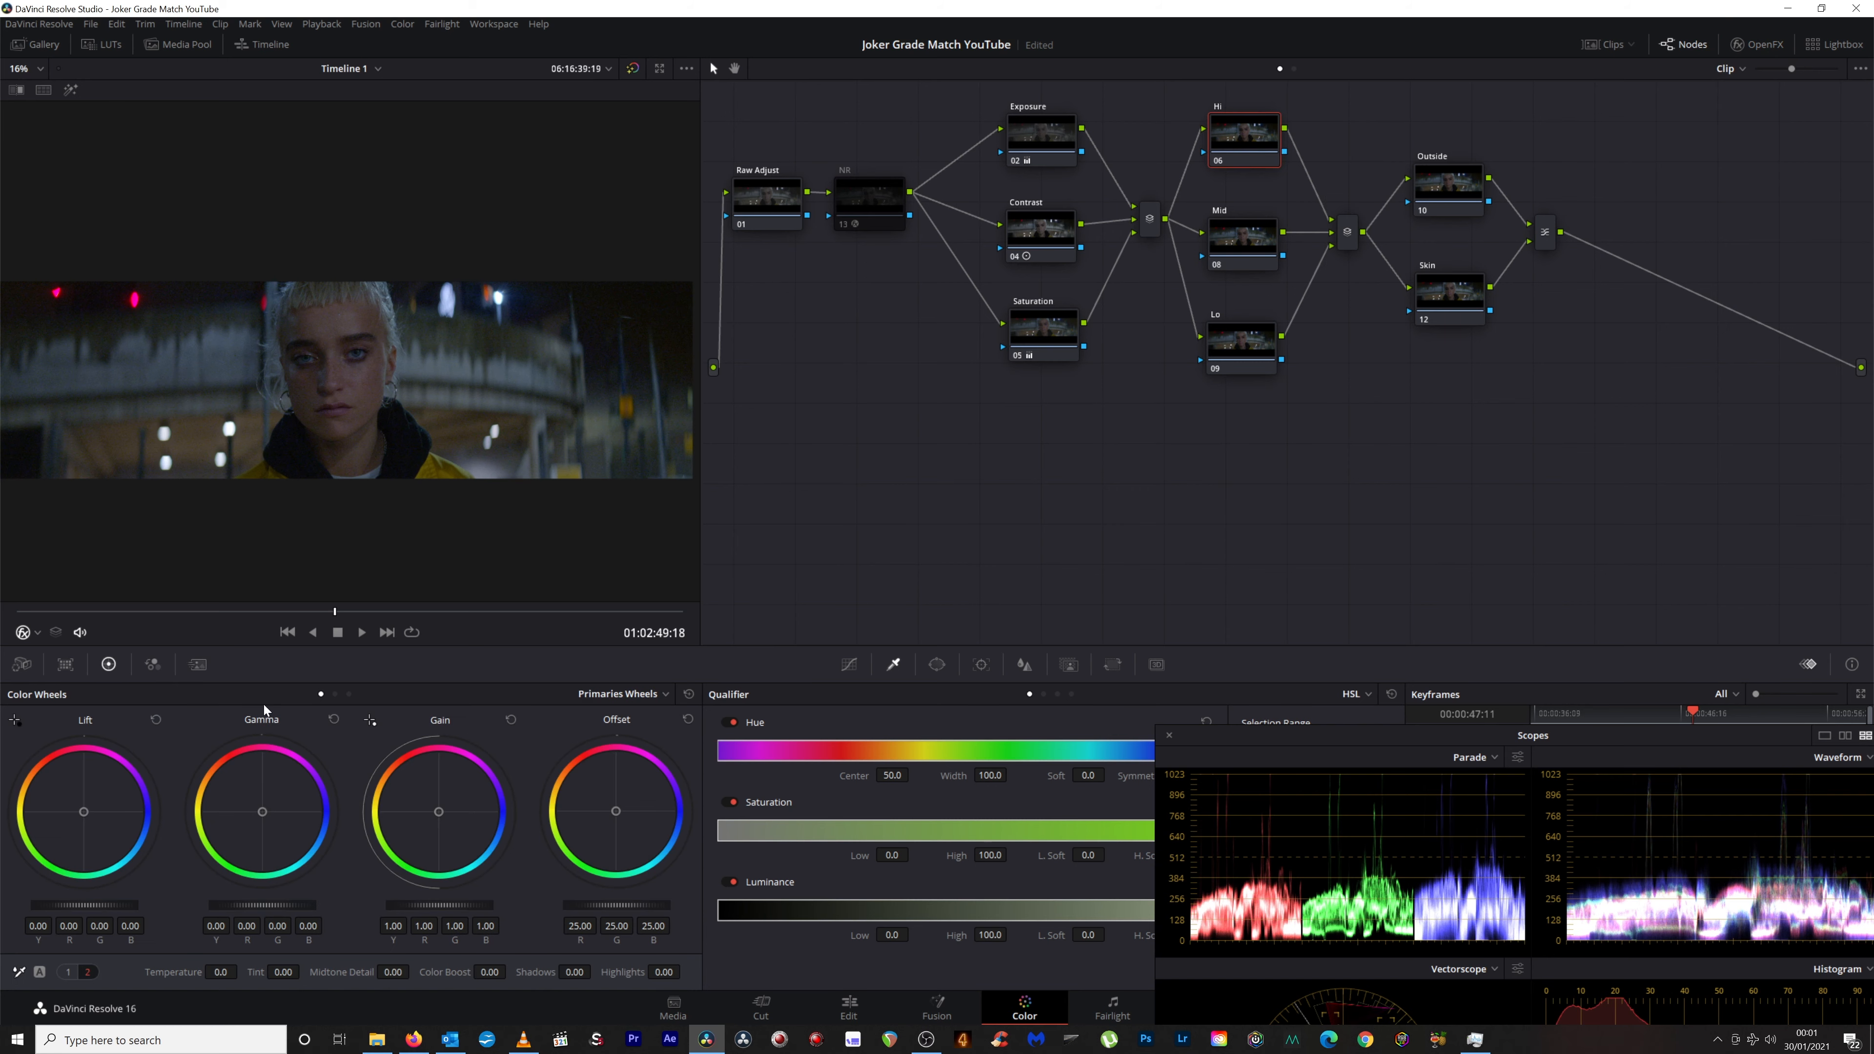
pyautogui.moveTo(438, 815); pyautogui.dragTo(429, 809)
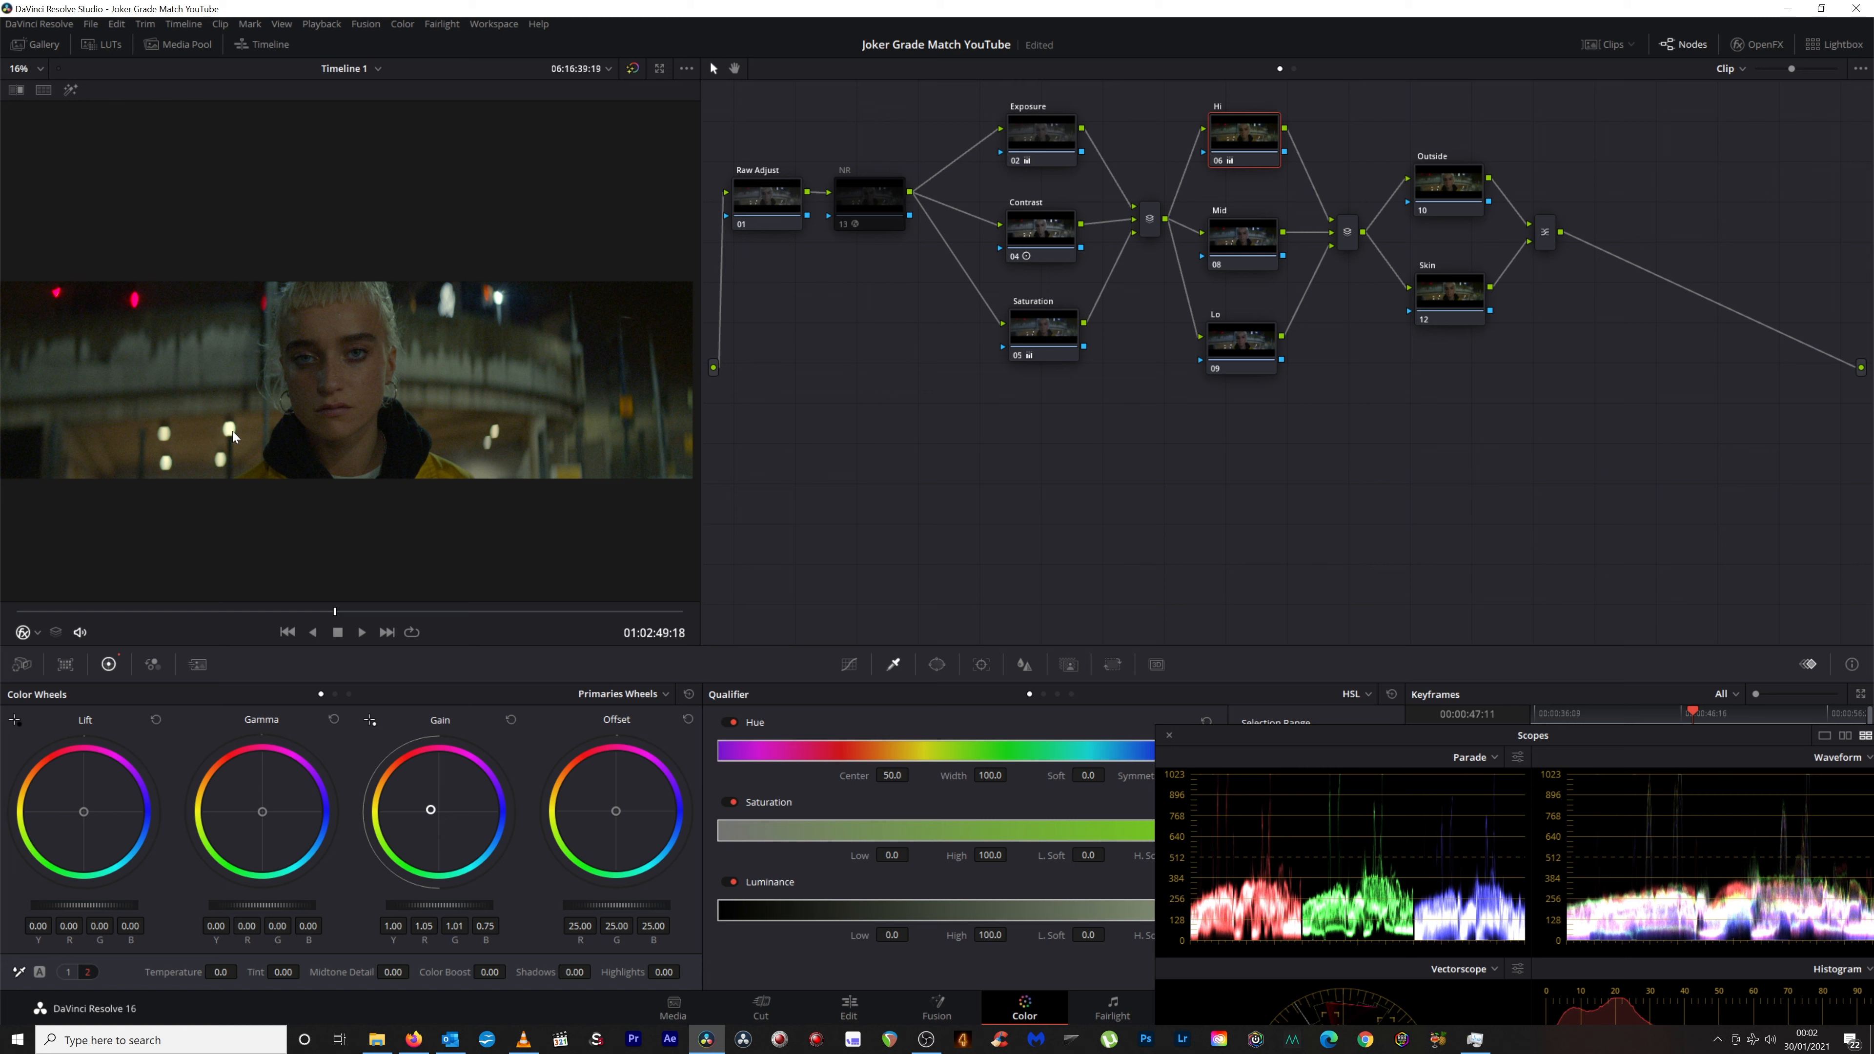
pyautogui.moveTo(362, 746); pyautogui.dragTo(360, 745)
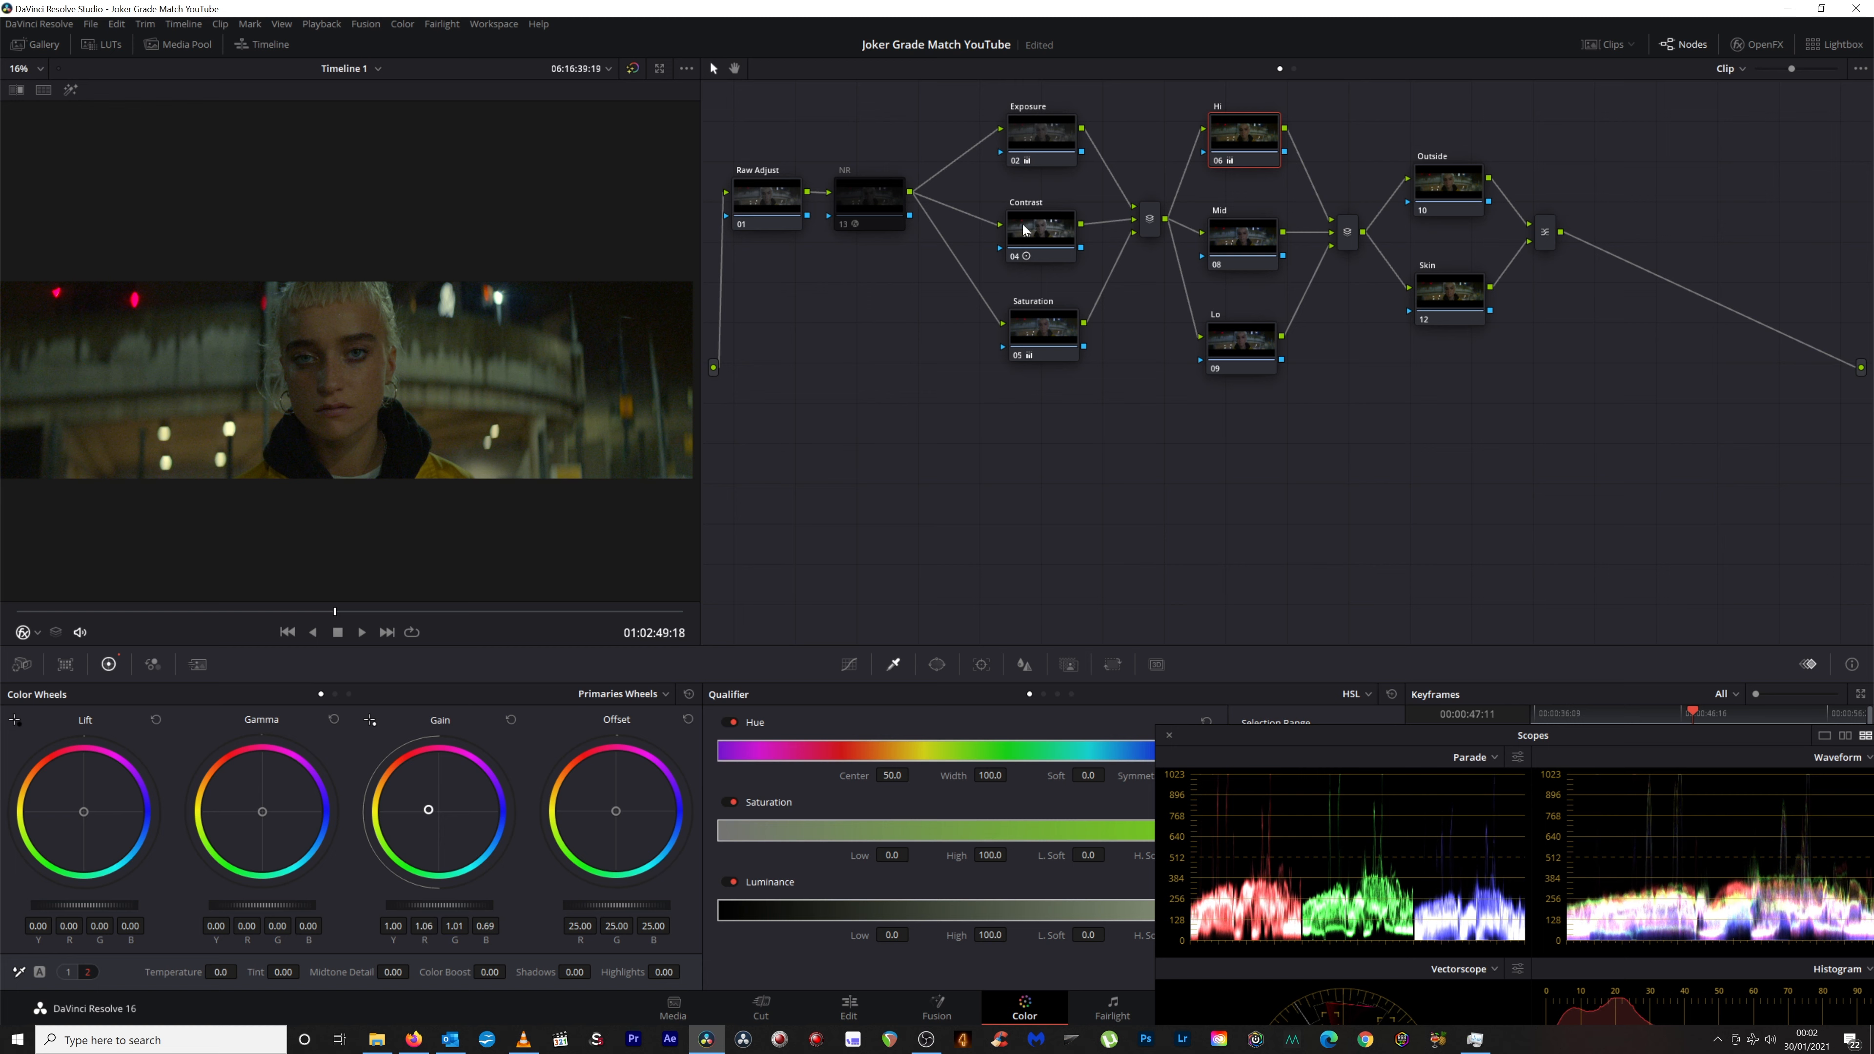
# Warm the Mid node's gamma to red 0.01, blue -0.01, and push the Lo node's lift to red -0.05, green 0.01, blue 0.03.
pyautogui.click(1238, 227)
pyautogui.moveTo(264, 815); pyautogui.dragTo(260, 813)
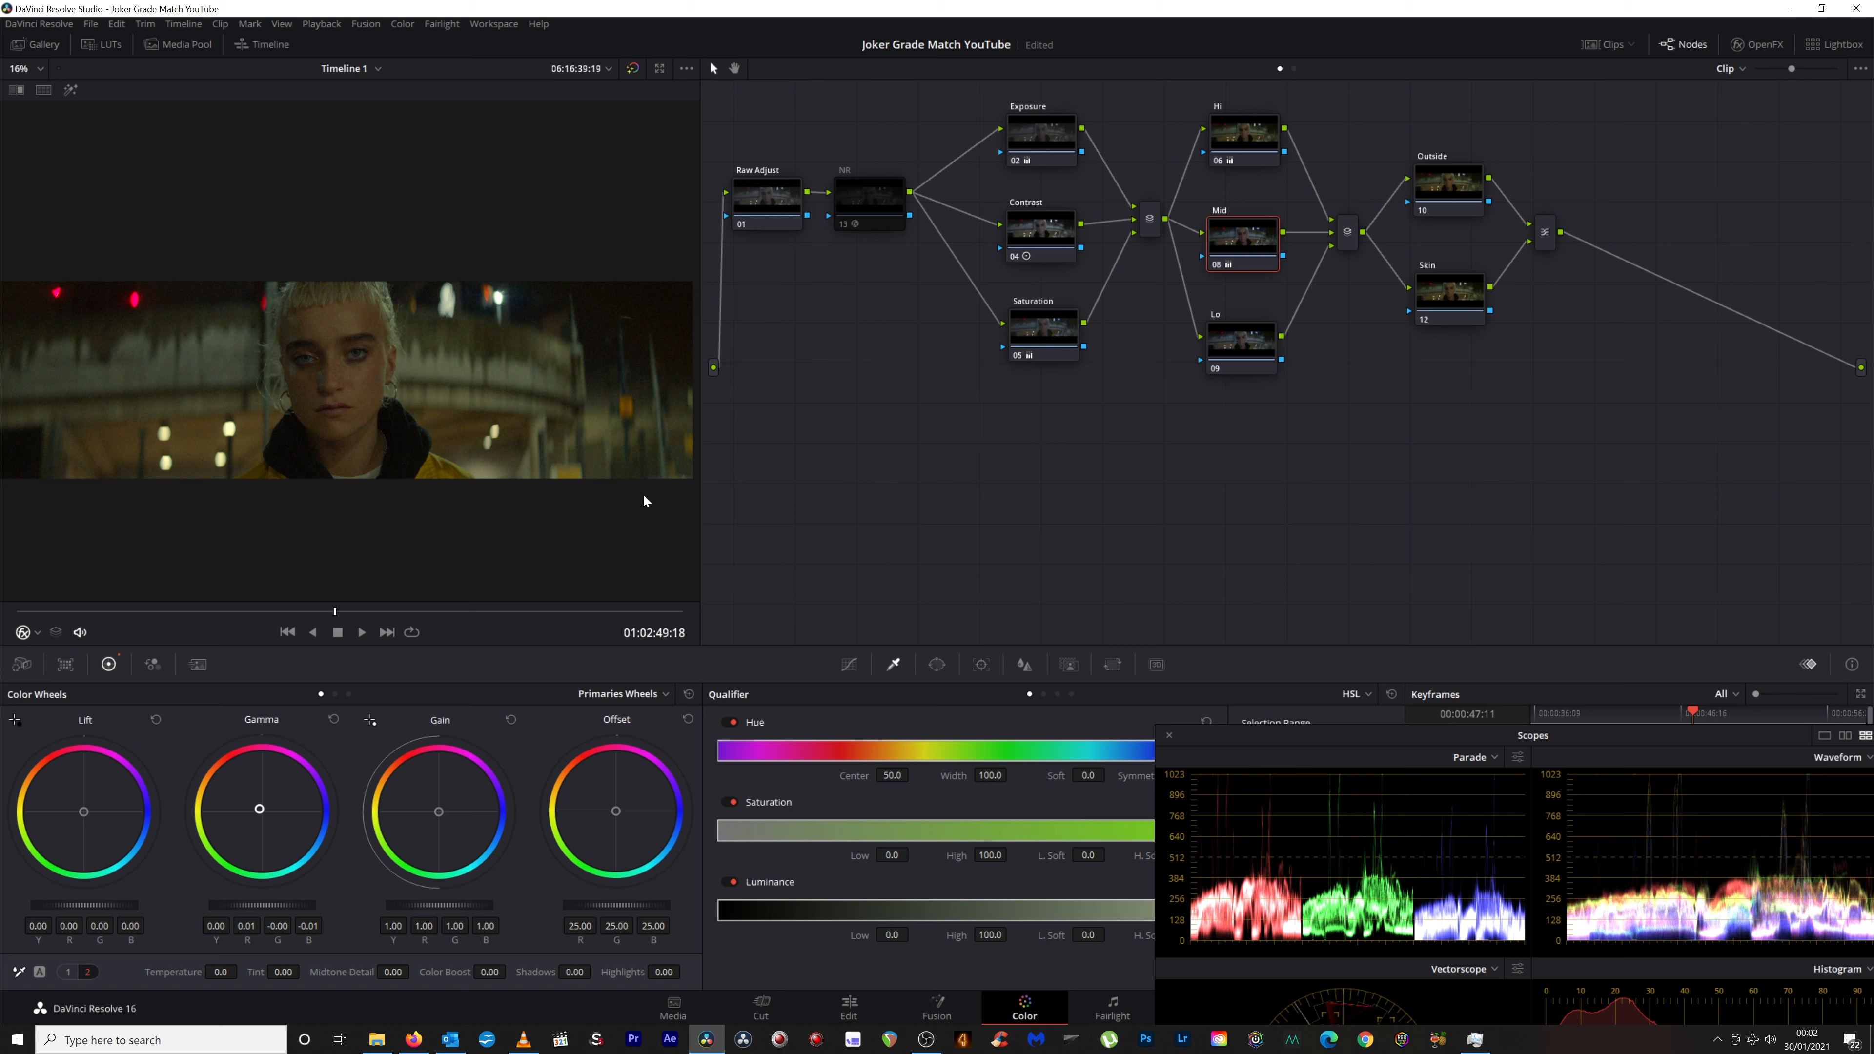
pyautogui.click(1216, 340)
pyautogui.moveTo(84, 812); pyautogui.dragTo(85, 816)
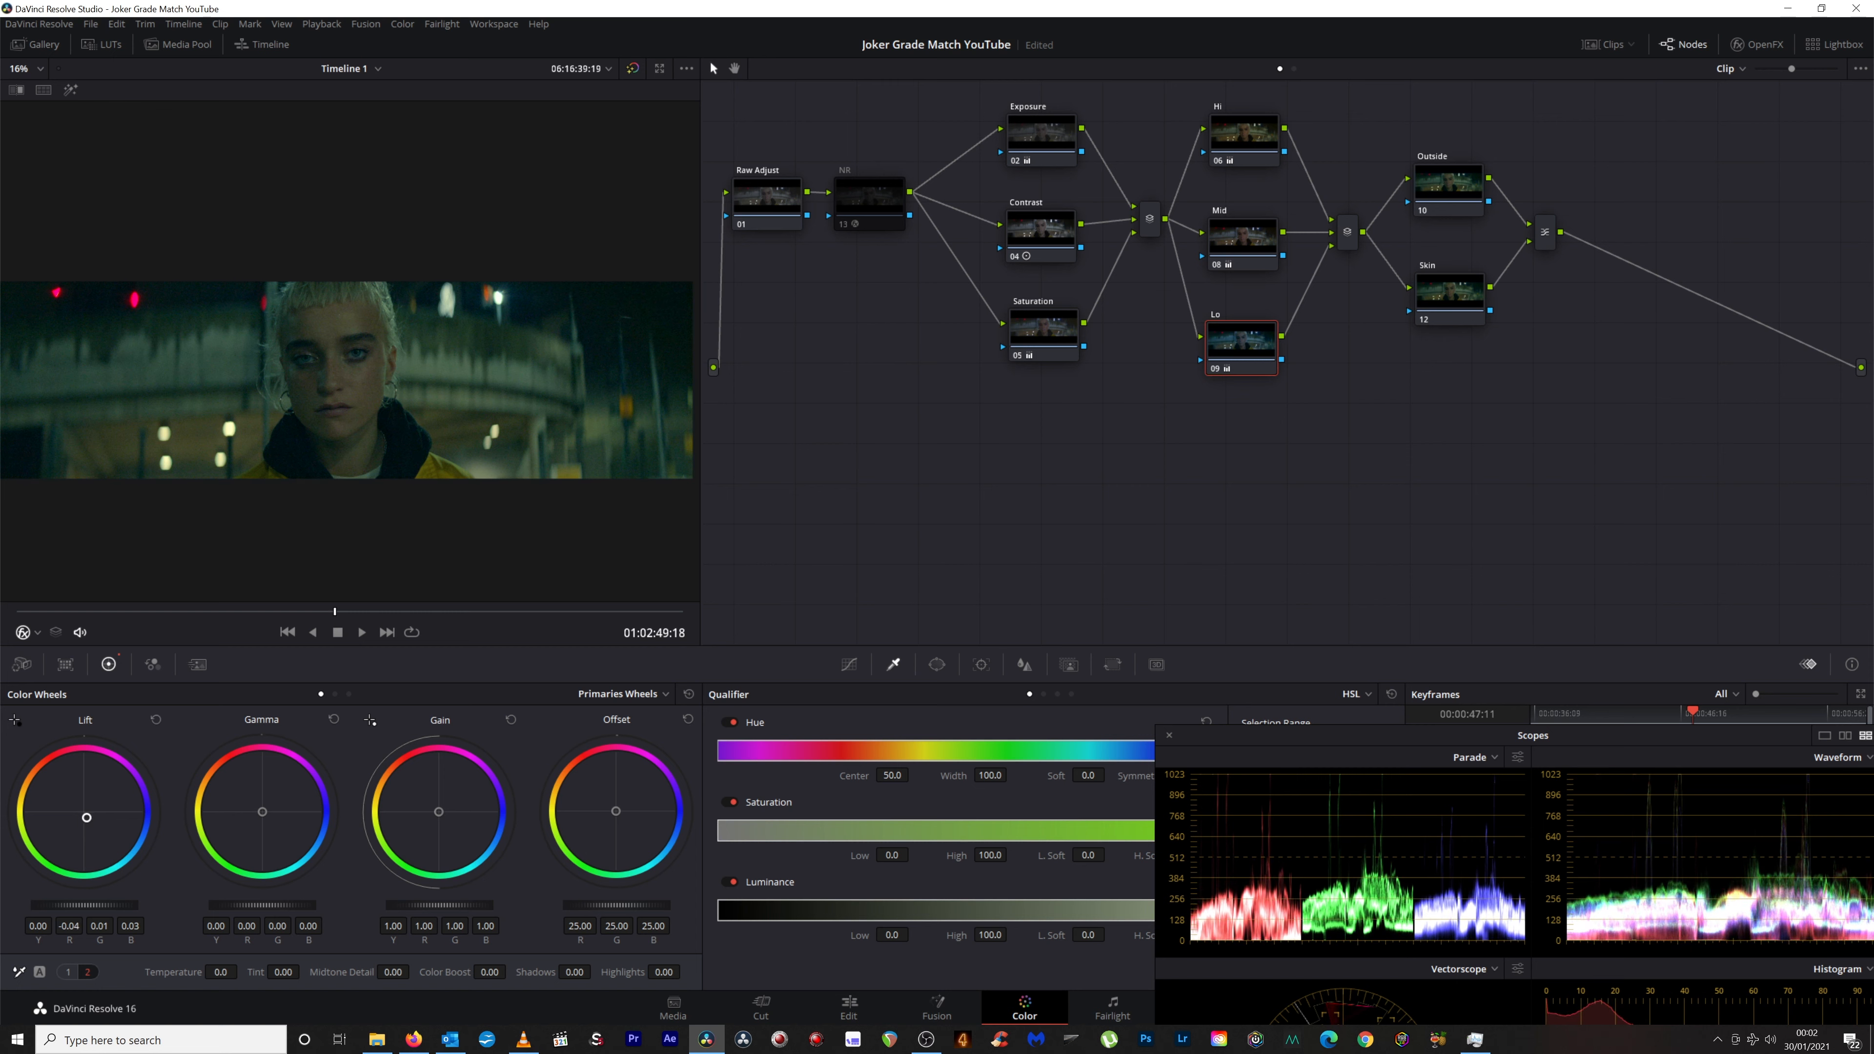
pyautogui.moveTo(85, 816); pyautogui.dragTo(86, 817)
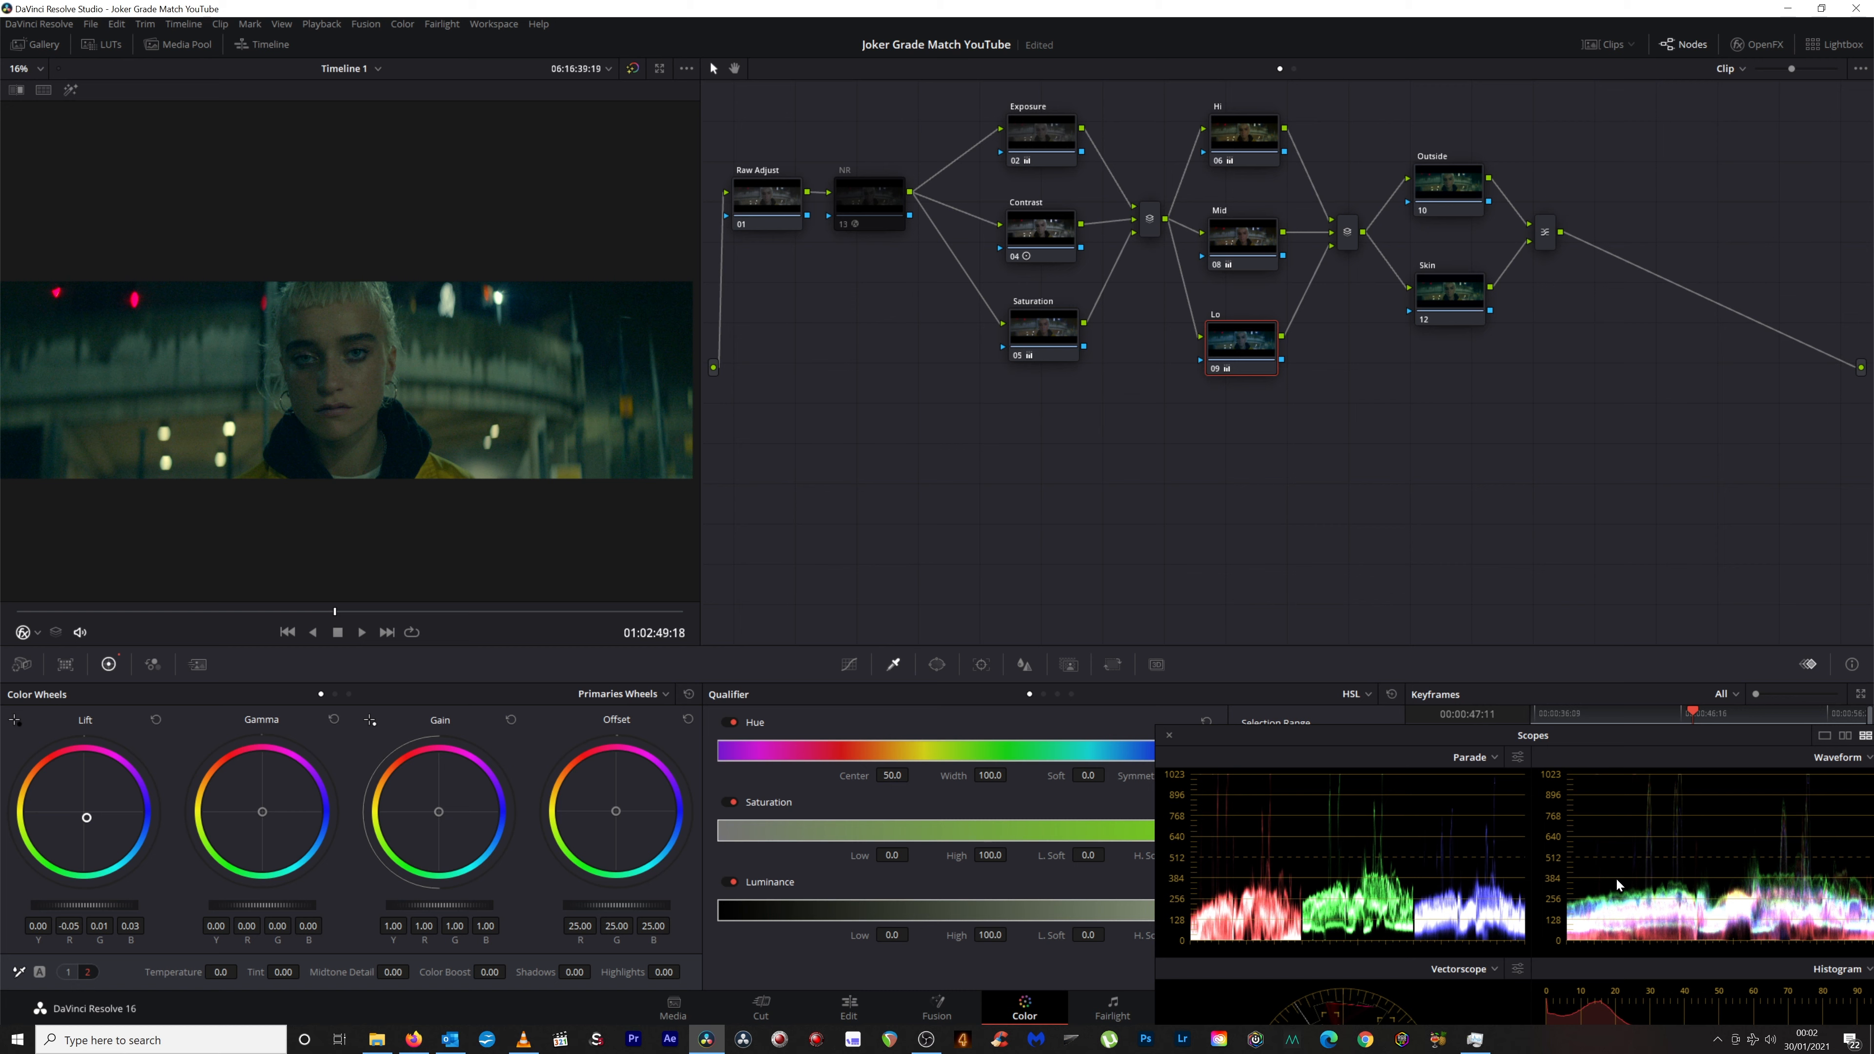
# Compare the grade with the NR node enabled and disabled, leaving it disabled.
pyautogui.hotkey('shift', 'd')
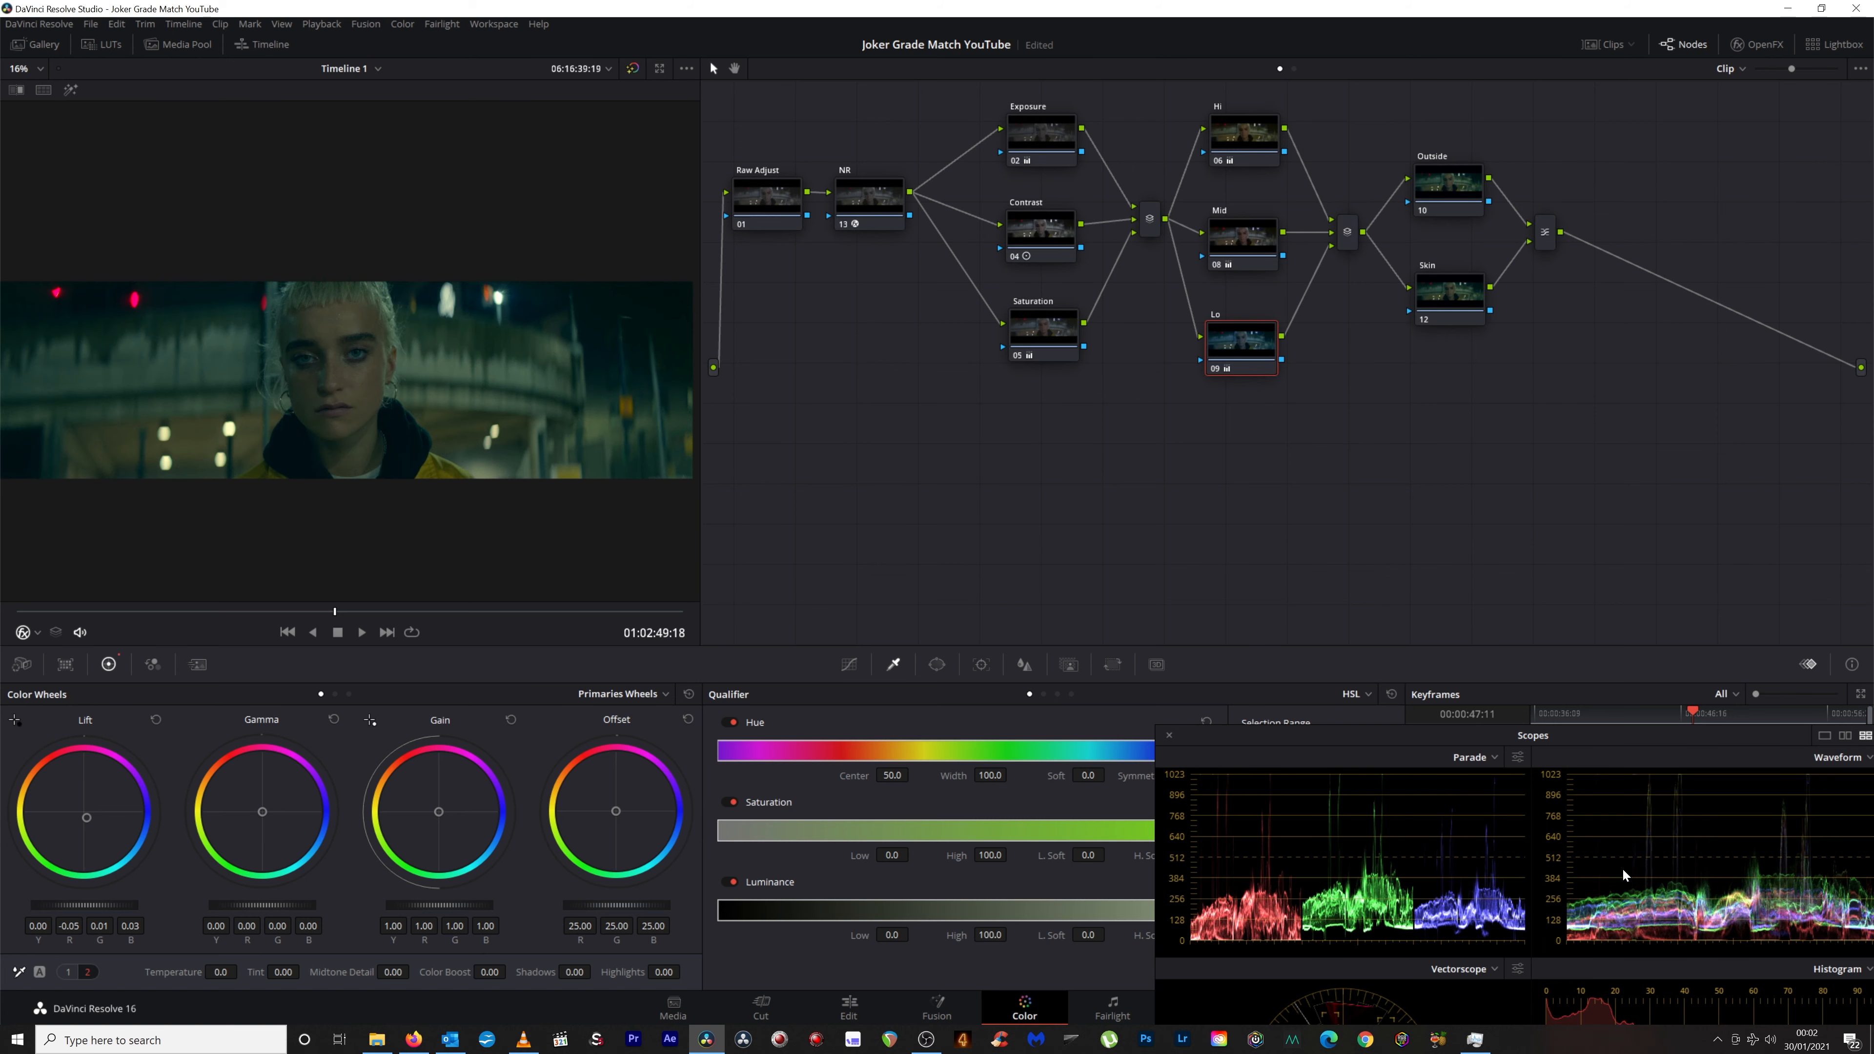
pyautogui.click(842, 222)
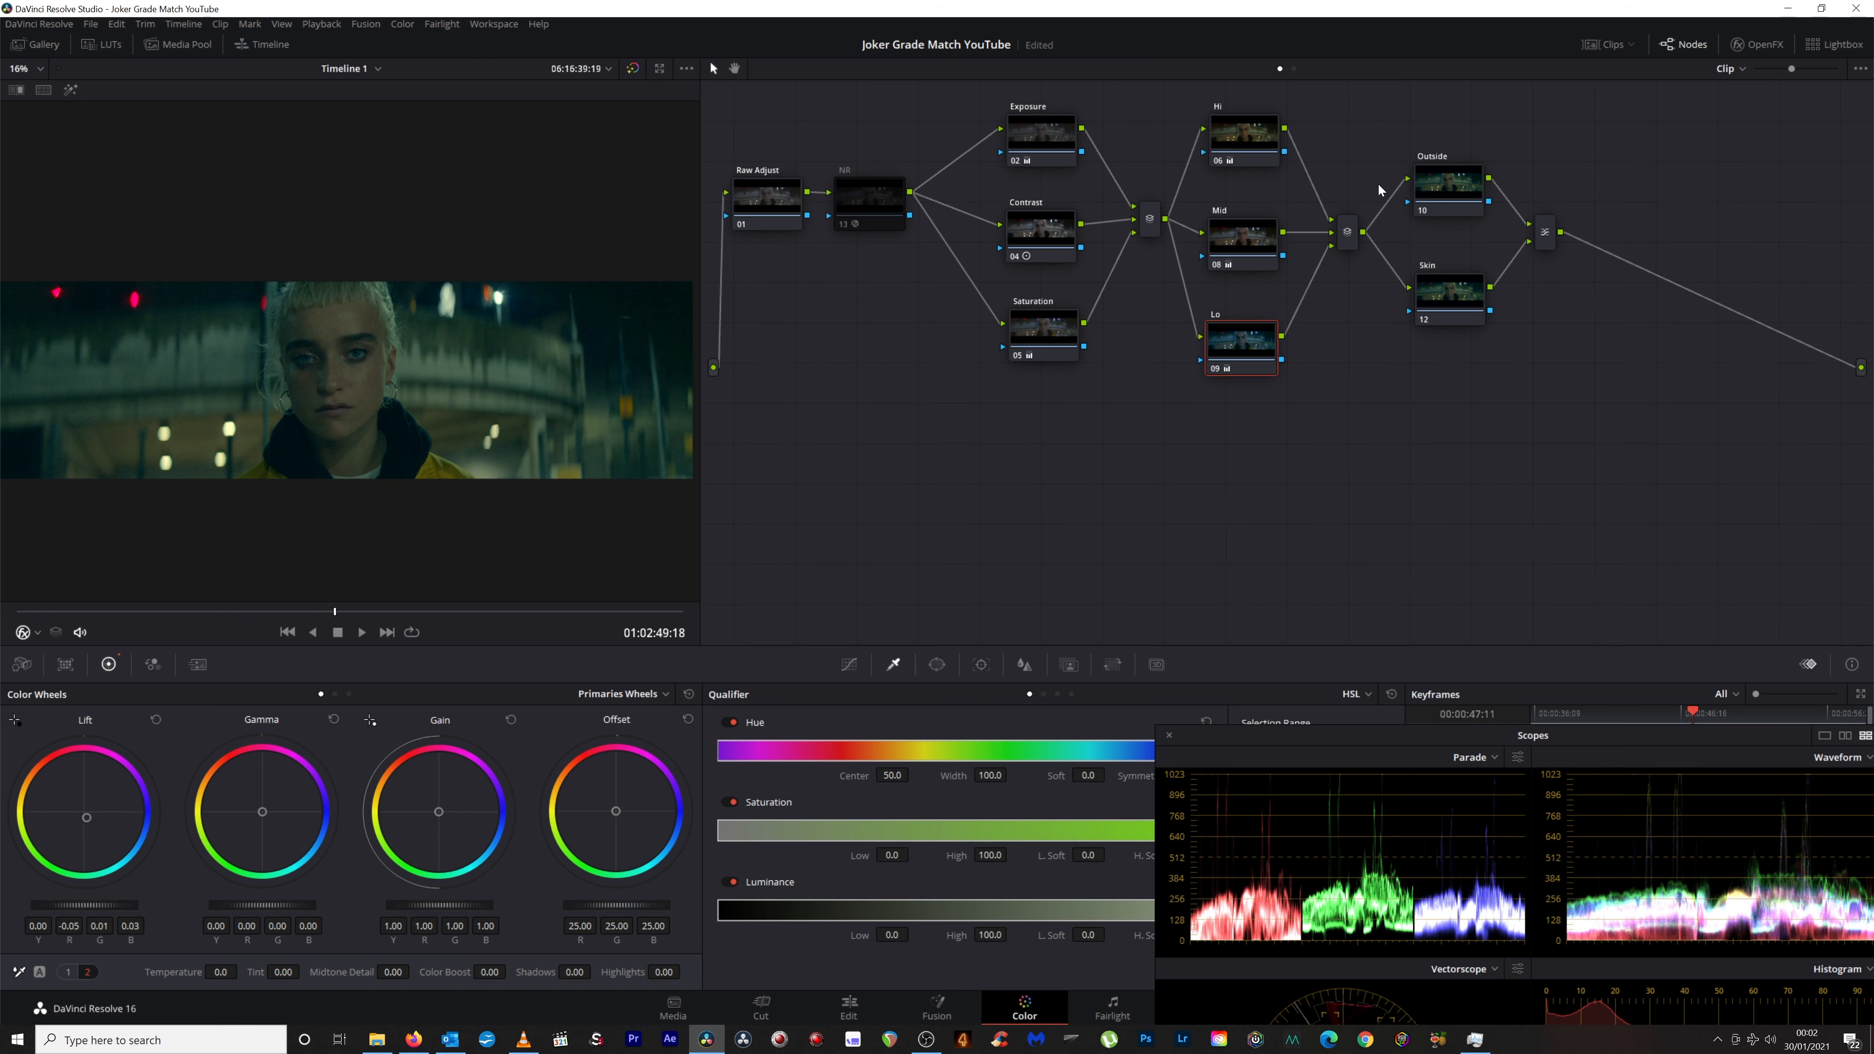
# Turn on the highlight view for the Skin node and sample the woman's cheek as an HSL key.
pyautogui.moveTo(1436, 216); pyautogui.dragTo(1436, 214)
pyautogui.click(1429, 304)
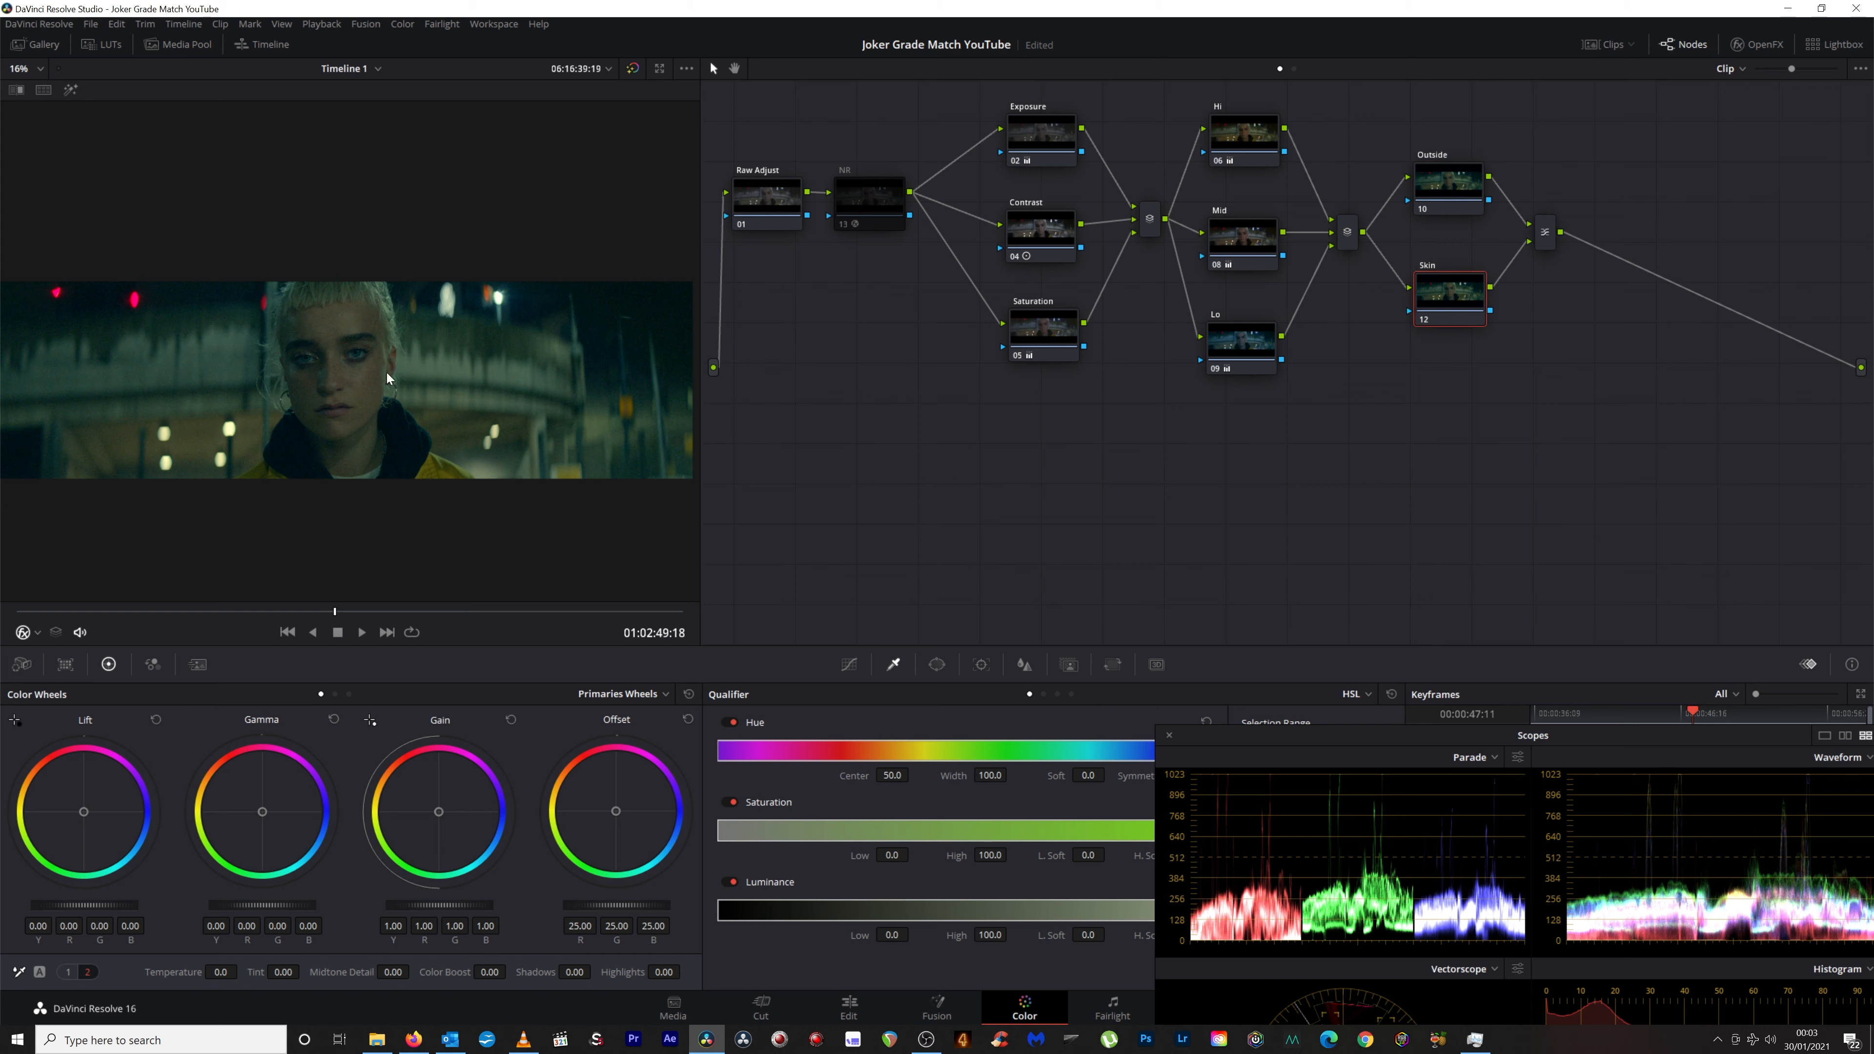
pyautogui.click(68, 90)
pyautogui.click(376, 369)
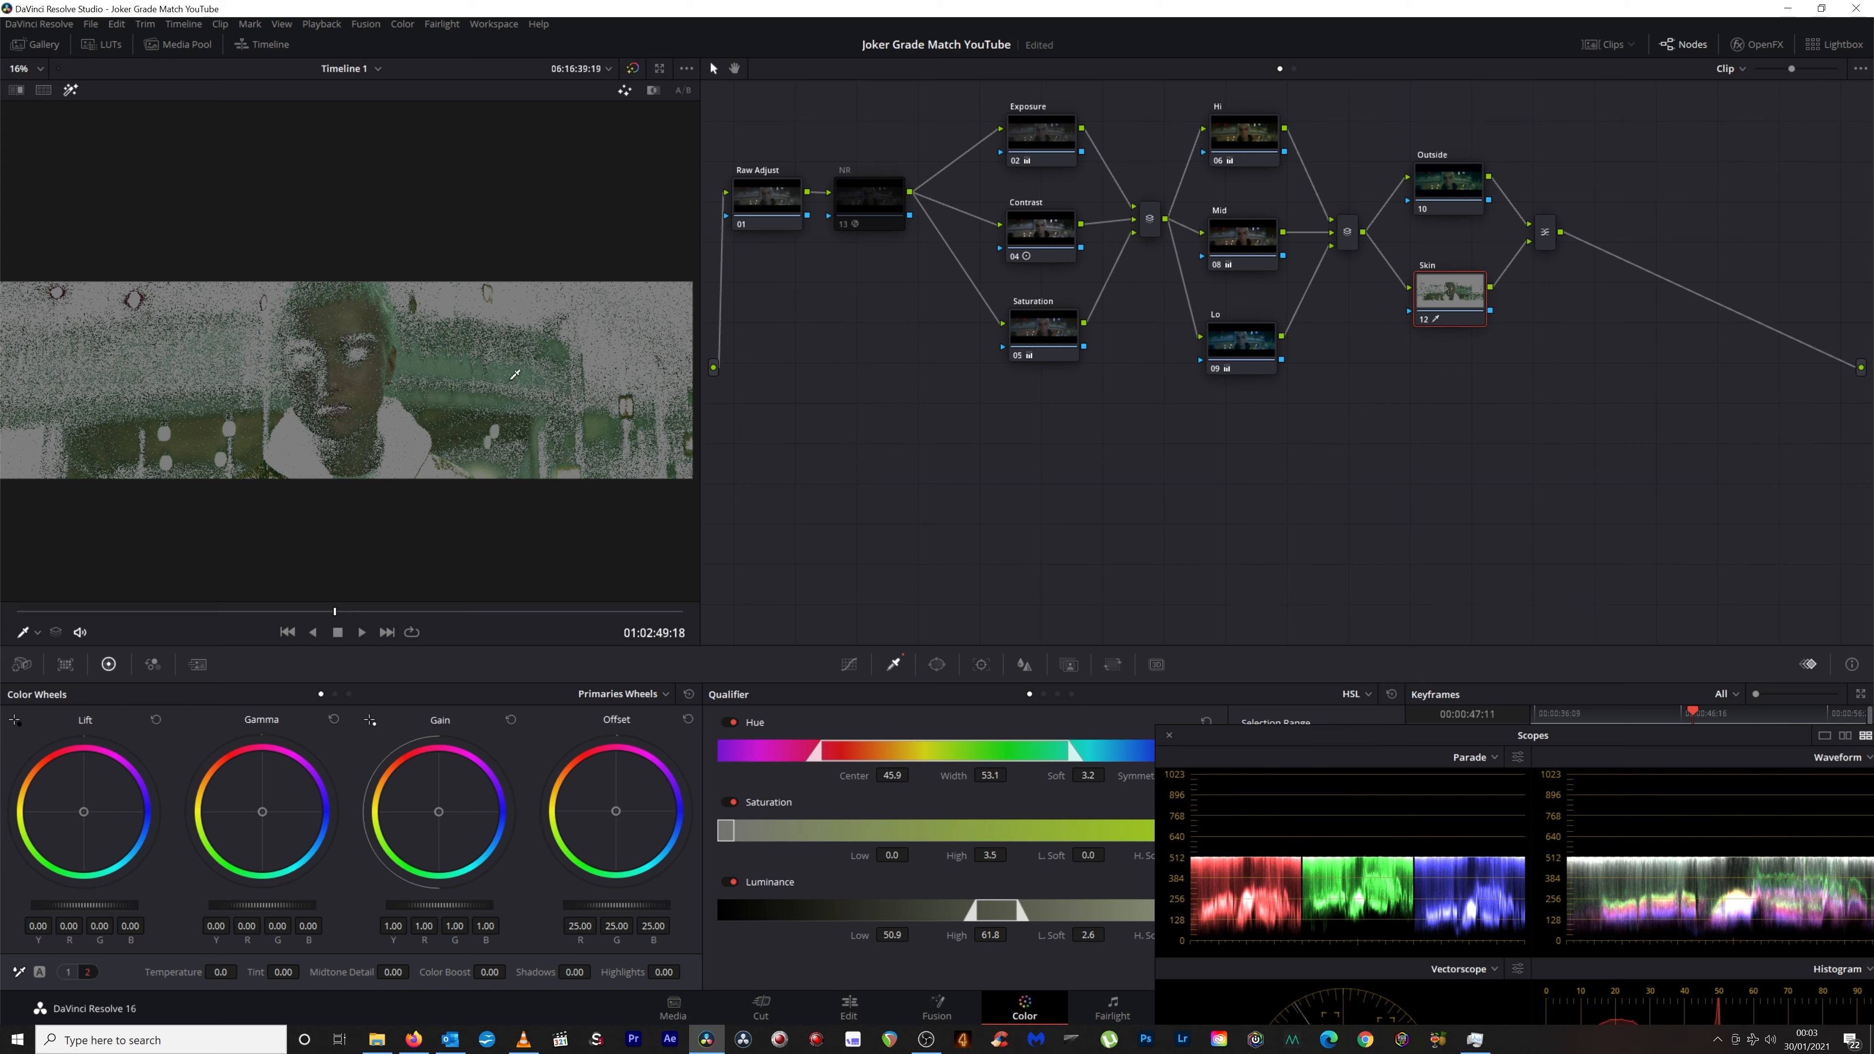
# Denoise the skin matte to 9.3 and narrow its hue range to center 34.0, width 37.8, with the scopes moved clear of the qualifier.
pyautogui.moveTo(1253, 732); pyautogui.dragTo(1617, 779)
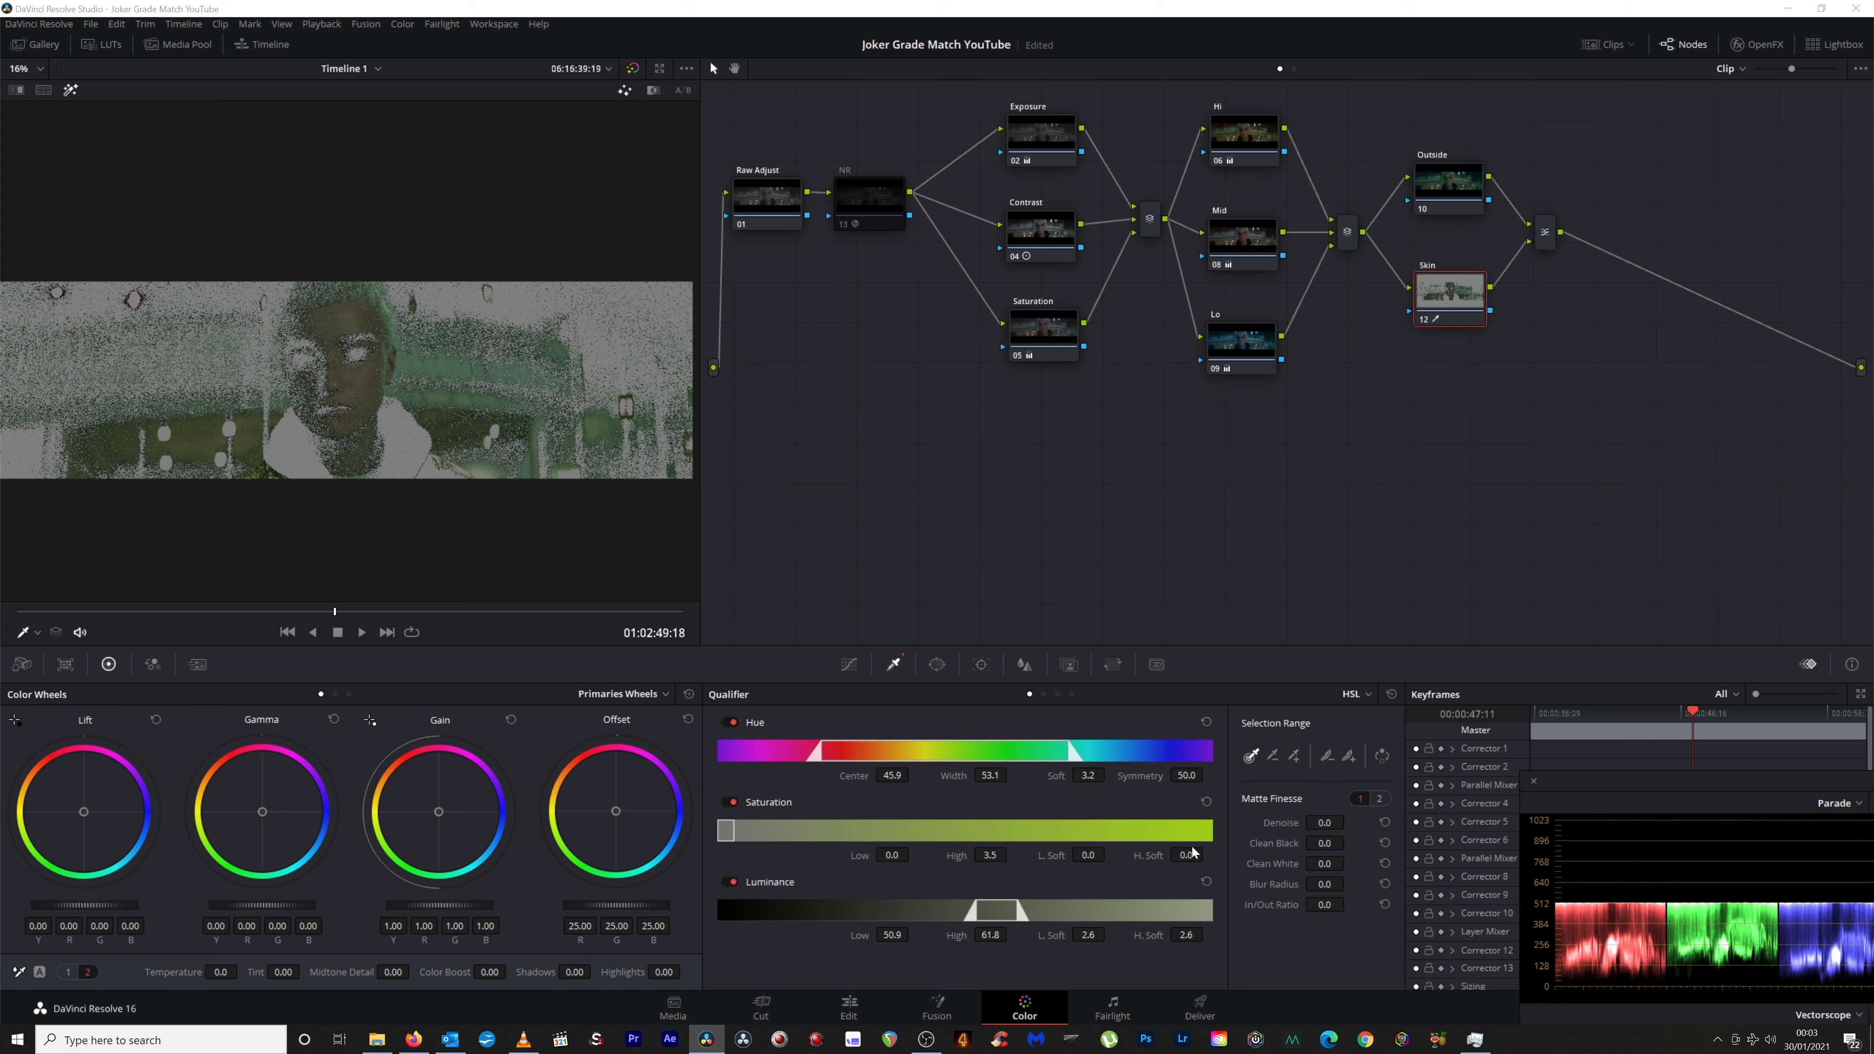
pyautogui.moveTo(1324, 822); pyautogui.dragTo(1348, 821)
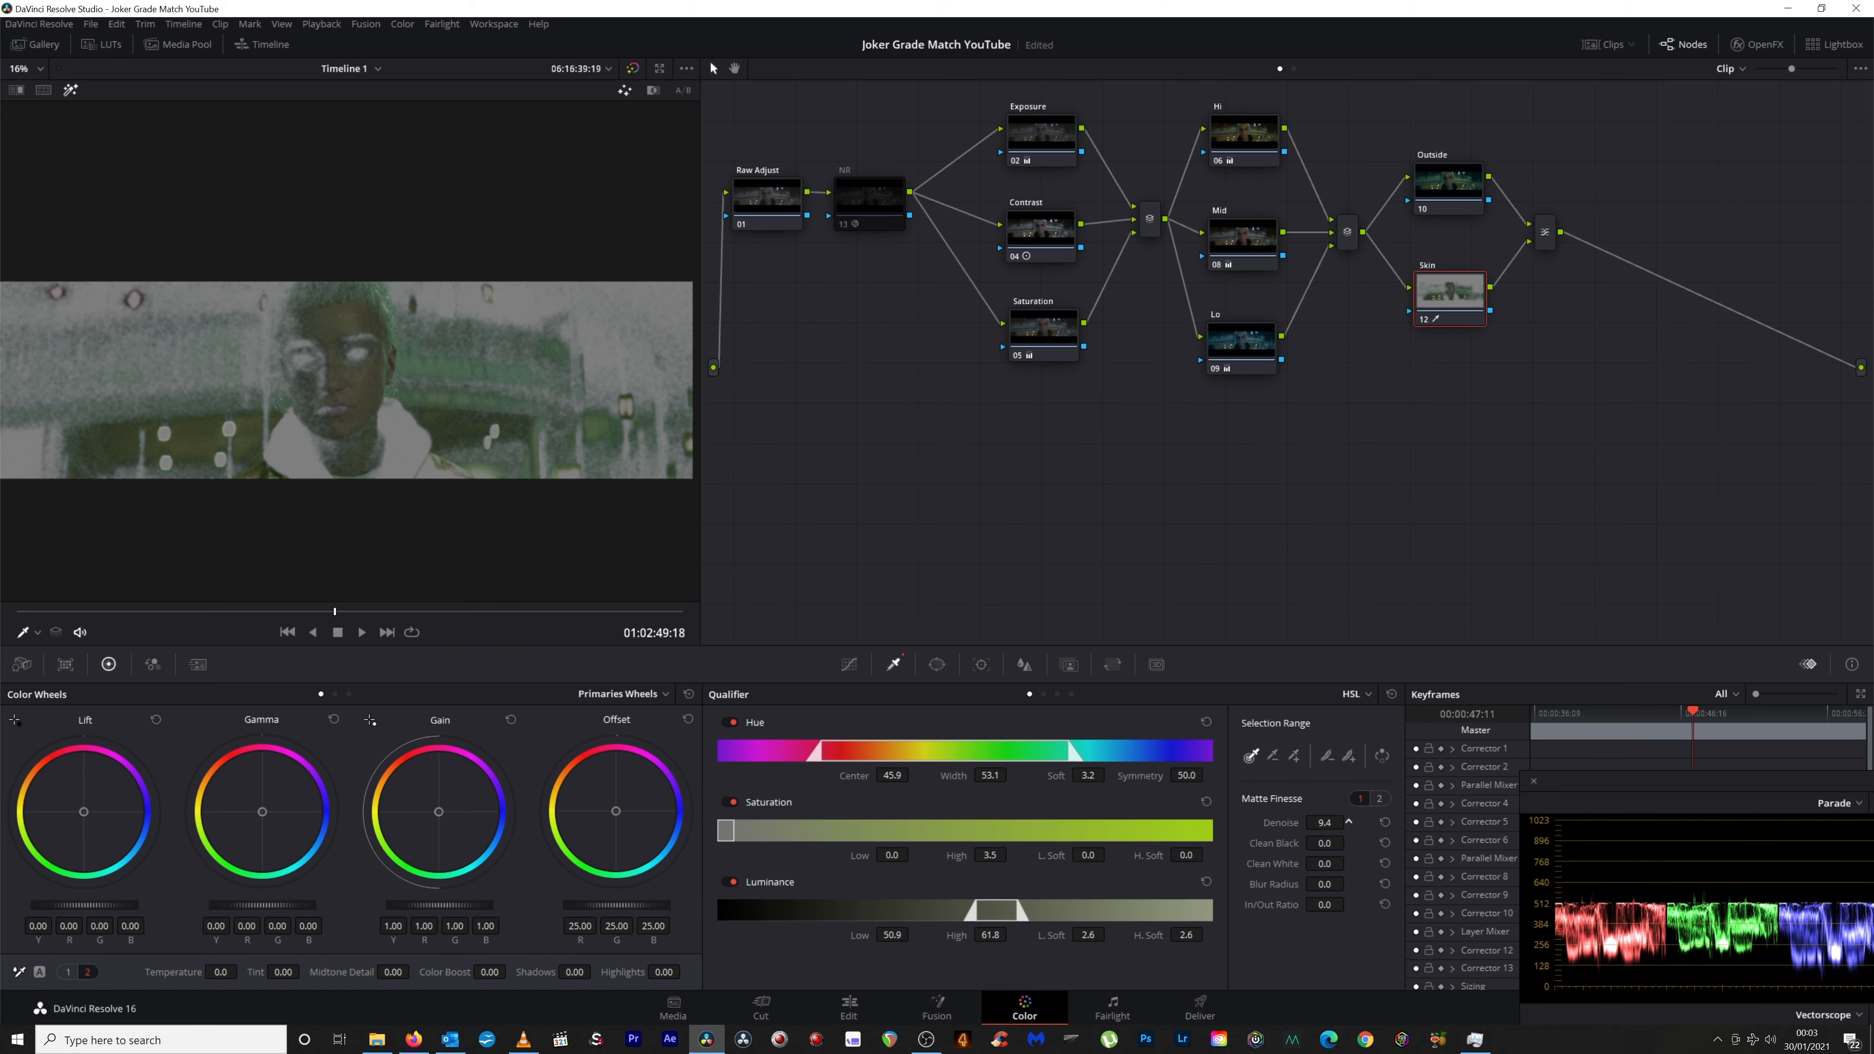
pyautogui.moveTo(995, 777); pyautogui.dragTo(914, 775)
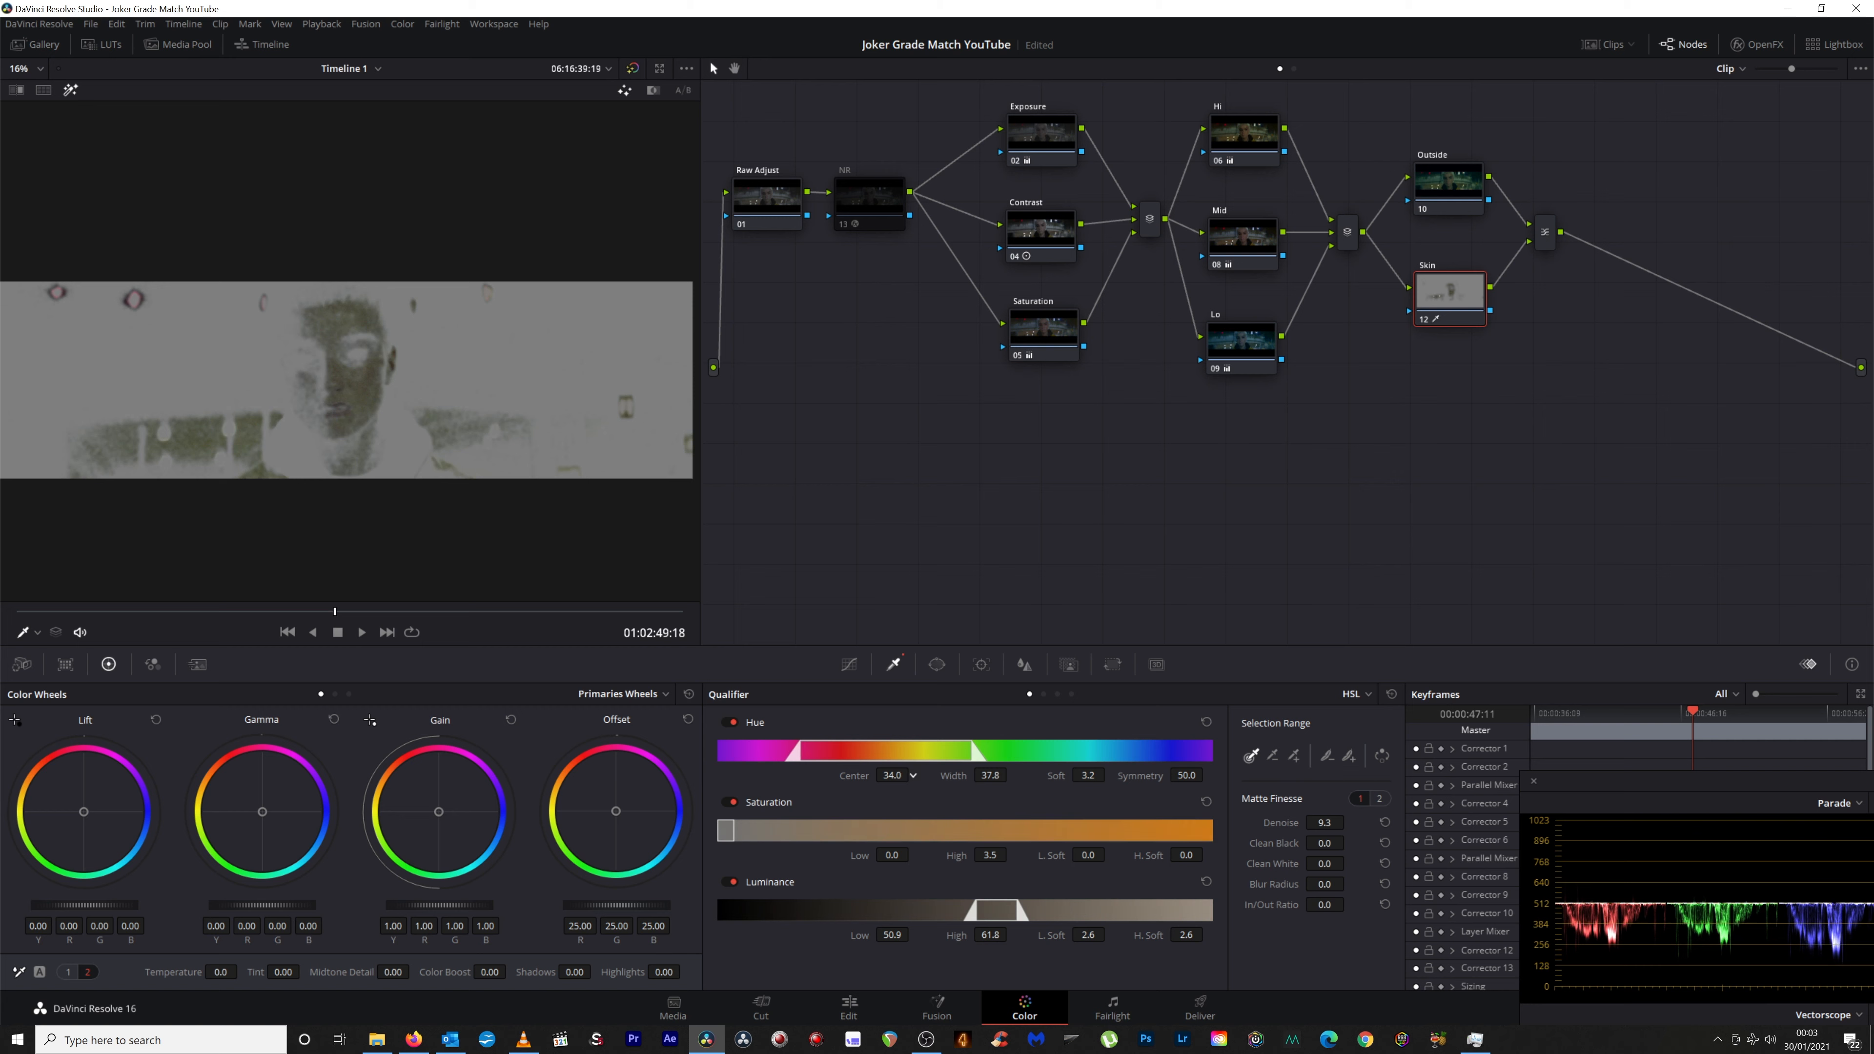
# Refine the skin key to saturation high 2.5, luminance 52.9 to 56.7, softness 3.5 and 2.8, blur radius 3.2, and turn off the highlight view.
pyautogui.moveTo(911, 934); pyautogui.dragTo(995, 854)
pyautogui.moveTo(994, 934); pyautogui.dragTo(1011, 934)
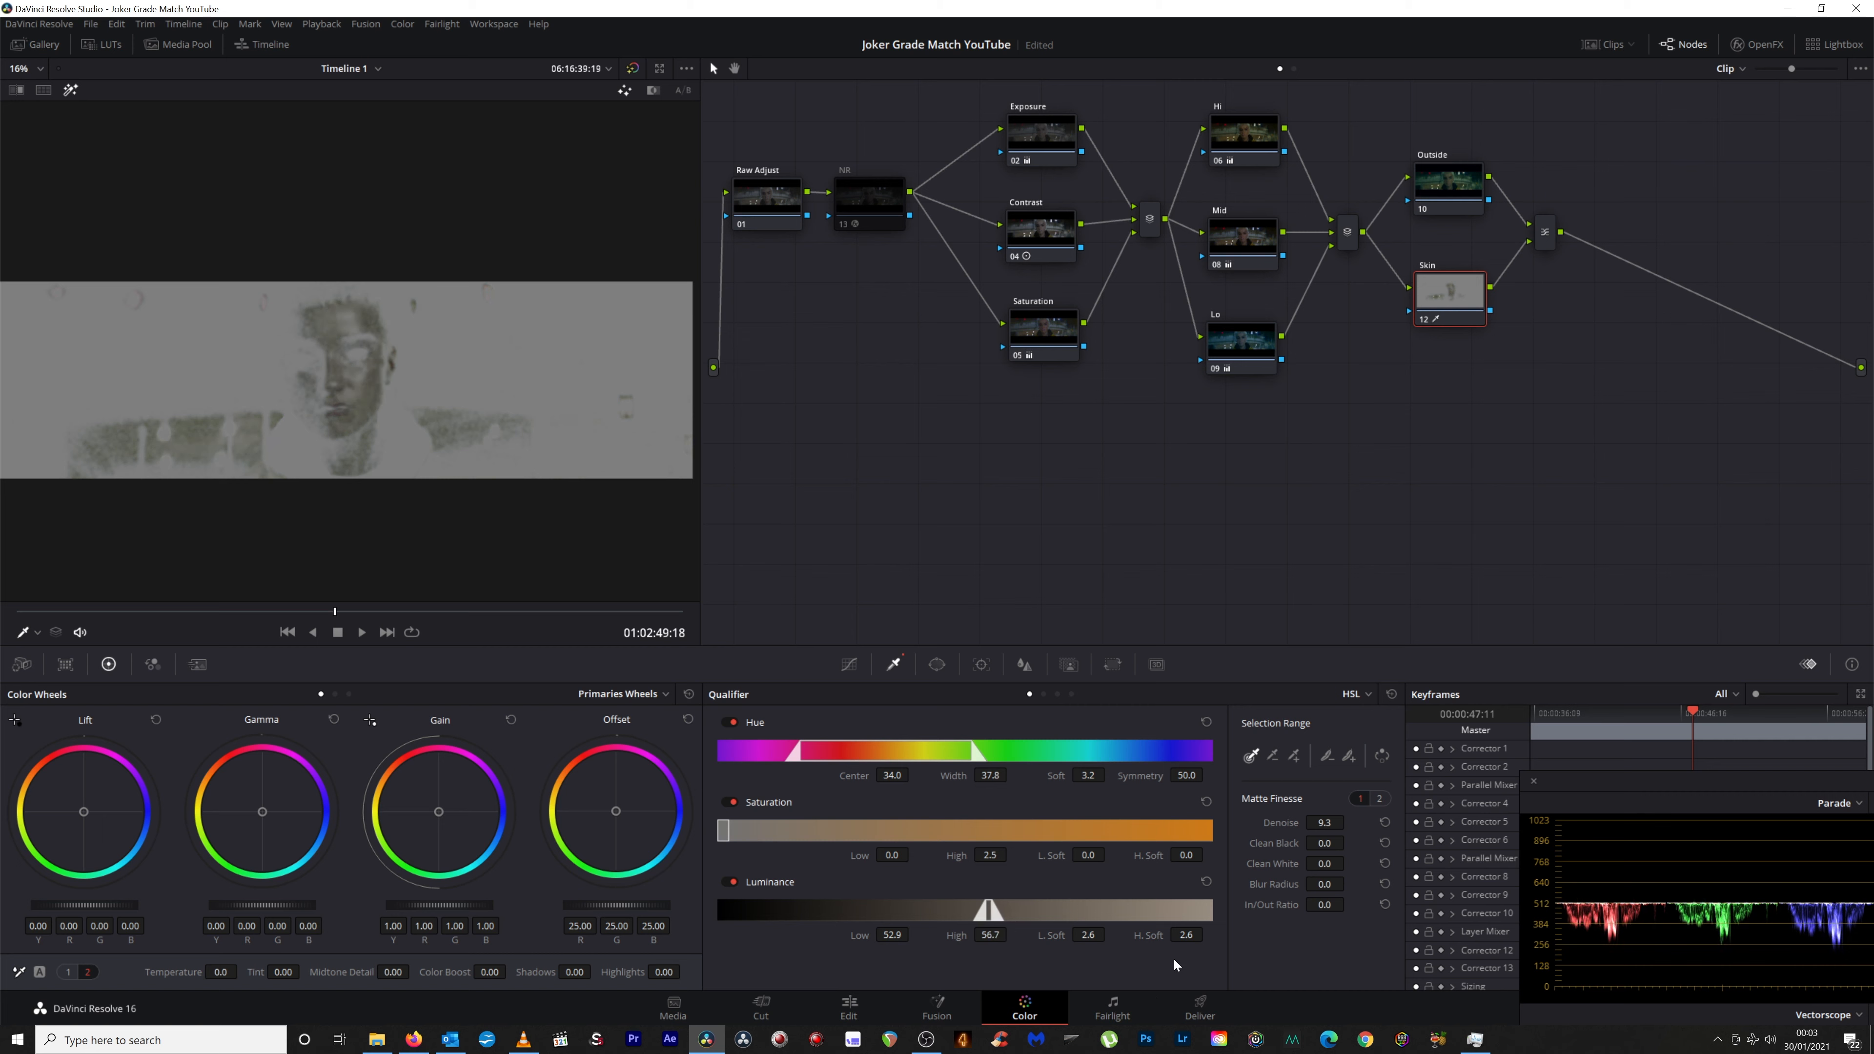
pyautogui.moveTo(1087, 936); pyautogui.dragTo(1177, 935)
pyautogui.click(74, 93)
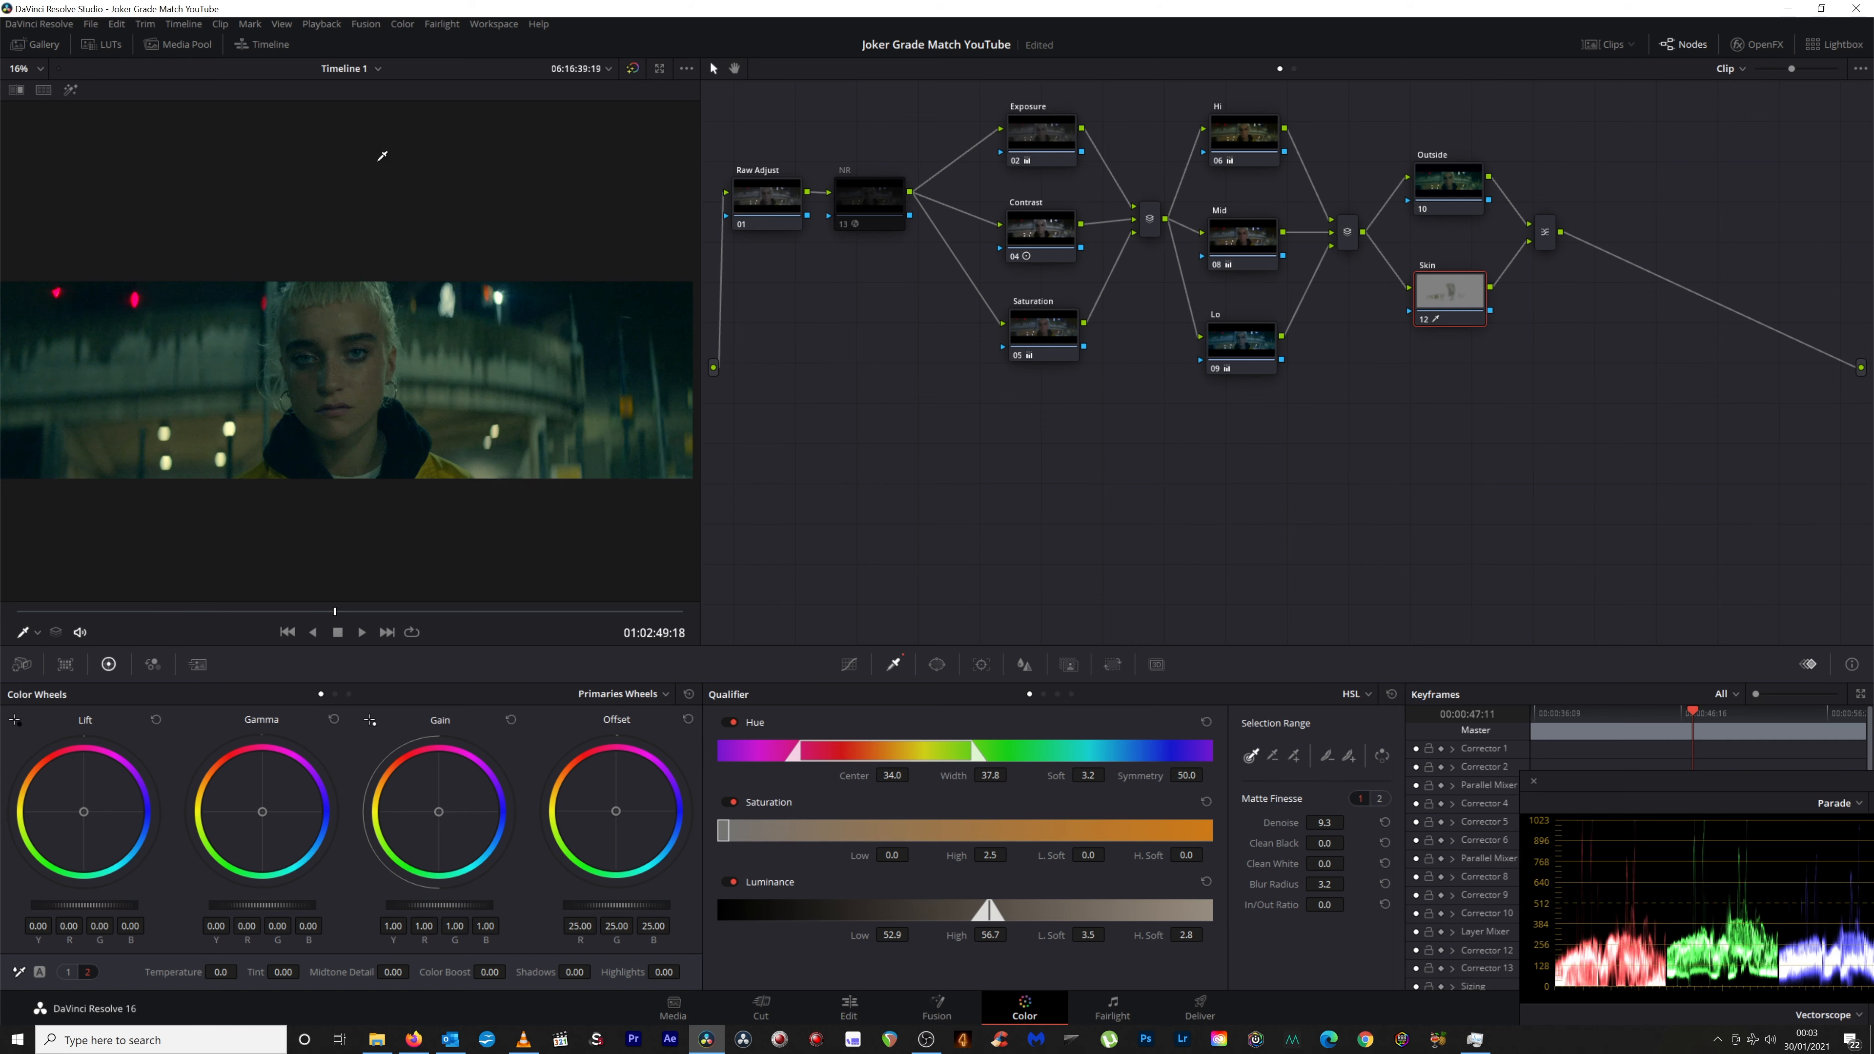
# Warm the Skin node's gamma to red 0.03, green -0.01, blue -0.01 and set its gain to red 0.97, green 1.01, blue 0.96.
pyautogui.scroll(6, 399, 384)
pyautogui.scroll(2, 399, 385)
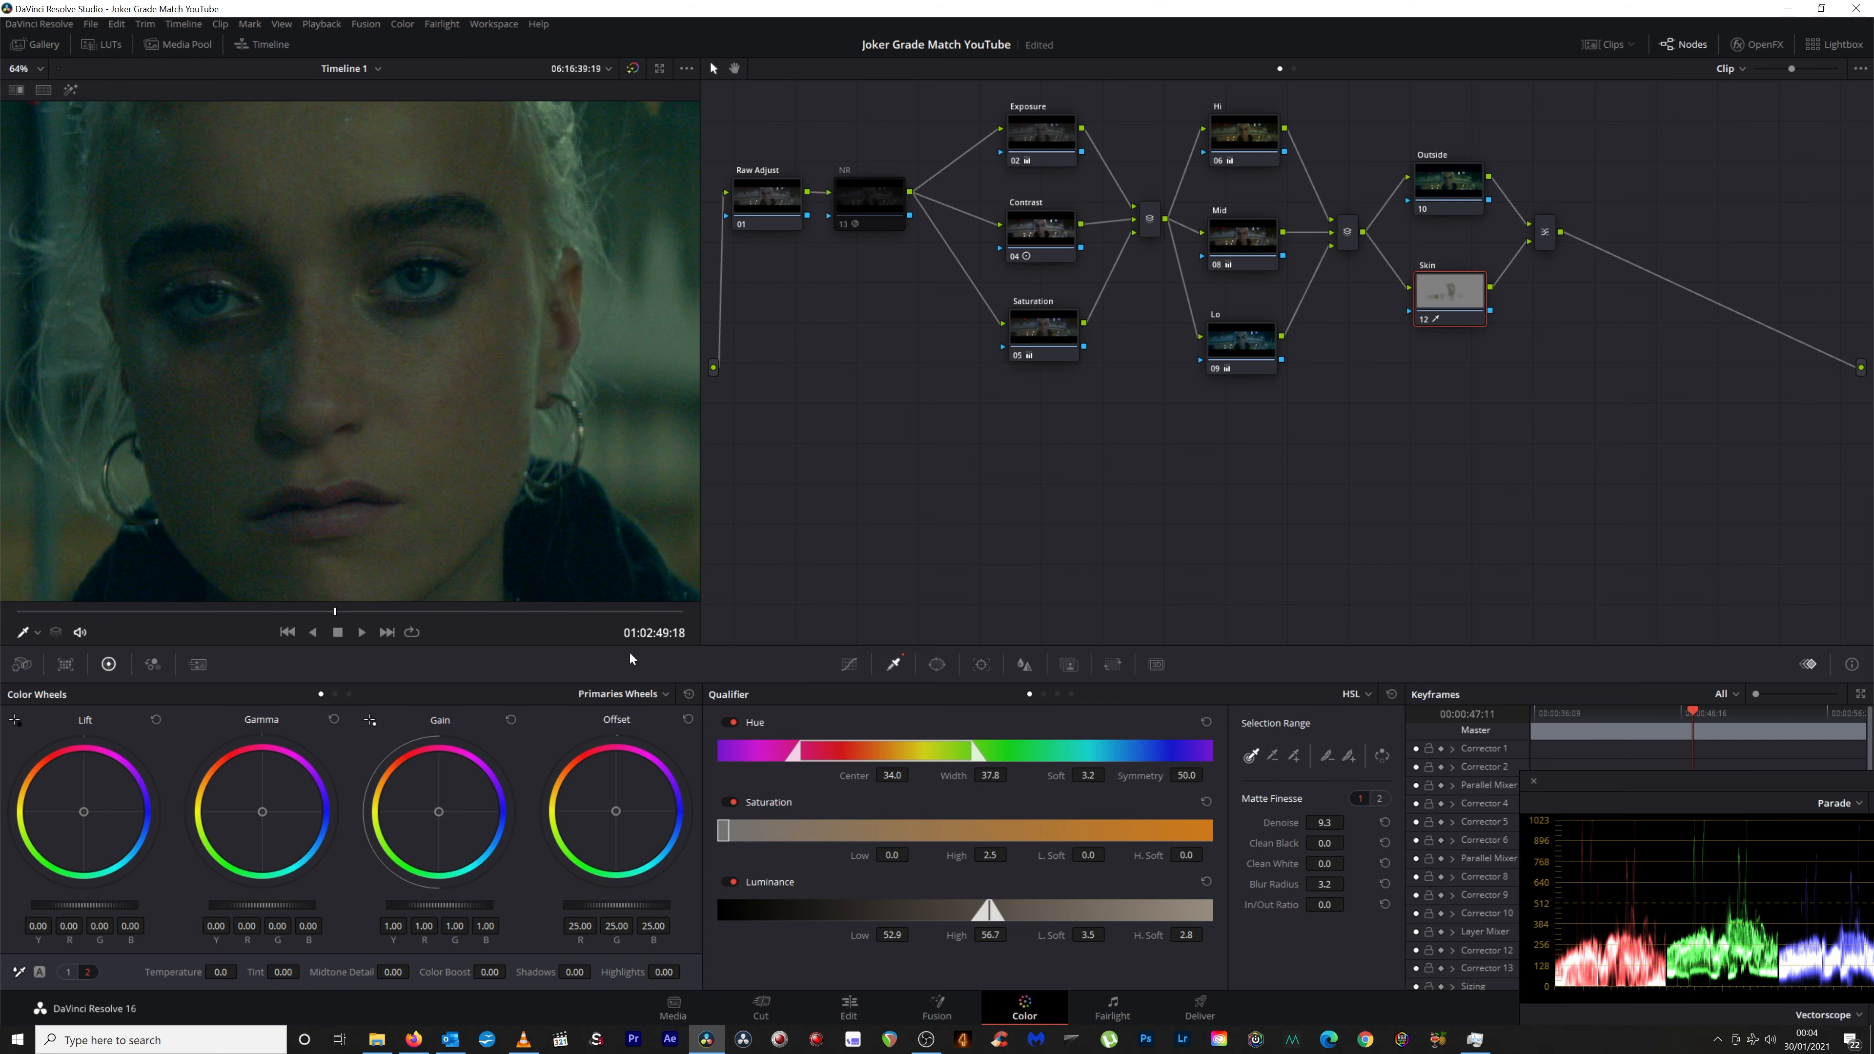
pyautogui.moveTo(264, 812); pyautogui.dragTo(260, 807)
pyautogui.moveTo(257, 806); pyautogui.dragTo(258, 804)
pyautogui.moveTo(438, 811); pyautogui.dragTo(440, 811)
pyautogui.moveTo(439, 812); pyautogui.dragTo(437, 812)
pyautogui.click(843, 224)
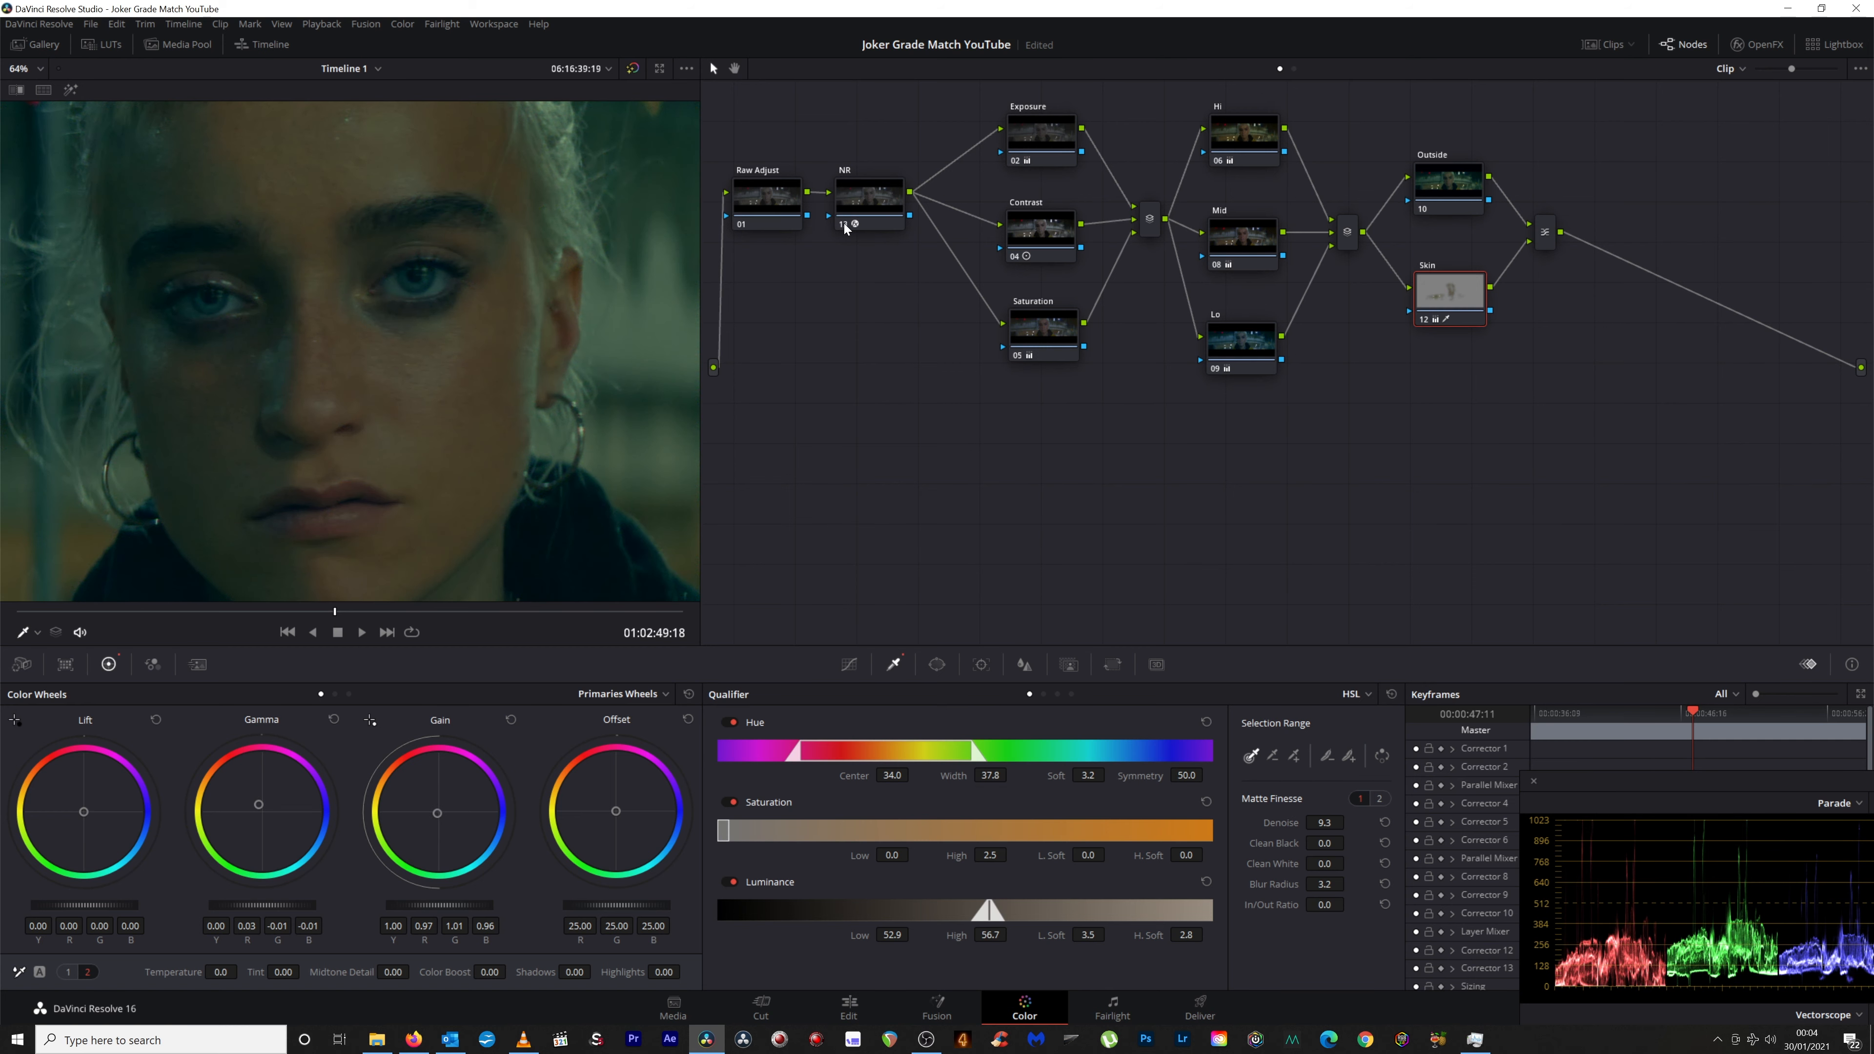
pyautogui.click(843, 224)
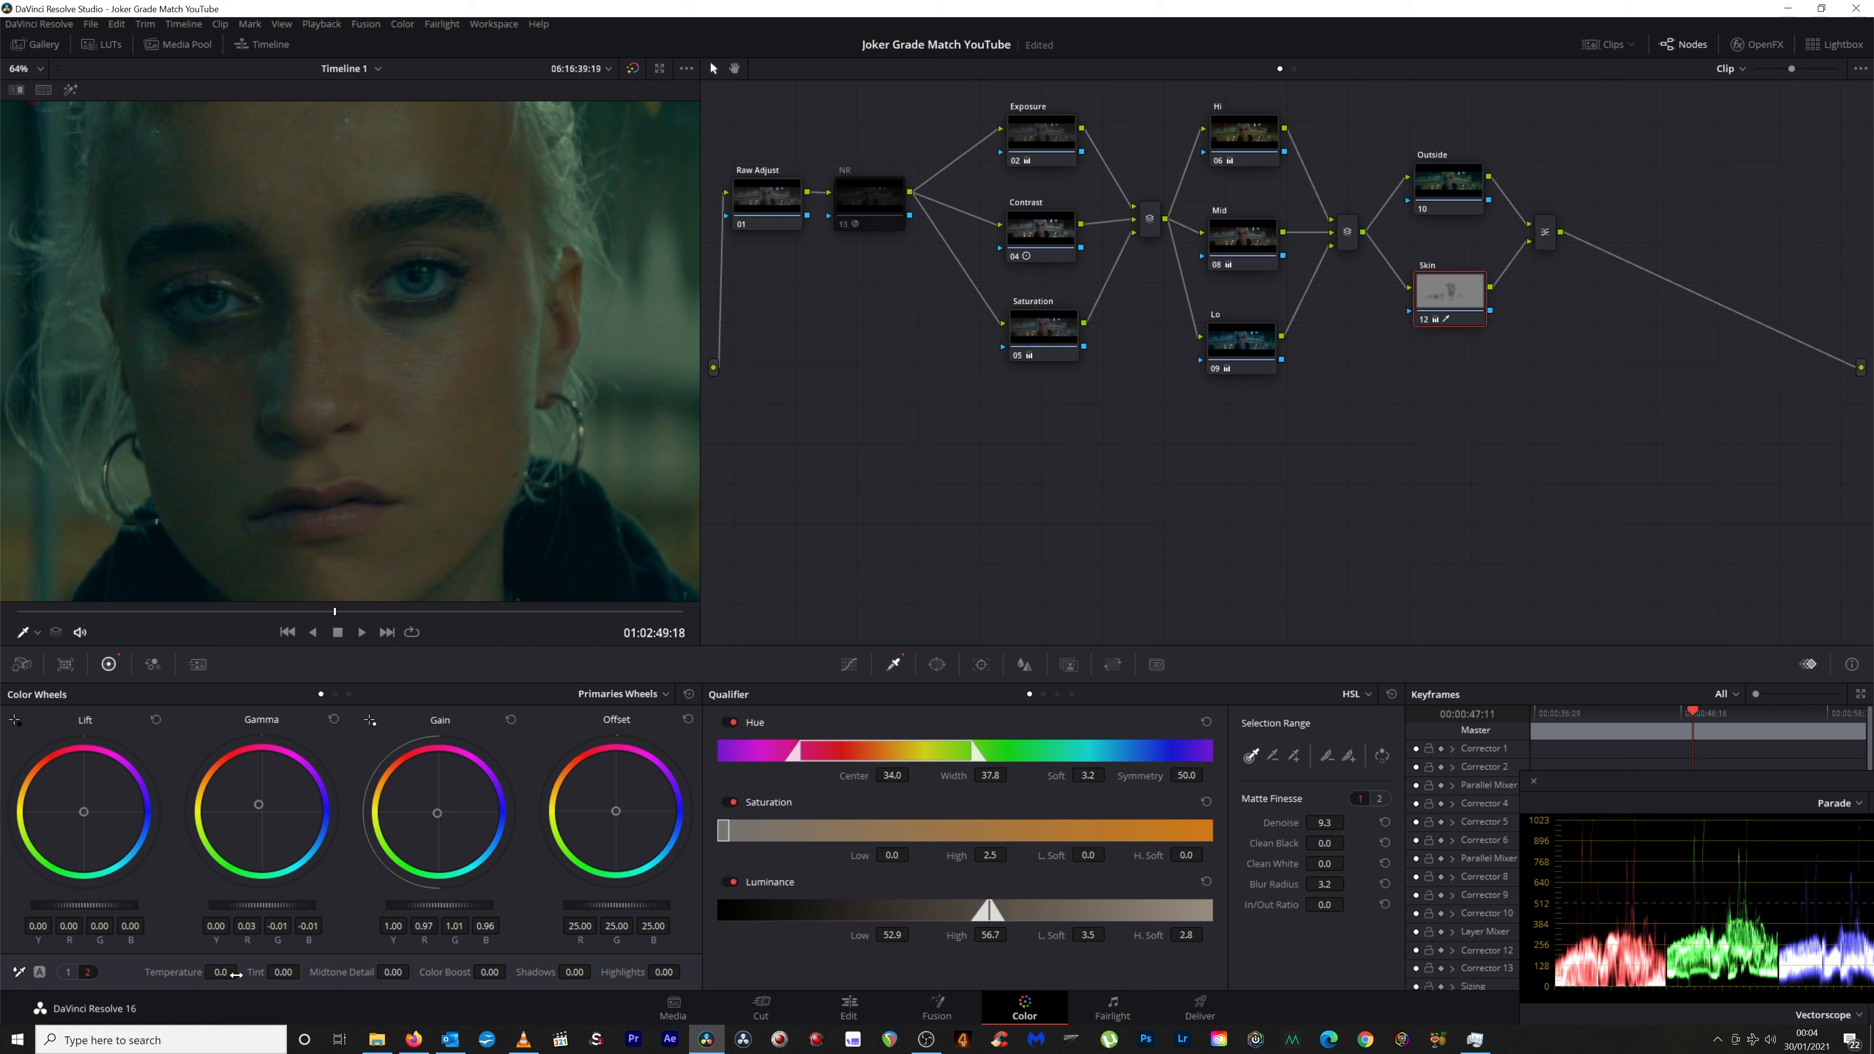
# Reduce the Skin node's saturation to 35.
pyautogui.click(68, 971)
pyautogui.moveTo(517, 972); pyautogui.dragTo(506, 972)
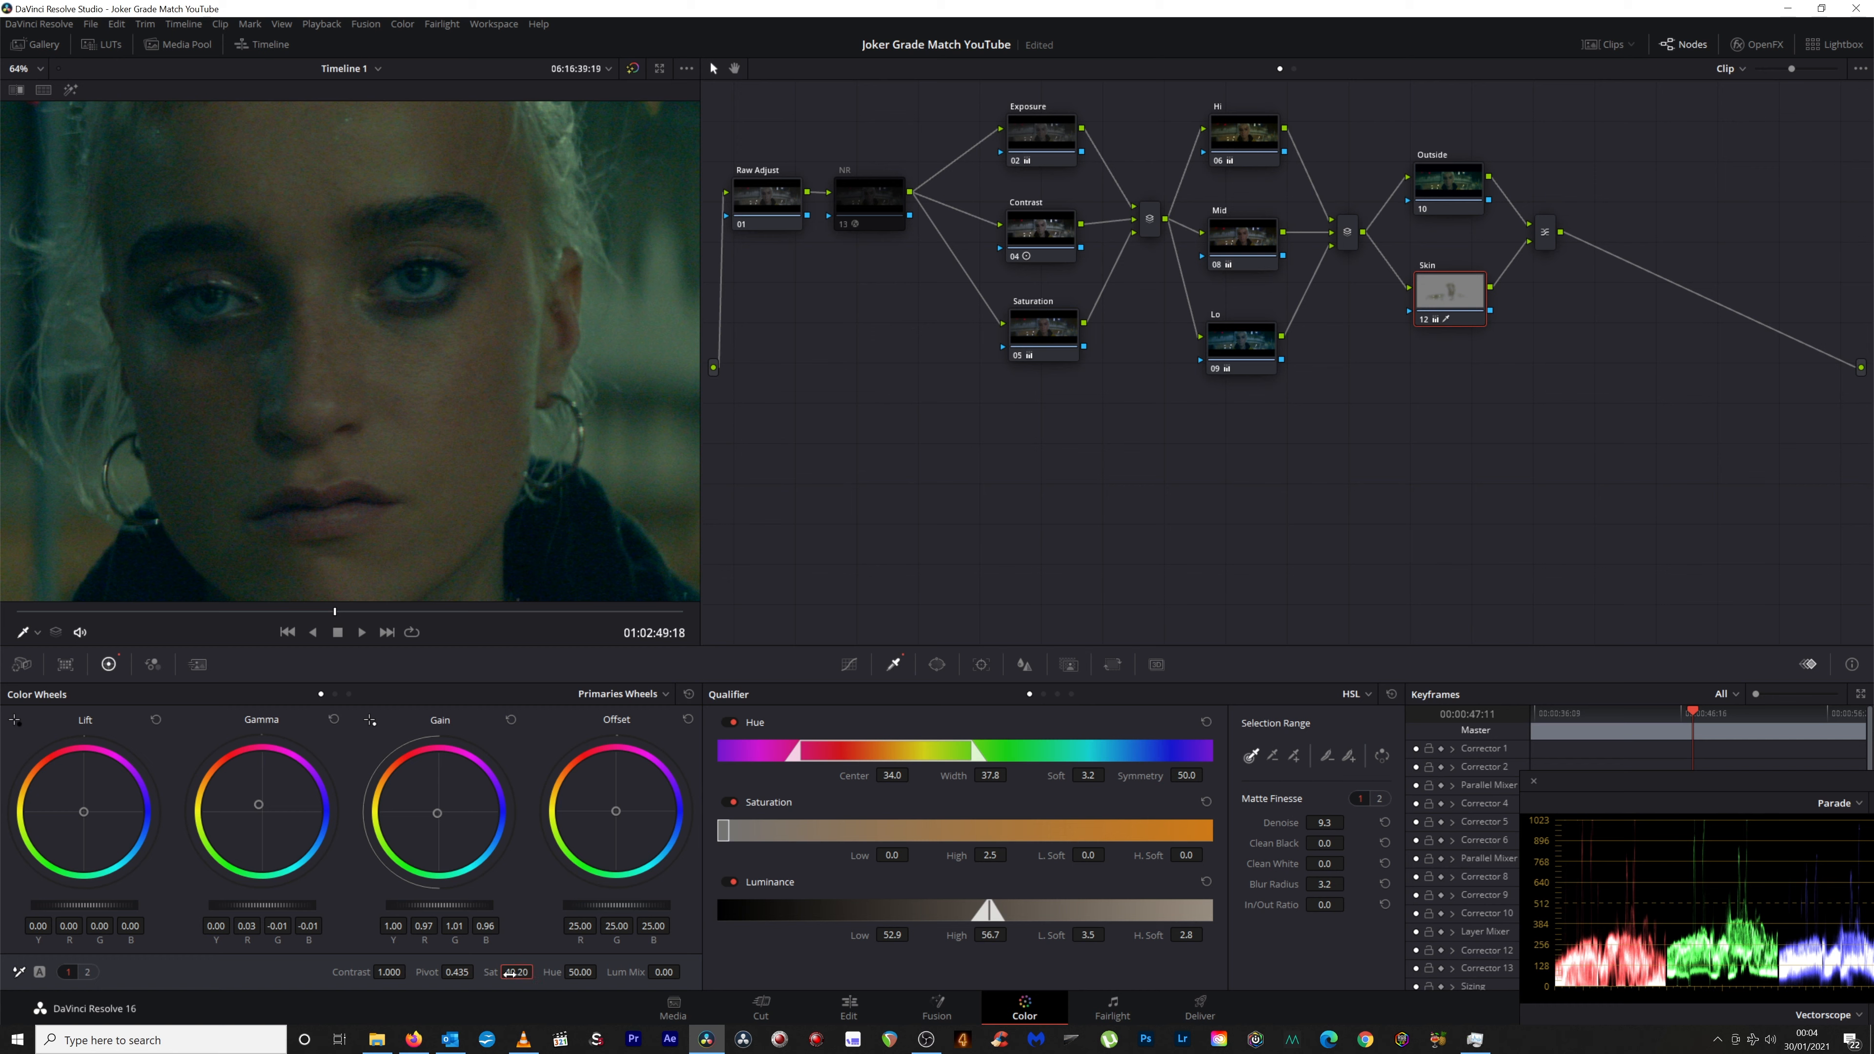
pyautogui.write('35')
pyautogui.press('Return')
# Compare the face with the Skin node on and off while noise reduction is enabled, and disable the NR node again.
pyautogui.click(842, 222)
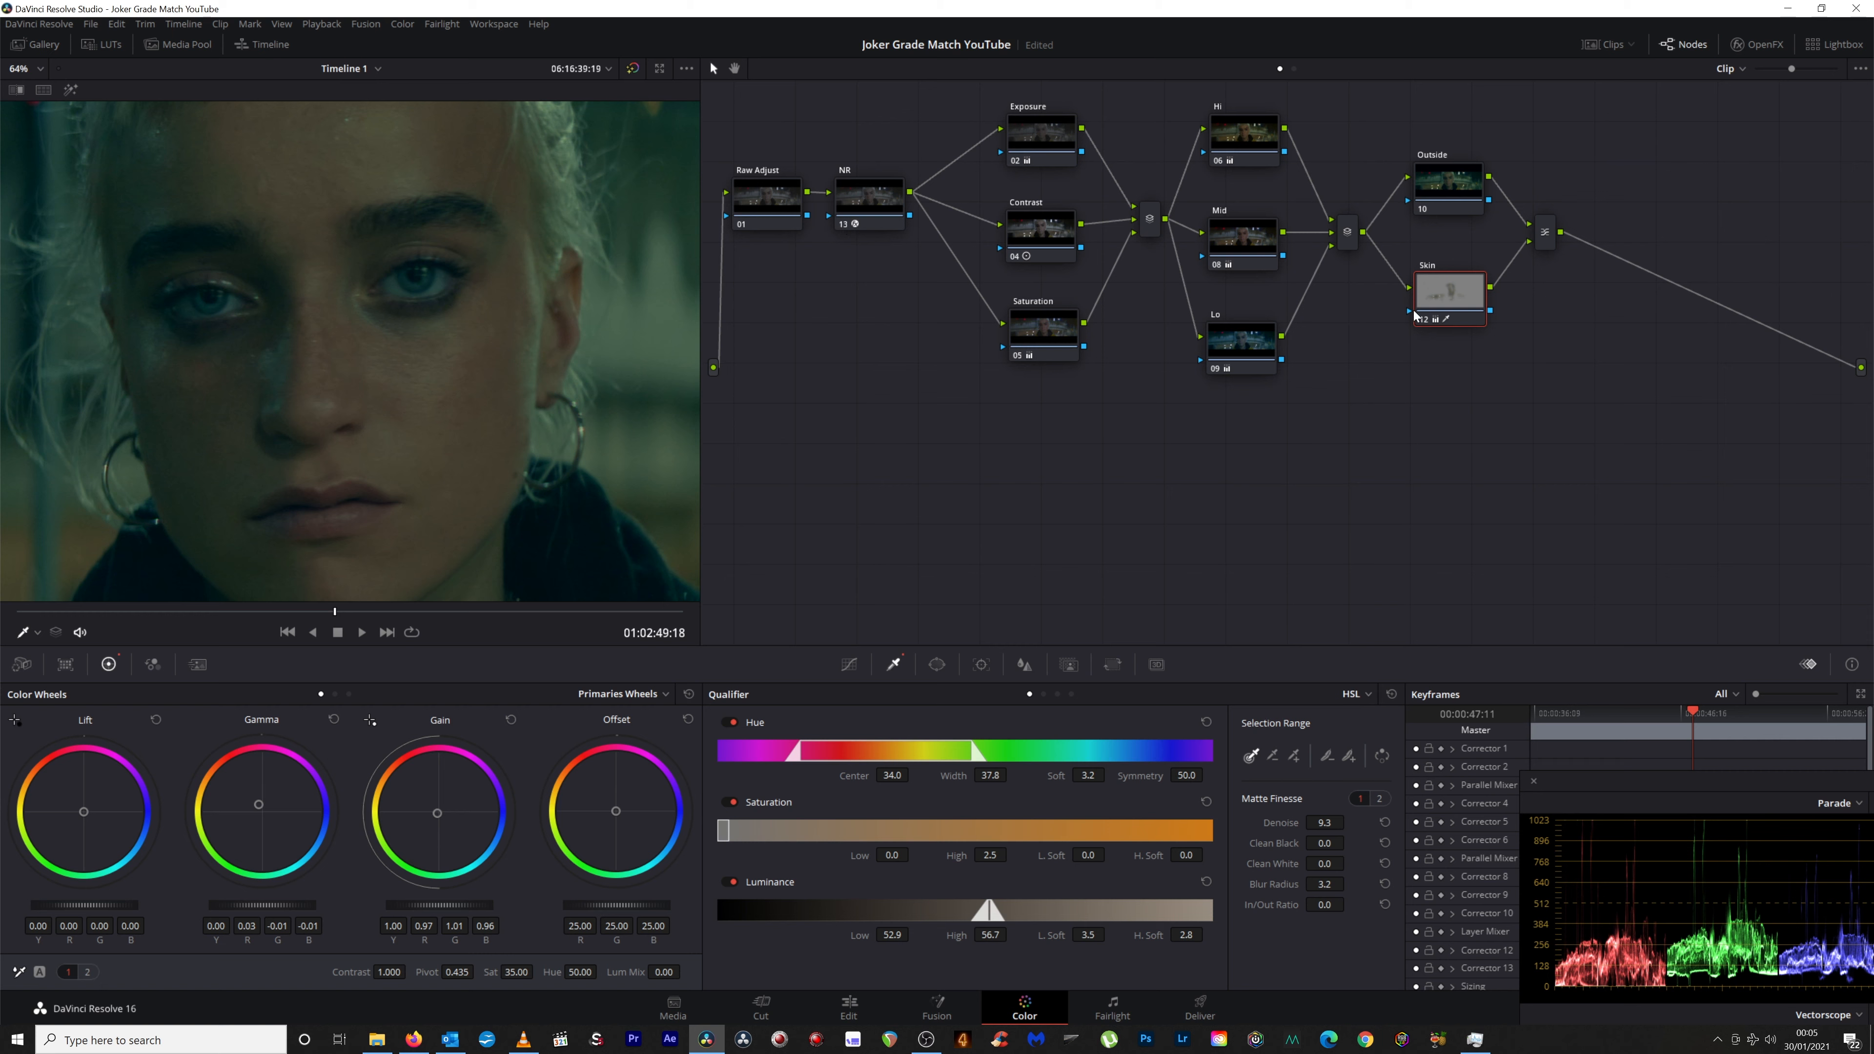
pyautogui.hotkey('ctrl', 'd')
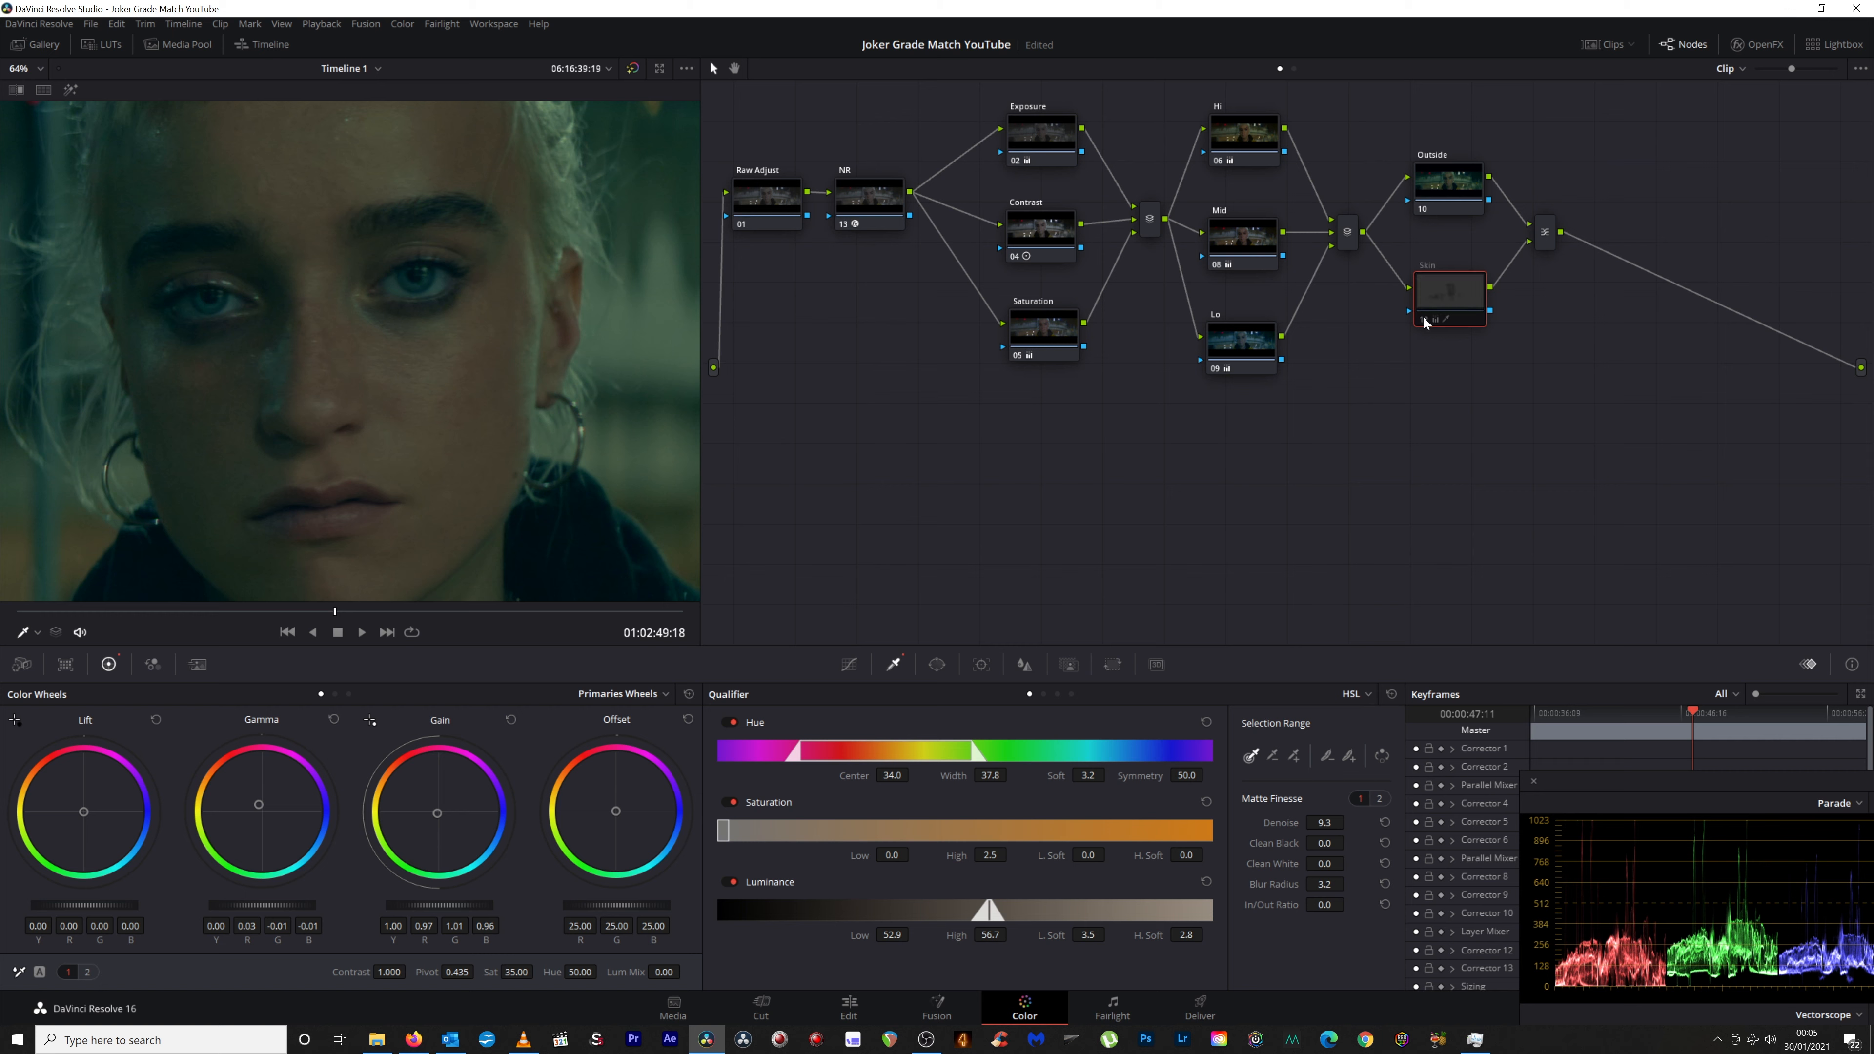
pyautogui.hotkey('ctrl', 'd')
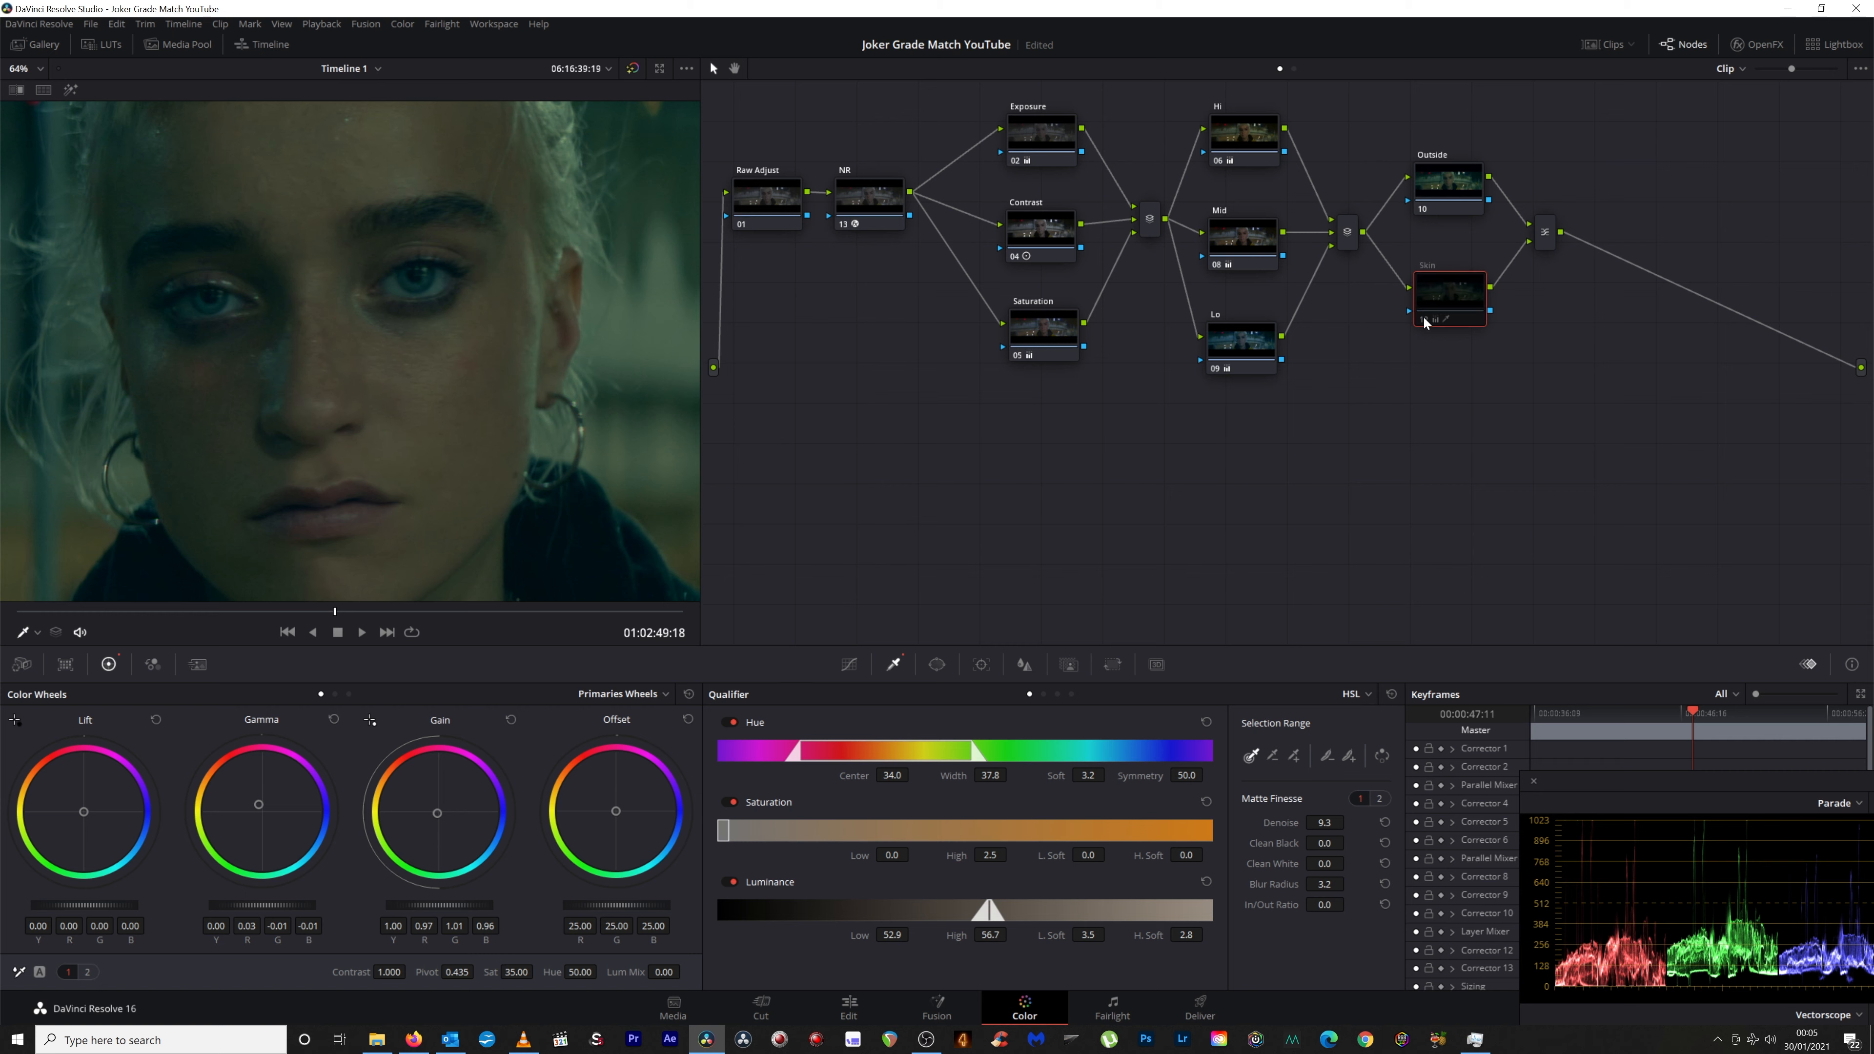
pyautogui.hotkey('ctrl', 'd')
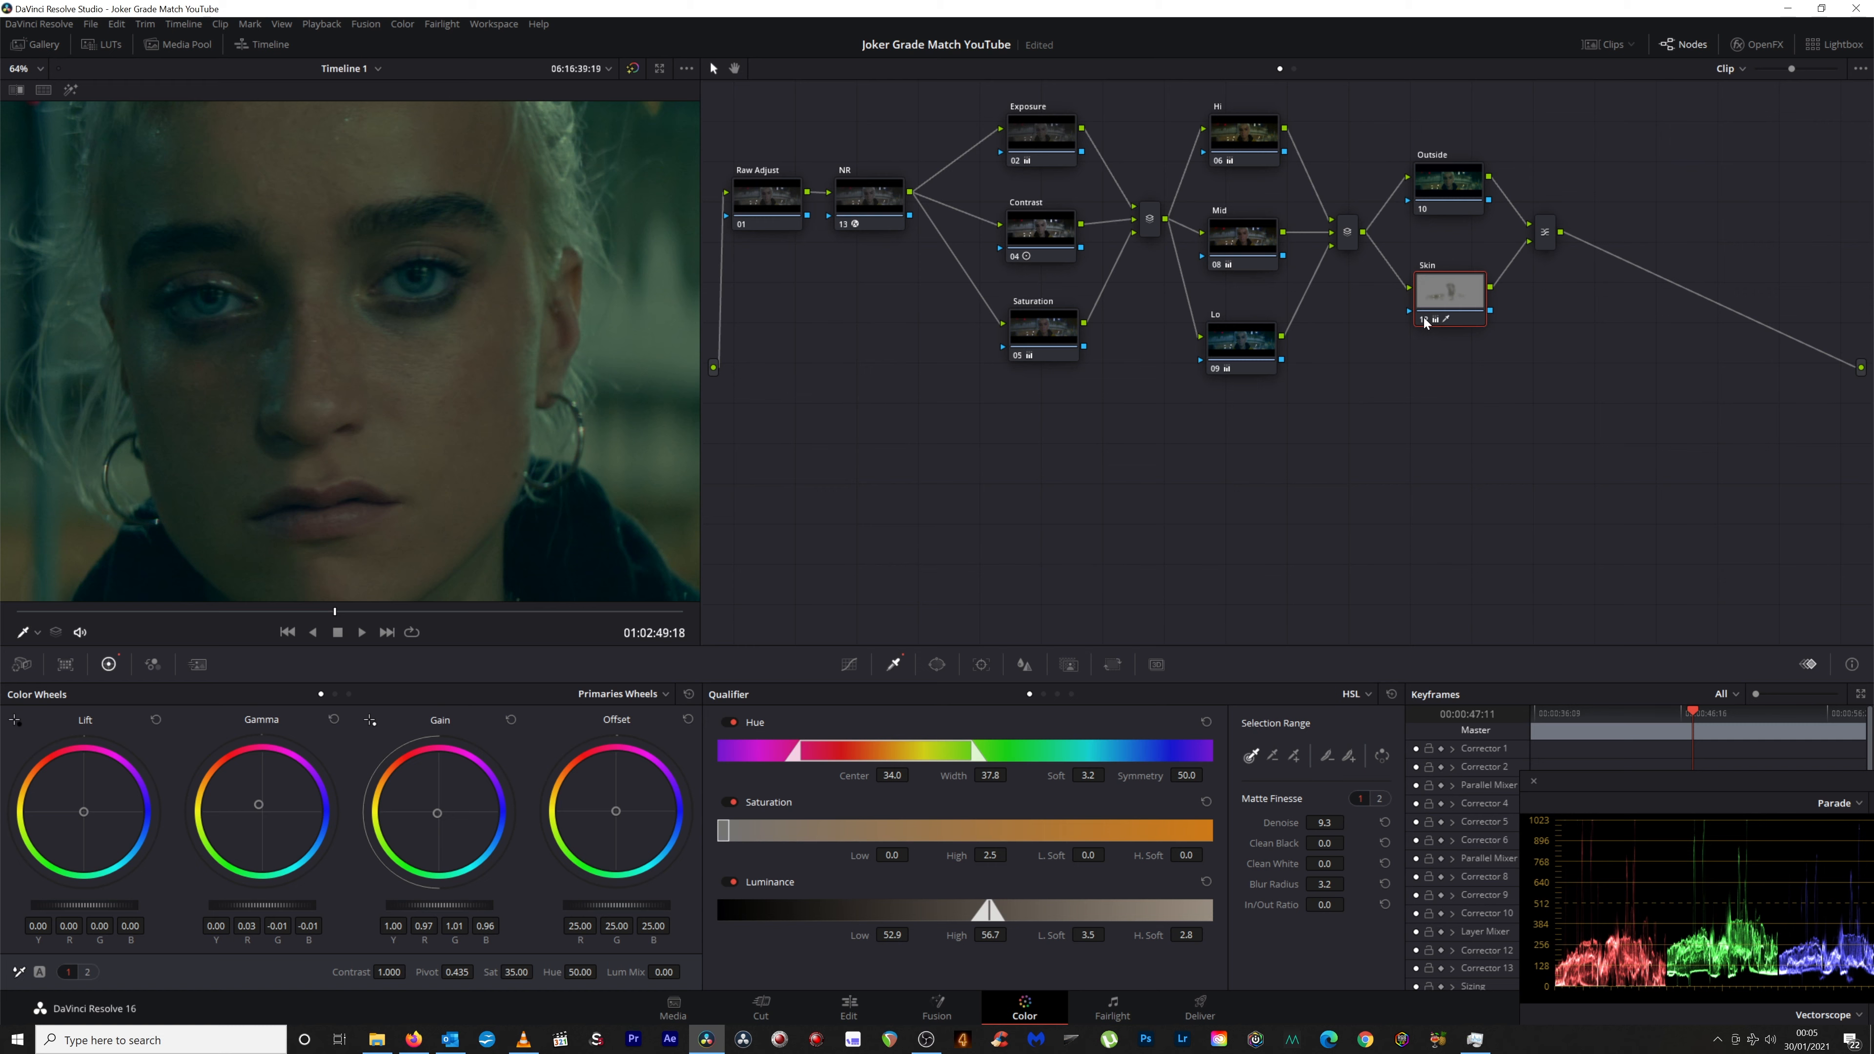
pyautogui.hotkey('ctrl', 'd')
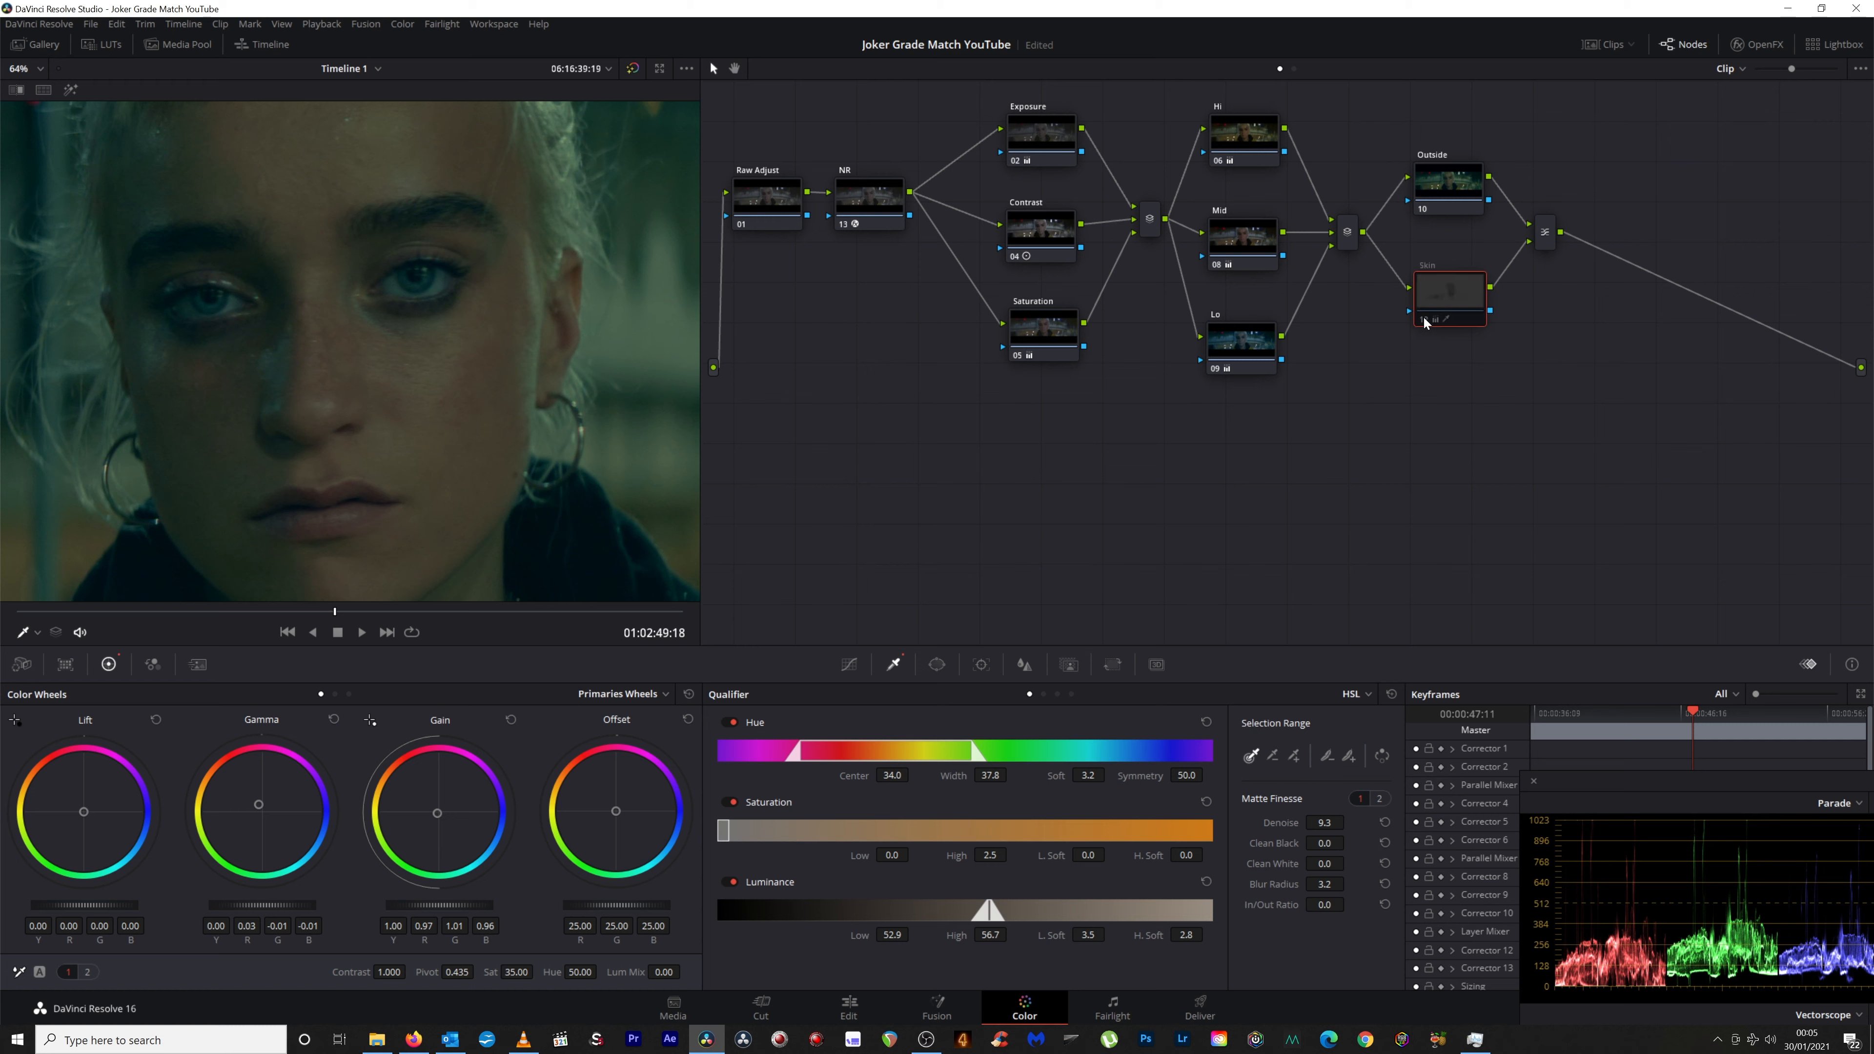
pyautogui.hotkey('ctrl', 'd')
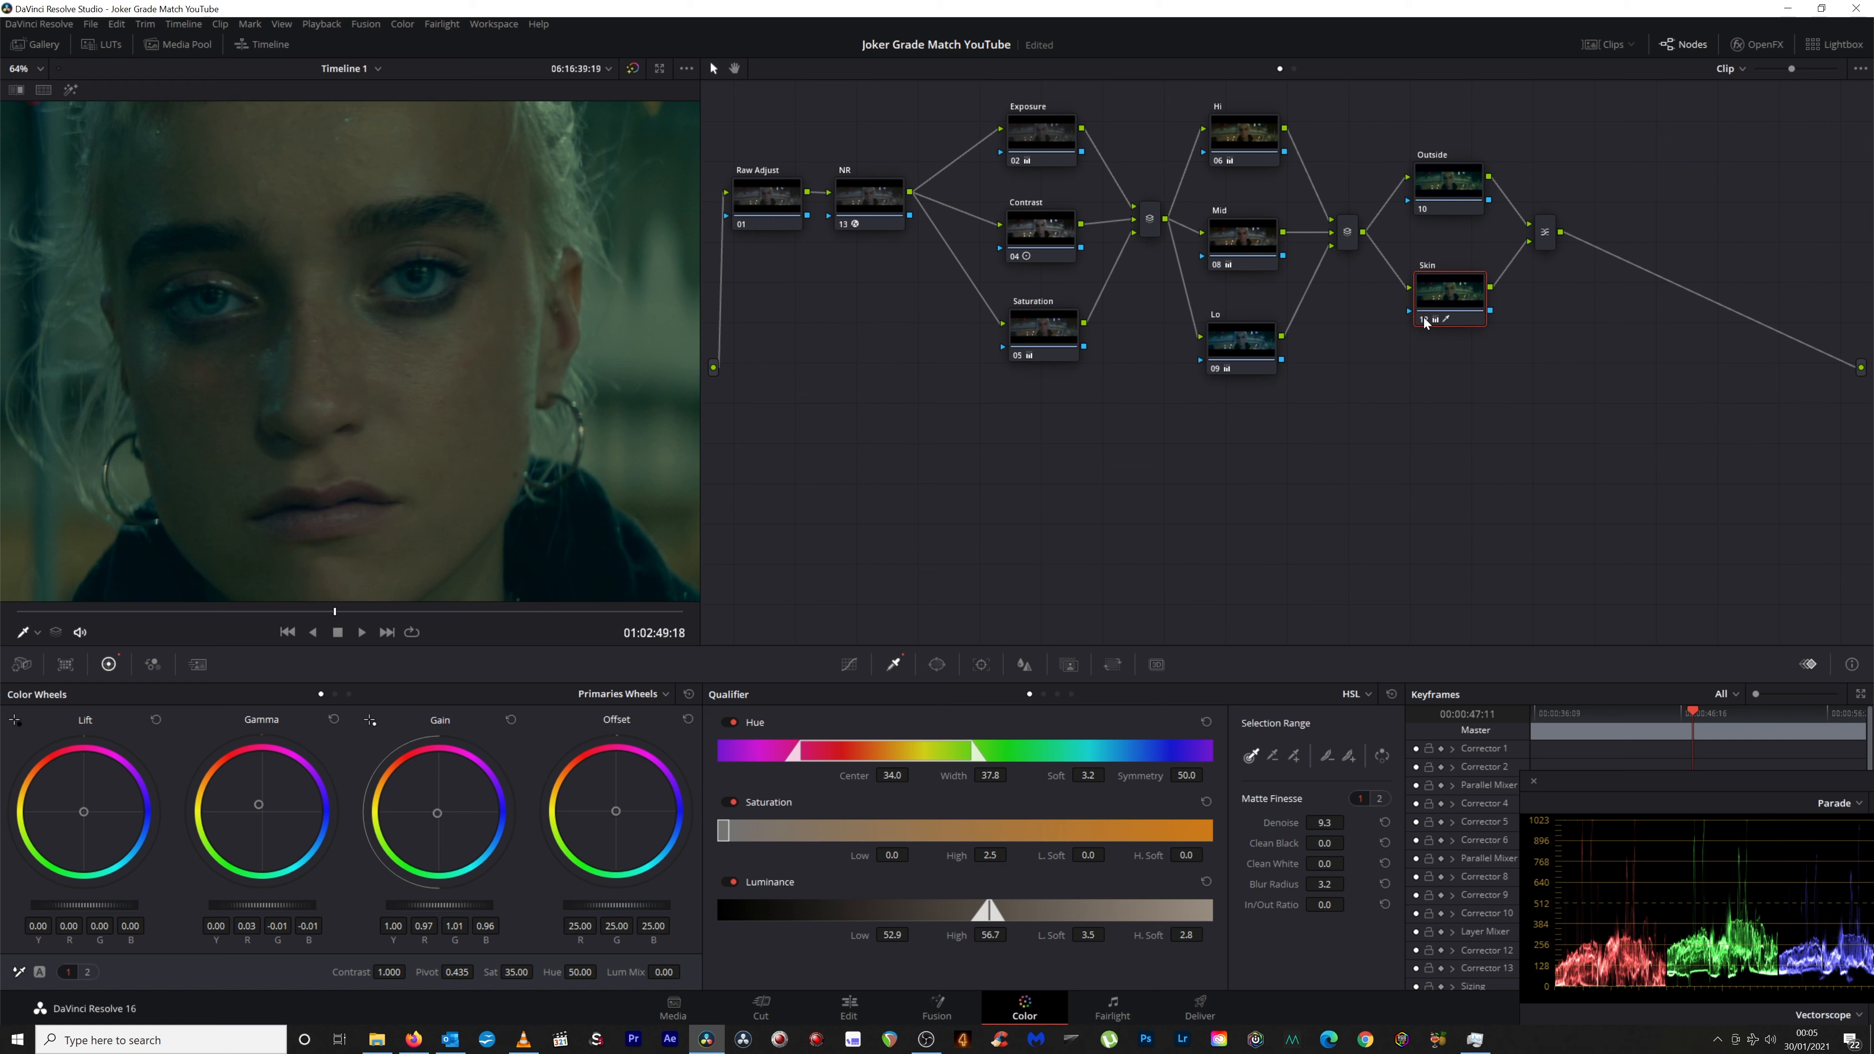
pyautogui.click(845, 226)
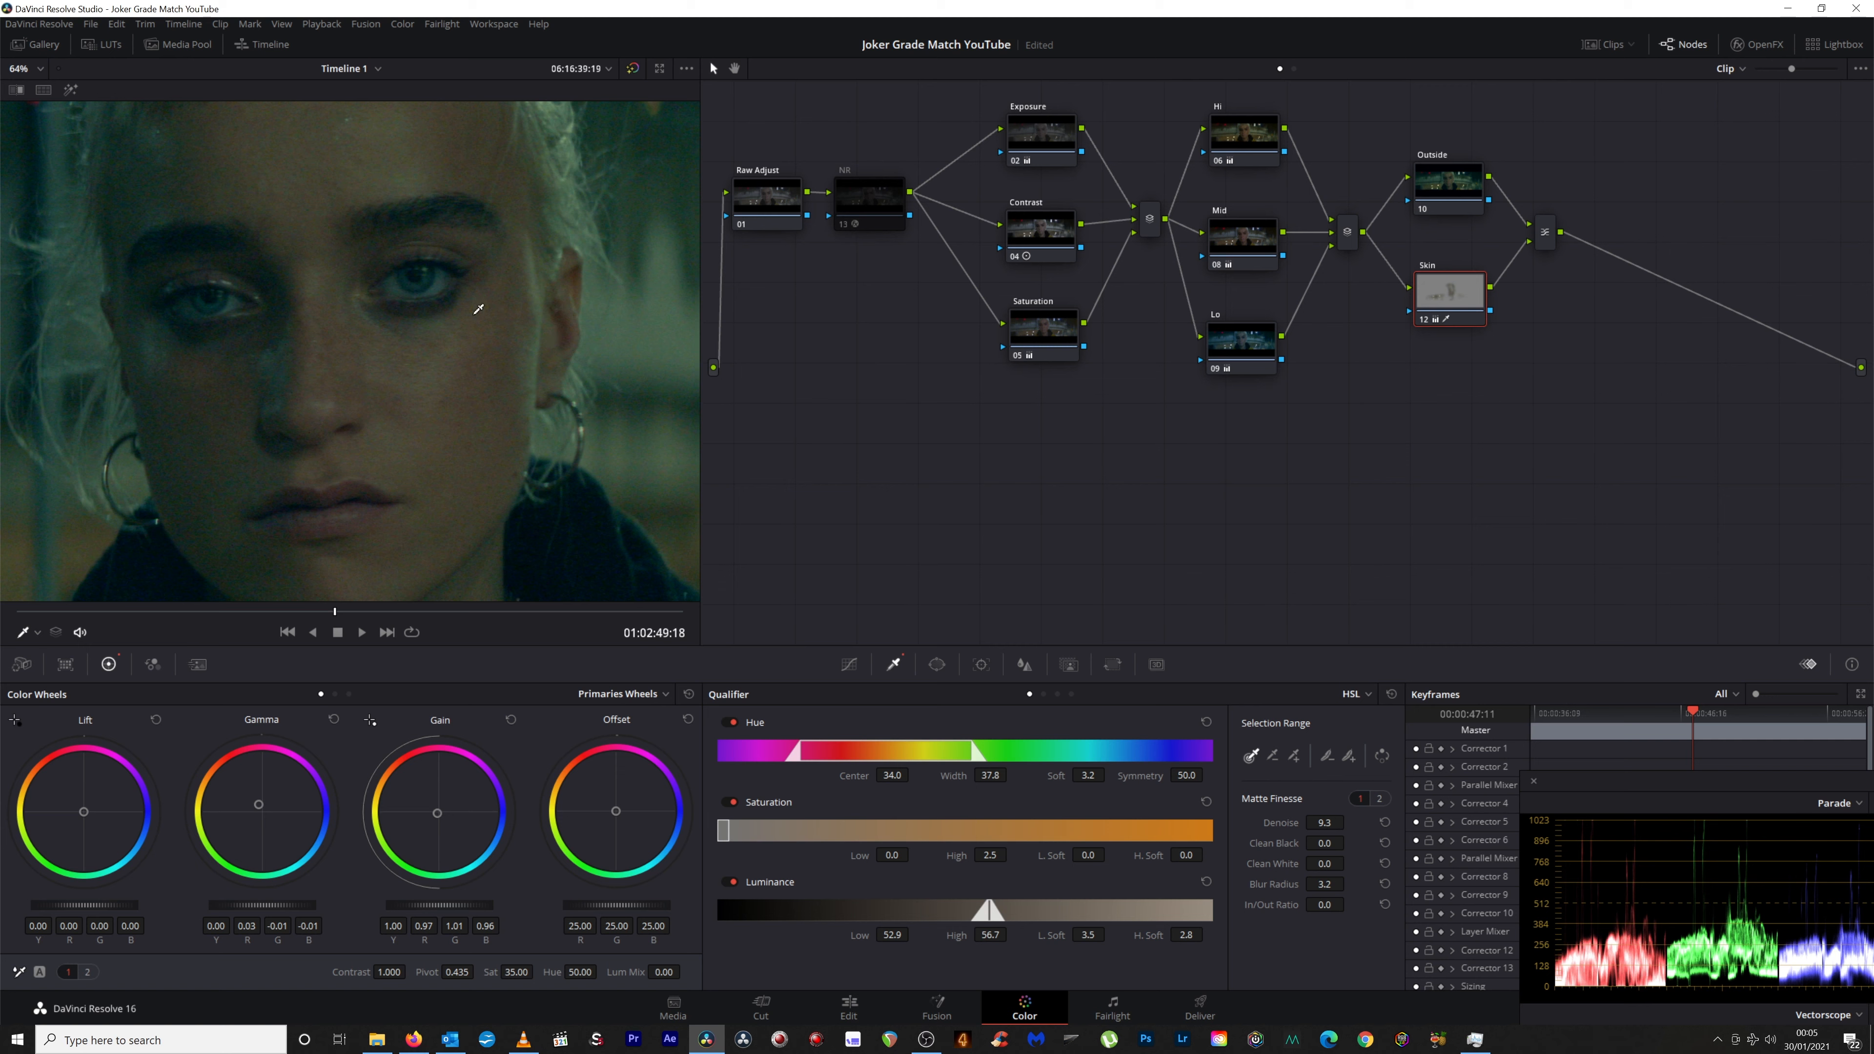
# Push the Outside node's gamma toward teal with red -0.03, green 0.01, blue 0.03.
pyautogui.scroll(-8, 478, 309)
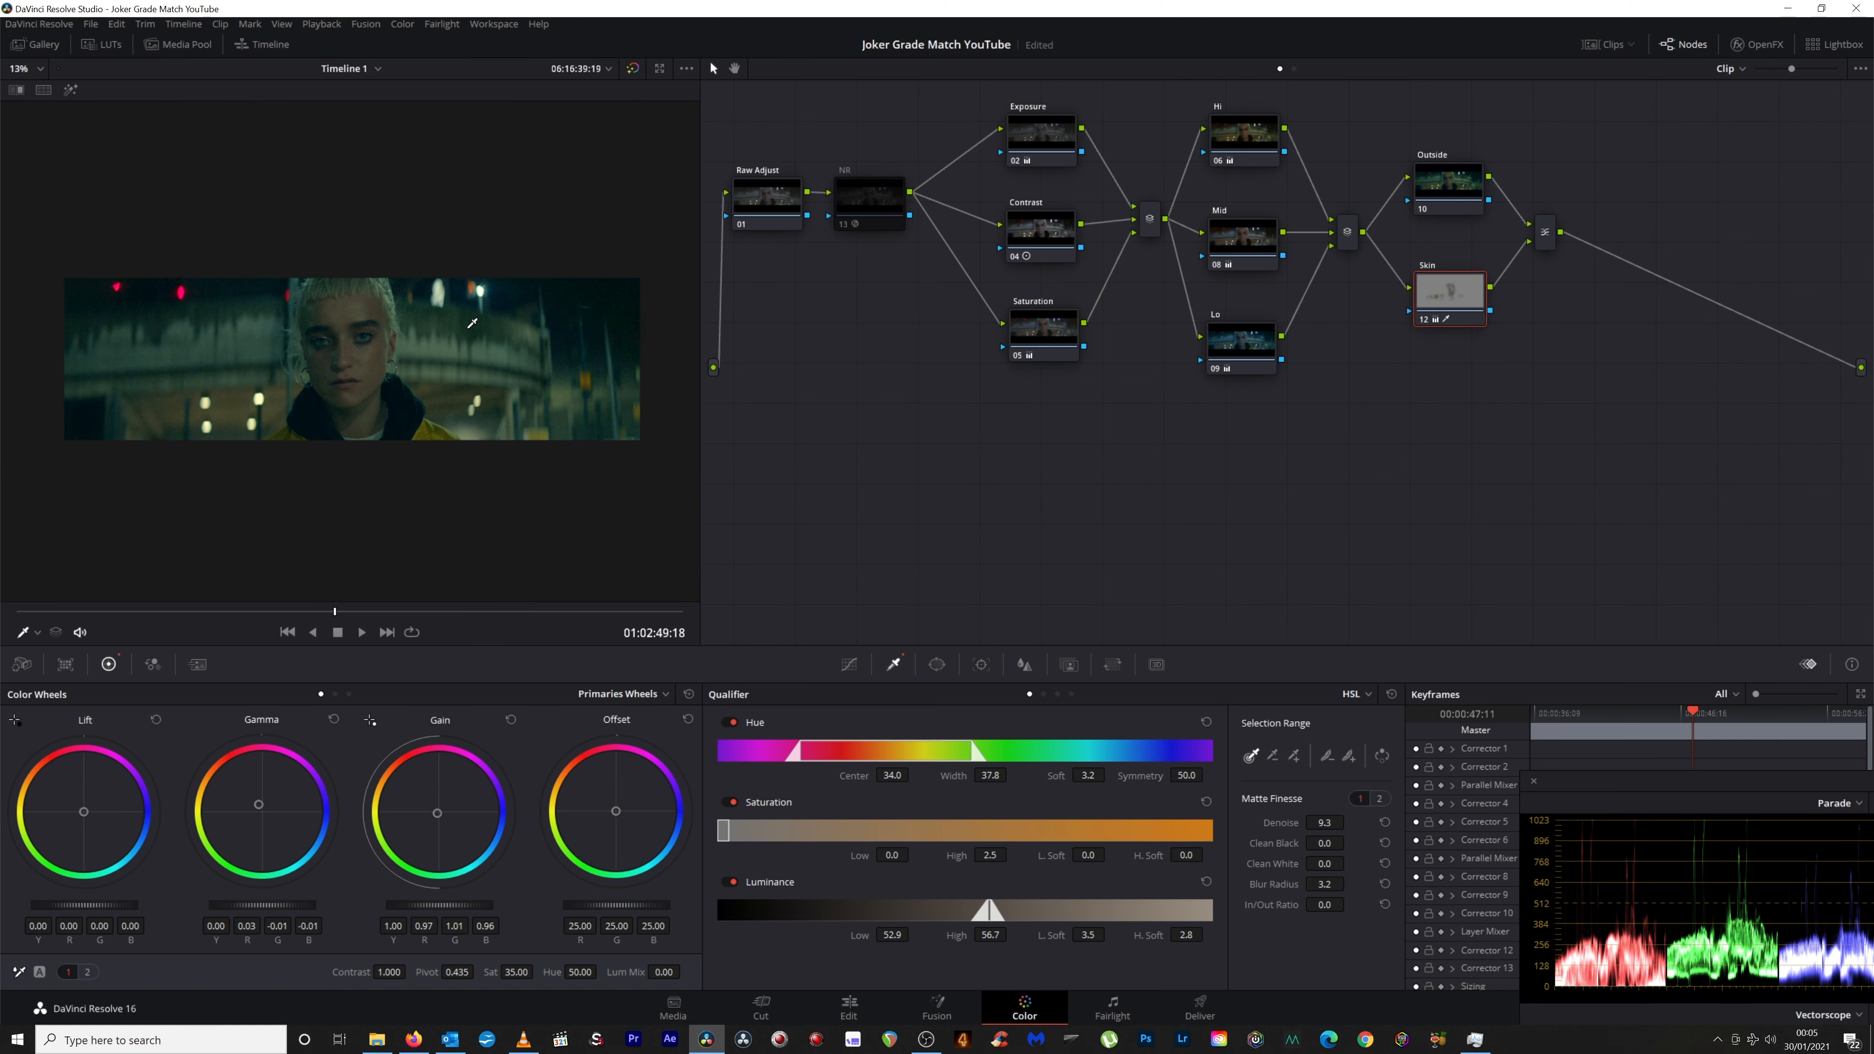
pyautogui.scroll(1, 472, 323)
pyautogui.moveTo(465, 326); pyautogui.dragTo(462, 332)
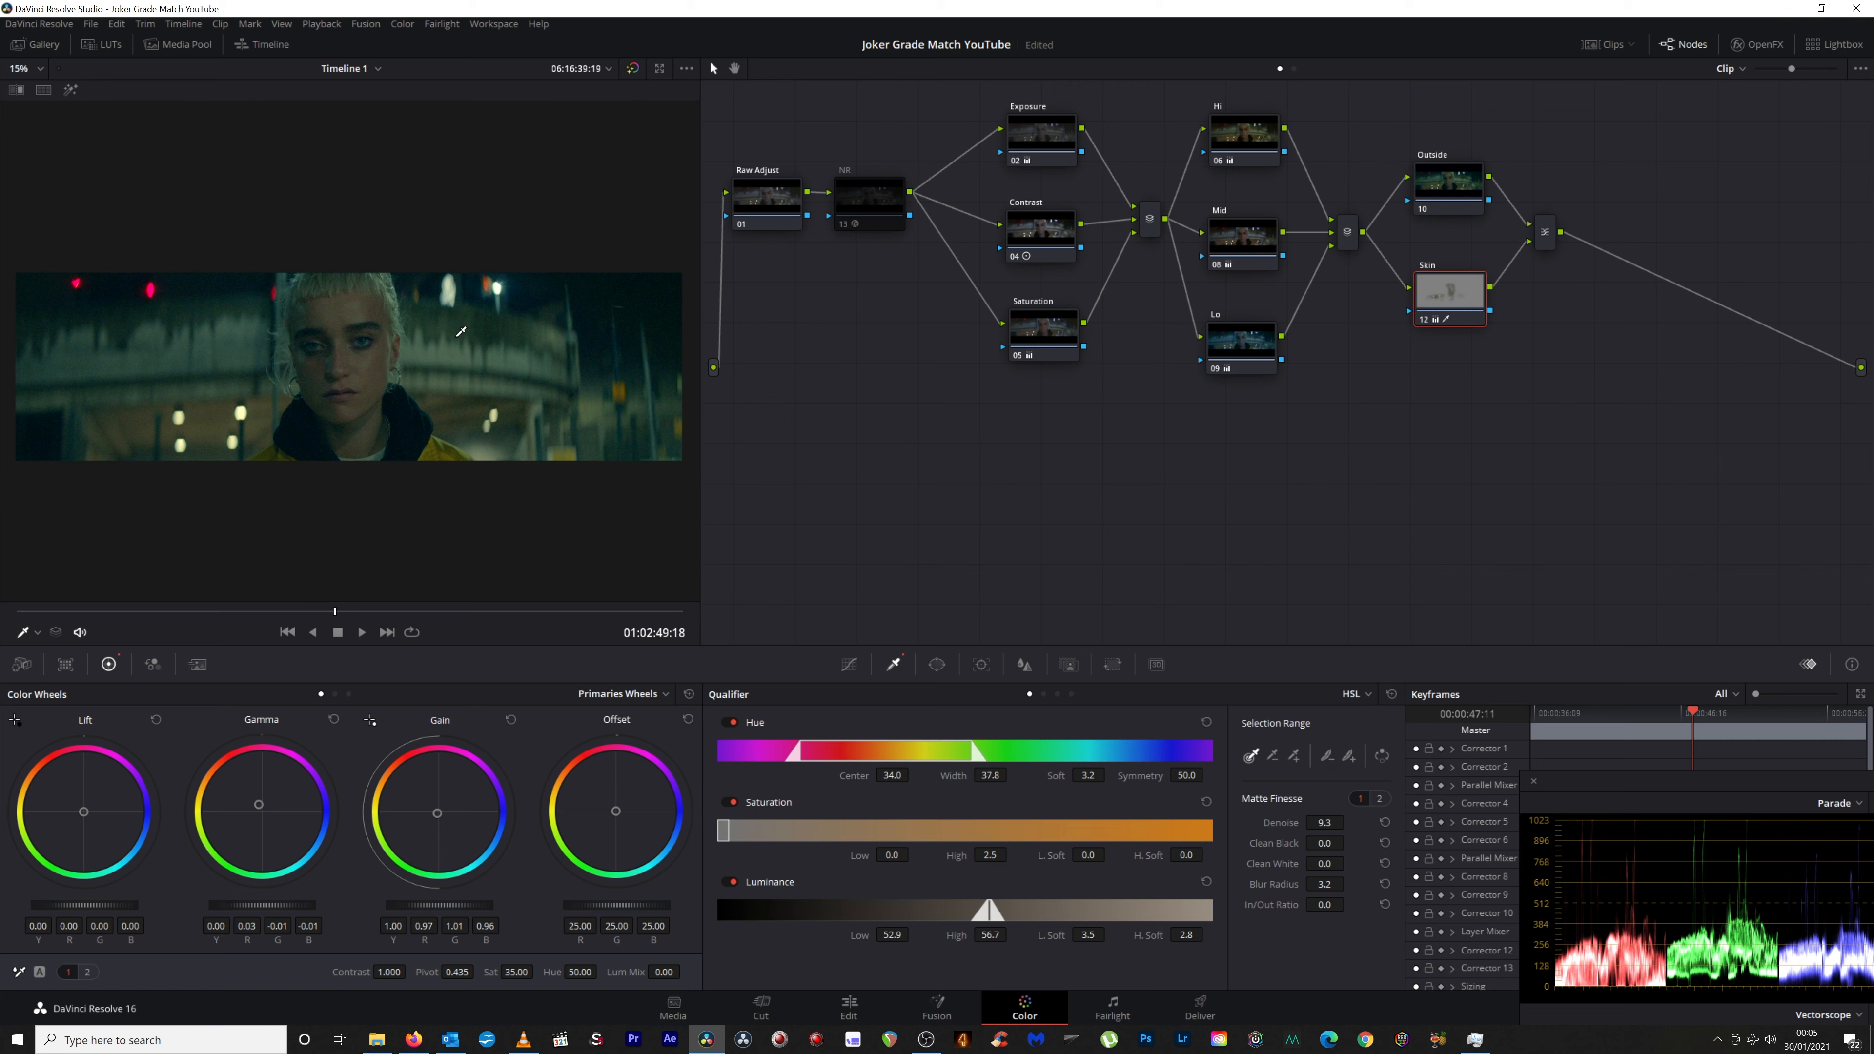
pyautogui.scroll(1, 461, 331)
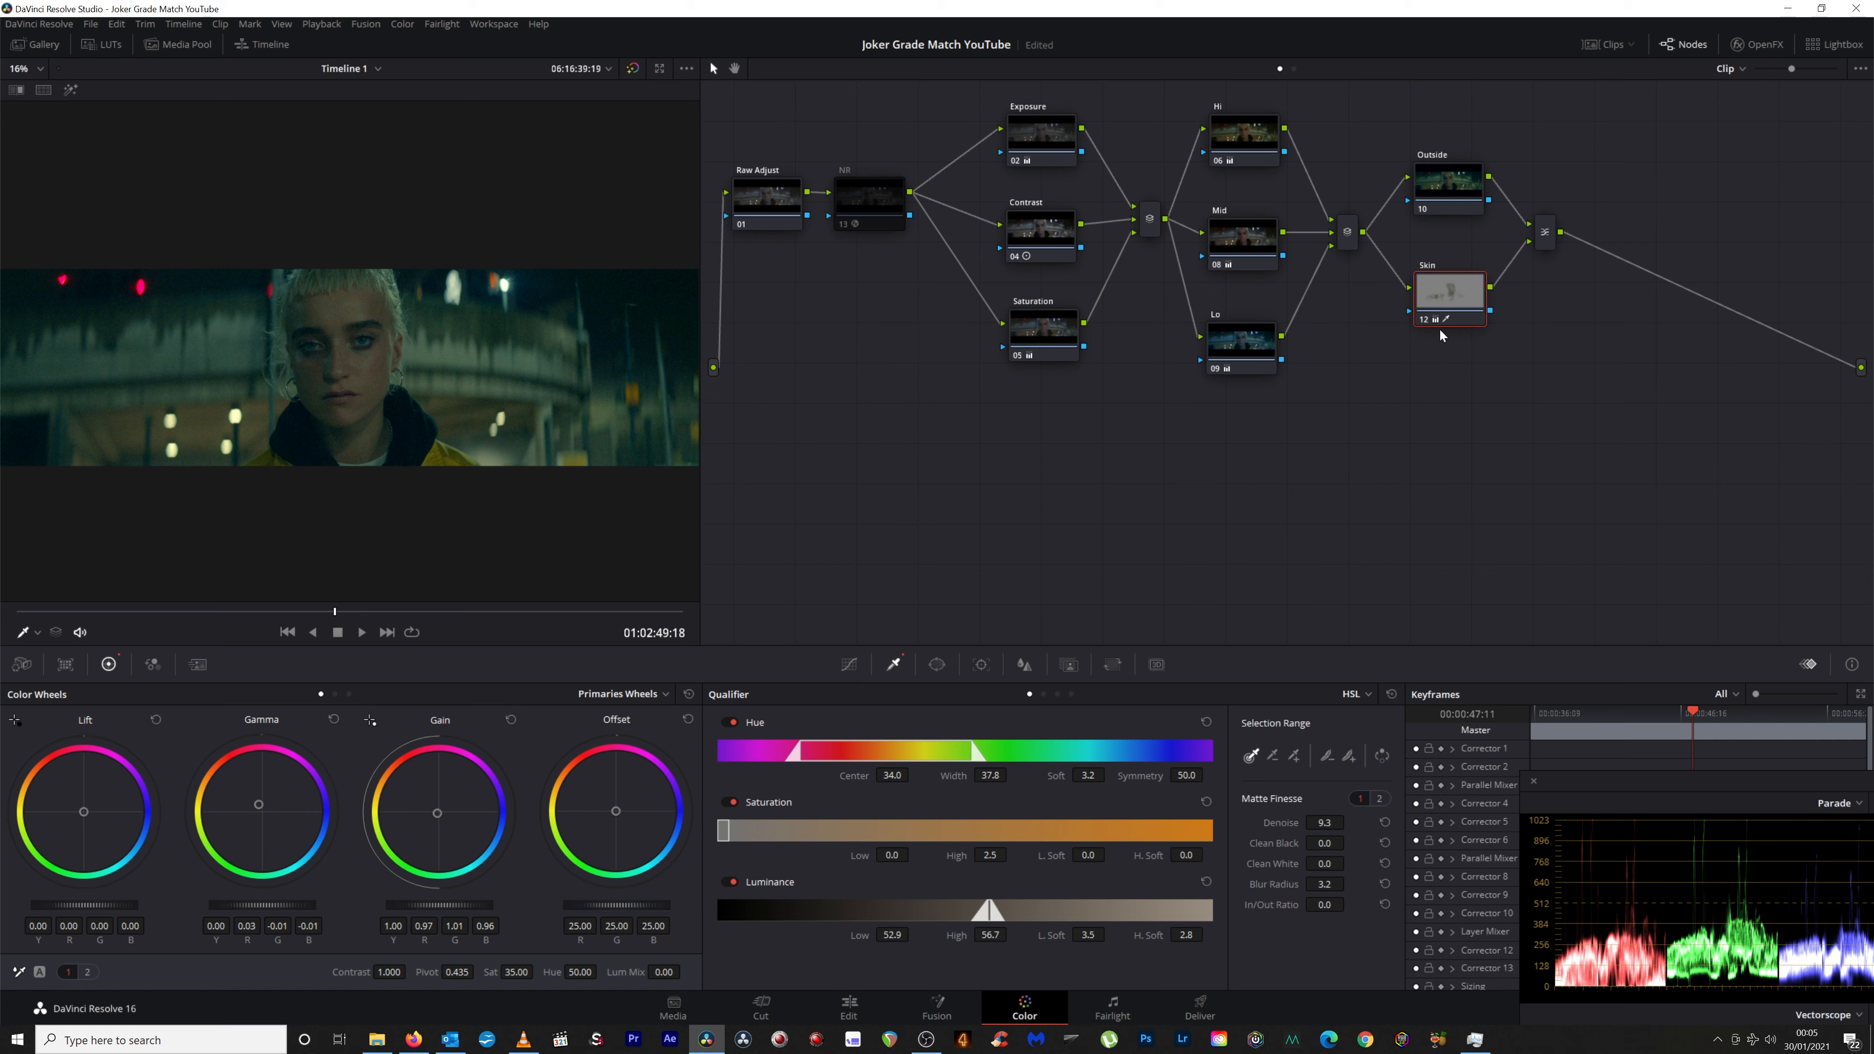
pyautogui.click(1452, 193)
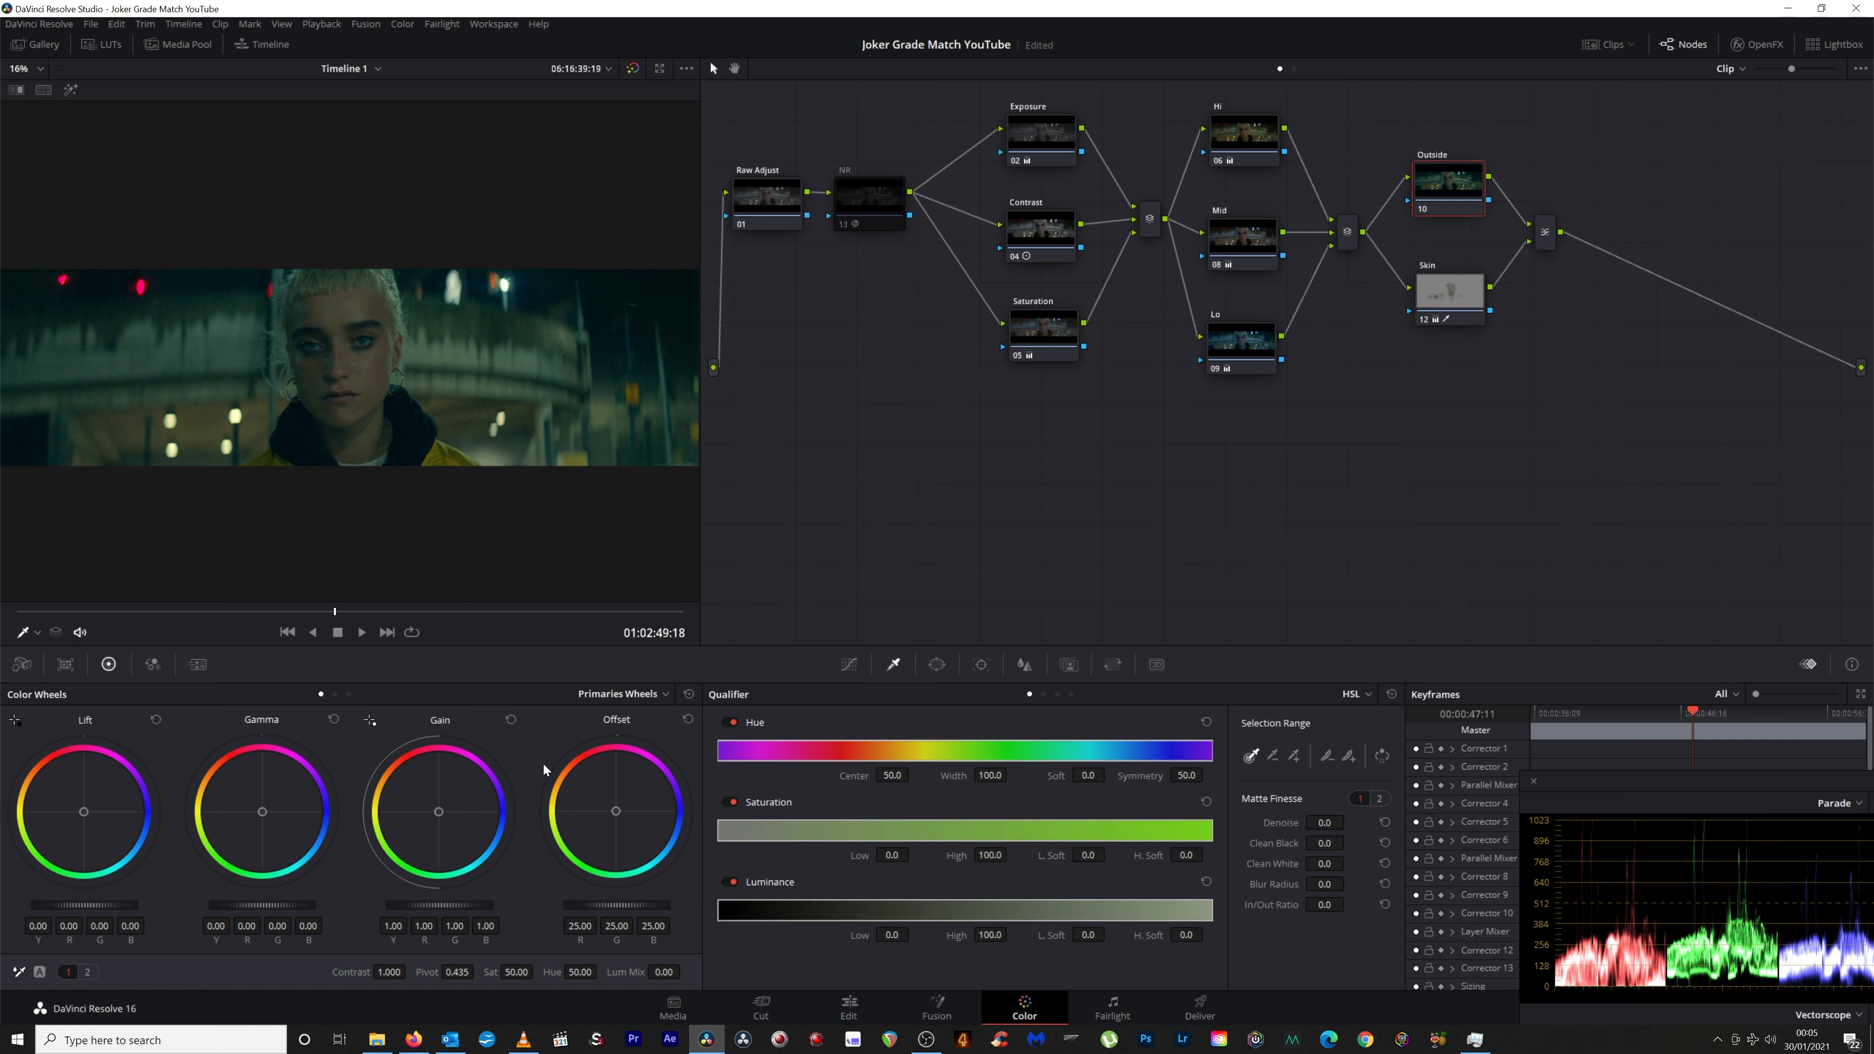
pyautogui.click(265, 815)
pyautogui.moveTo(262, 812); pyautogui.dragTo(268, 819)
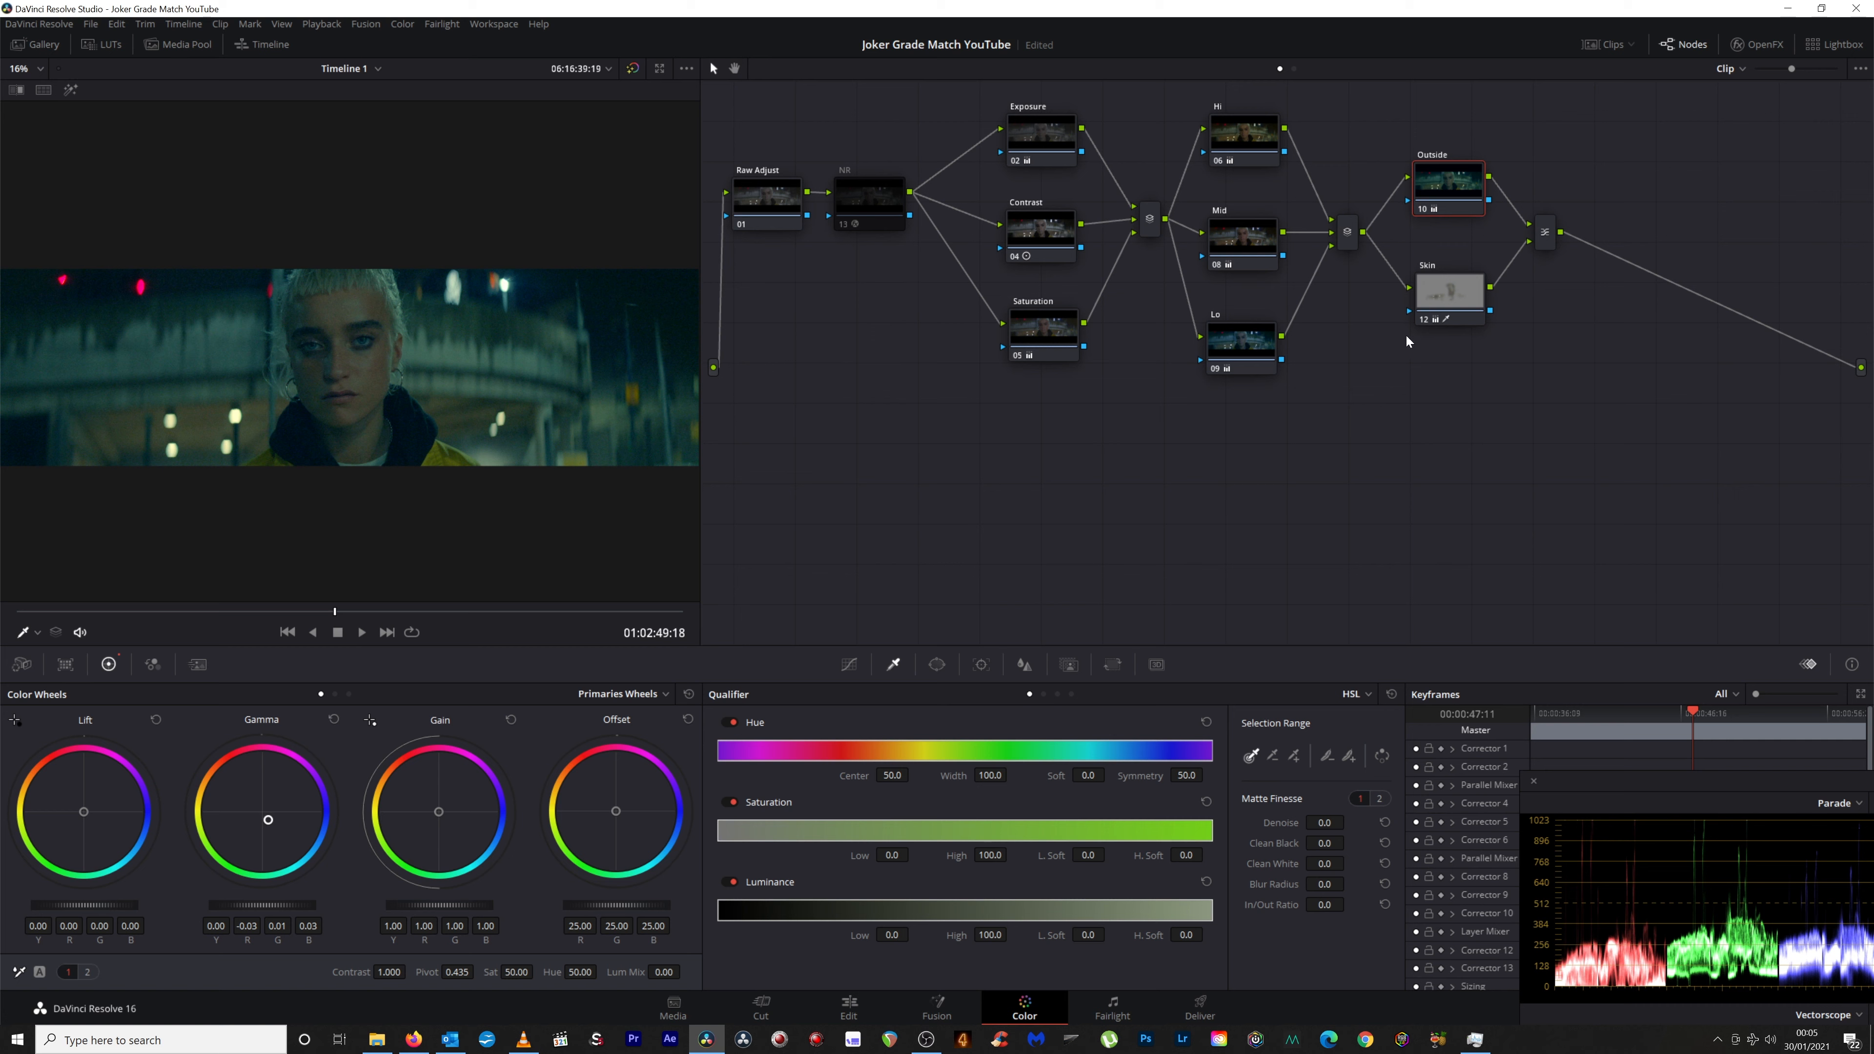
# Preview the noise-reduced shot, ease the Outside gamma to red -0.02, green 0.00, blue 0.02 and set its lift to red -0.01, blue 0.01.
pyautogui.click(839, 223)
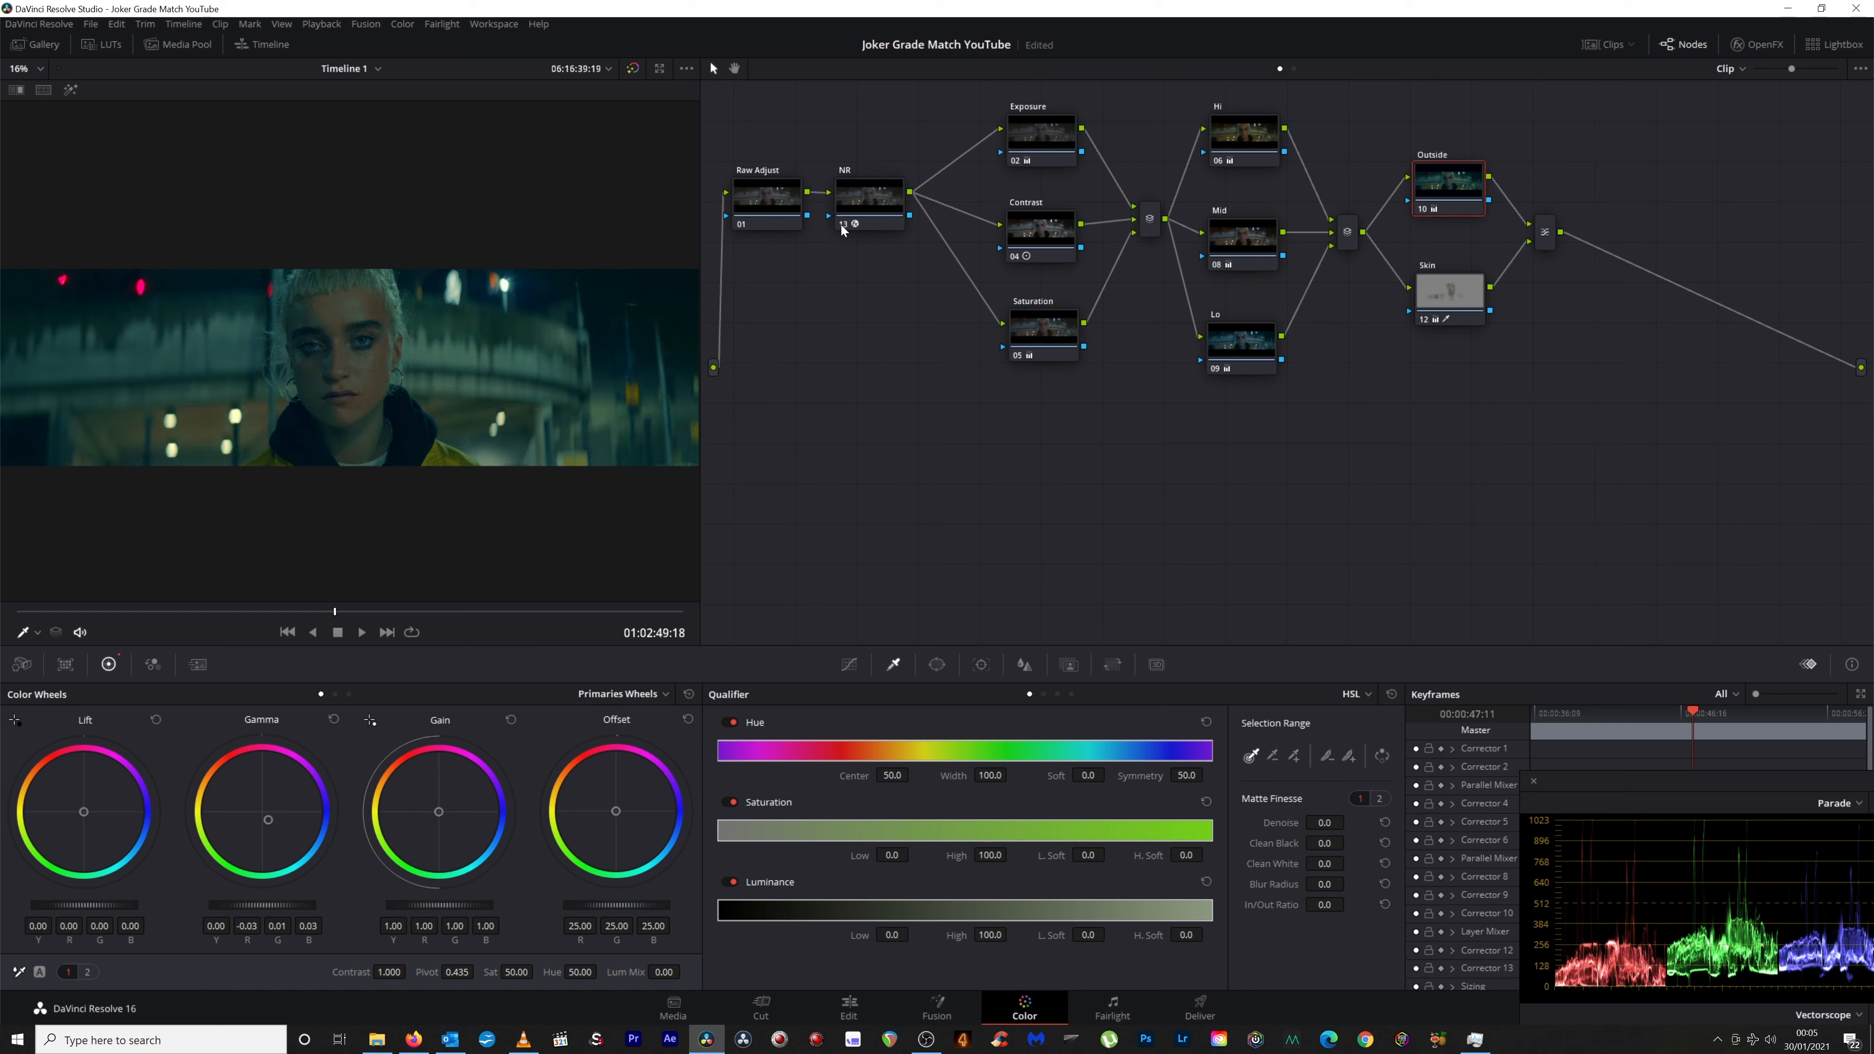
pyautogui.click(840, 224)
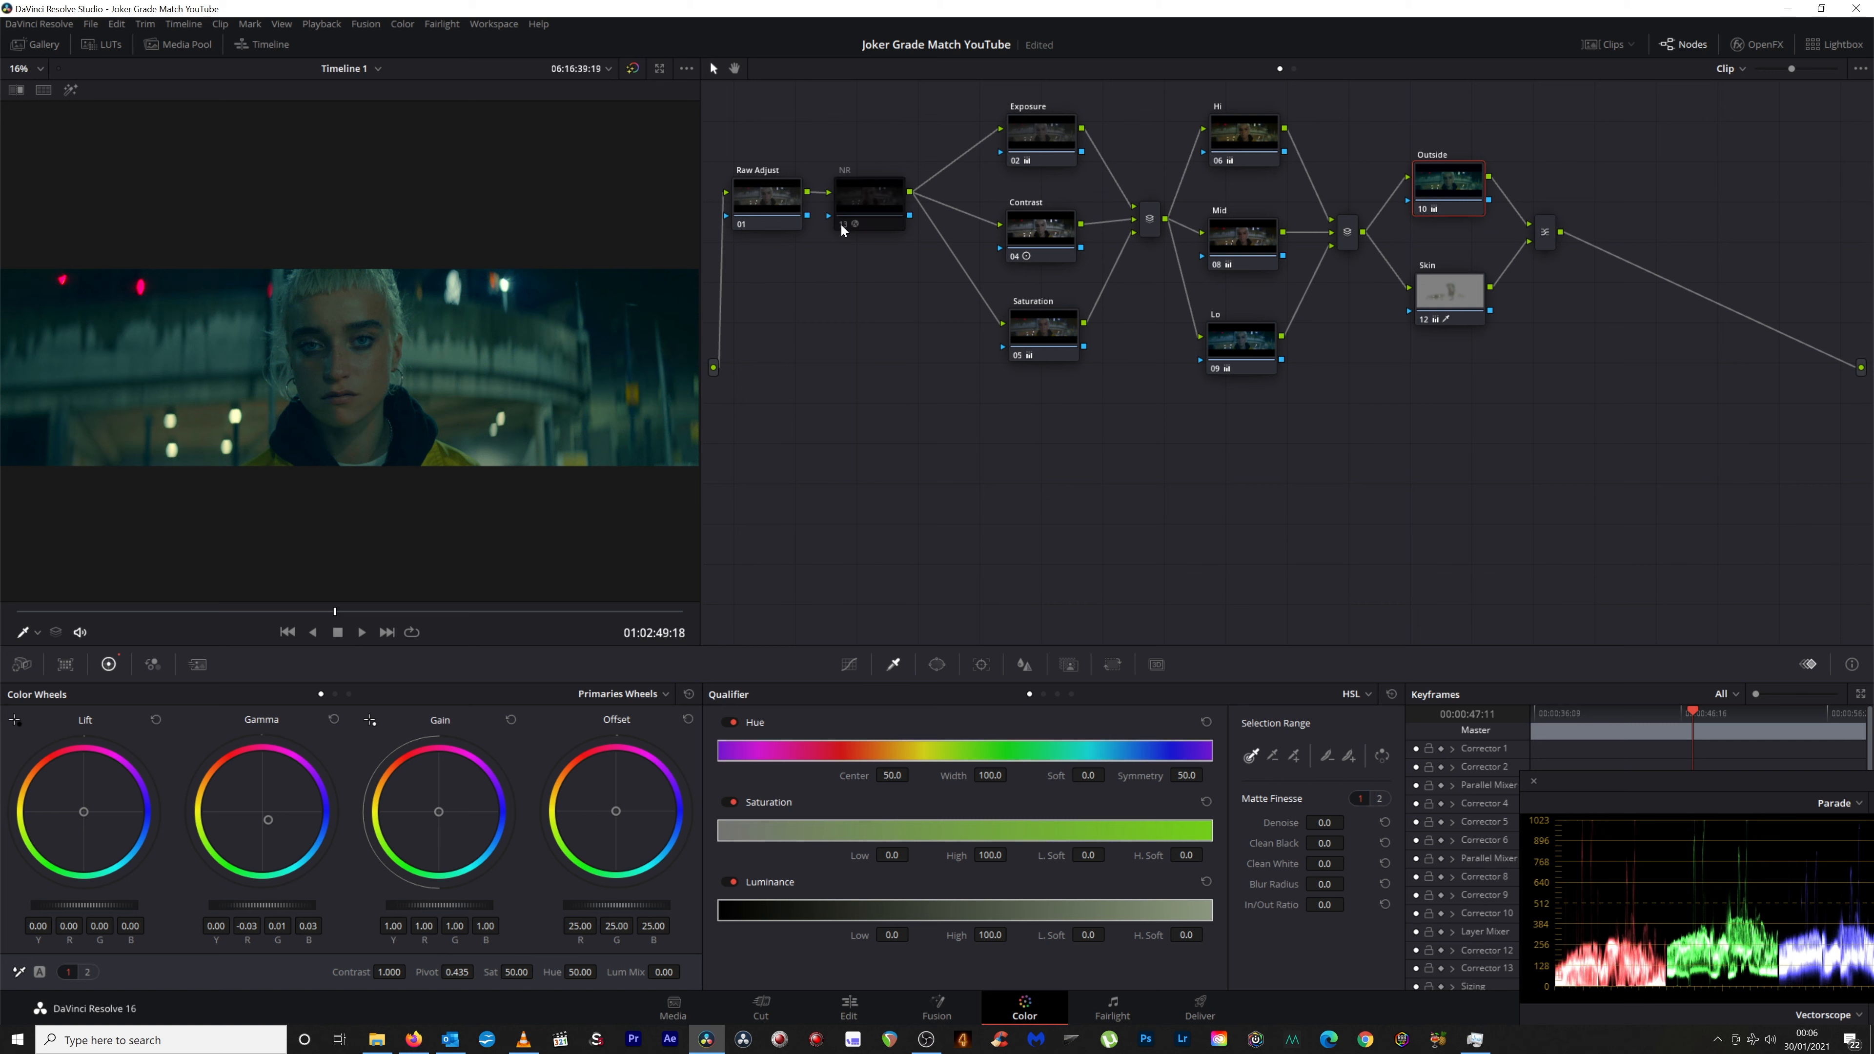
pyautogui.moveTo(268, 819); pyautogui.dragTo(265, 817)
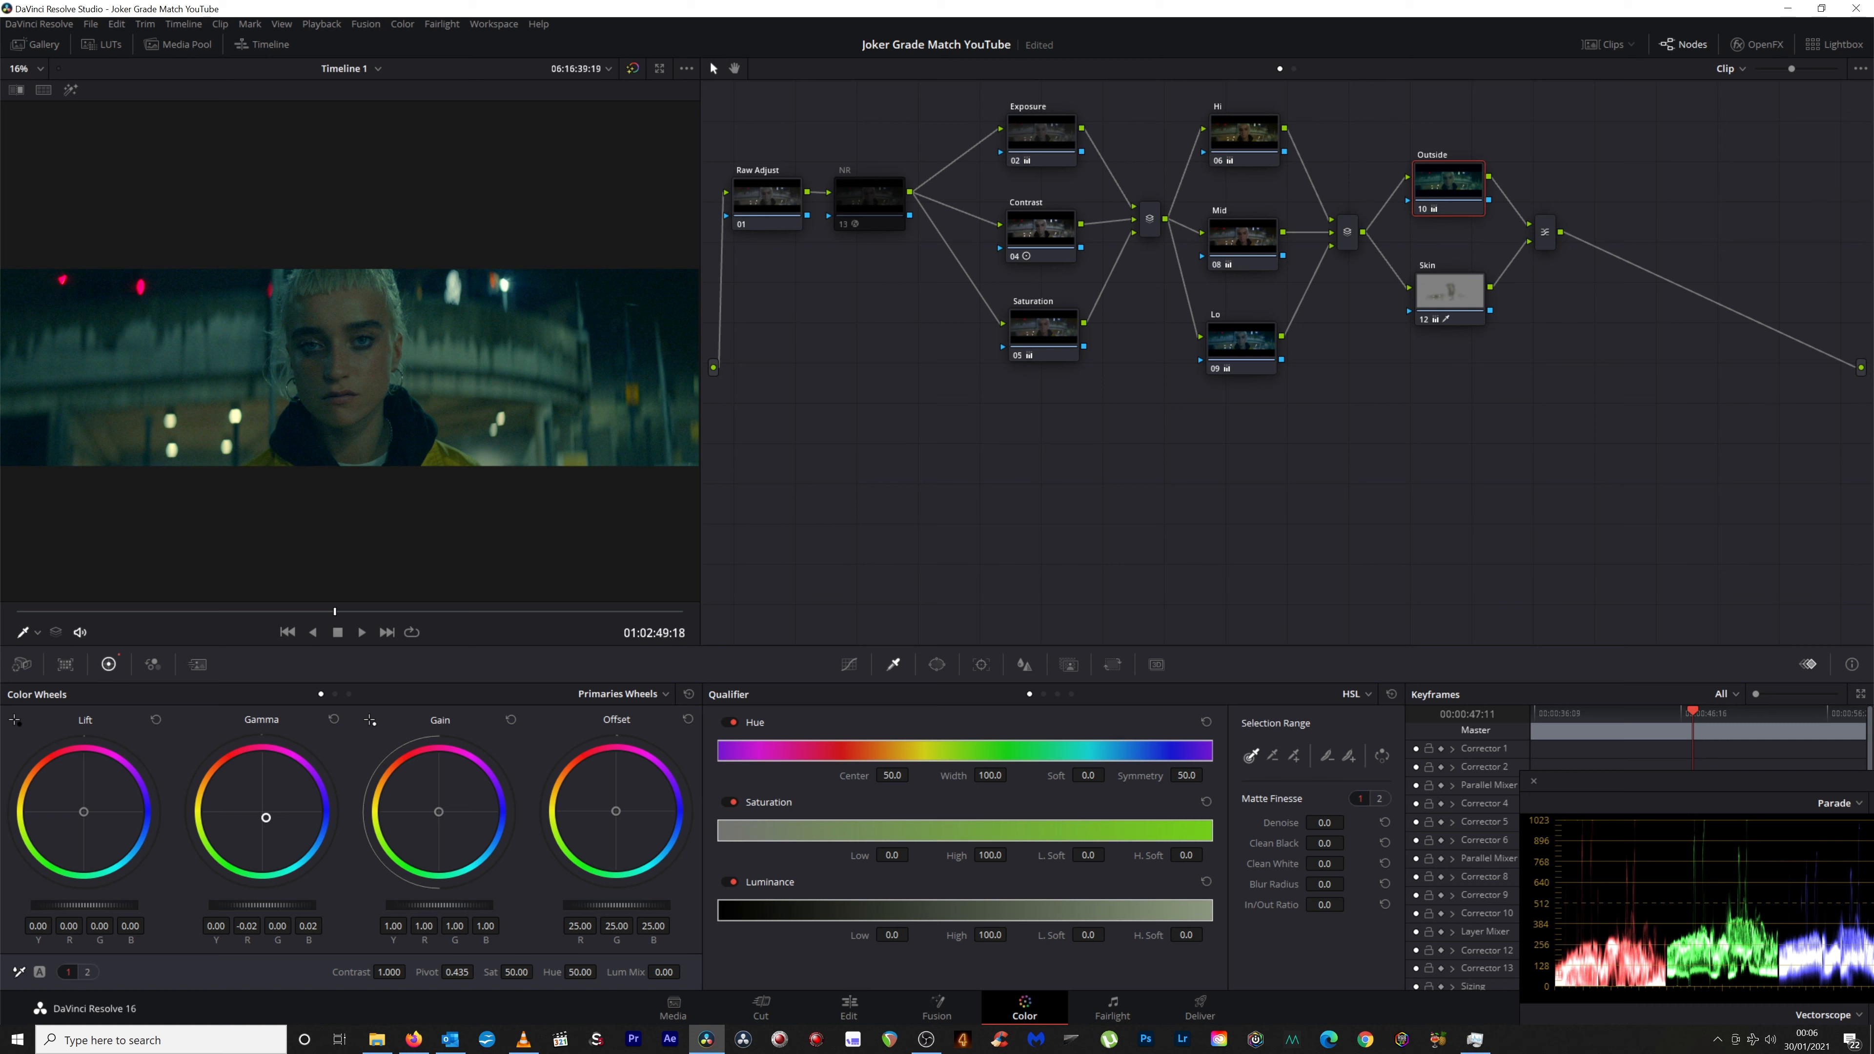
pyautogui.moveTo(98, 812); pyautogui.dragTo(85, 813)
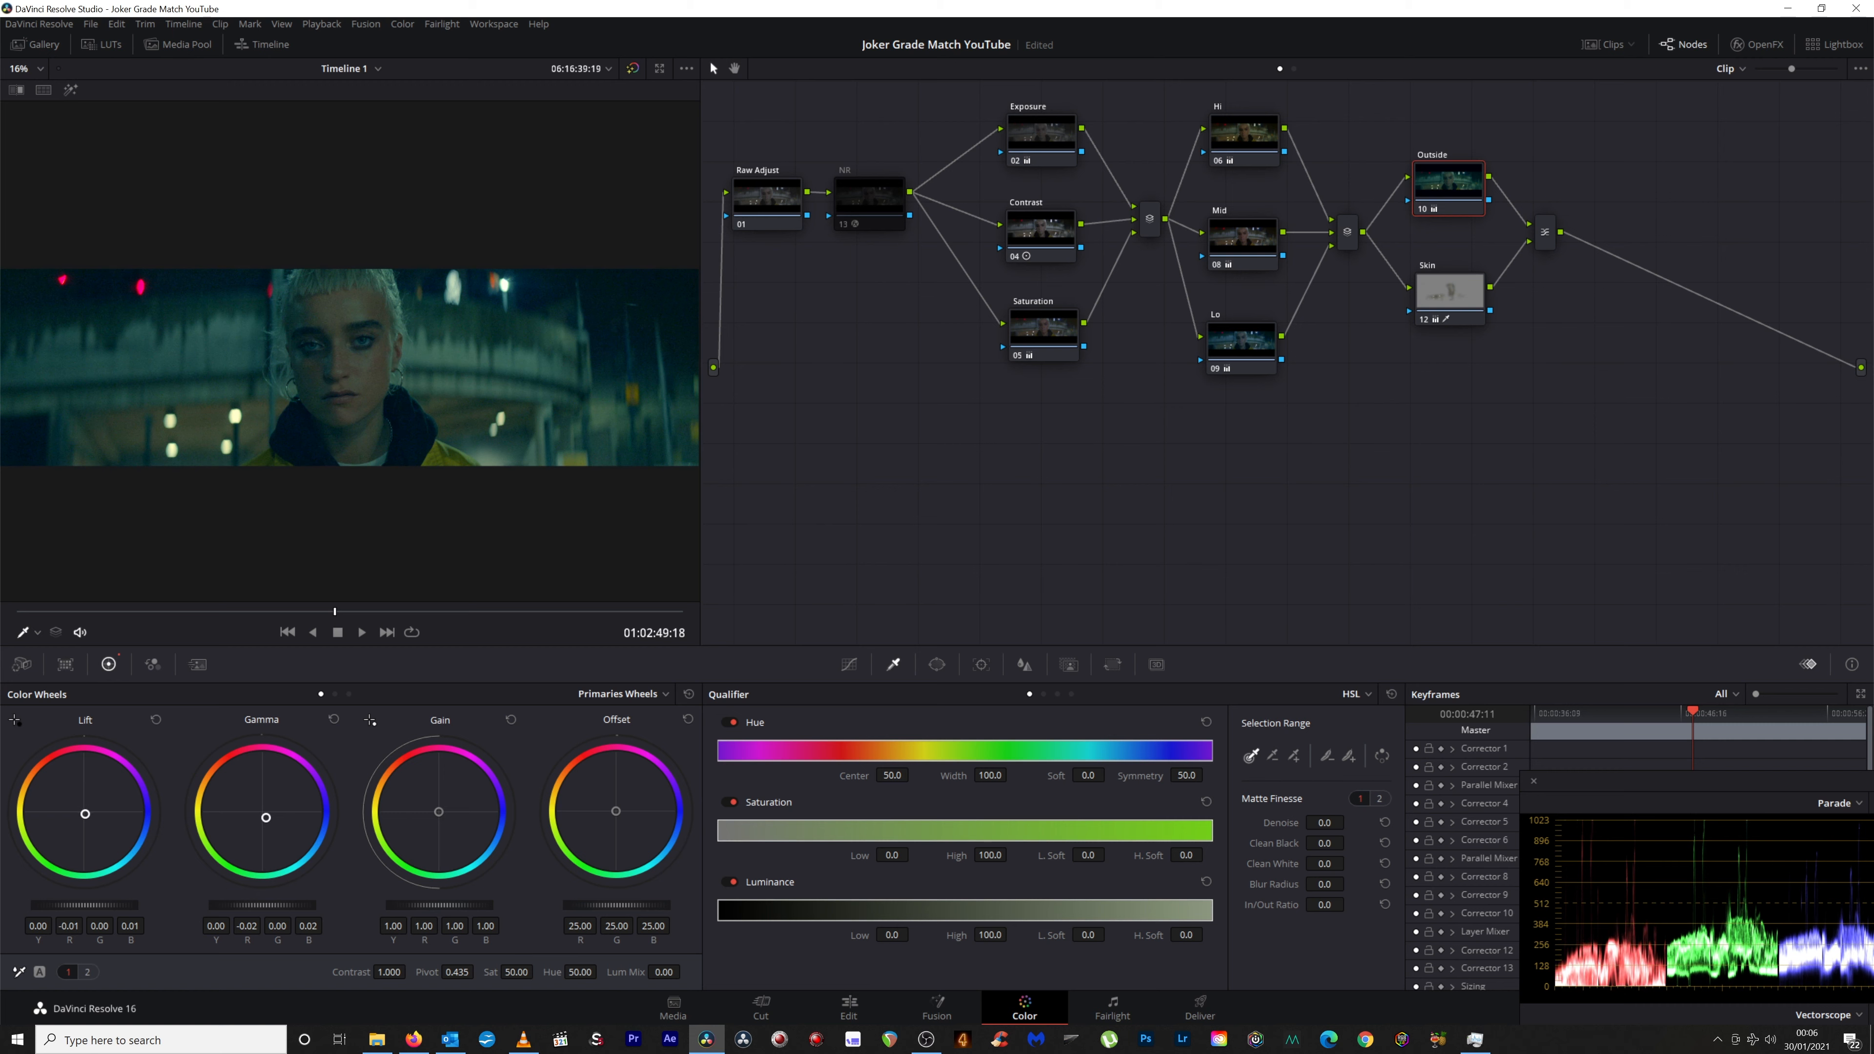
# Compare the shot with the Outside node on and off, and reset that node's grade.
pyautogui.click(841, 228)
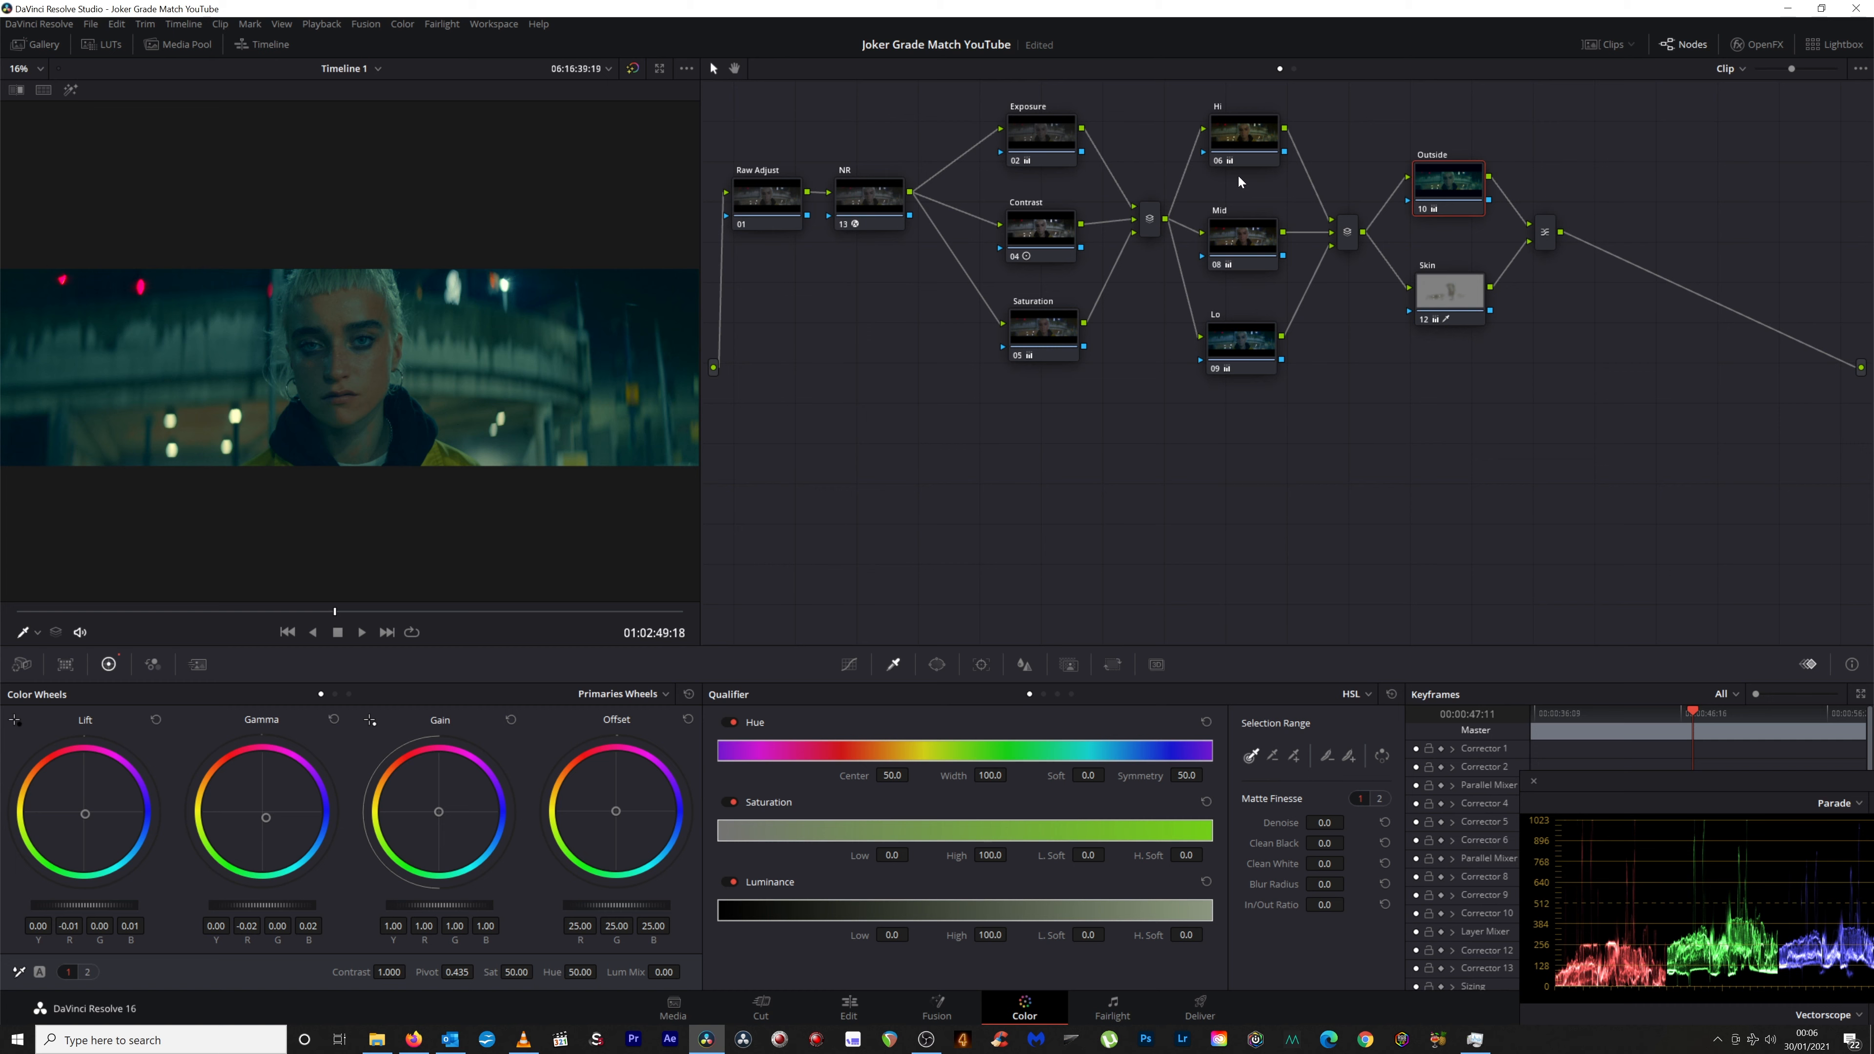
pyautogui.click(1423, 208)
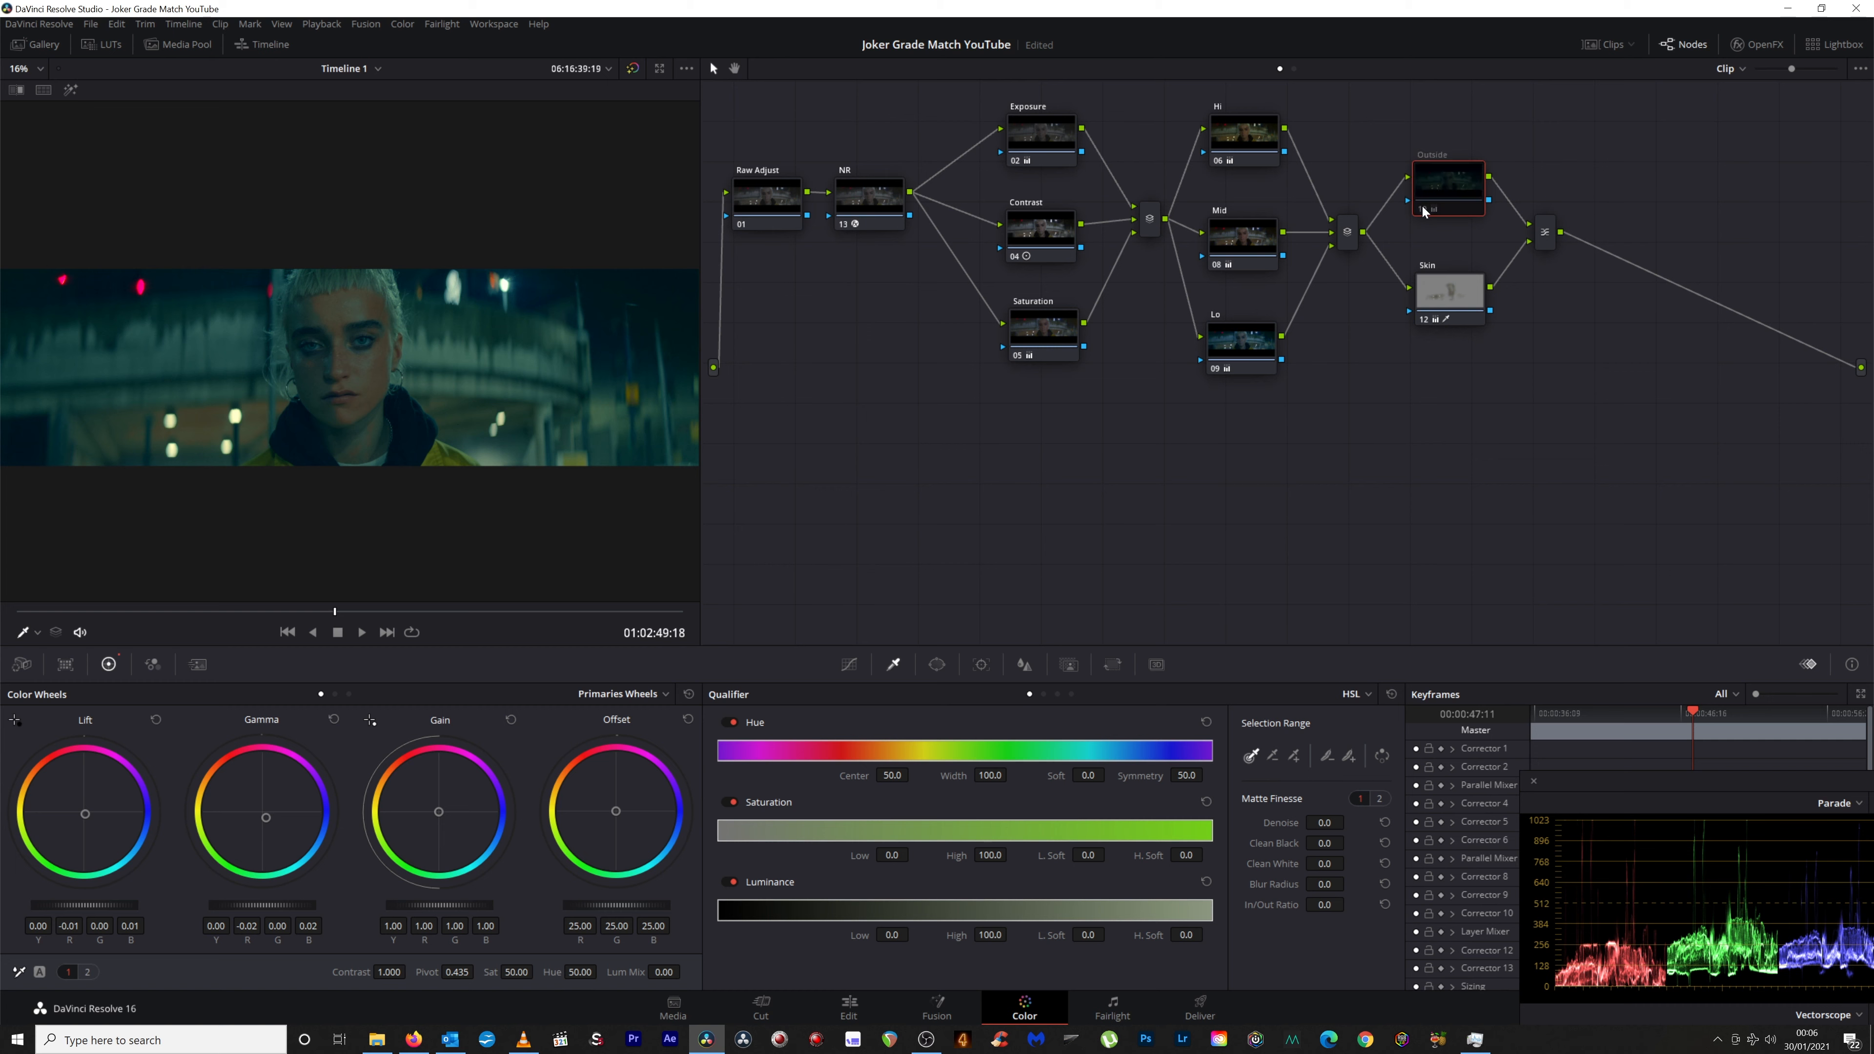
pyautogui.click(844, 223)
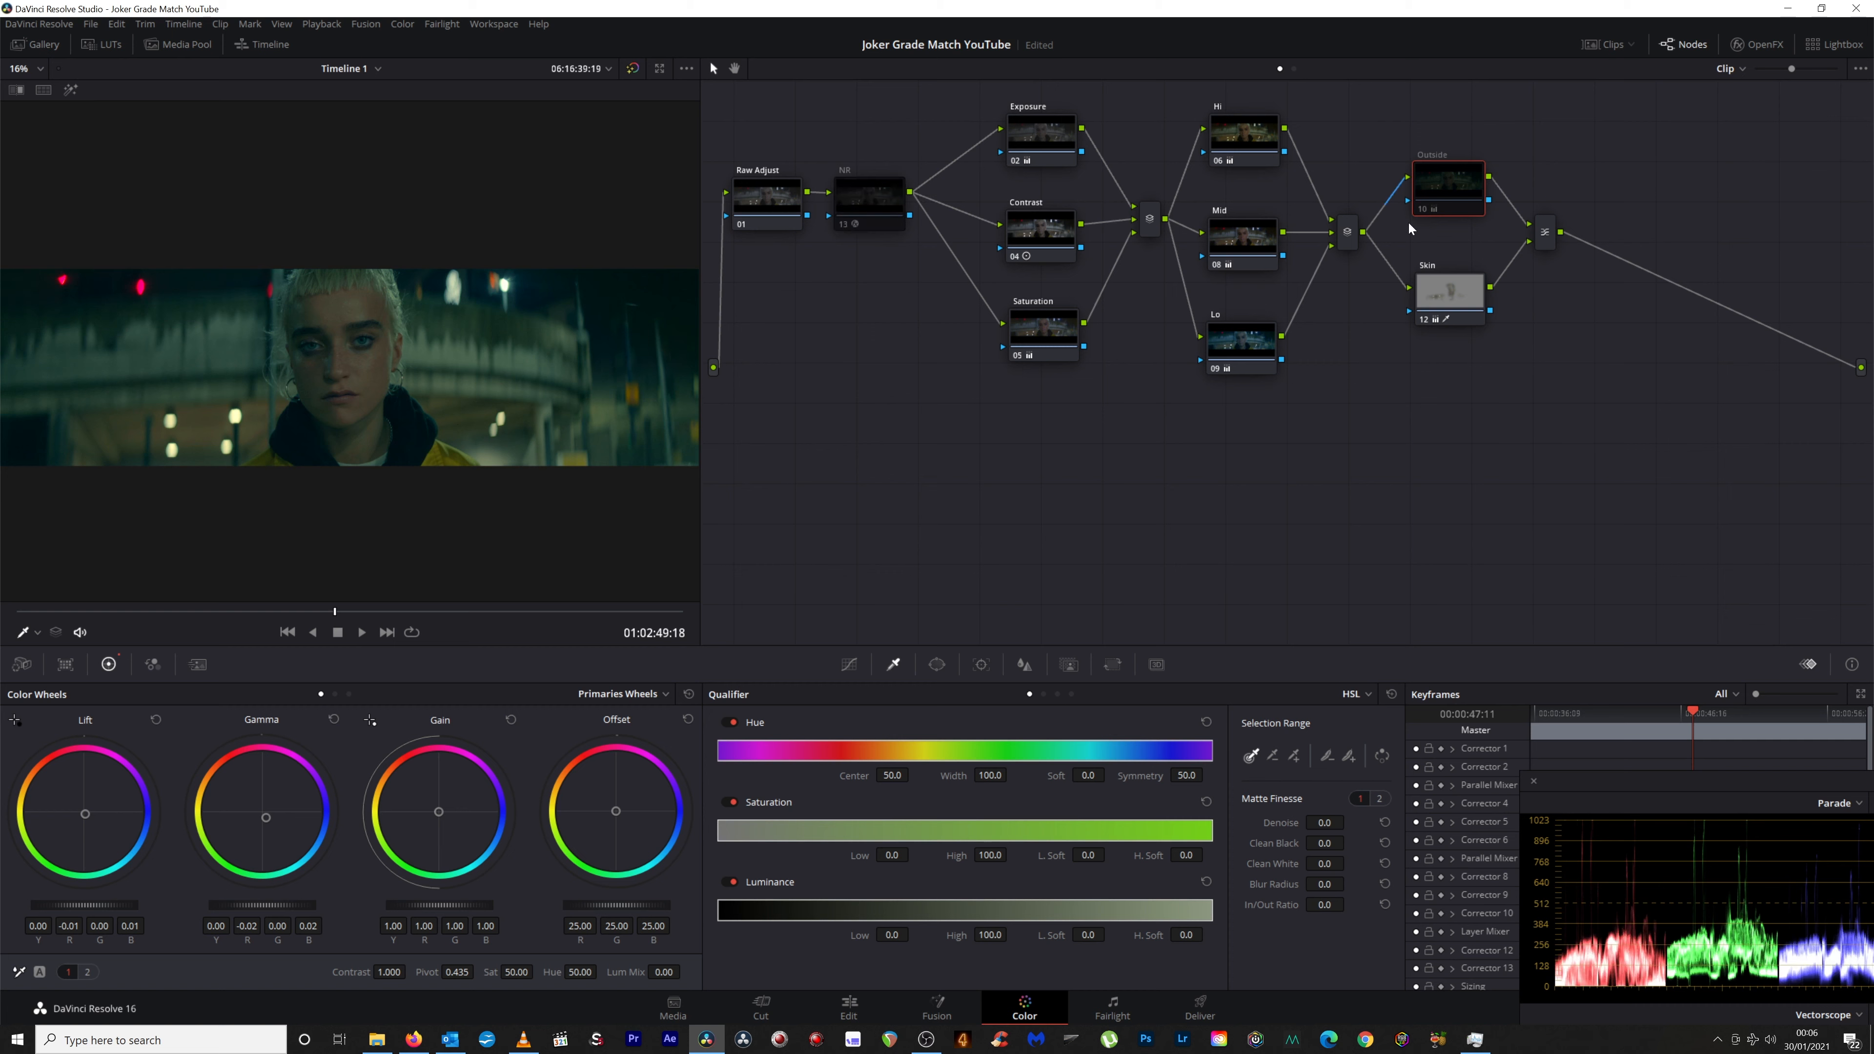
pyautogui.click(1424, 211)
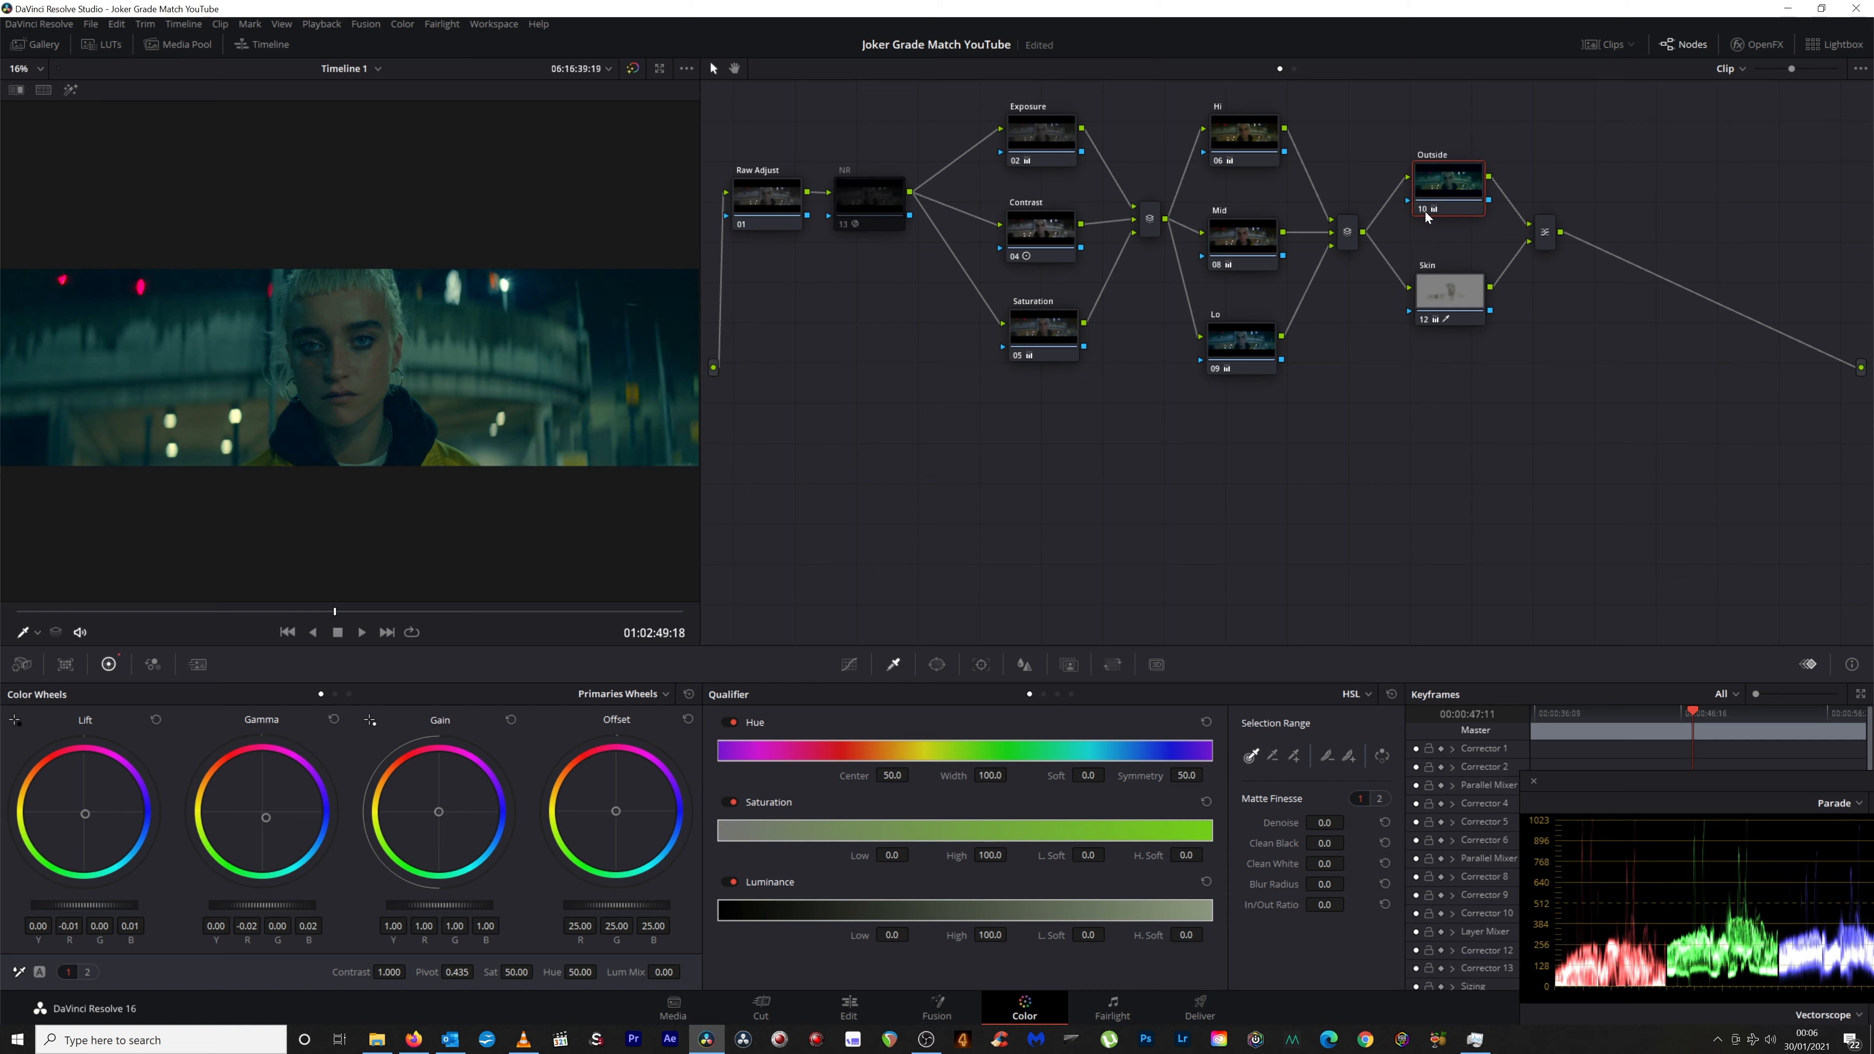
pyautogui.click(1424, 210)
pyautogui.rightClick(1439, 174)
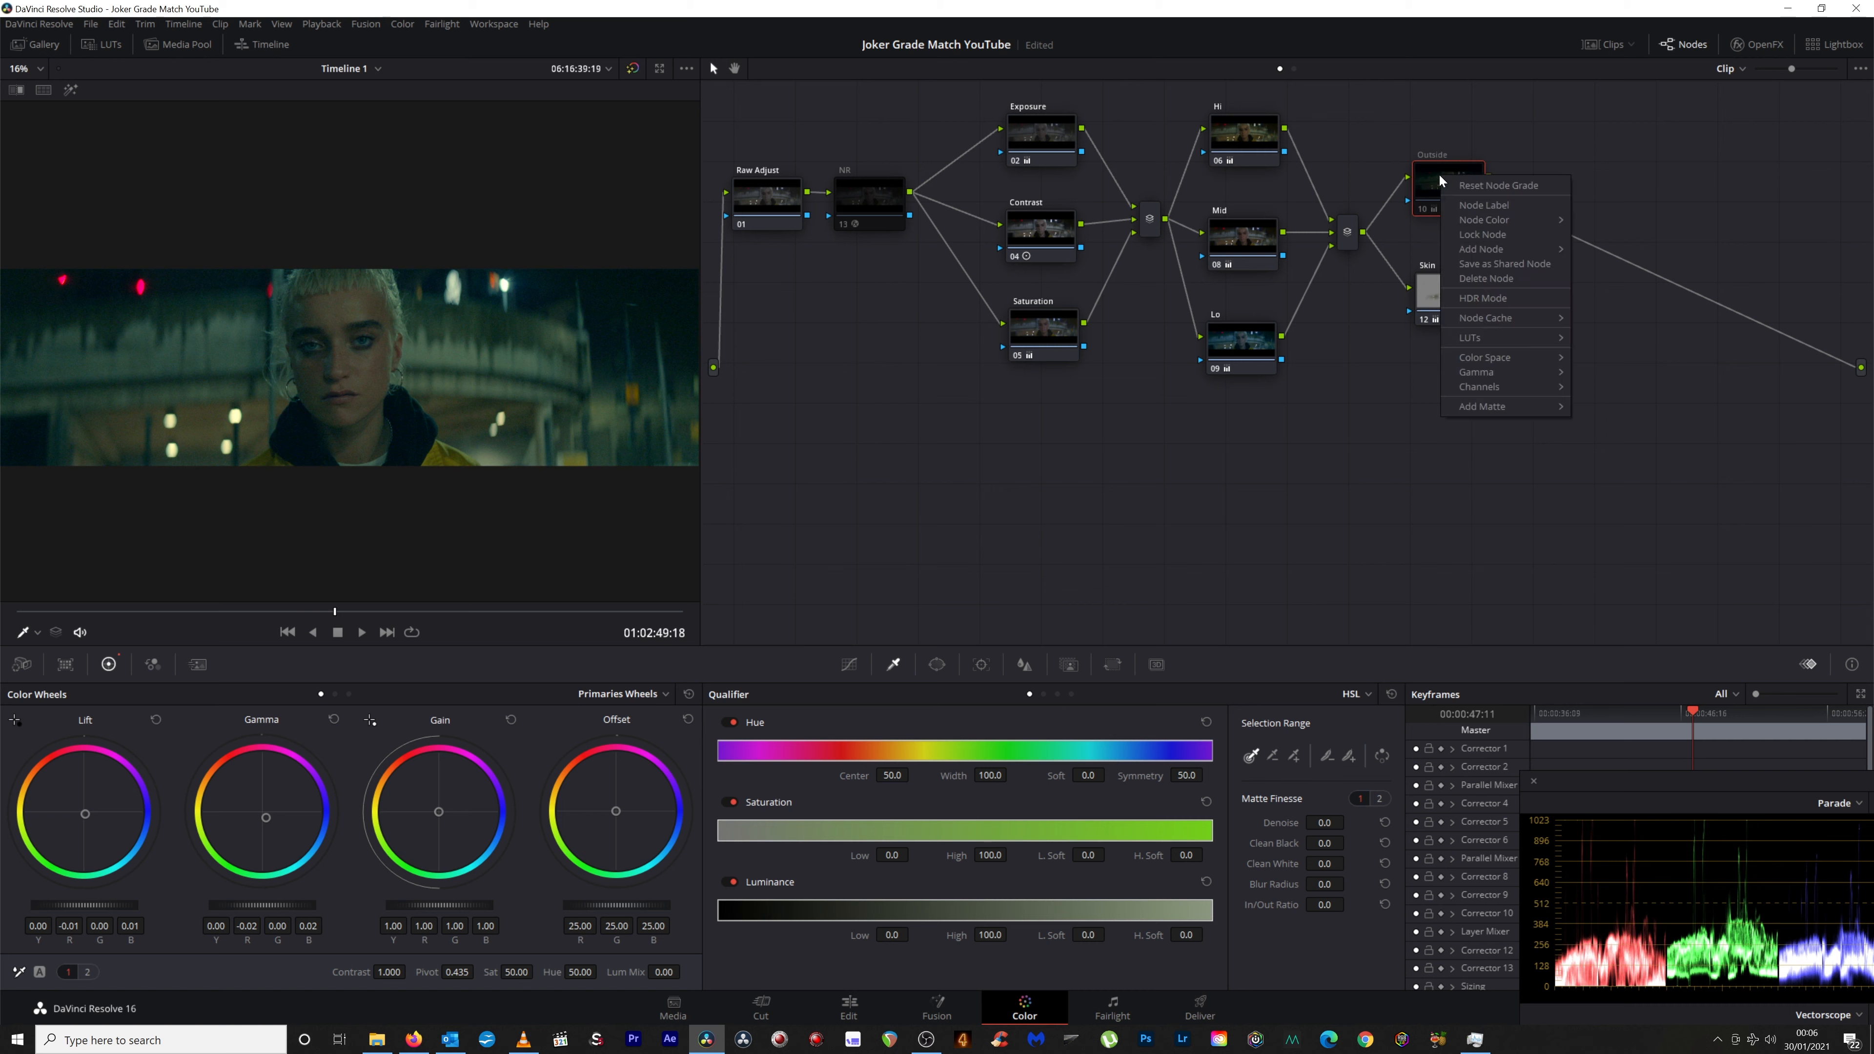
pyautogui.click(1463, 184)
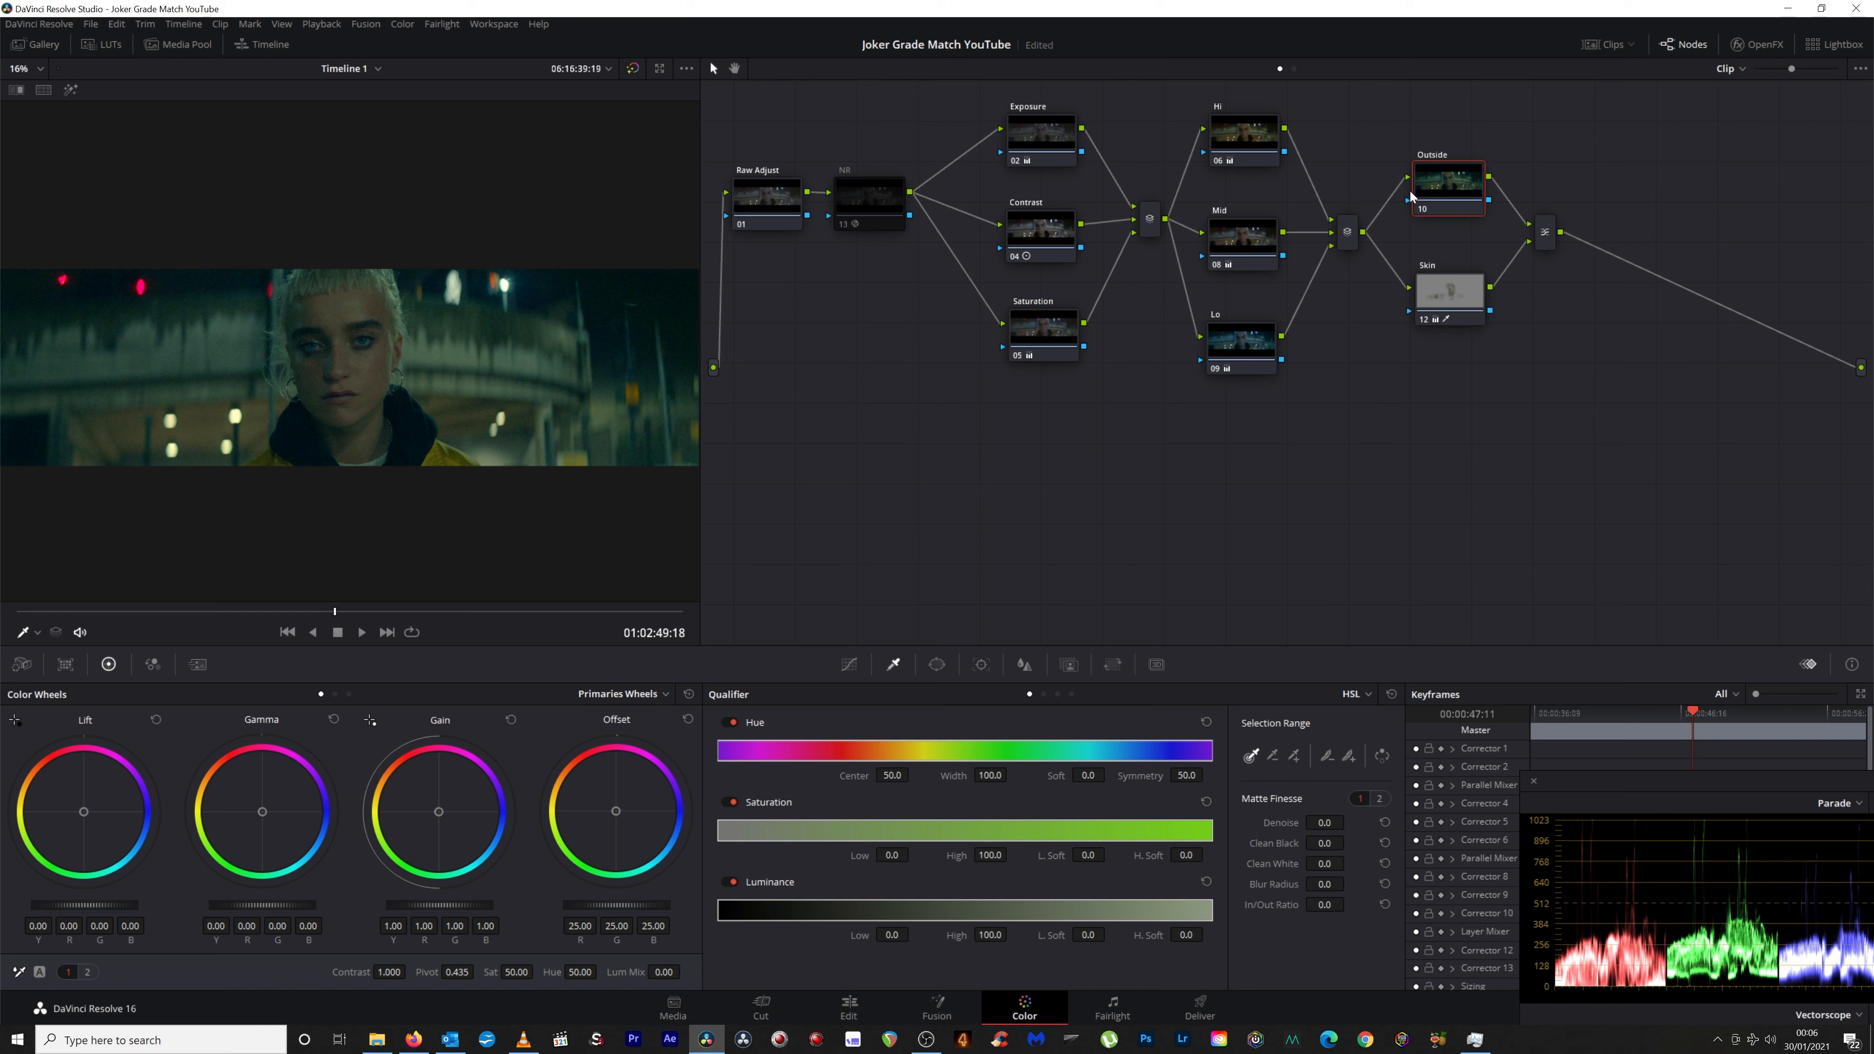
pyautogui.moveTo(1427, 189); pyautogui.dragTo(1428, 200)
pyautogui.click(1444, 288)
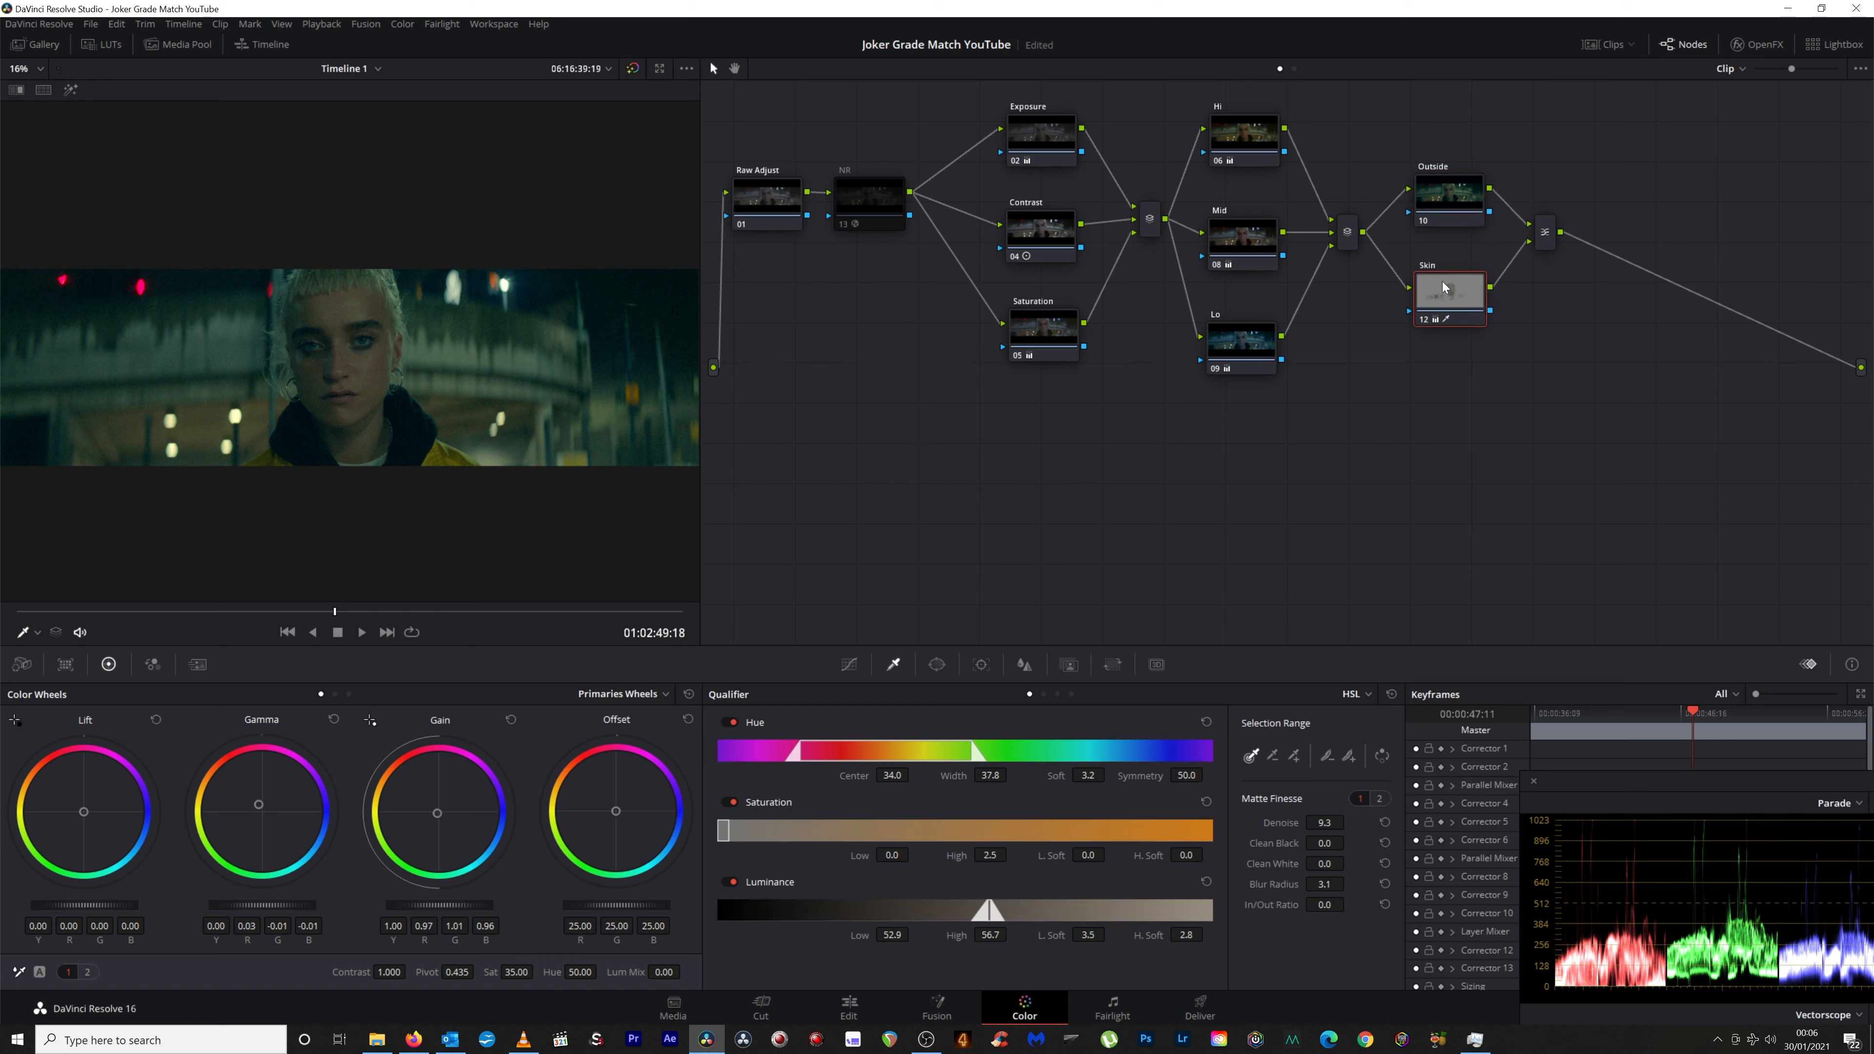
pyautogui.click(1547, 247)
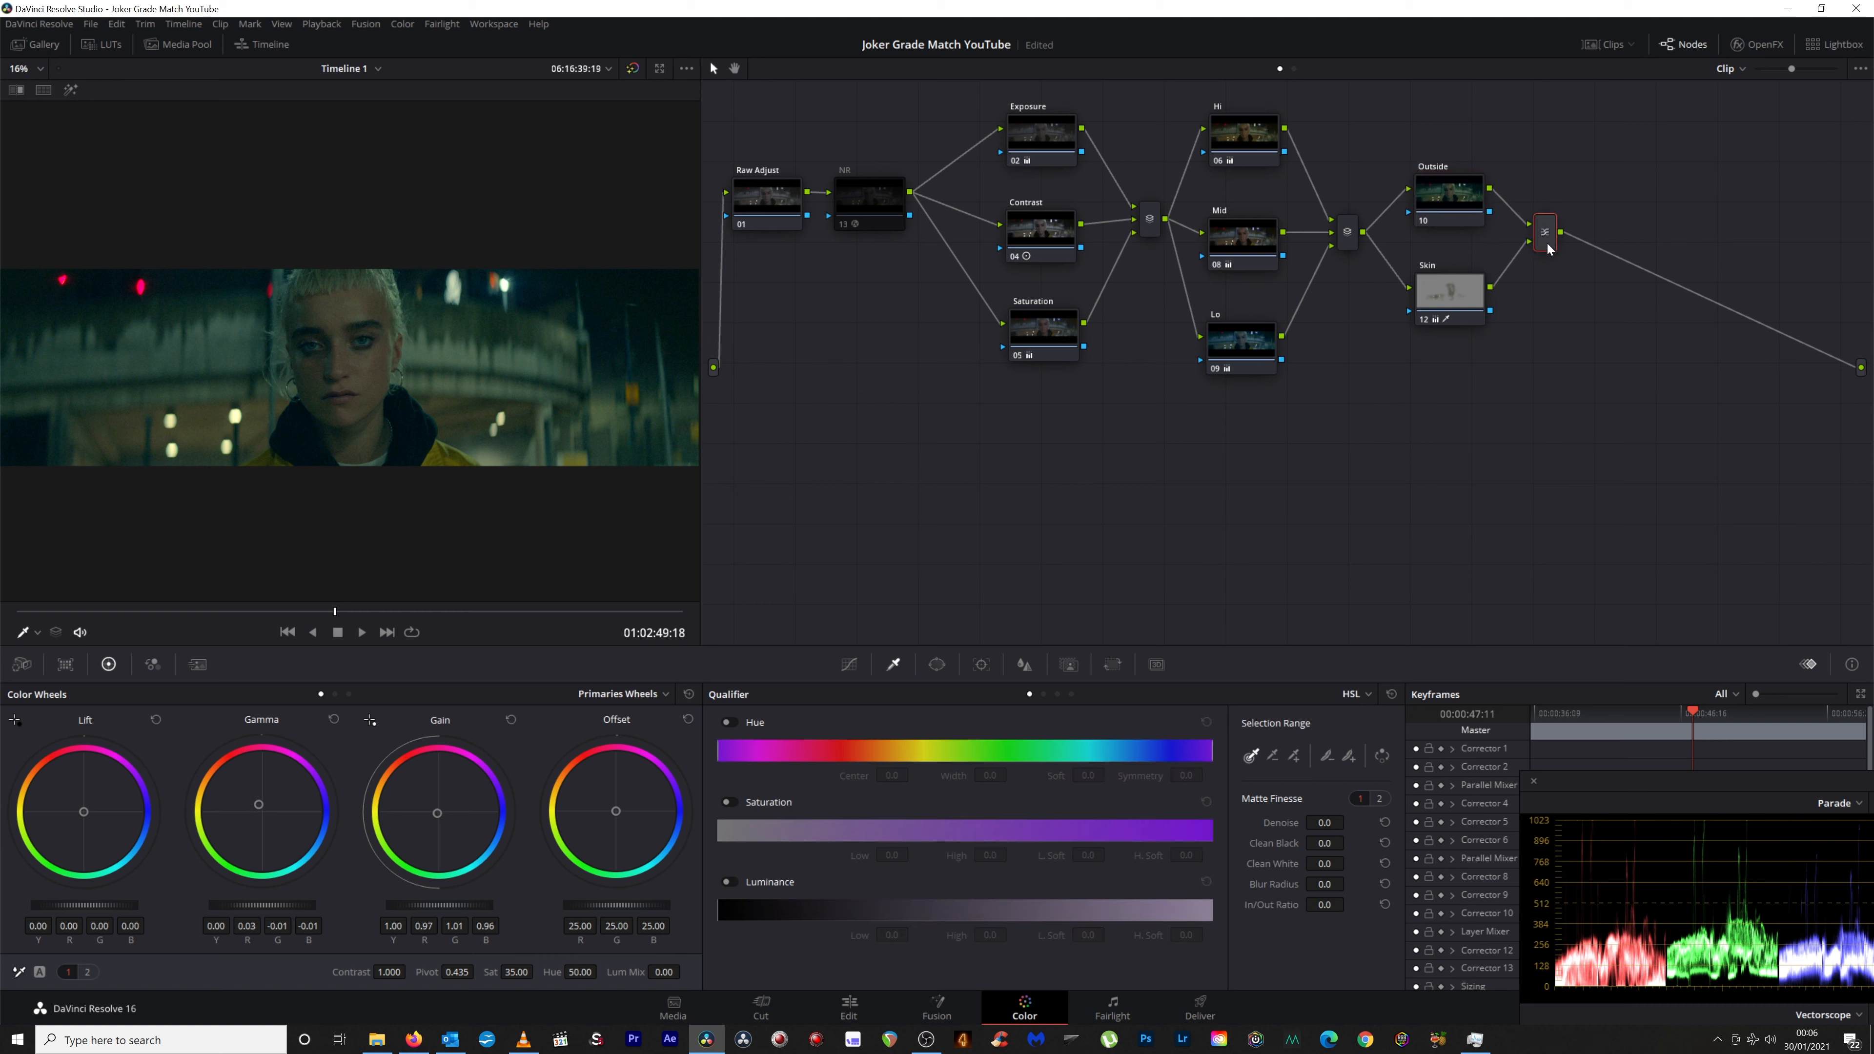
pyautogui.hotkey('shift', 's')
pyautogui.hotkey('alt', 'k')
pyautogui.press('space')
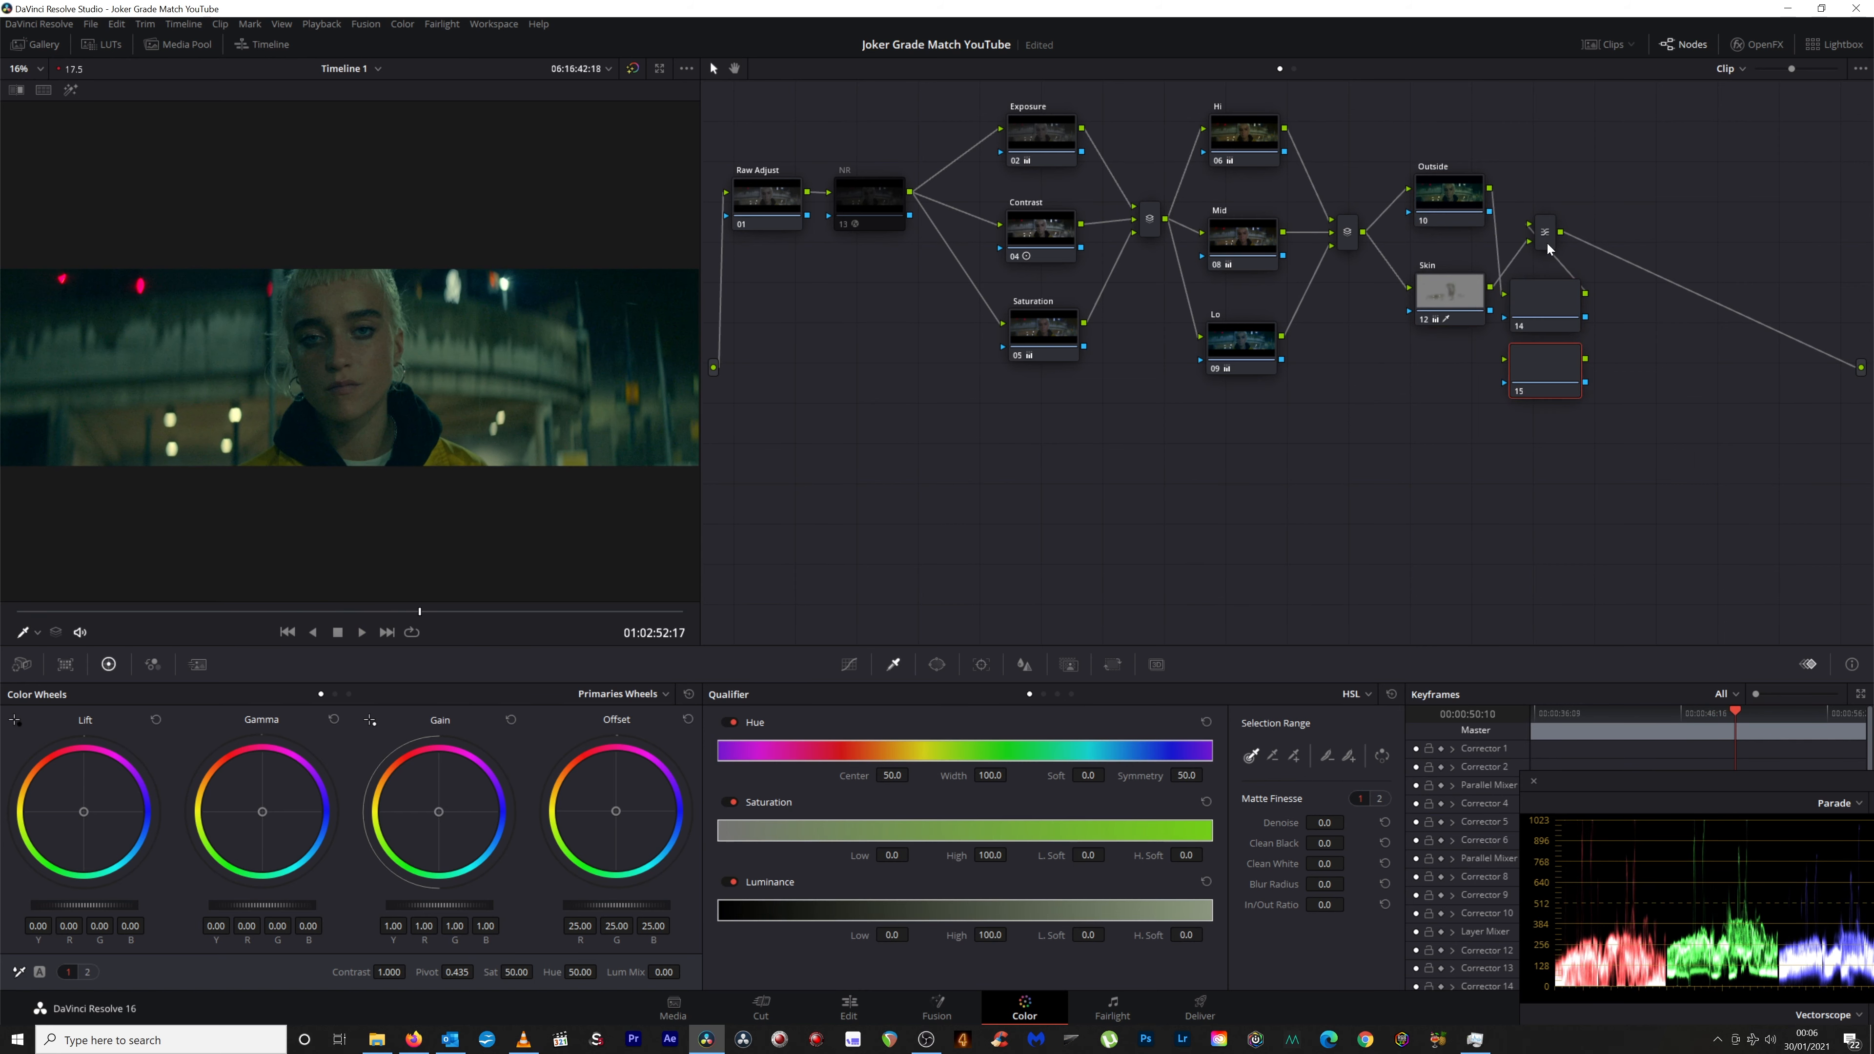
pyautogui.click(1542, 302)
pyautogui.press('Delete')
pyautogui.press('Delete')
# Add a serial node after the Outside/Skin layer mixer, a layer node parallel to it, and a serial node following that layer node.
pyautogui.click(1546, 248)
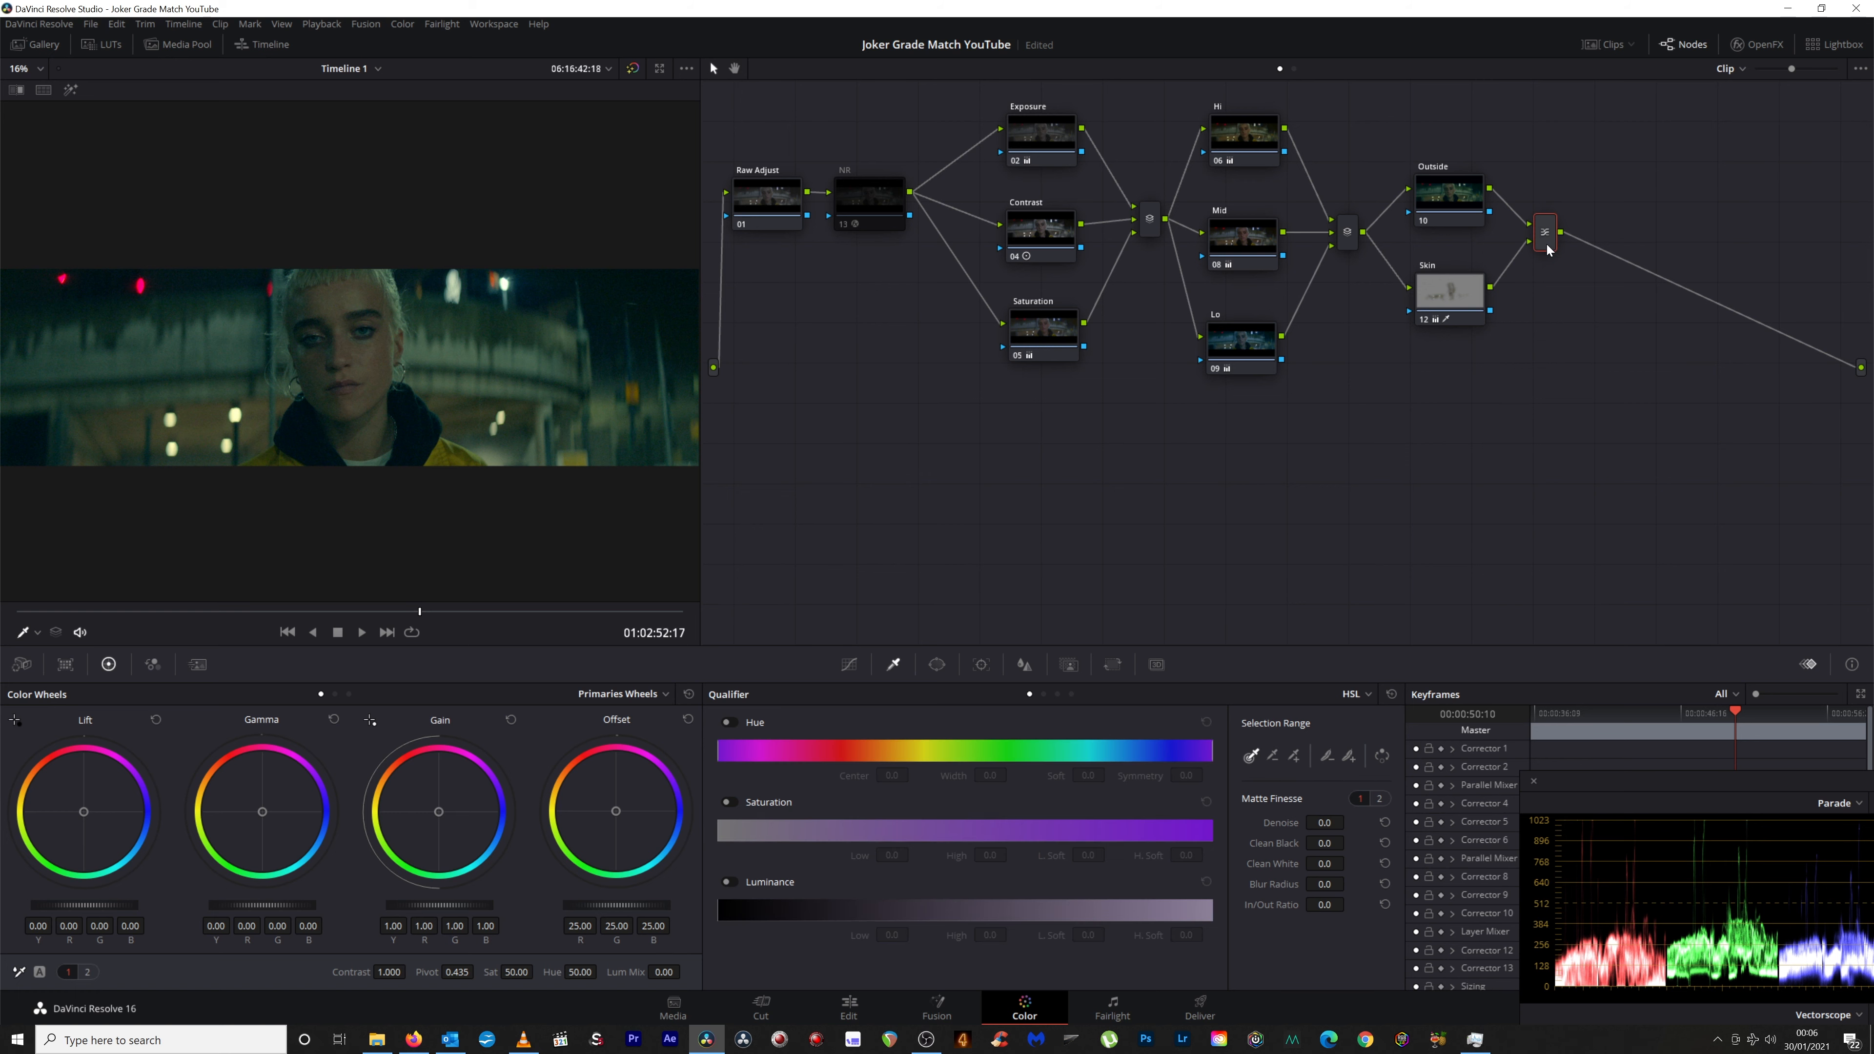
pyautogui.hotkey('alt', 's')
pyautogui.hotkey('alt', 'l')
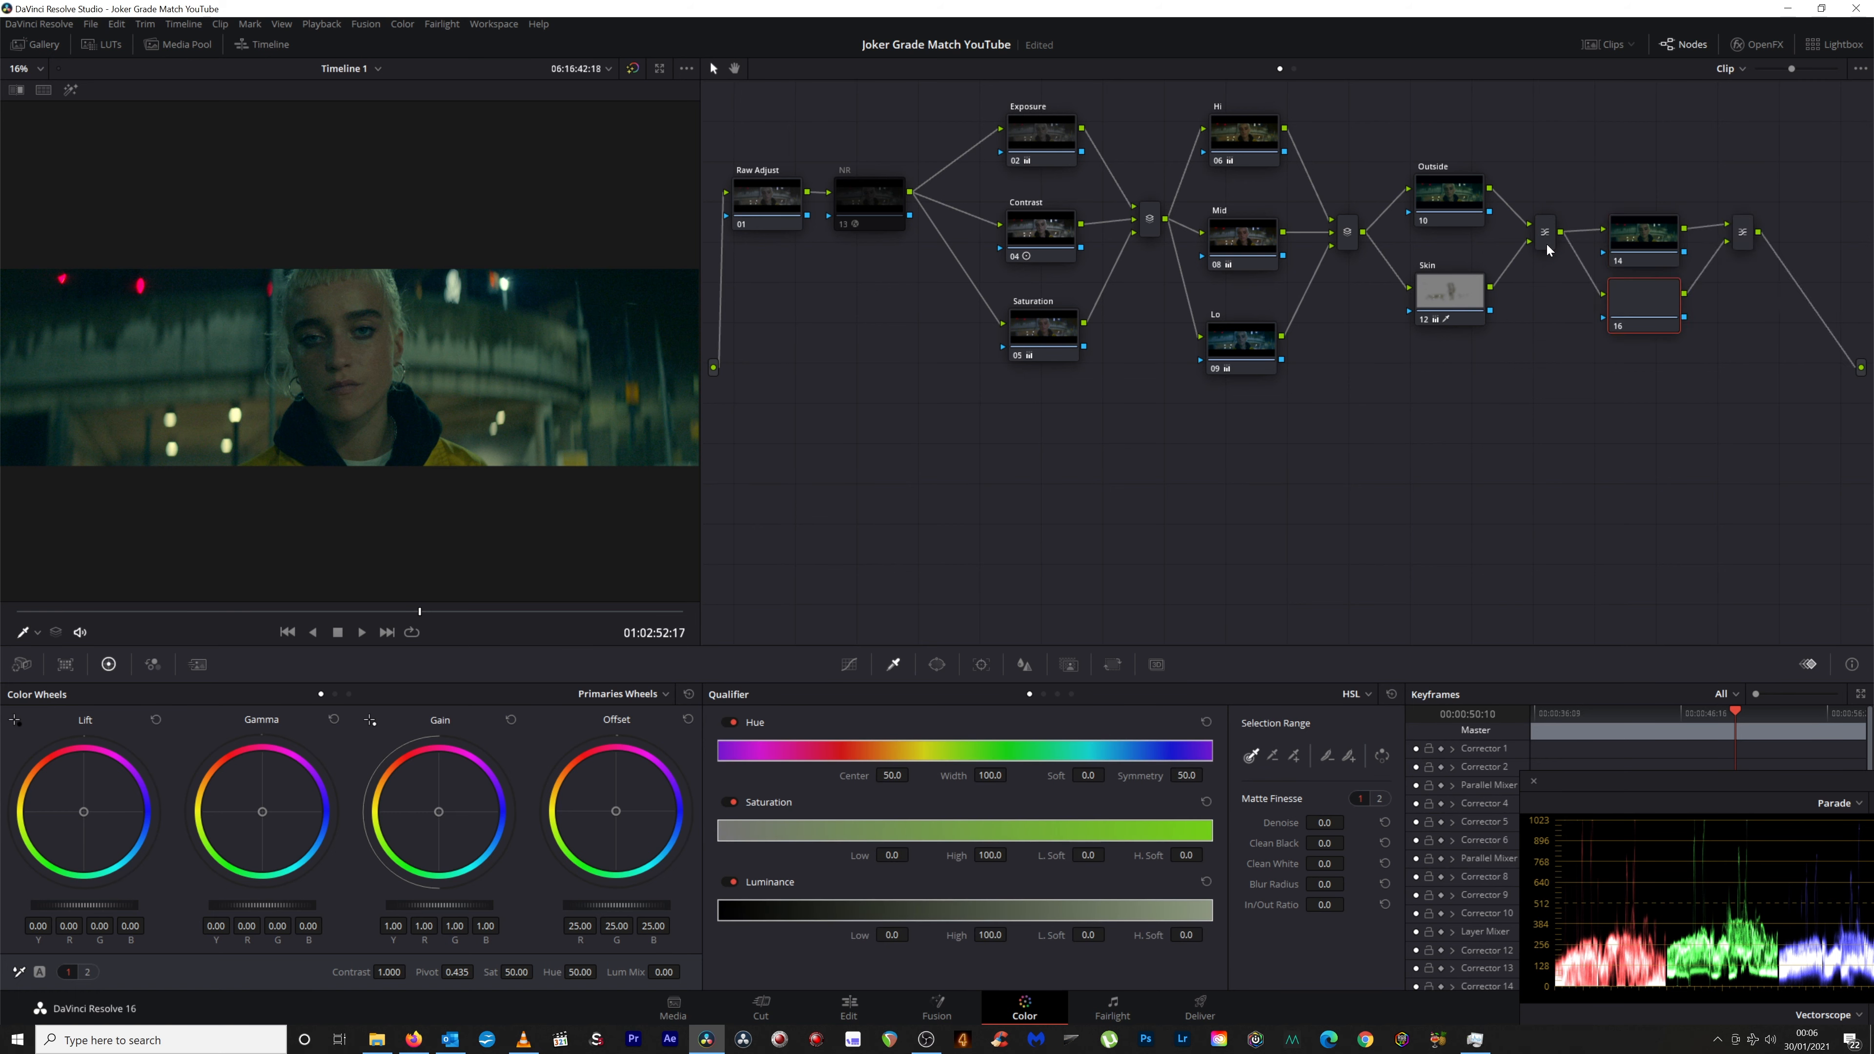
pyautogui.hotkey('alt', 's')
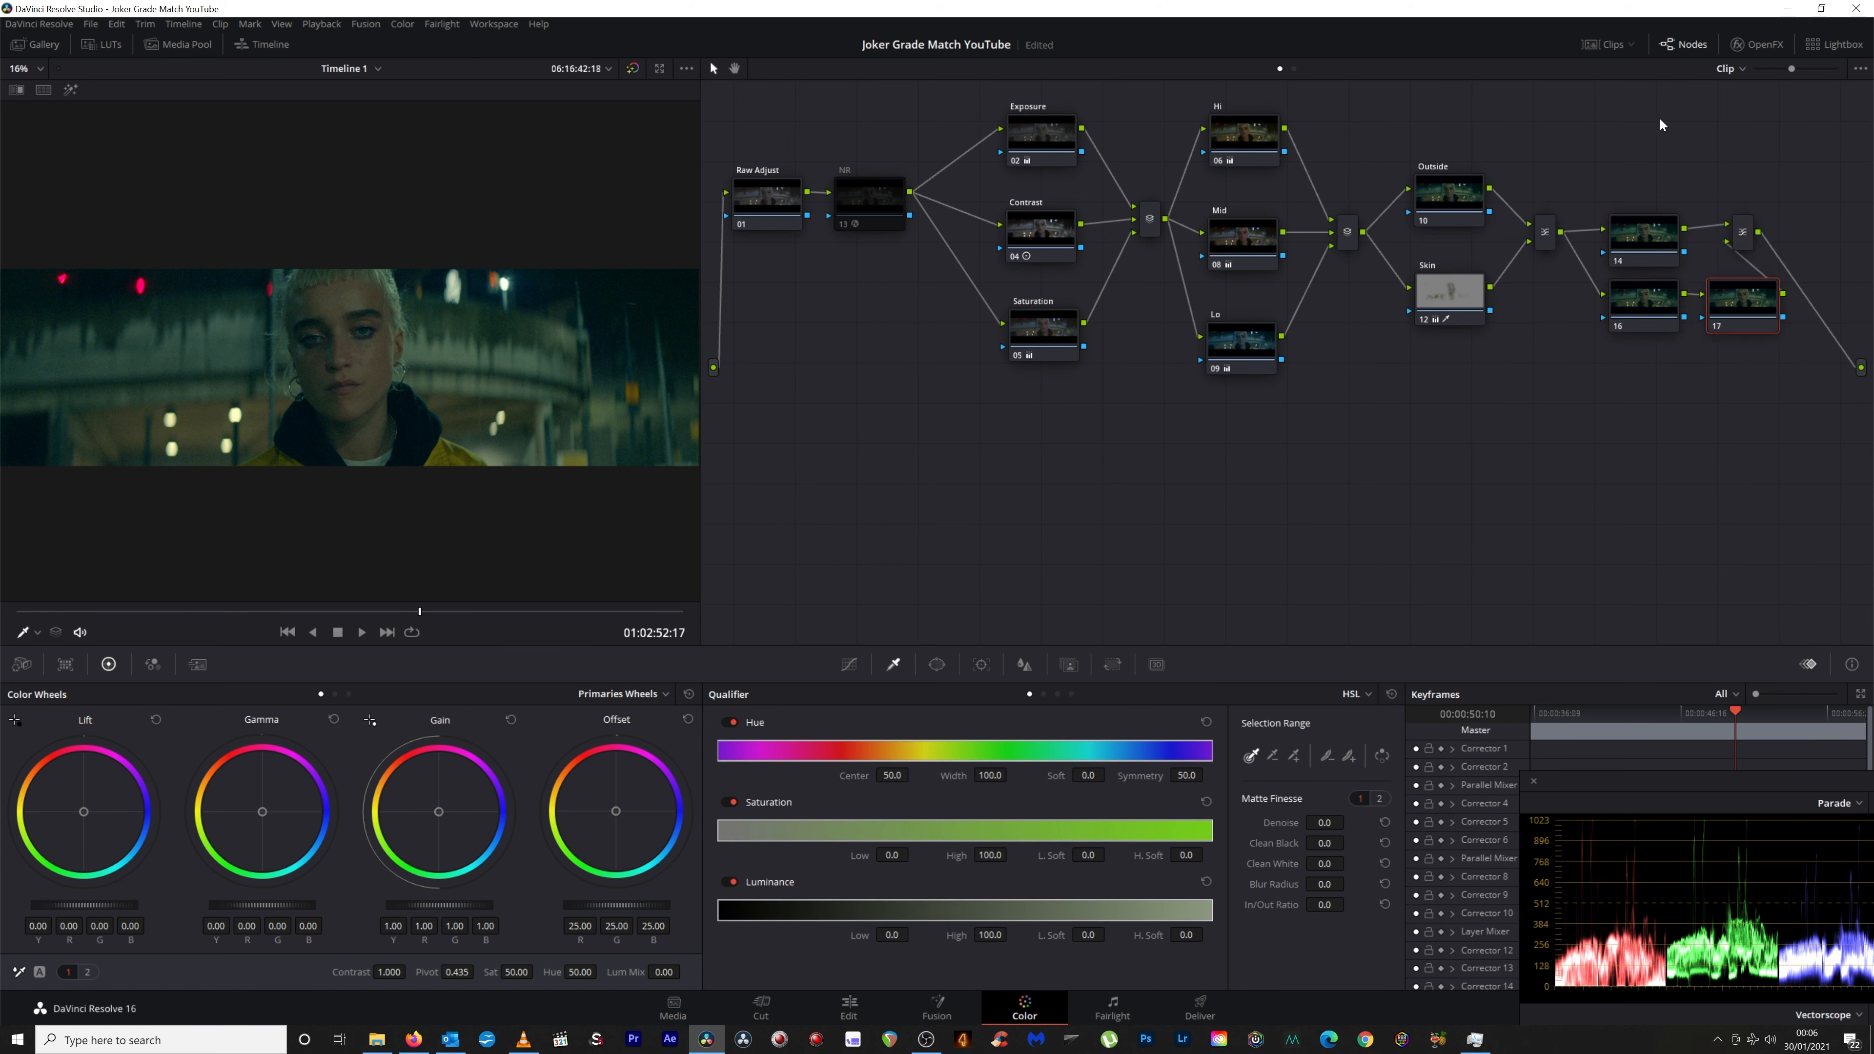
# Spread out the new nodes and their layer mixer into two clear branches, one above the other.
pyautogui.moveTo(1642, 238); pyautogui.dragTo(1633, 181)
pyautogui.moveTo(1645, 300); pyautogui.dragTo(1628, 284)
pyautogui.moveTo(1743, 246); pyautogui.dragTo(1800, 236)
pyautogui.moveTo(1757, 294); pyautogui.dragTo(1740, 276)
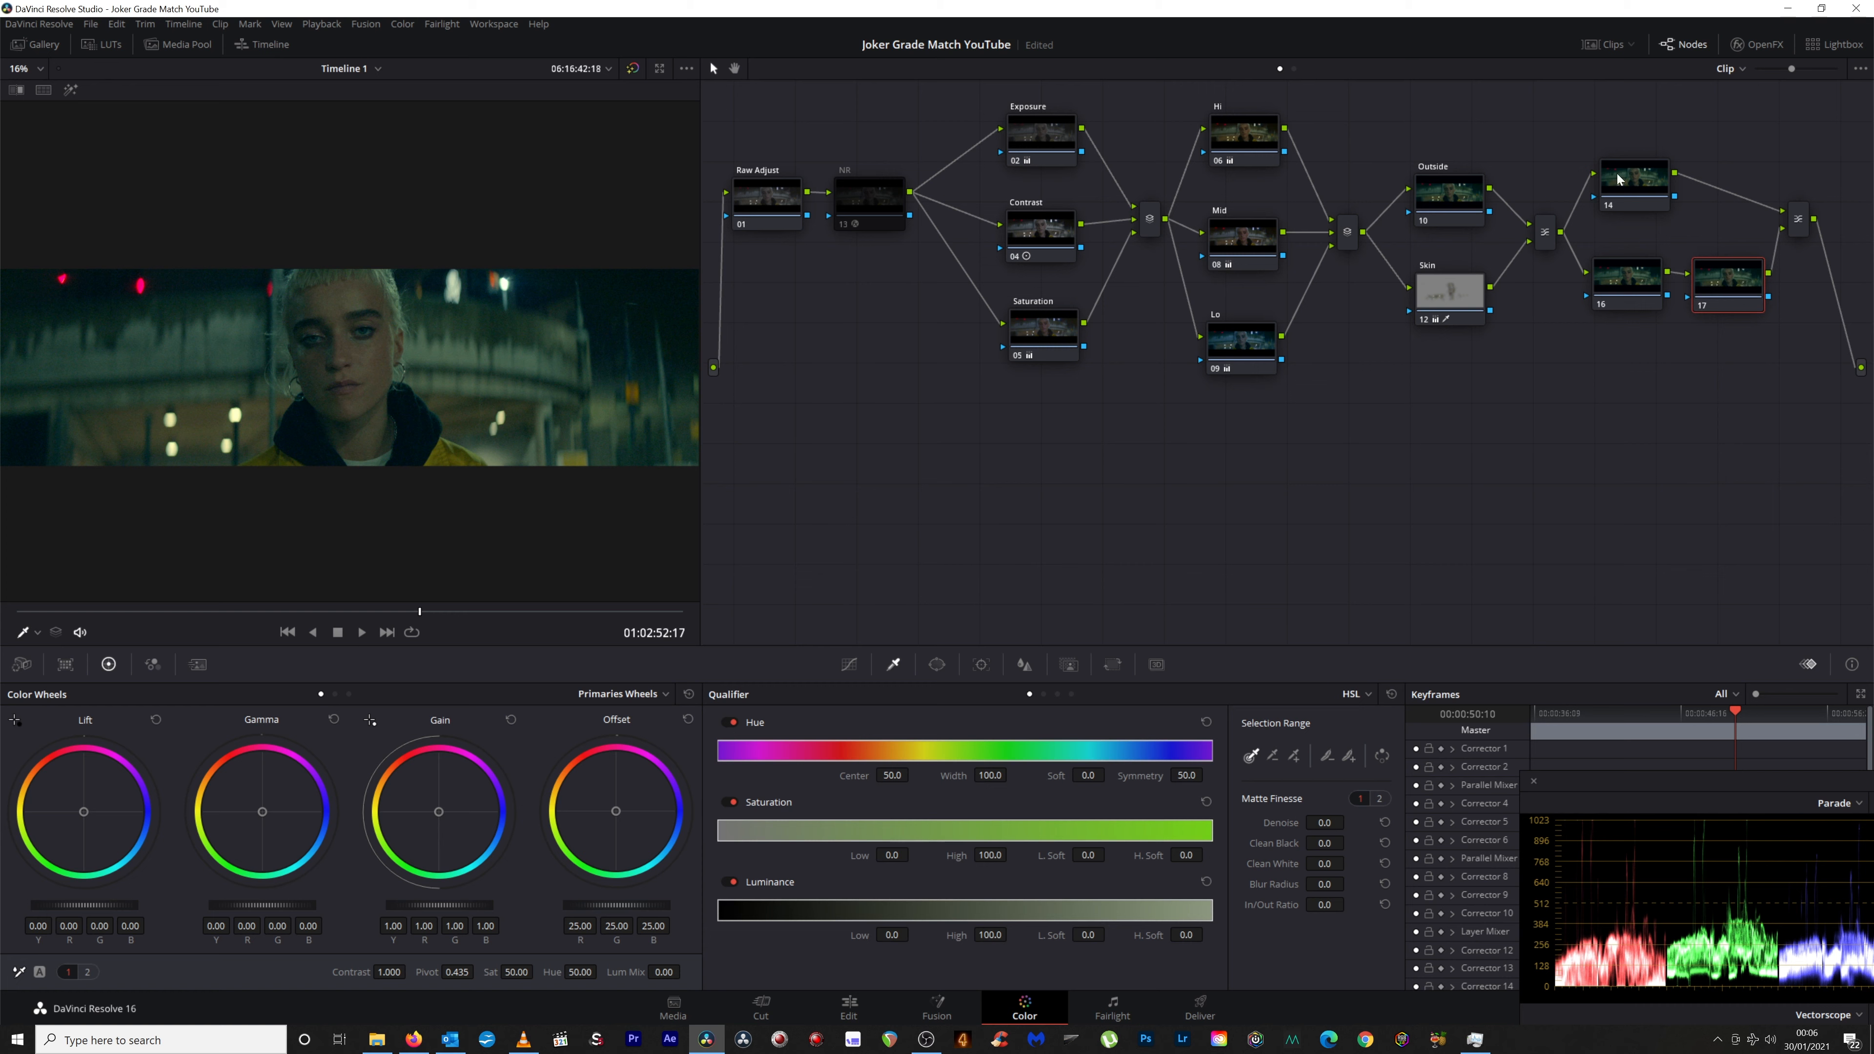
pyautogui.moveTo(1622, 280); pyautogui.dragTo(1713, 287)
# Label the two nodes on the new lower branch B&W and Cyan Wash.
pyautogui.click(1649, 291)
pyautogui.rightClick(1648, 291)
pyautogui.click(1672, 313)
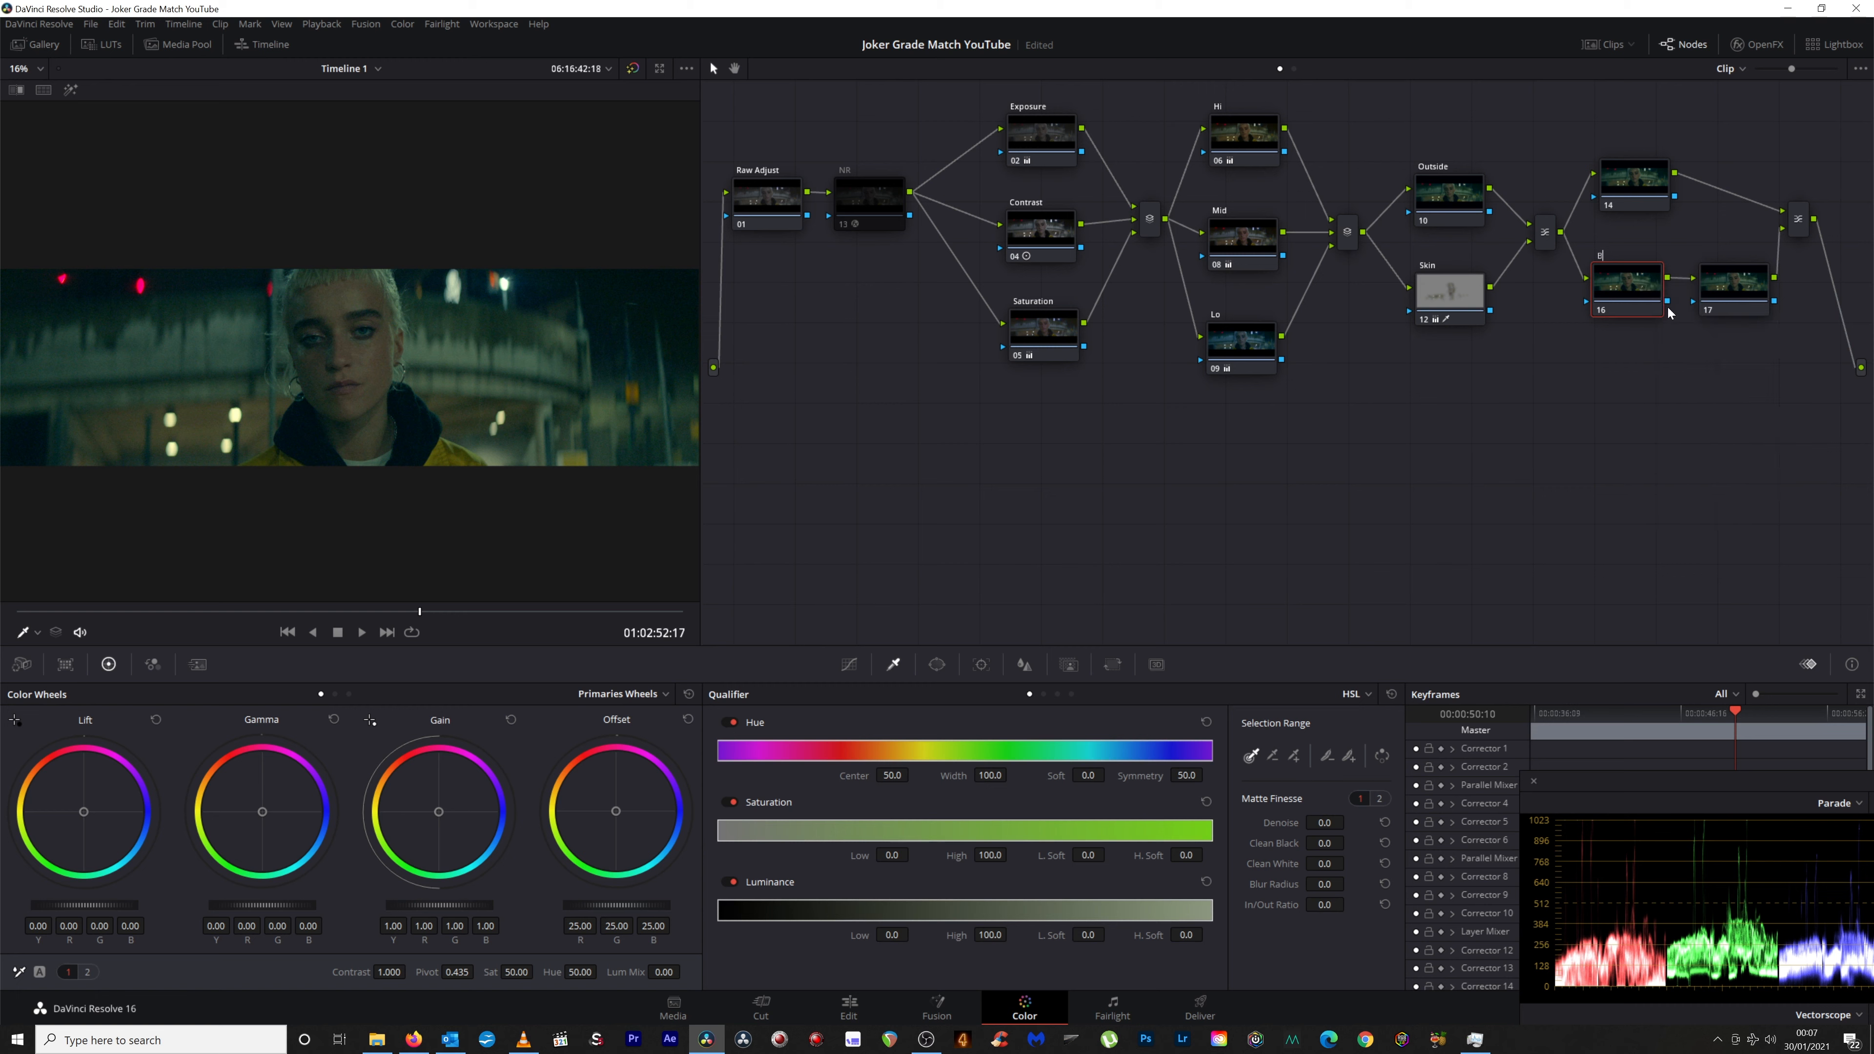
pyautogui.press('Return')
pyautogui.rightClick(1712, 280)
pyautogui.click(1716, 310)
pyautogui.press('Return')
# Turn the B&W node monochrome with the RGB Mixer.
pyautogui.click(1605, 277)
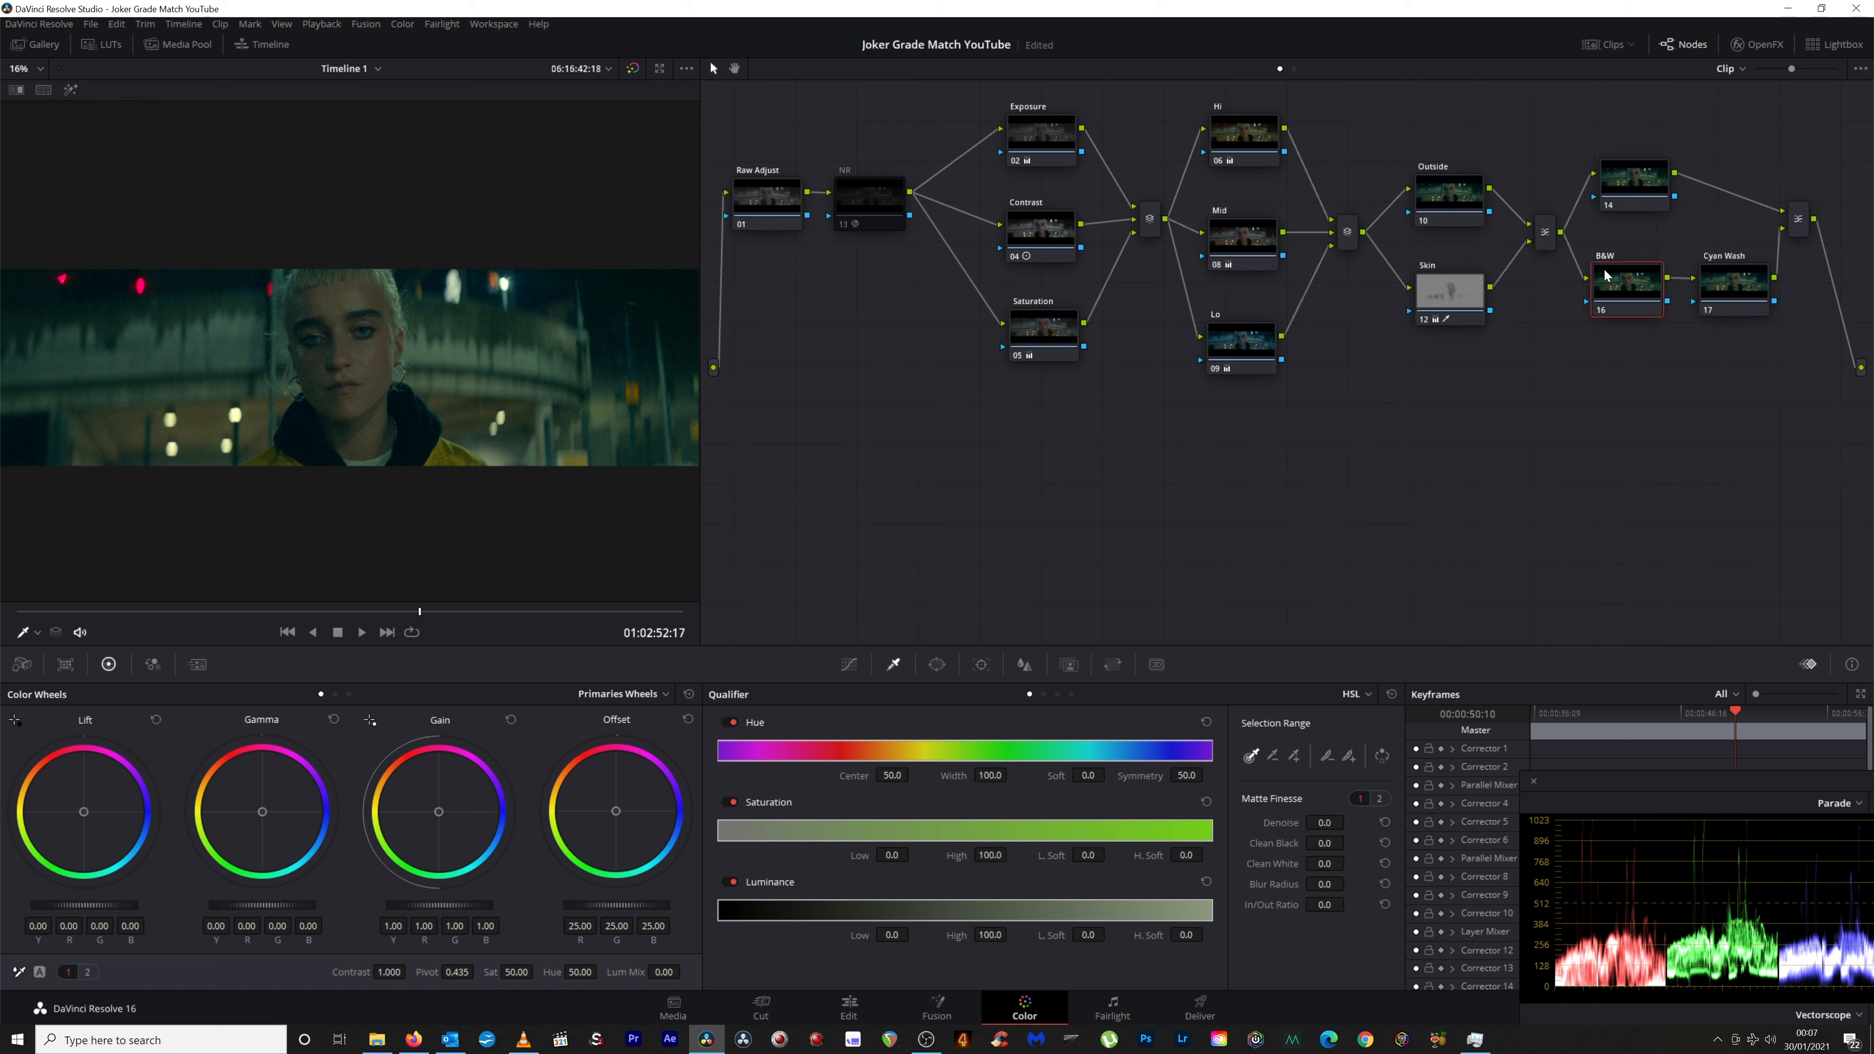
pyautogui.click(153, 664)
pyautogui.click(495, 972)
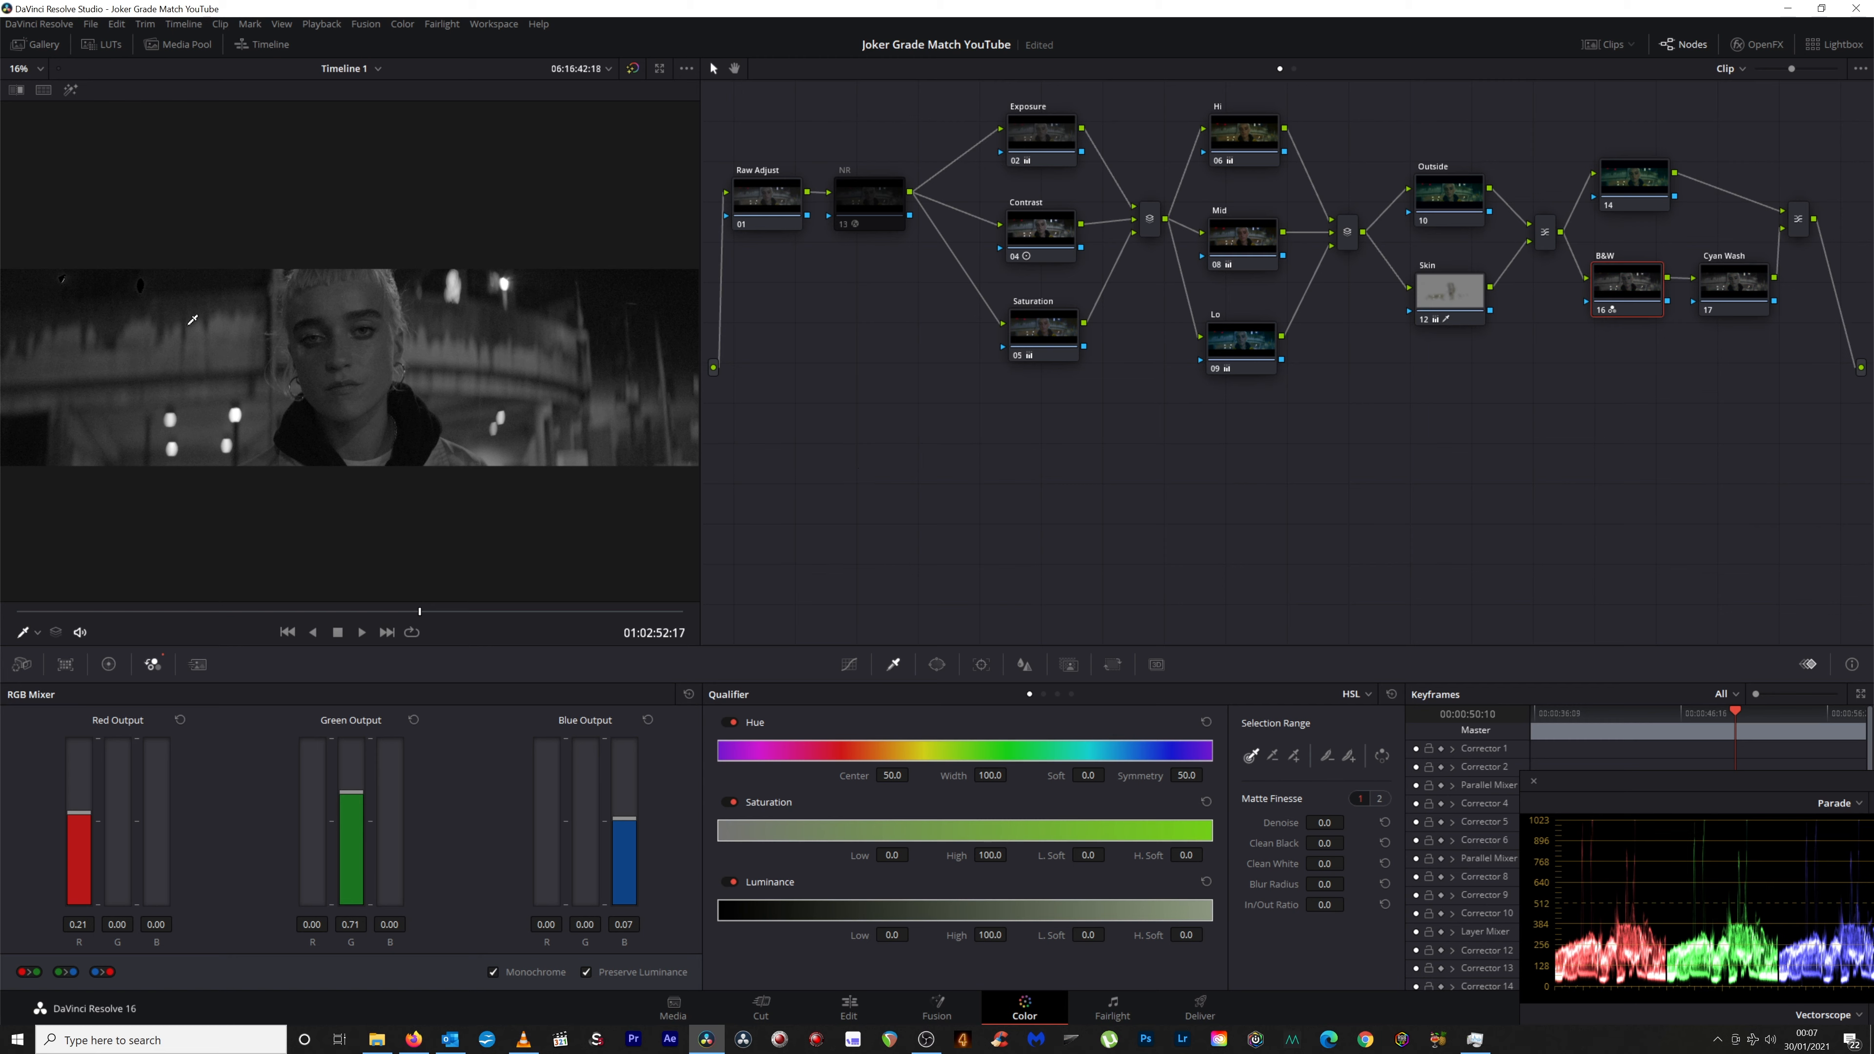
# Tint the Cyan Wash node by pushing its offset to red 14.94, green 26.42, blue 33.13.
pyautogui.click(1741, 279)
pyautogui.click(108, 664)
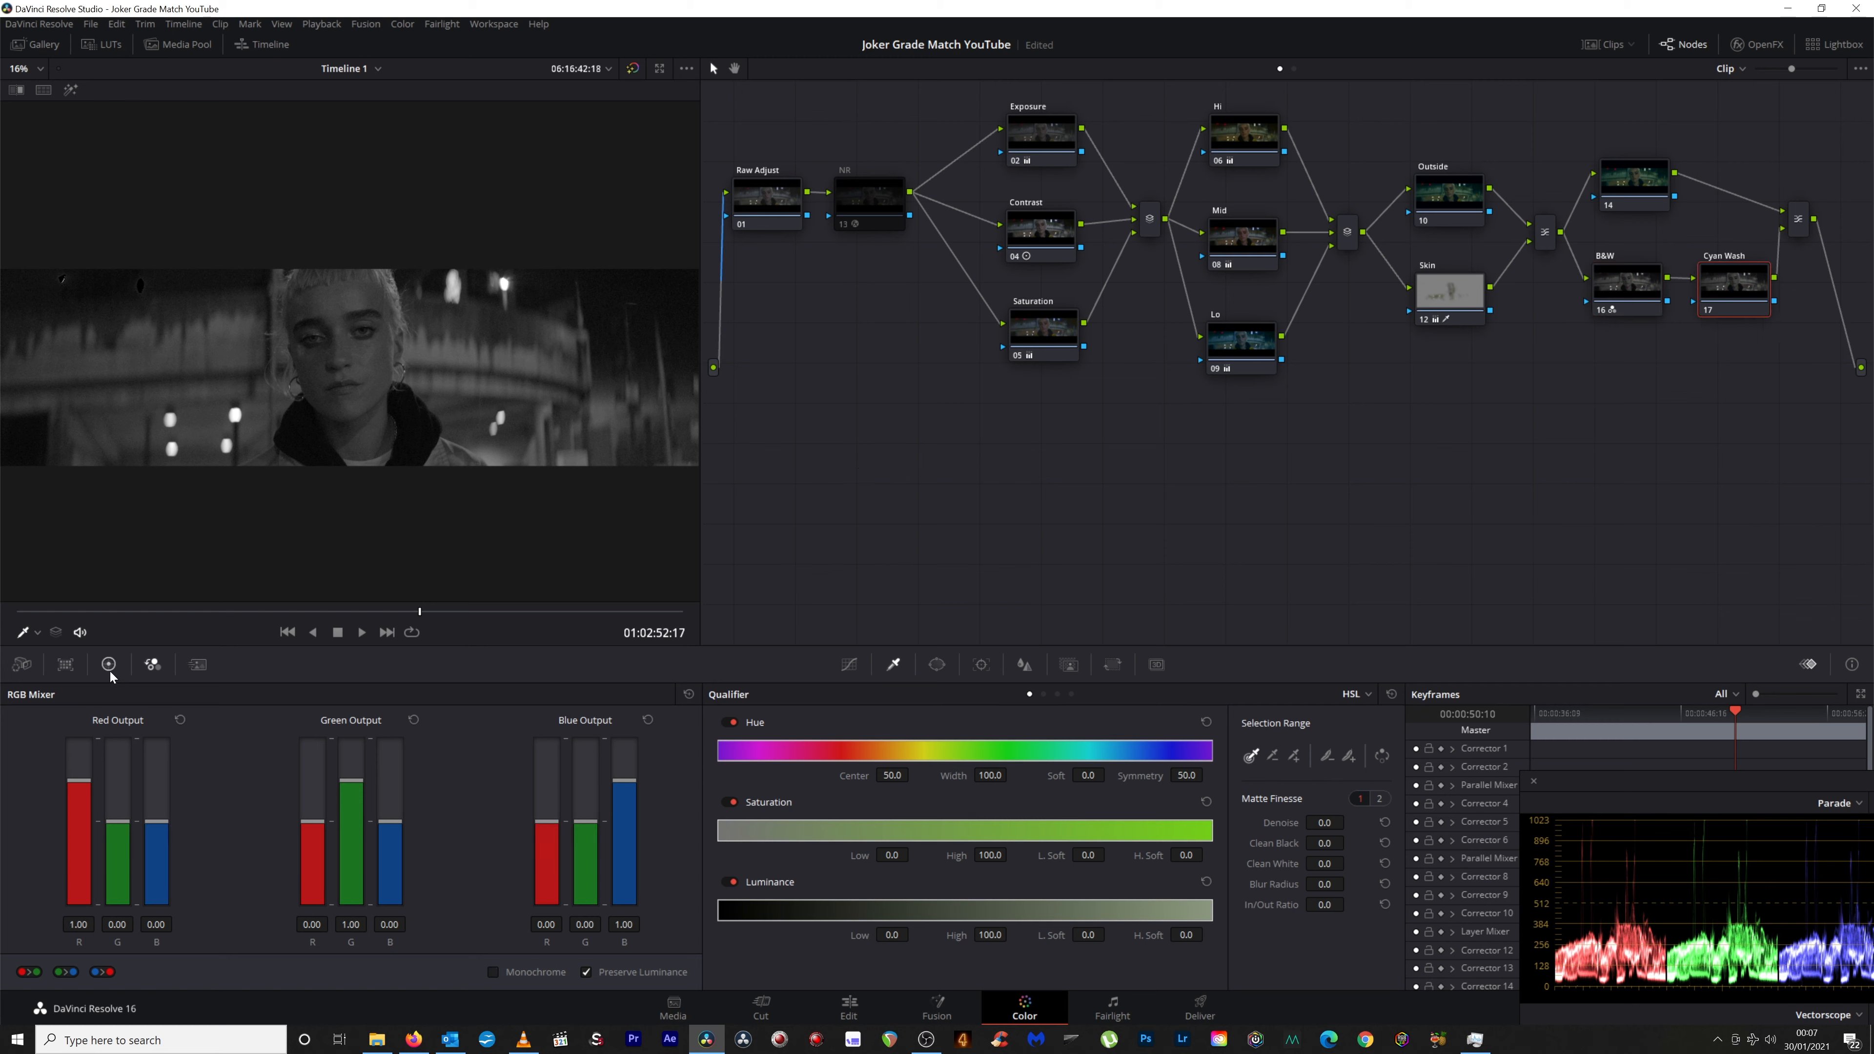
pyautogui.moveTo(621, 819); pyautogui.dragTo(624, 822)
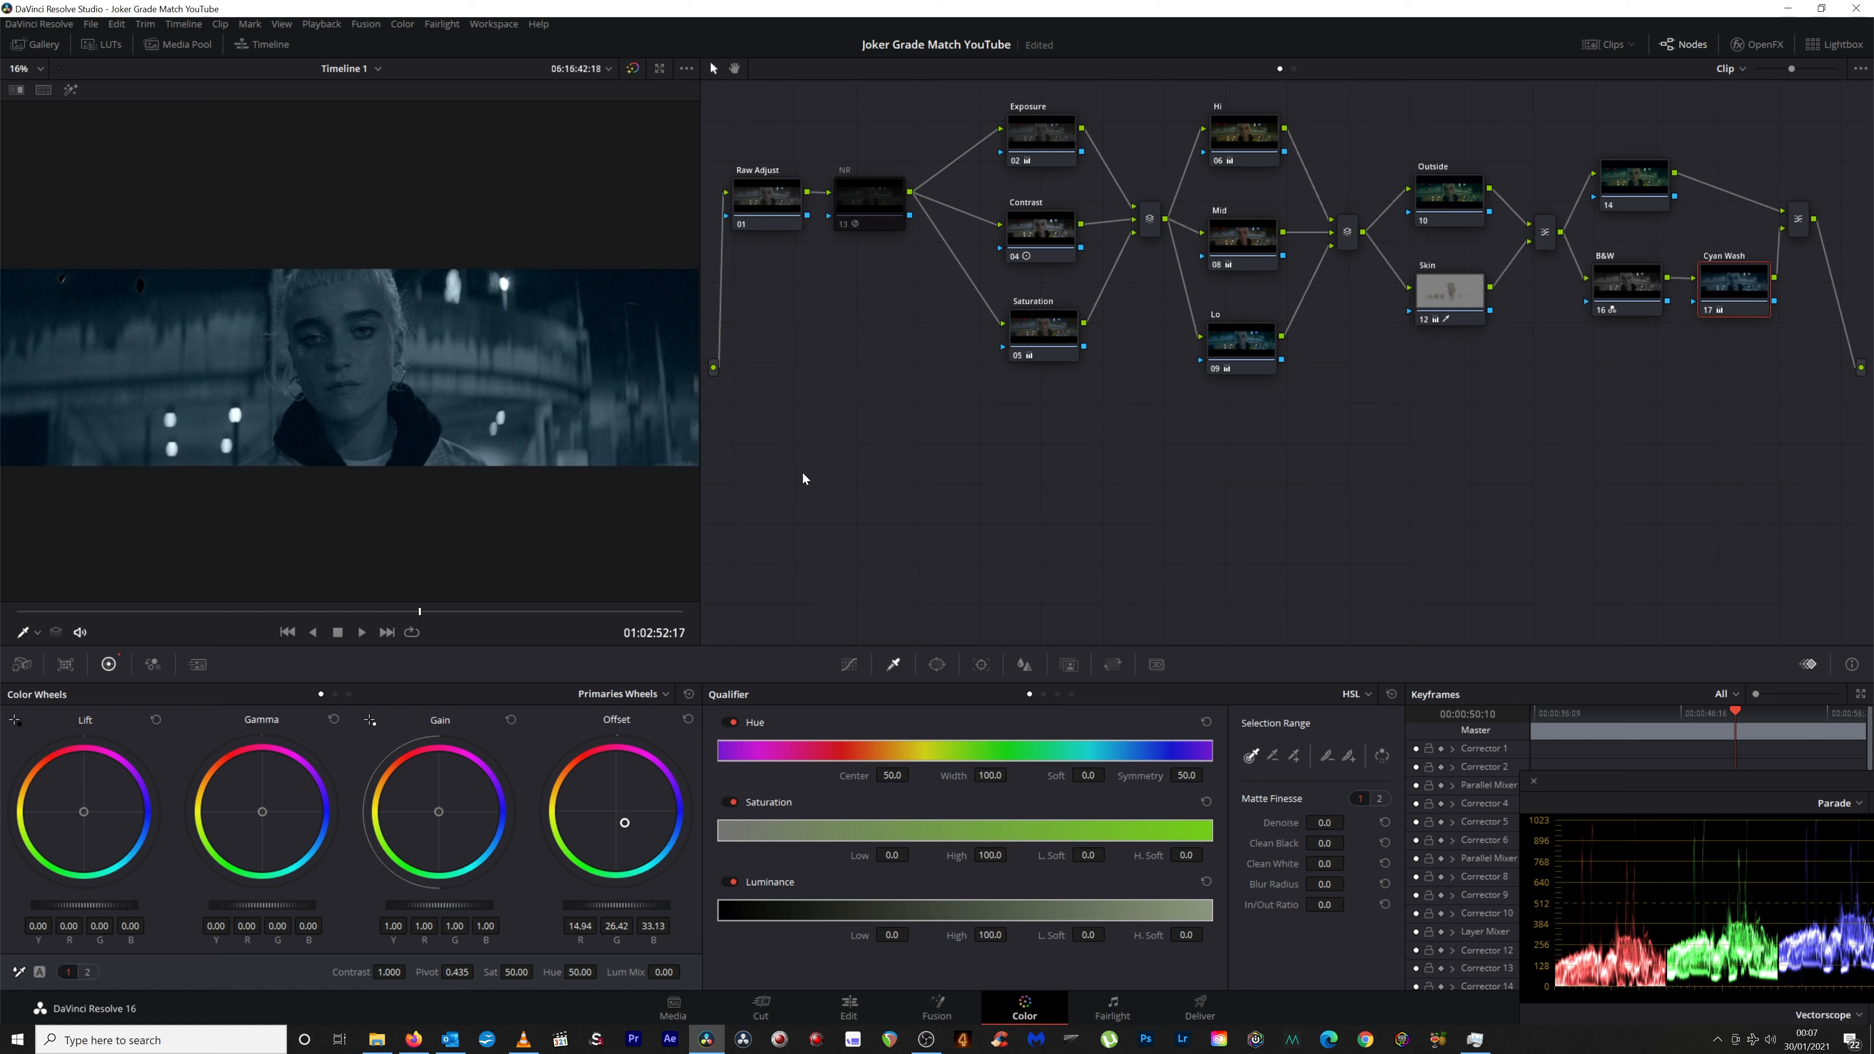
# Set the composite mode of the last layer mixer to Color Dodge.
pyautogui.click(1798, 222)
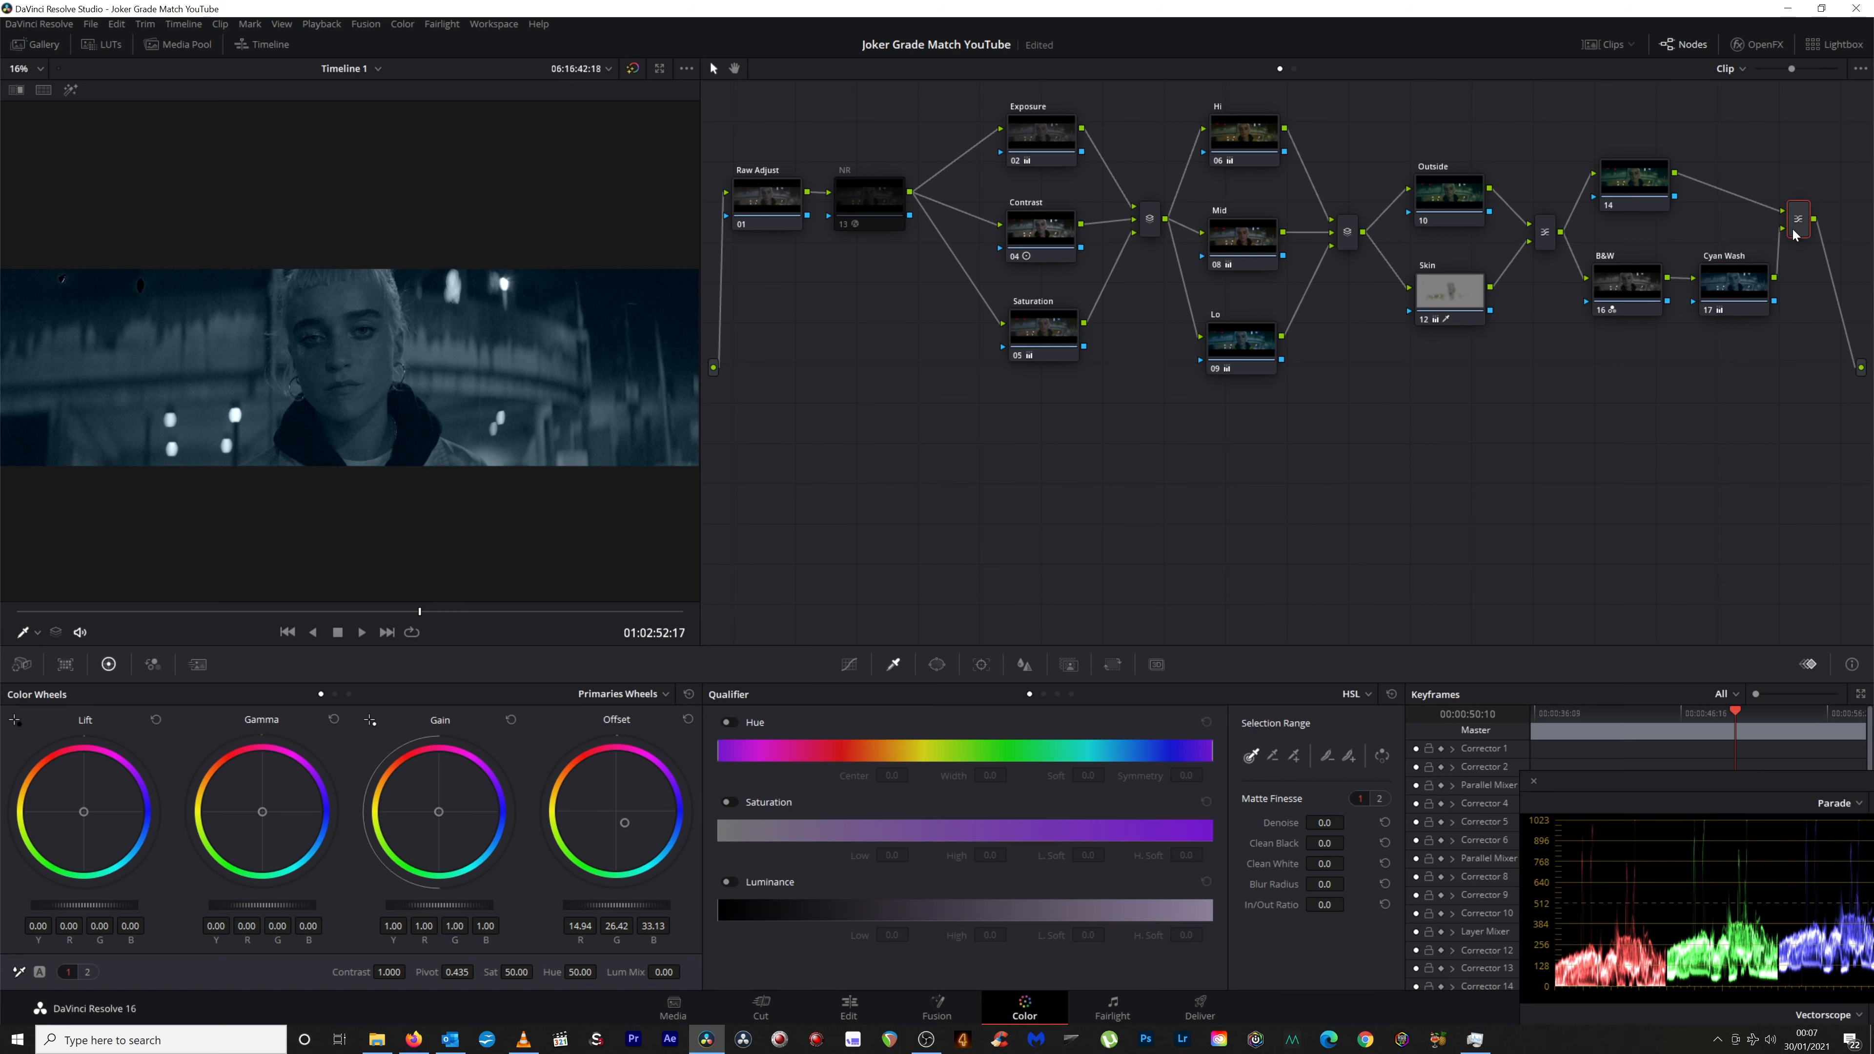
pyautogui.rightClick(1798, 225)
pyautogui.moveTo(1776, 333)
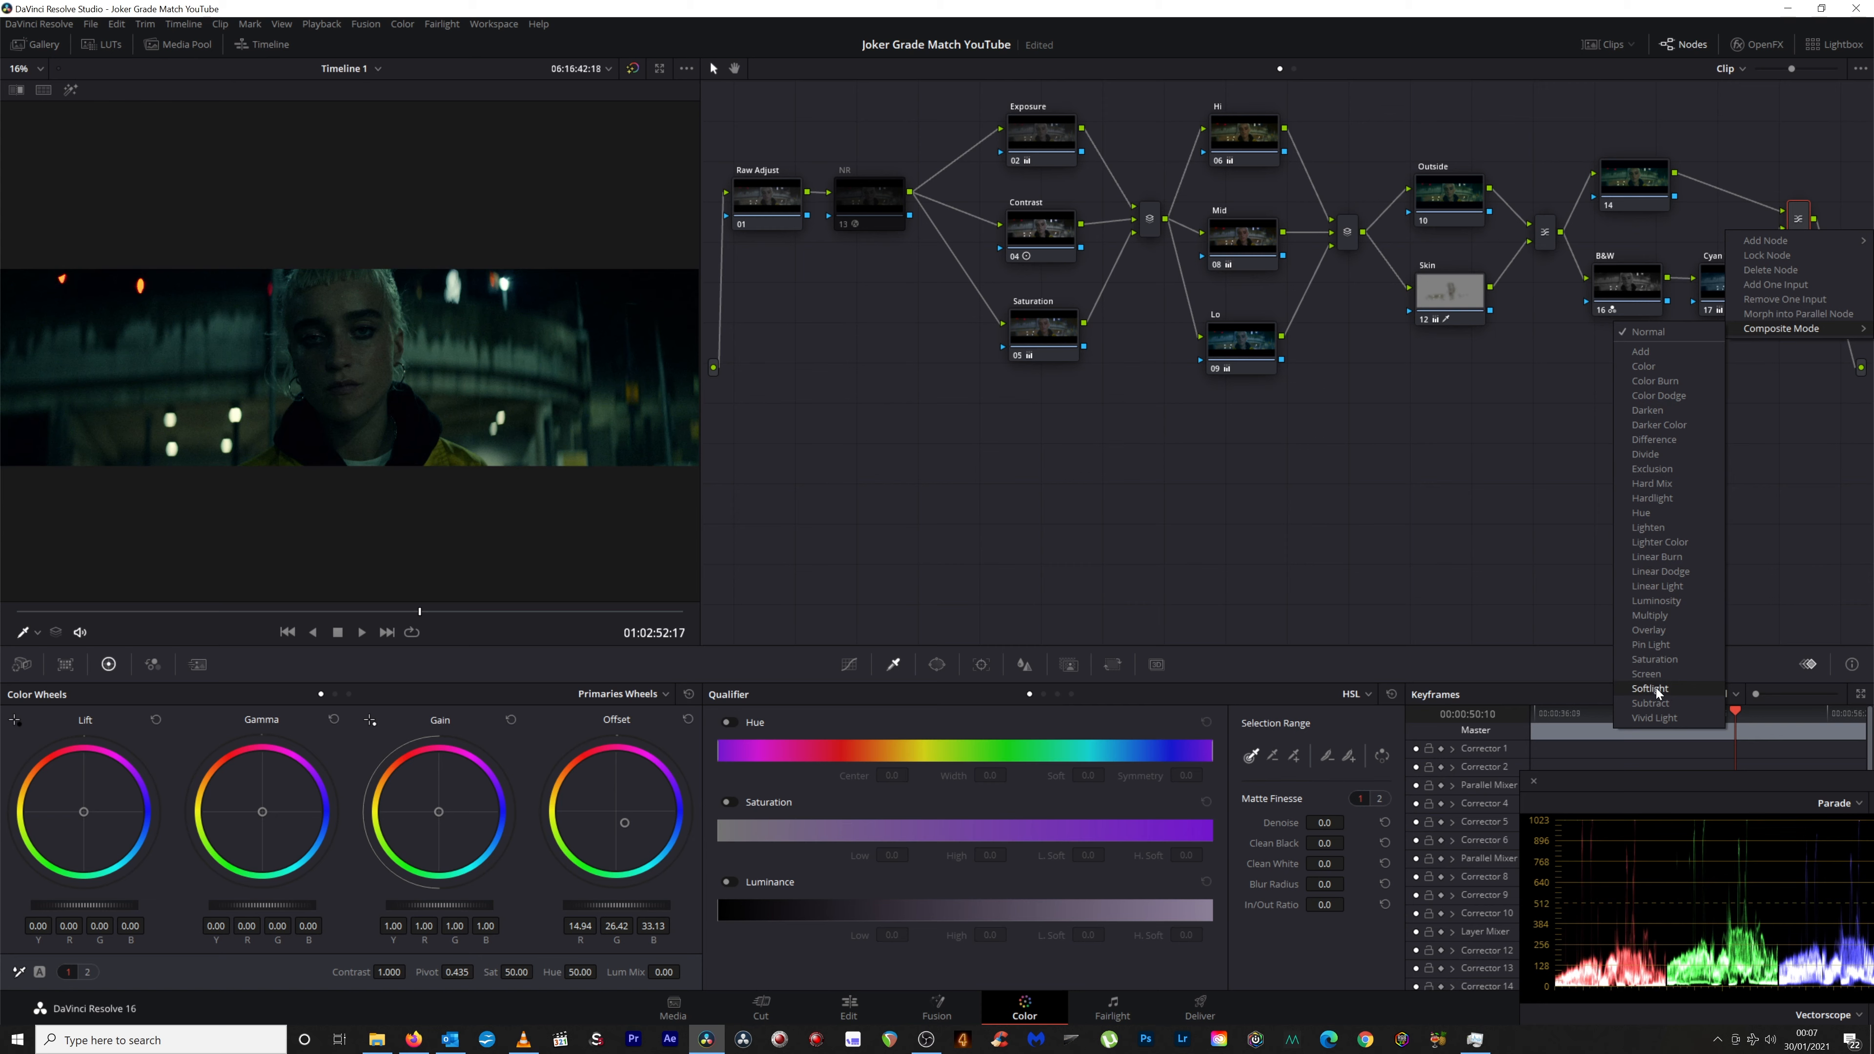
pyautogui.click(1645, 396)
pyautogui.moveTo(1800, 229); pyautogui.dragTo(1734, 278)
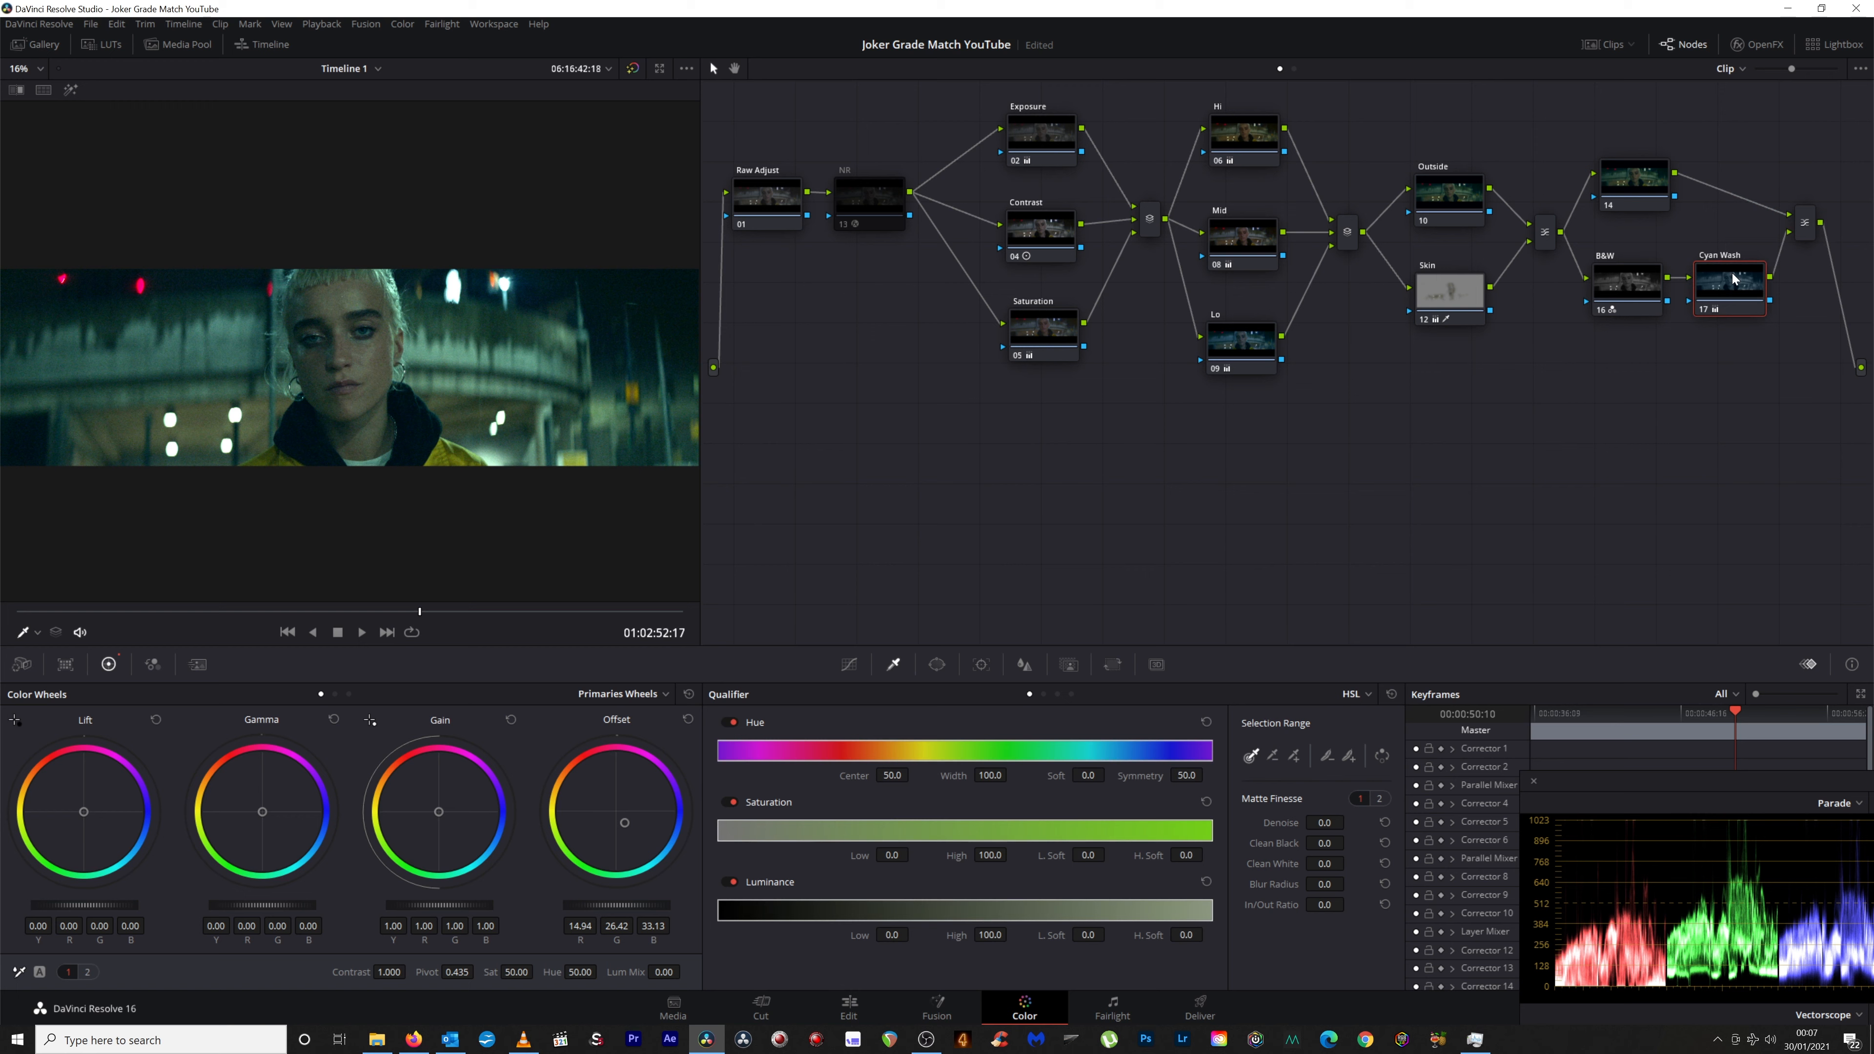
# Compare the shot with the Cyan Wash node on and off.
pyautogui.click(1704, 309)
pyautogui.click(1704, 309)
pyautogui.click(1704, 309)
pyautogui.moveTo(1729, 286); pyautogui.dragTo(1729, 284)
pyautogui.click(1806, 233)
pyautogui.click(1733, 273)
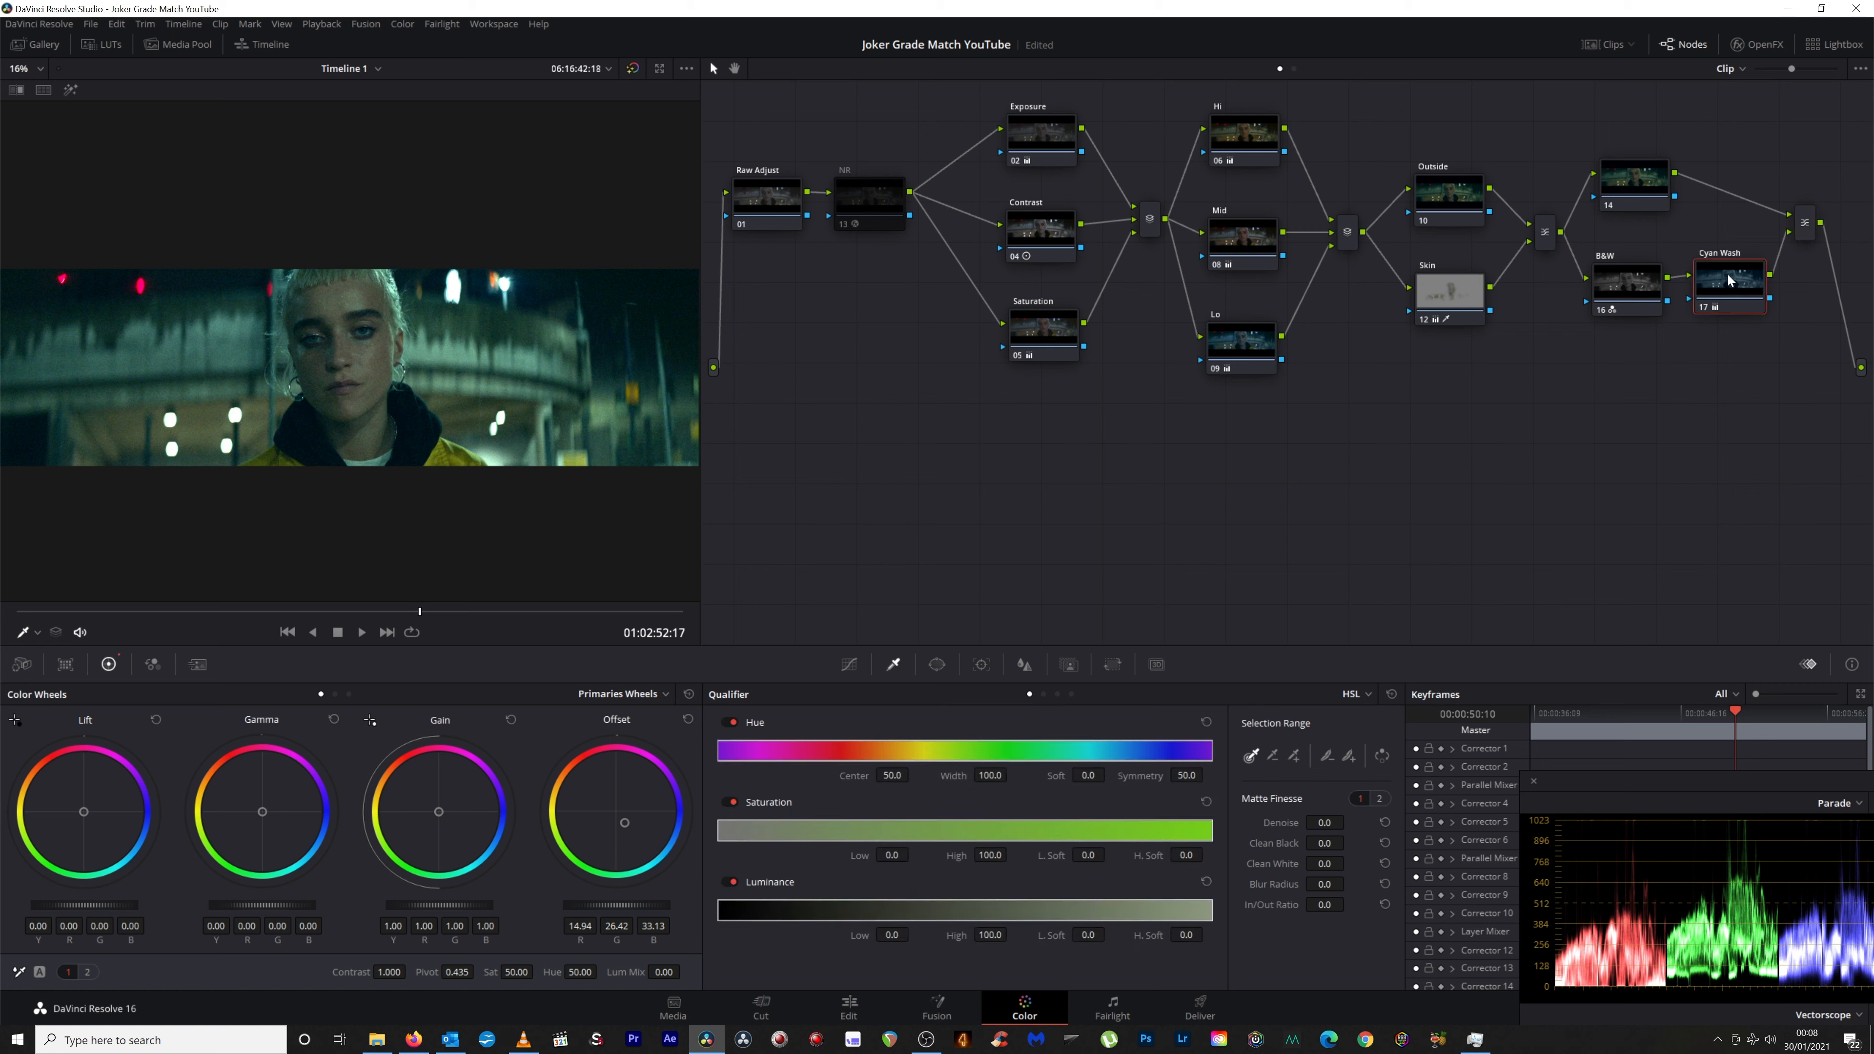
# Reduce the Cyan Wash node's key output gain to 0.75.
pyautogui.click(1068, 665)
pyautogui.write('.75')
pyautogui.press('Return')
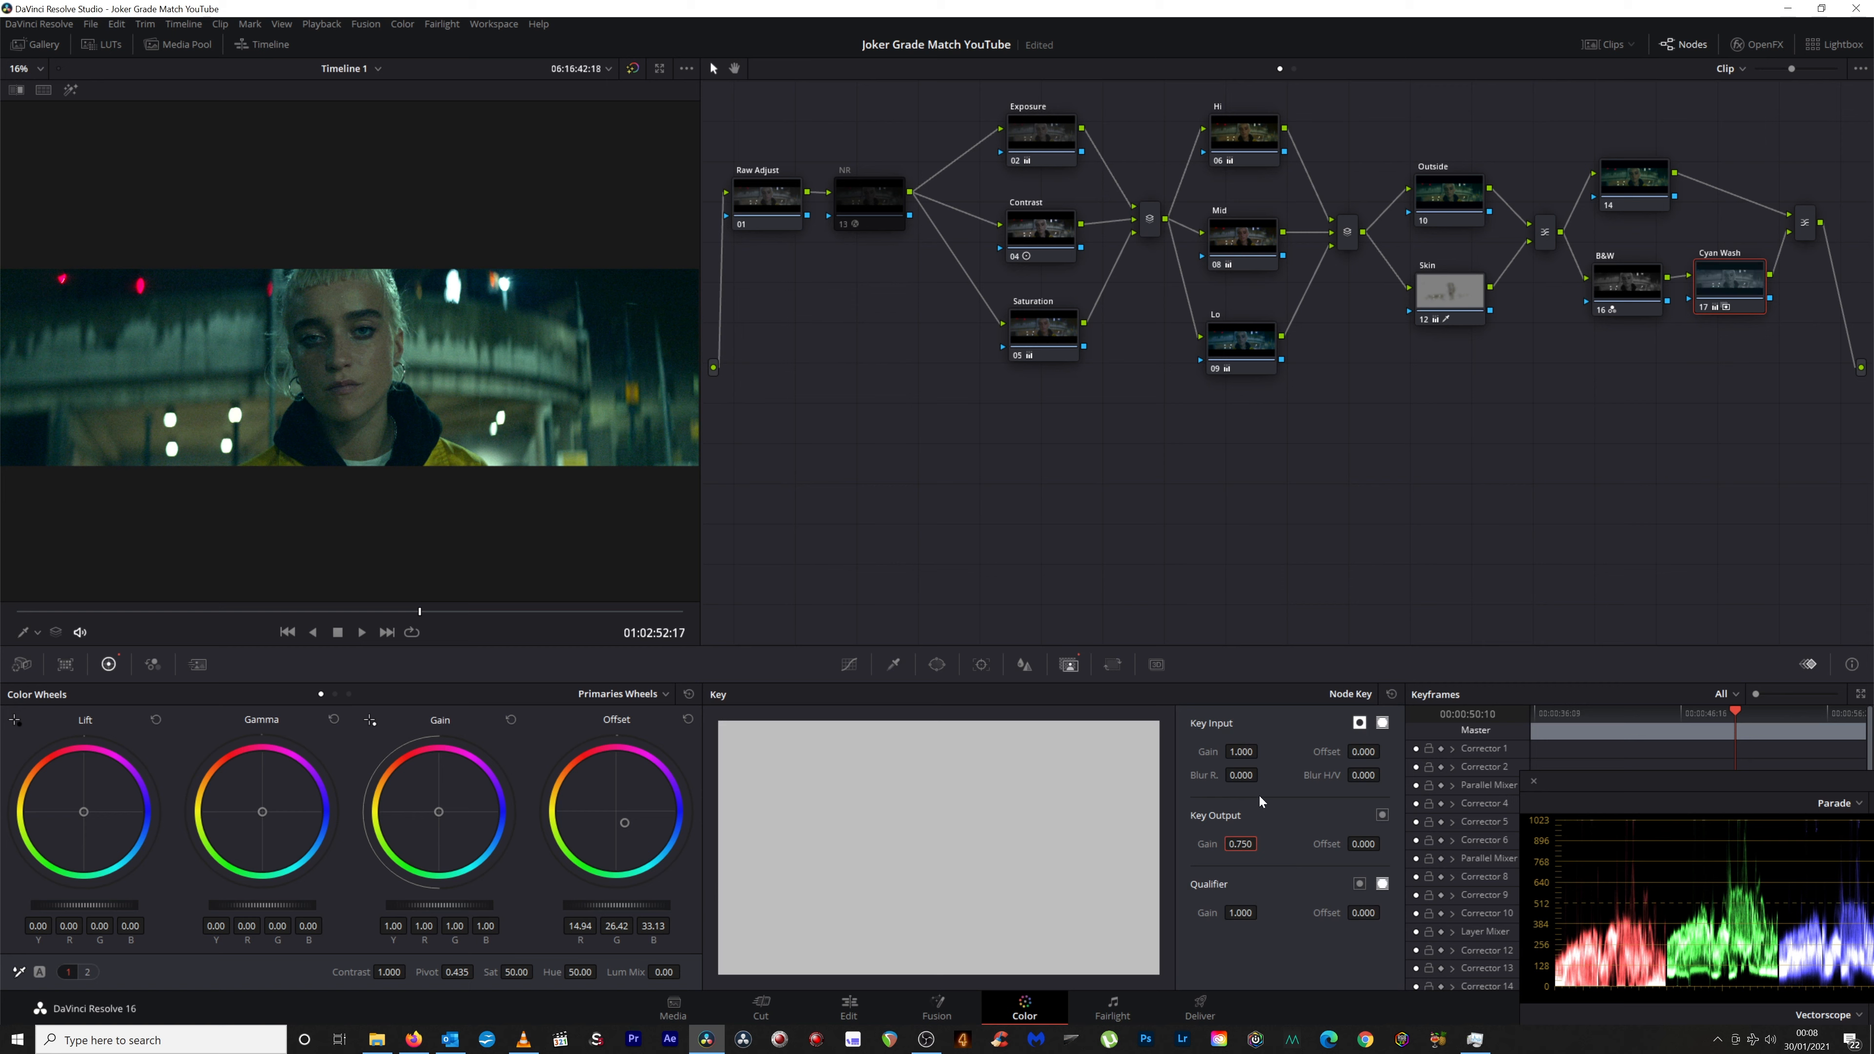
# Add an outside node after the last layer mixer and place it below the start of the node tree.
pyautogui.click(1805, 228)
pyautogui.hotkey('alt', 'o')
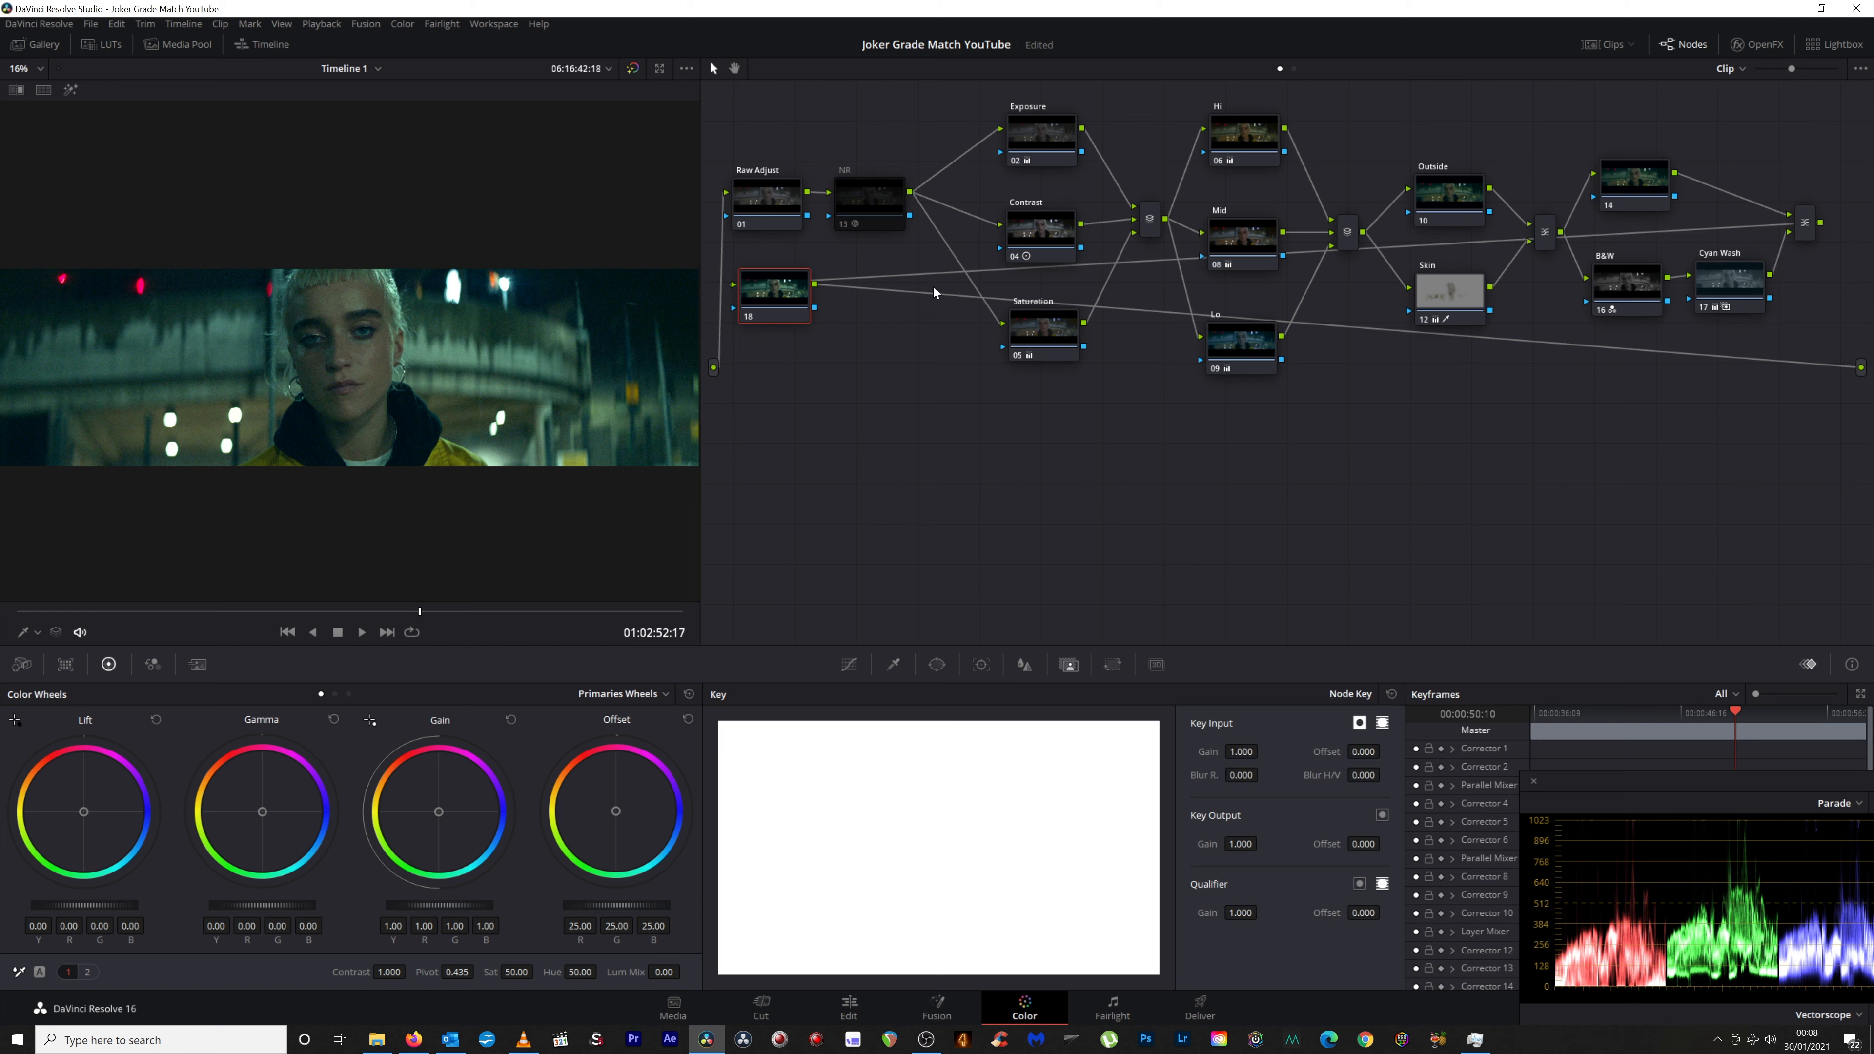
pyautogui.moveTo(765, 303); pyautogui.dragTo(802, 465)
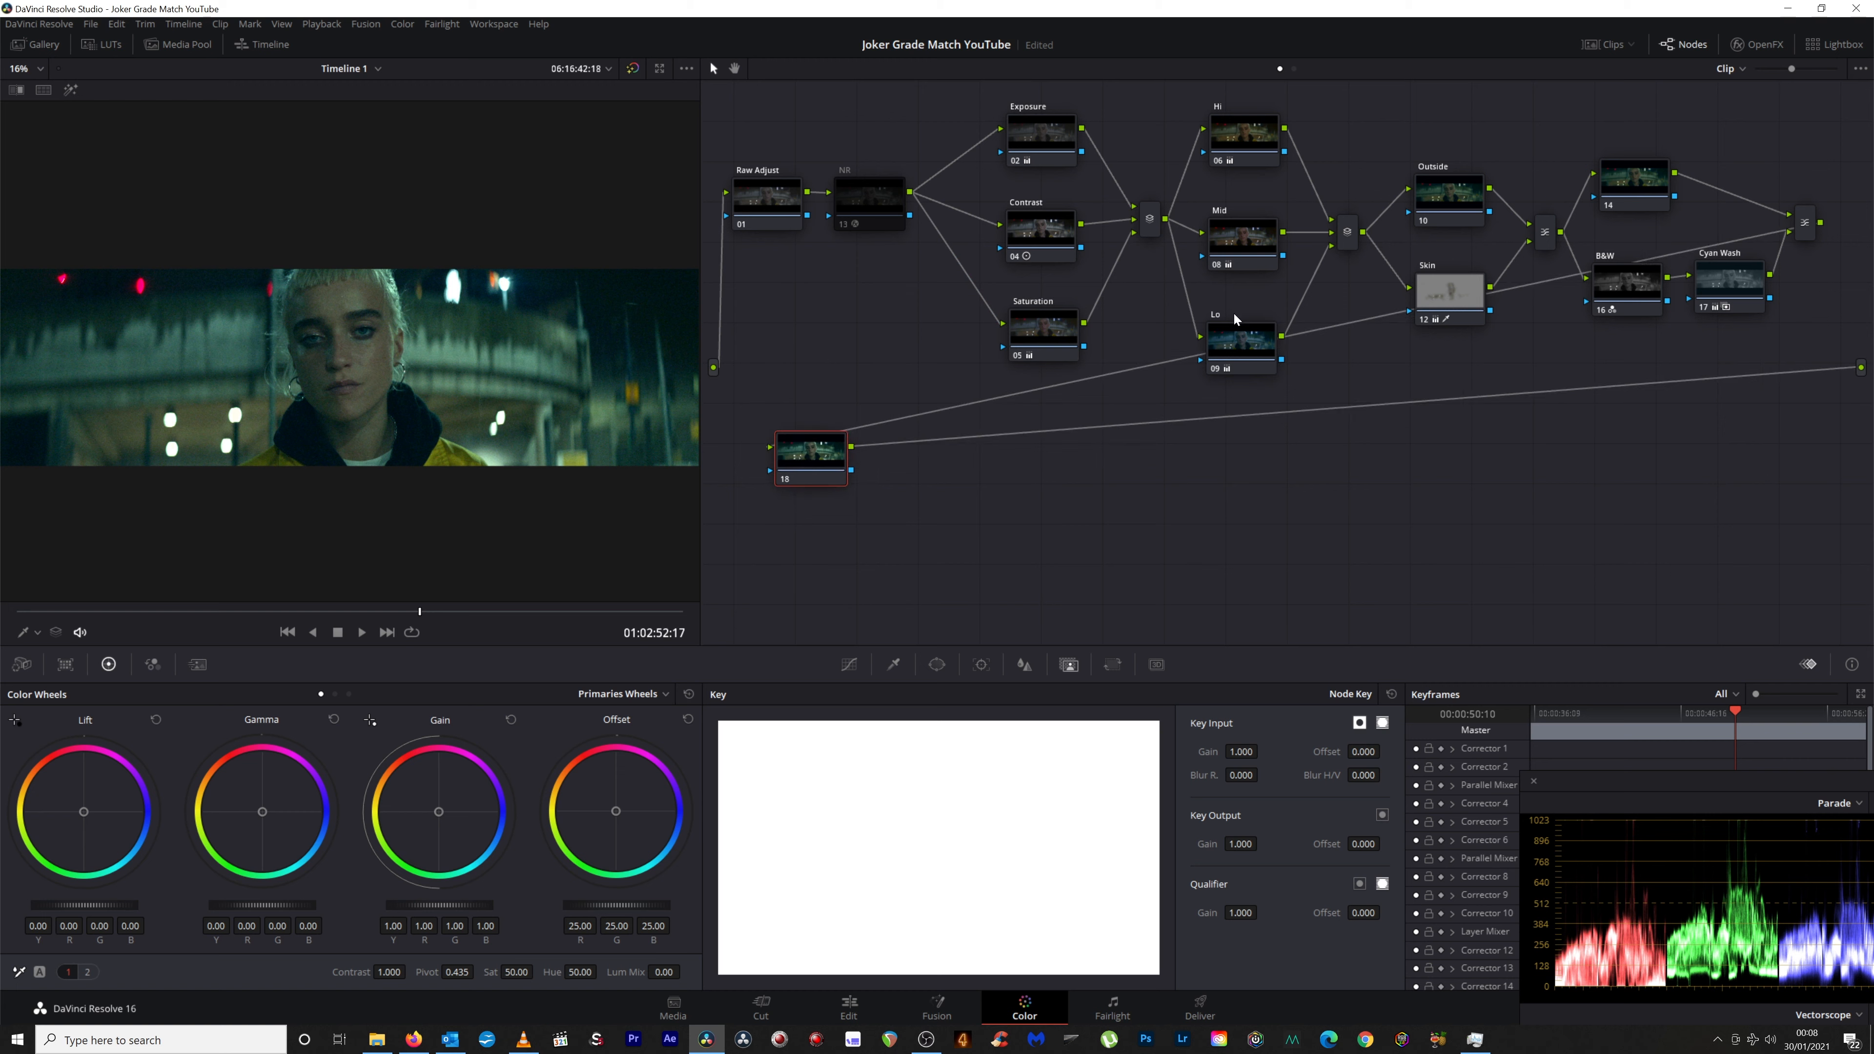
# Push the Hi node's log highlights to red 0.07, green 0.03, blue -0.51 and set its high range to 0.592.
pyautogui.moveTo(1223, 347); pyautogui.dragTo(1222, 334)
pyautogui.click(1242, 135)
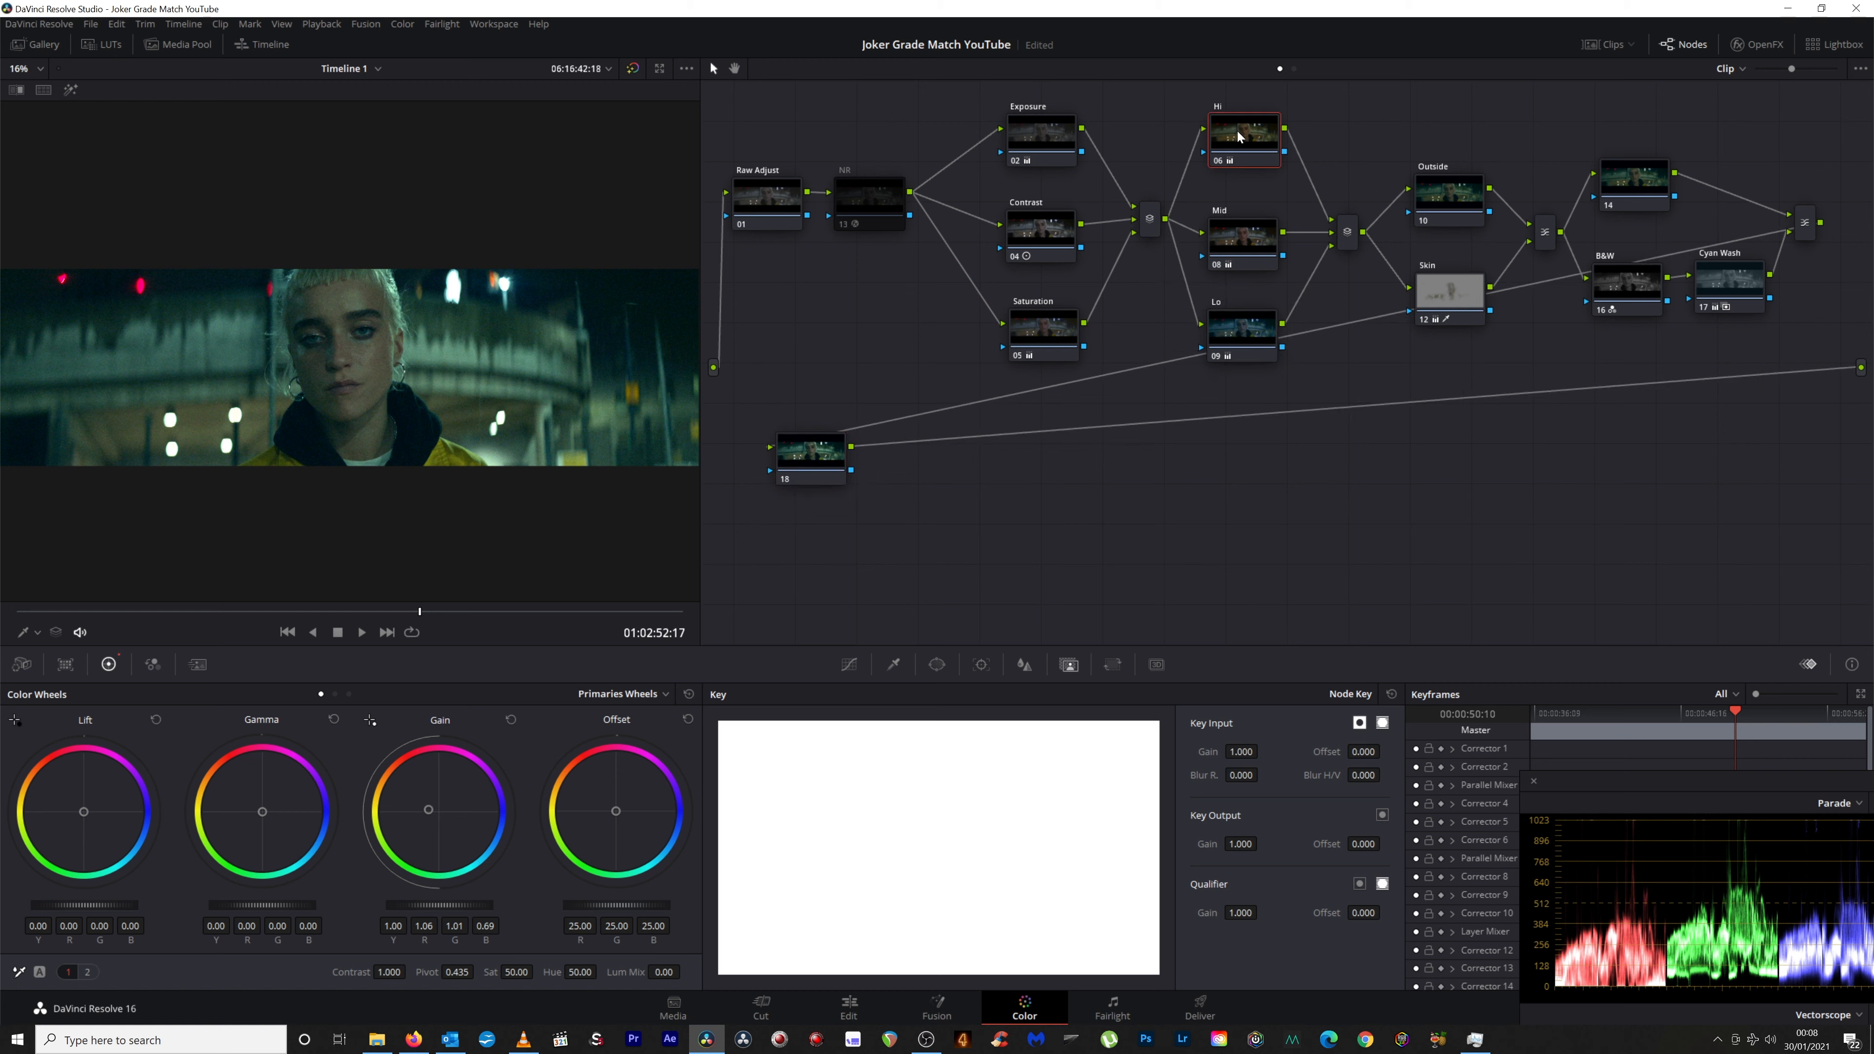
pyautogui.click(604, 694)
pyautogui.click(623, 750)
pyautogui.moveTo(438, 814); pyautogui.dragTo(415, 807)
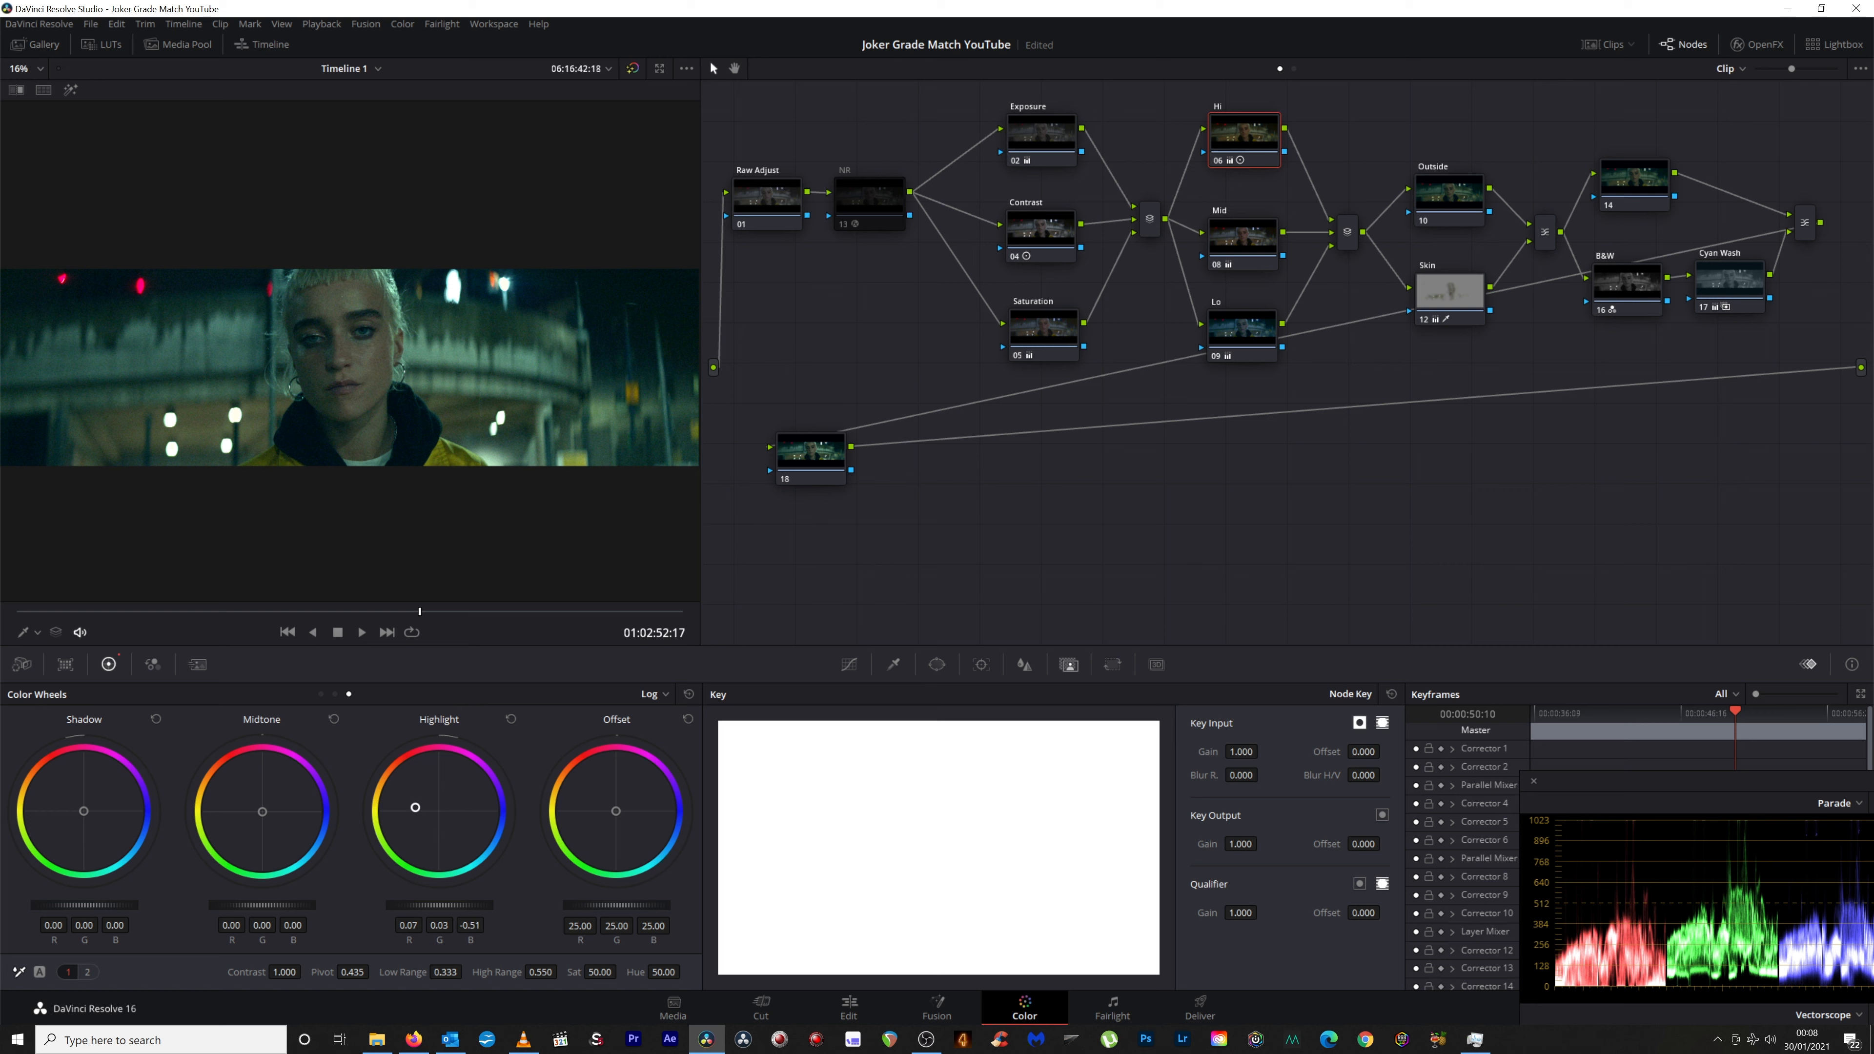
pyautogui.moveTo(537, 972); pyautogui.dragTo(561, 971)
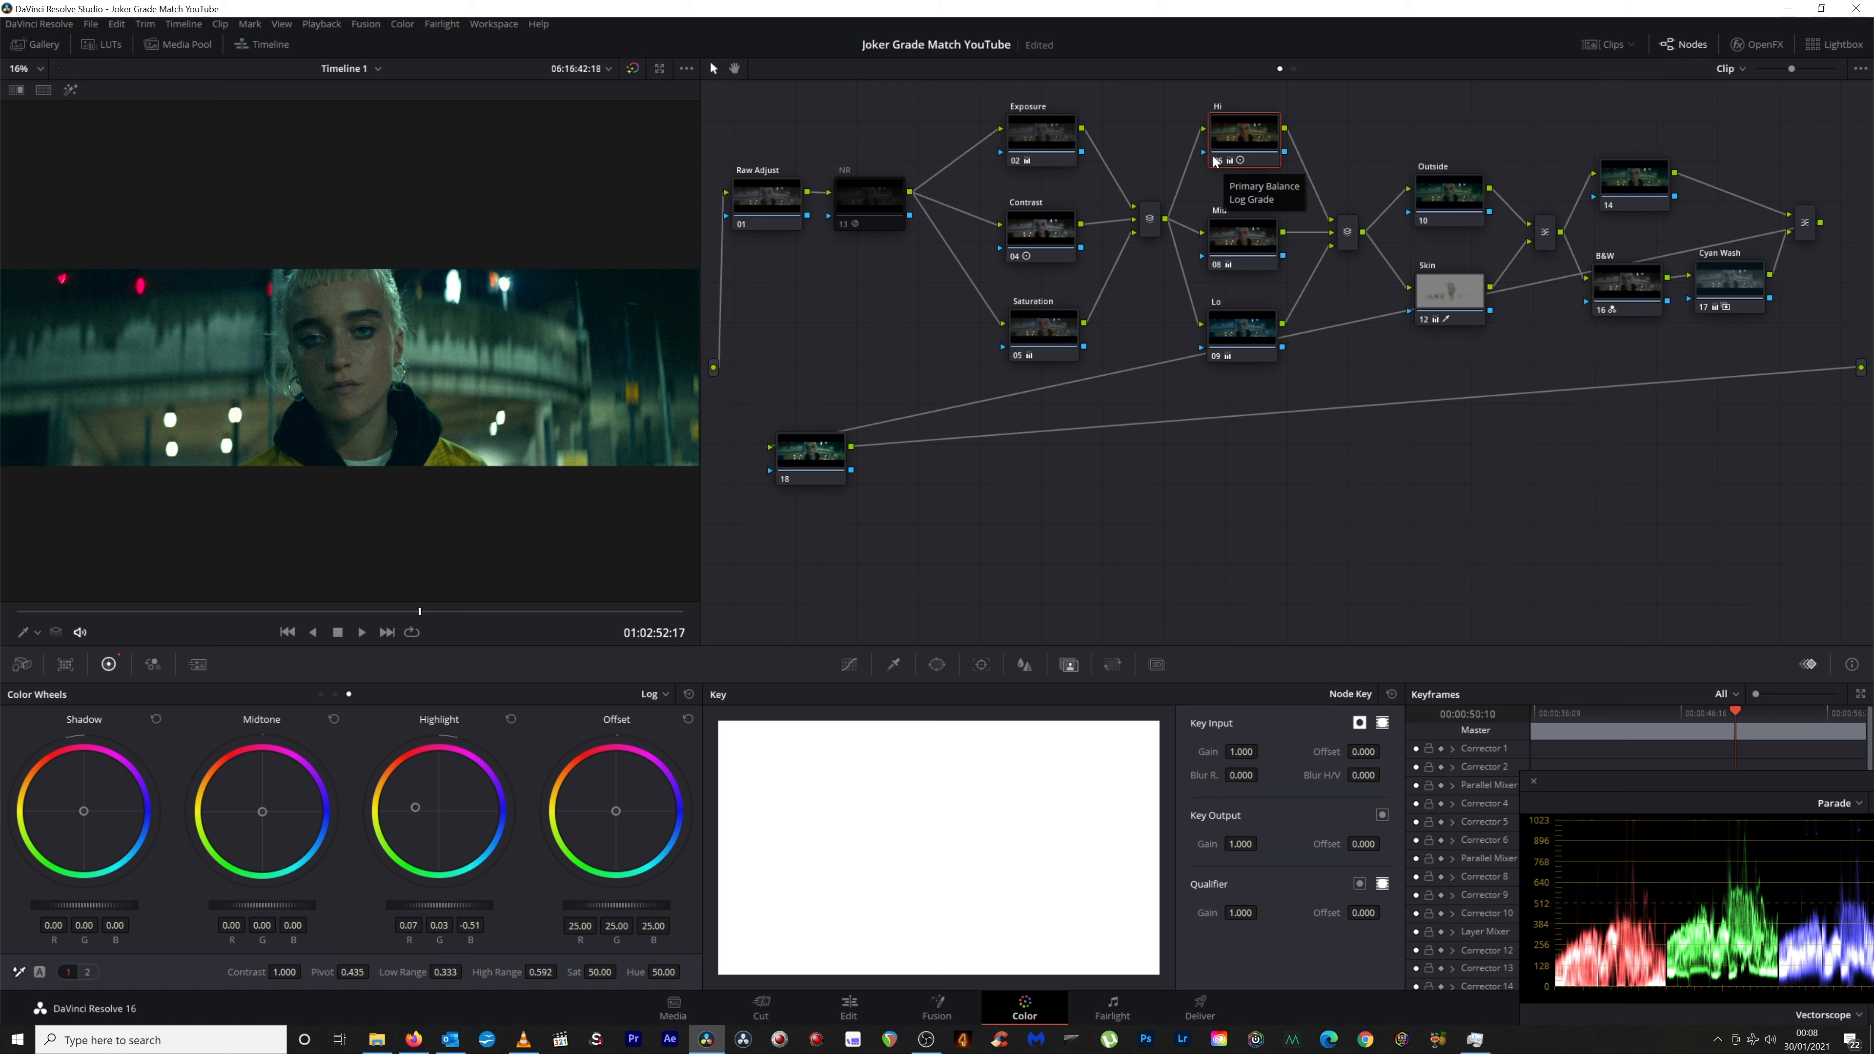
# Compare the shot with the Hi node on and off.
pyautogui.click(1222, 165)
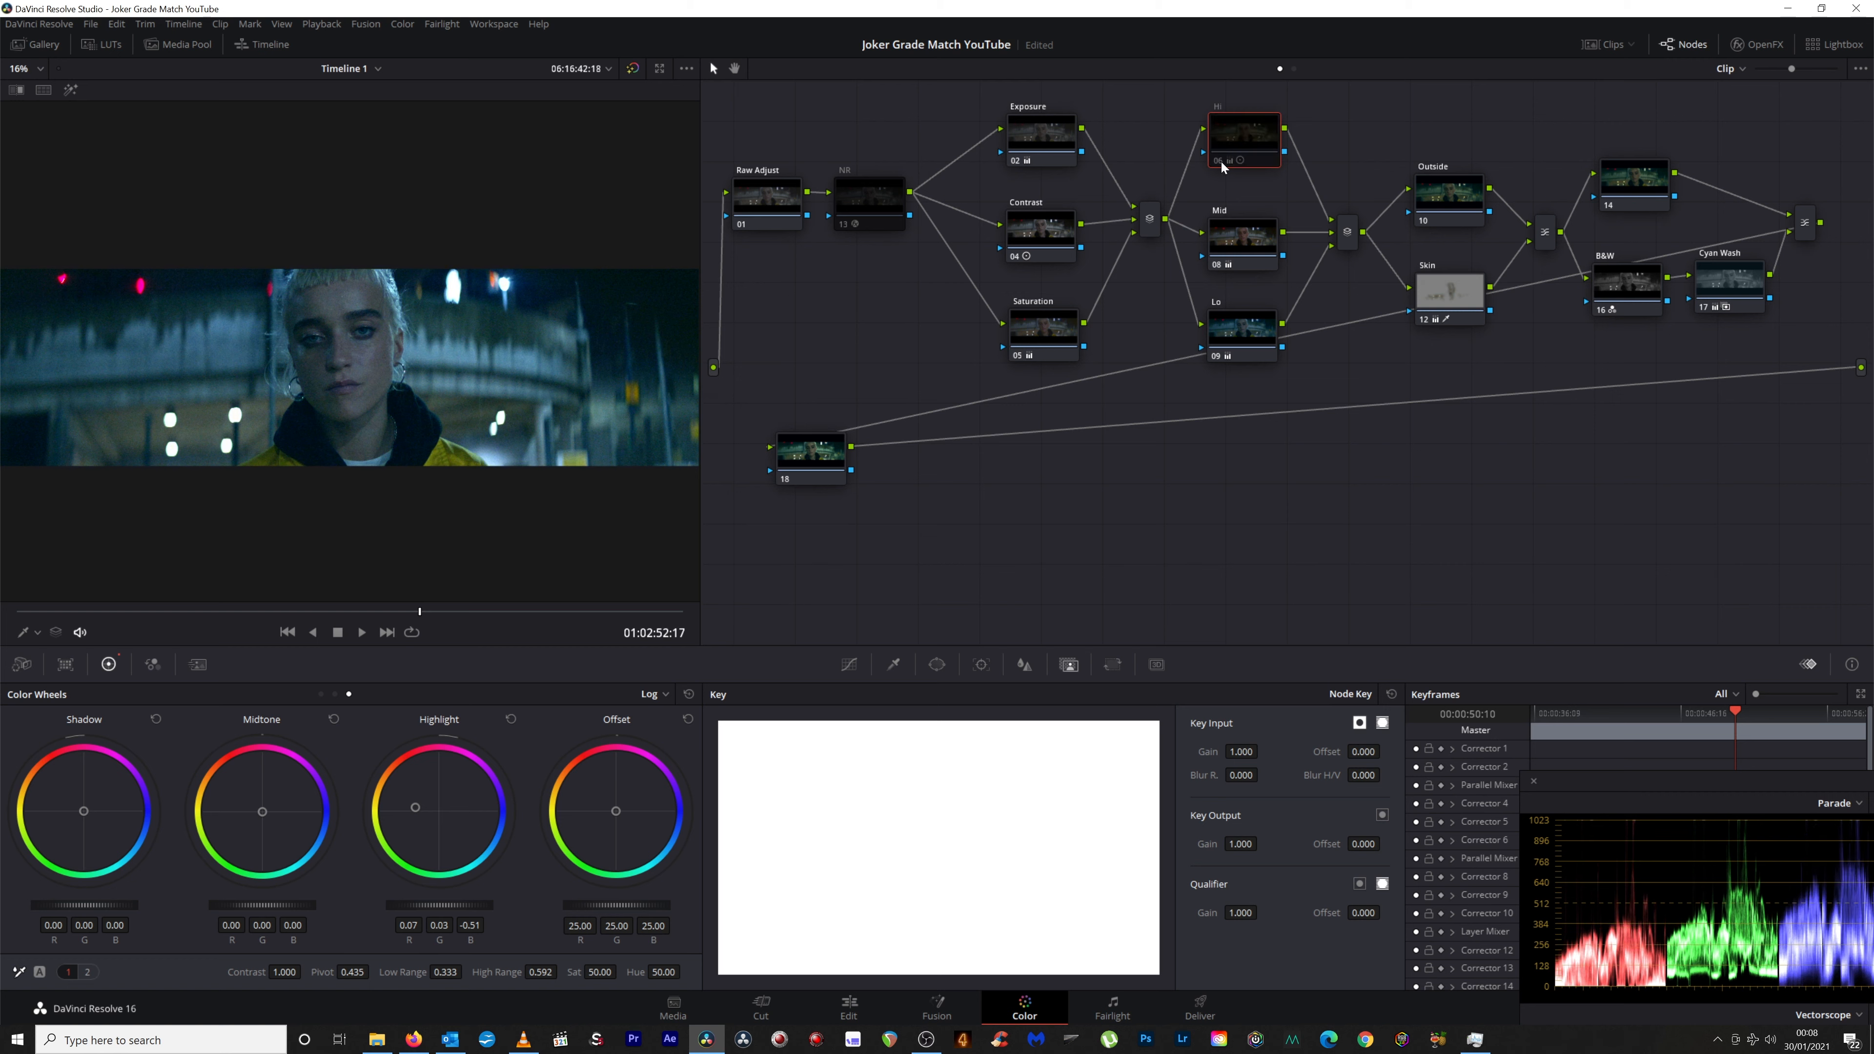
pyautogui.click(1221, 165)
pyautogui.click(1221, 165)
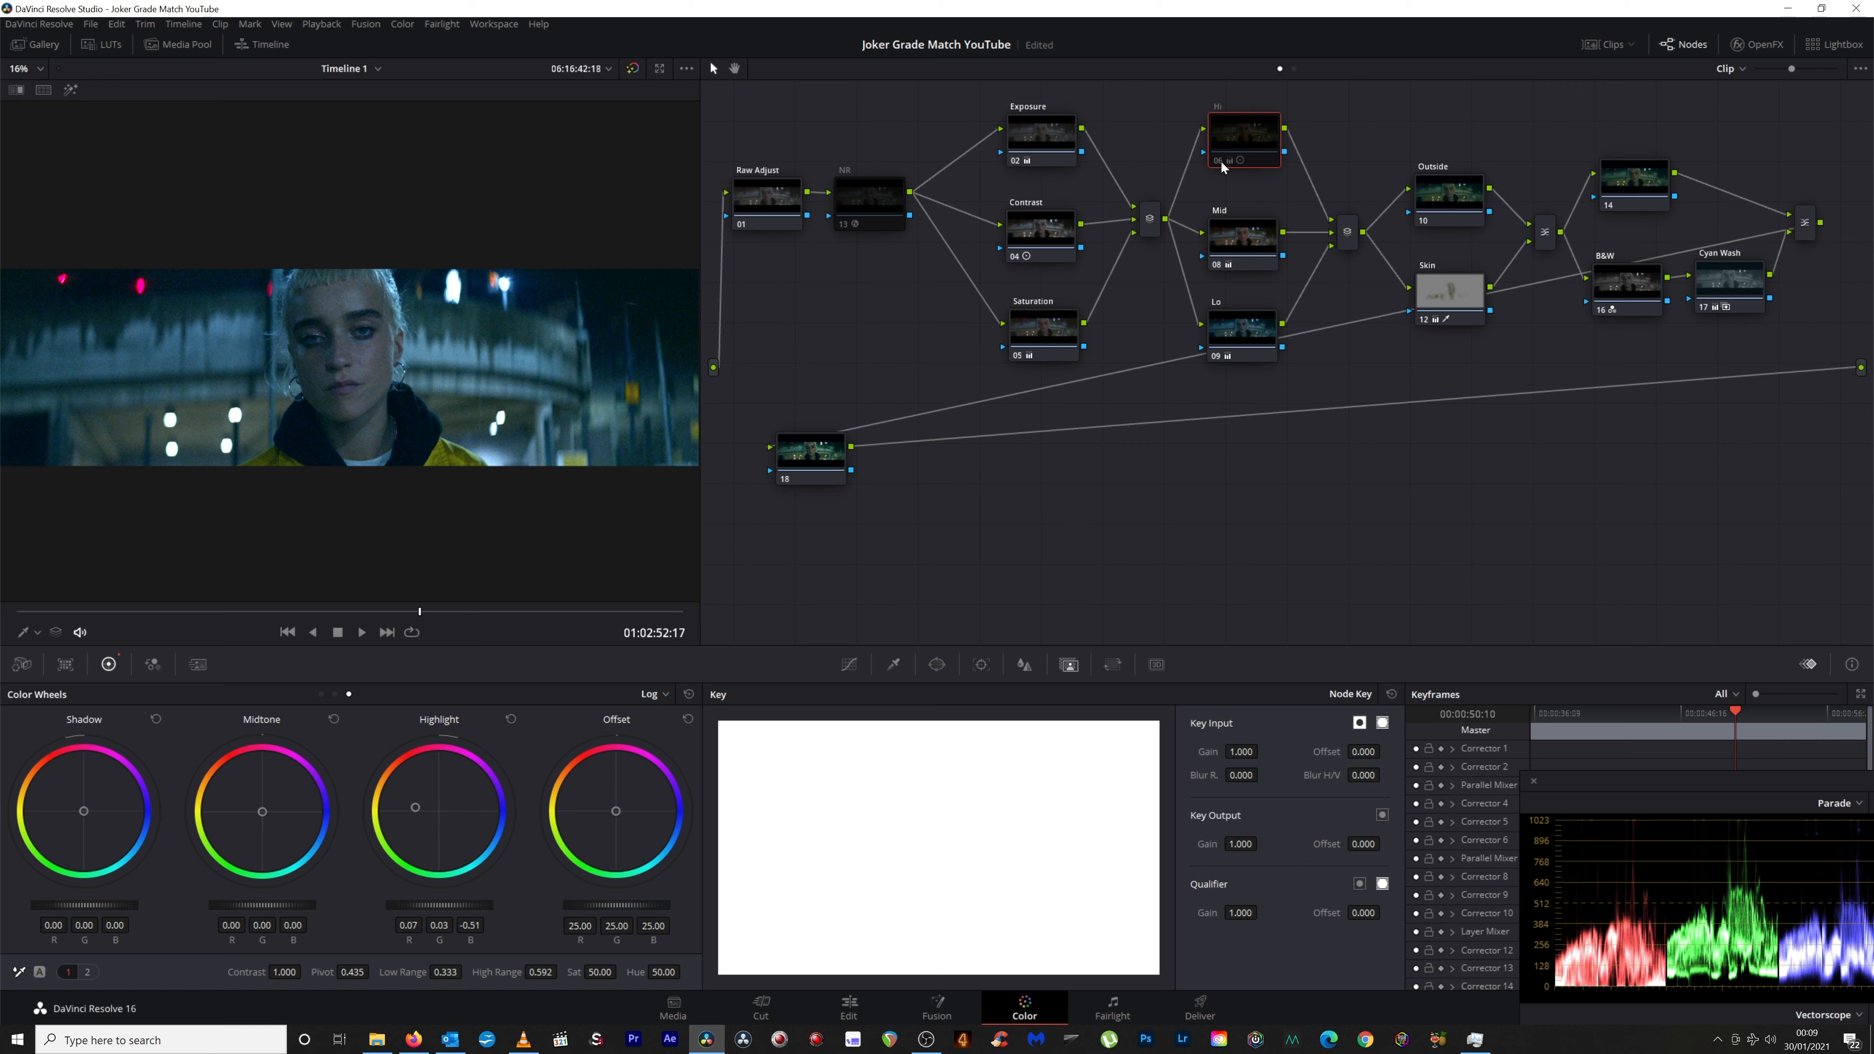
pyautogui.click(1221, 165)
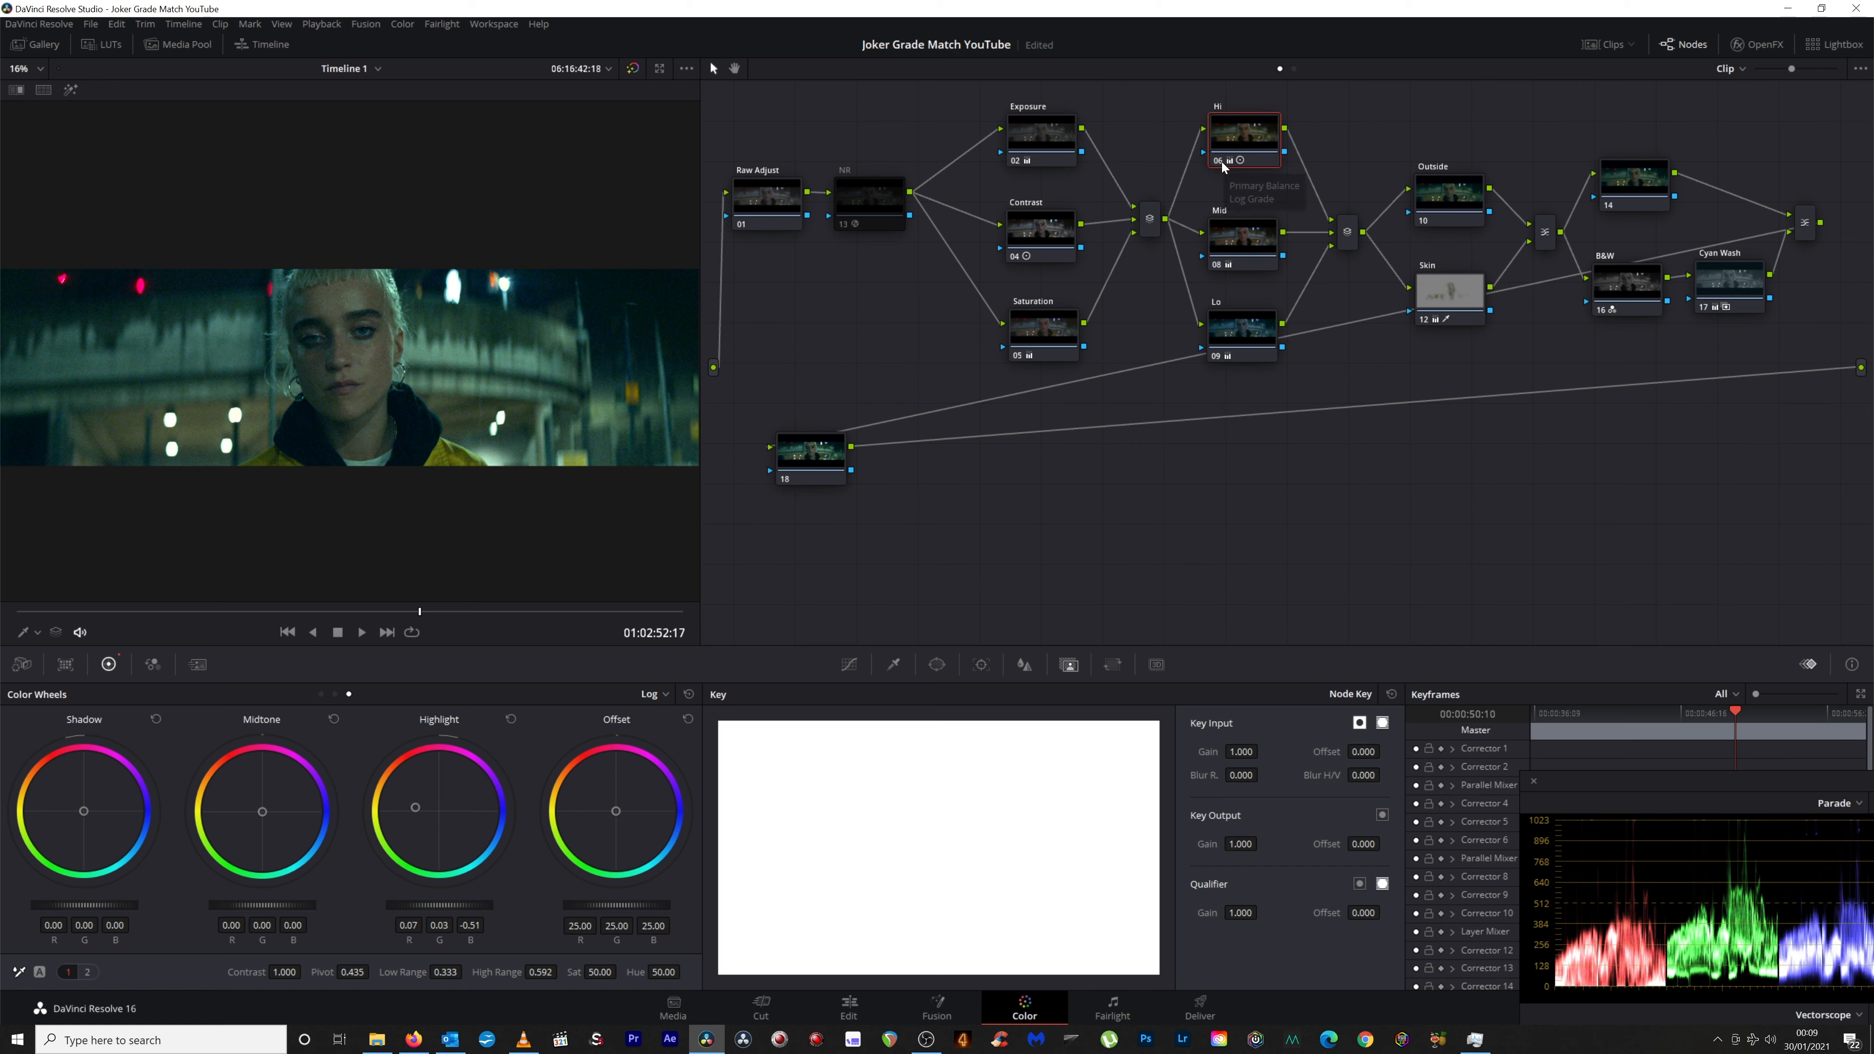
# Preview the shot with the NR node enabled, and disable that node again.
pyautogui.click(824, 446)
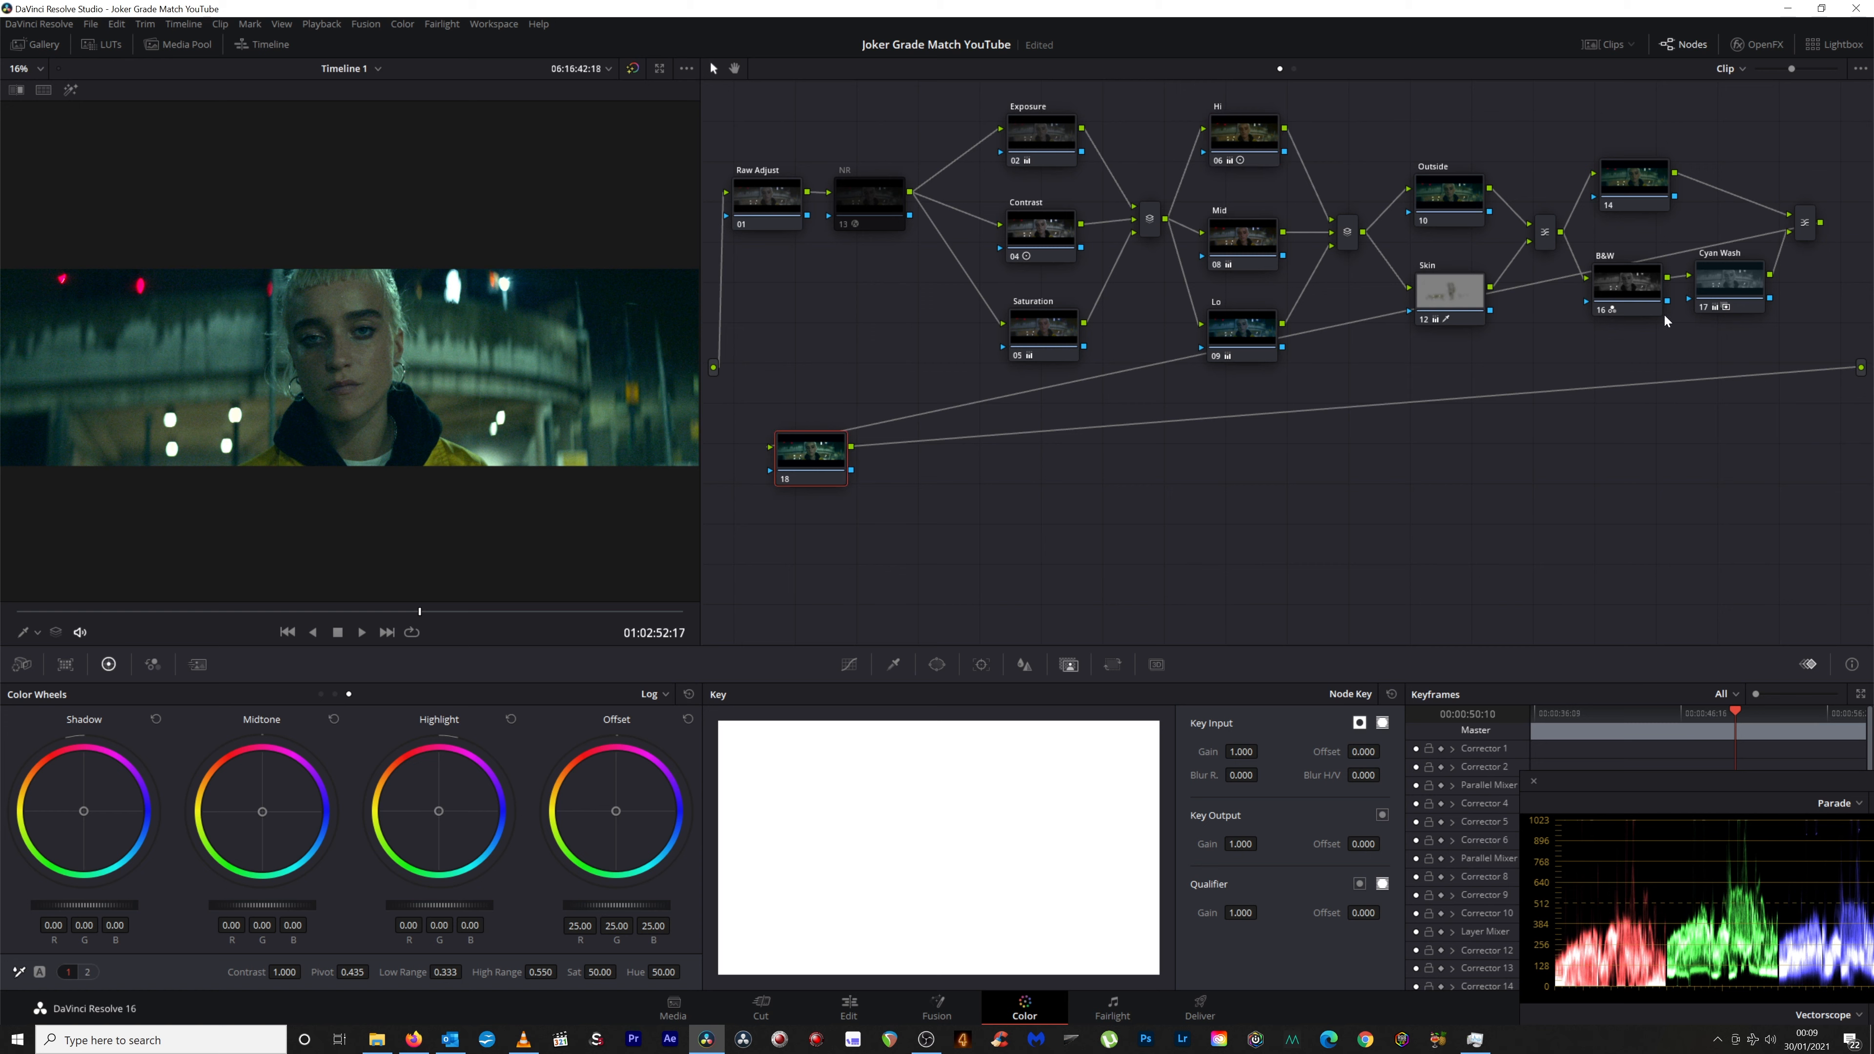
pyautogui.click(1716, 282)
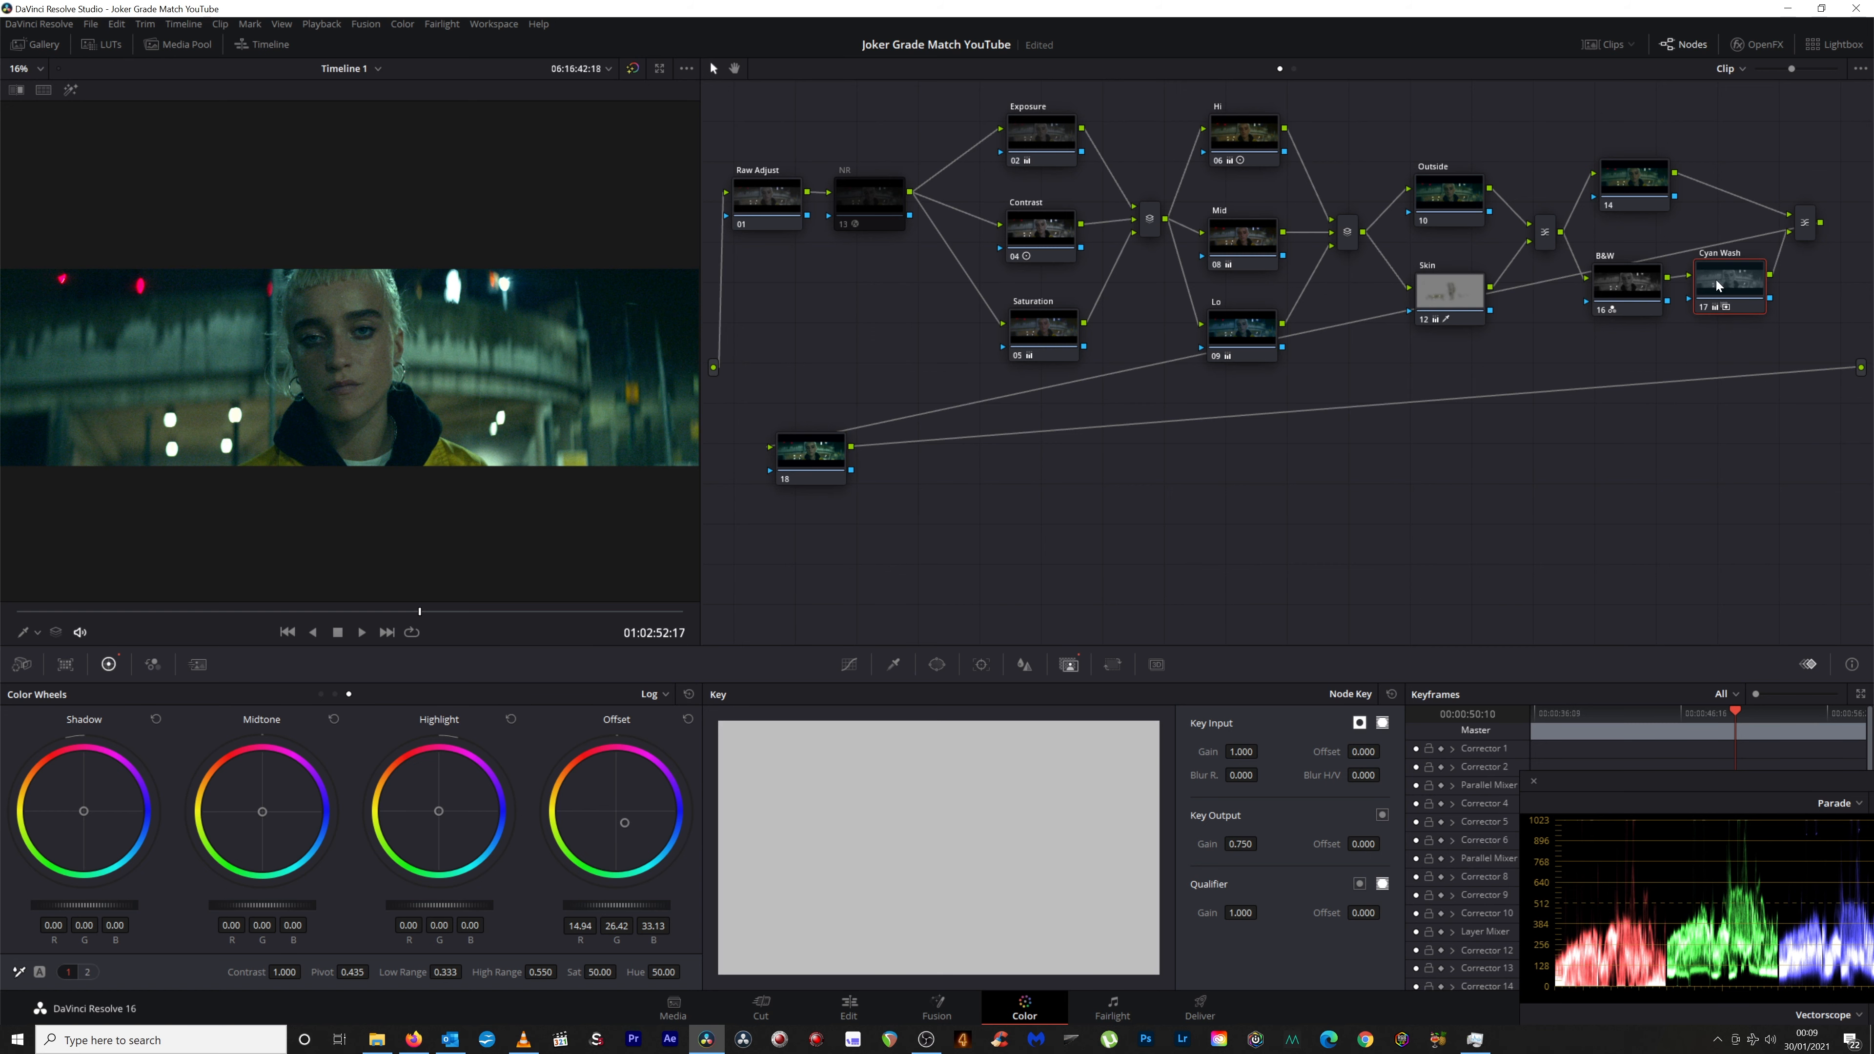
pyautogui.hotkey('ctrl', 'd')
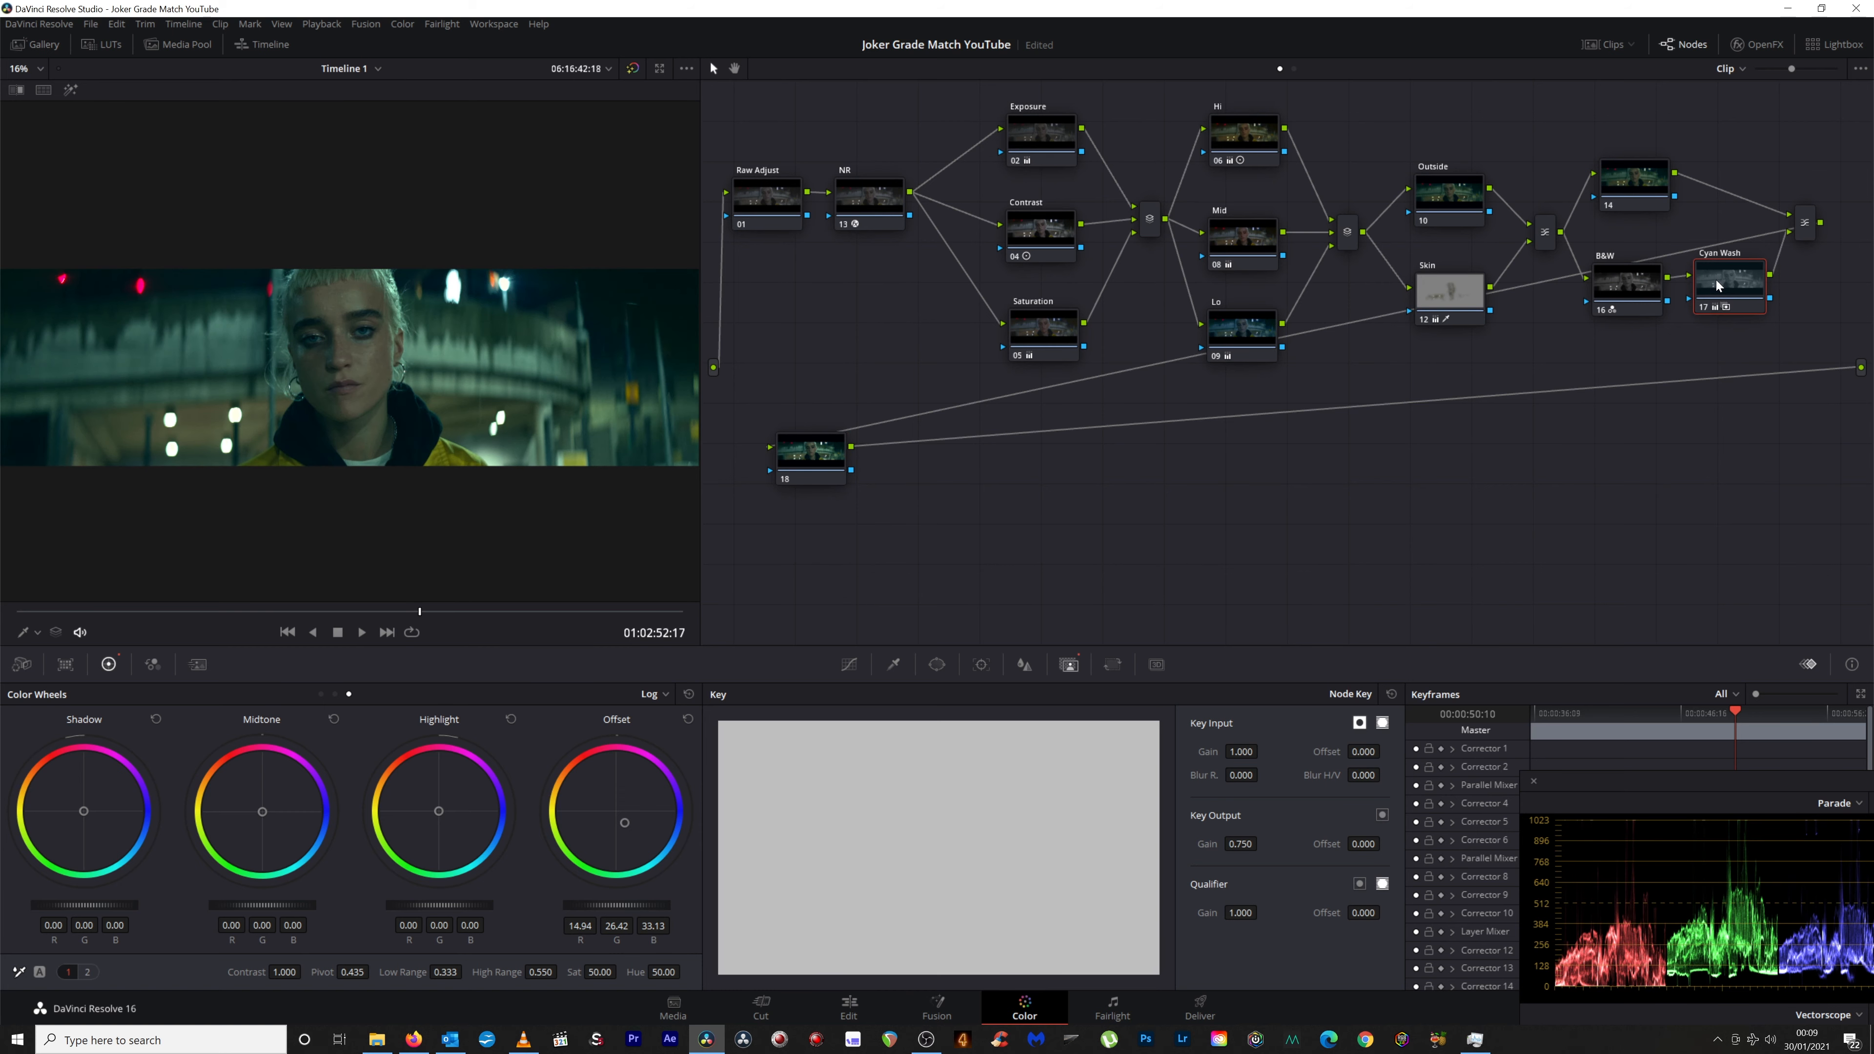
pyautogui.click(842, 225)
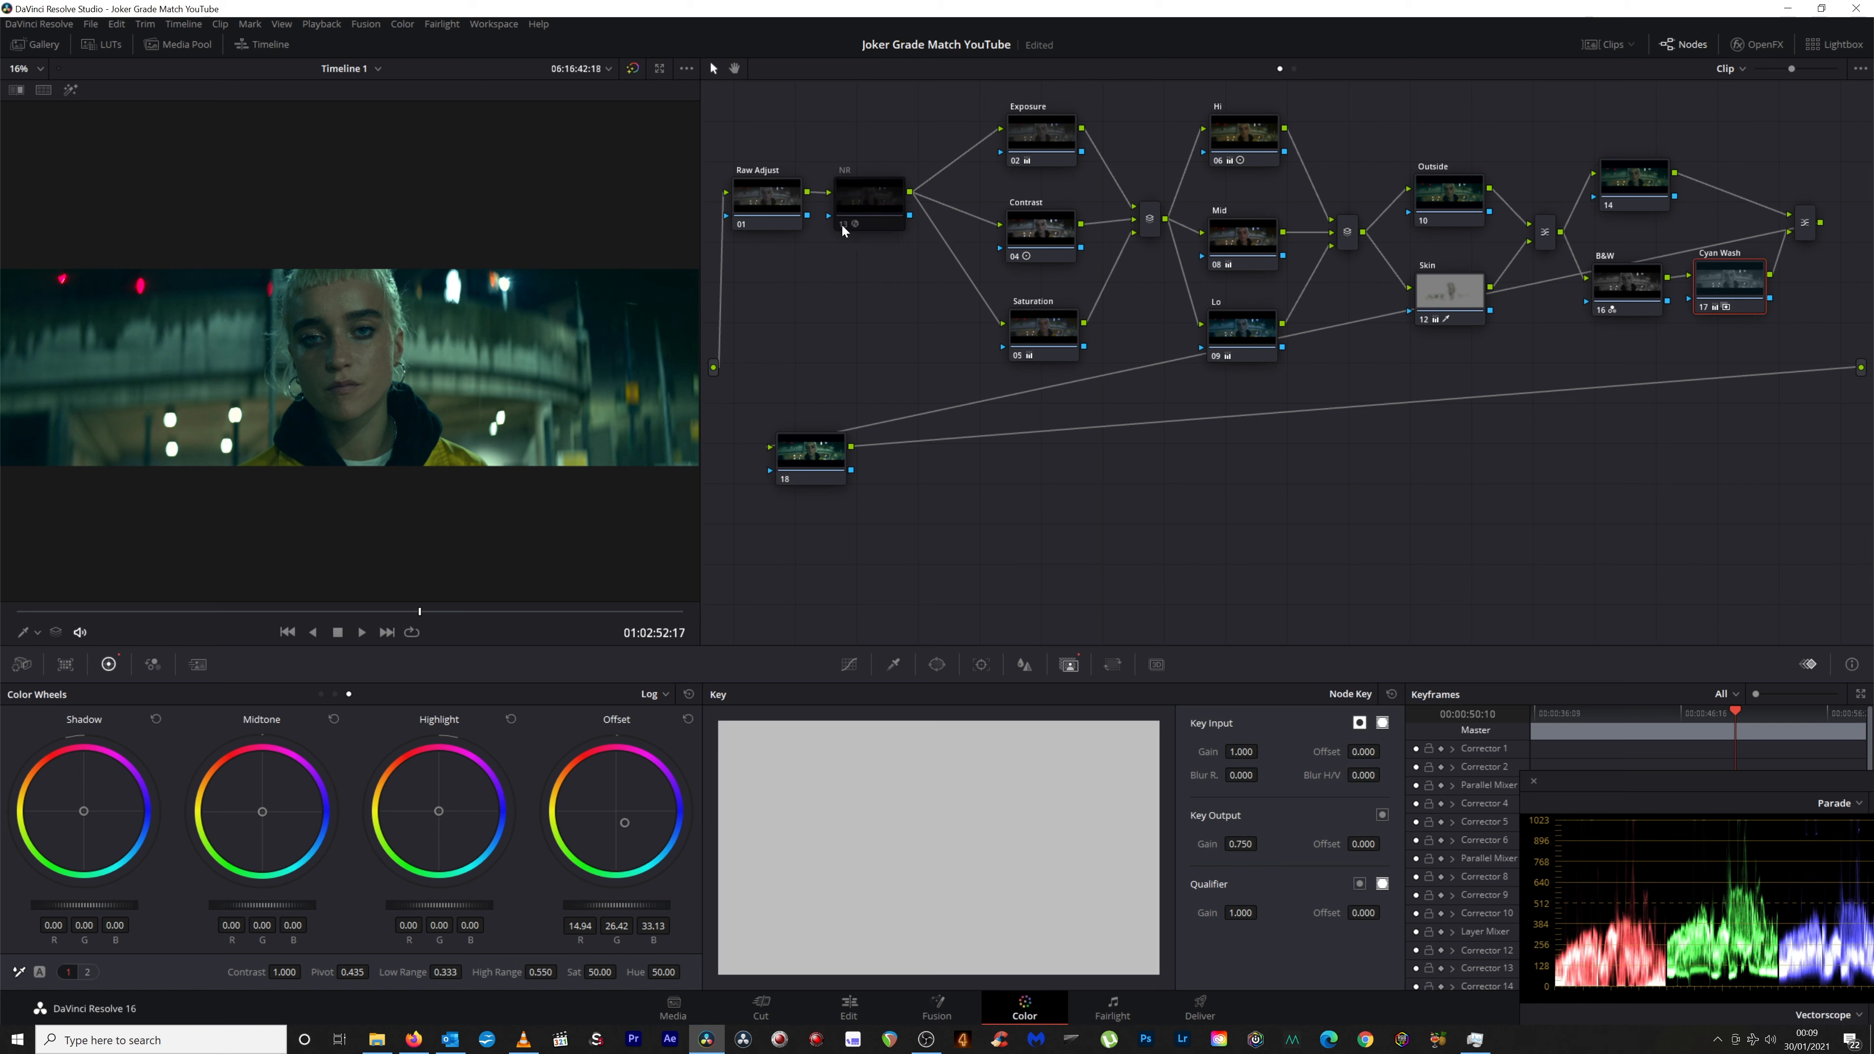
# Apply the Face Refinement effect to the final outside node and set its operating mode to Beauty Advanced.
pyautogui.moveTo(823, 459); pyautogui.dragTo(818, 475)
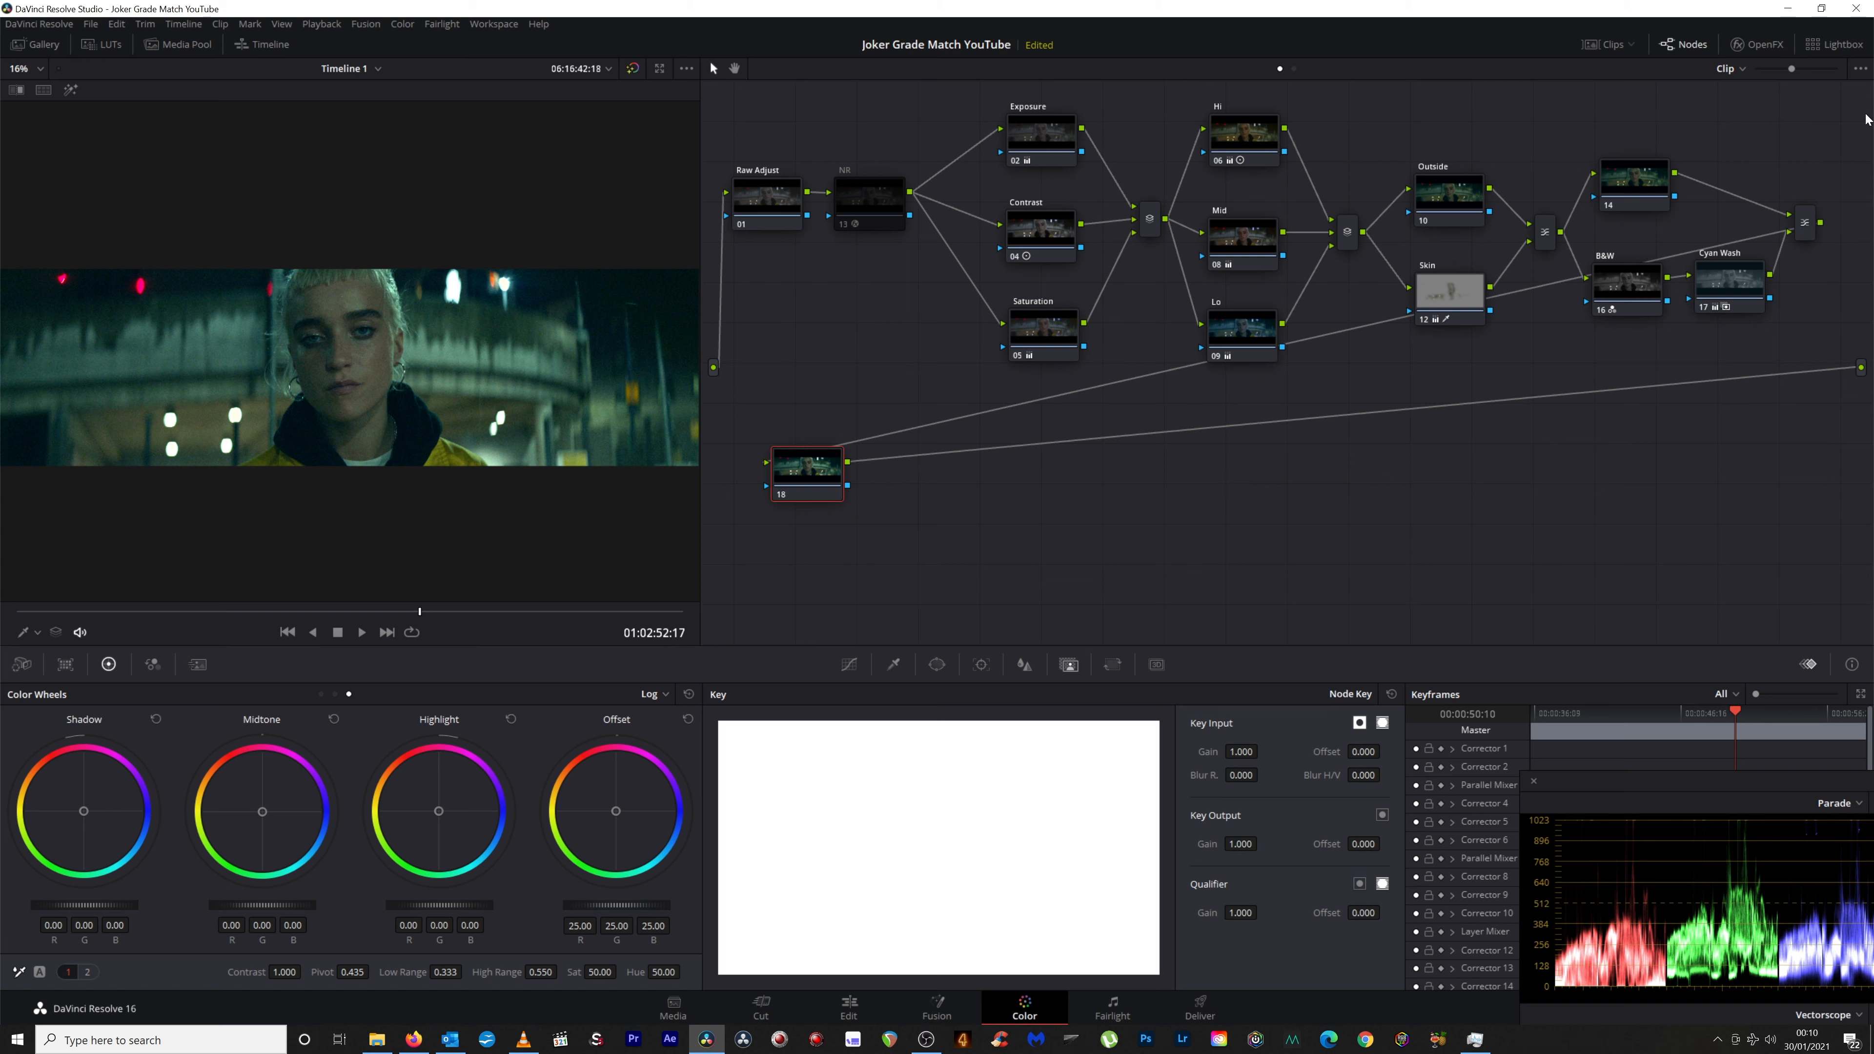
pyautogui.click(1758, 43)
pyautogui.scroll(5, 1706, 435)
pyautogui.moveTo(1652, 197); pyautogui.dragTo(817, 485)
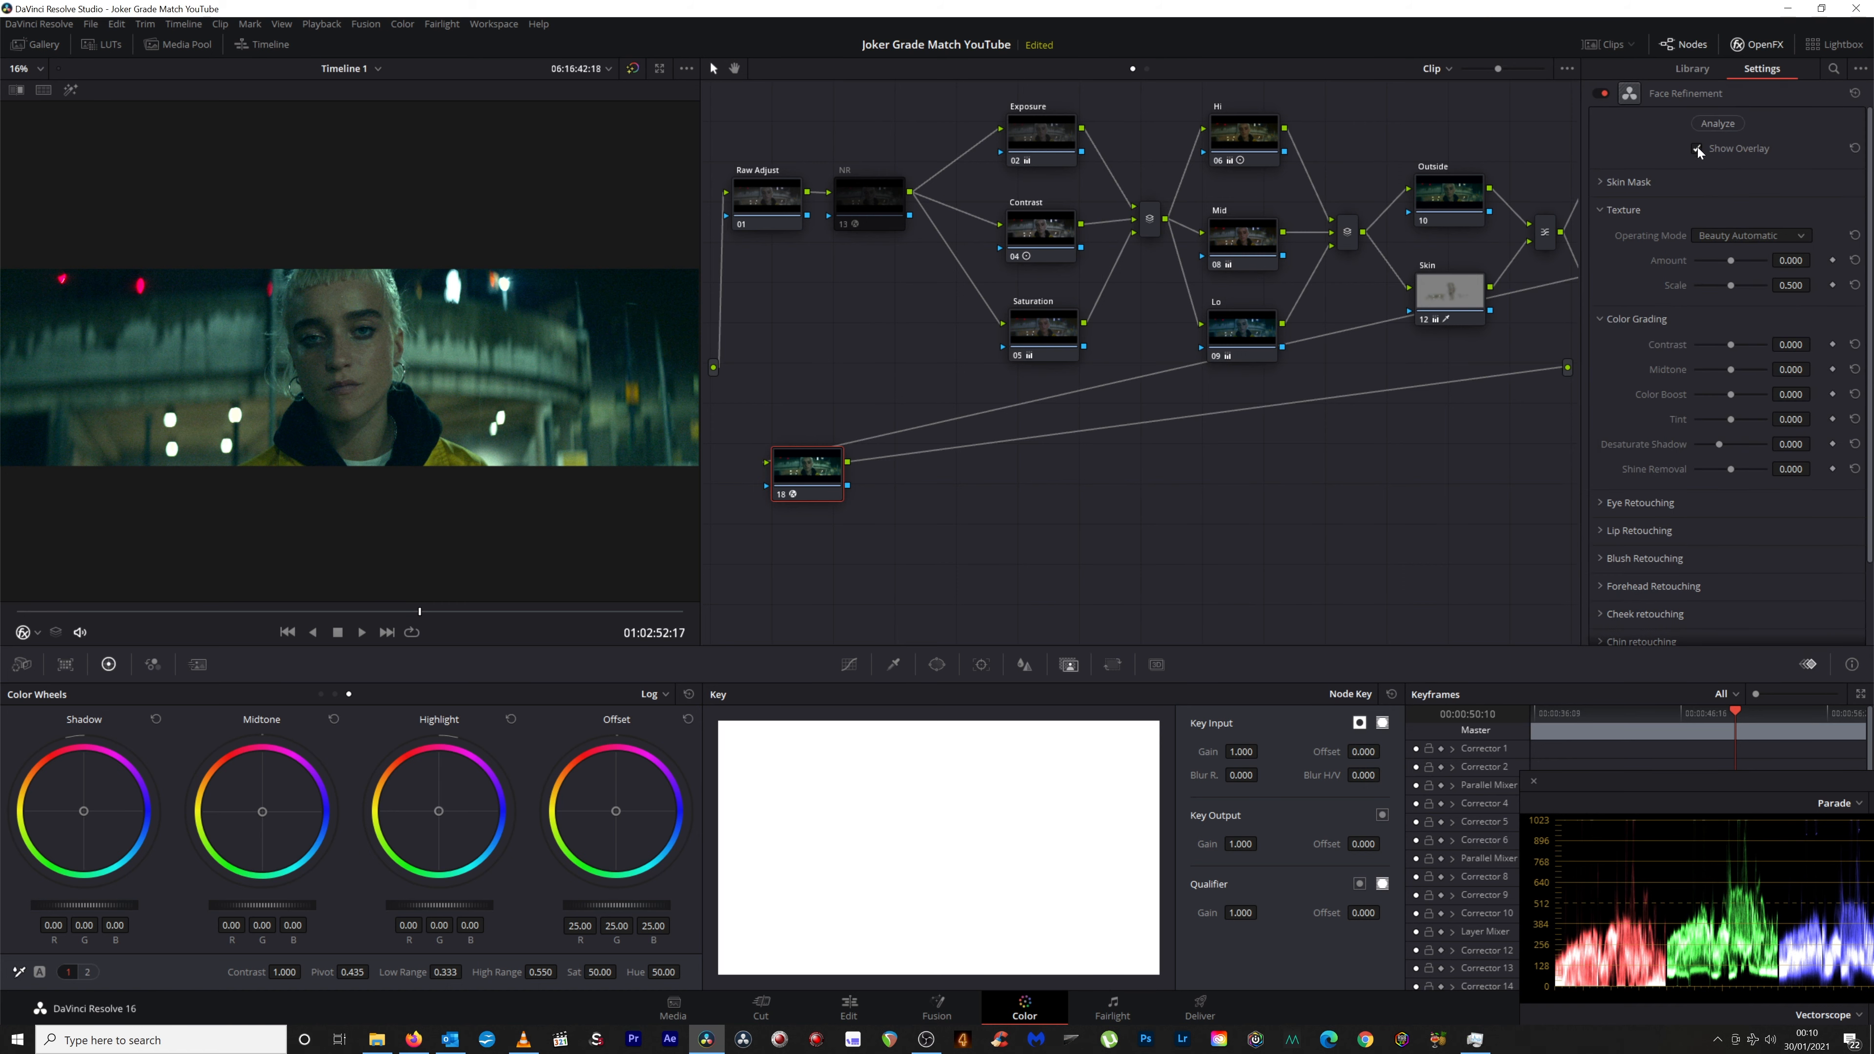
pyautogui.click(1748, 235)
pyautogui.click(1745, 285)
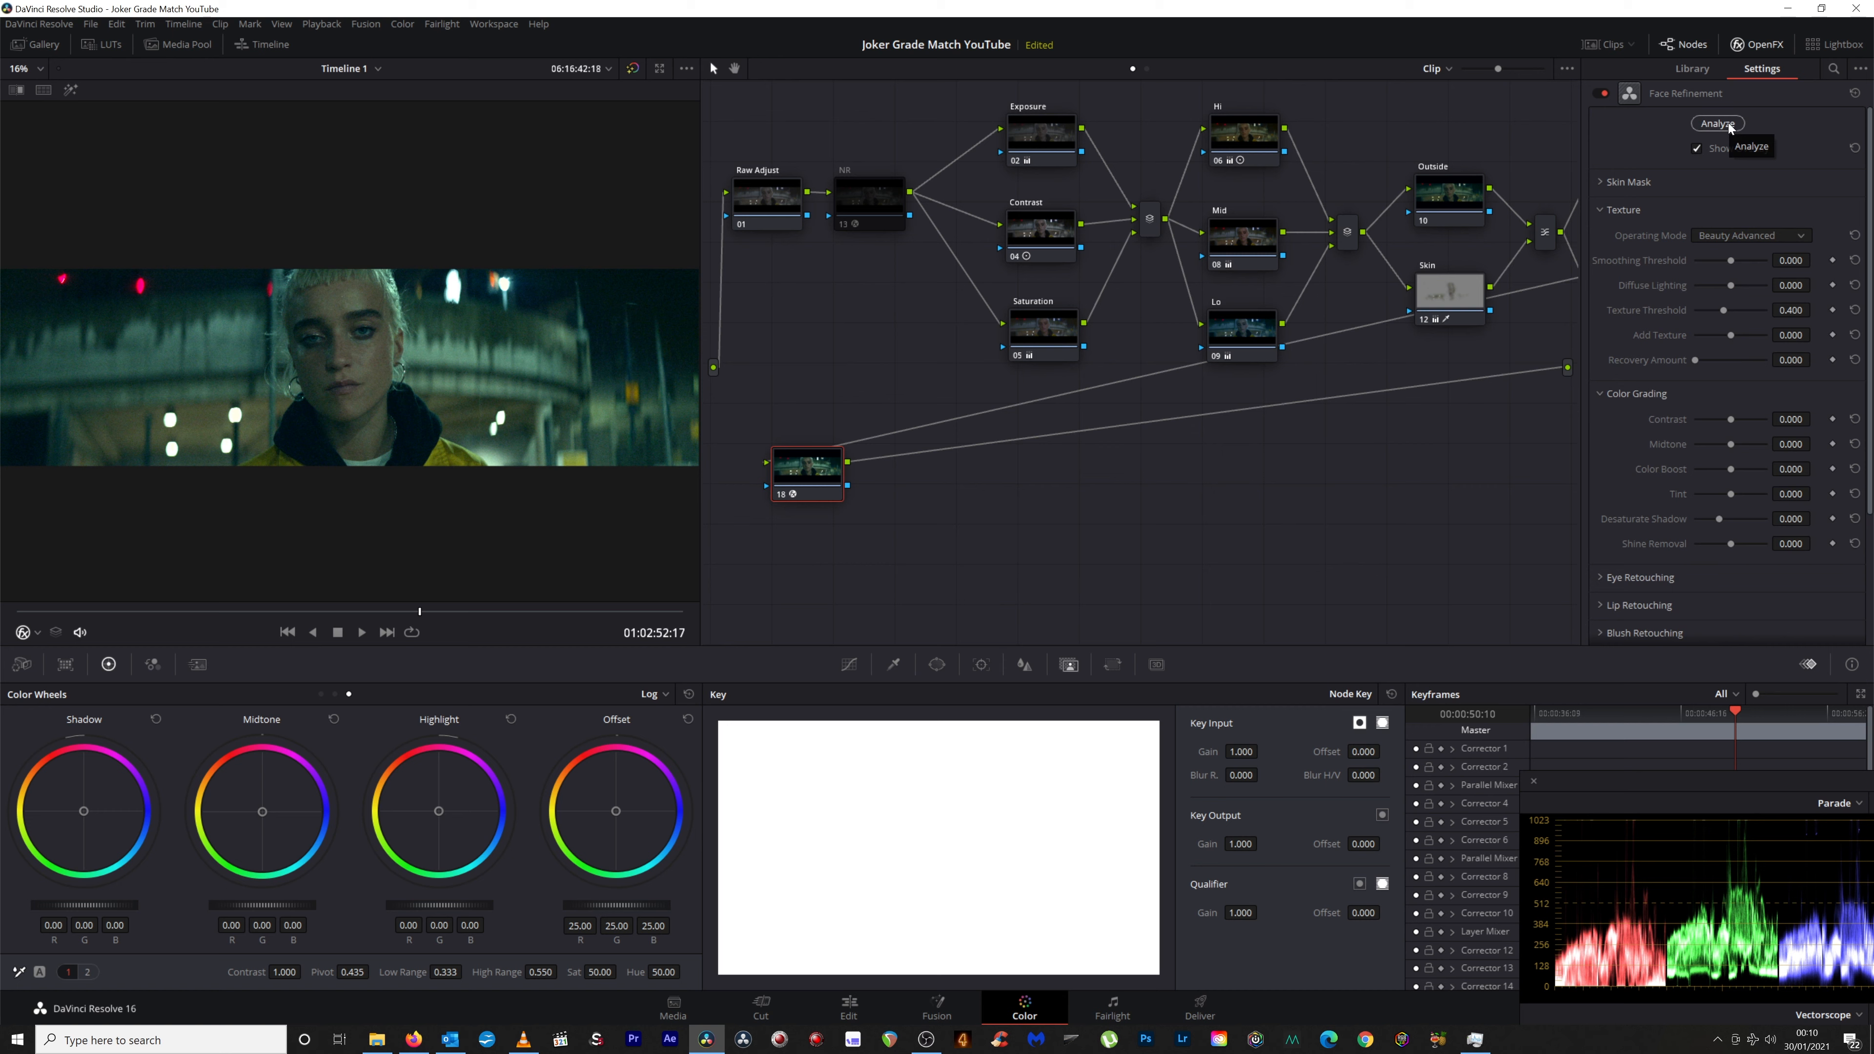
# Analyze the face for Face Refinement, hide the tracking overlay and check another frame of the clip.
pyautogui.click(1728, 123)
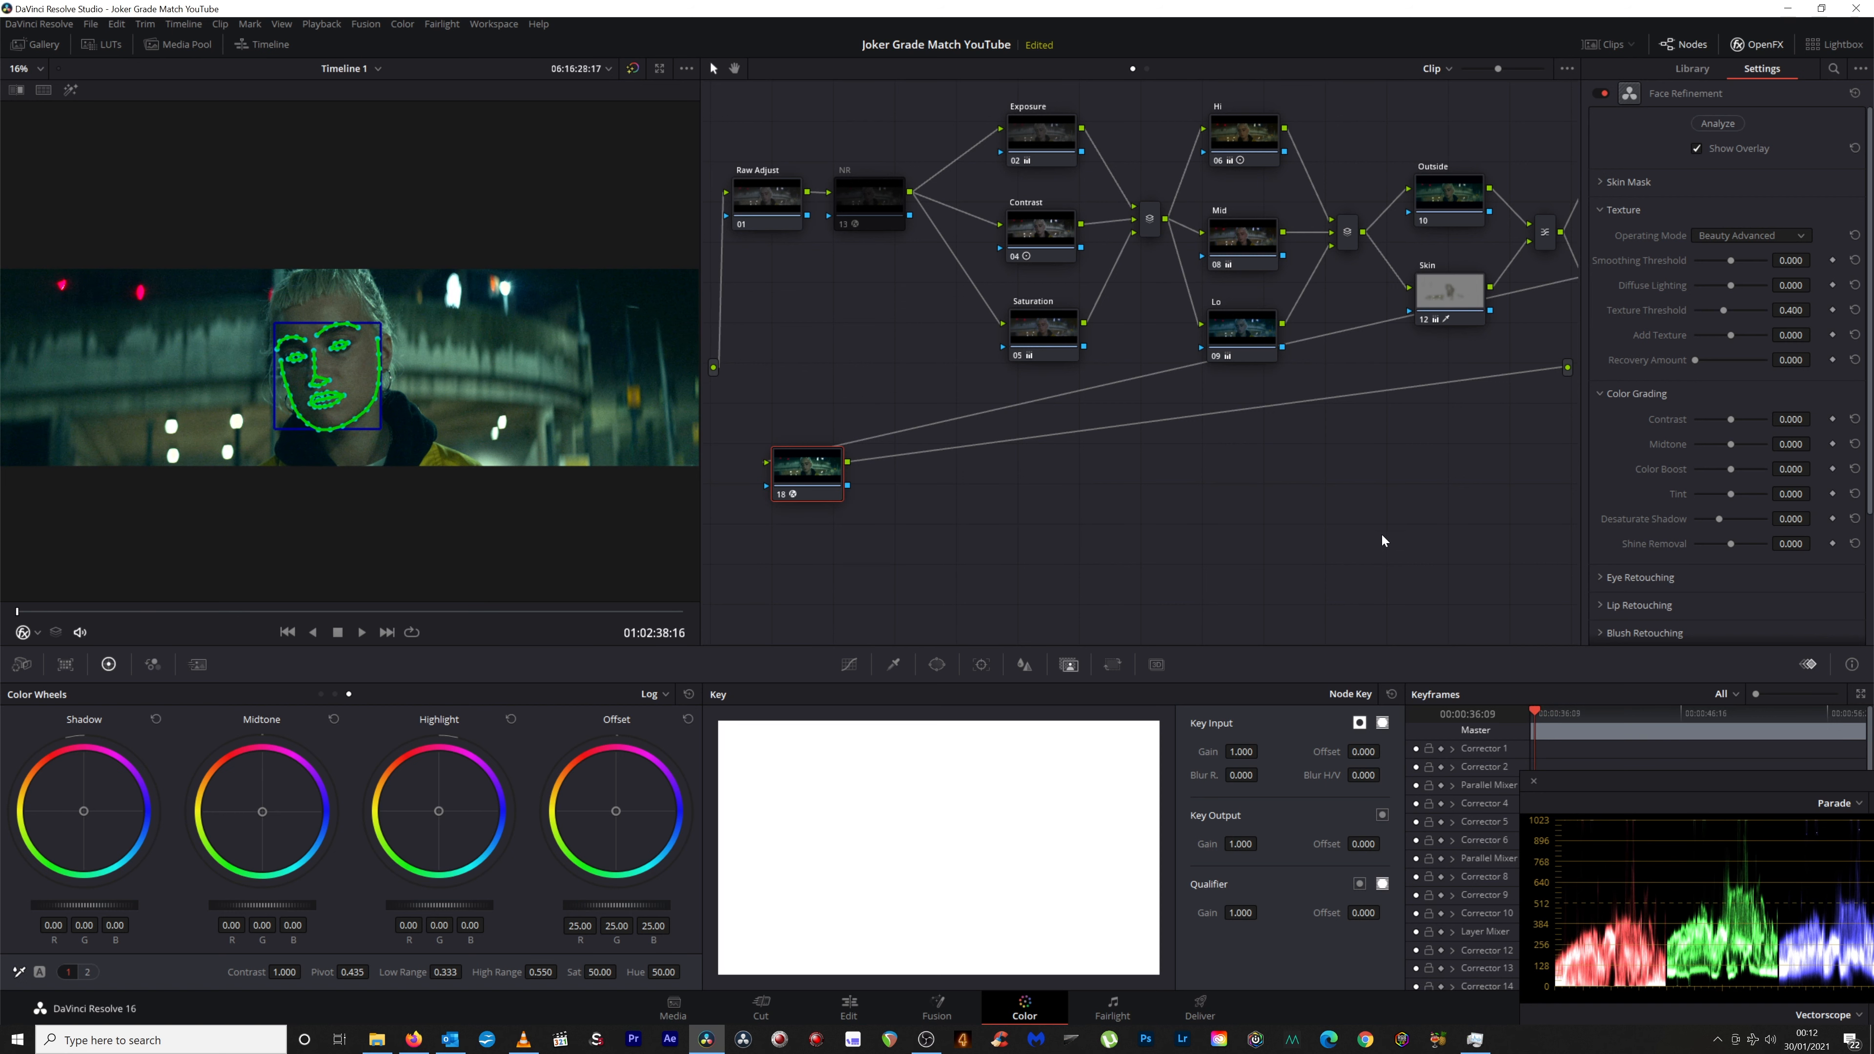
pyautogui.click(1713, 151)
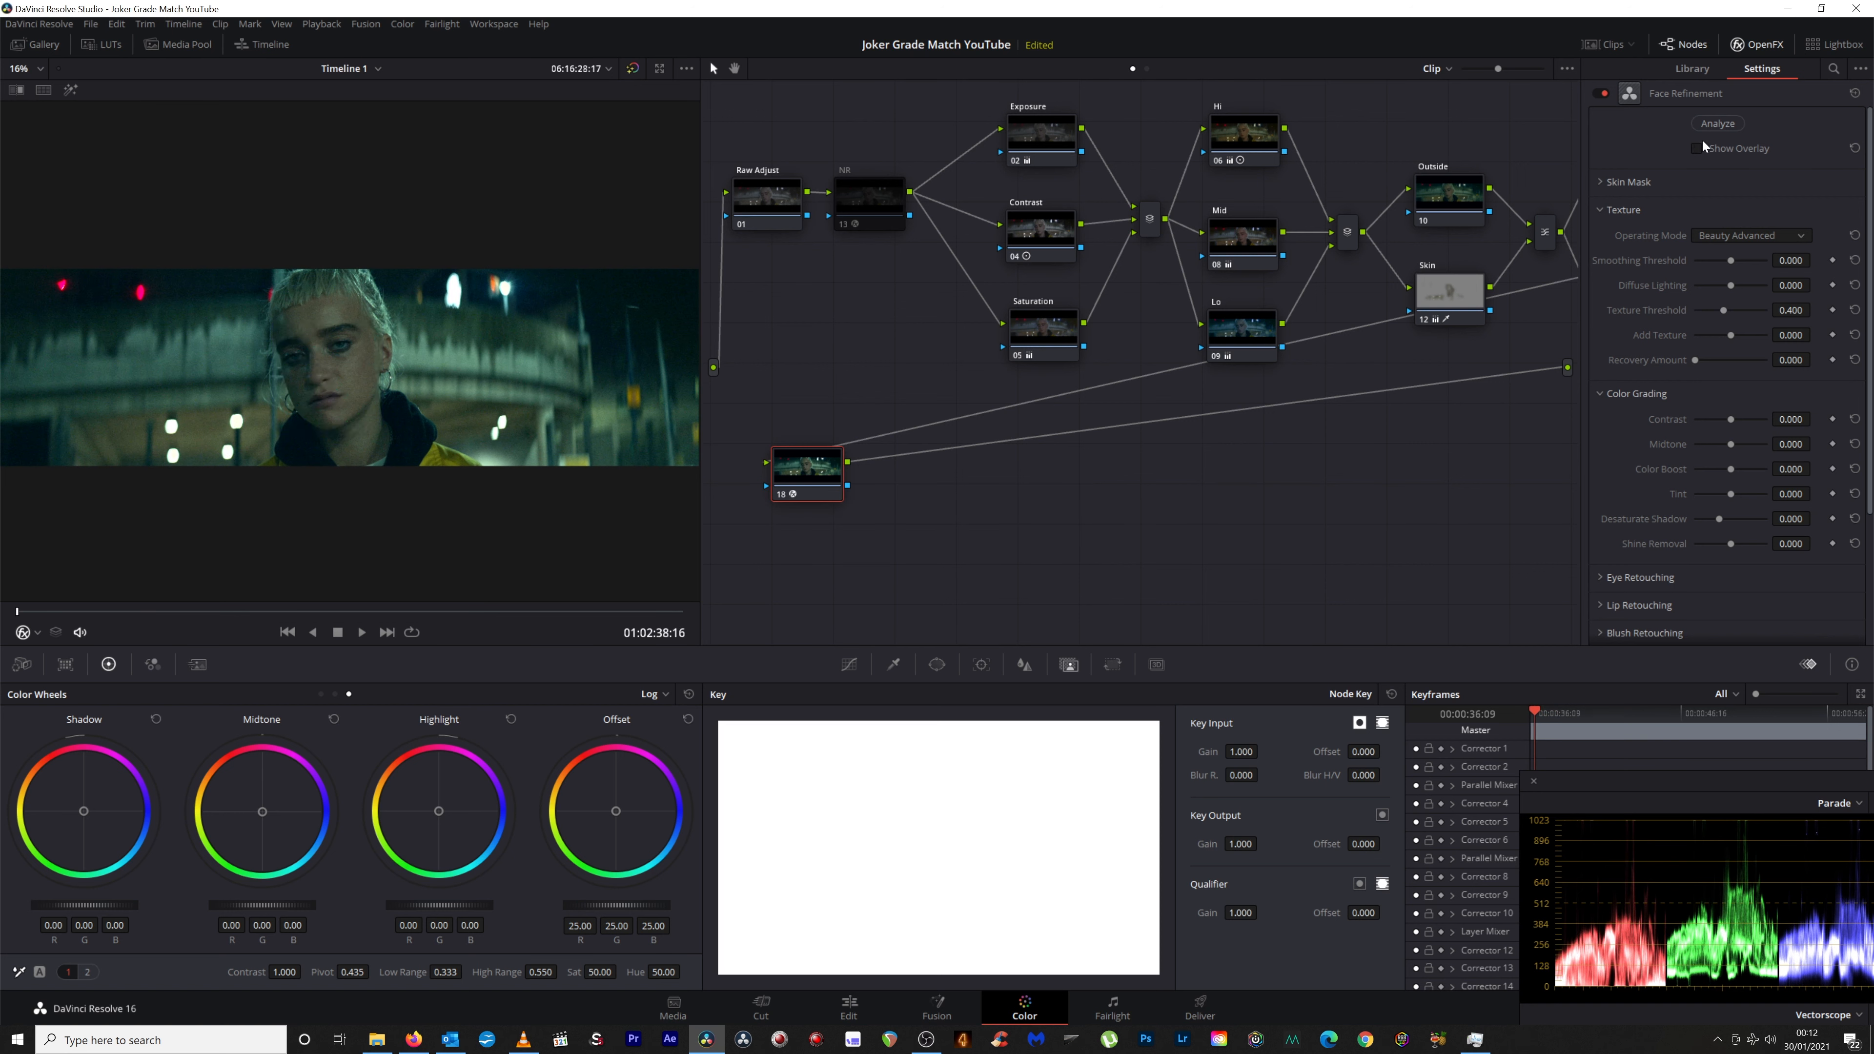
pyautogui.moveTo(285, 610); pyautogui.dragTo(463, 601)
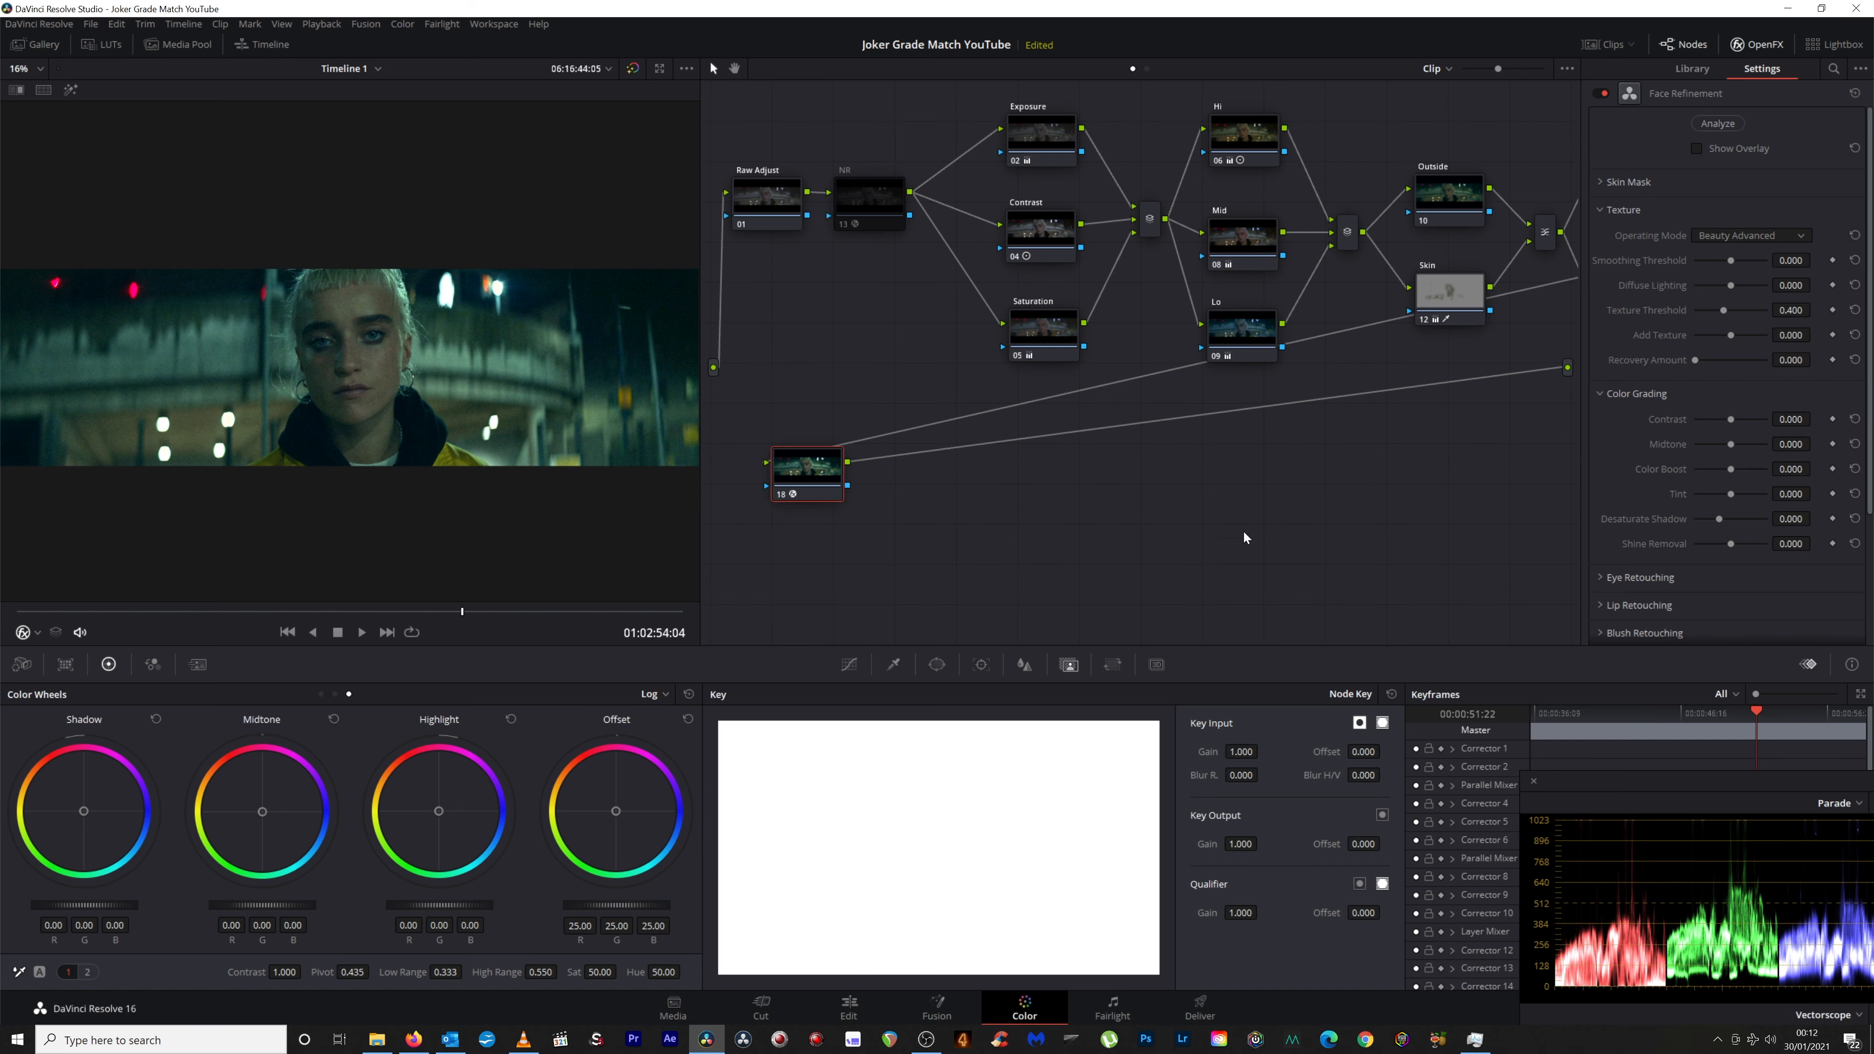
# Check the shot once more with the NR node enabled, and disable that node again.
pyautogui.click(842, 223)
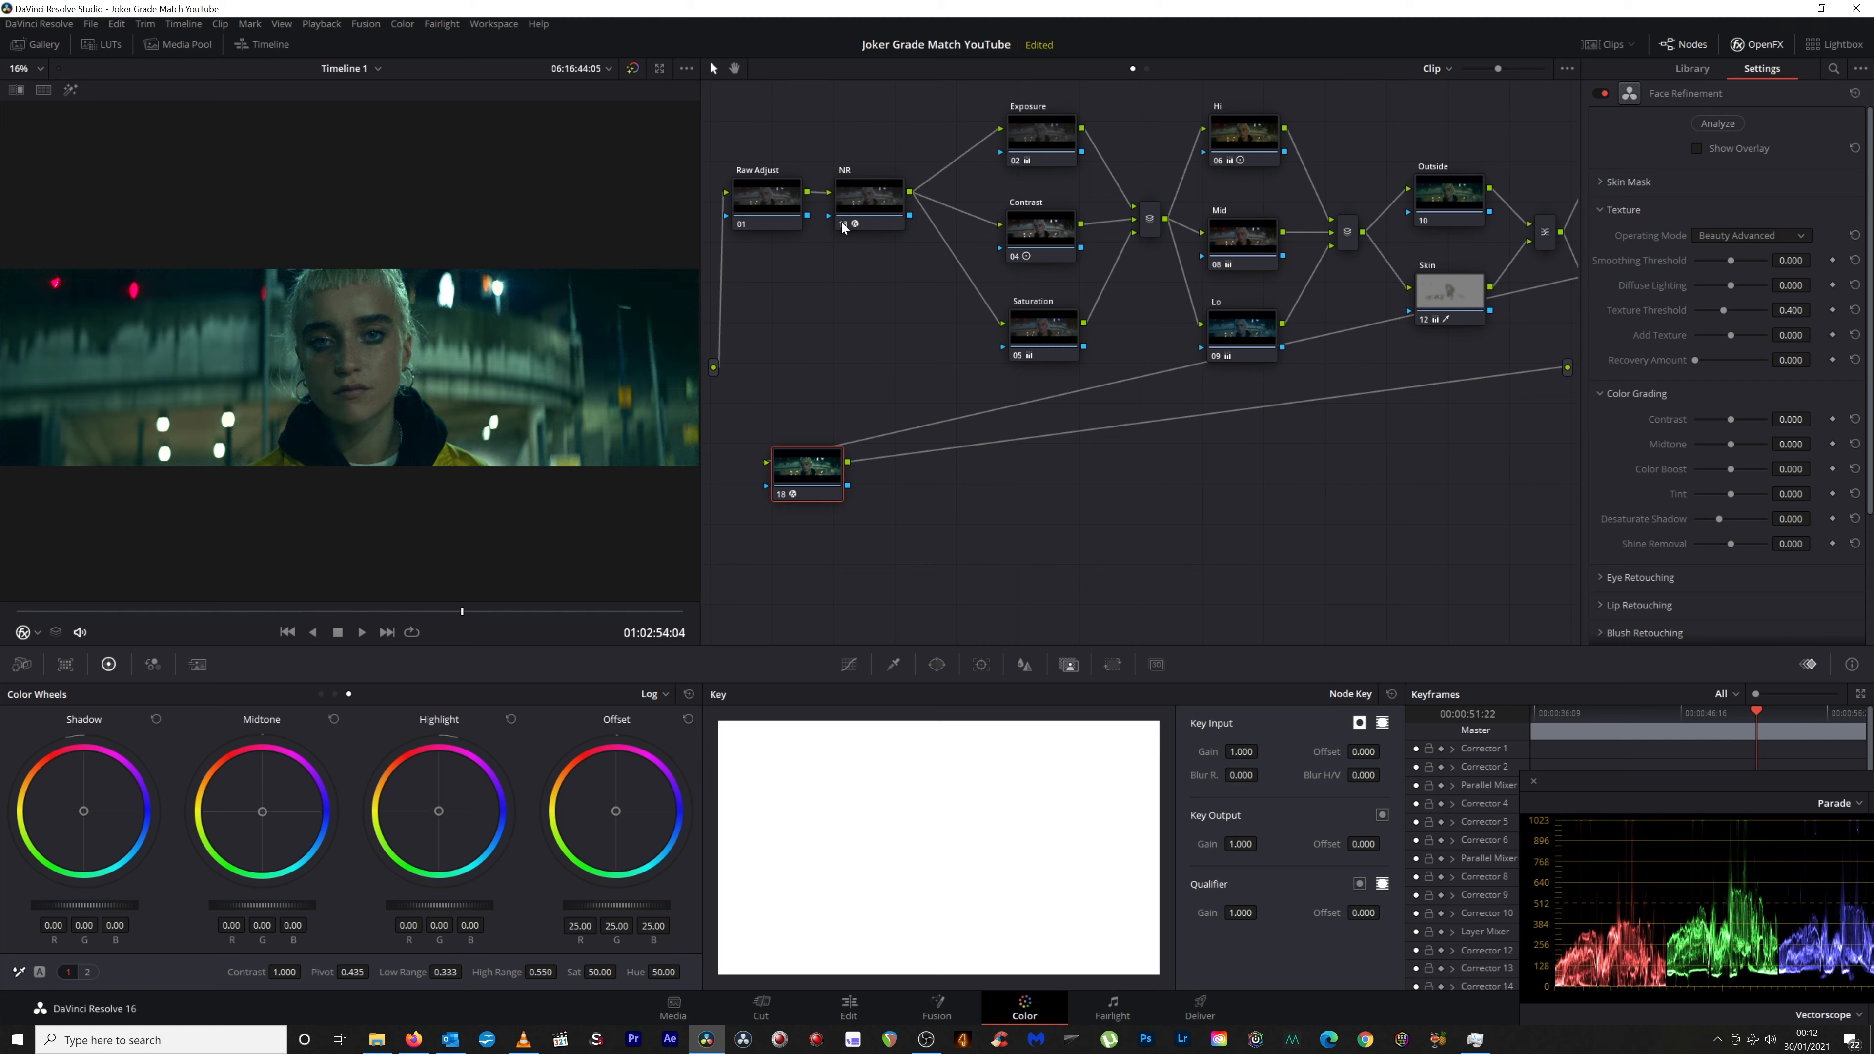
pyautogui.click(841, 223)
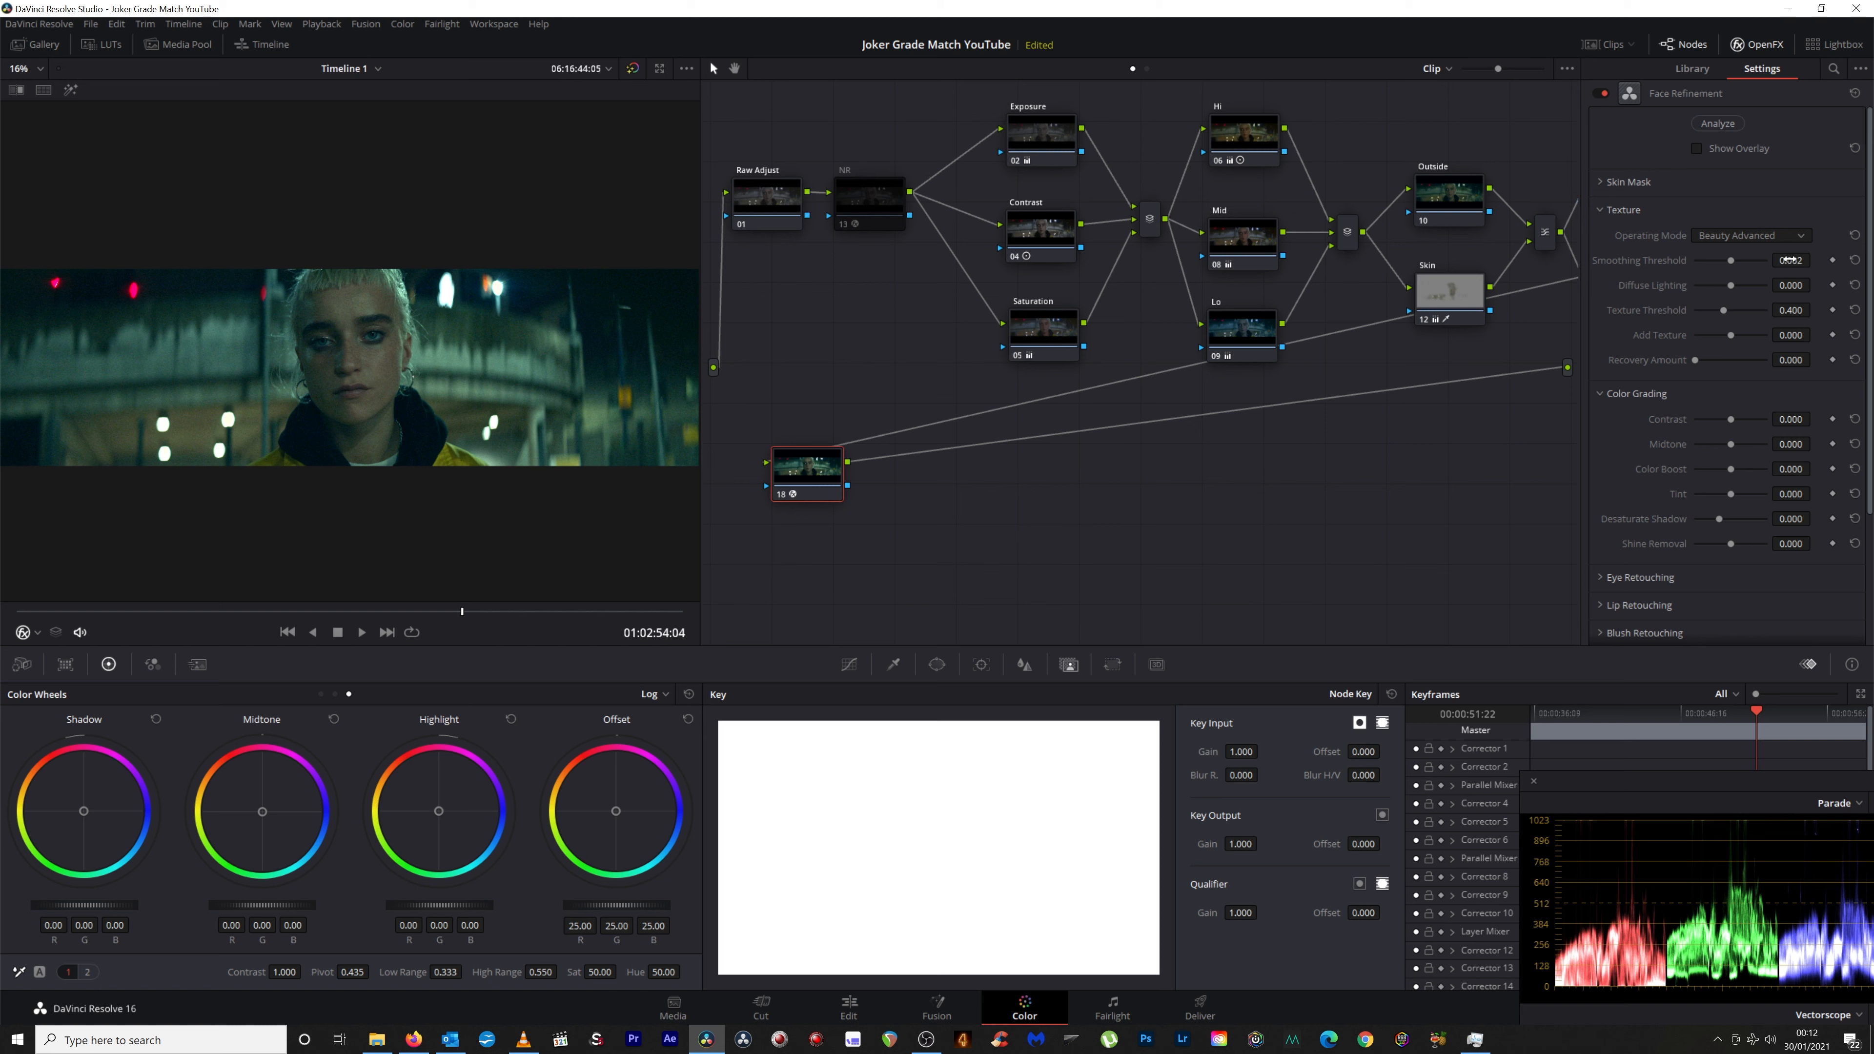
# Set Face Refinement's Smoothing Threshold to 0.027 and Diffuse Lighting to -0.252, and compare the node on and off.
pyautogui.moveTo(1815, 259); pyautogui.dragTo(1815, 260)
pyautogui.moveTo(1815, 260); pyautogui.dragTo(1815, 285)
pyautogui.click(782, 498)
pyautogui.click(780, 497)
pyautogui.click(781, 497)
pyautogui.click(781, 496)
# Set Face Refinement's Contrast to 0.117, Midtone to 0.005, Desaturate Shadow to 0.021 and Shine Removal to -0.061, and compare the node on and off.
pyautogui.moveTo(1795, 420); pyautogui.dragTo(1814, 418)
pyautogui.moveTo(1814, 444); pyautogui.dragTo(1815, 443)
pyautogui.moveTo(1815, 419); pyautogui.dragTo(1815, 444)
pyautogui.moveTo(1790, 544); pyautogui.dragTo(1781, 544)
pyautogui.click(781, 495)
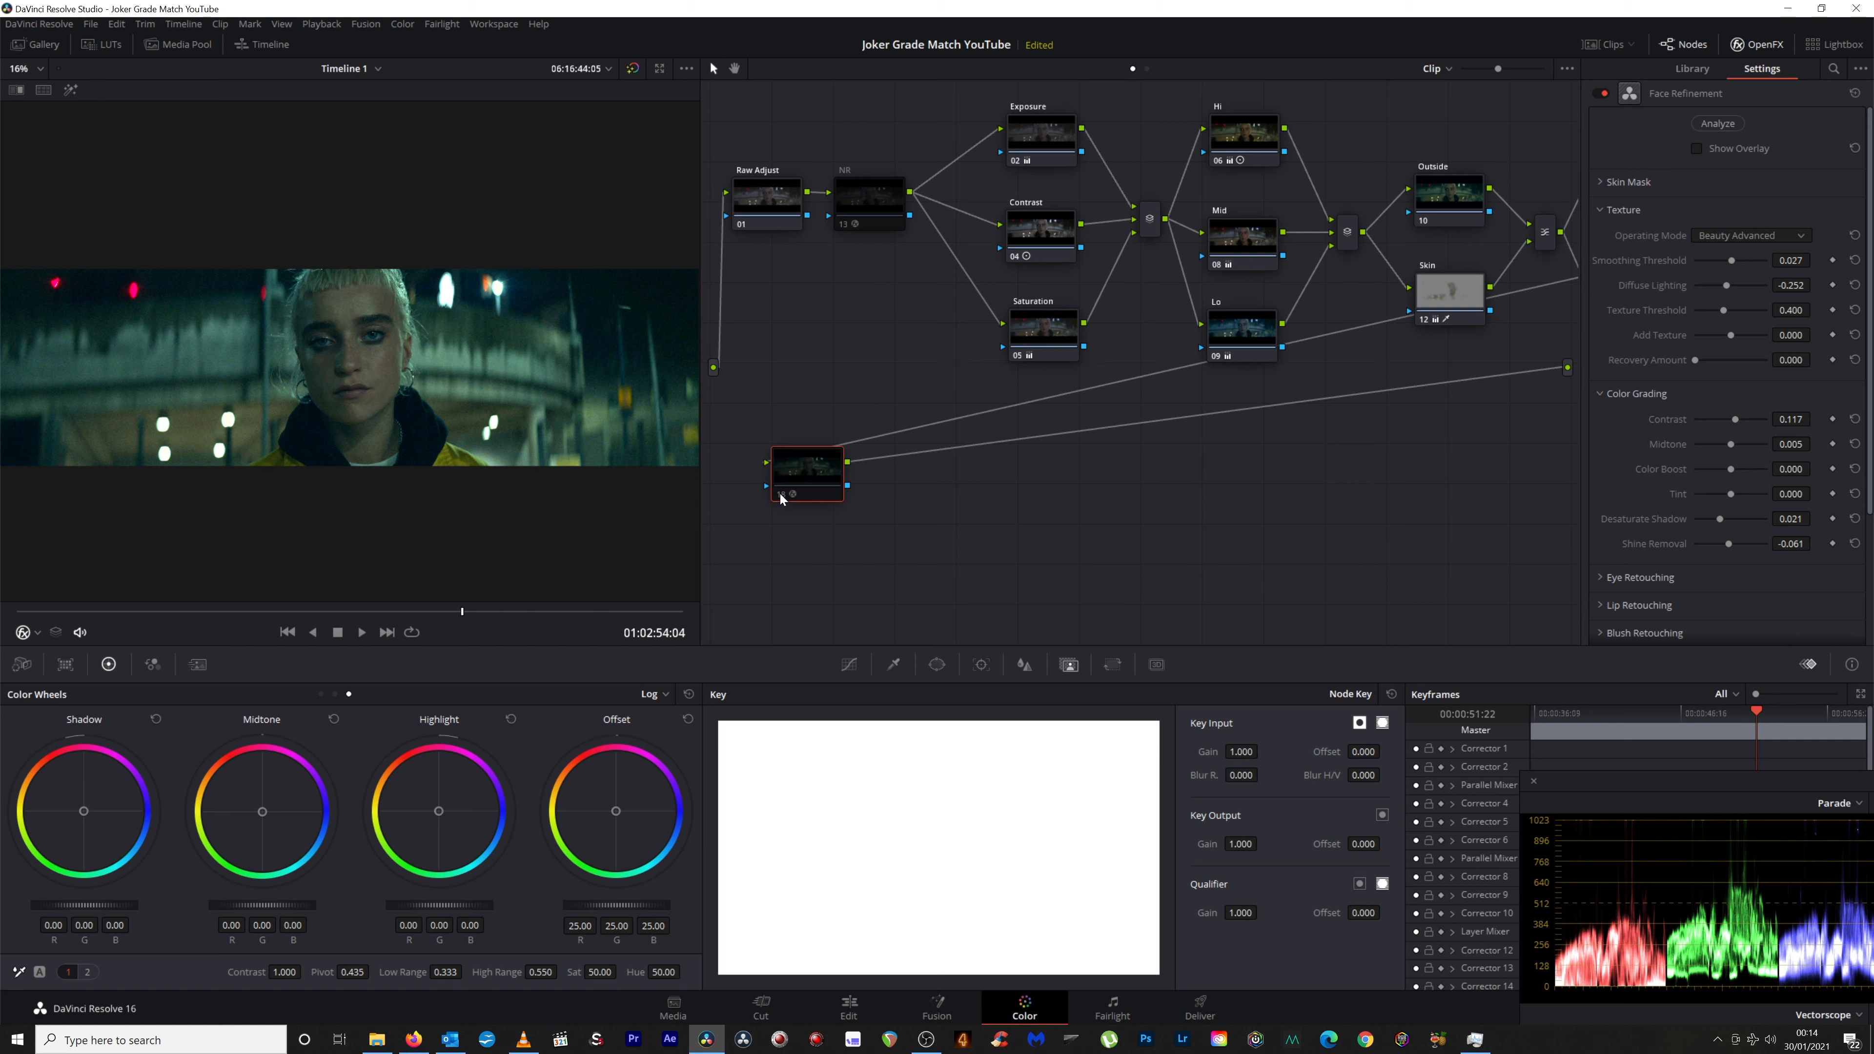
pyautogui.click(781, 495)
pyautogui.click(781, 495)
pyautogui.click(781, 495)
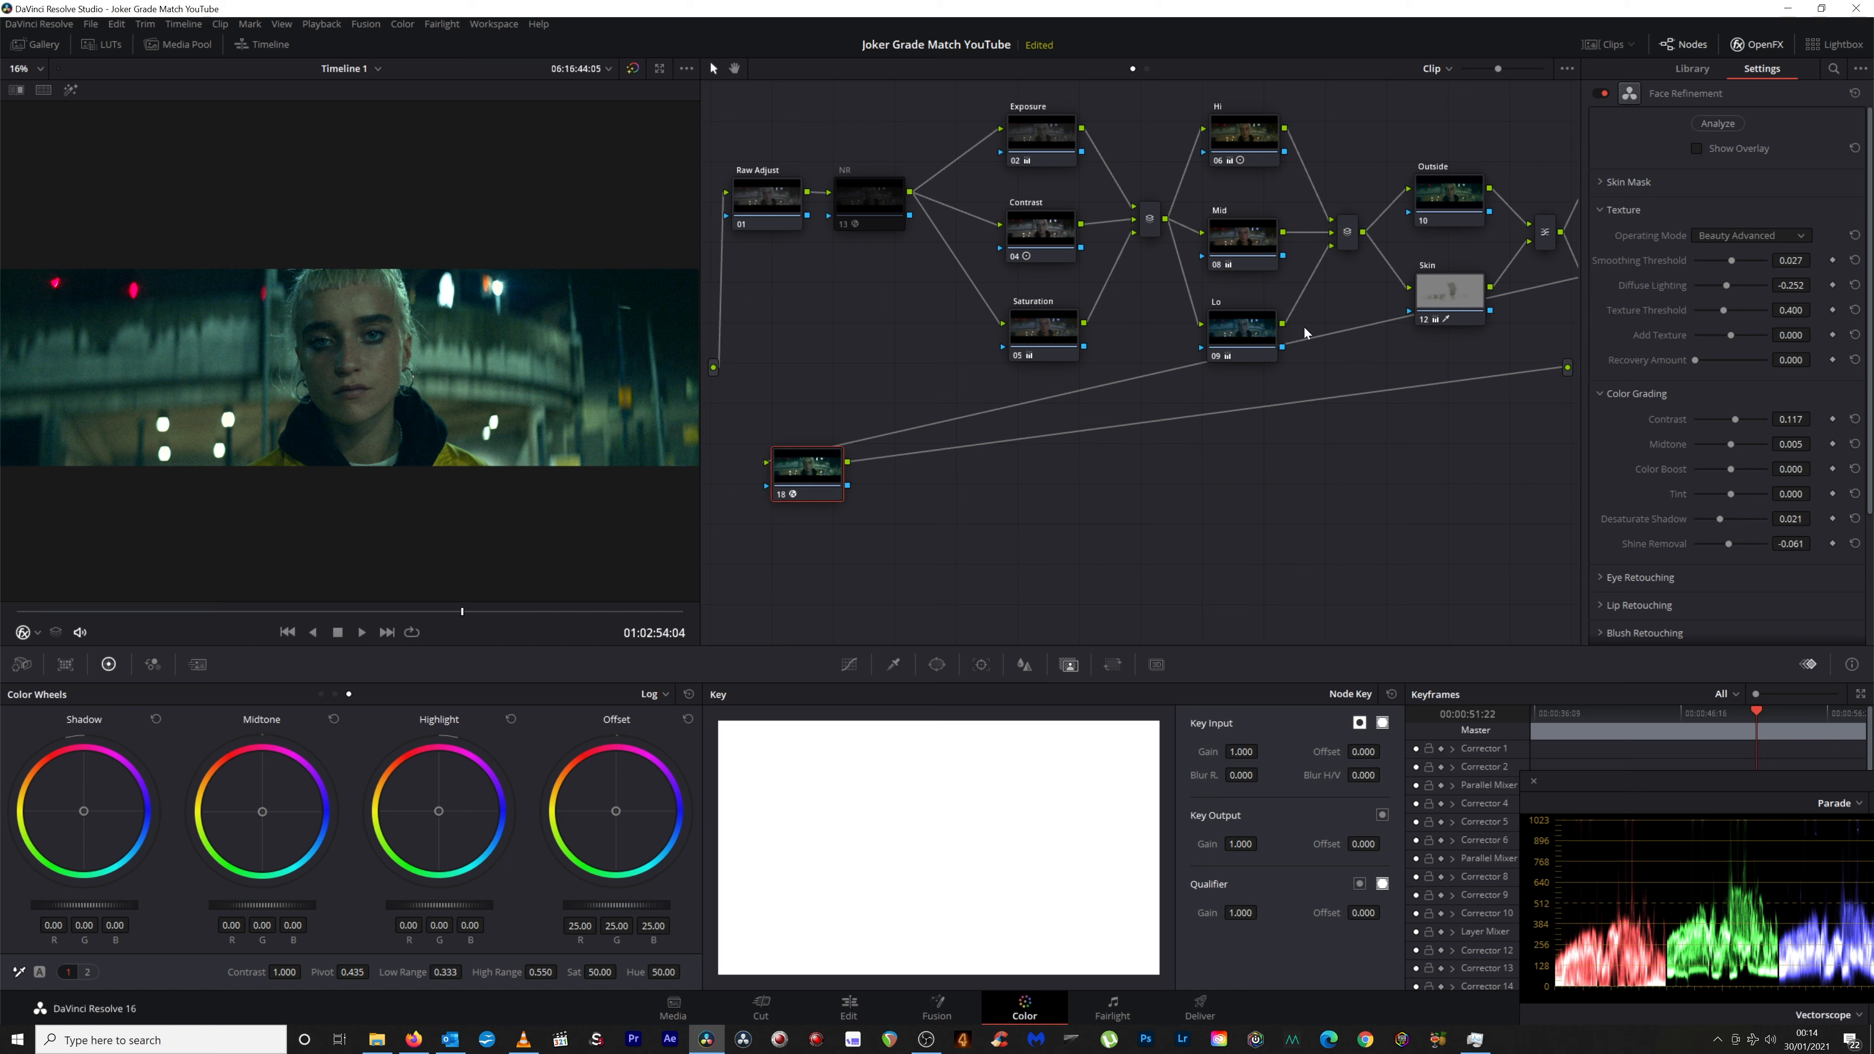
# Adjust the Skin node's midtone level with the Log wheels, and fine-tune its gamma level with the Primaries Wheels.
pyautogui.click(1431, 286)
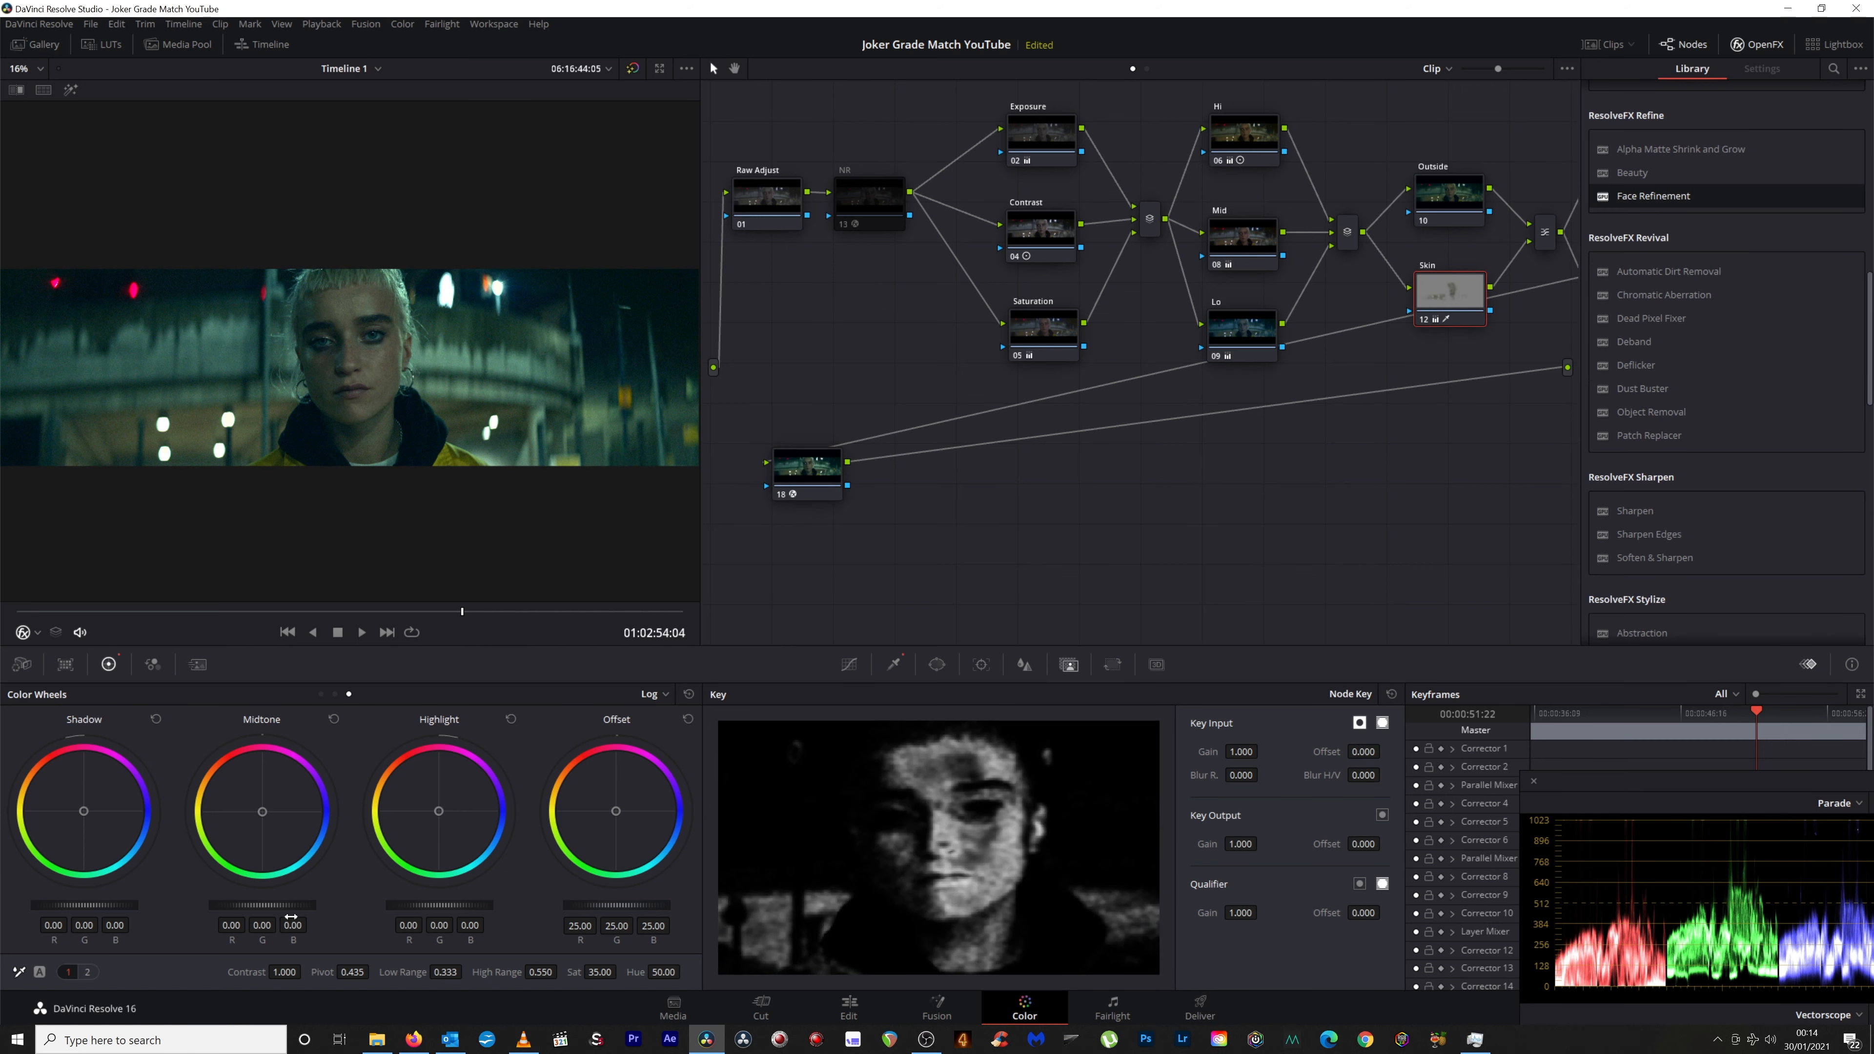
pyautogui.moveTo(267, 905); pyautogui.dragTo(259, 905)
pyautogui.moveTo(258, 904); pyautogui.dragTo(235, 905)
pyautogui.moveTo(262, 905); pyautogui.dragTo(286, 905)
pyautogui.click(673, 693)
pyautogui.click(661, 711)
pyautogui.moveTo(286, 907); pyautogui.dragTo(283, 906)
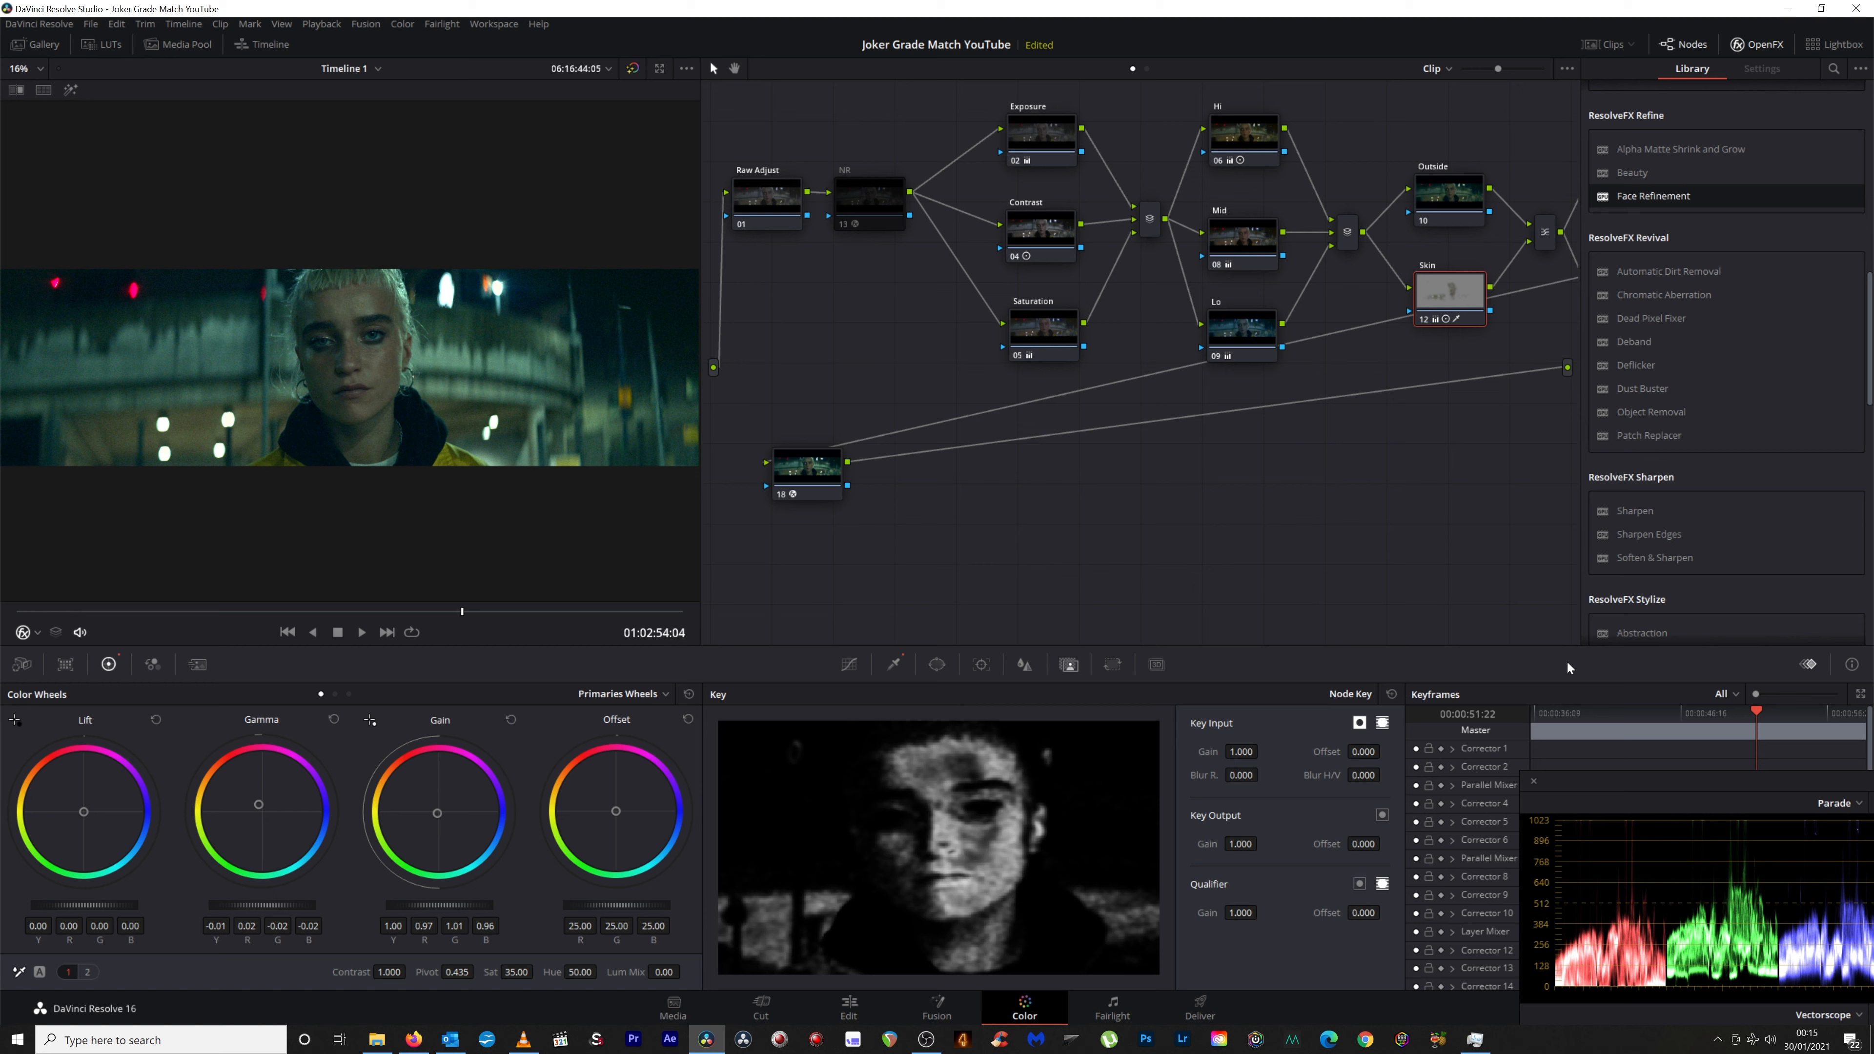
# Preview the shot with the NR node enabled, and fine-tune the Skin node's master gamma, lift and gain levels.
pyautogui.click(1757, 45)
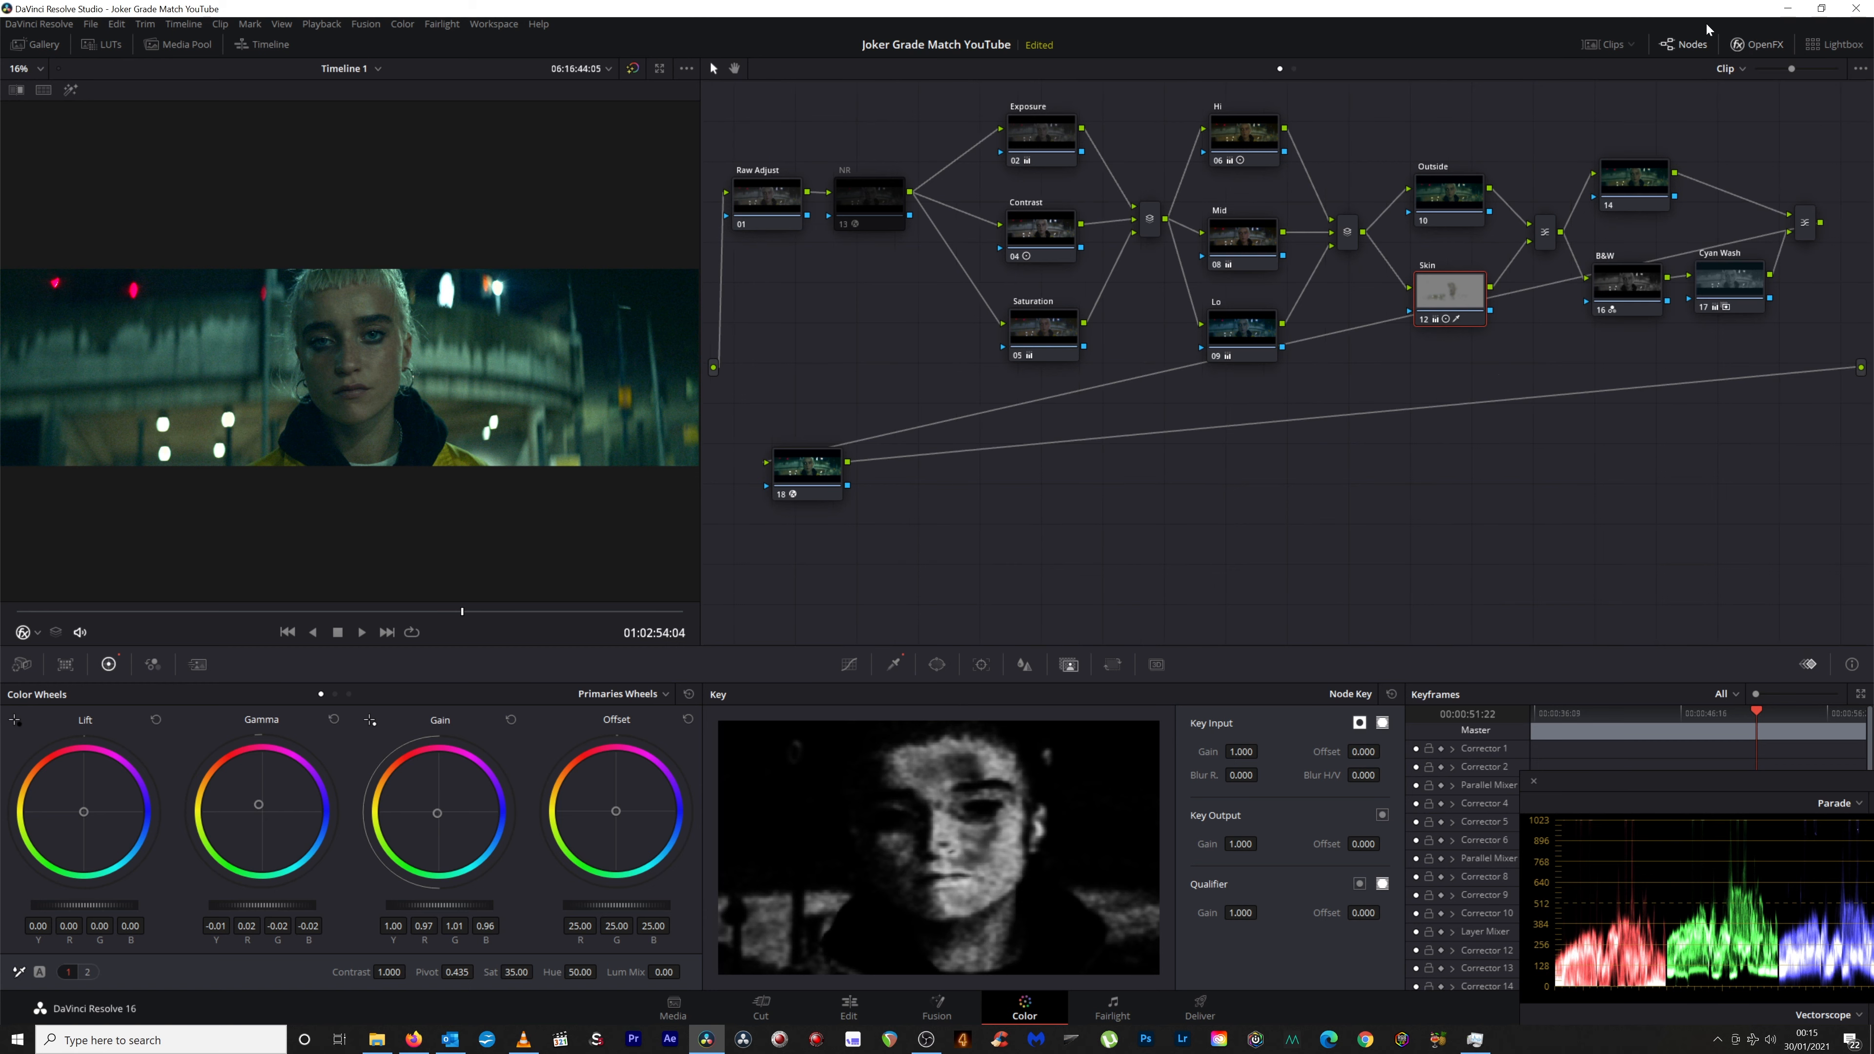
pyautogui.click(843, 223)
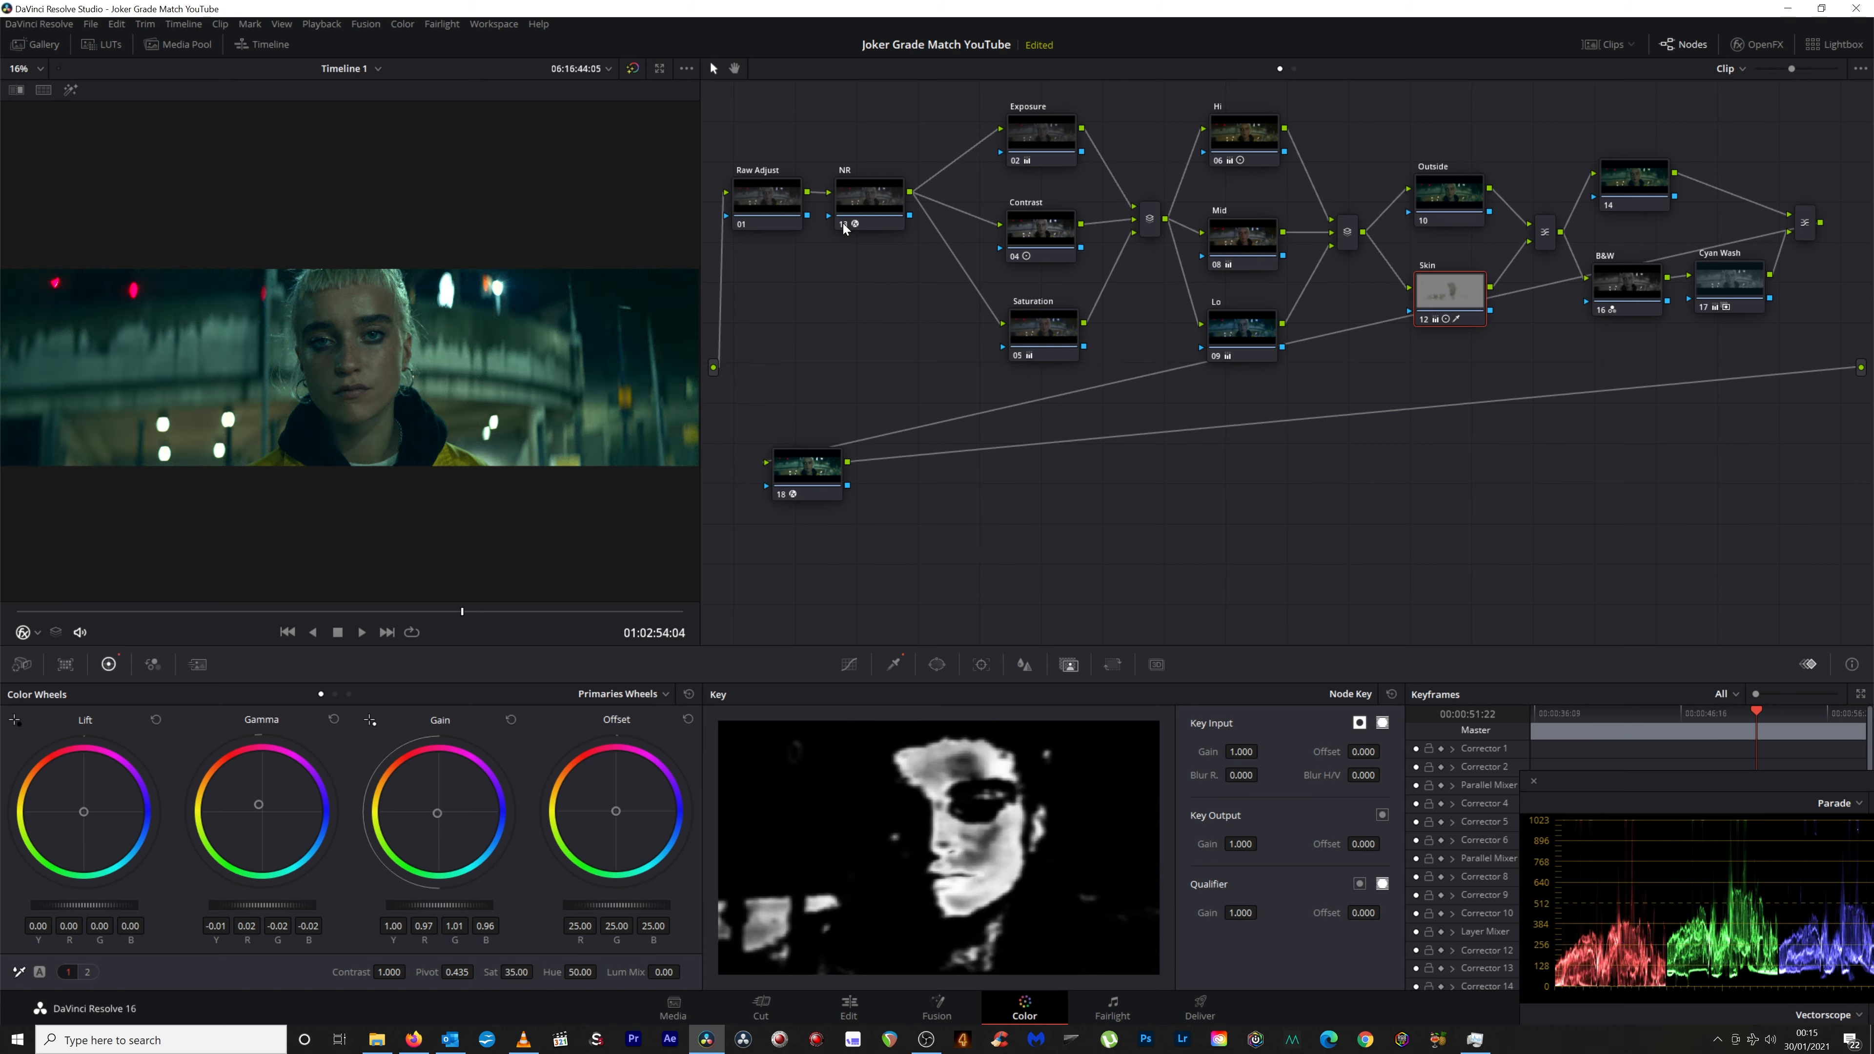
pyautogui.click(843, 223)
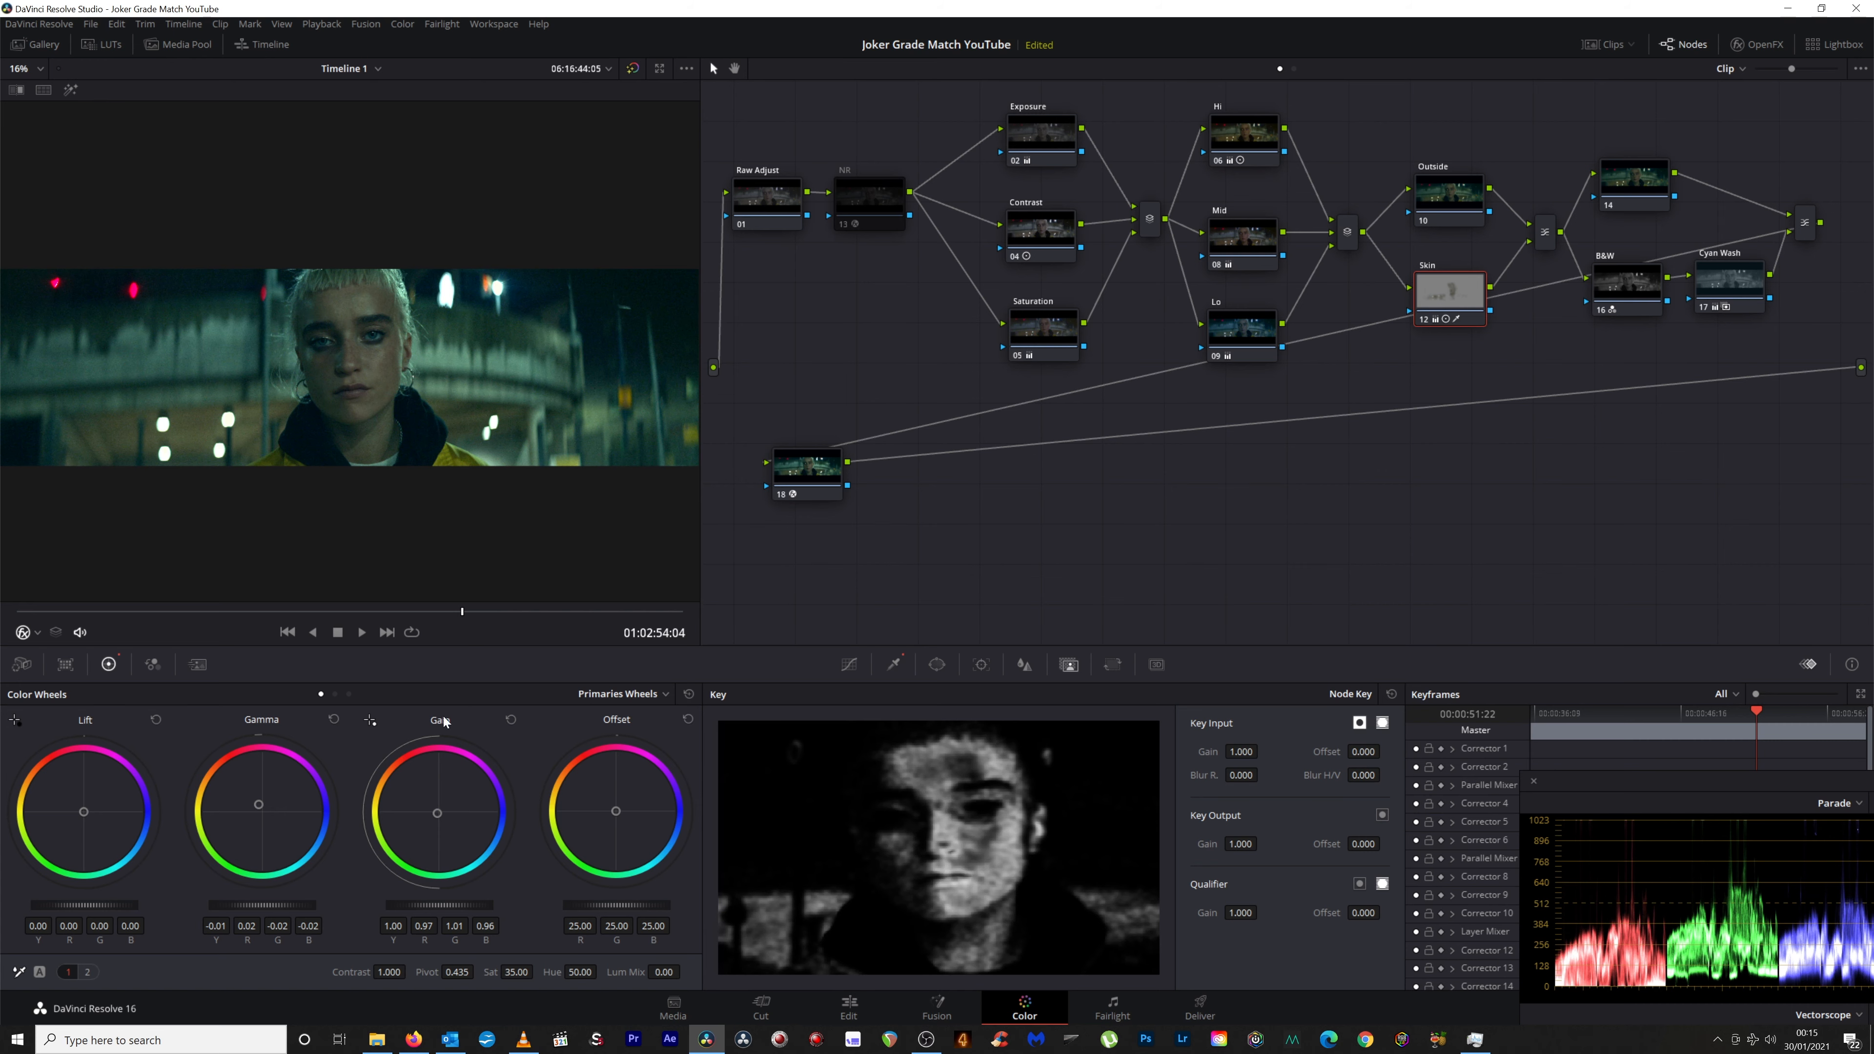
pyautogui.moveTo(262, 906); pyautogui.dragTo(266, 905)
pyautogui.moveTo(84, 906); pyautogui.dragTo(84, 906)
pyautogui.moveTo(439, 906); pyautogui.dragTo(435, 905)
# Compare the shot with the Face Refinement node on and off, and label that node Skin Refine.
pyautogui.click(819, 471)
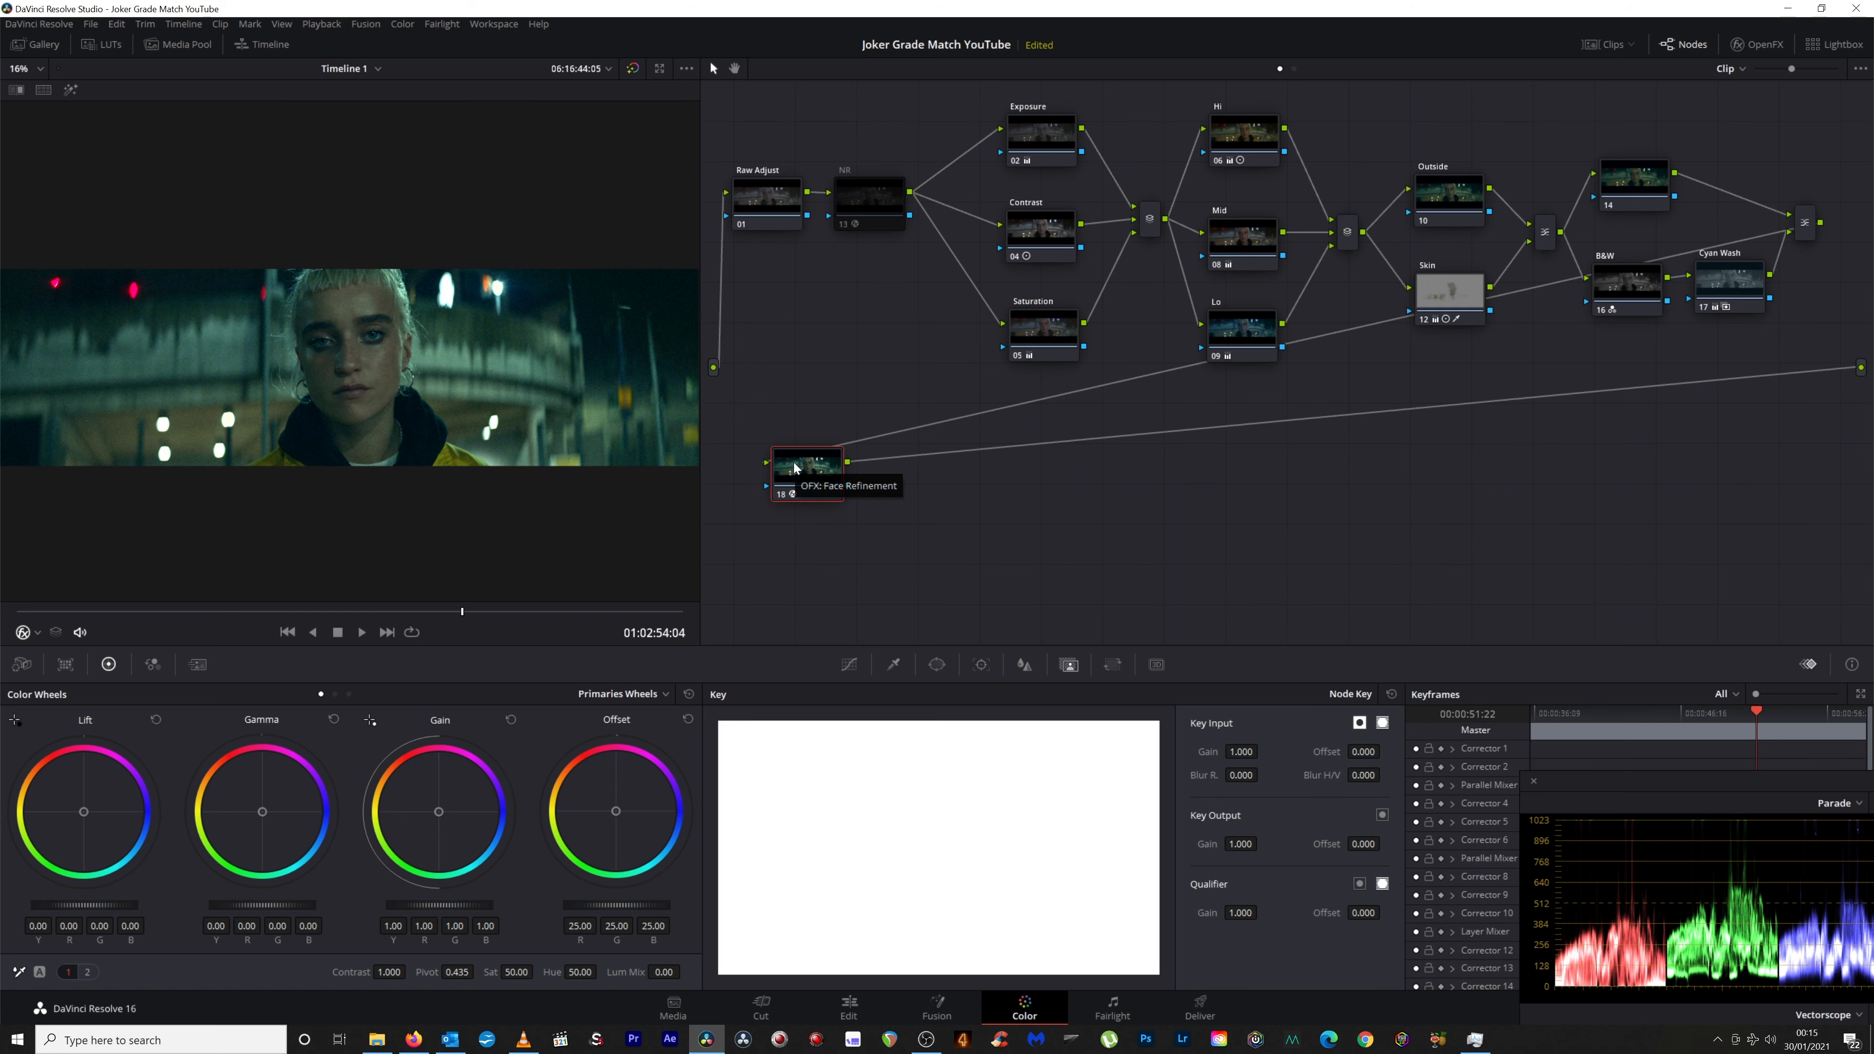
pyautogui.hotkey('ctrl', 'd')
pyautogui.hotkey('ctrl', 'd')
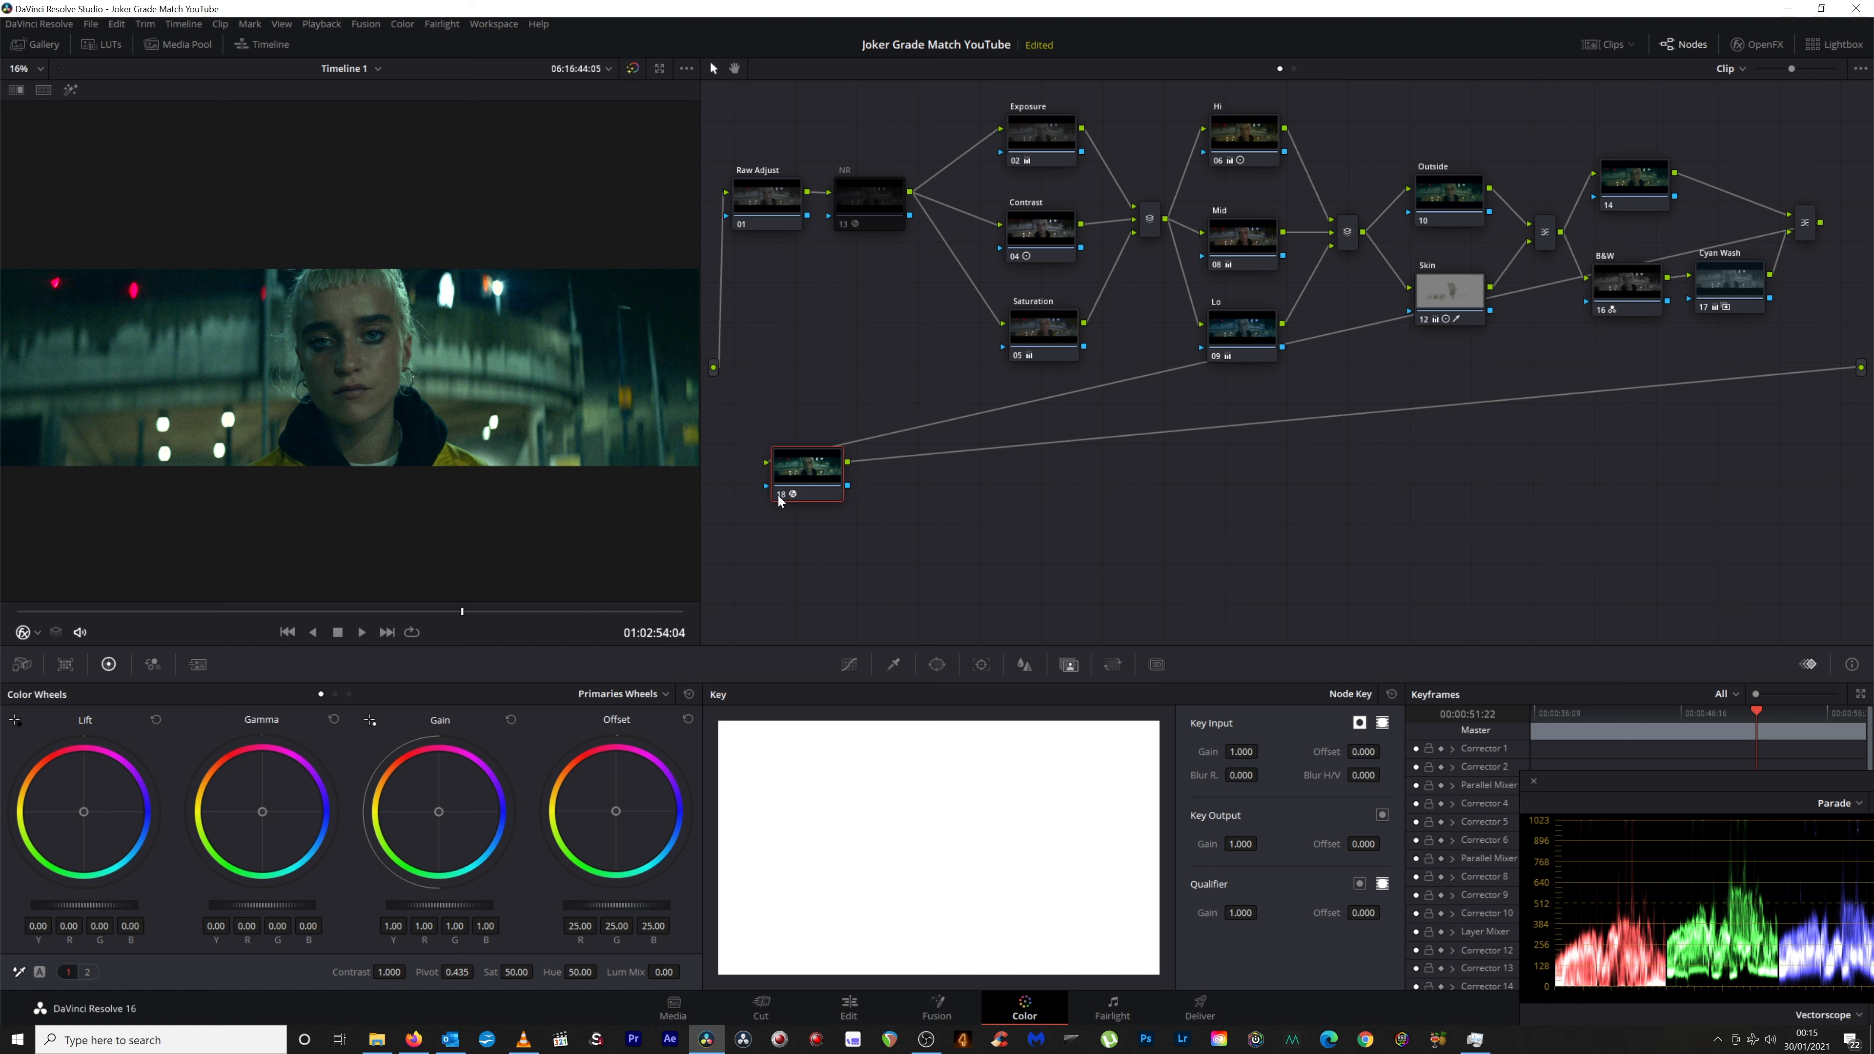
pyautogui.rightClick(787, 476)
pyautogui.click(819, 501)
# In the Skin Refine node's Eye Retouching settings, set Sharpening to 0.003 and Brightening to 0.027 while viewing the eyes up close.
pyautogui.scroll(4, 404, 353)
pyautogui.scroll(10, 404, 353)
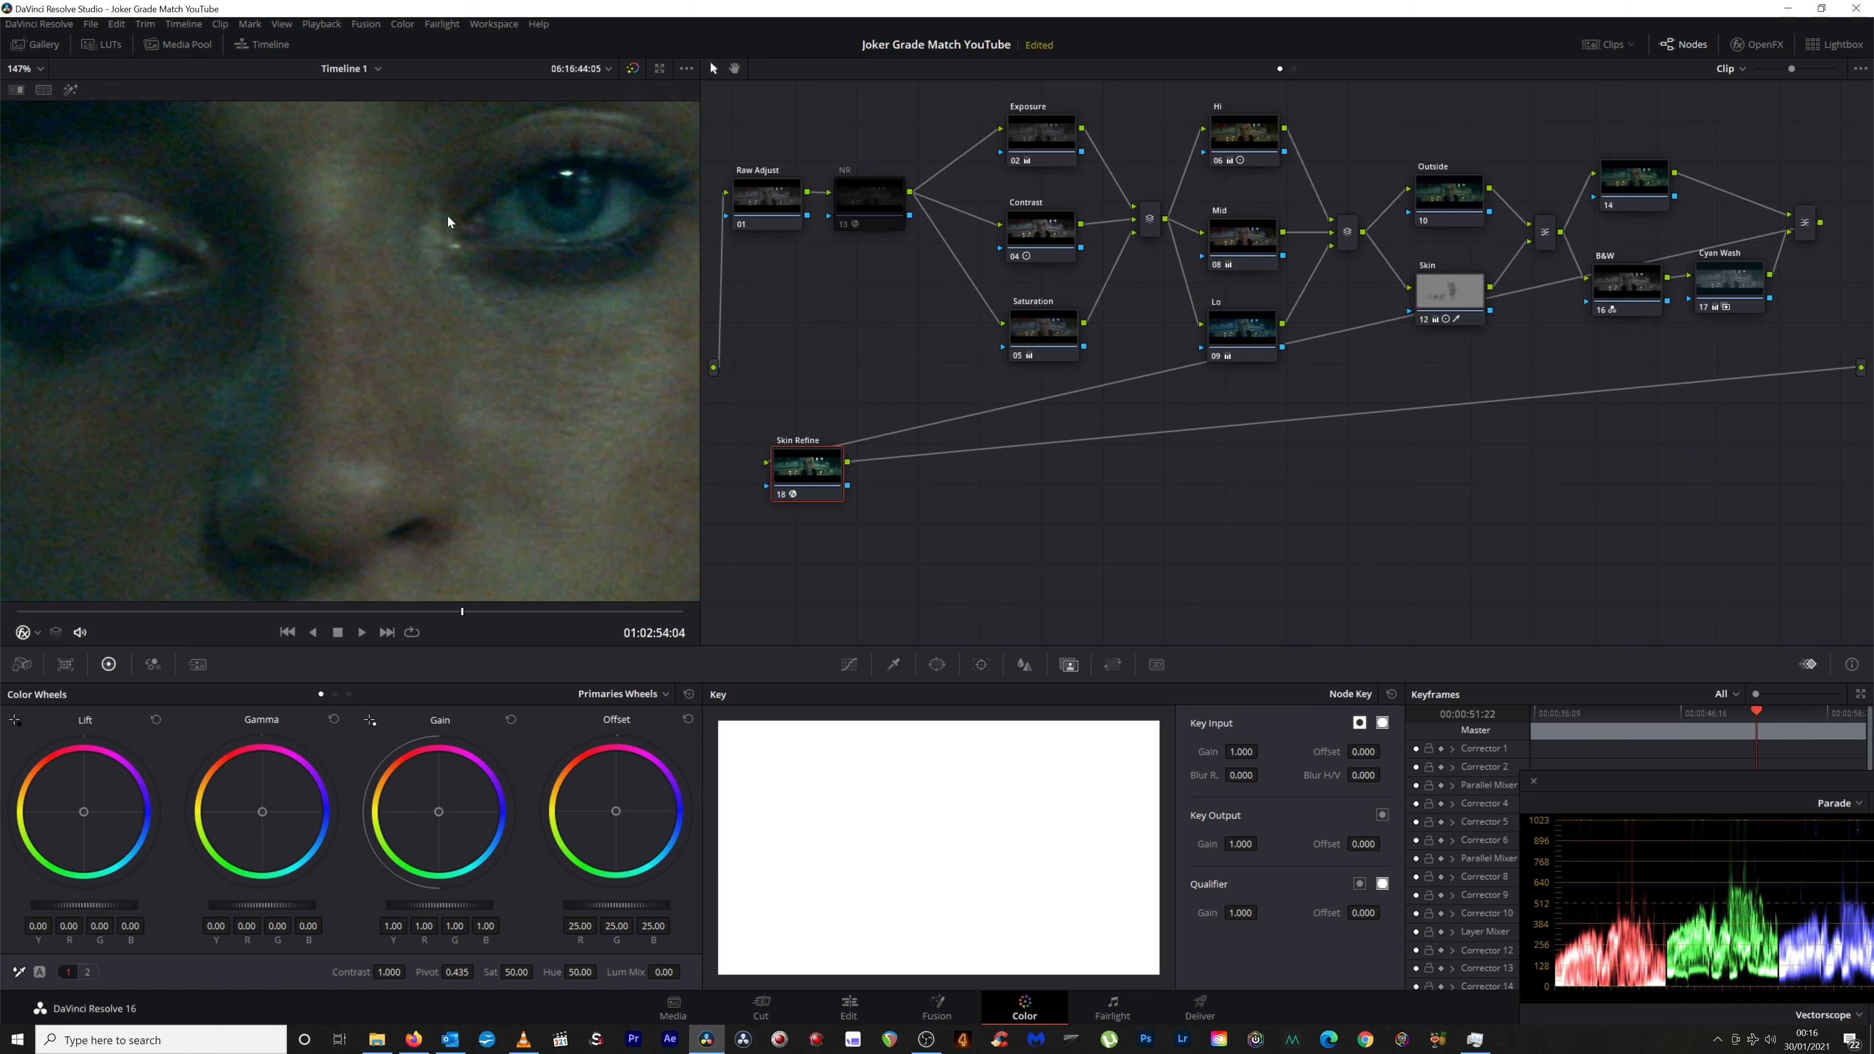
pyautogui.scroll(-12, 448, 220)
pyautogui.scroll(10, 444, 286)
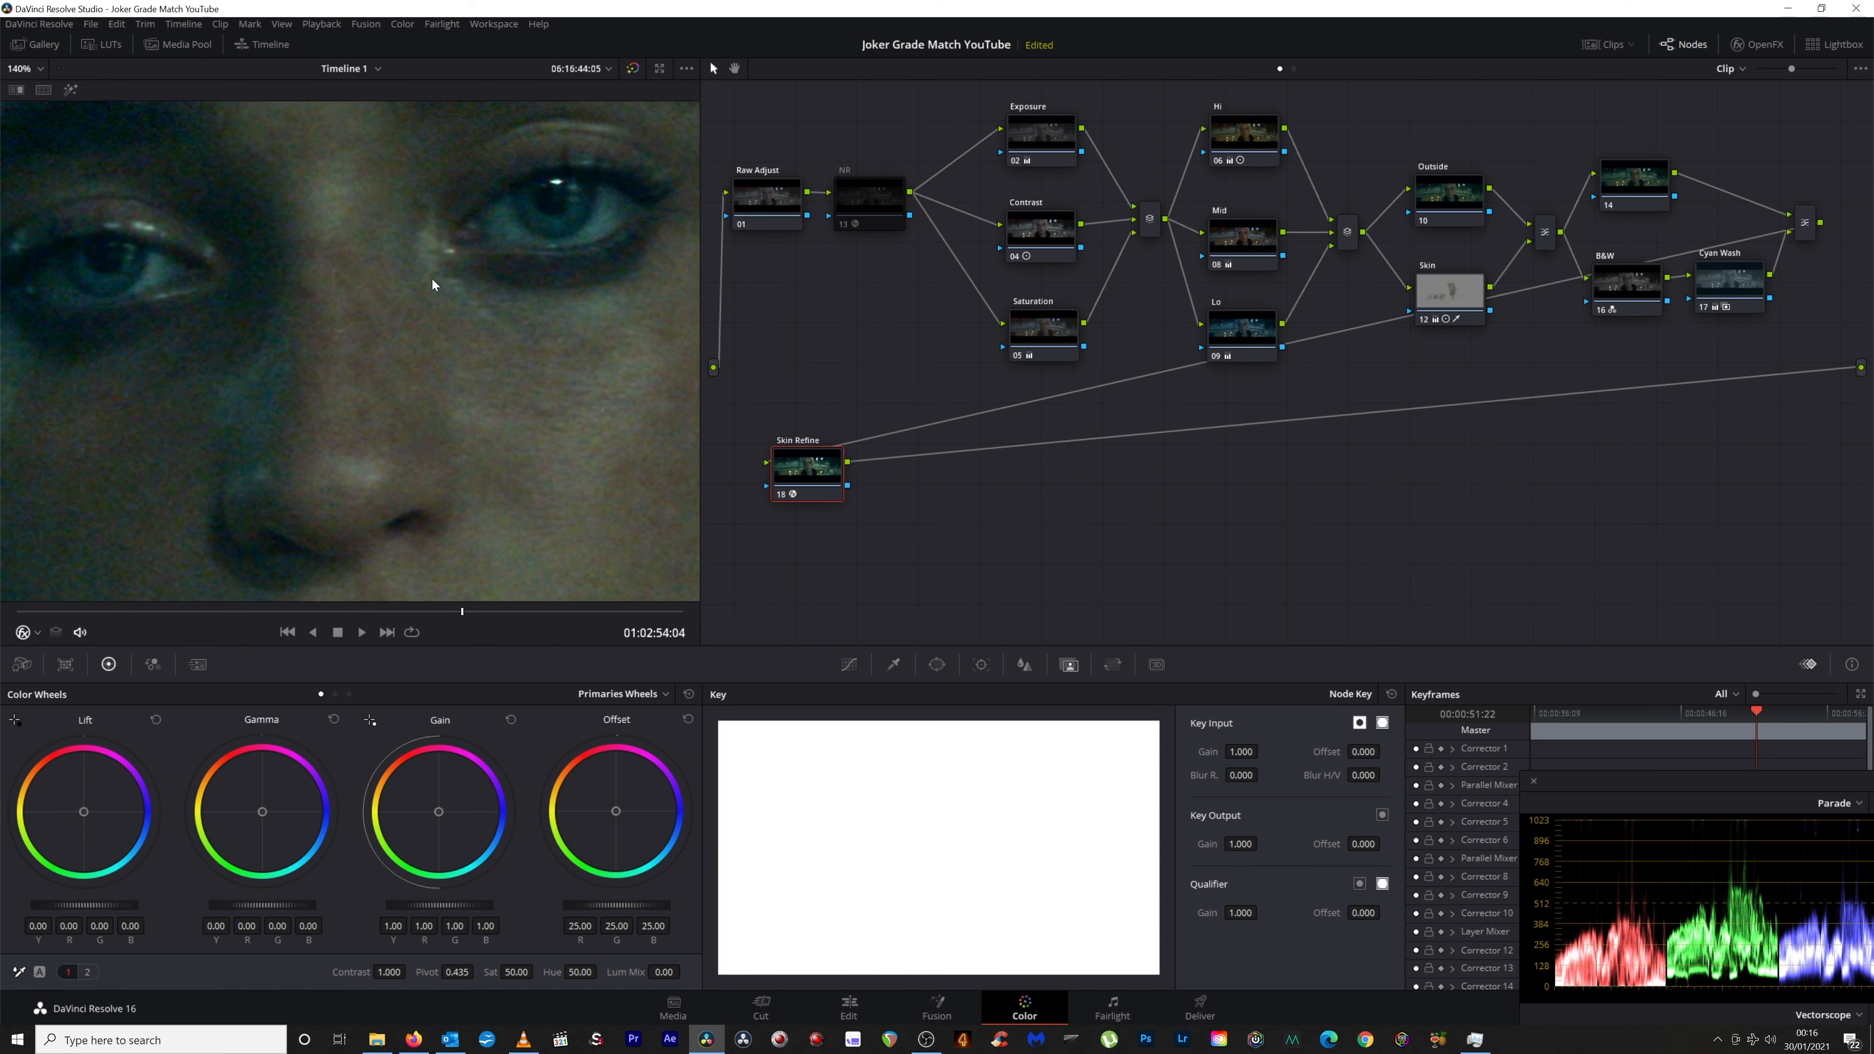
pyautogui.scroll(-2, 443, 295)
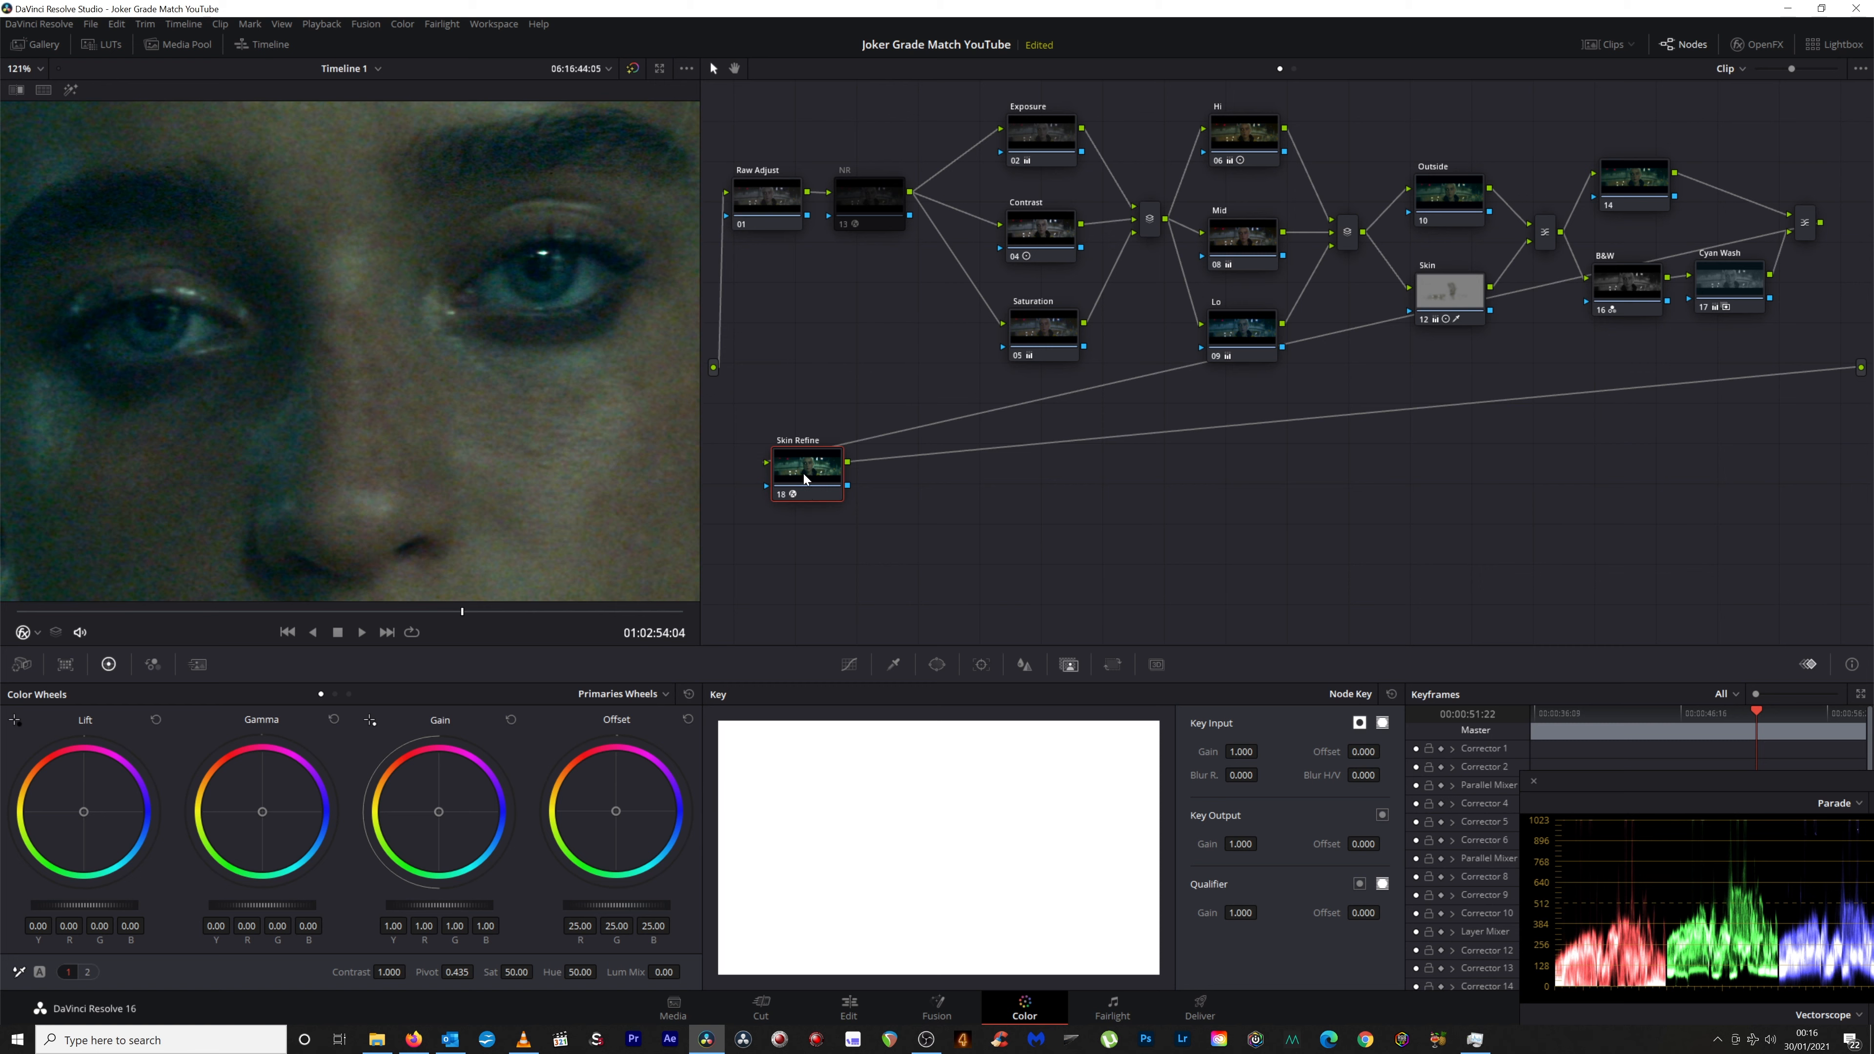
pyautogui.click(1756, 44)
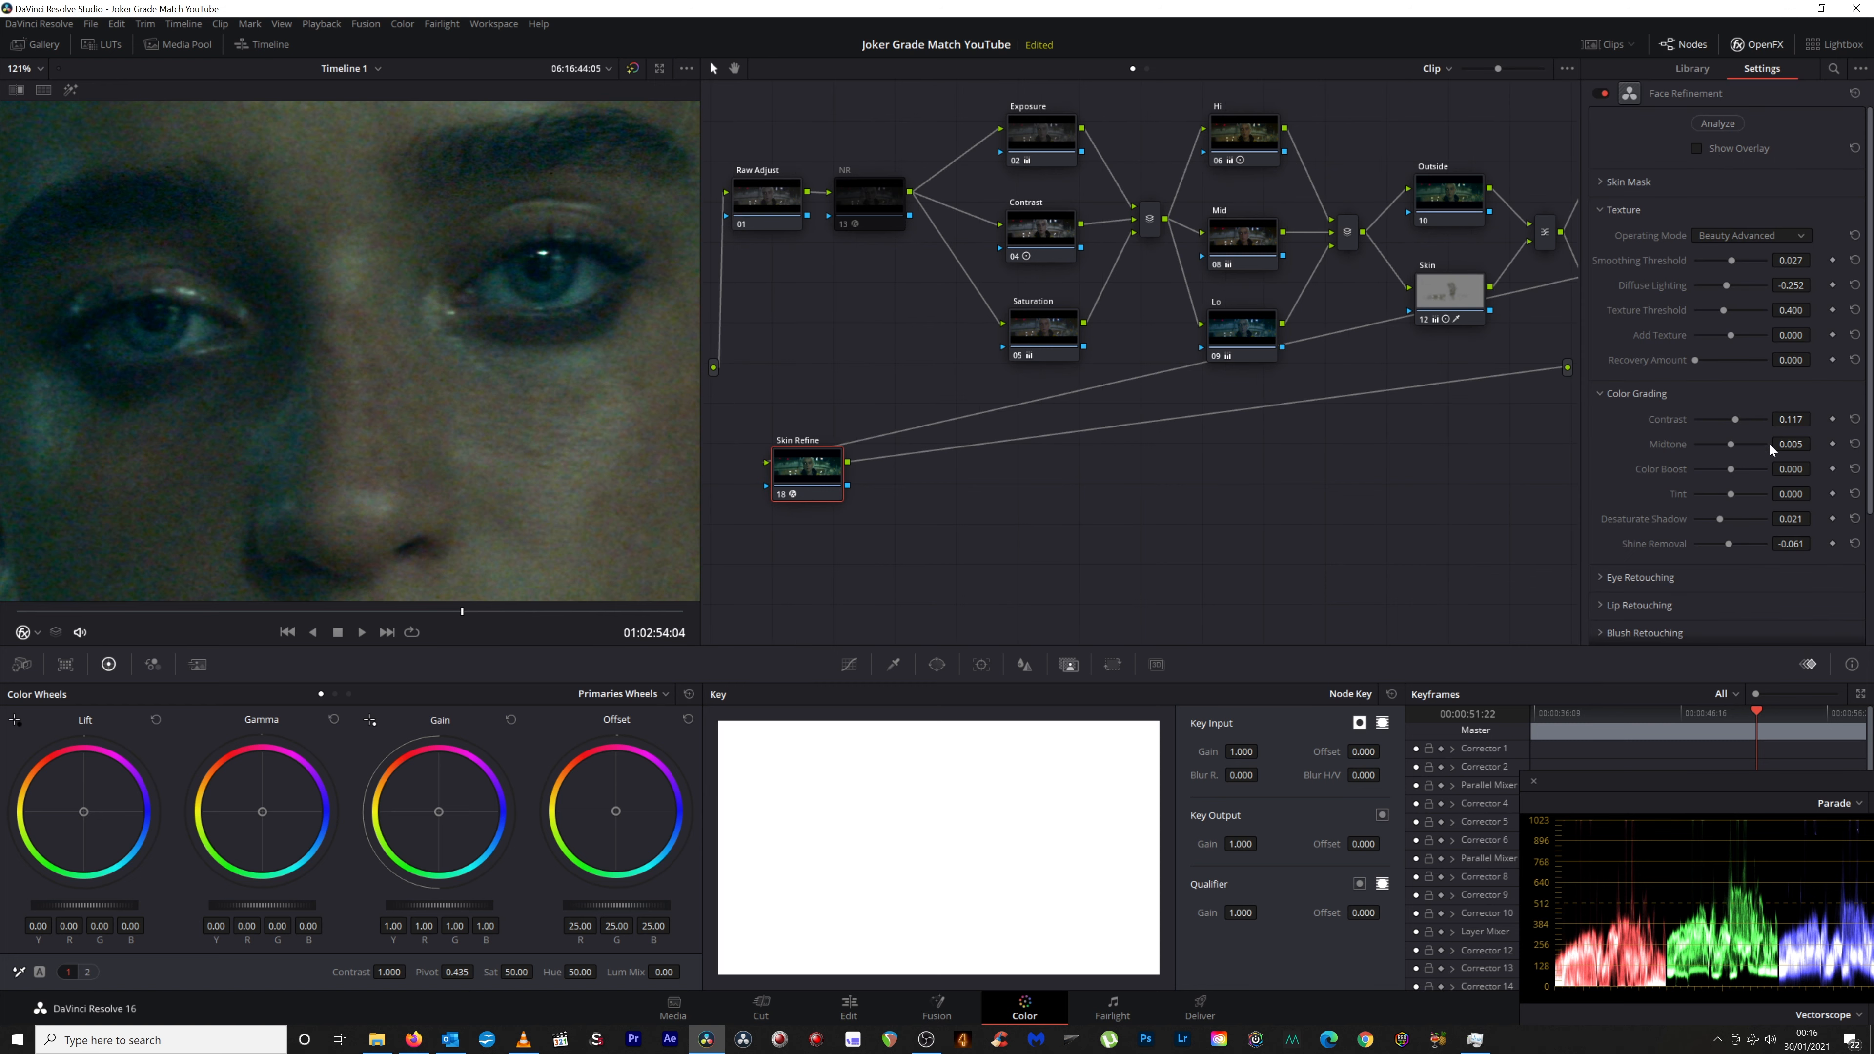
pyautogui.click(1610, 578)
pyautogui.scroll(-2, 1660, 517)
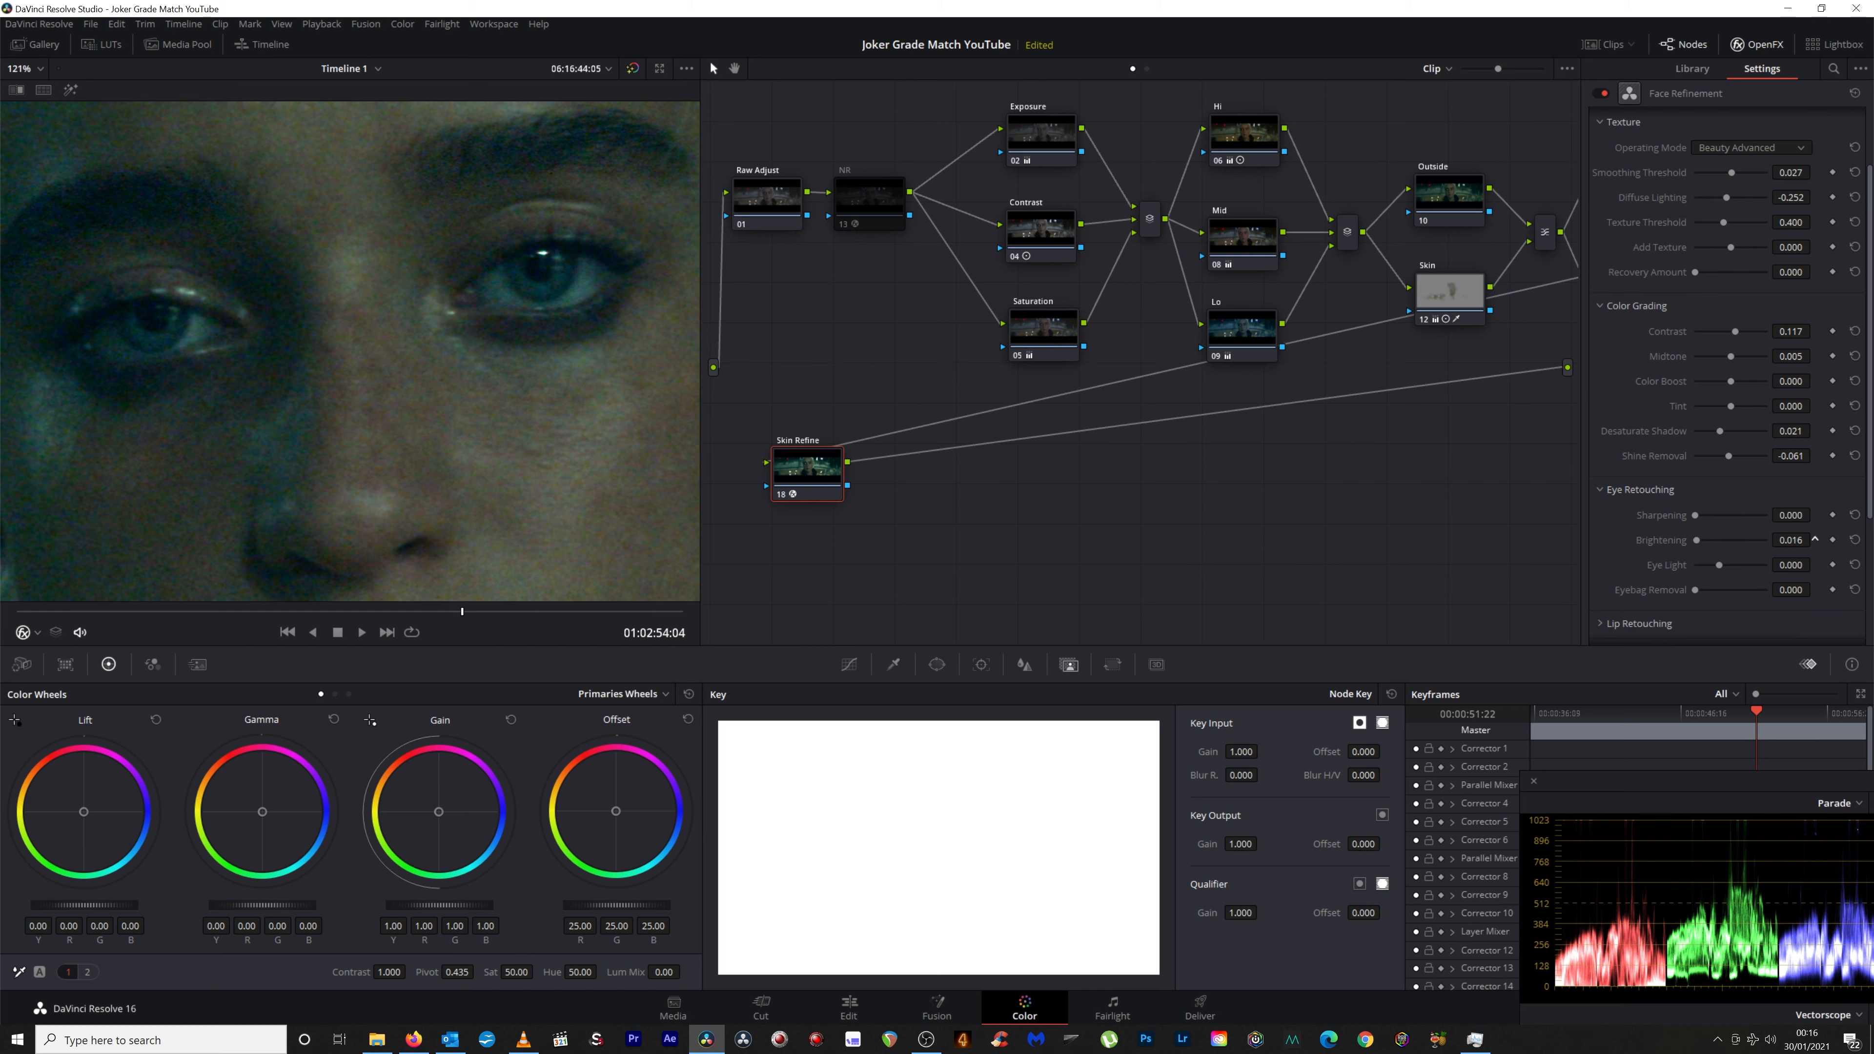
pyautogui.moveTo(1701, 540); pyautogui.dragTo(1707, 541)
# Check the eyes with the NR node temporarily enabled, and adjust the Eye Light amount of the Skin Refine node.
pyautogui.click(844, 223)
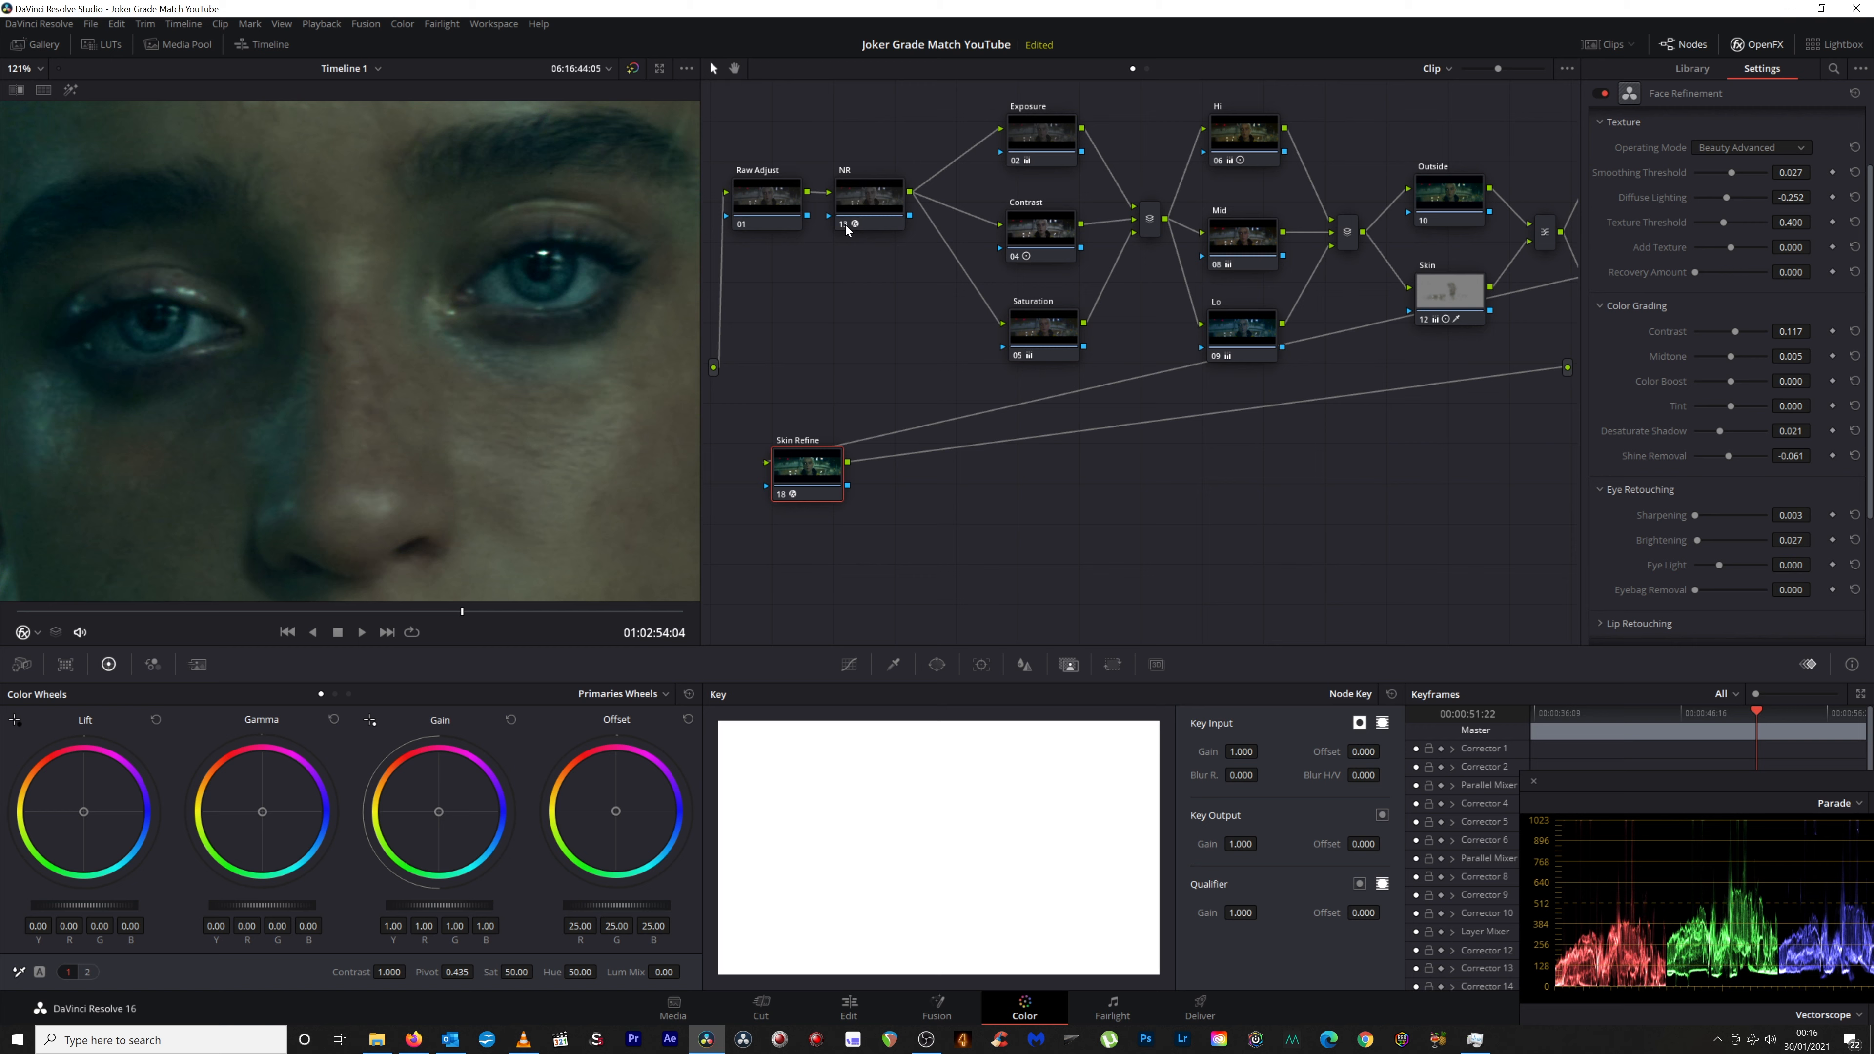
pyautogui.click(845, 223)
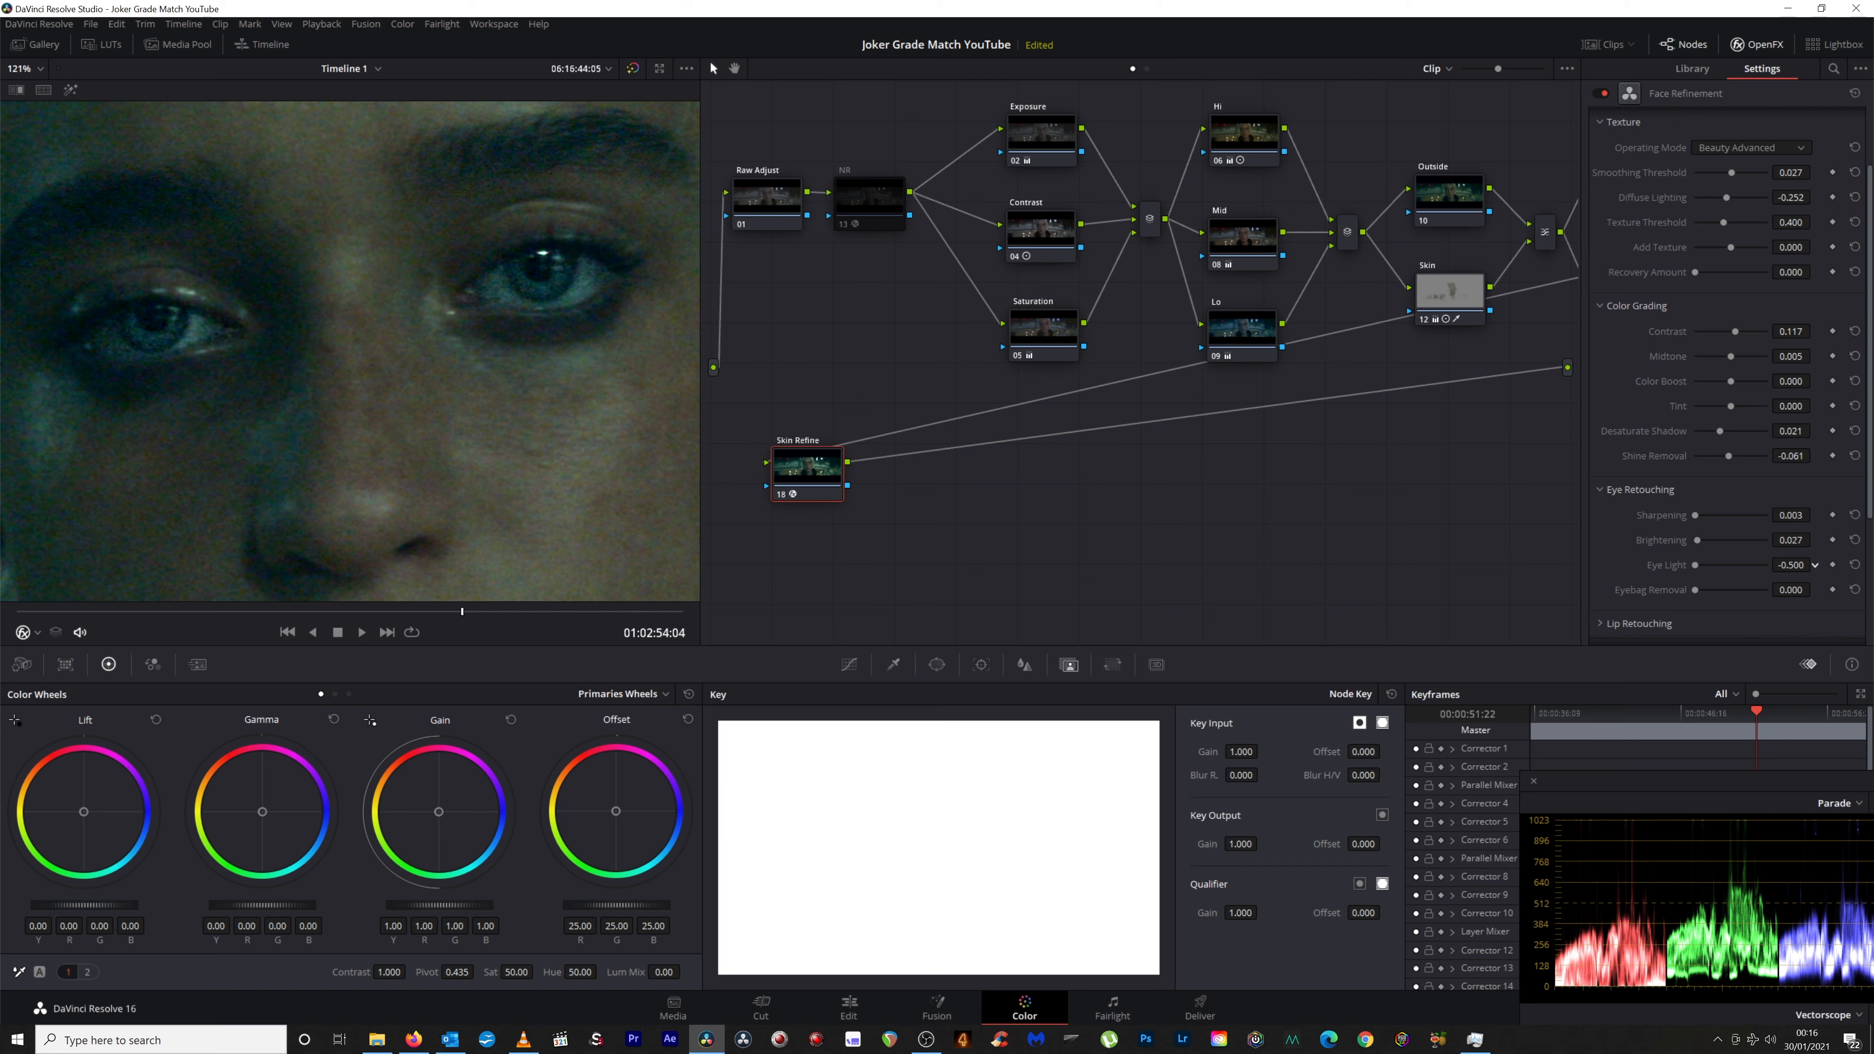
pyautogui.moveTo(1791, 565); pyautogui.dragTo(1808, 565)
pyautogui.click(1598, 487)
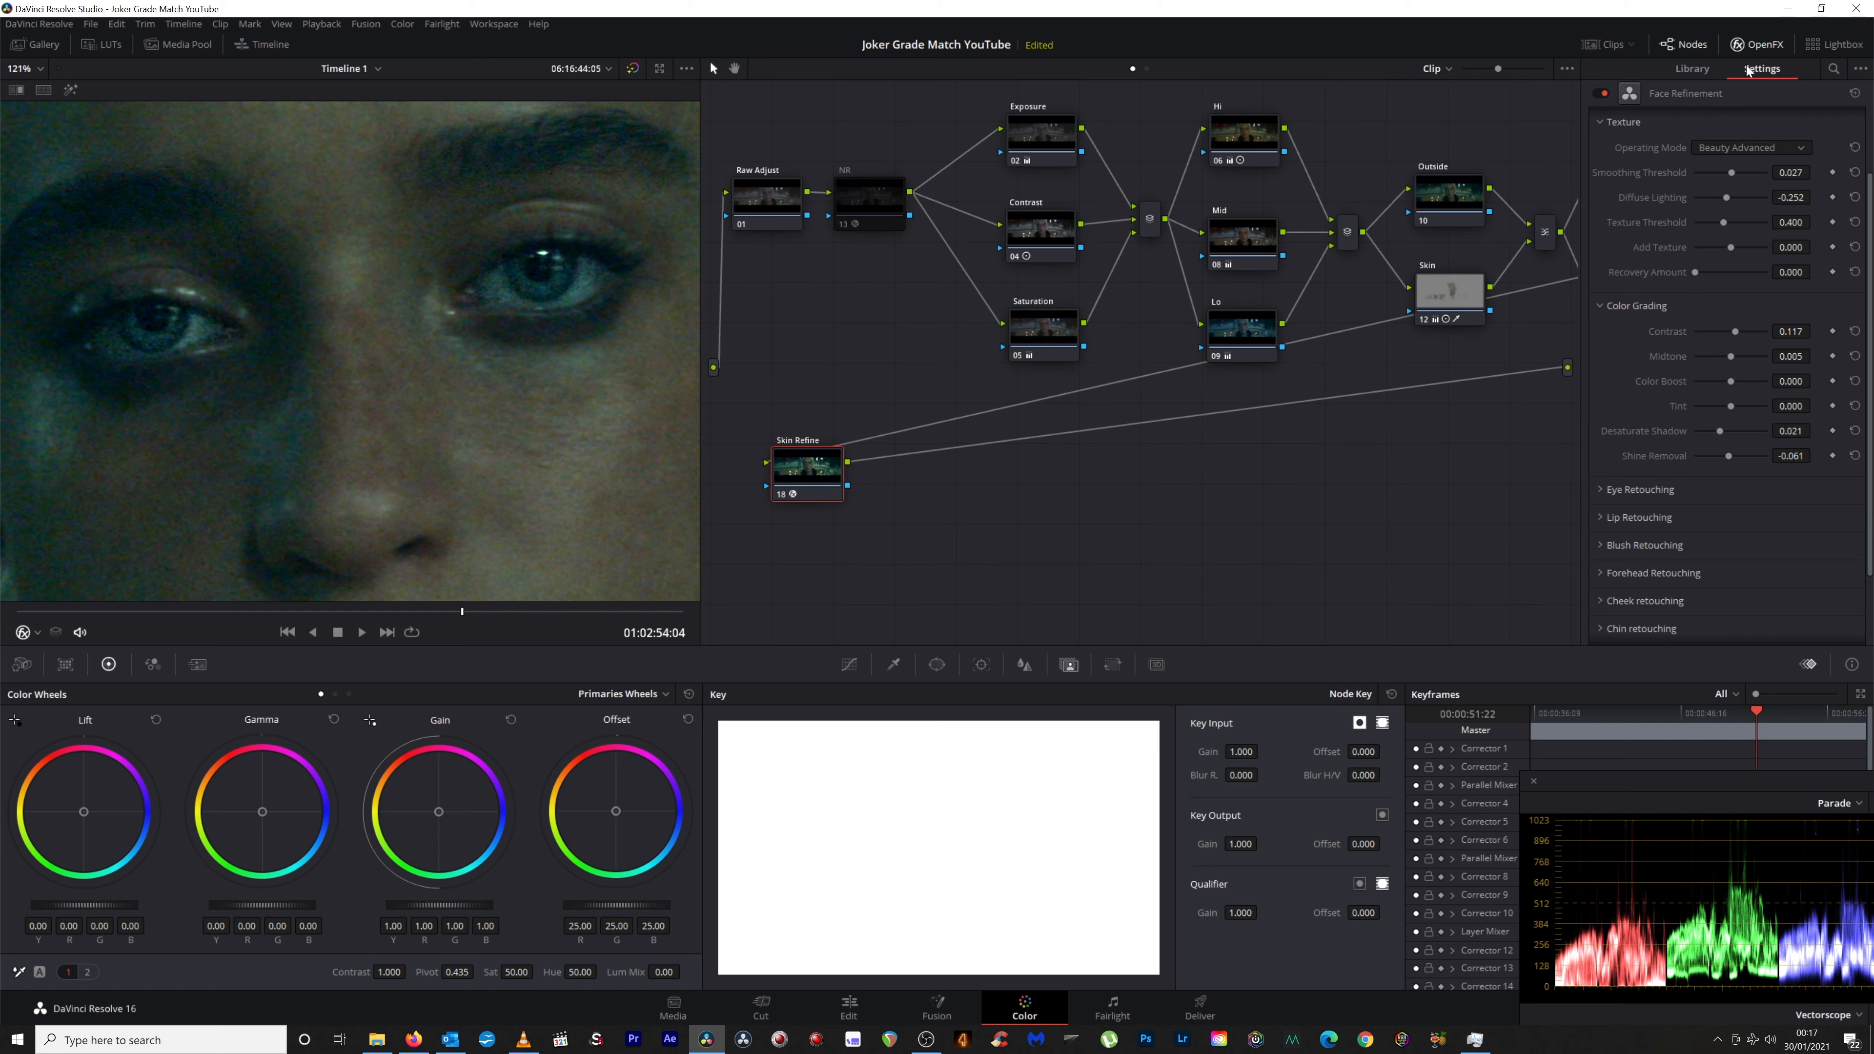
# Add a serial node after Skin Refine and label it Film.
pyautogui.click(1755, 45)
pyautogui.moveTo(803, 469); pyautogui.dragTo(793, 482)
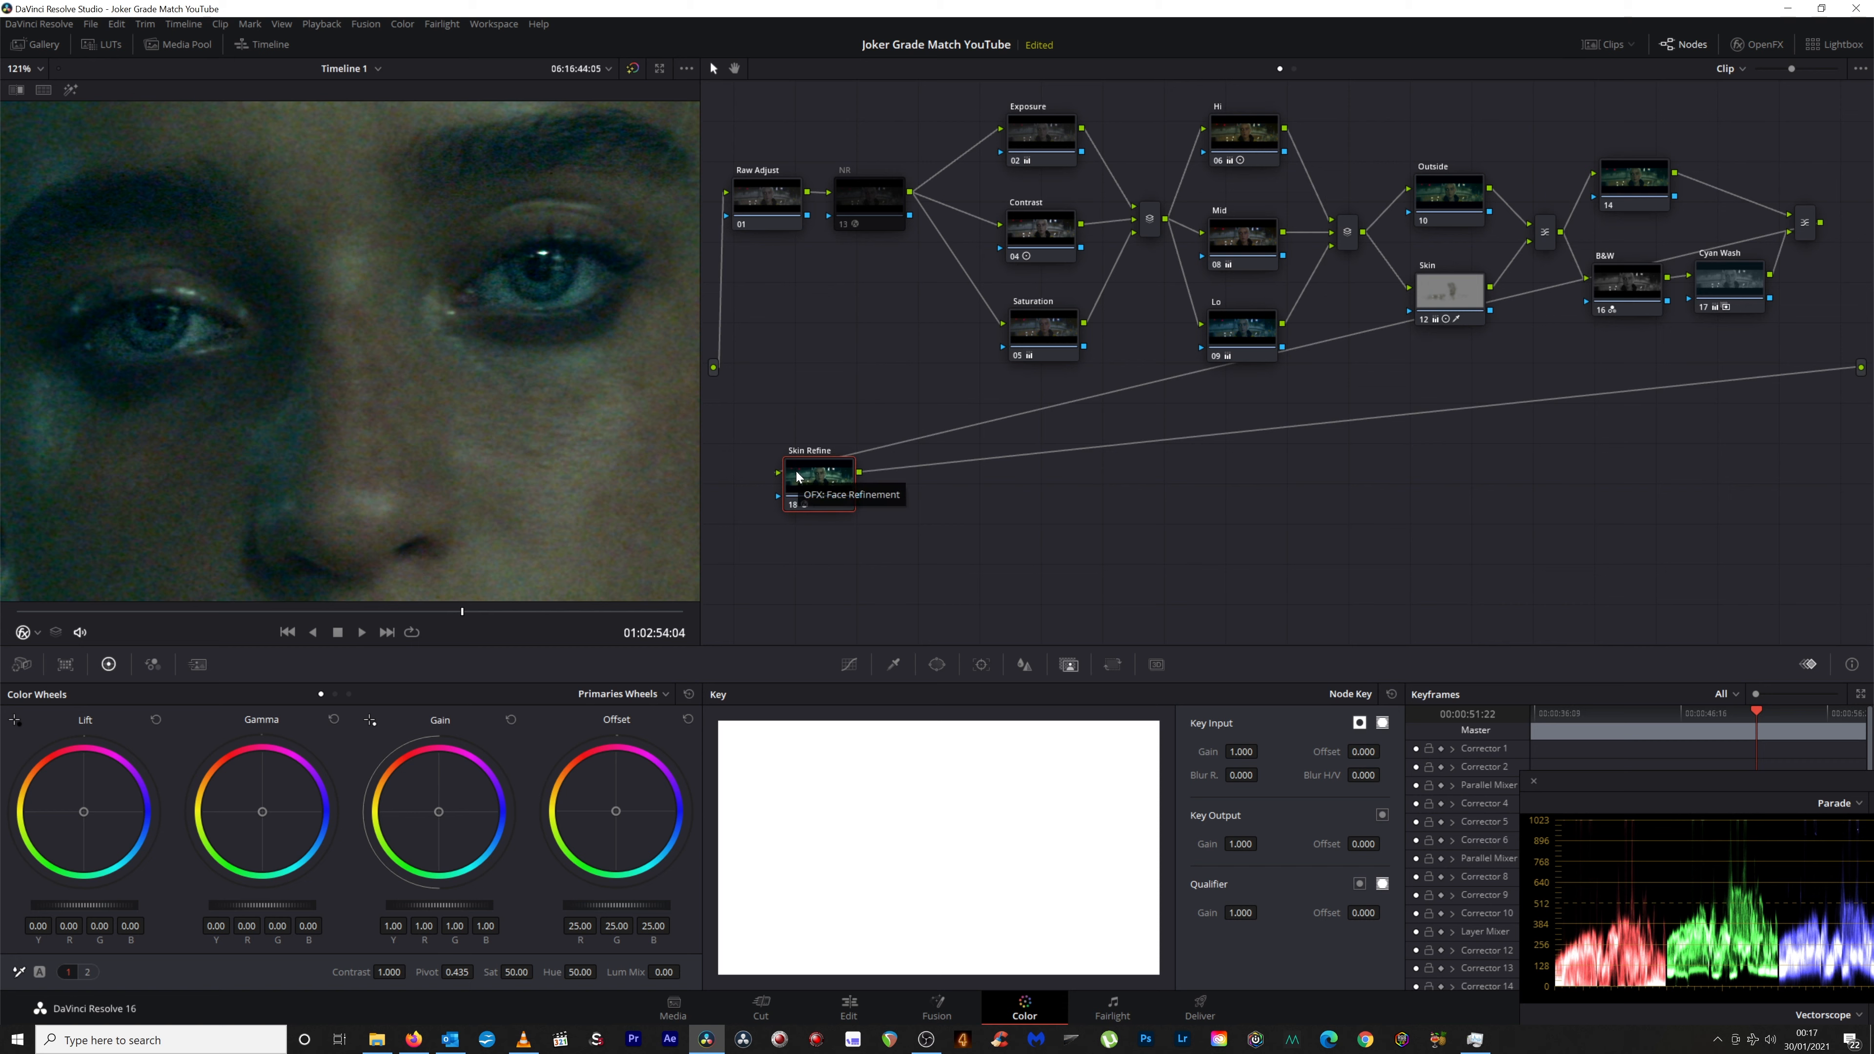
pyautogui.hotkey('alt', 's')
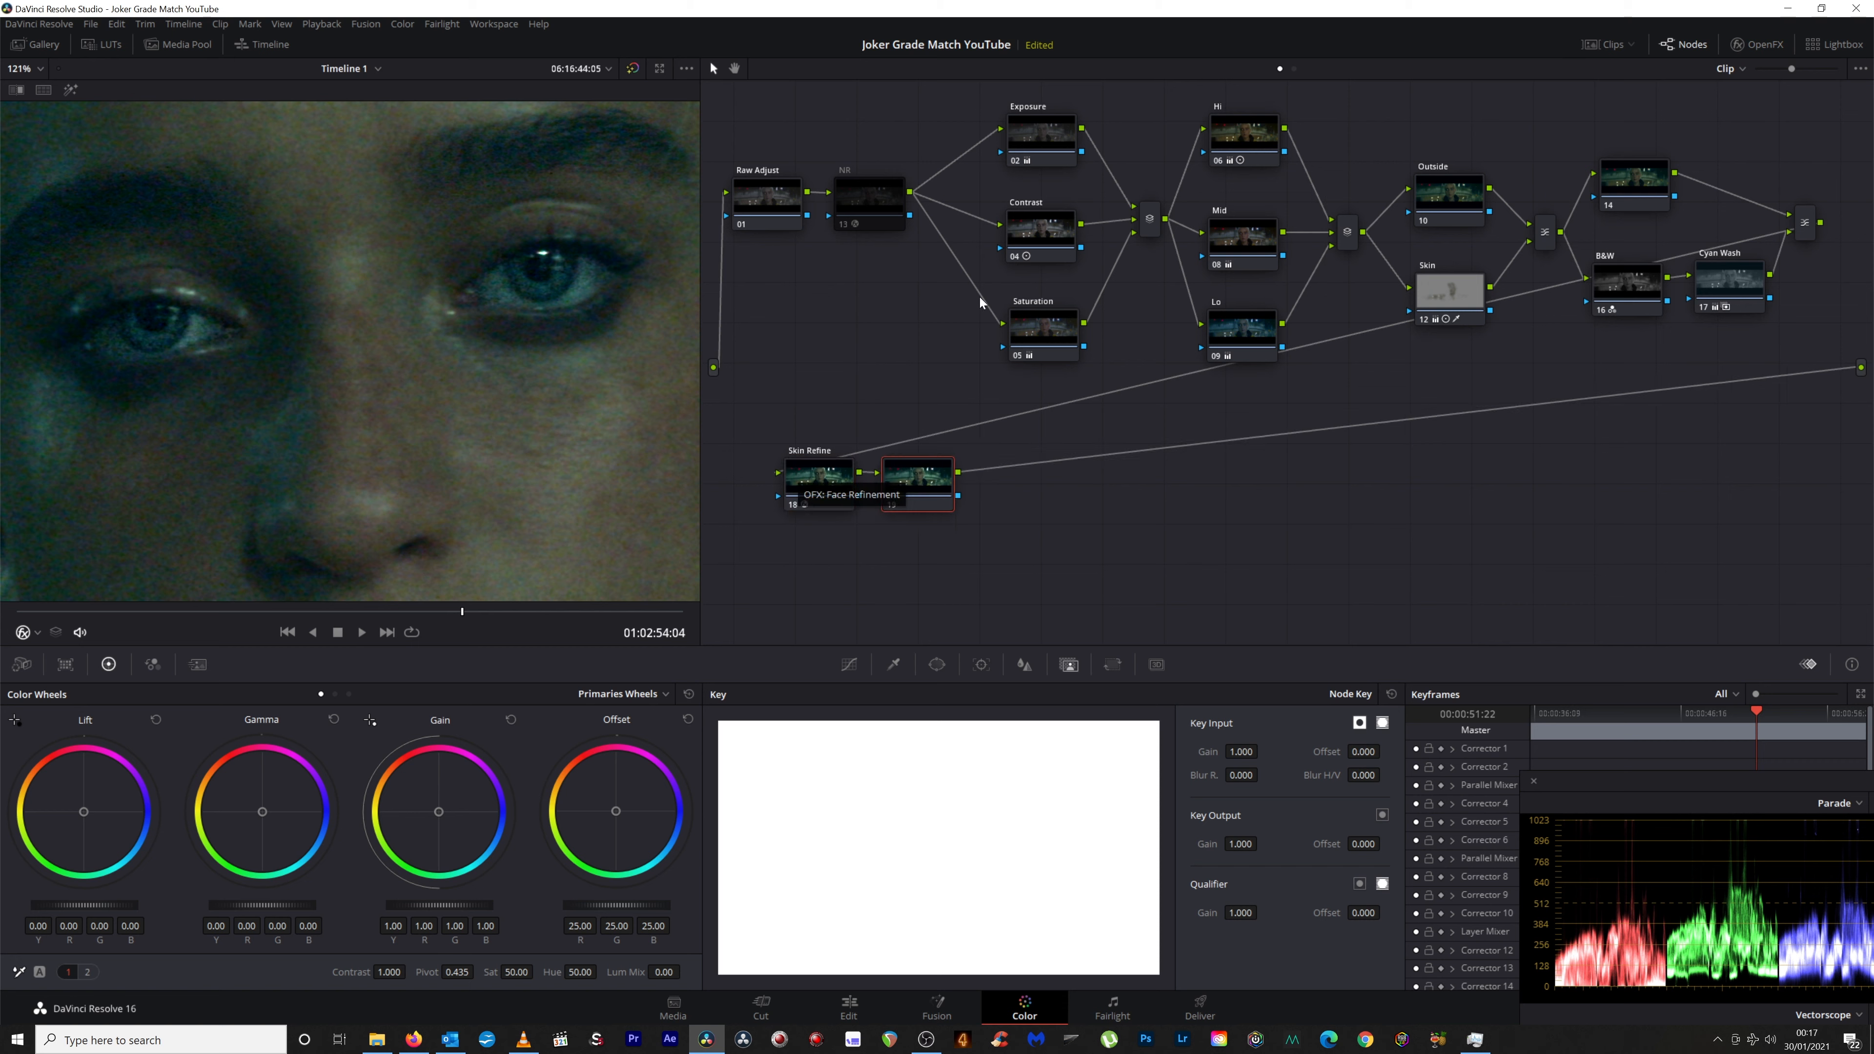
pyautogui.rightClick(908, 470)
pyautogui.click(930, 504)
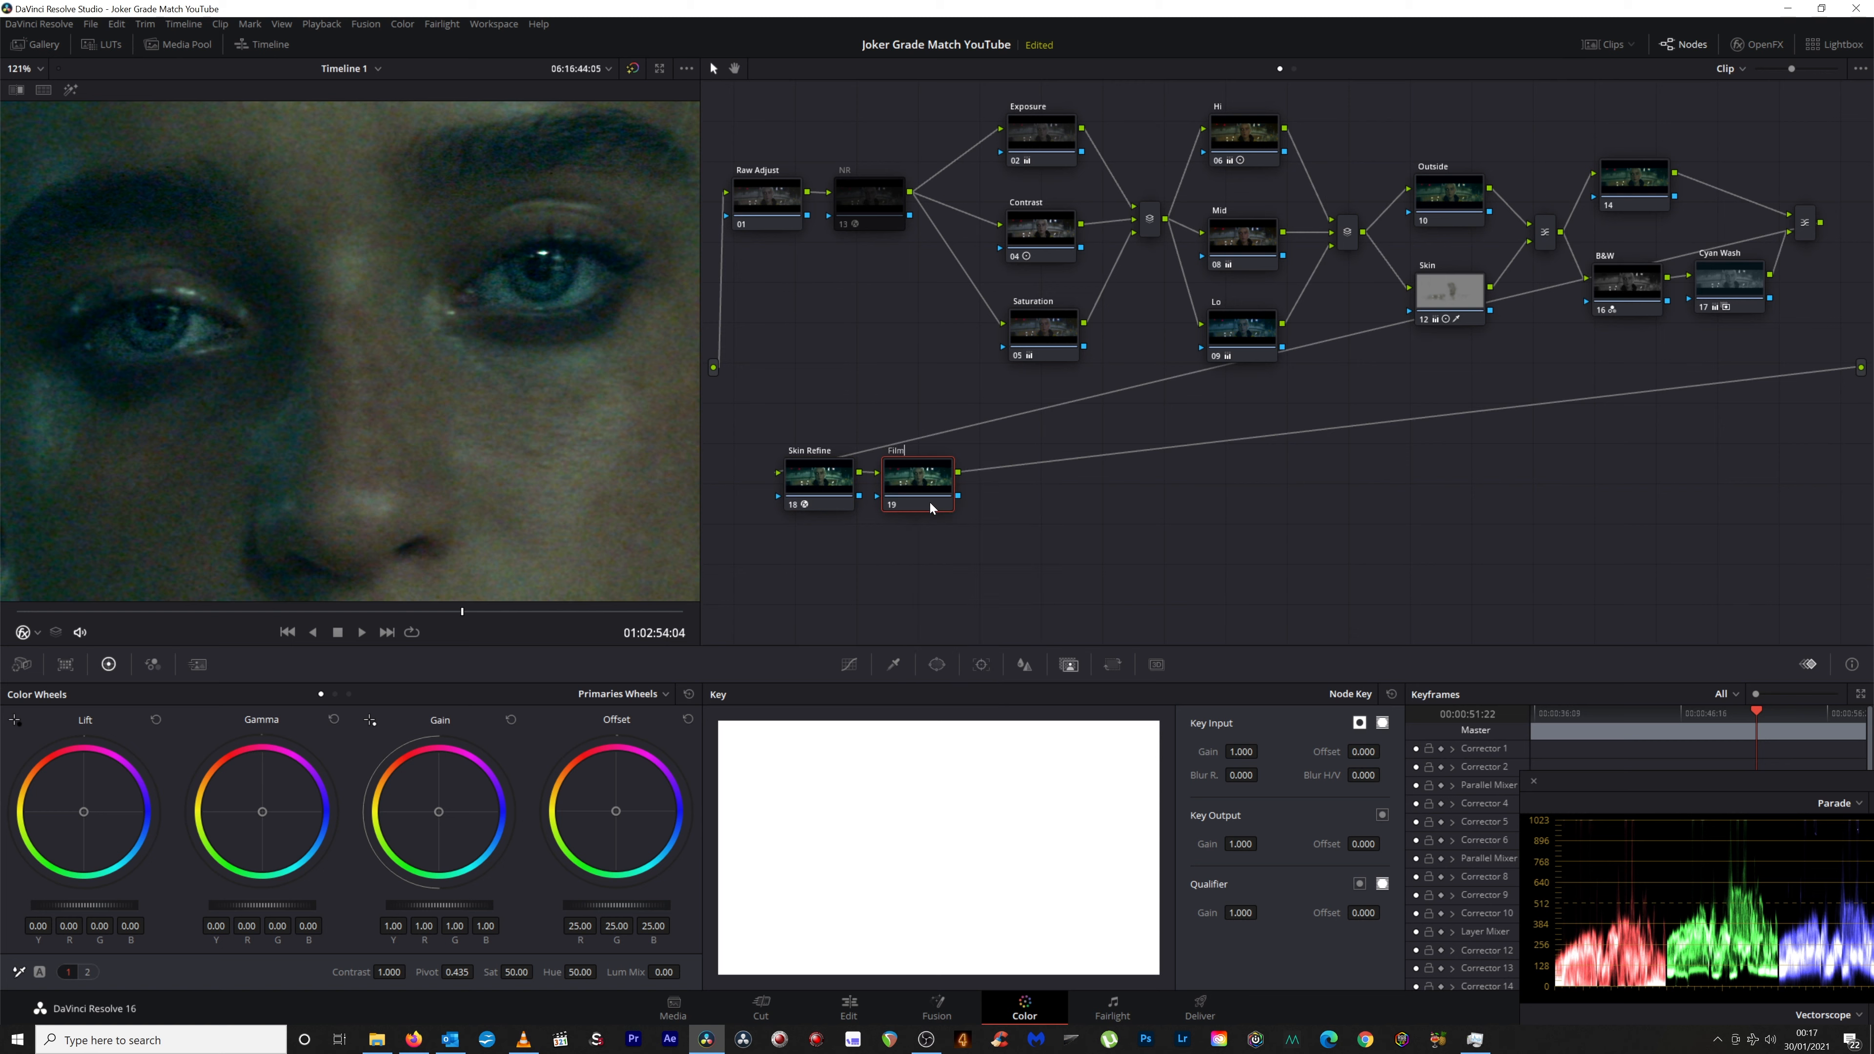
# Apply the FilmConvert Pro effect to the Film node.
pyautogui.click(1755, 43)
pyautogui.scroll(-5, 1652, 522)
pyautogui.moveTo(1656, 610); pyautogui.dragTo(917, 478)
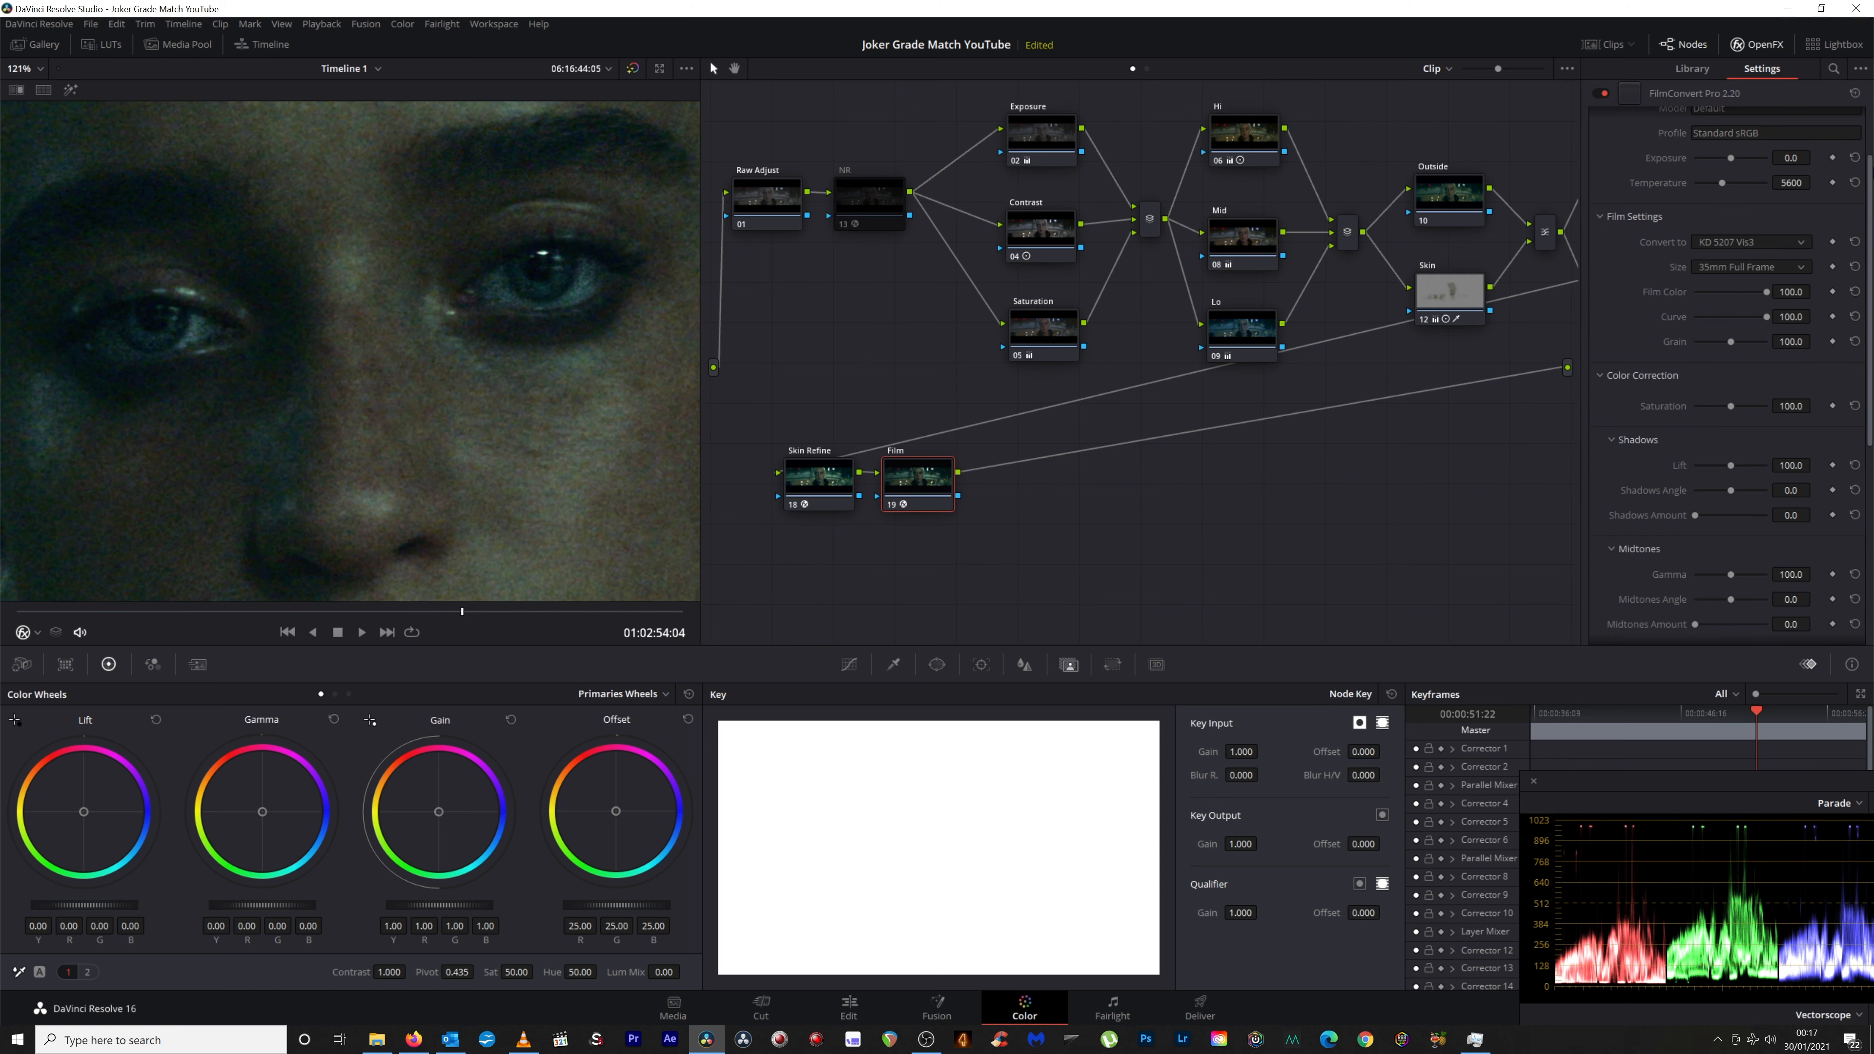
# Set FilmConvert's camera to the Panasonic Varicam LT with the V-709 profile, and reduce Grain to 0.
pyautogui.scroll(2, 1635, 161)
pyautogui.click(1685, 147)
pyautogui.click(1636, 114)
pyautogui.click(1623, 257)
pyautogui.click(1645, 141)
pyautogui.click(1634, 223)
pyautogui.click(1634, 169)
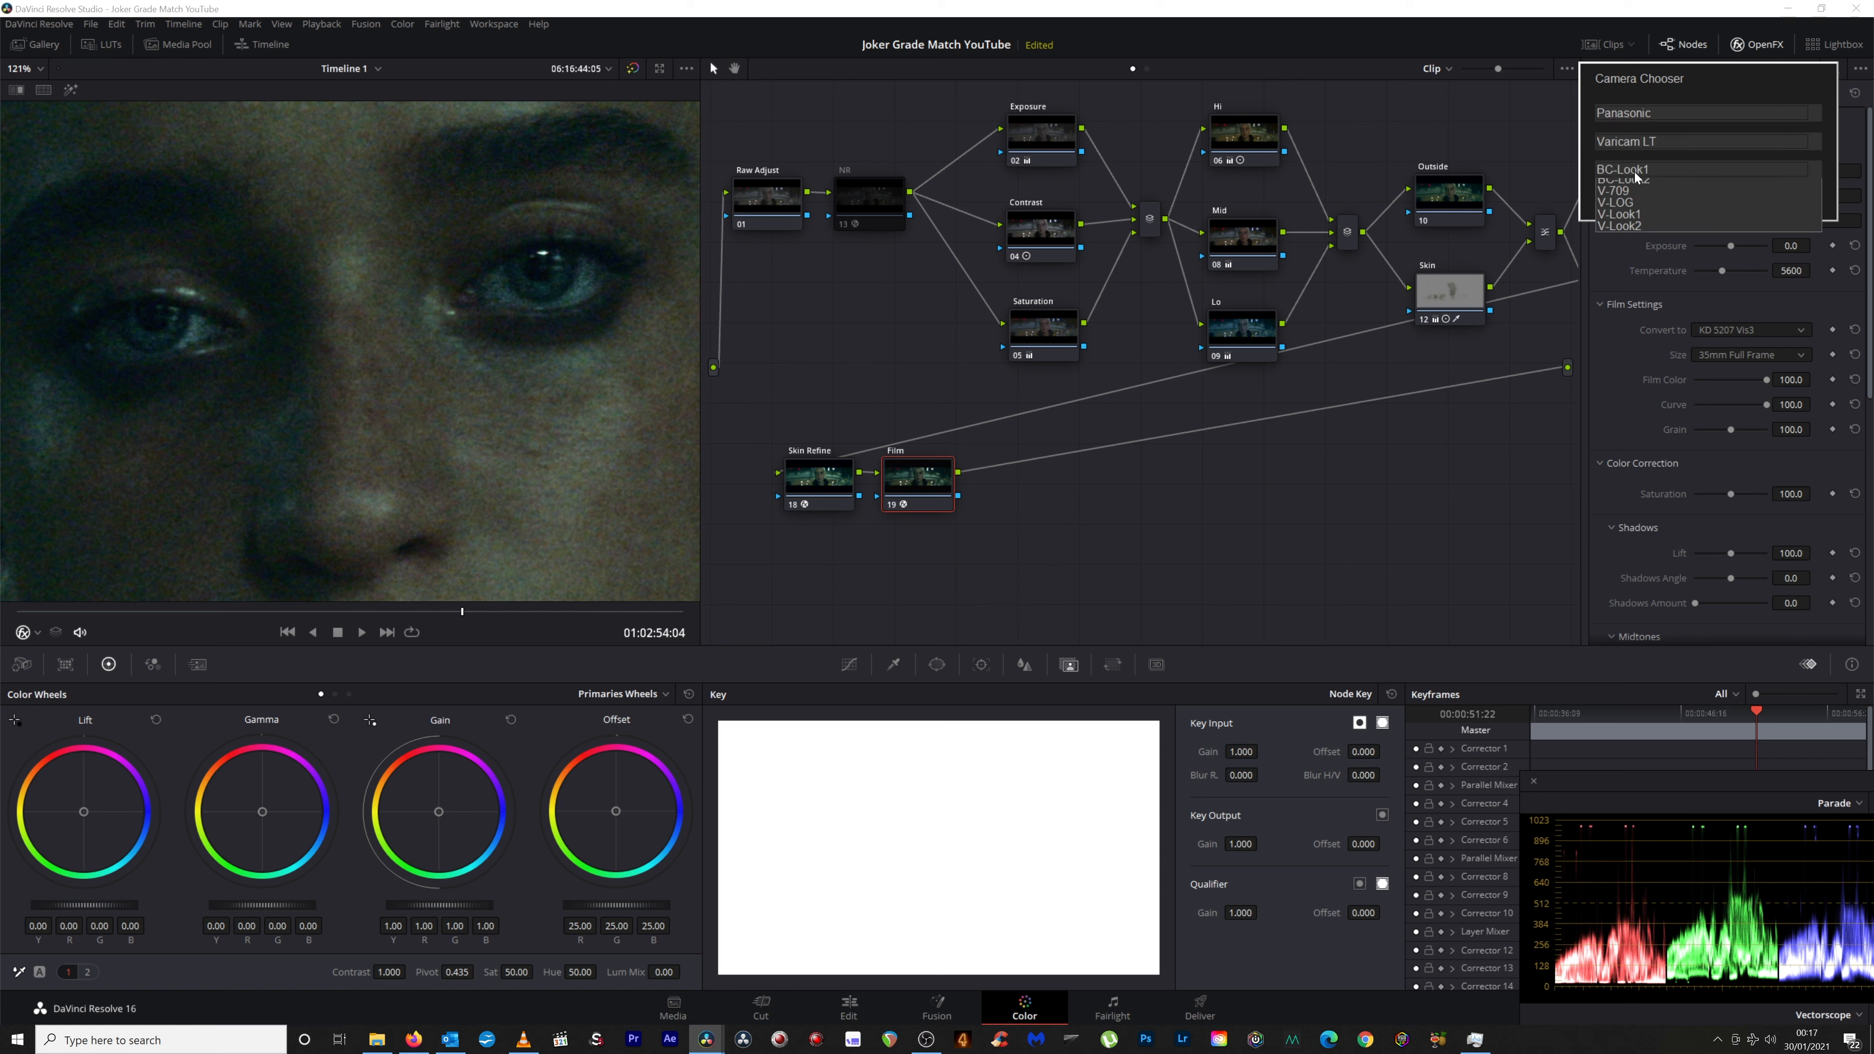
pyautogui.click(1619, 212)
pyautogui.click(1777, 198)
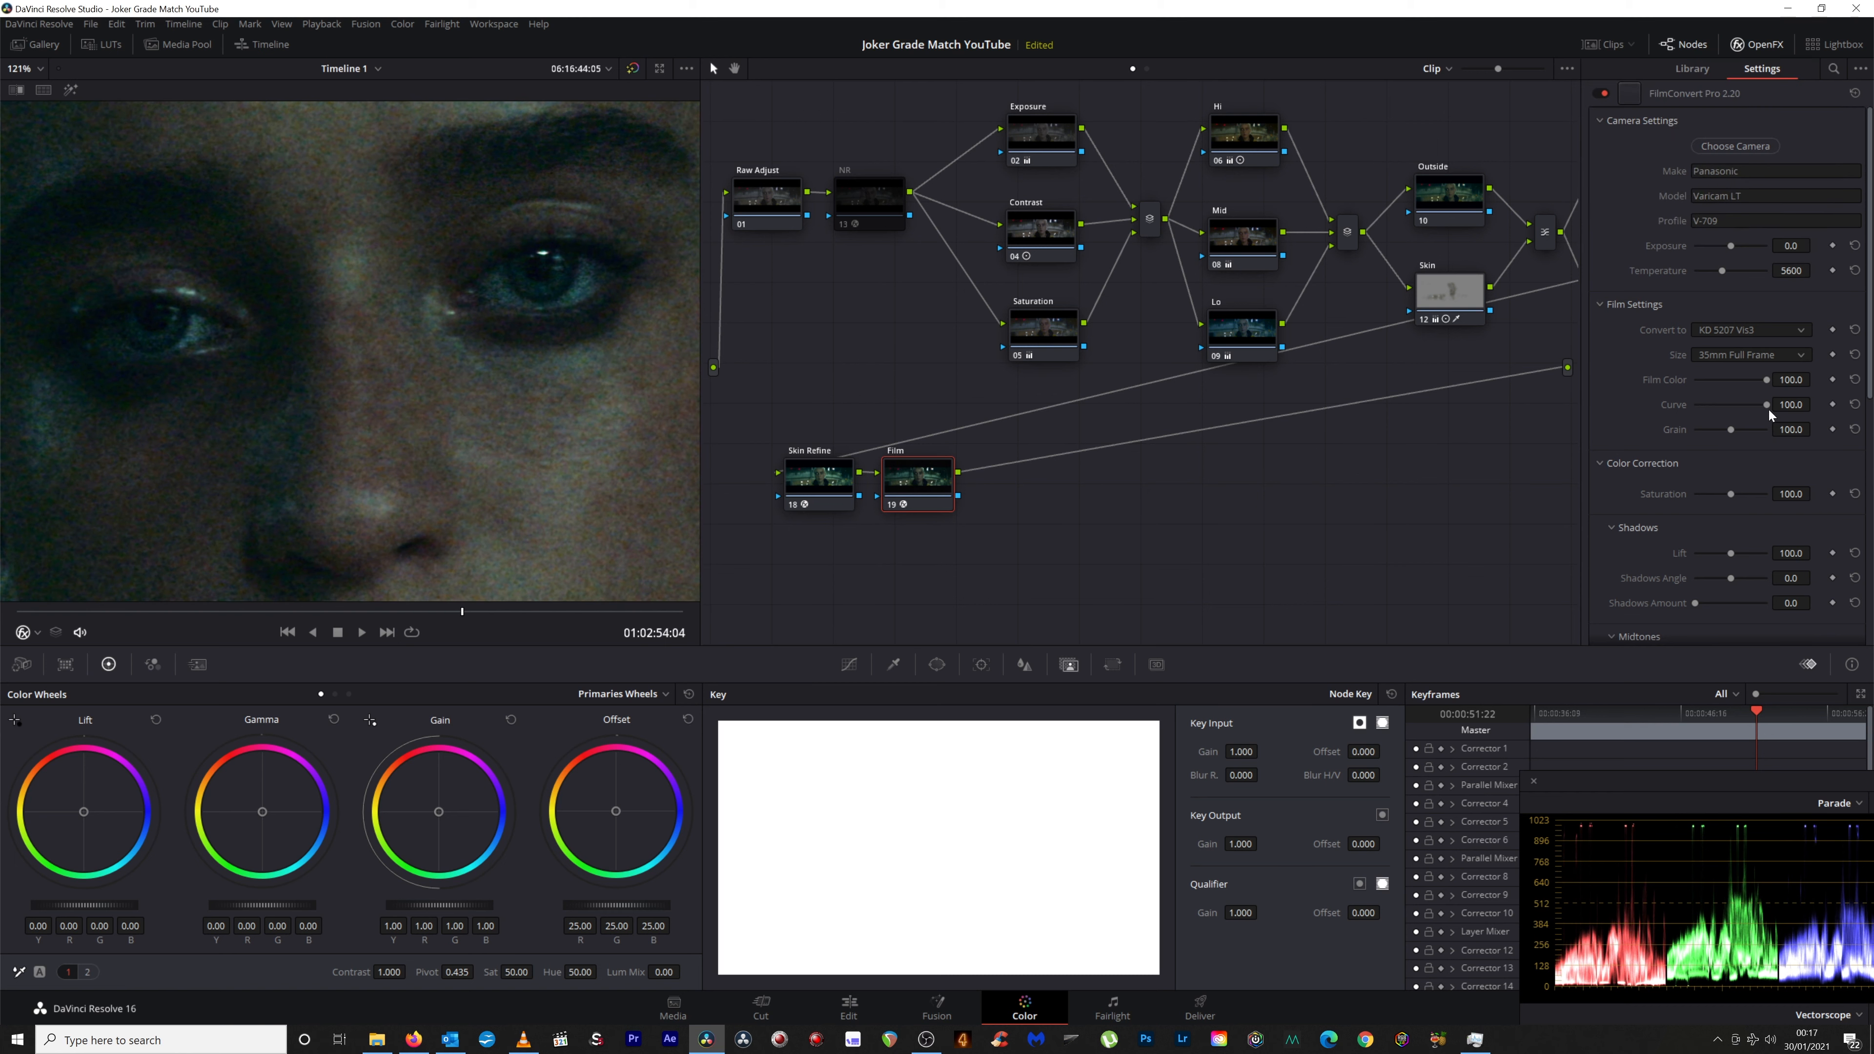
pyautogui.moveTo(1791, 432); pyautogui.dragTo(1791, 429)
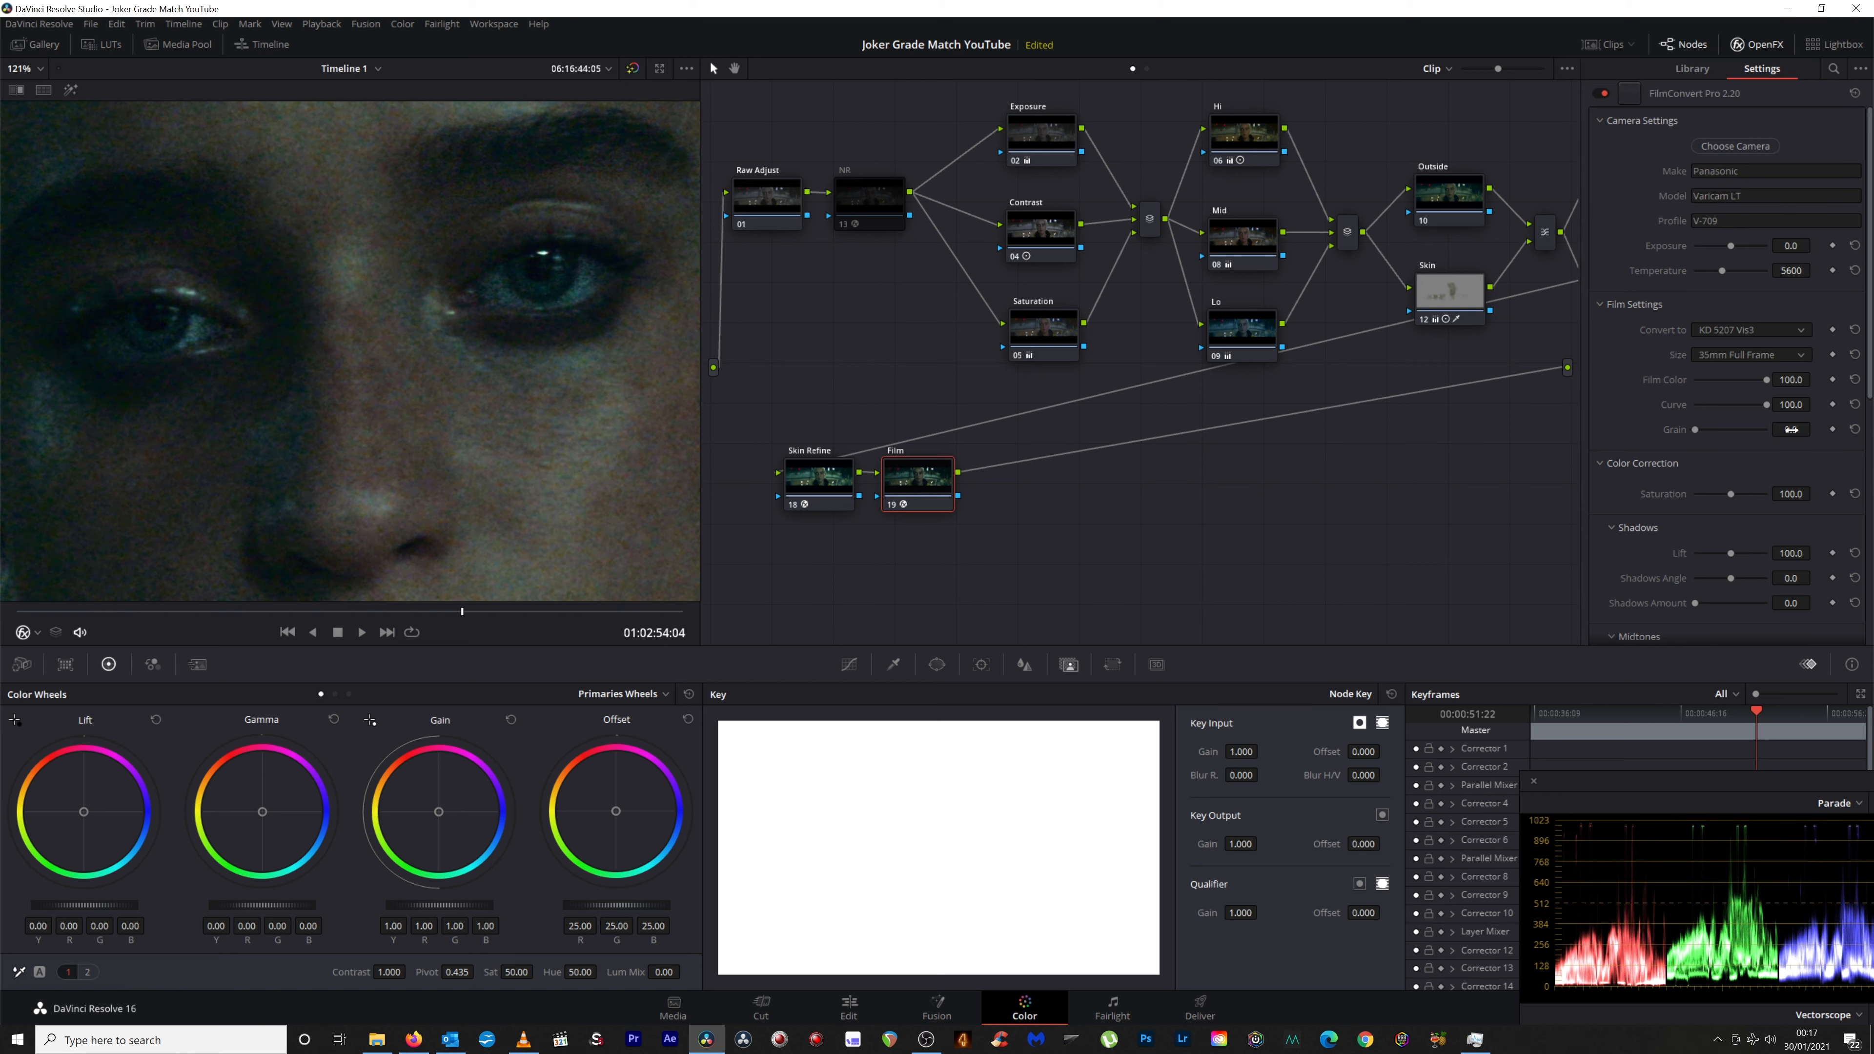
# Try FJ 8543 VD as FilmConvert's film stock, comparing it with KD 5207 Vis3.
pyautogui.click(1745, 334)
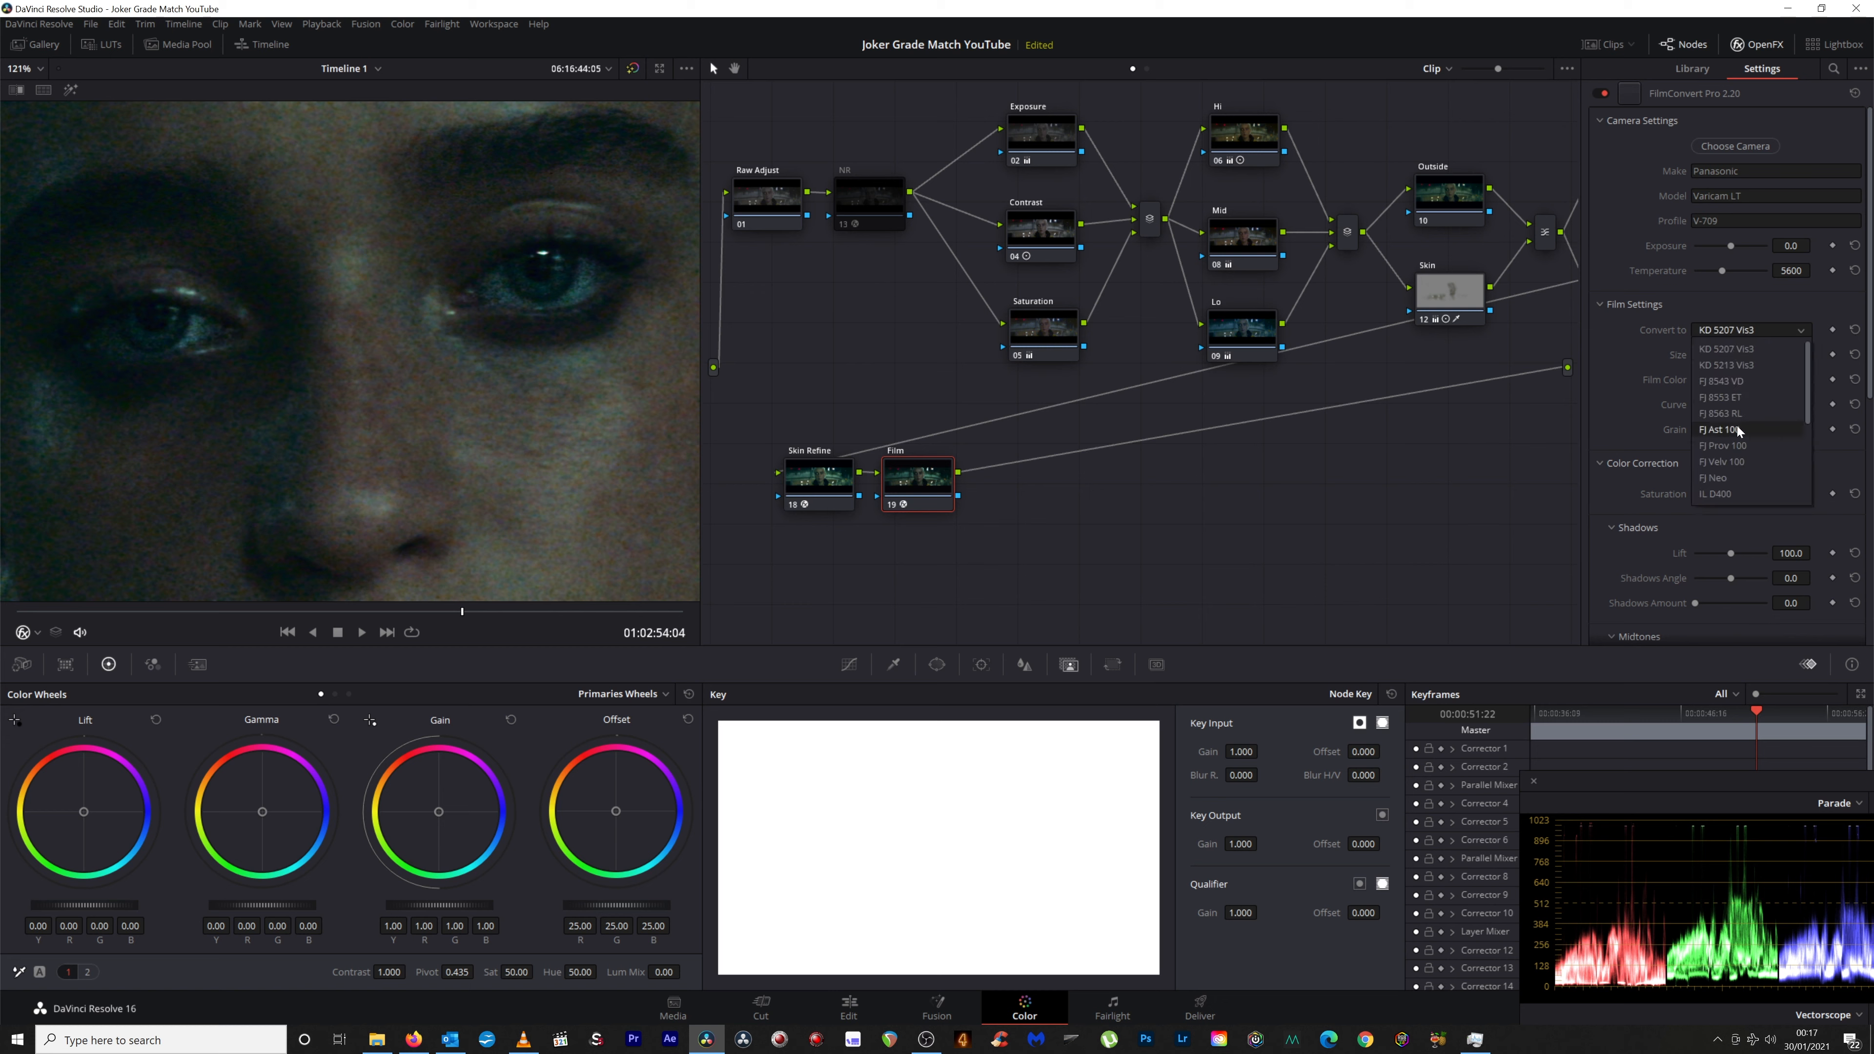
pyautogui.click(1729, 381)
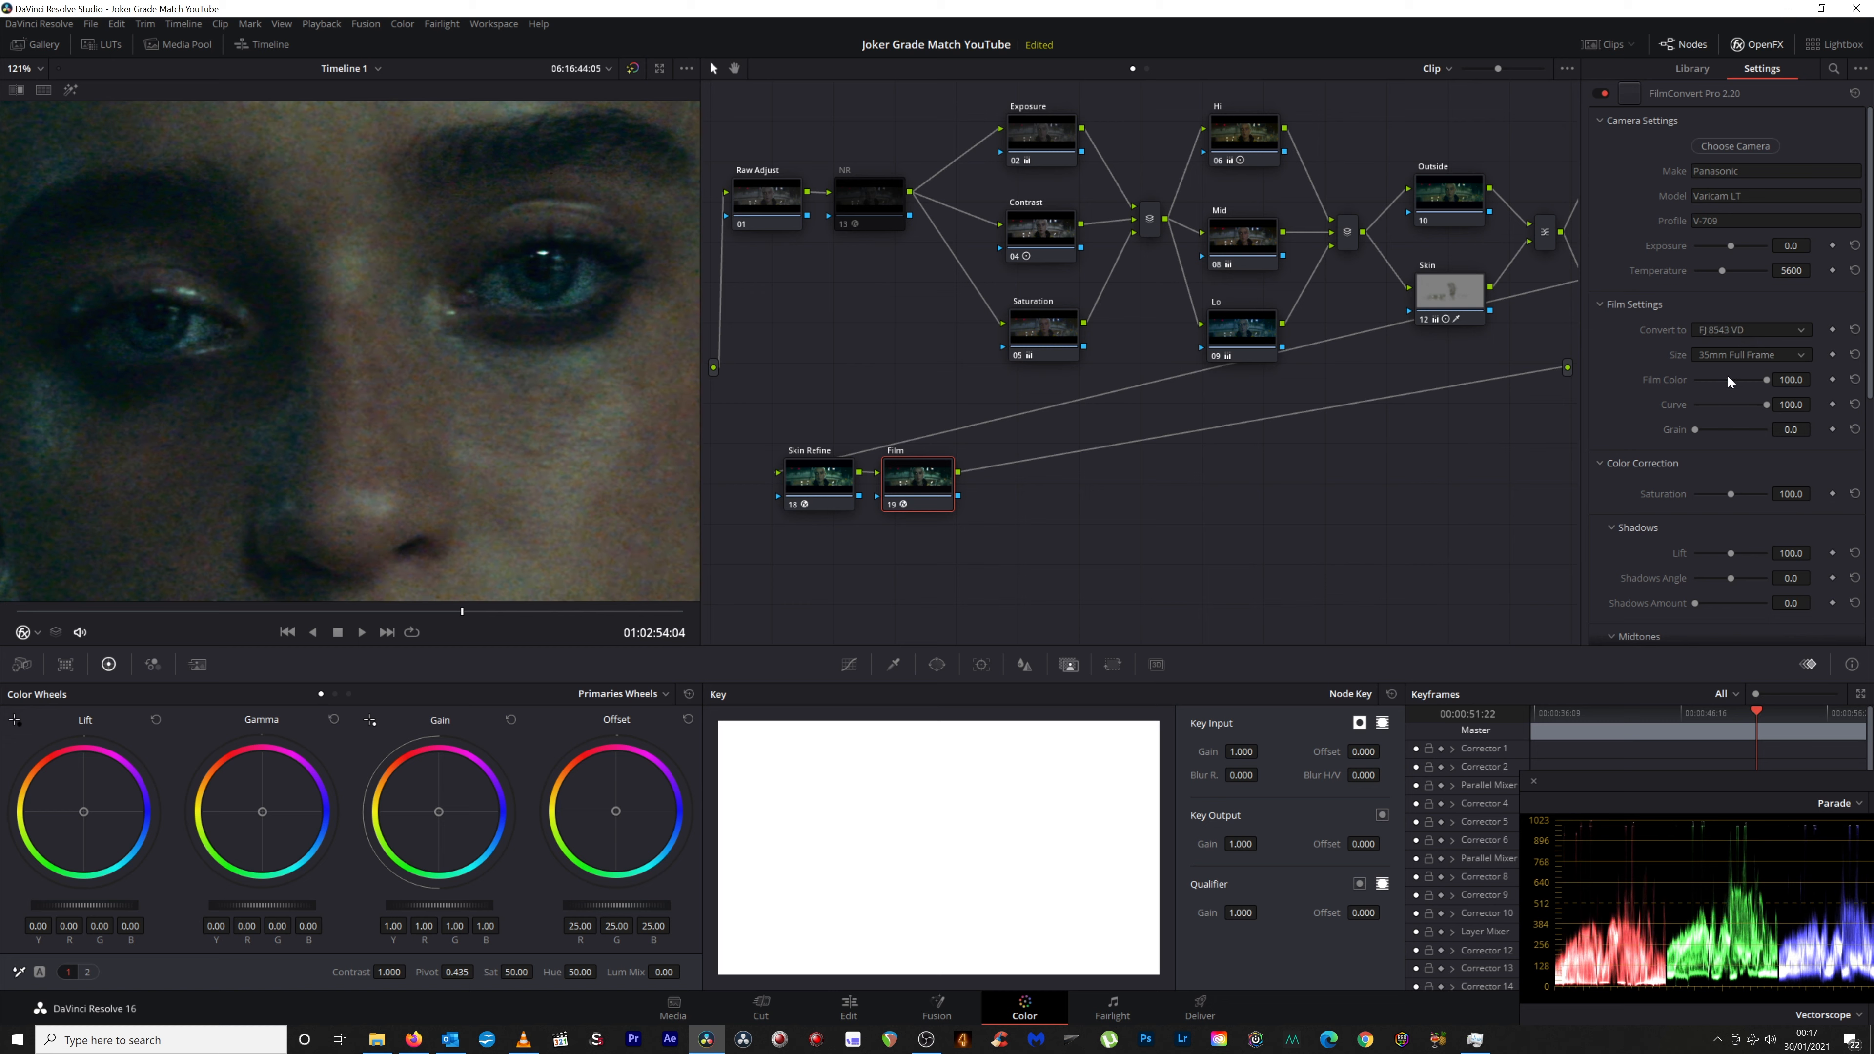
pyautogui.click(1727, 333)
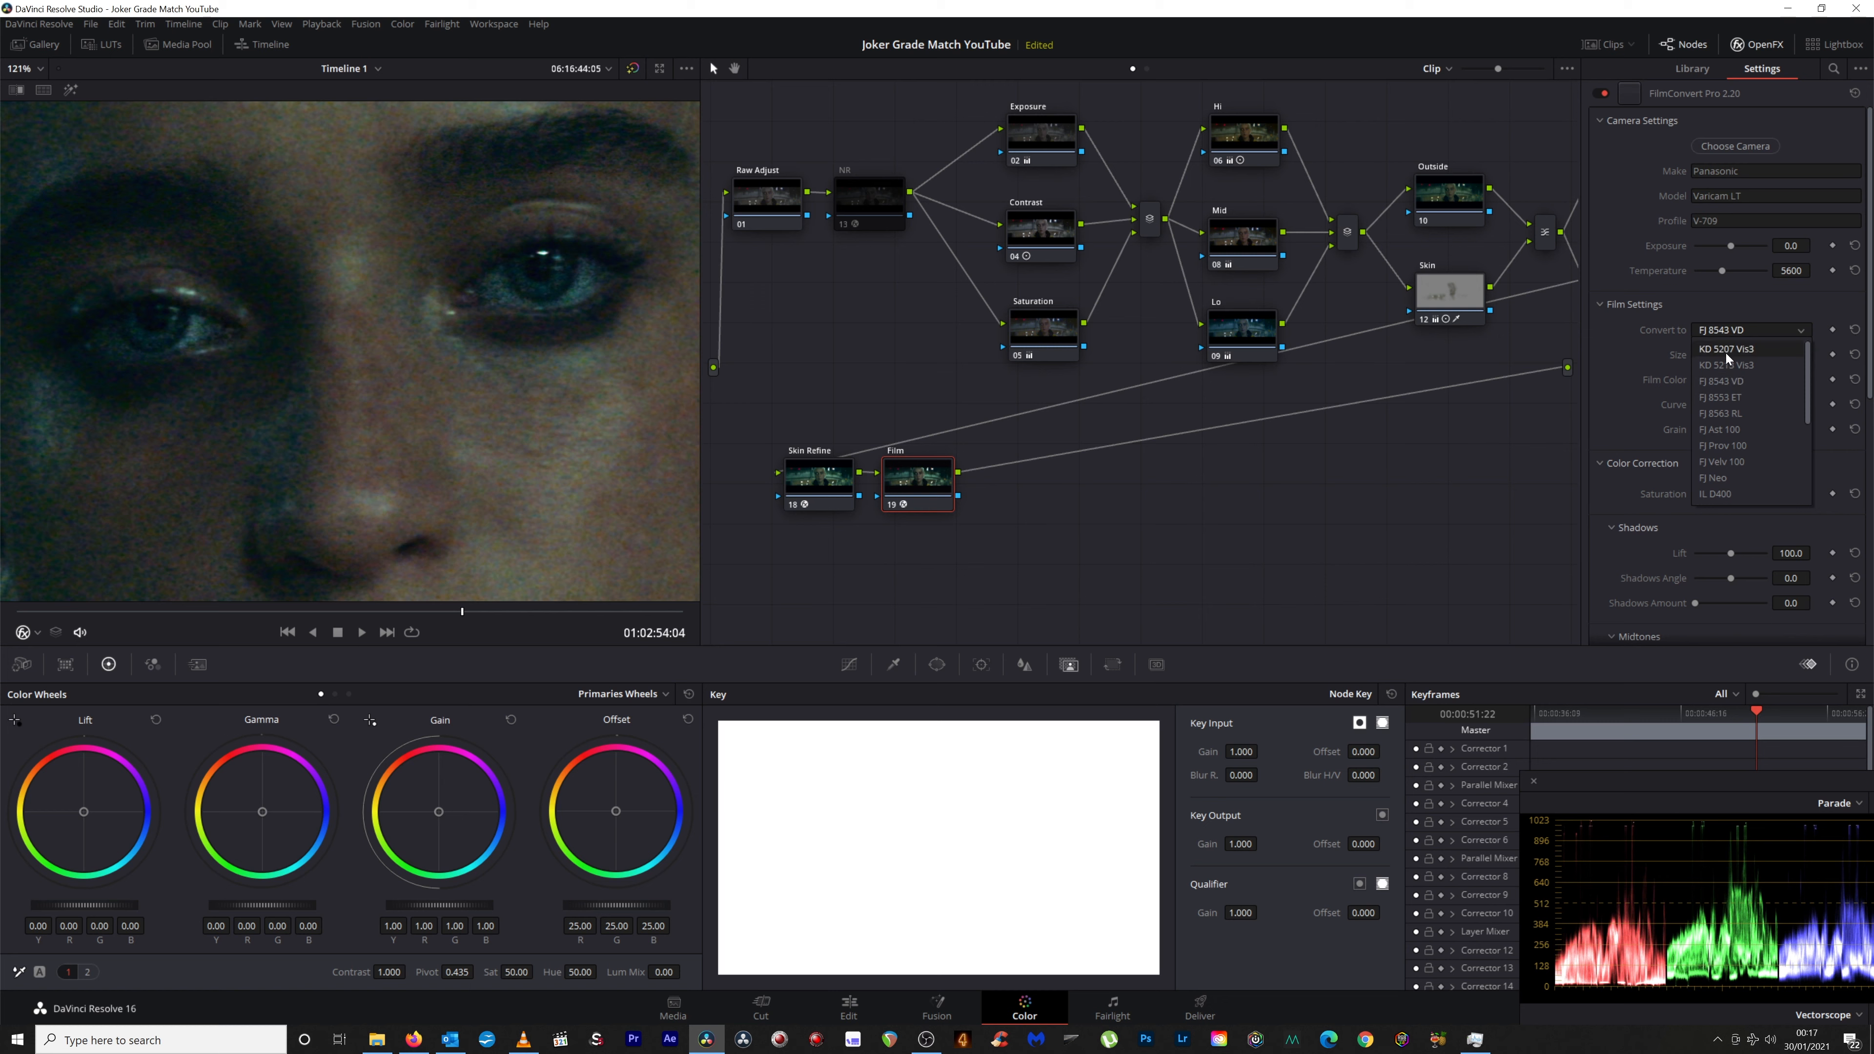
pyautogui.click(1725, 350)
pyautogui.click(1729, 331)
pyautogui.click(1725, 380)
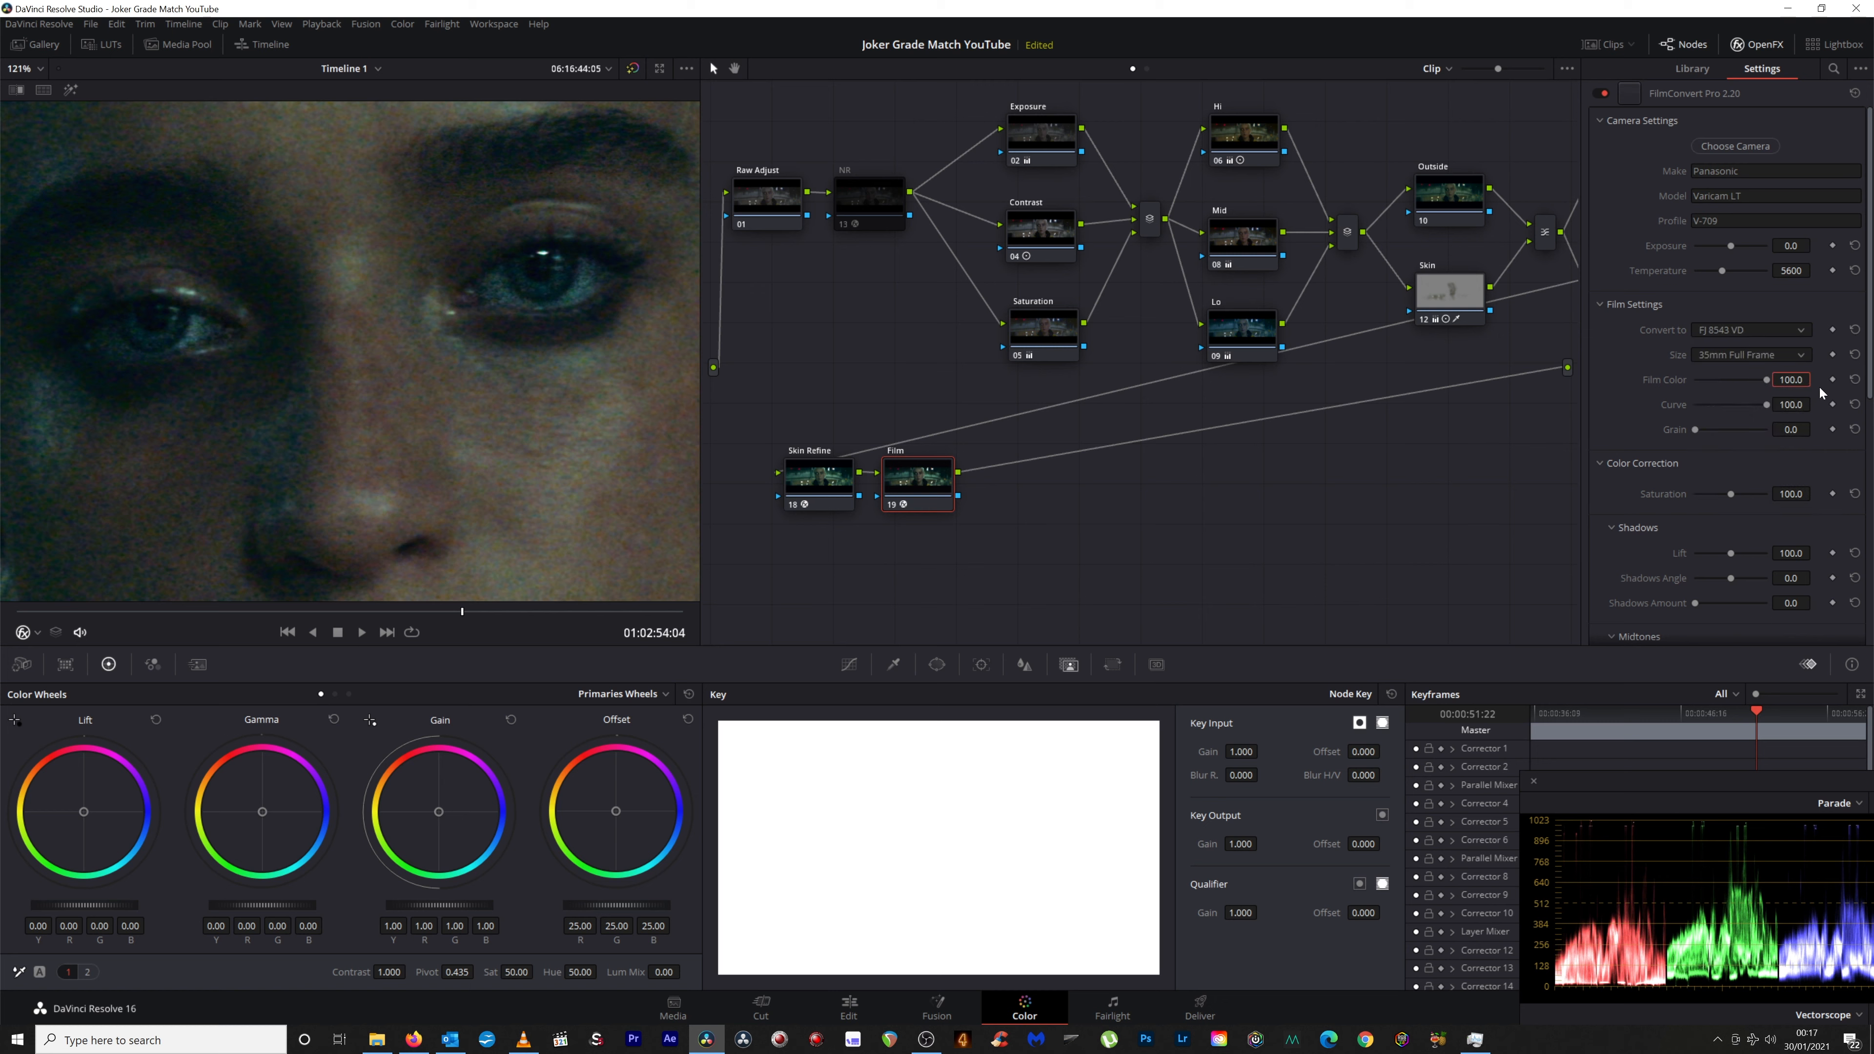
# Set FilmConvert's Film Color to 50 and view the whole frame.
pyautogui.write('50')
pyautogui.press('Return')
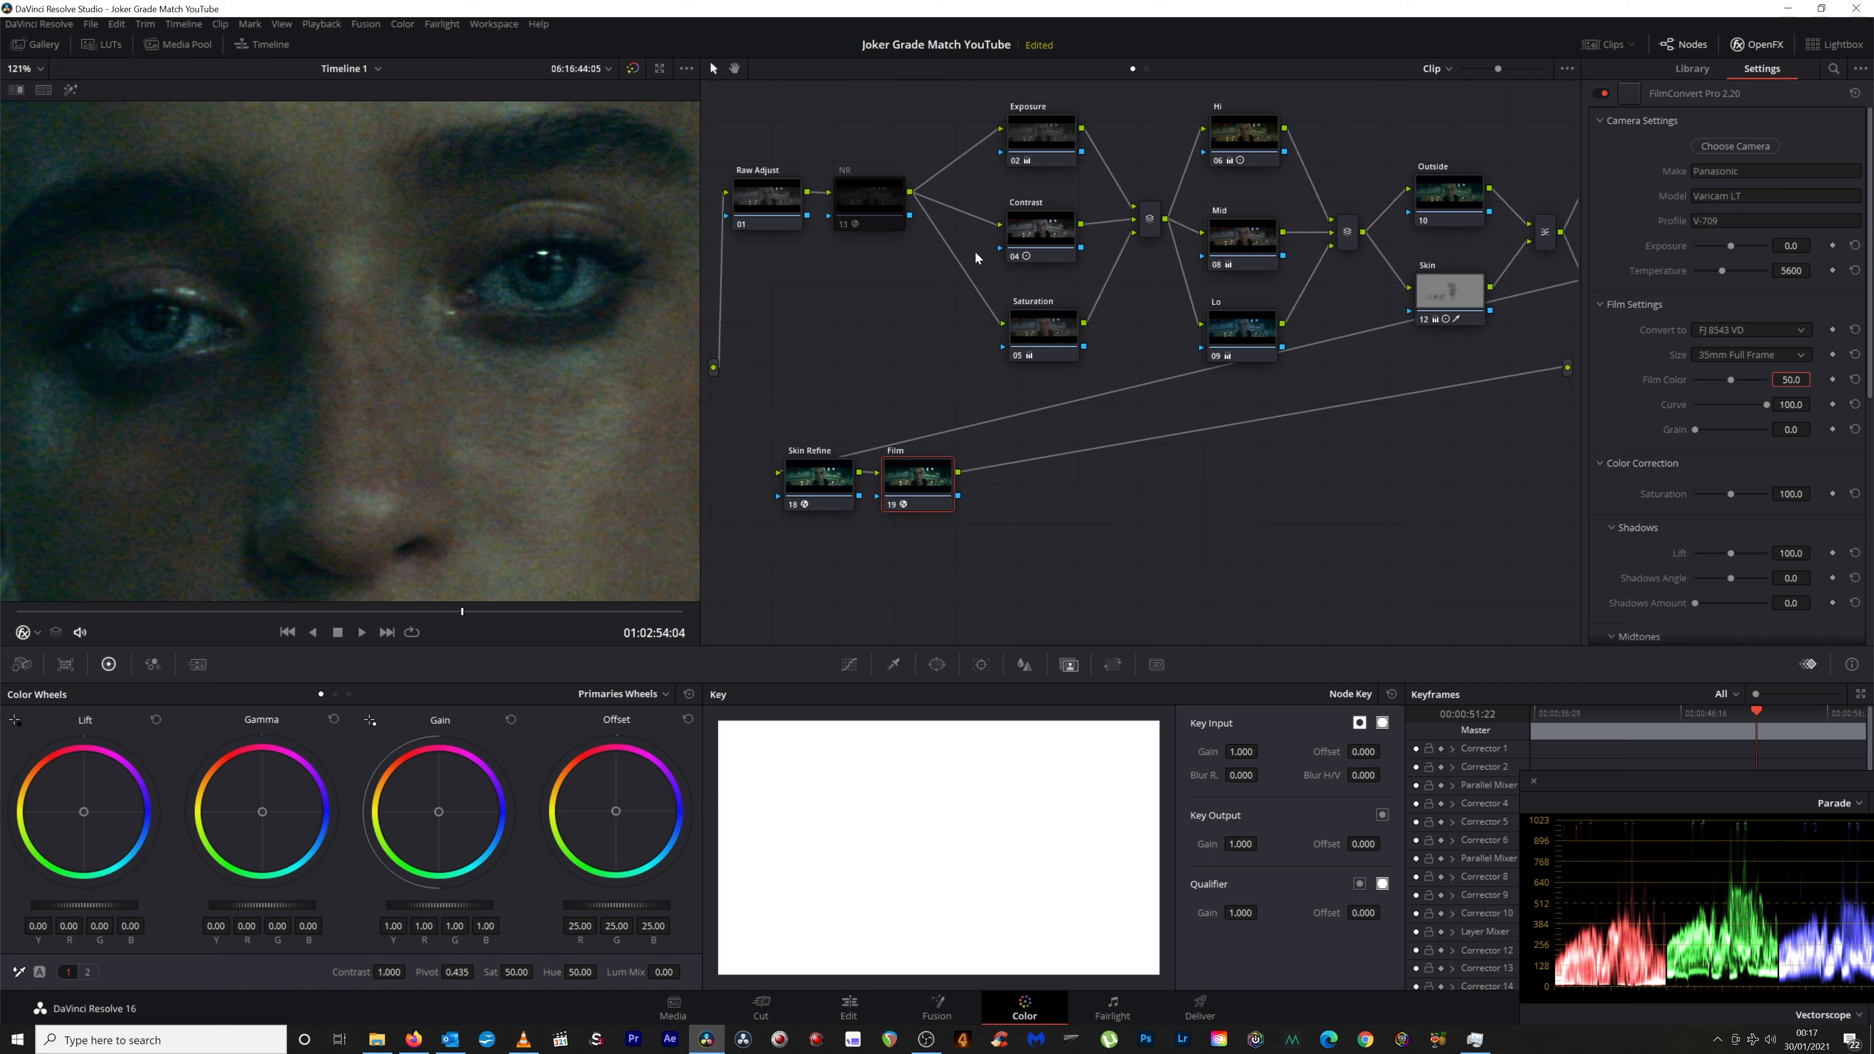
pyautogui.scroll(-10, 438, 301)
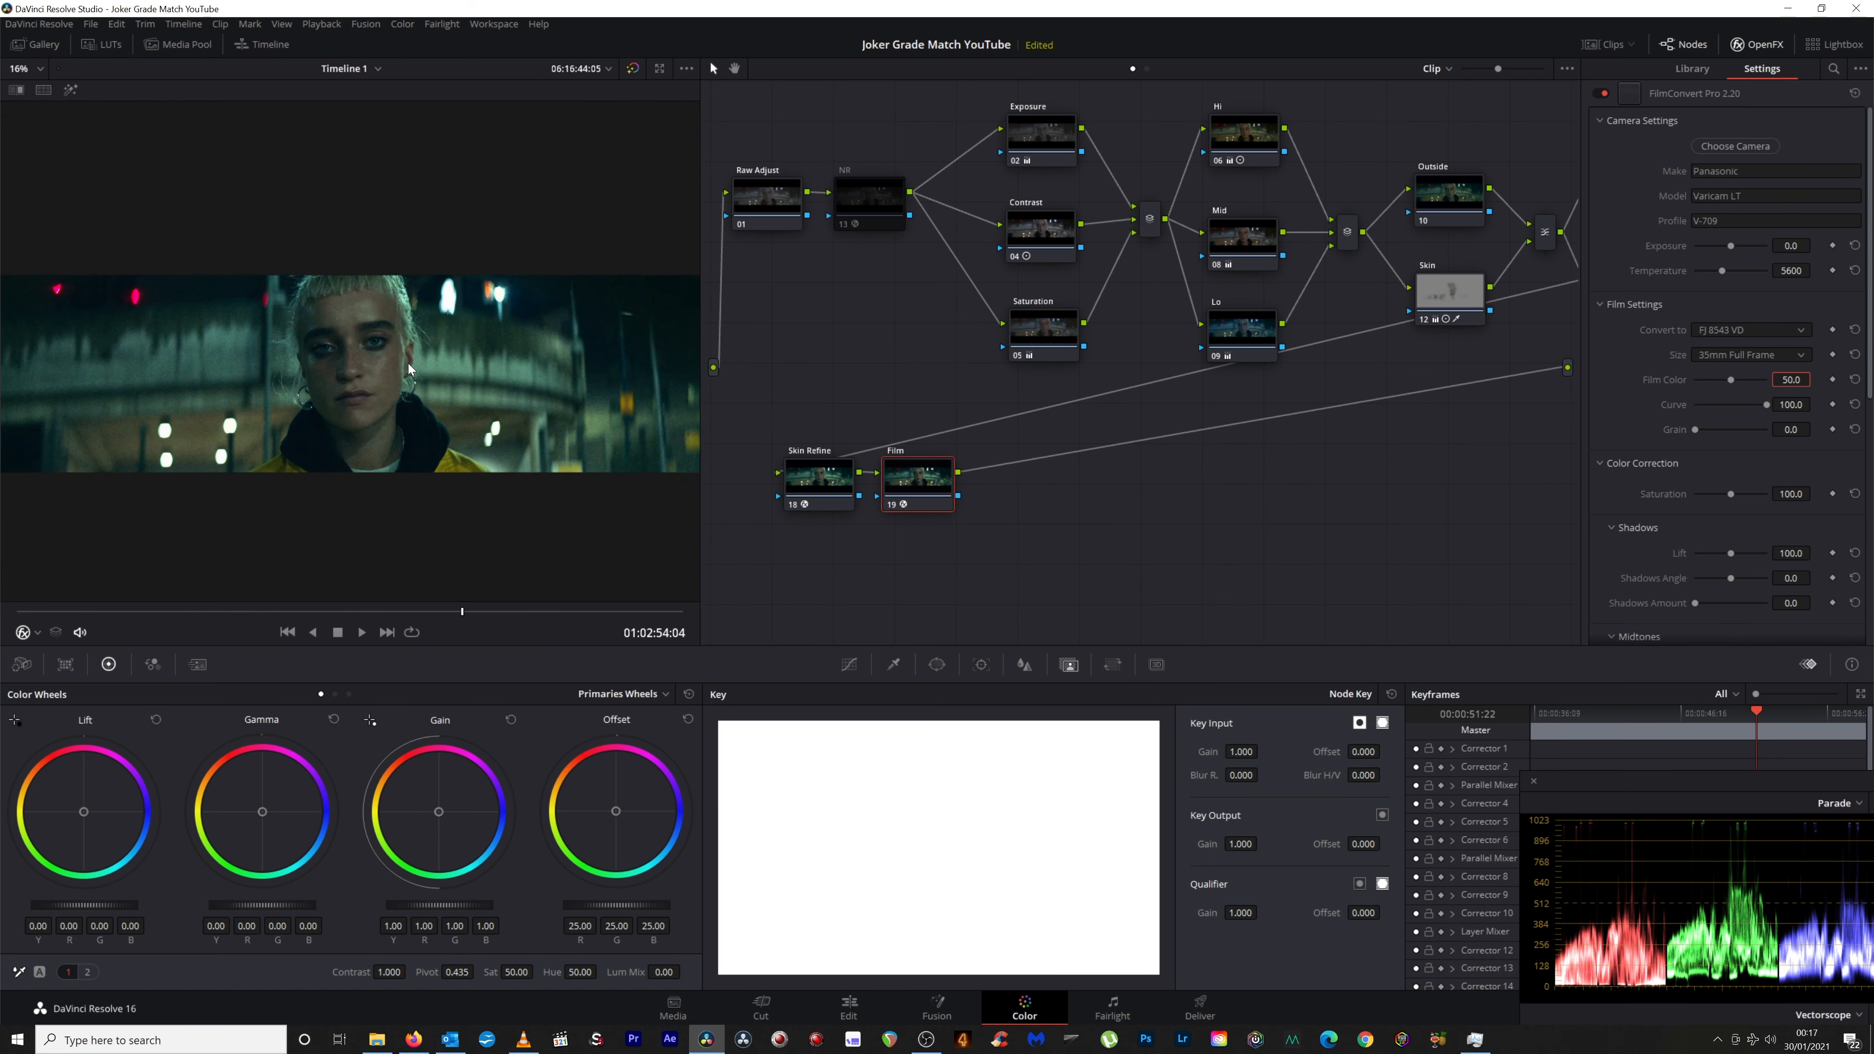
pyautogui.scroll(-1, 410, 369)
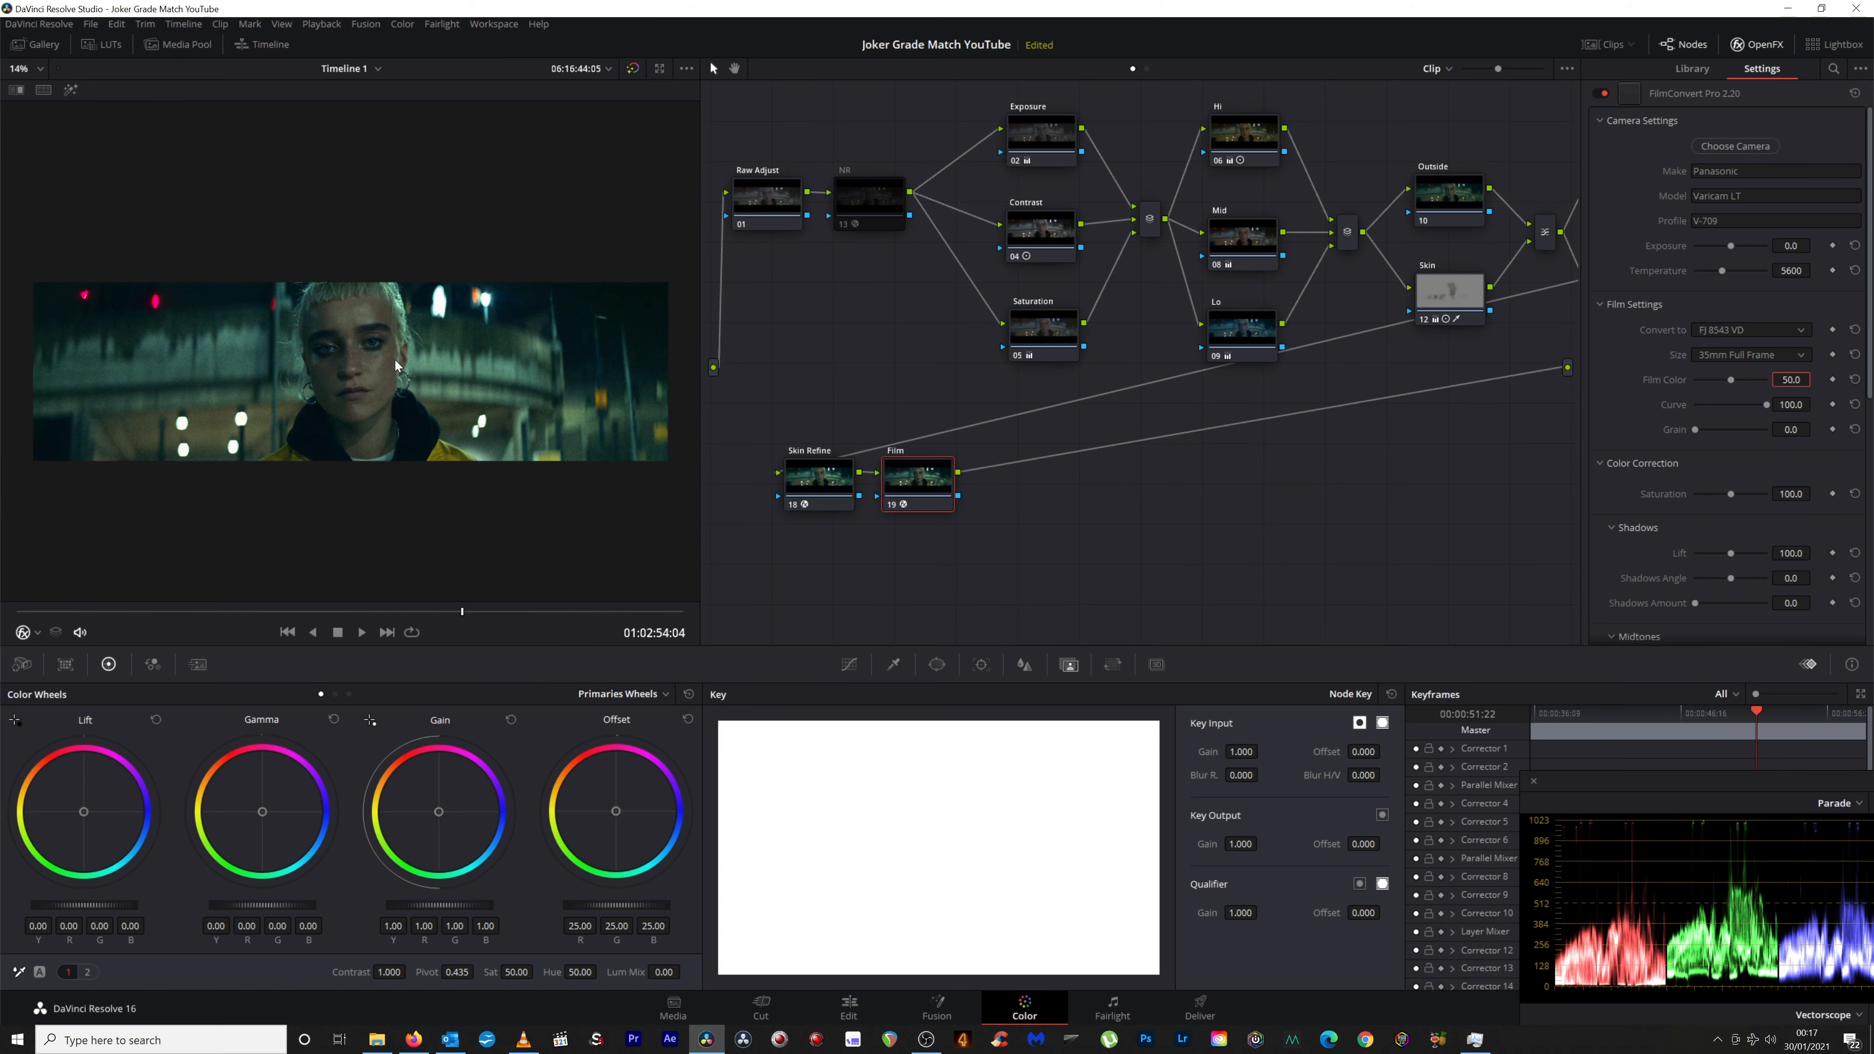
# Review the graded shot full screen, and change FilmConvert's film stock to KD 5207 Vis3.
pyautogui.hotkey('ctrl', 'f')
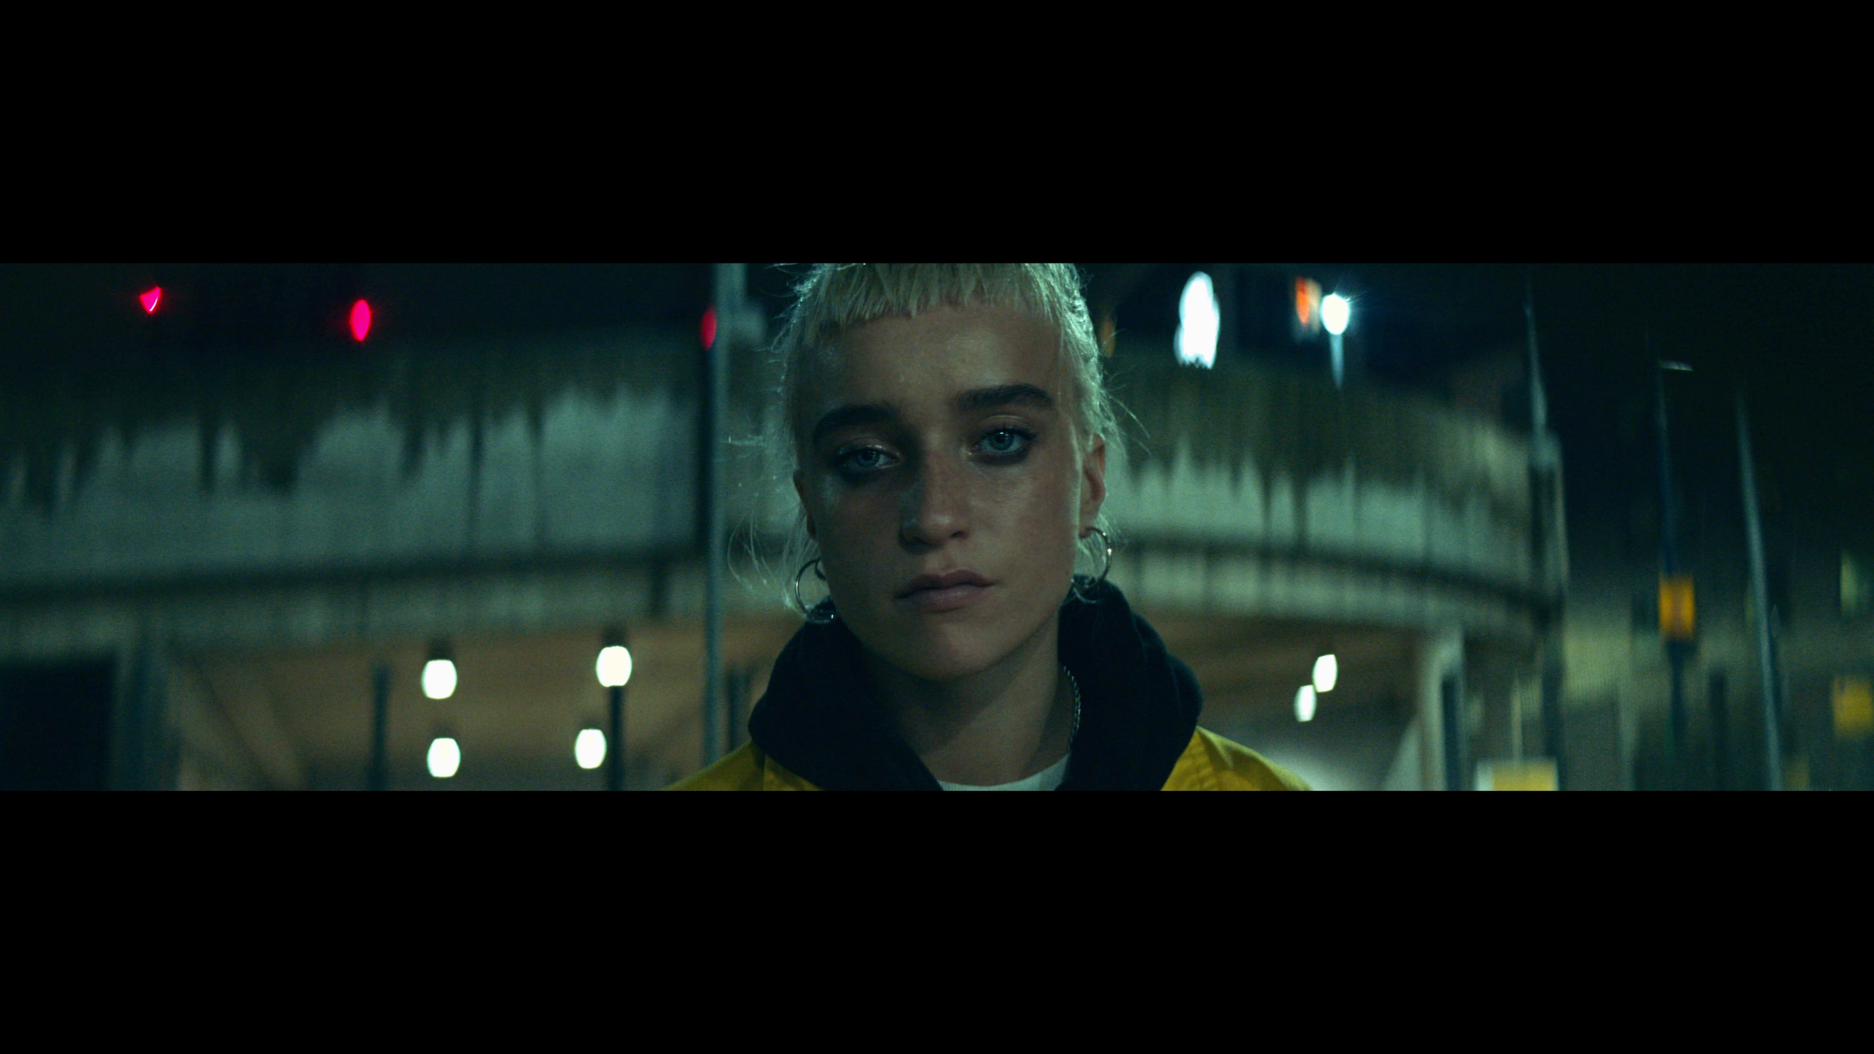
pyautogui.press('Escape')
pyautogui.click(1734, 331)
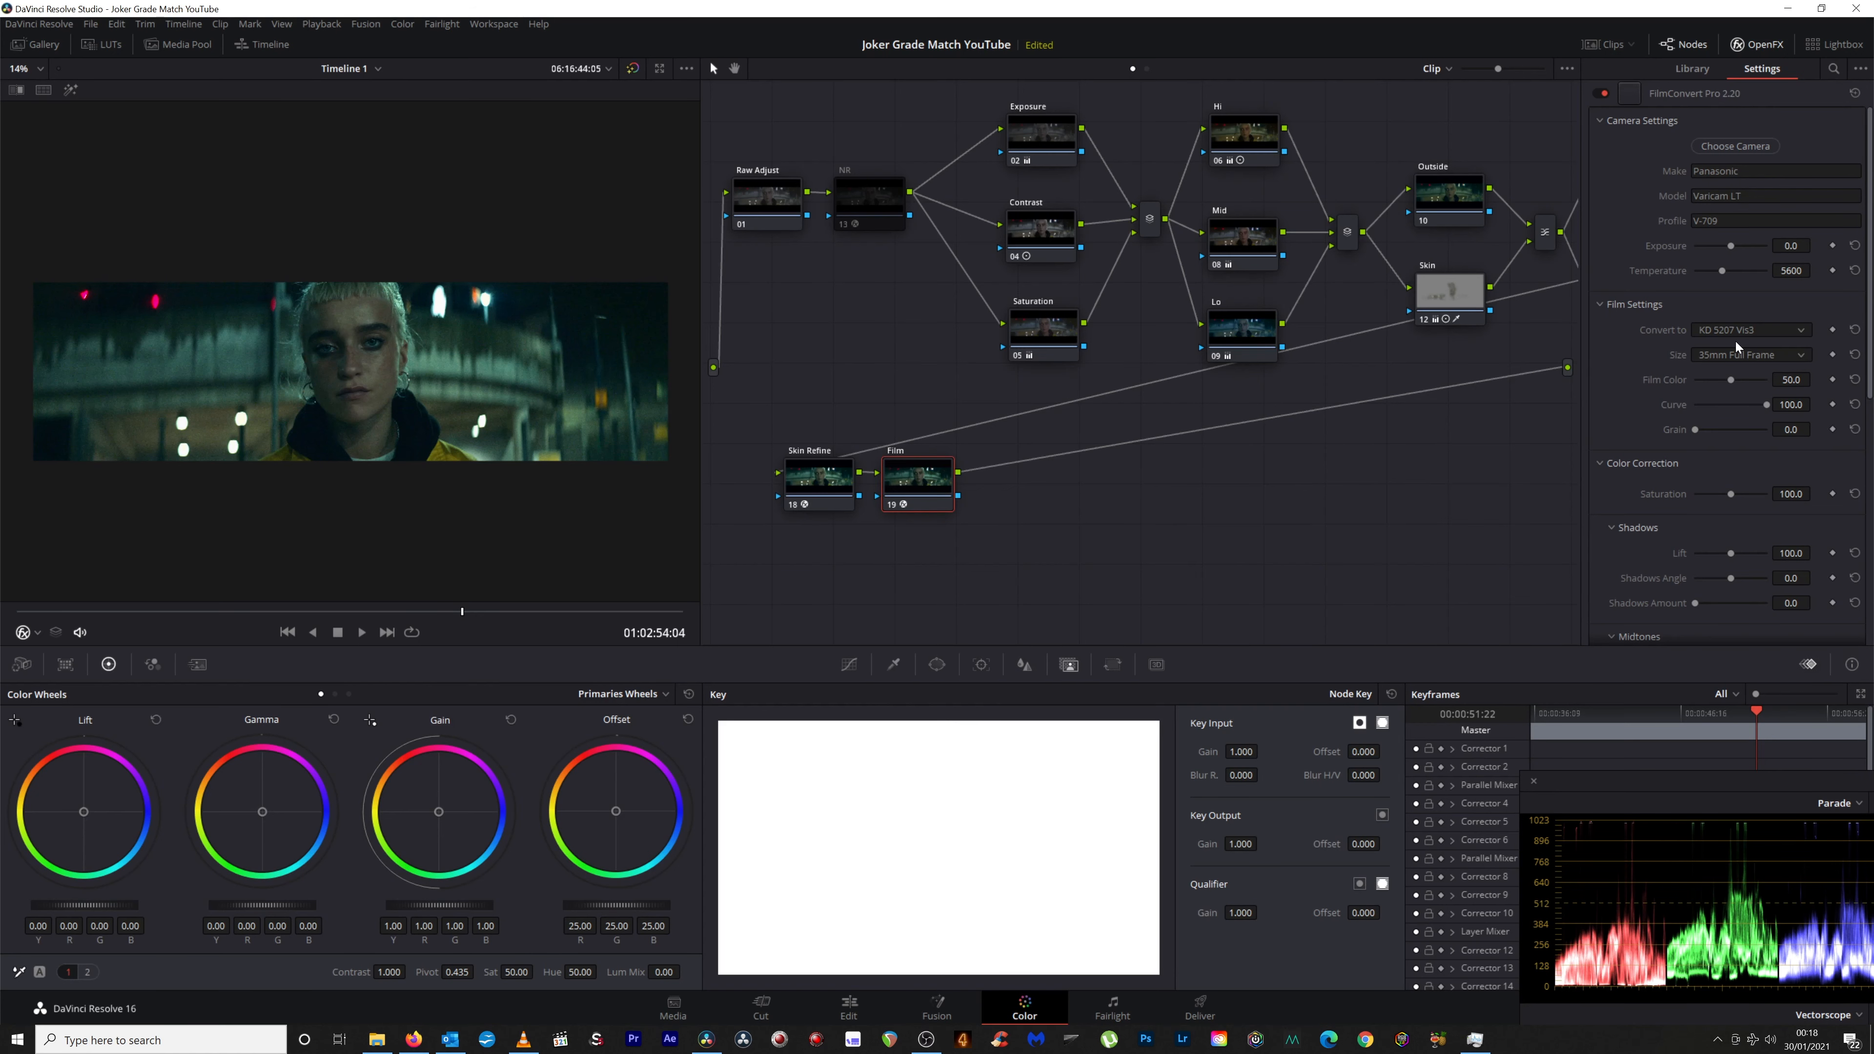
# Check FilmConvert's film stock choices and try lowering its camera Exposure.
pyautogui.scroll(1, 565, 338)
pyautogui.click(1734, 331)
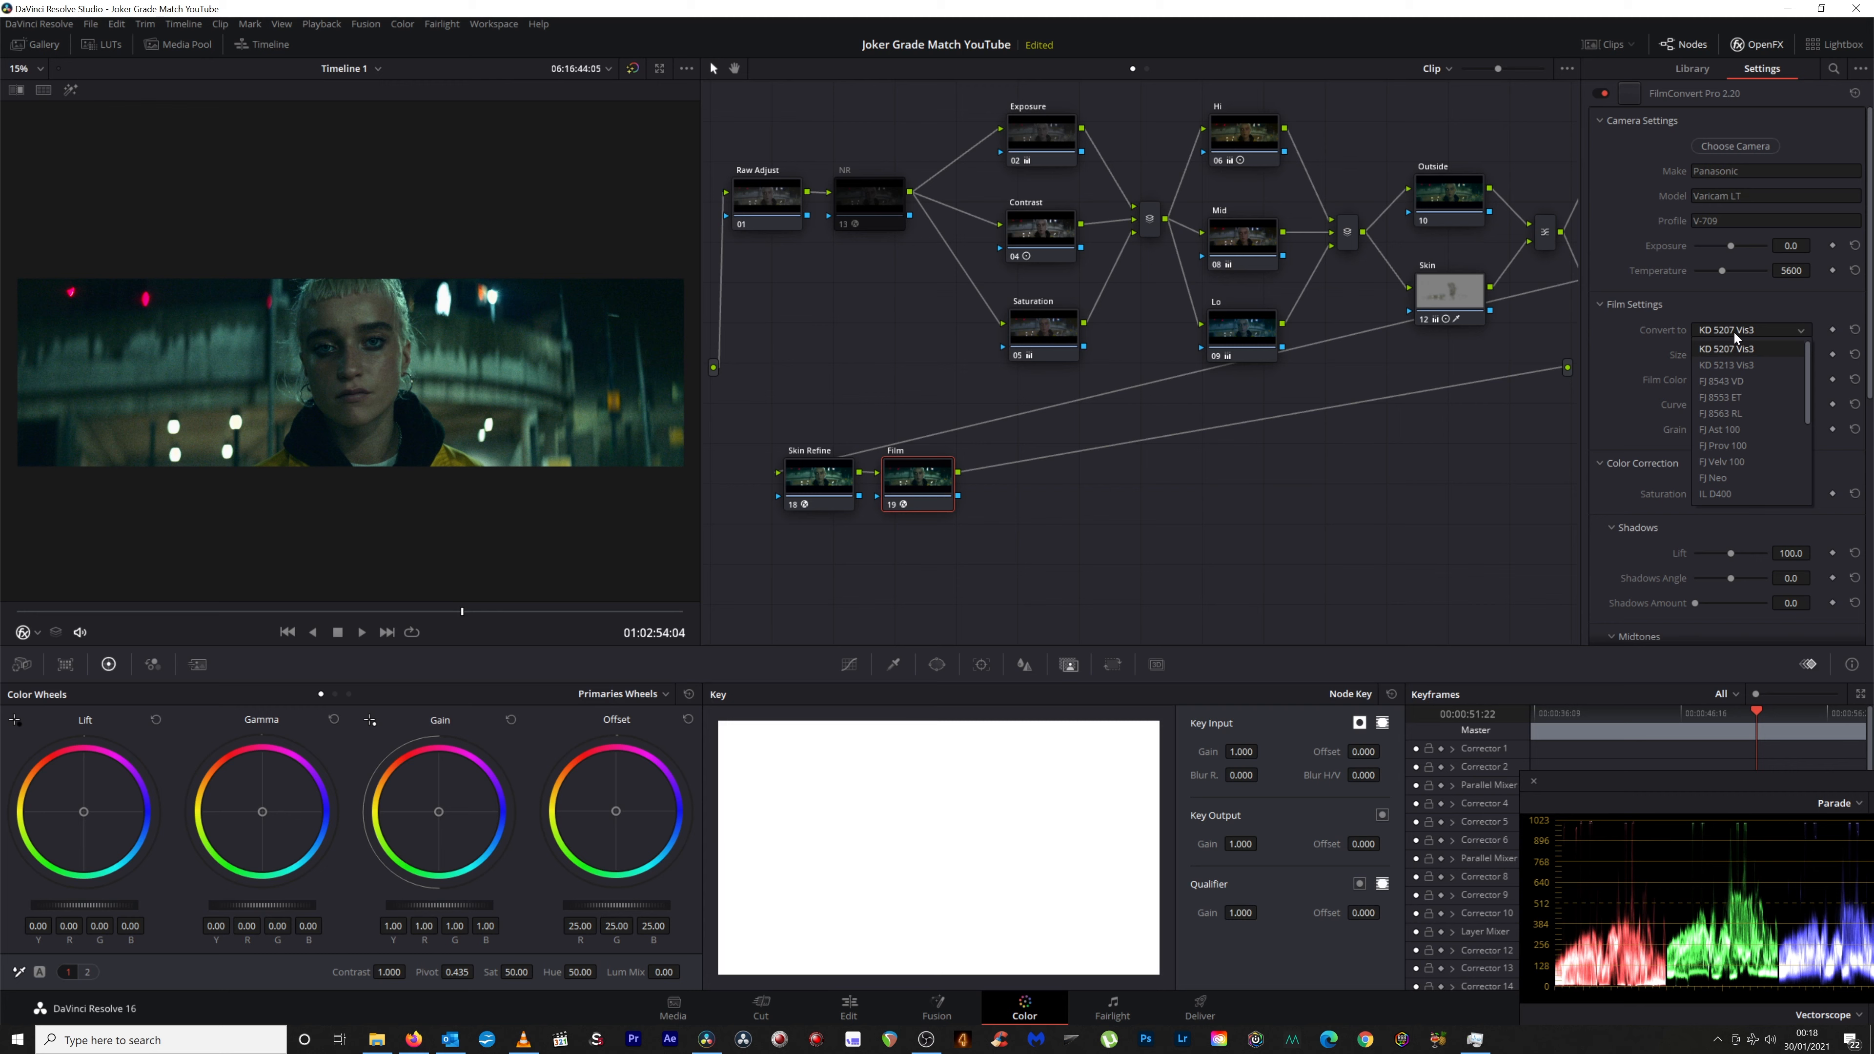
pyautogui.click(1734, 331)
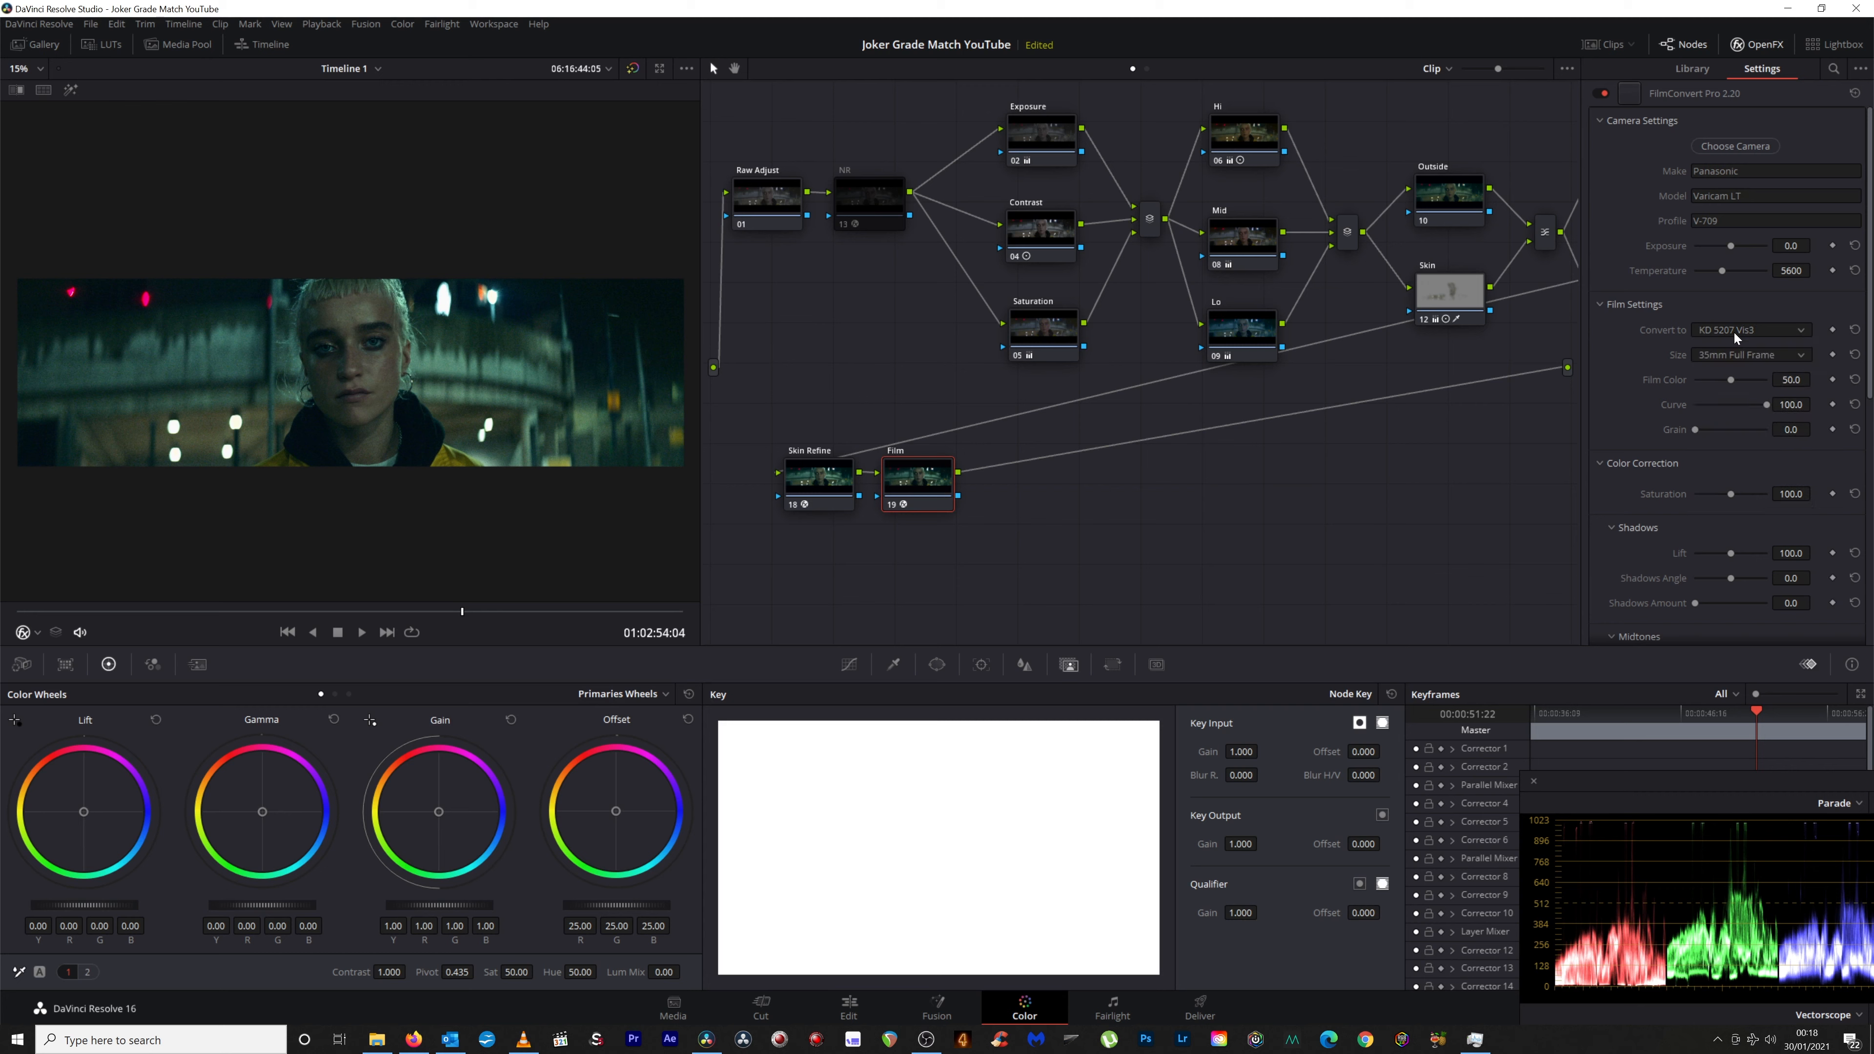
pyautogui.moveTo(1791, 246); pyautogui.dragTo(1778, 246)
# Fine-tune Lift and Gamma on the Exposure node, comparing the shot with and without the node.
pyautogui.click(1042, 136)
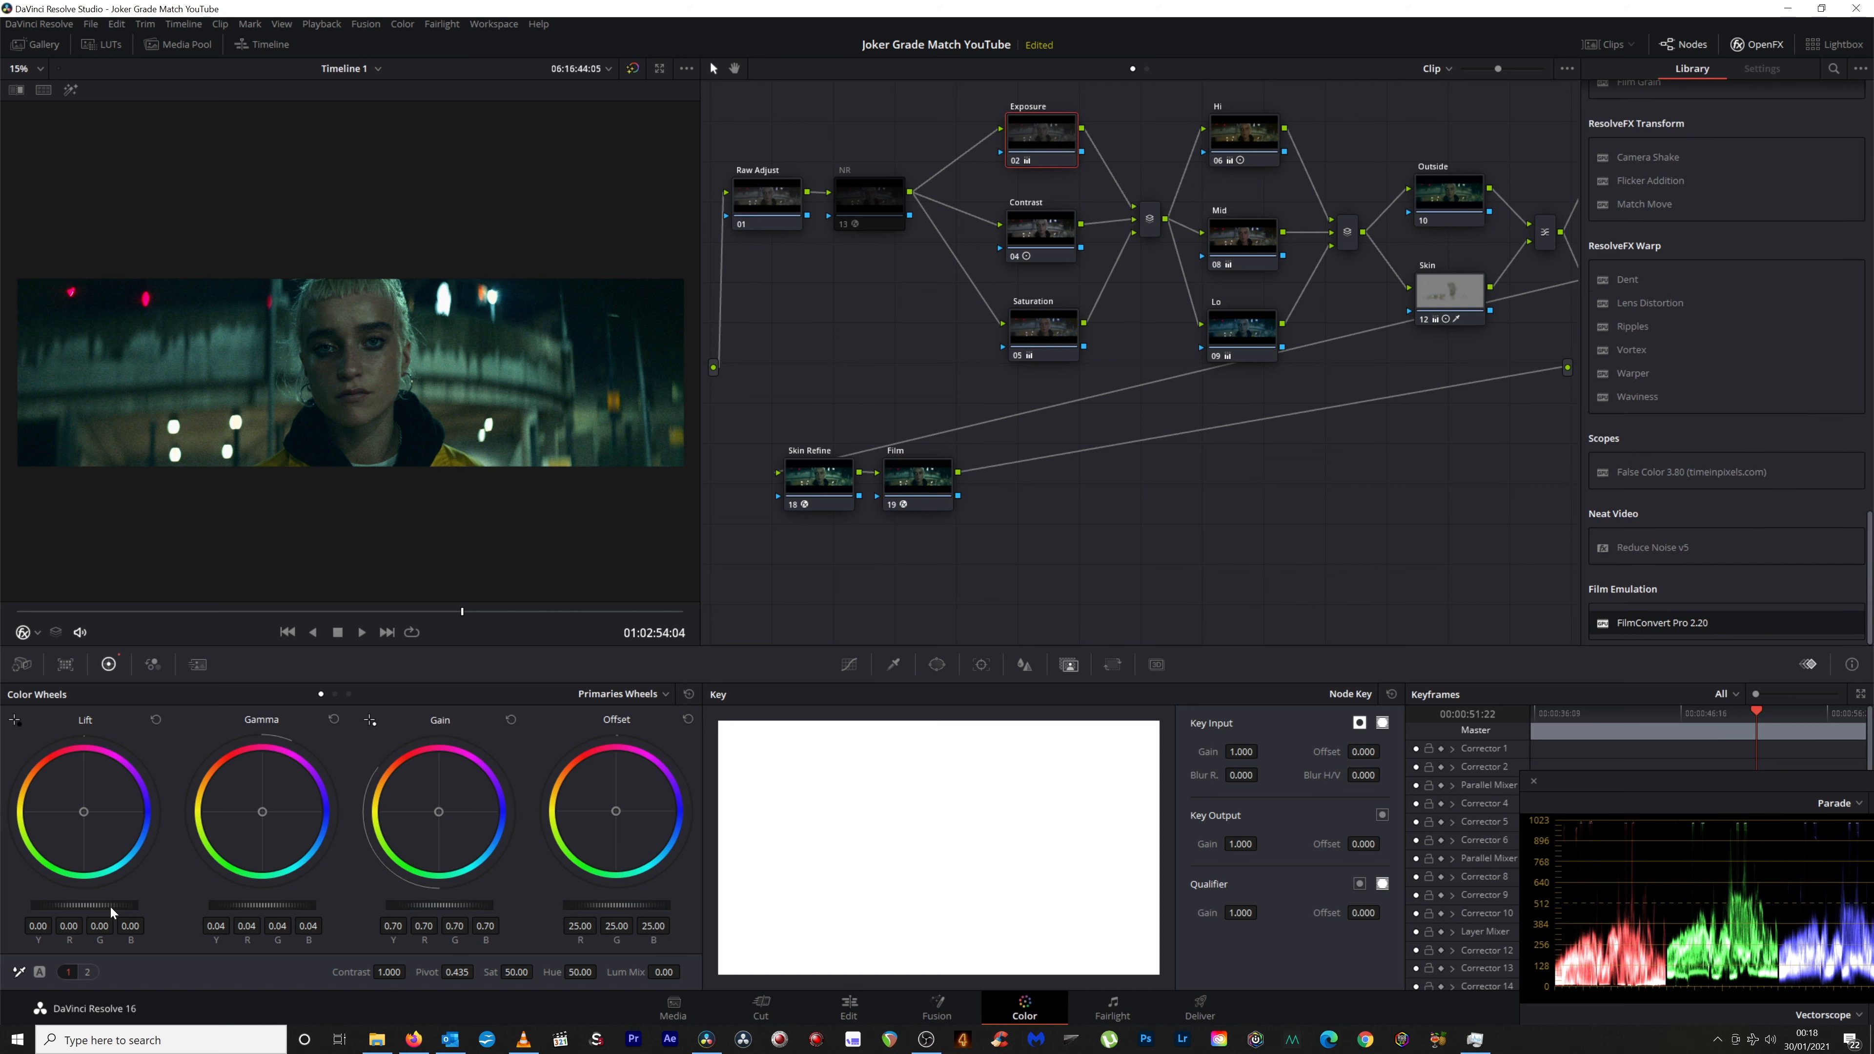
pyautogui.moveTo(84, 904); pyautogui.dragTo(84, 905)
pyautogui.moveTo(262, 905); pyautogui.dragTo(263, 905)
pyautogui.hotkey('ctrl', 'd')
pyautogui.hotkey('ctrl', 'd')
# On the Contrast node, set Contrast to 1.396 and Pivot to 0.183.
pyautogui.click(1055, 230)
pyautogui.moveTo(389, 971); pyautogui.dragTo(410, 971)
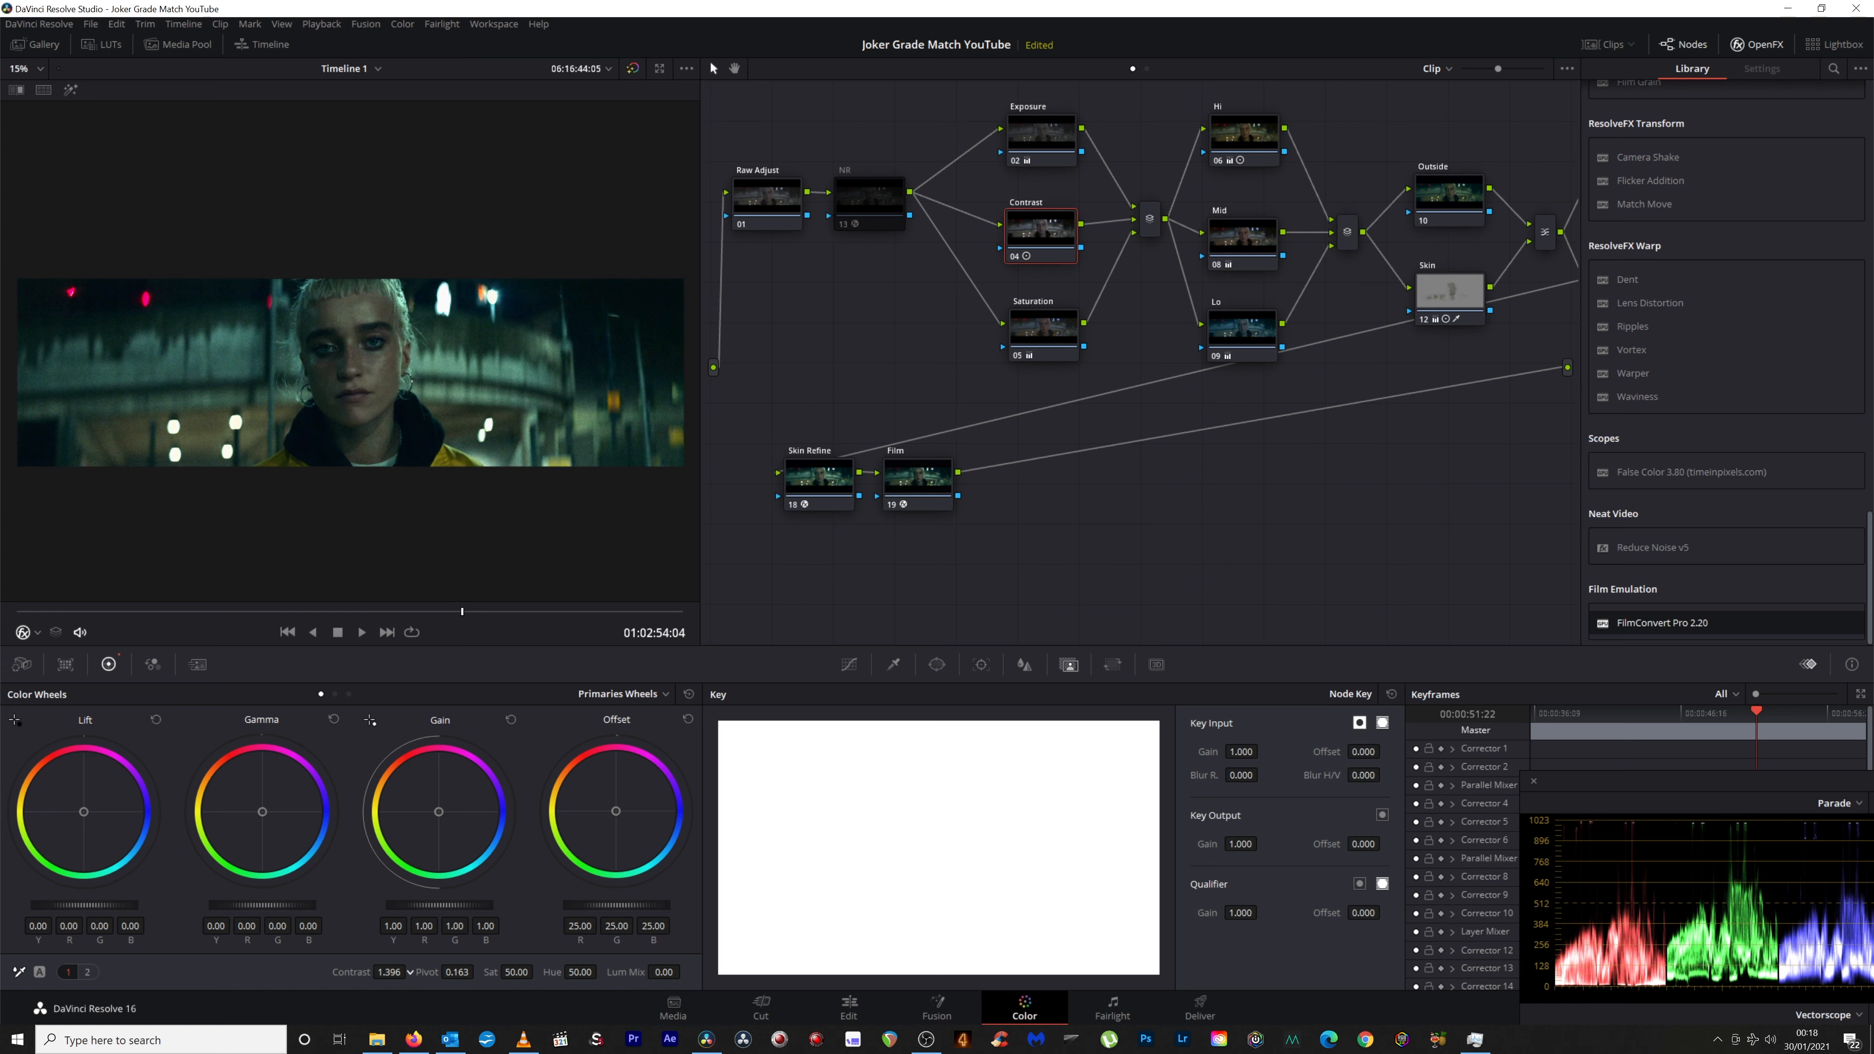
pyautogui.moveTo(457, 972)
pyautogui.mouseDown()
pyautogui.moveTo(478, 970)
pyautogui.moveTo(451, 971)
pyautogui.mouseUp()
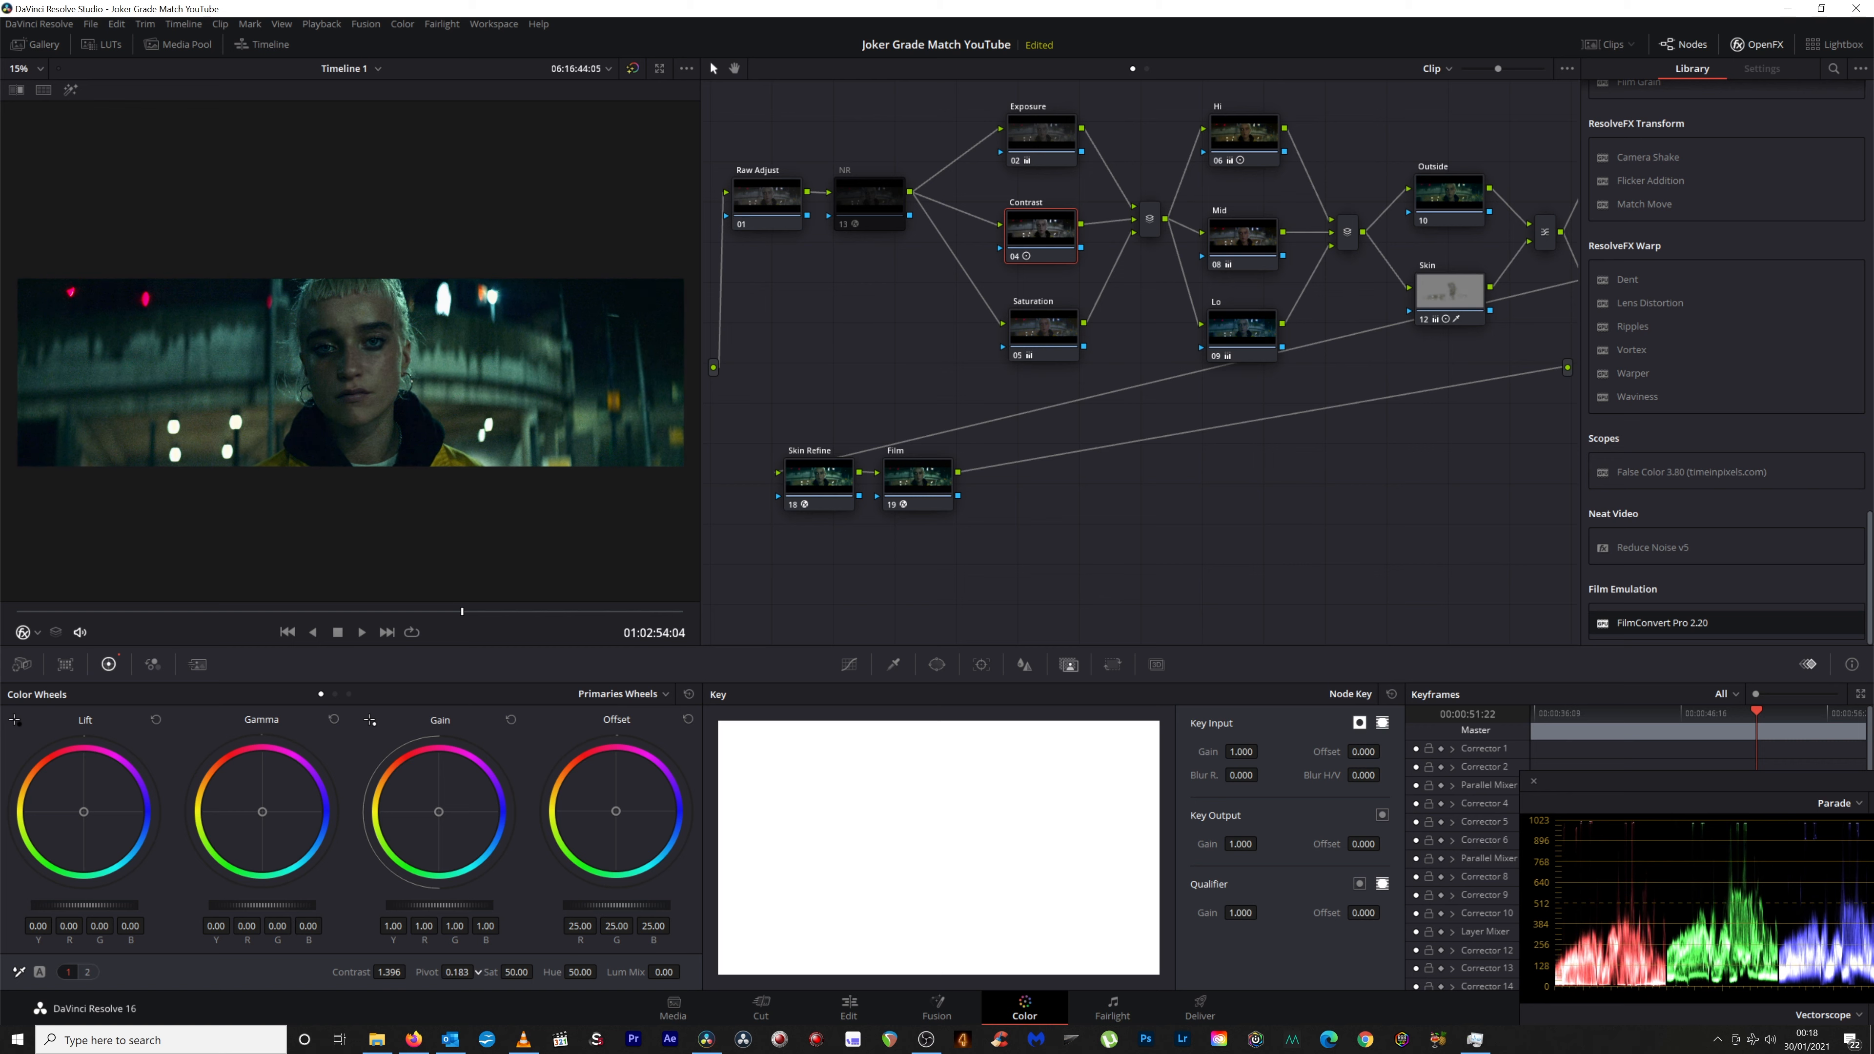
# Compare the shot with the NR node on and off, and raise the Contrast node's Gamma to 0.01.
pyautogui.click(844, 225)
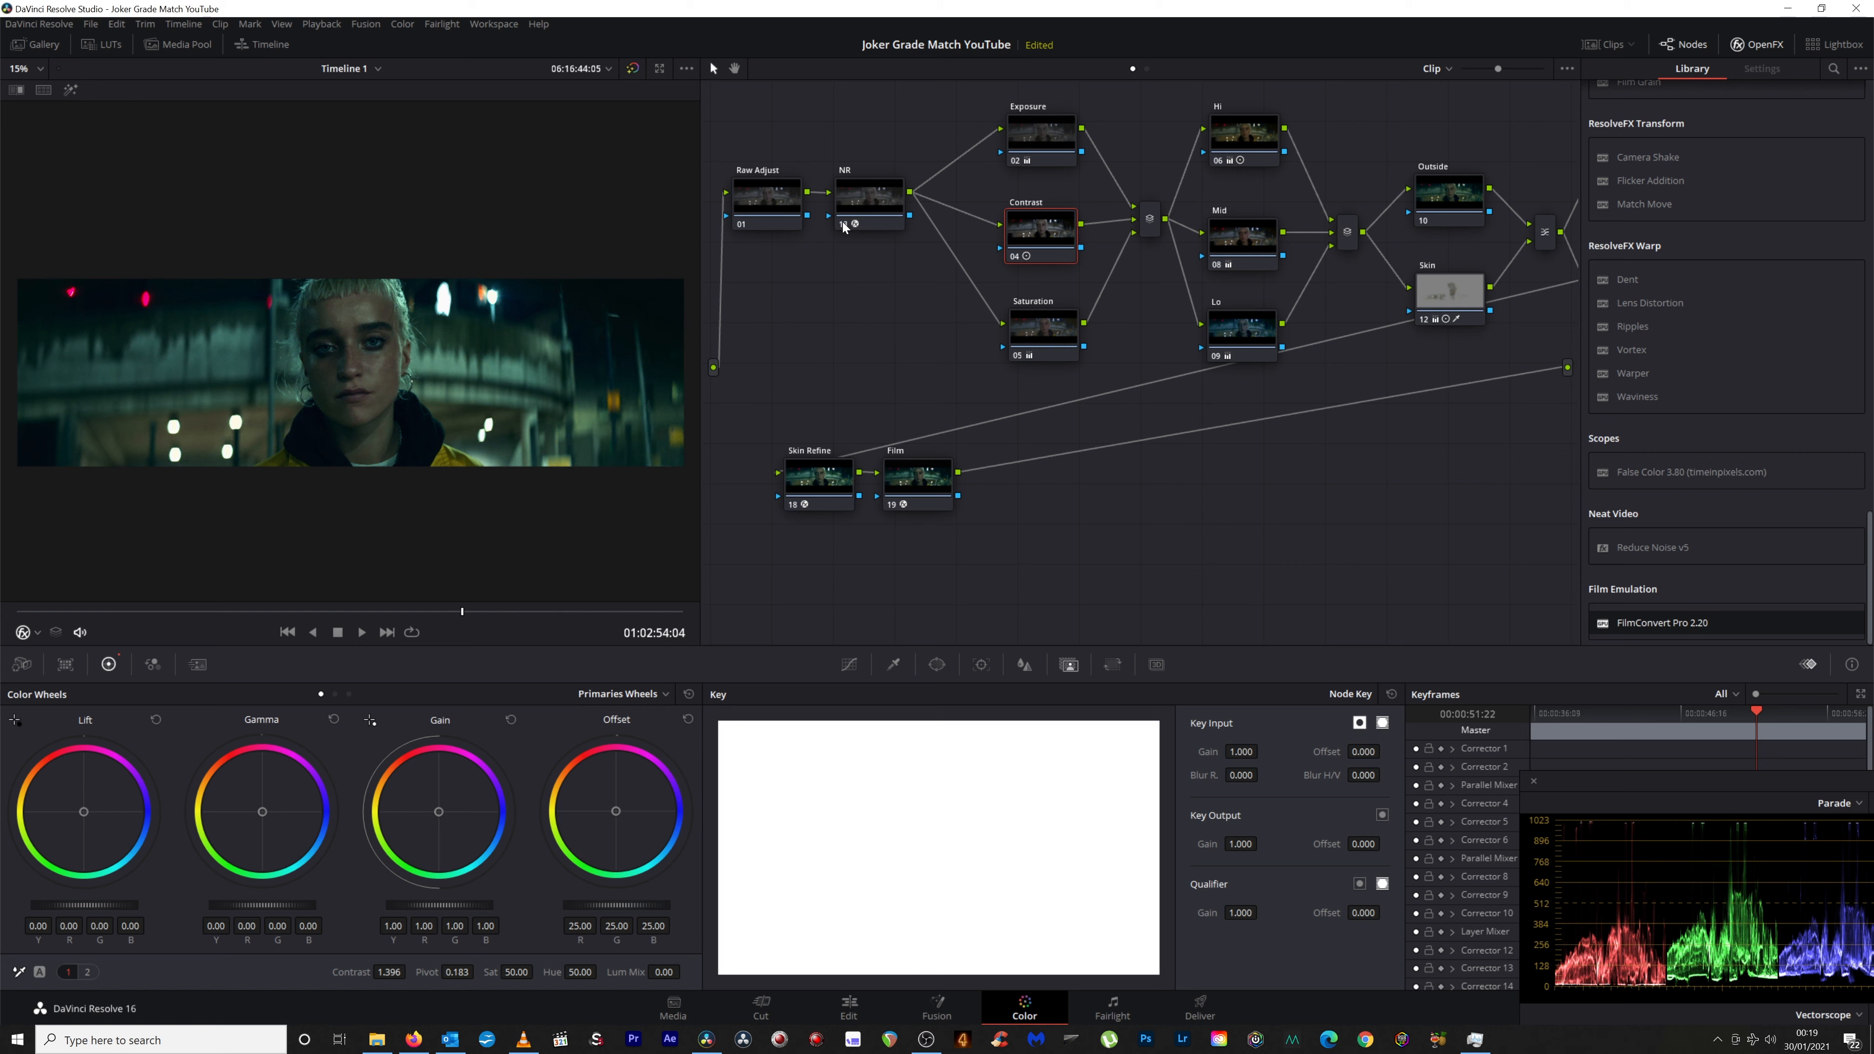
pyautogui.click(844, 225)
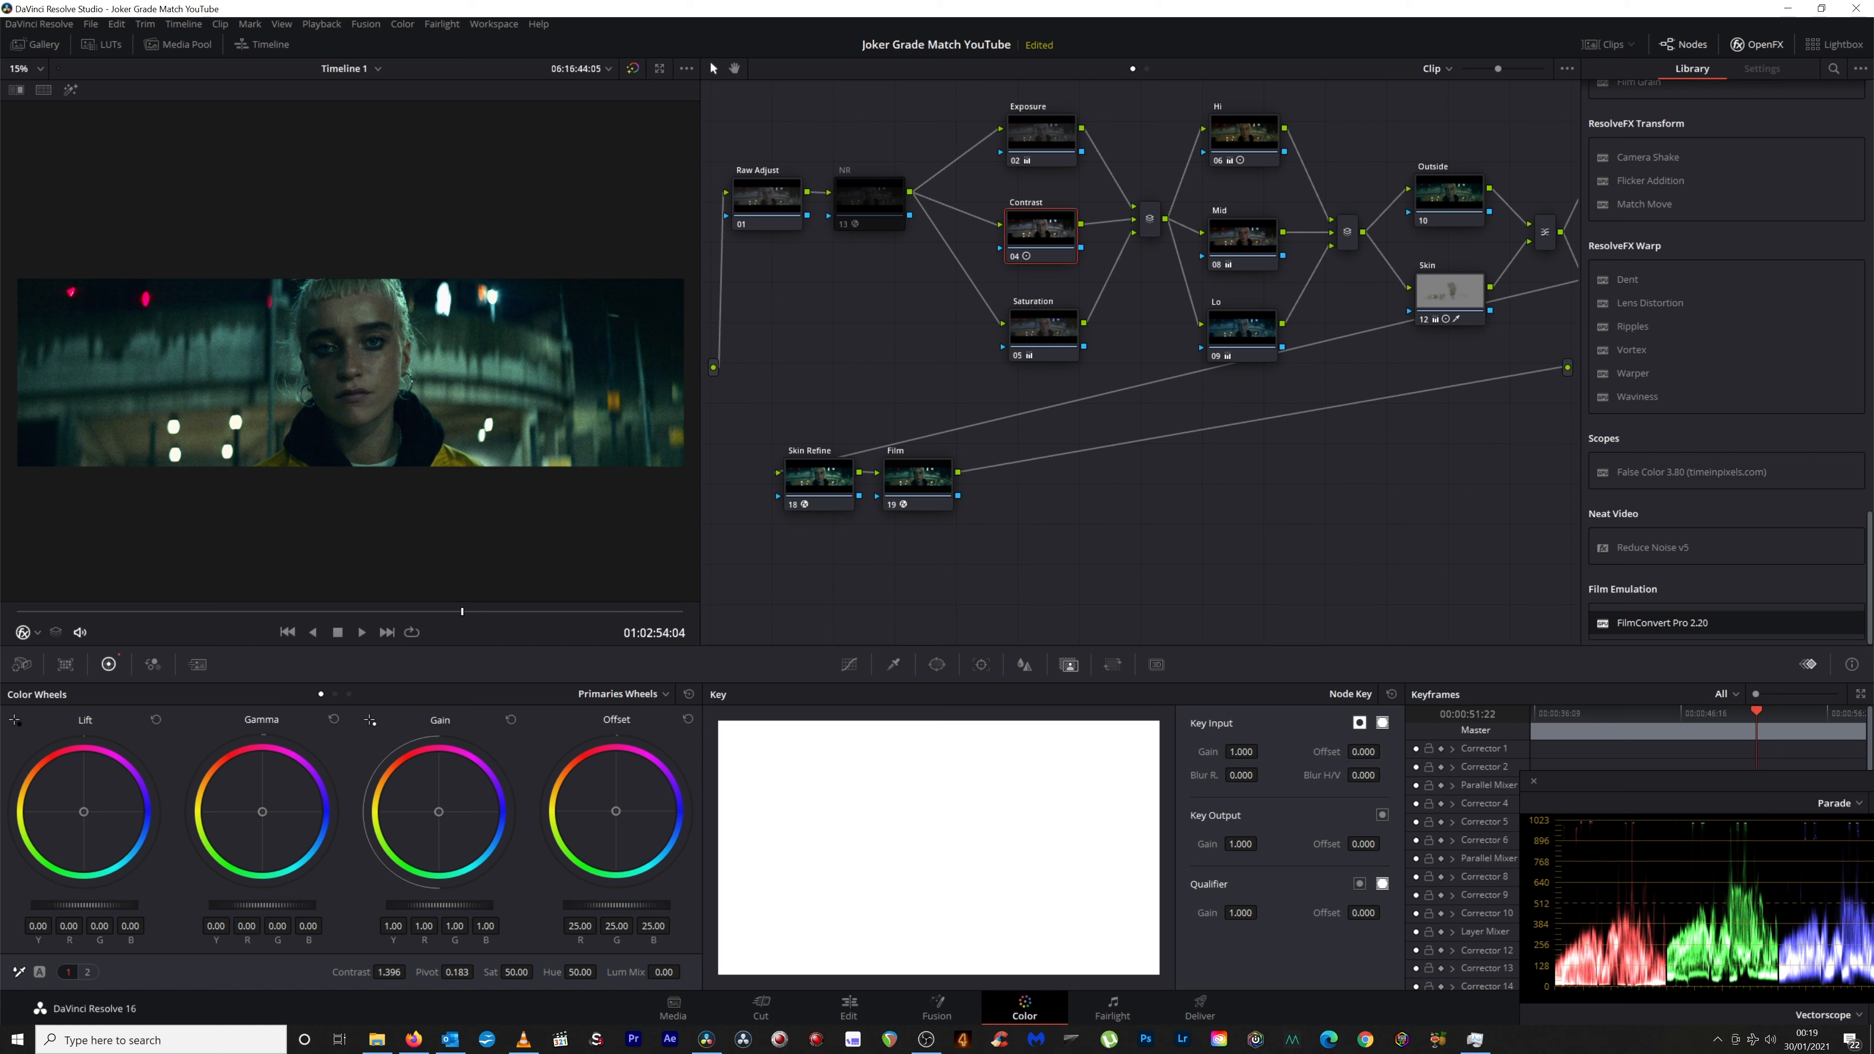
pyautogui.moveTo(262, 905); pyautogui.dragTo(267, 905)
# Try Key Output Gain values of 0.65 and 0.8 on the Cyan Wash node, and return it to 0.75.
pyautogui.click(1757, 44)
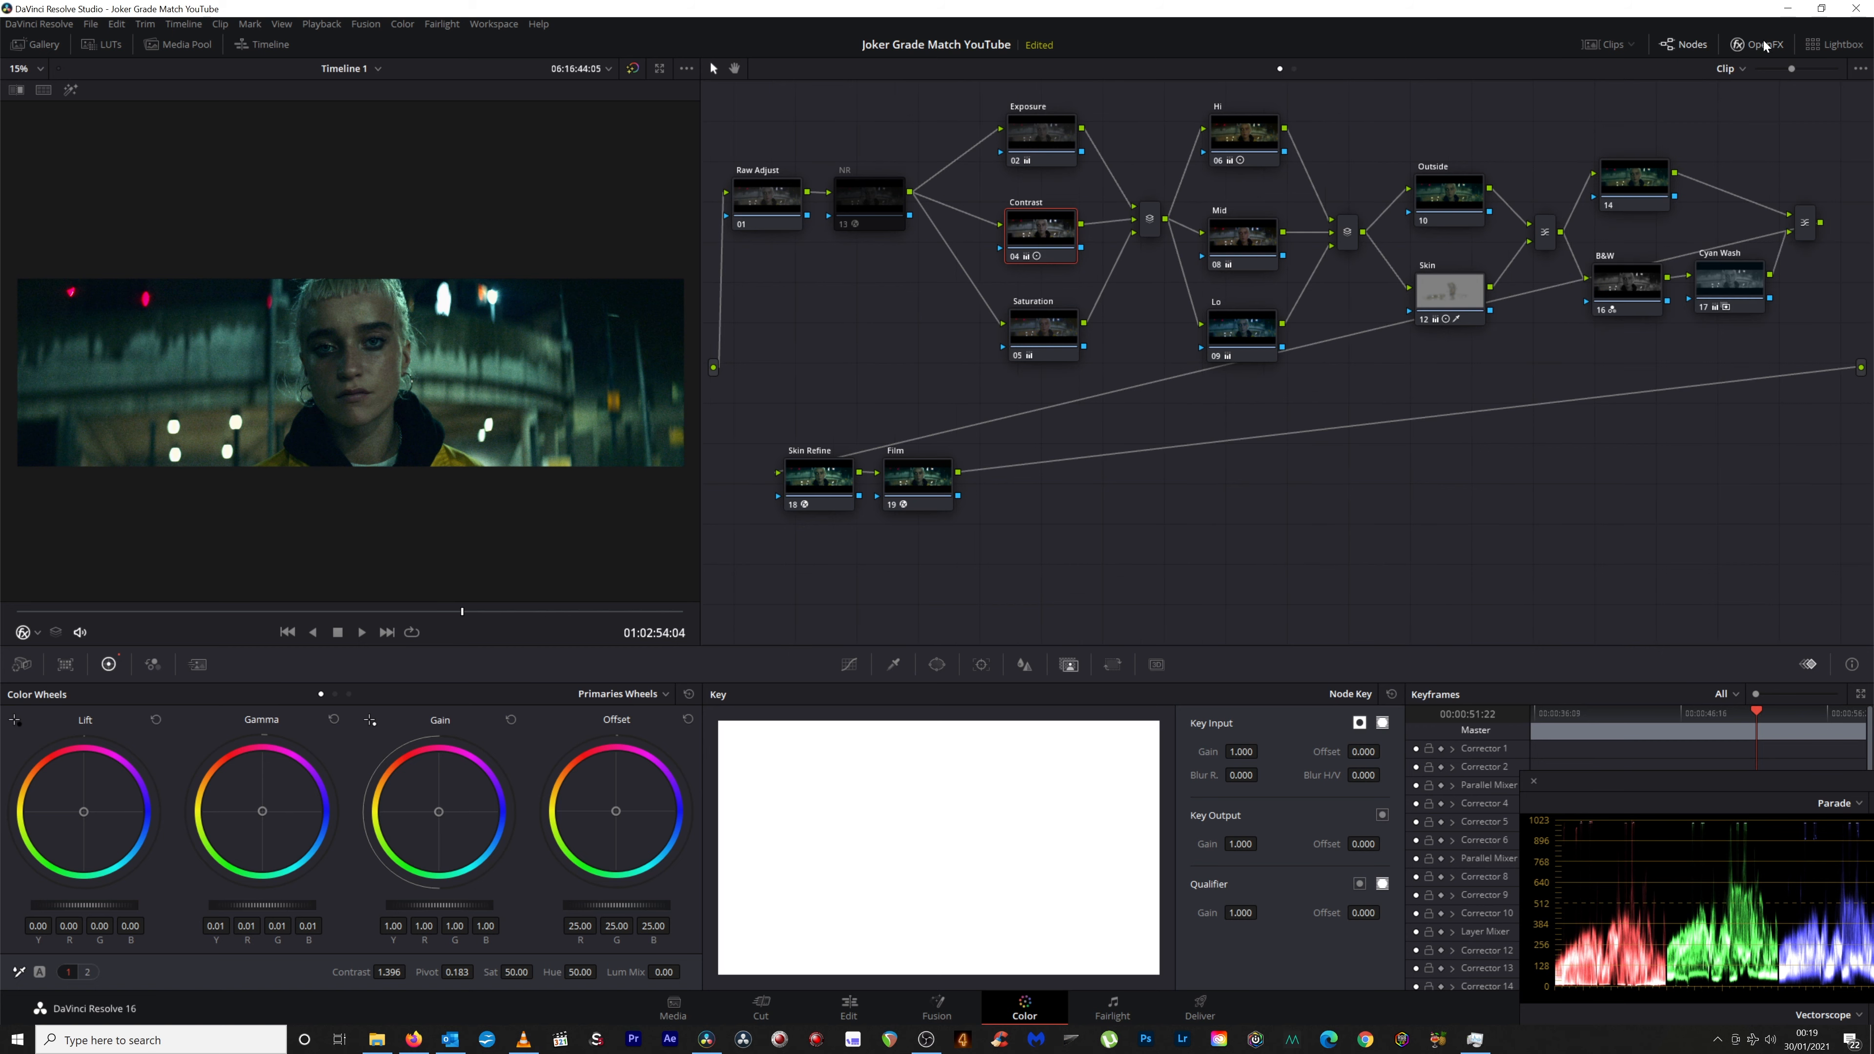
pyautogui.click(1745, 284)
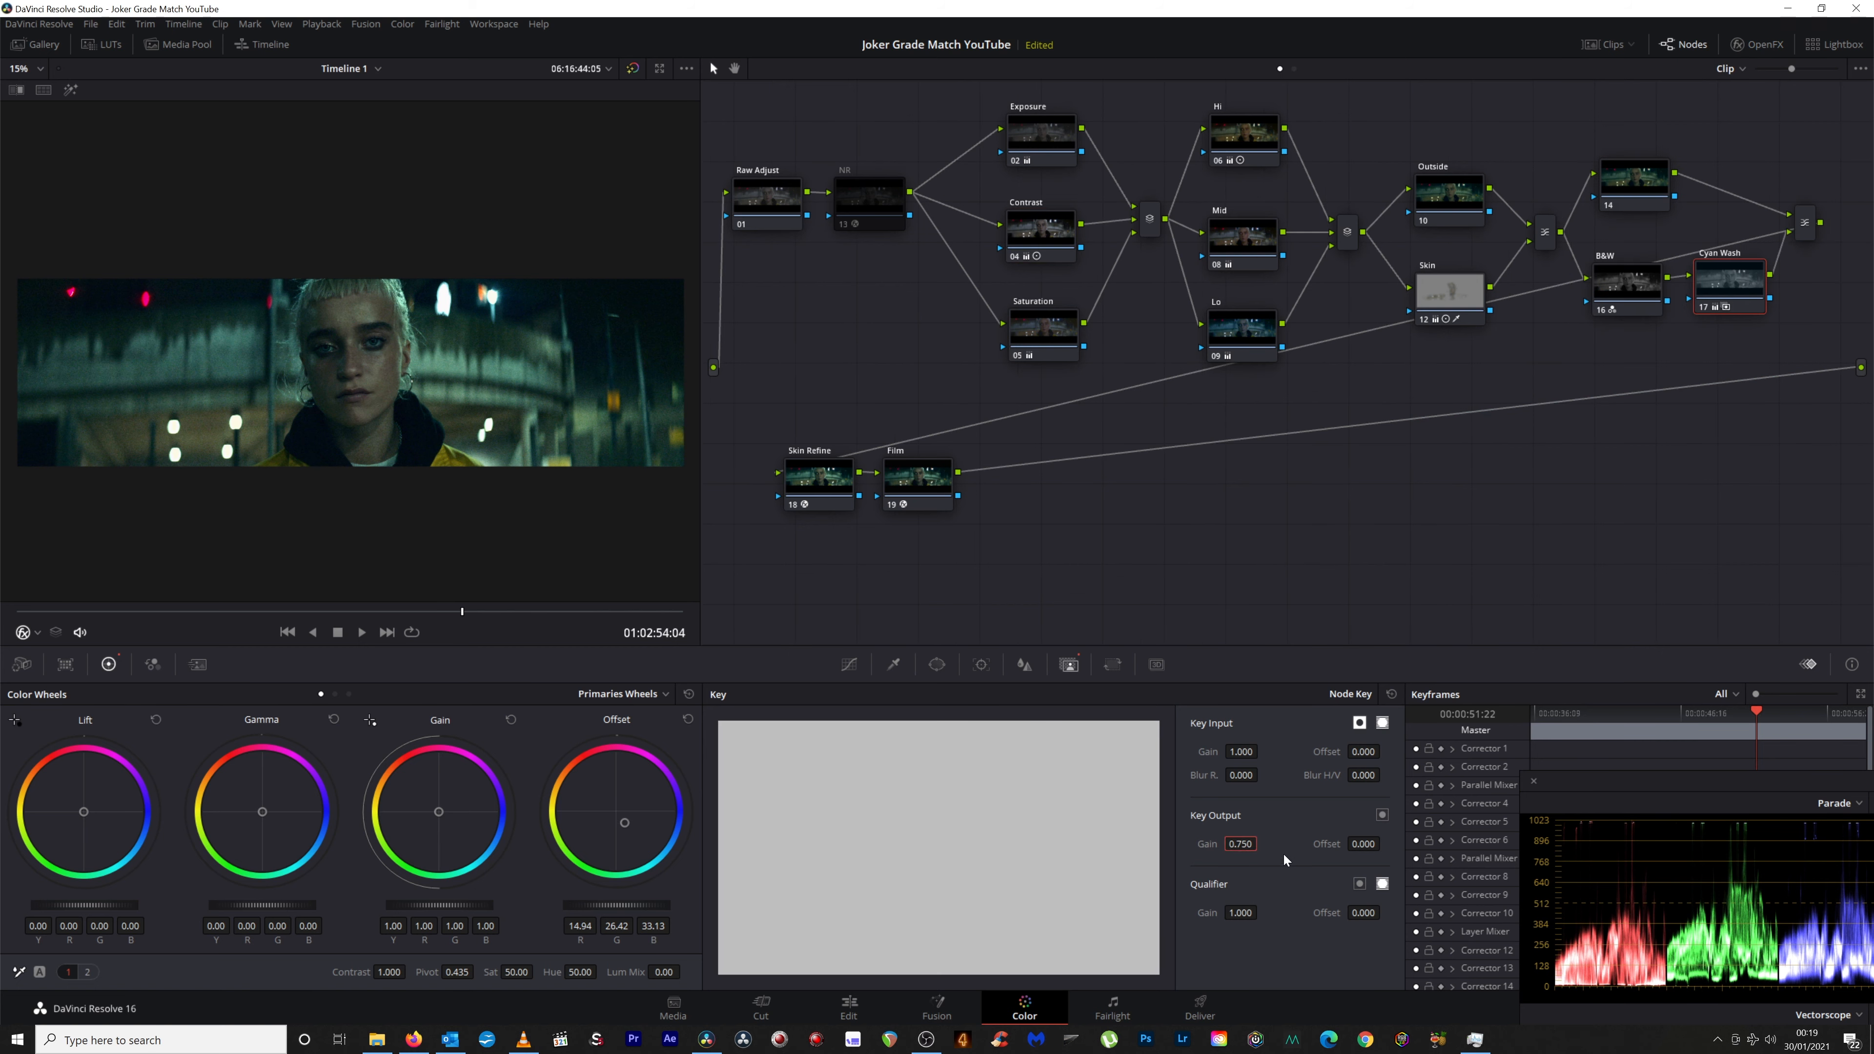
pyautogui.write('.65')
pyautogui.press('Return')
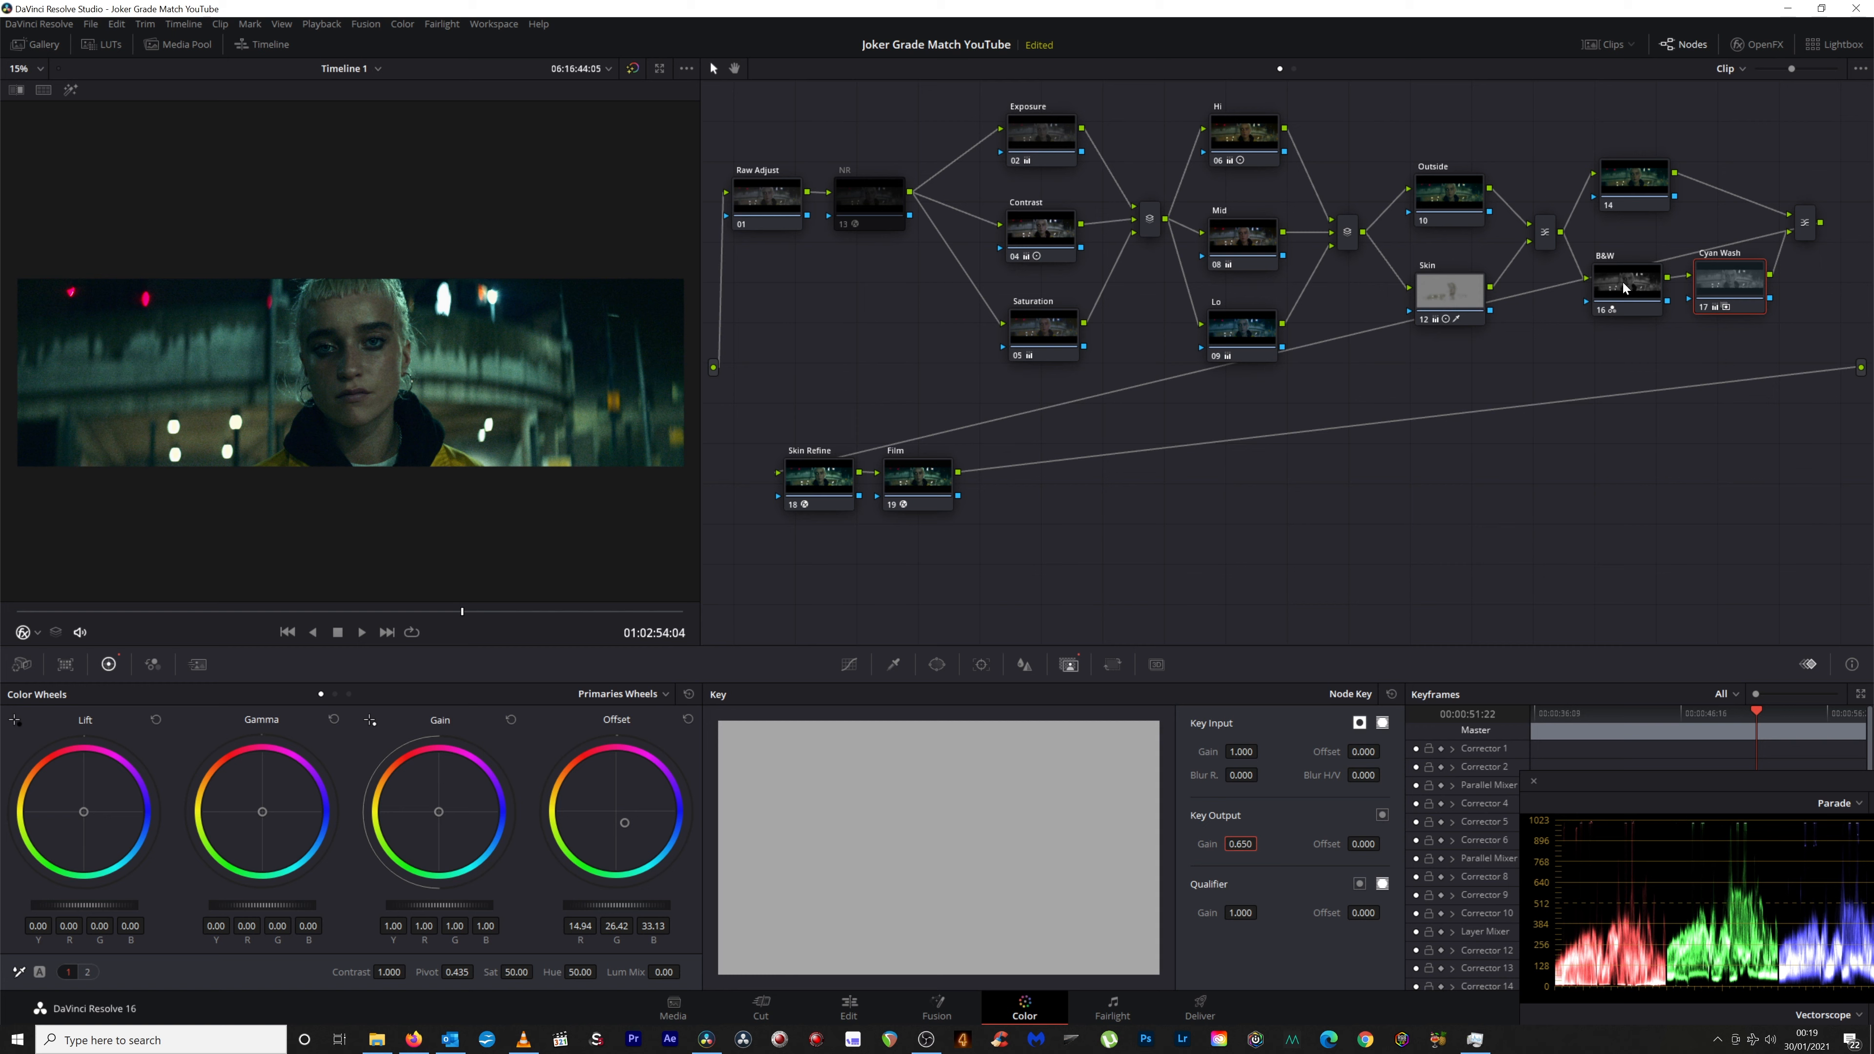
pyautogui.doubleClick(1240, 843)
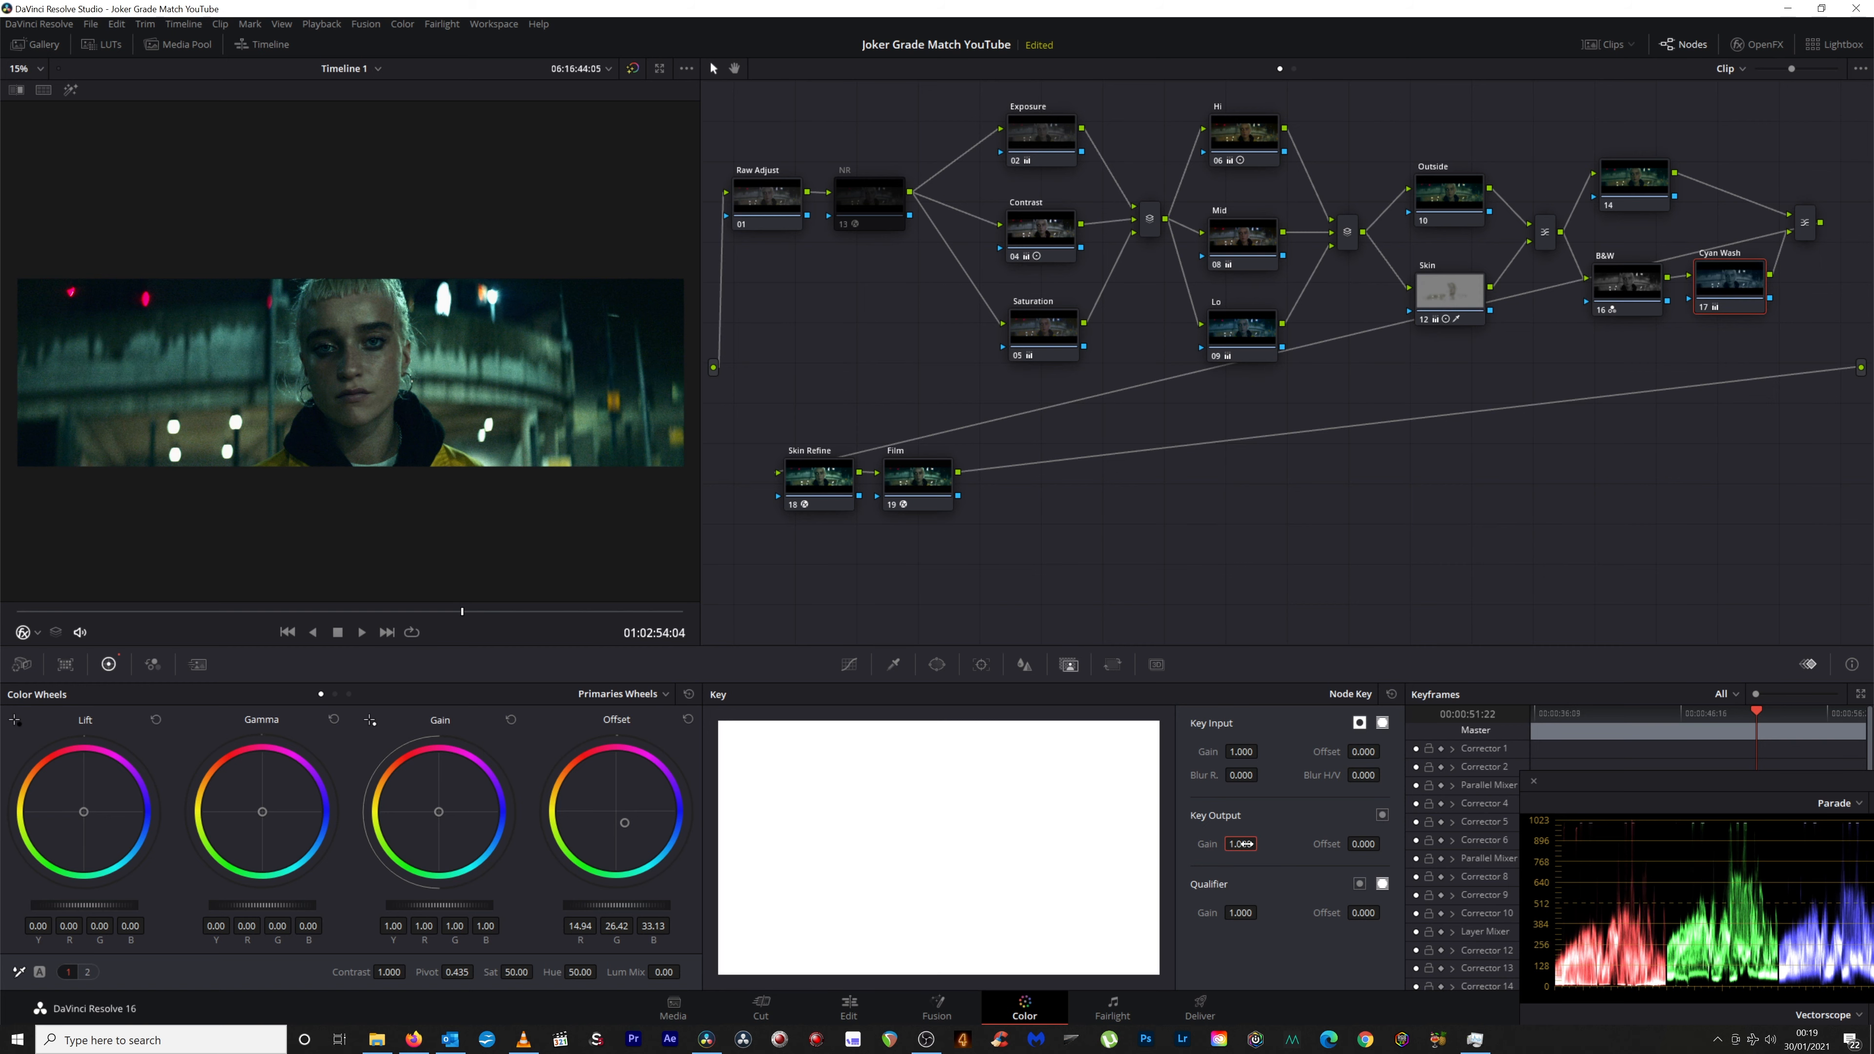
pyautogui.write('.8')
pyautogui.press('Return')
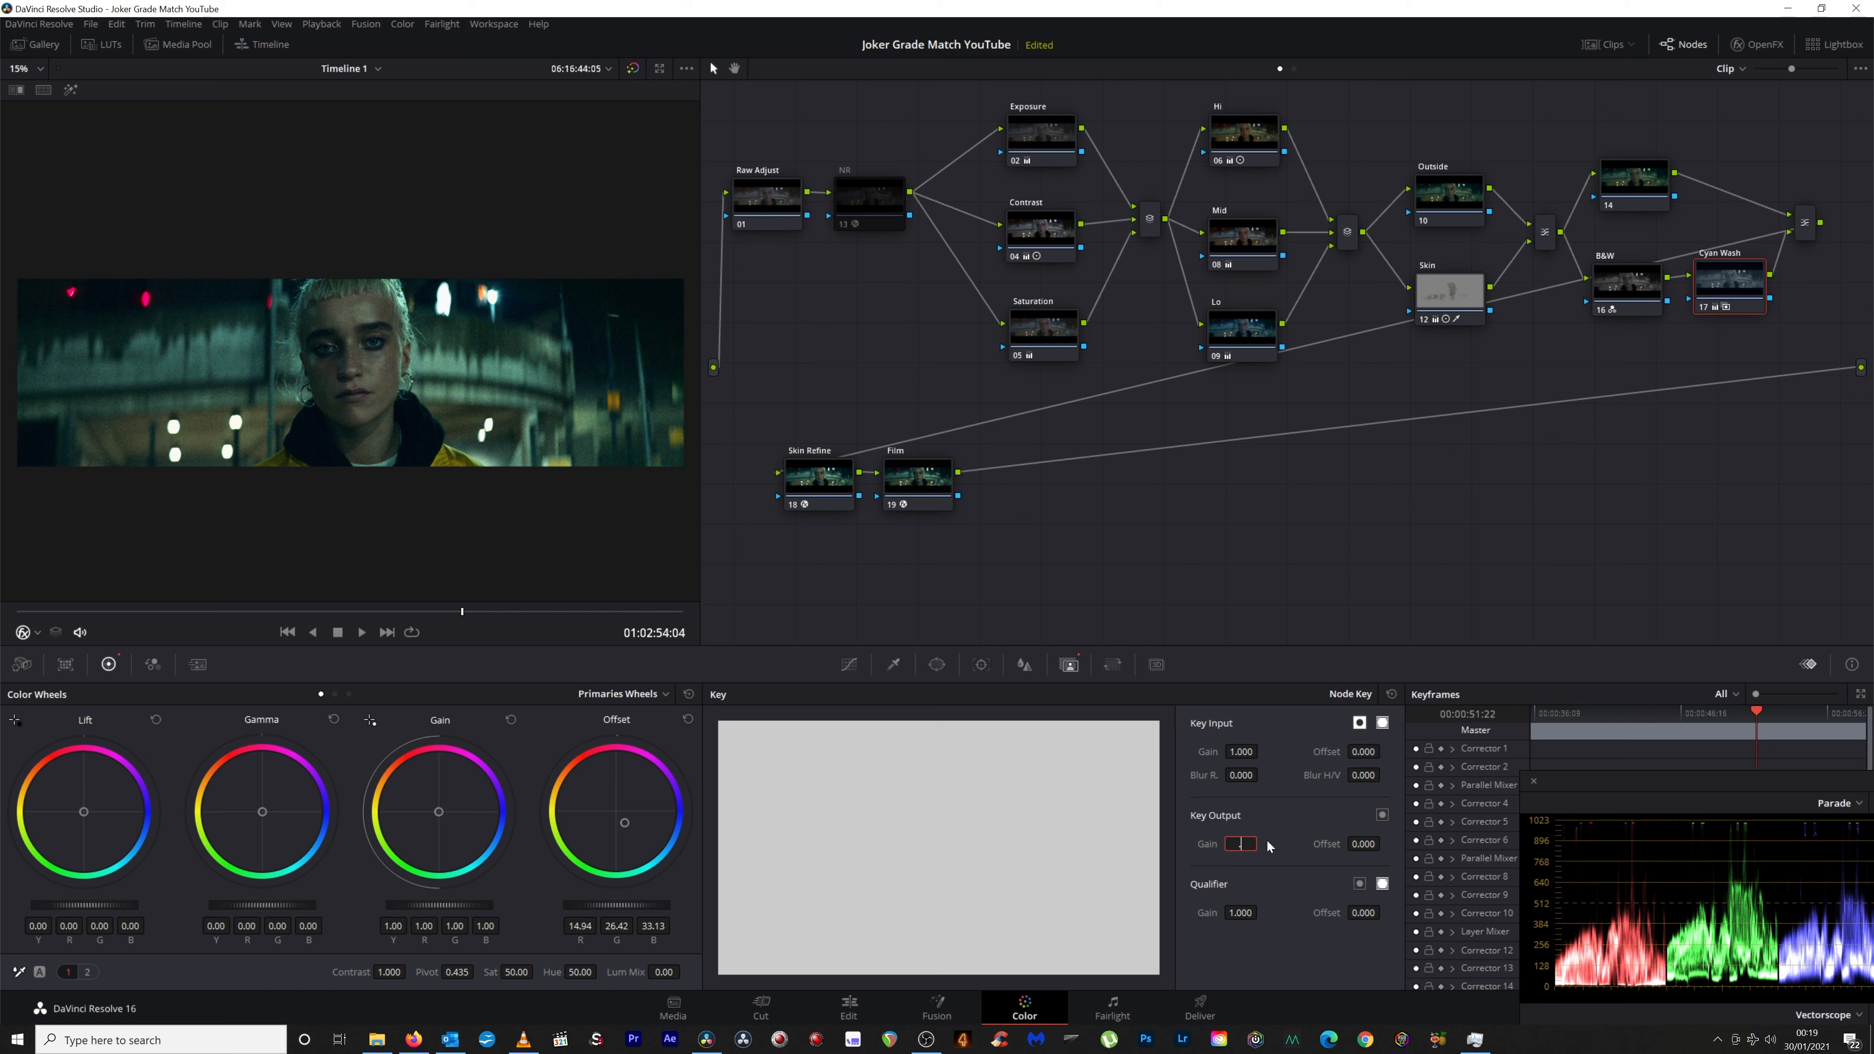
pyautogui.press('Return')
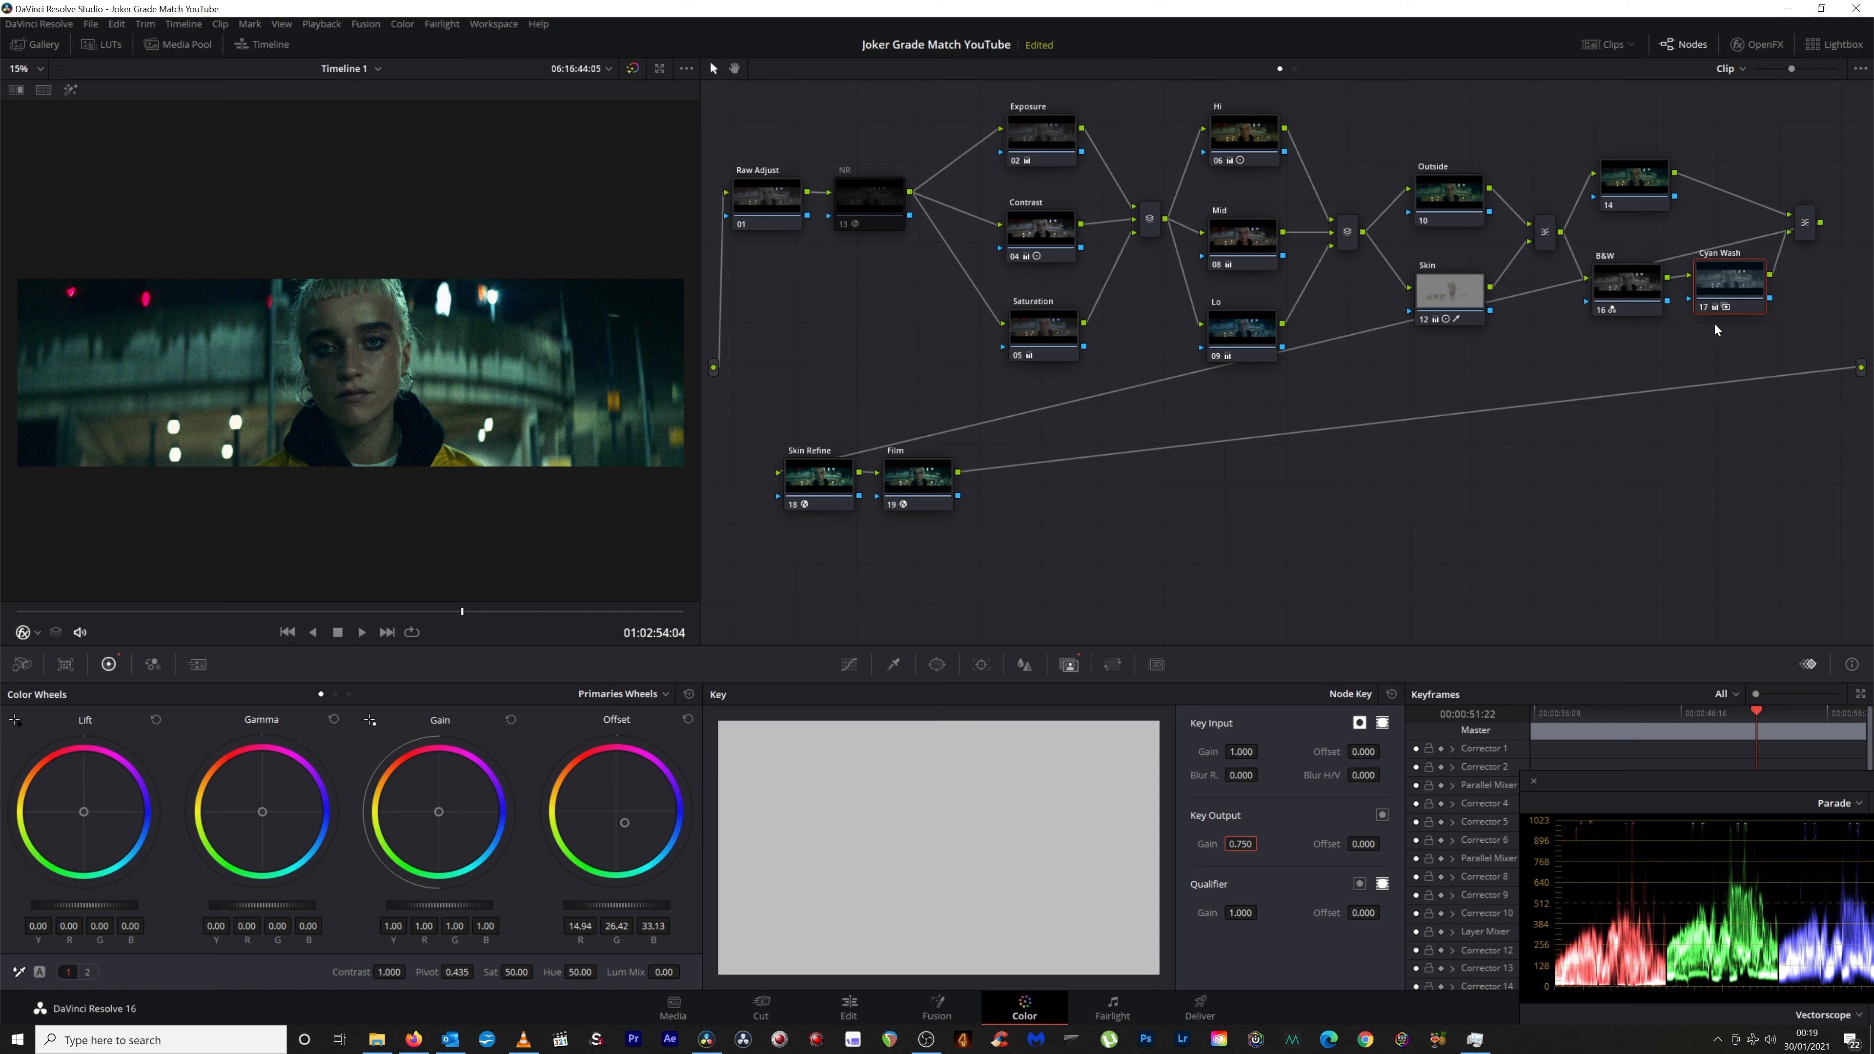
# Add a serial node after the Film node and label it Gamut Map.
pyautogui.moveTo(904, 491); pyautogui.dragTo(909, 489)
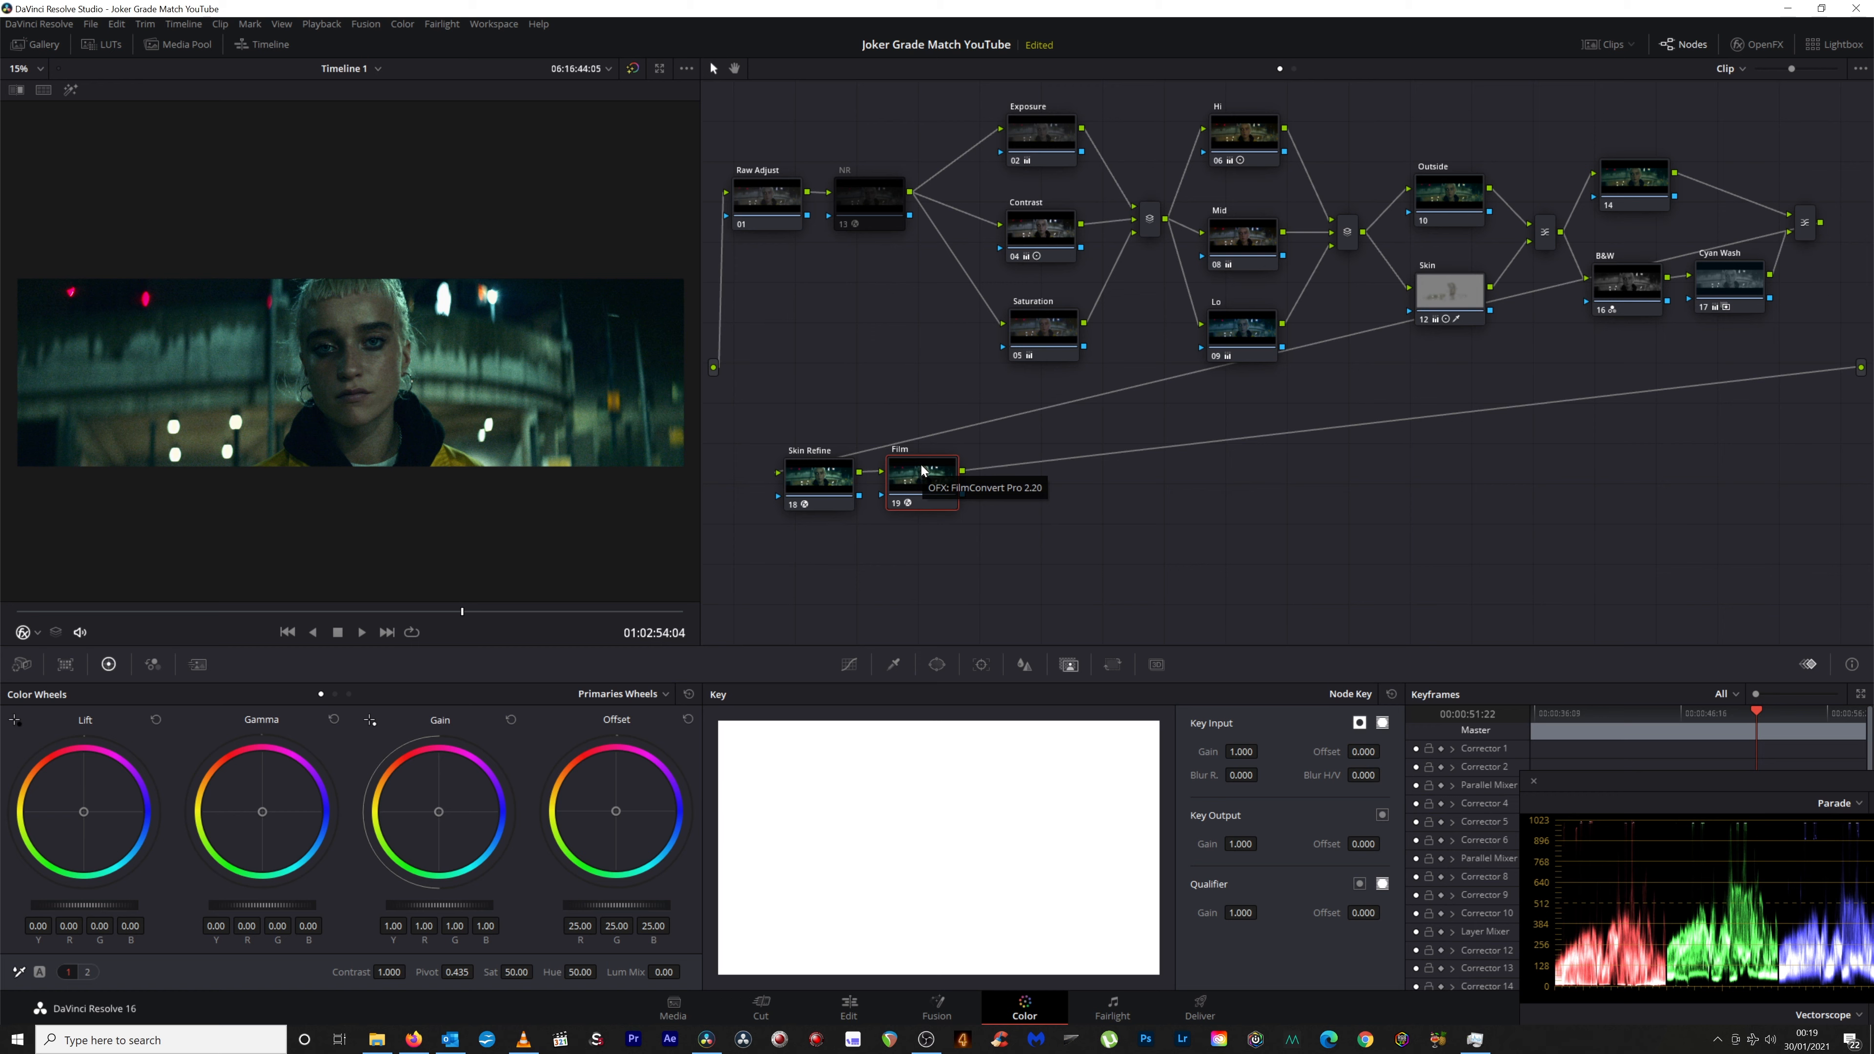
pyautogui.hotkey('alt', 's')
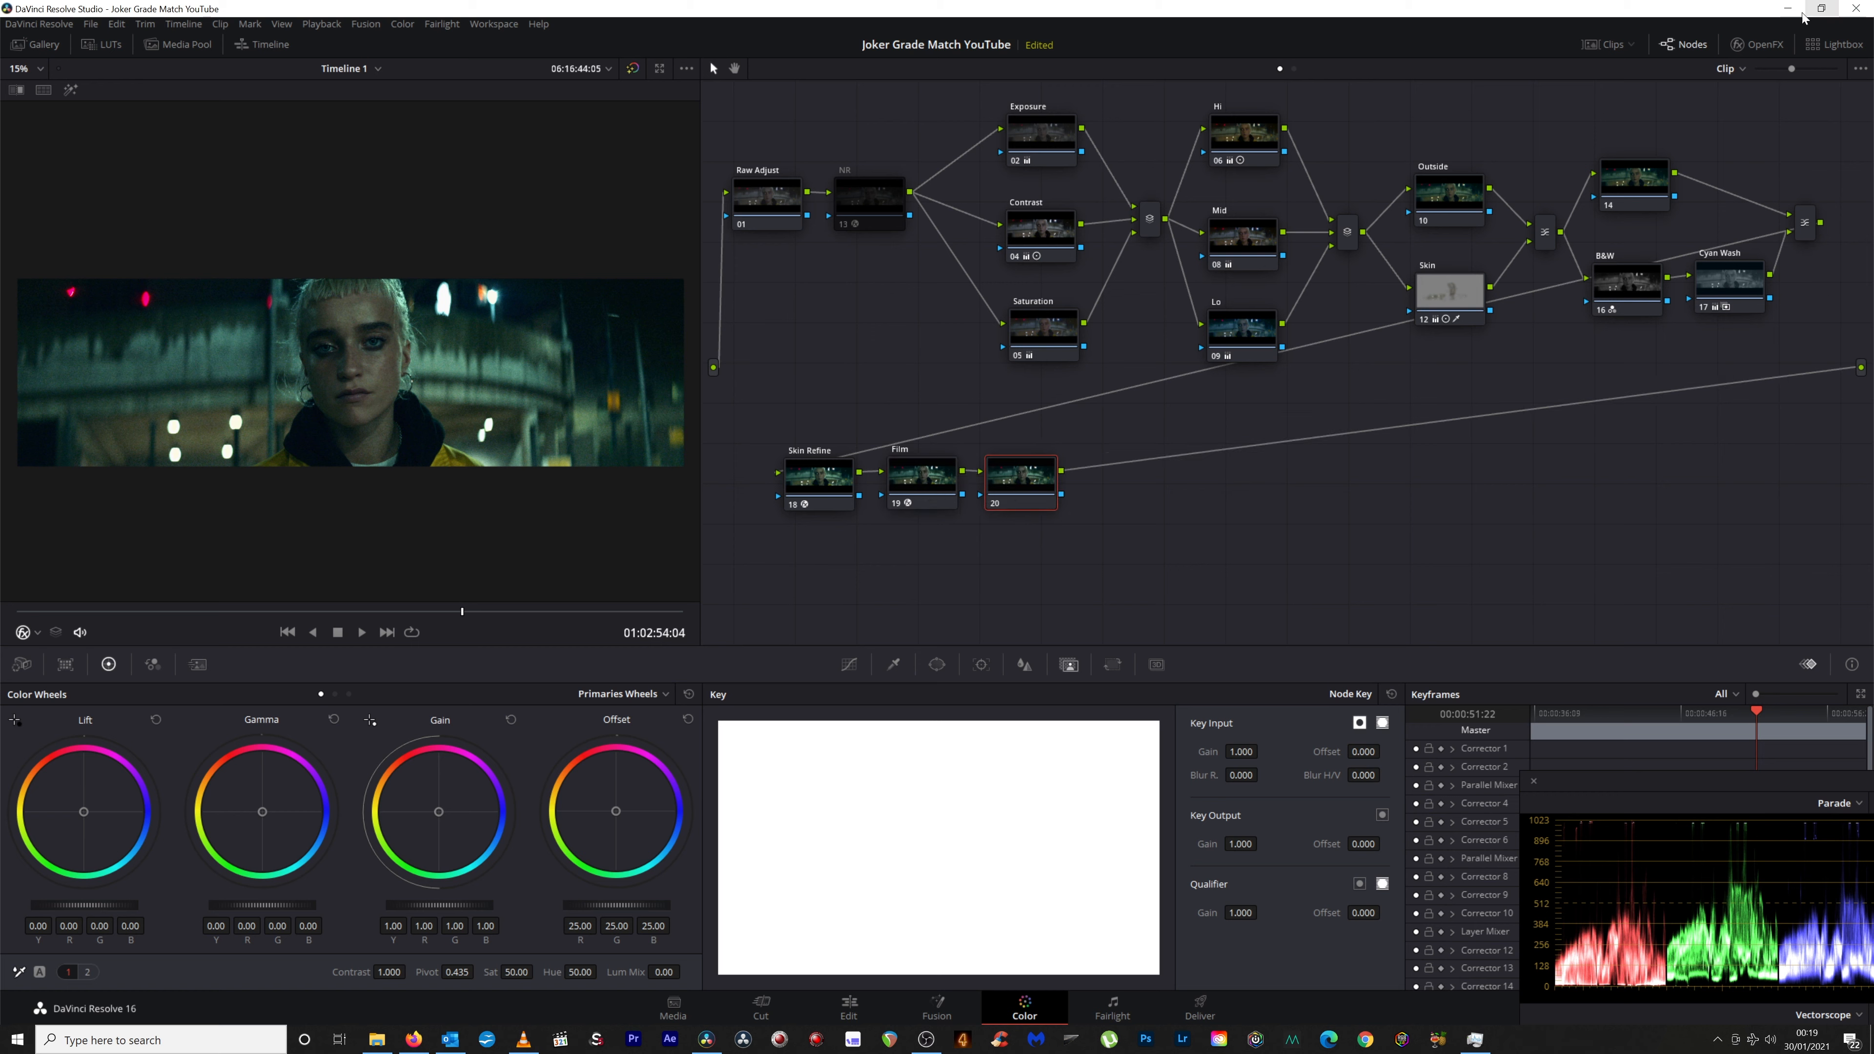
pyautogui.rightClick(1032, 488)
pyautogui.click(1087, 515)
pyautogui.write('Gamut Map')
pyautogui.press('Return')
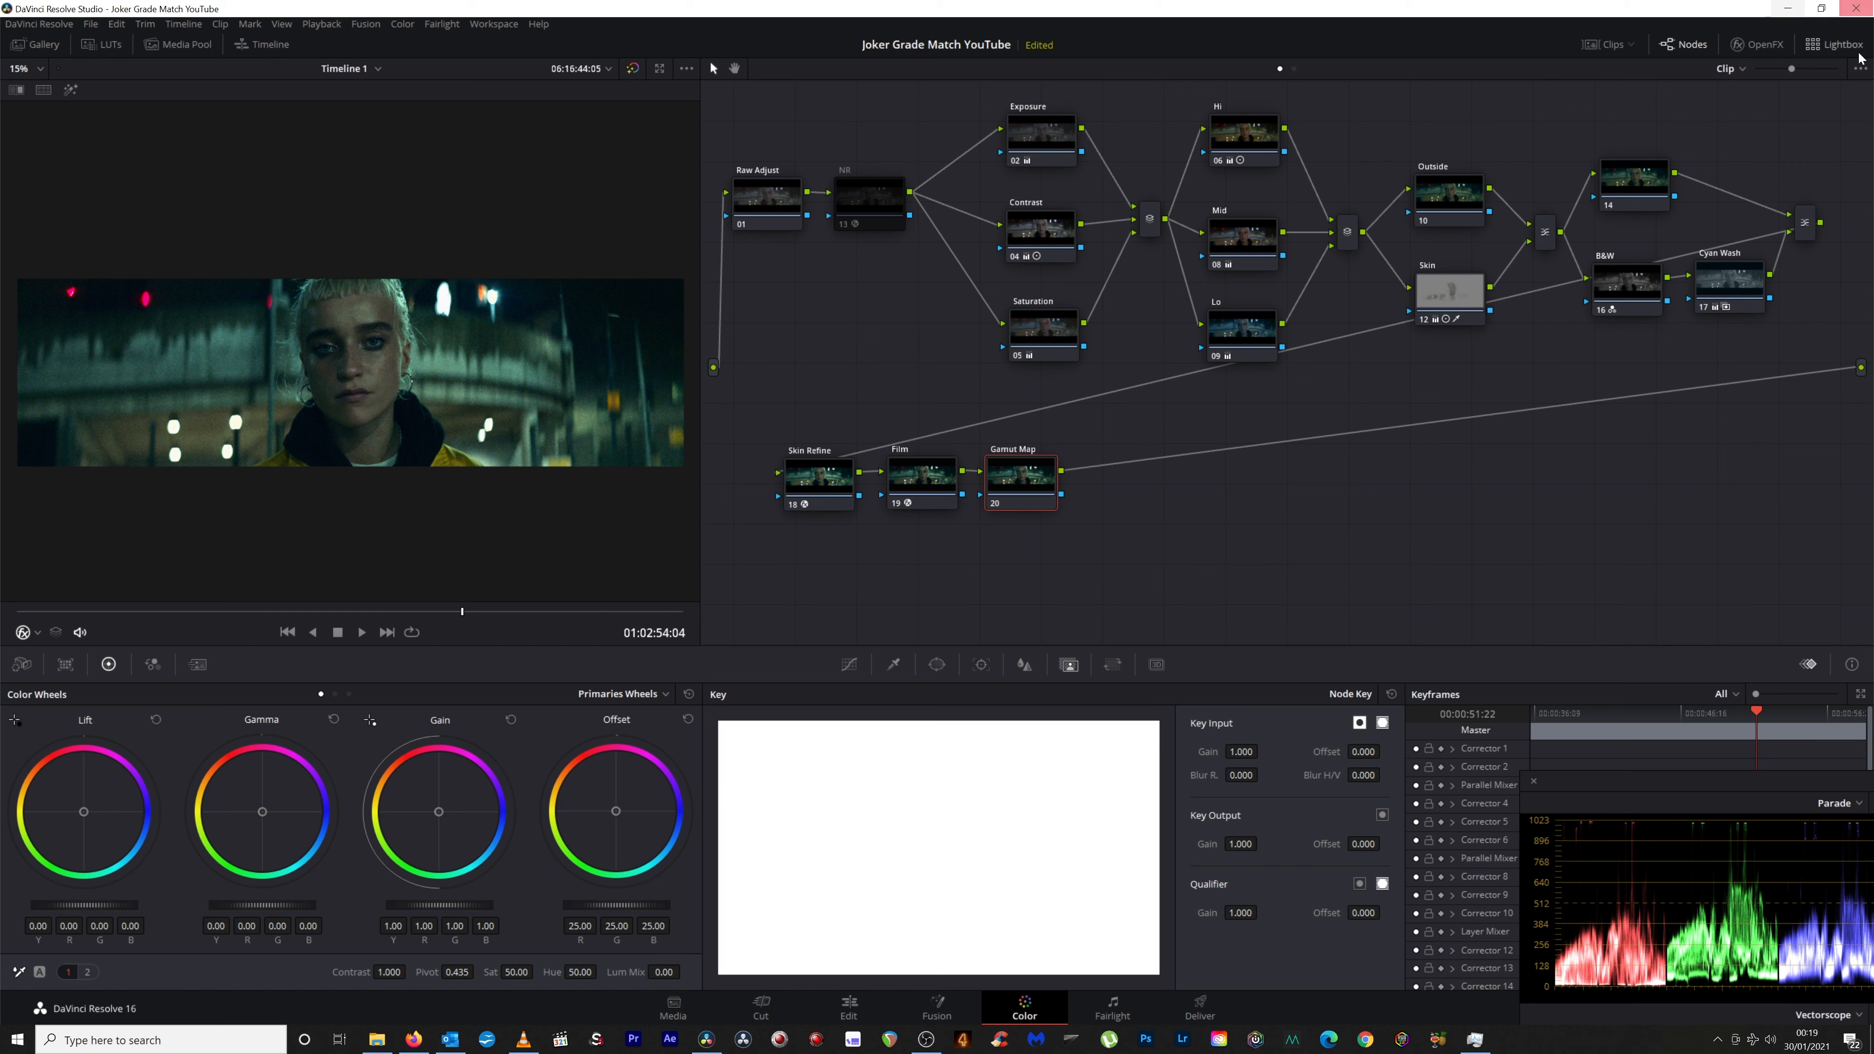
# Apply the ResolveFX Gamut Mapping effect to the Gamut Map node.
pyautogui.click(1756, 44)
pyautogui.scroll(-8, 1702, 407)
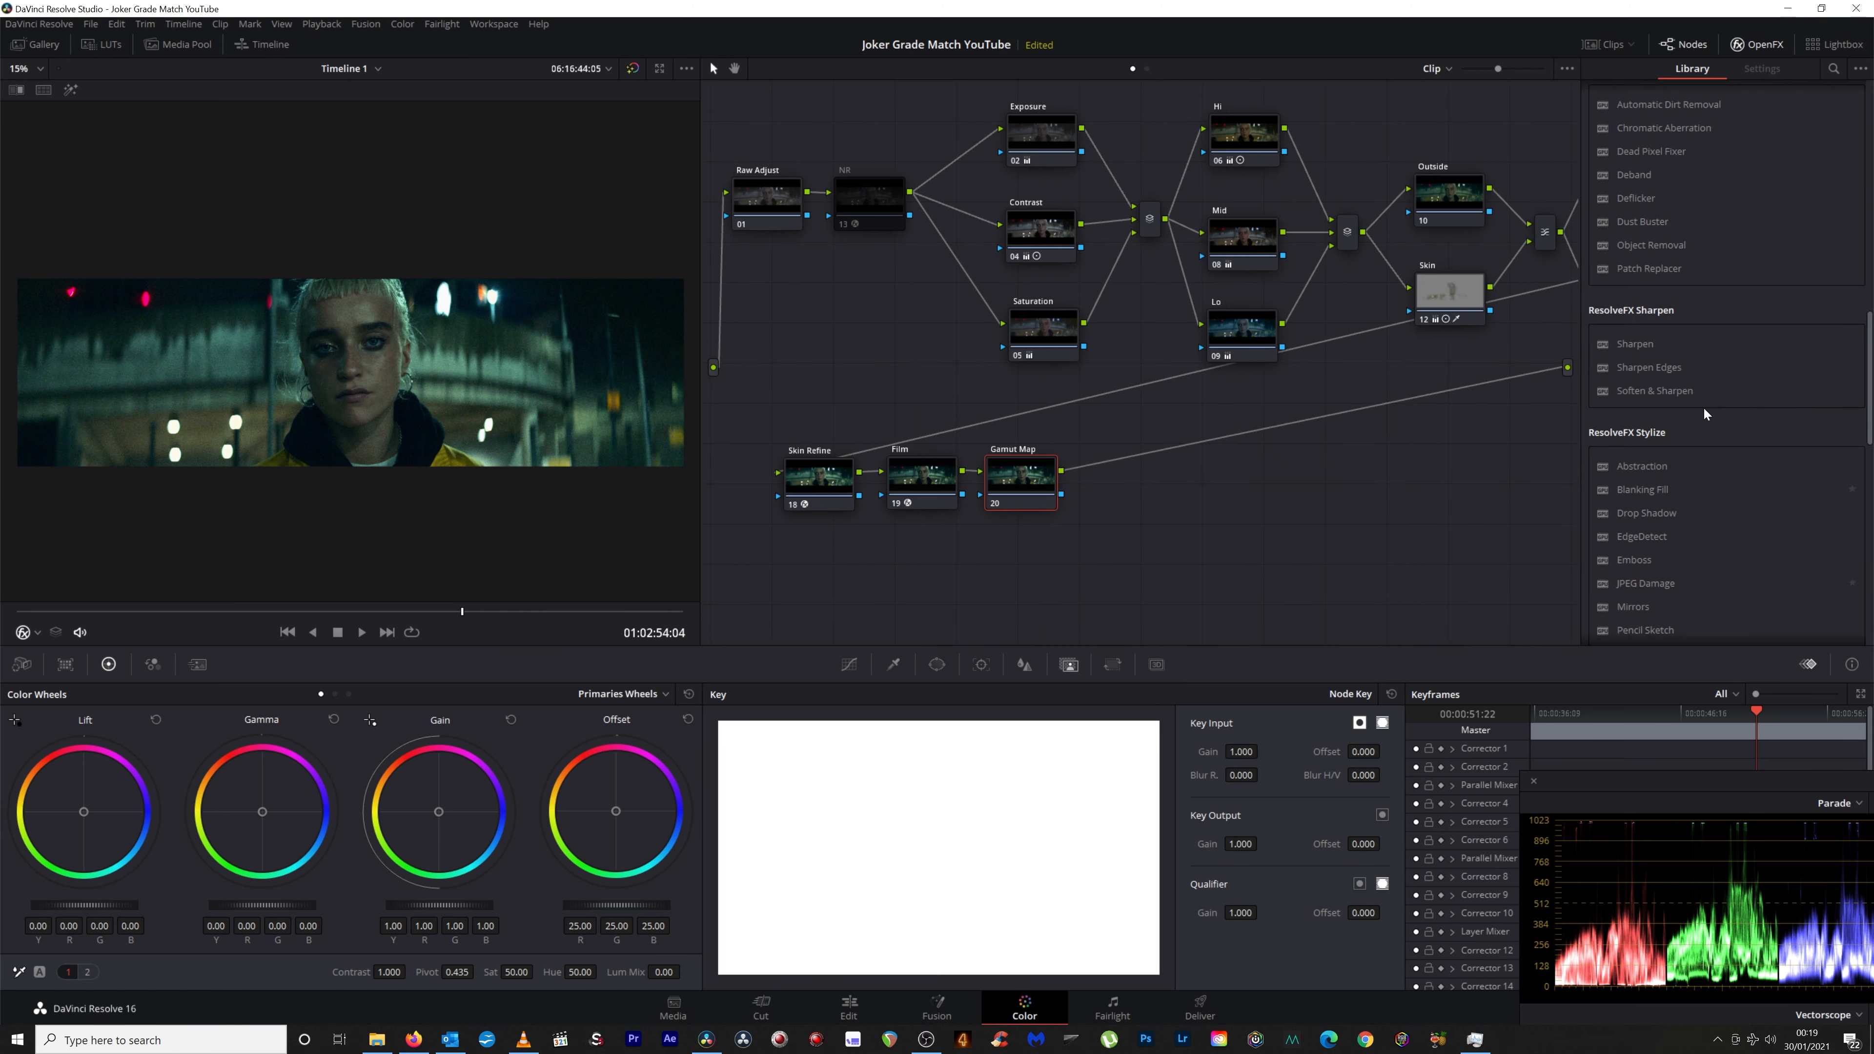
pyautogui.scroll(10, 1702, 407)
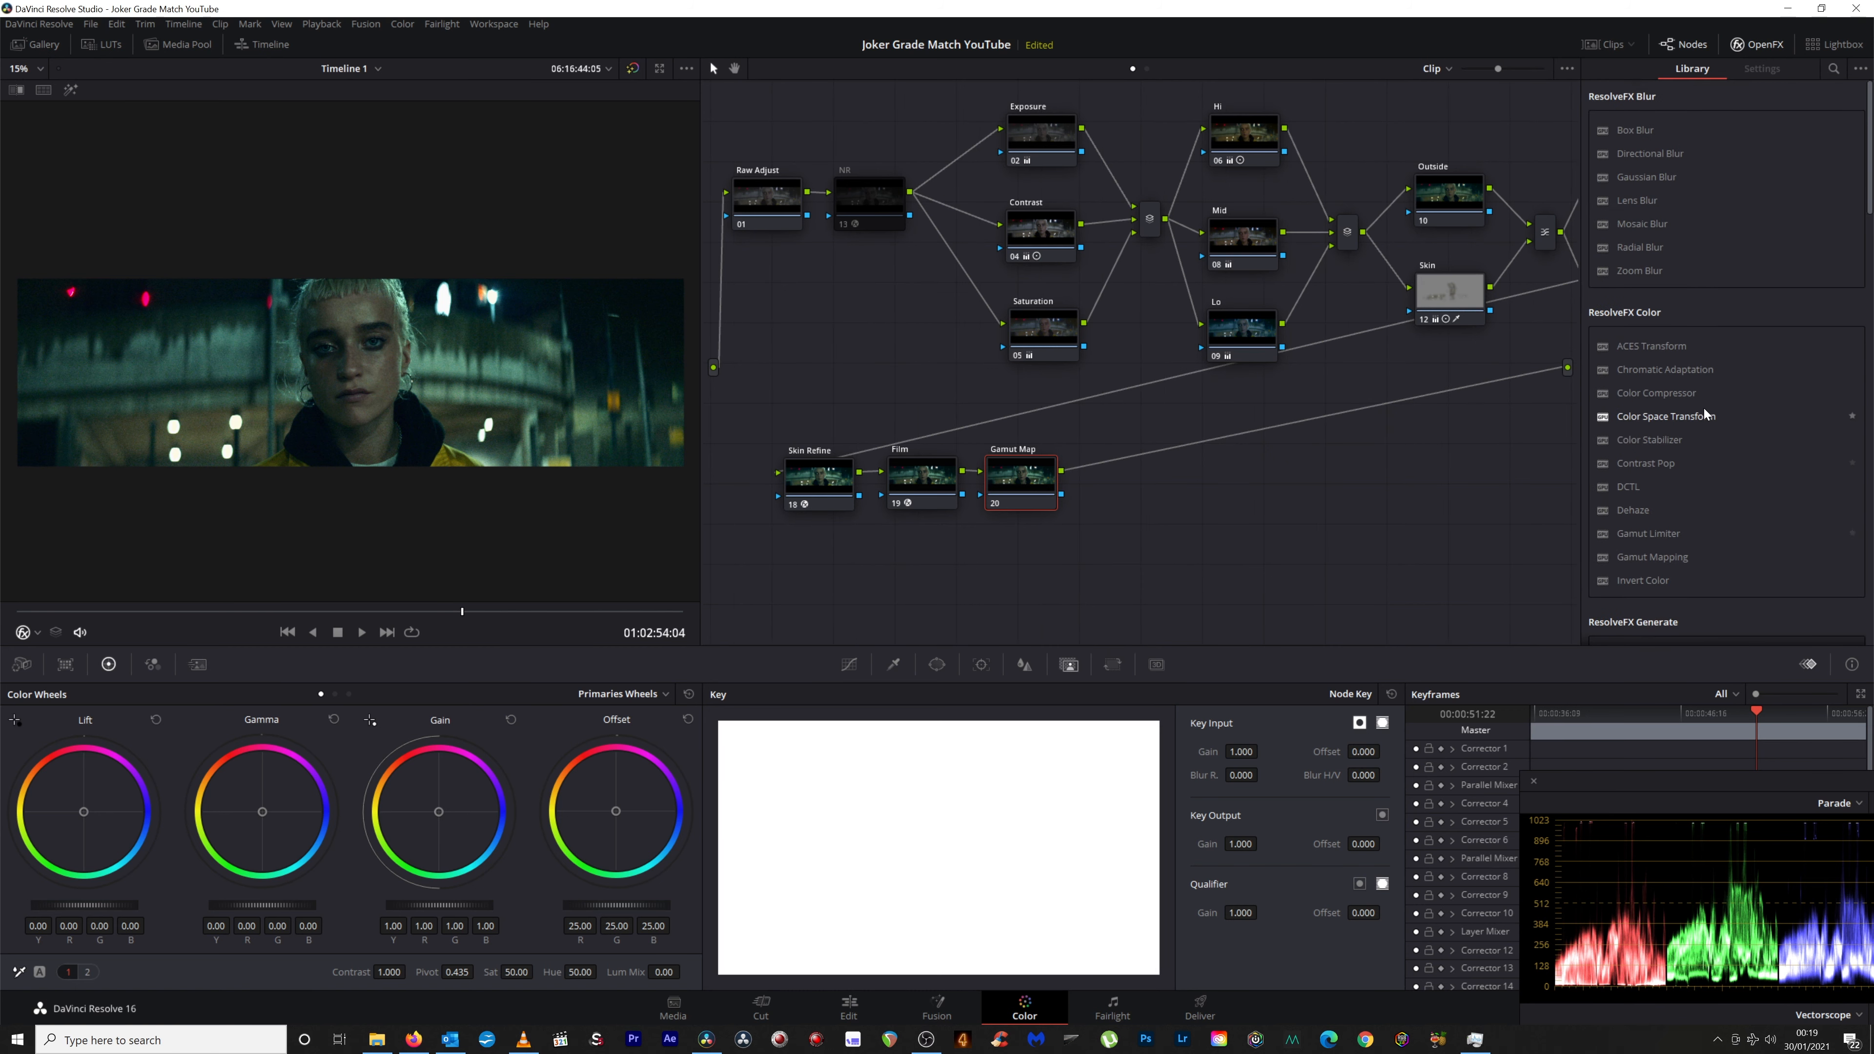
pyautogui.moveTo(1652, 557); pyautogui.dragTo(997, 481)
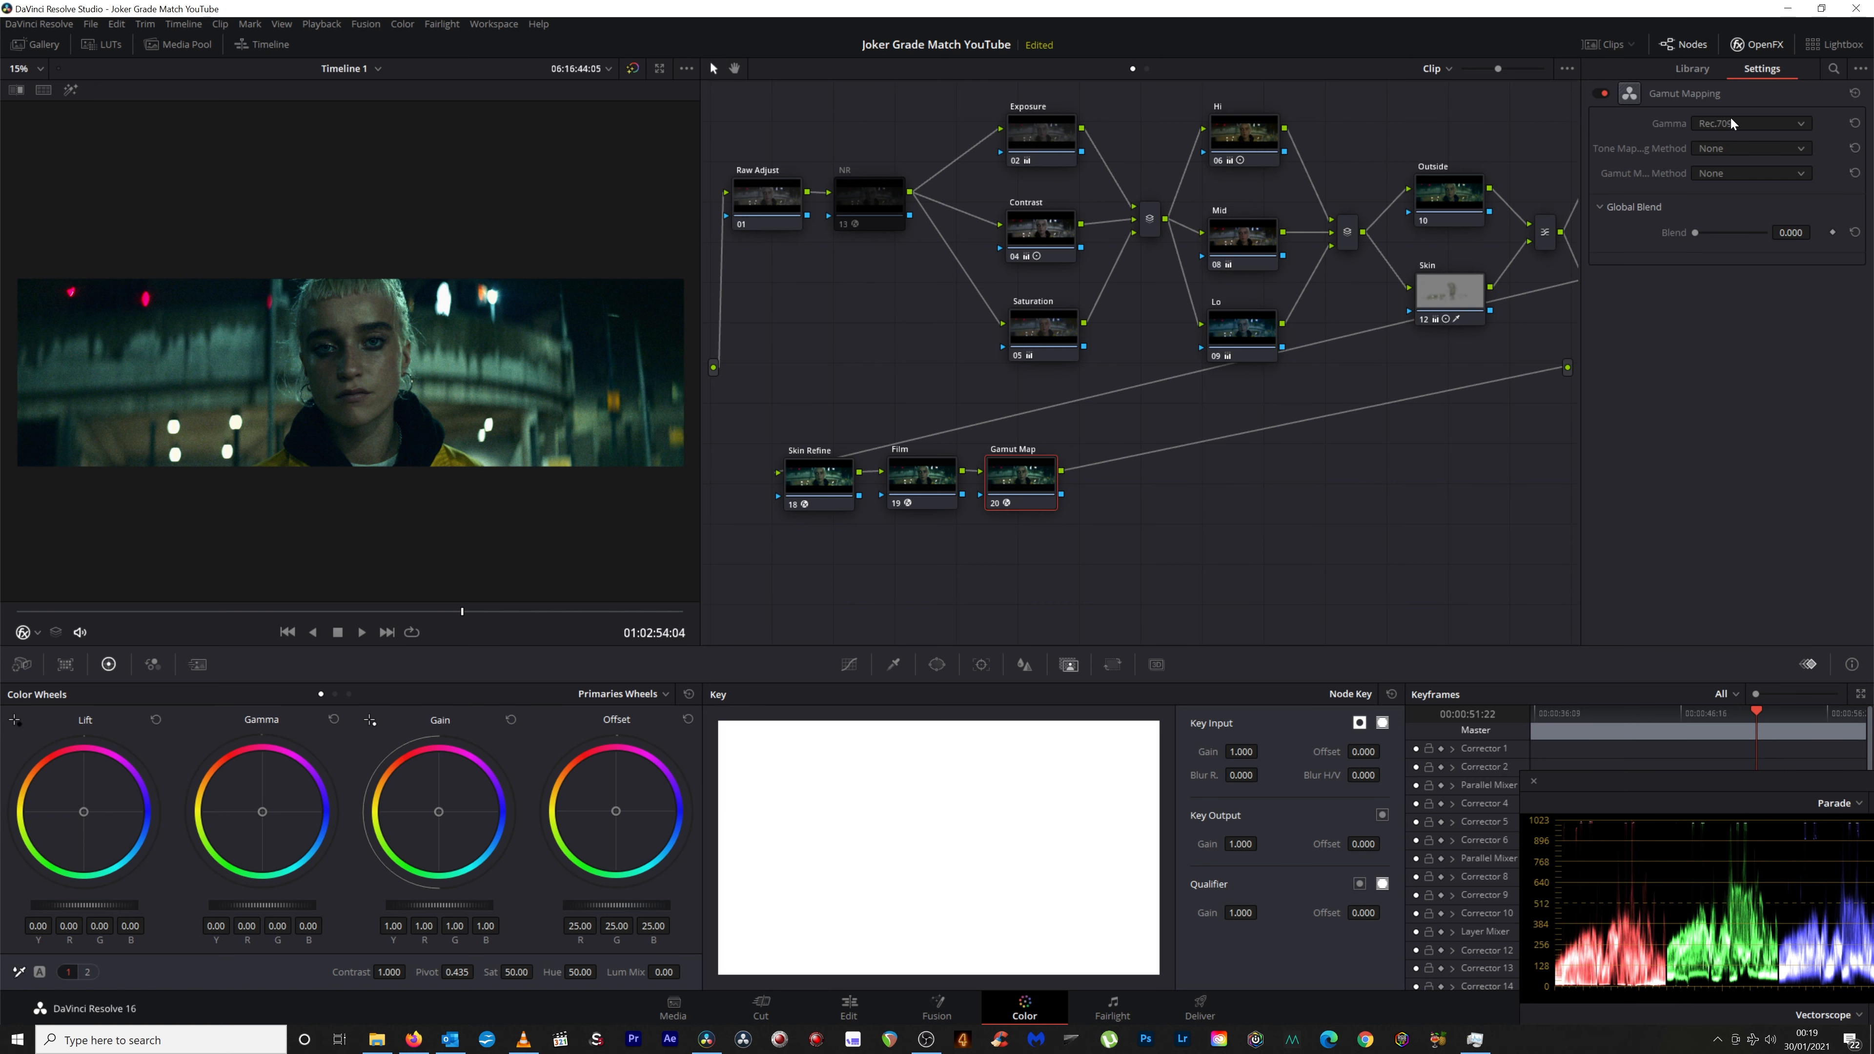
# Set the Tone Mapping Method to Luminance Mapping and the Max. Output Luminance to 58.
pyautogui.click(1766, 148)
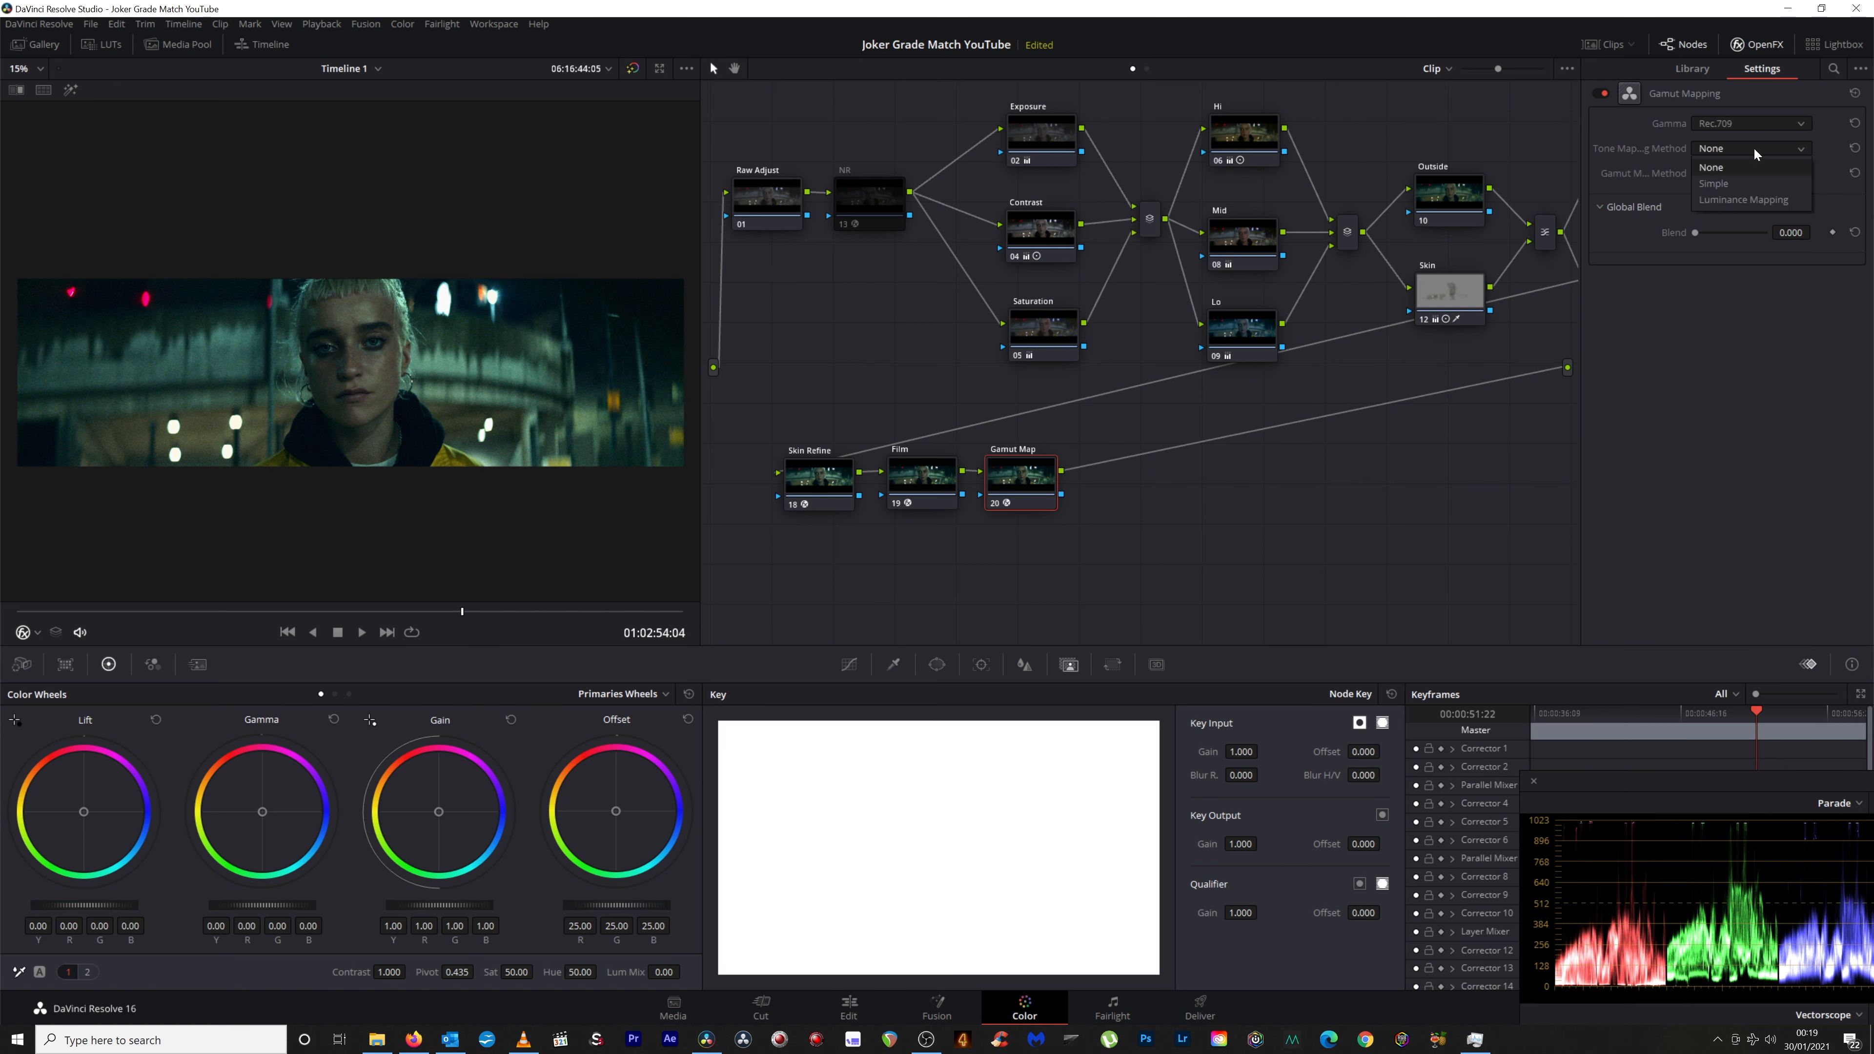
pyautogui.click(1726, 199)
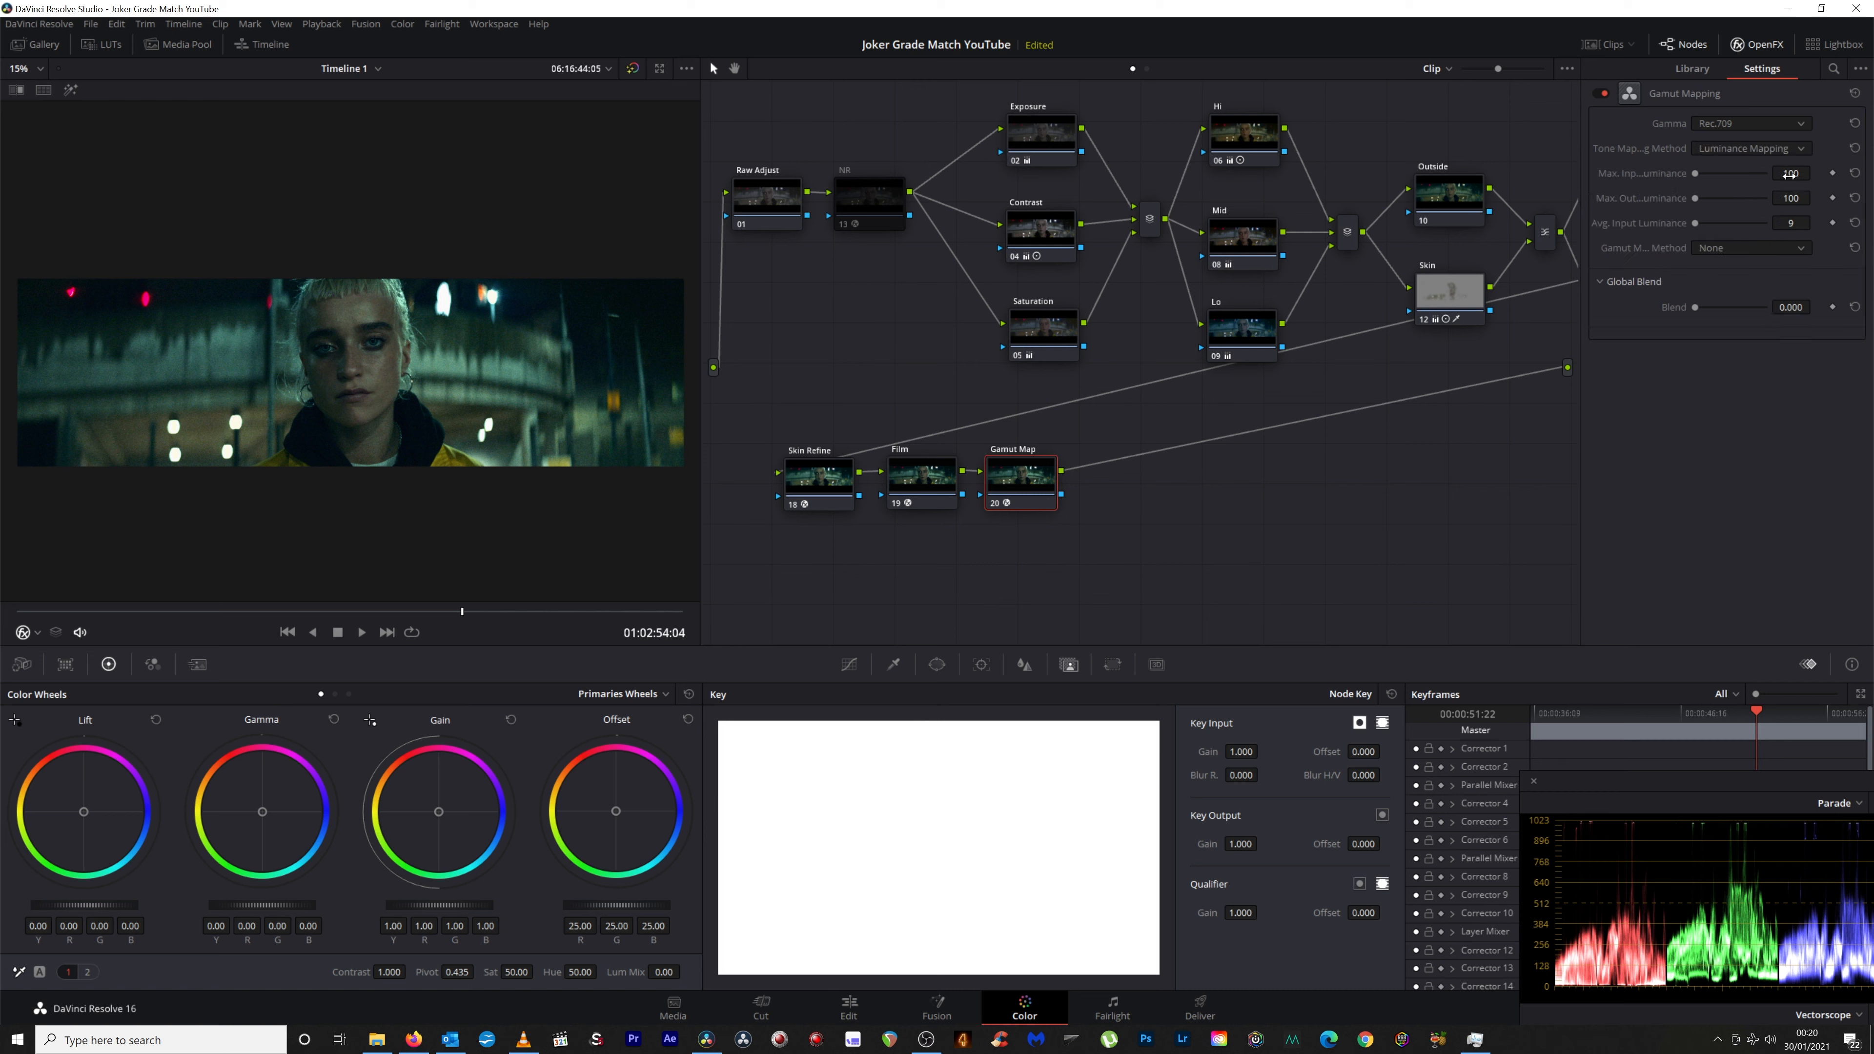
pyautogui.moveTo(1790, 193)
pyautogui.mouseDown()
pyautogui.moveTo(1765, 193)
pyautogui.moveTo(1786, 198)
pyautogui.mouseUp()
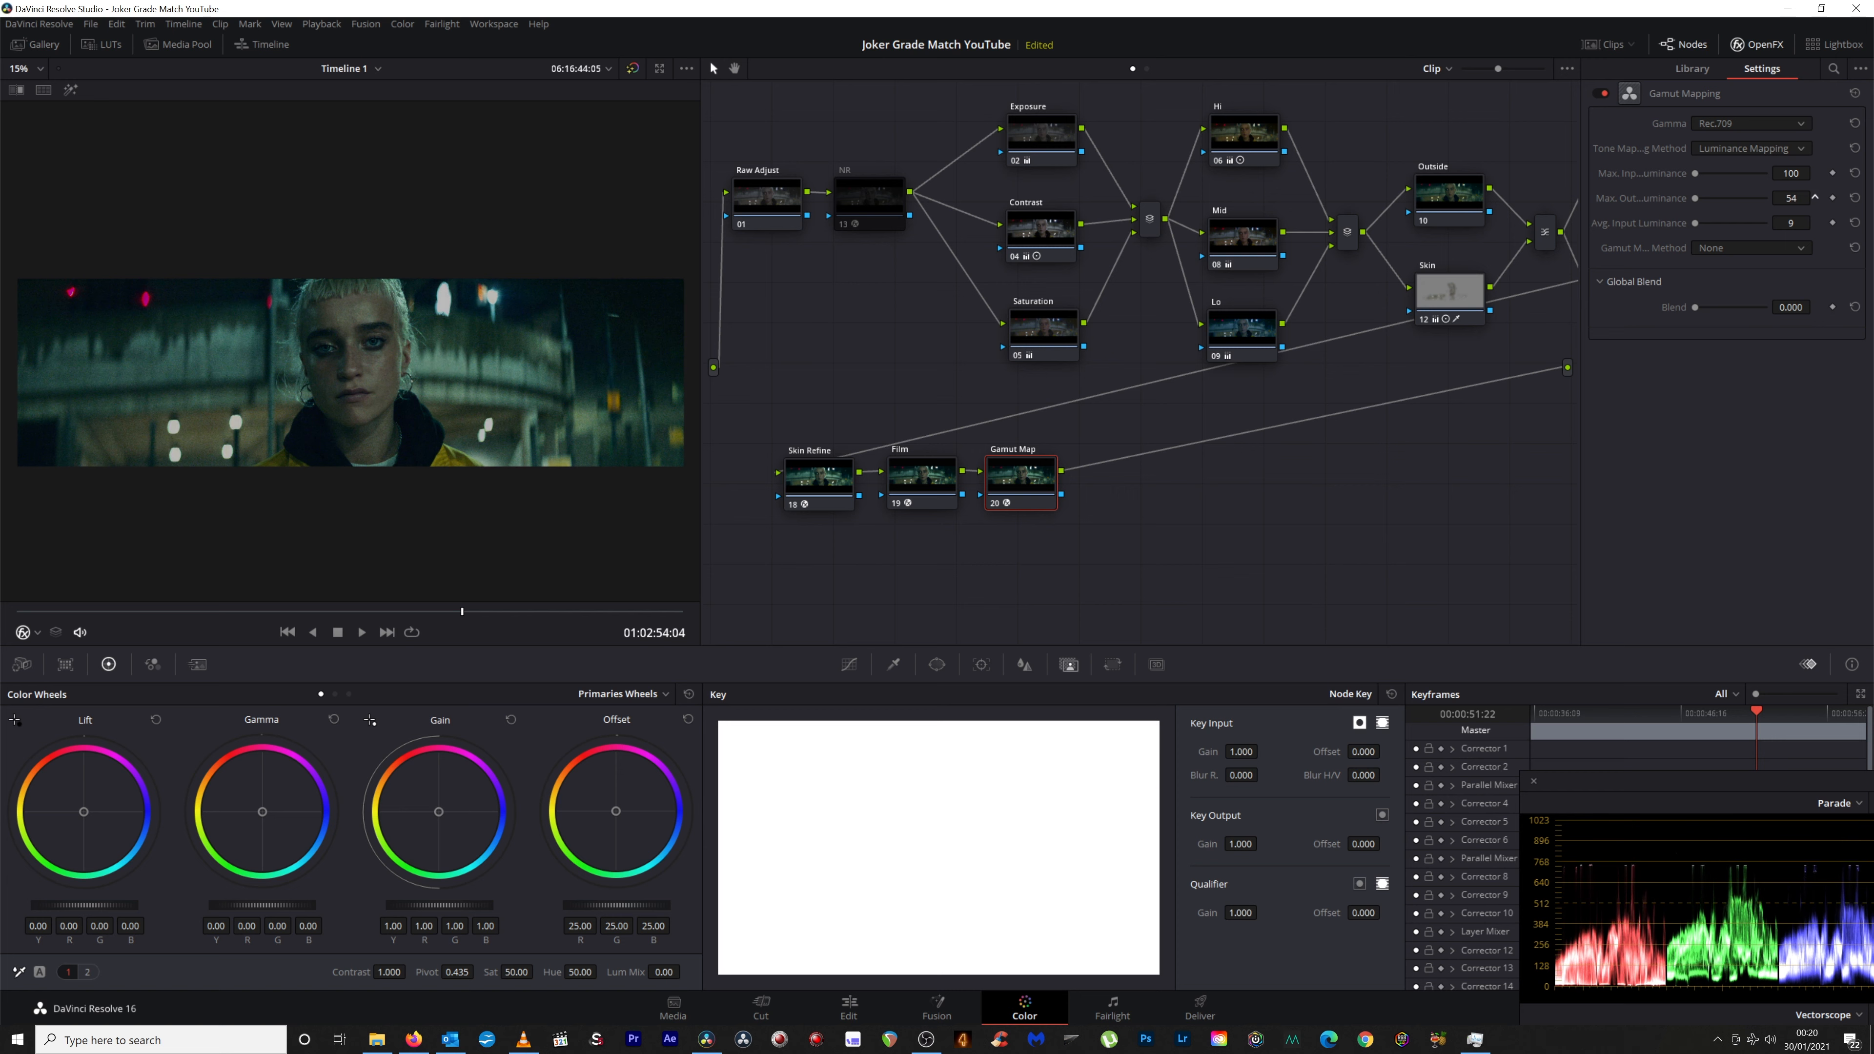
pyautogui.moveTo(1786, 197); pyautogui.dragTo(1795, 197)
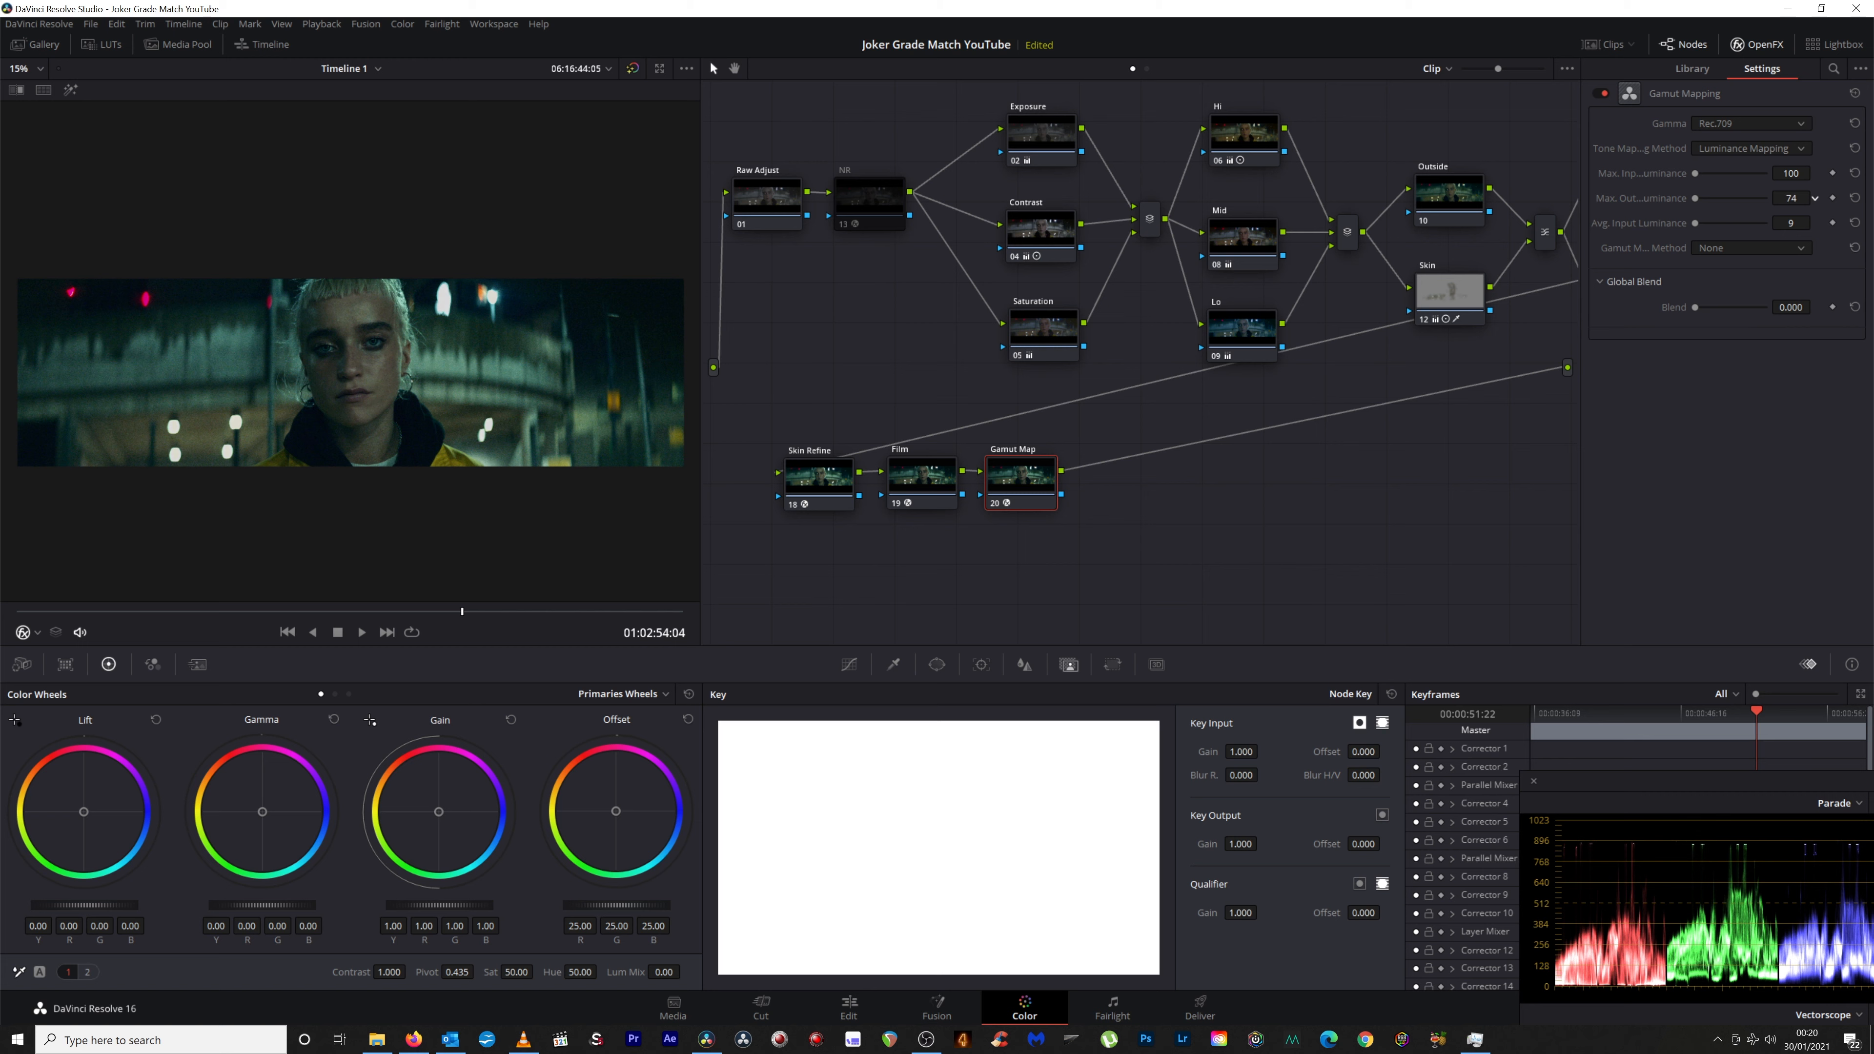
pyautogui.moveTo(1794, 198); pyautogui.dragTo(1788, 197)
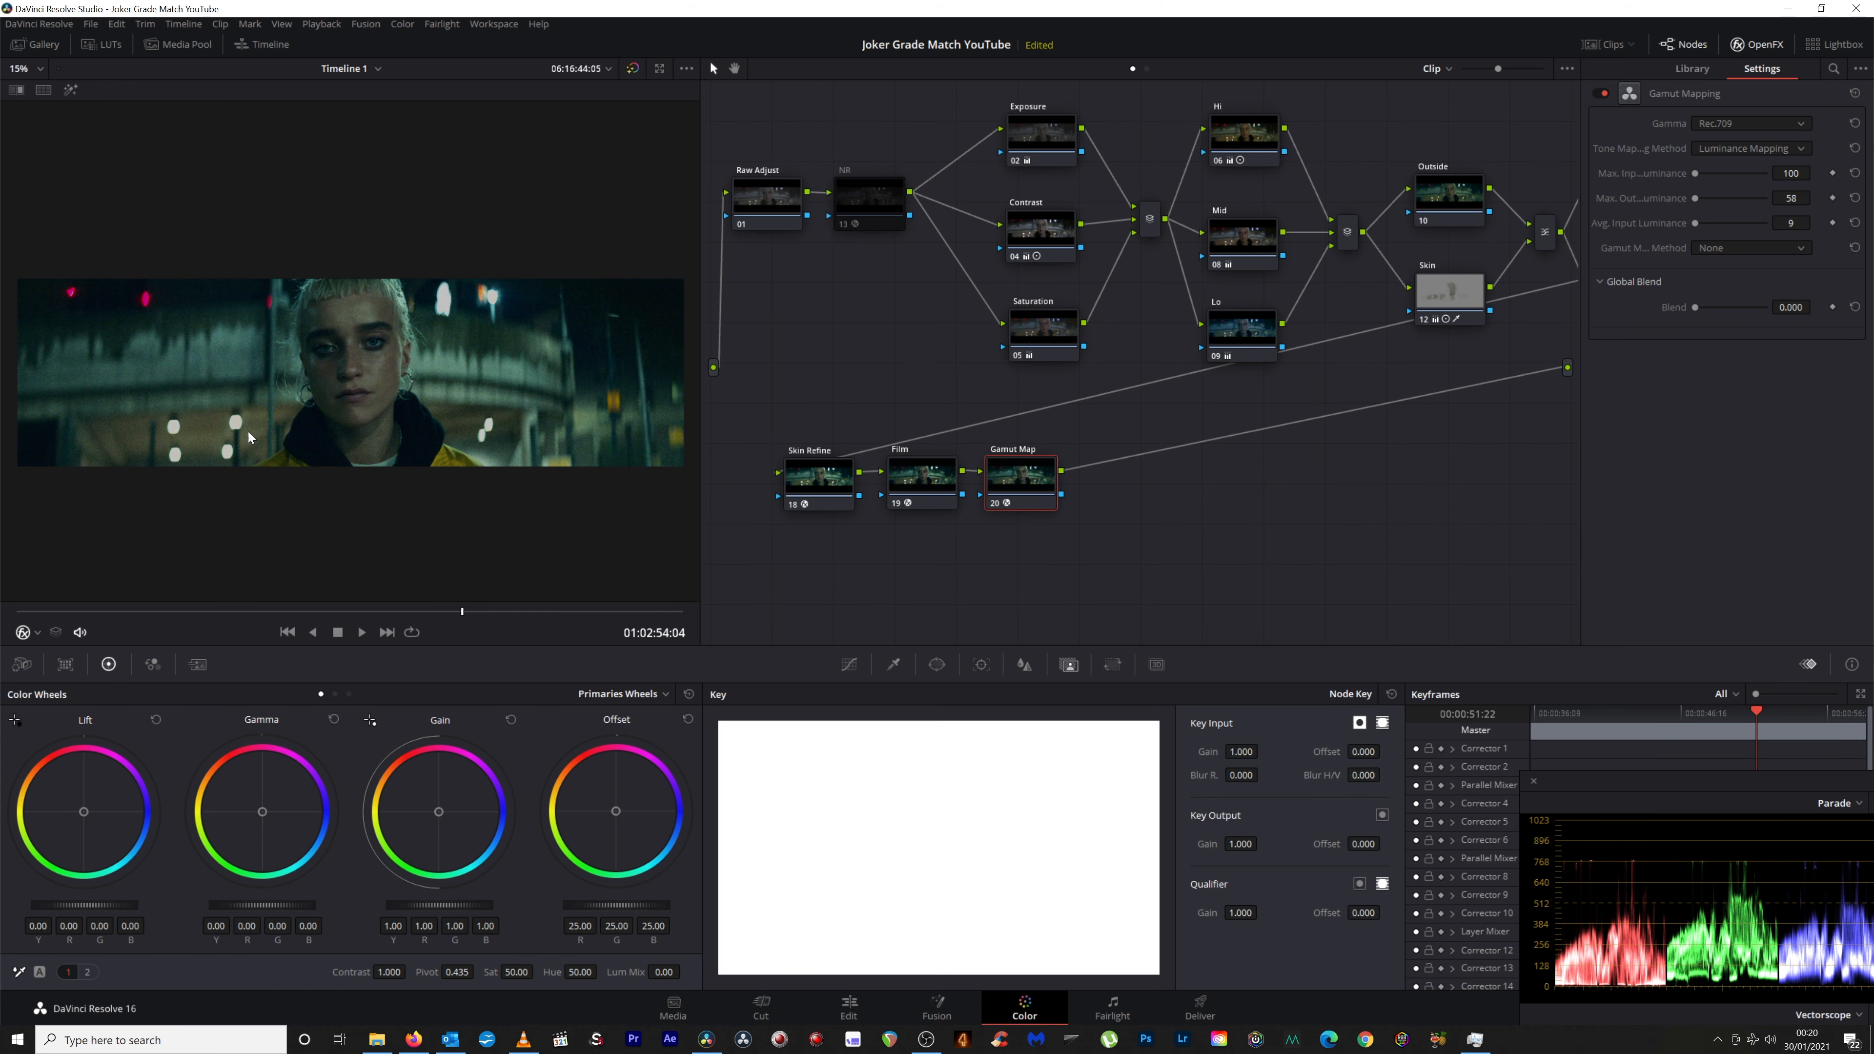
# Examine the bright background lights up close with the Gamut Map node on and off, and return to the whole frame.
pyautogui.scroll(6, 247, 432)
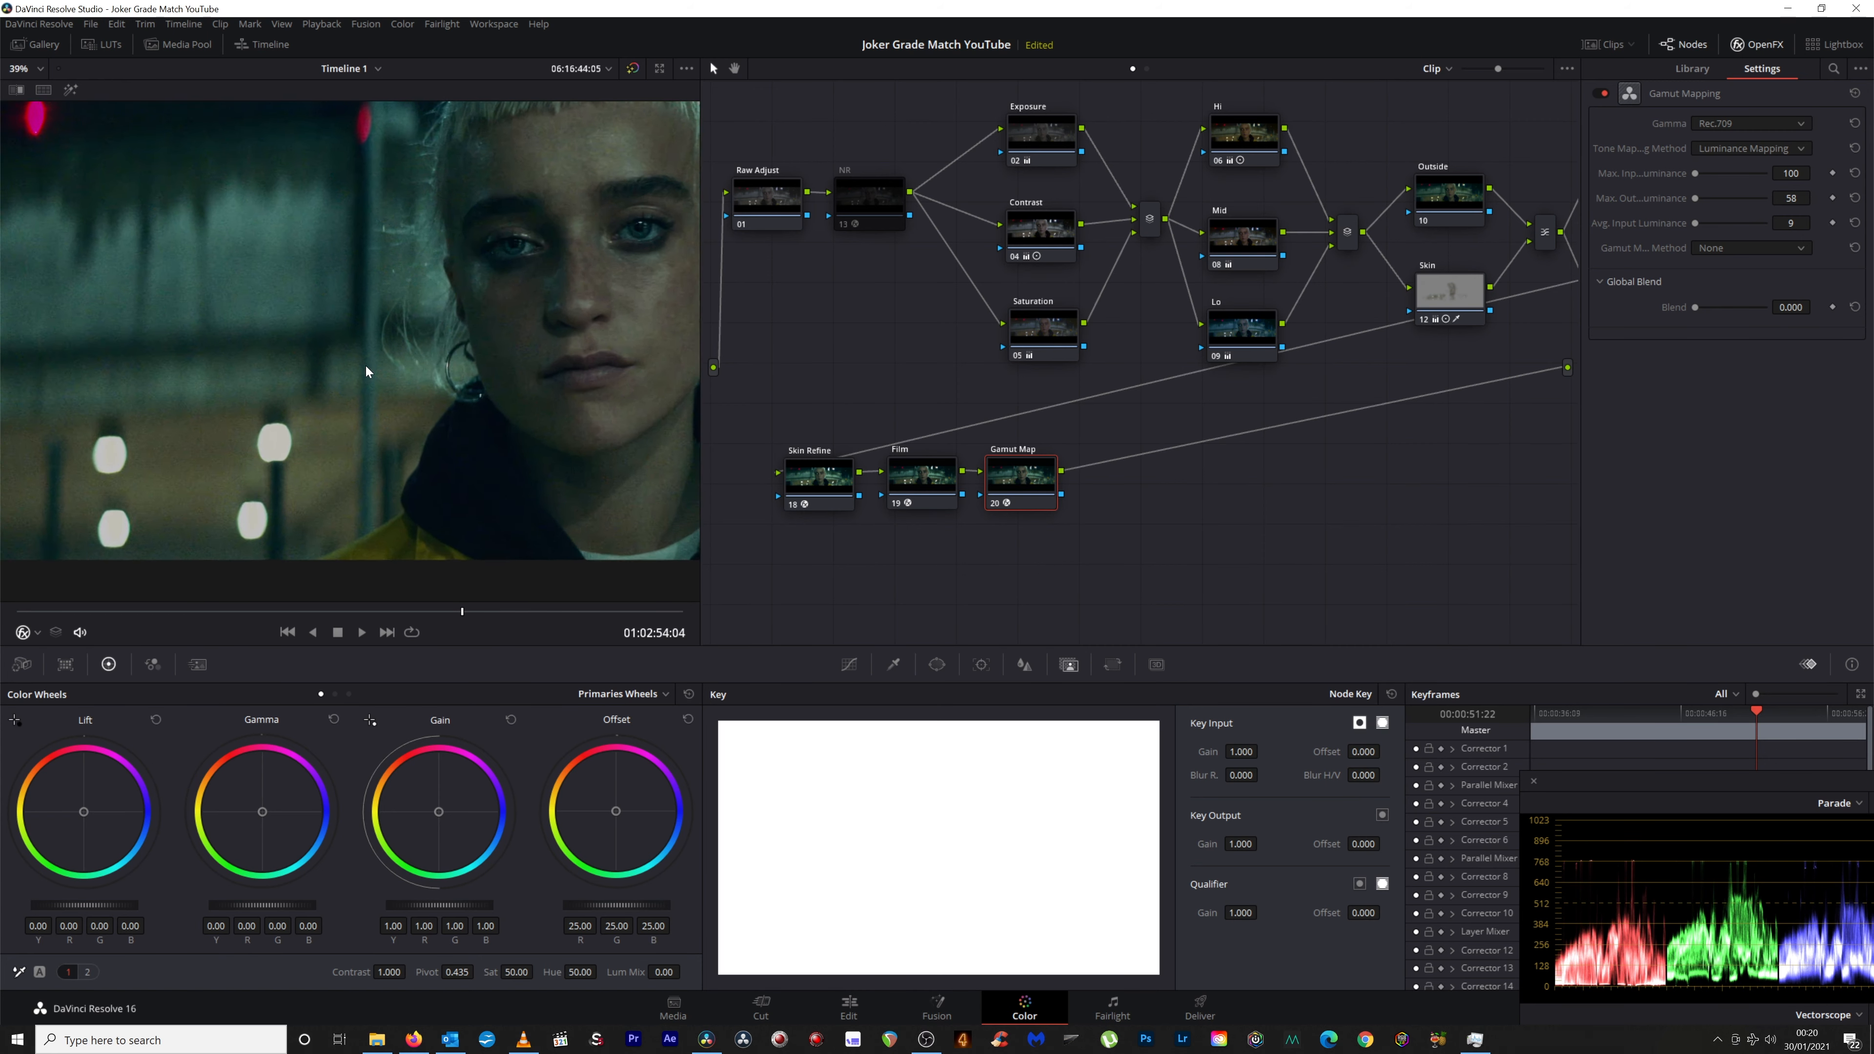
pyautogui.scroll(5, 365, 366)
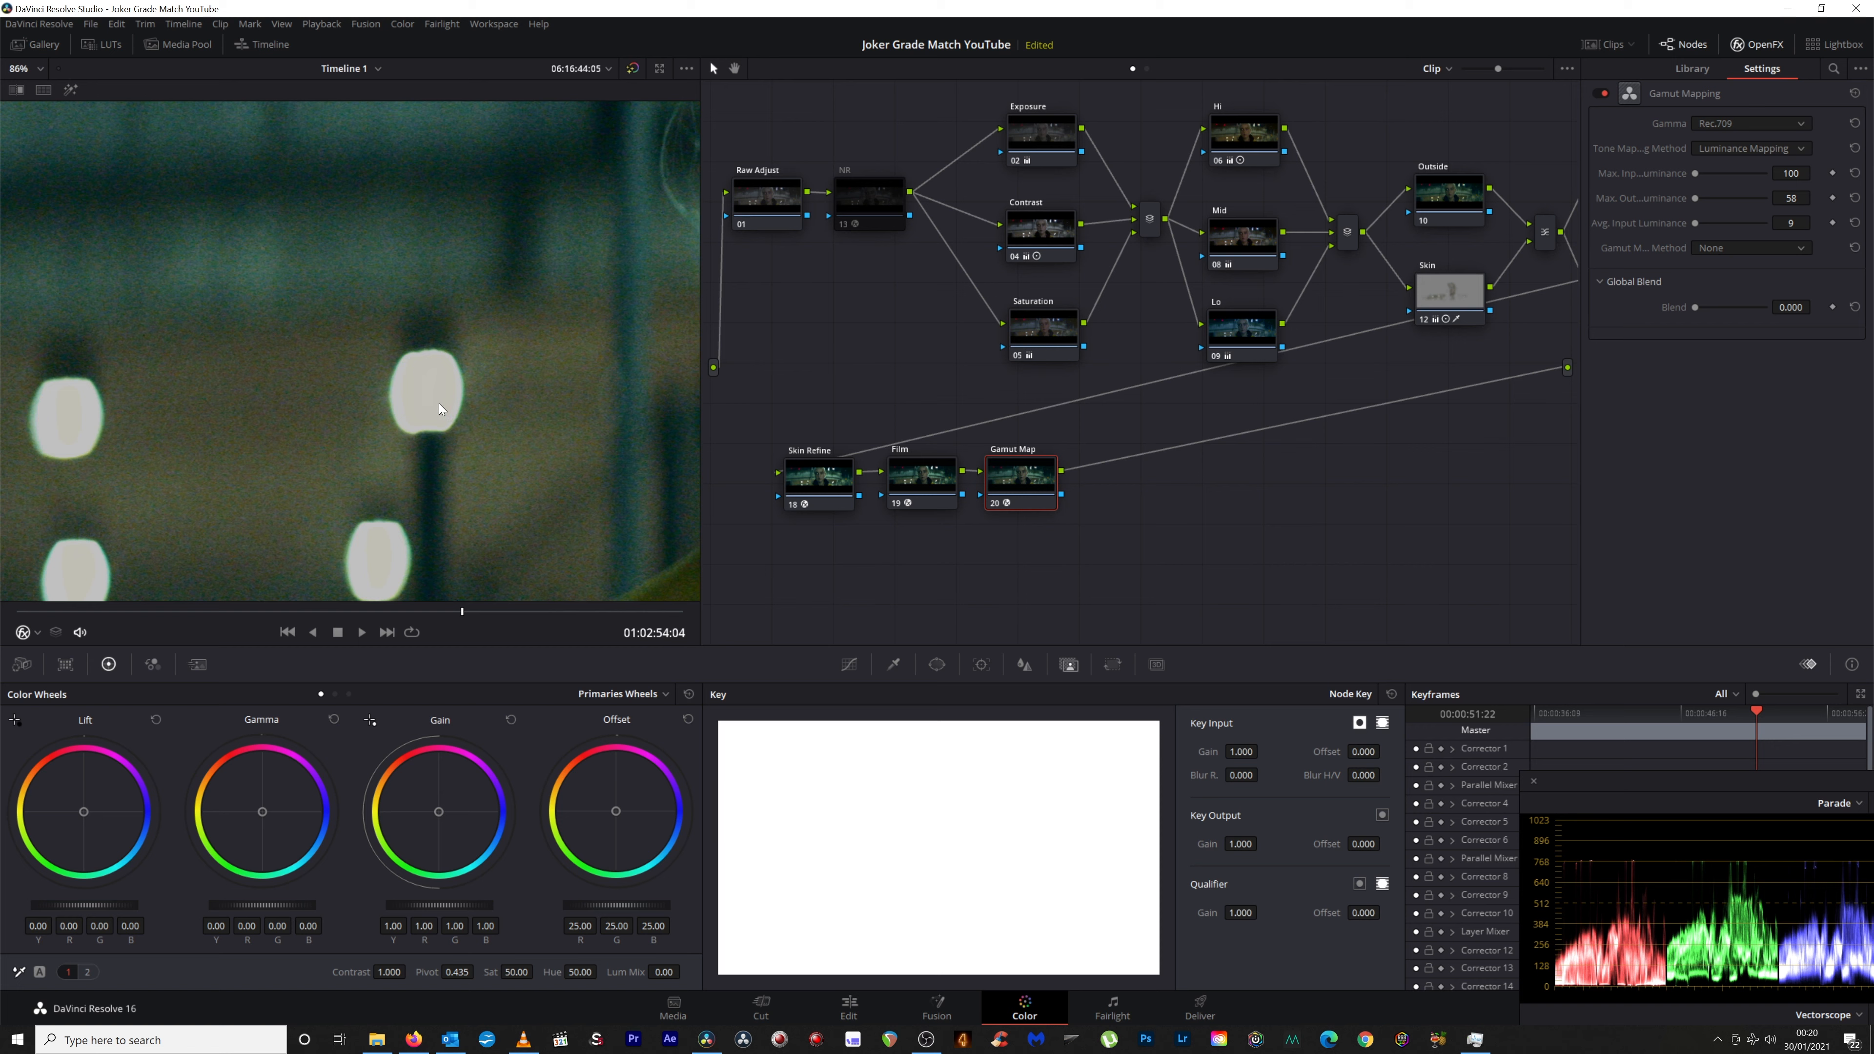
pyautogui.click(994, 502)
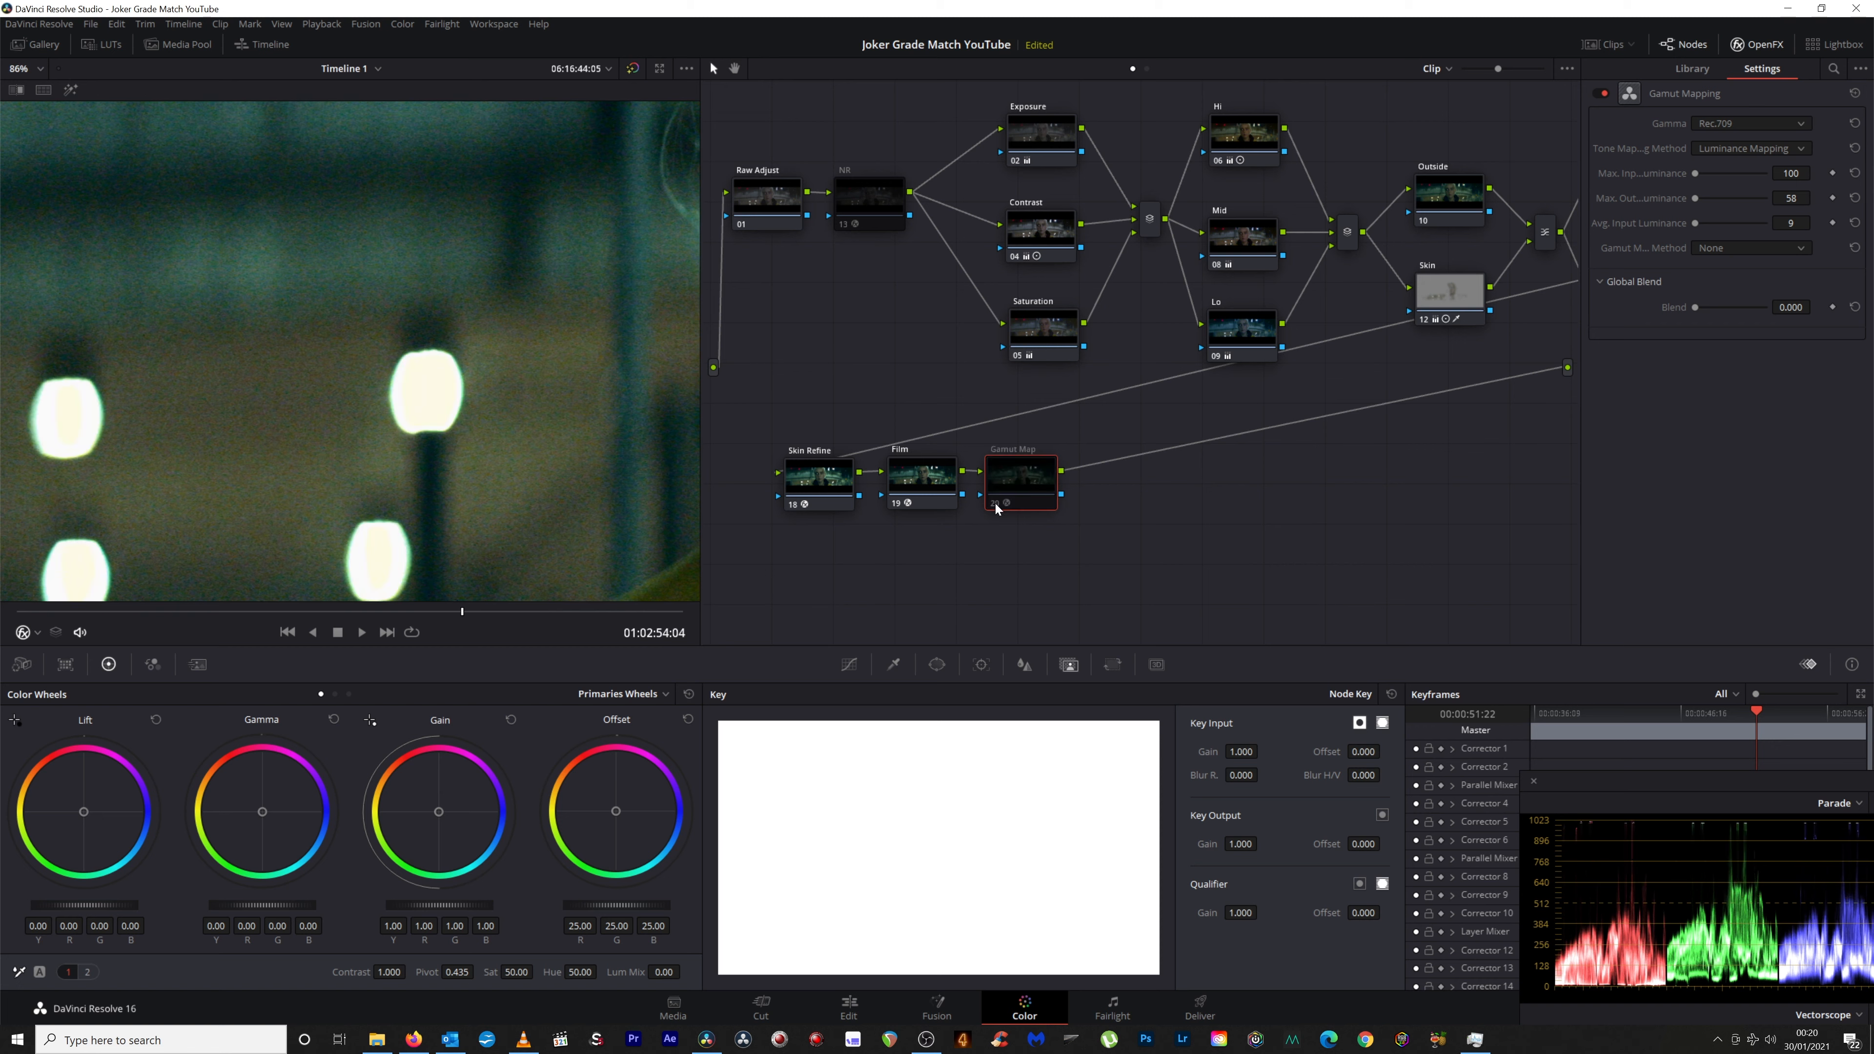
pyautogui.click(993, 502)
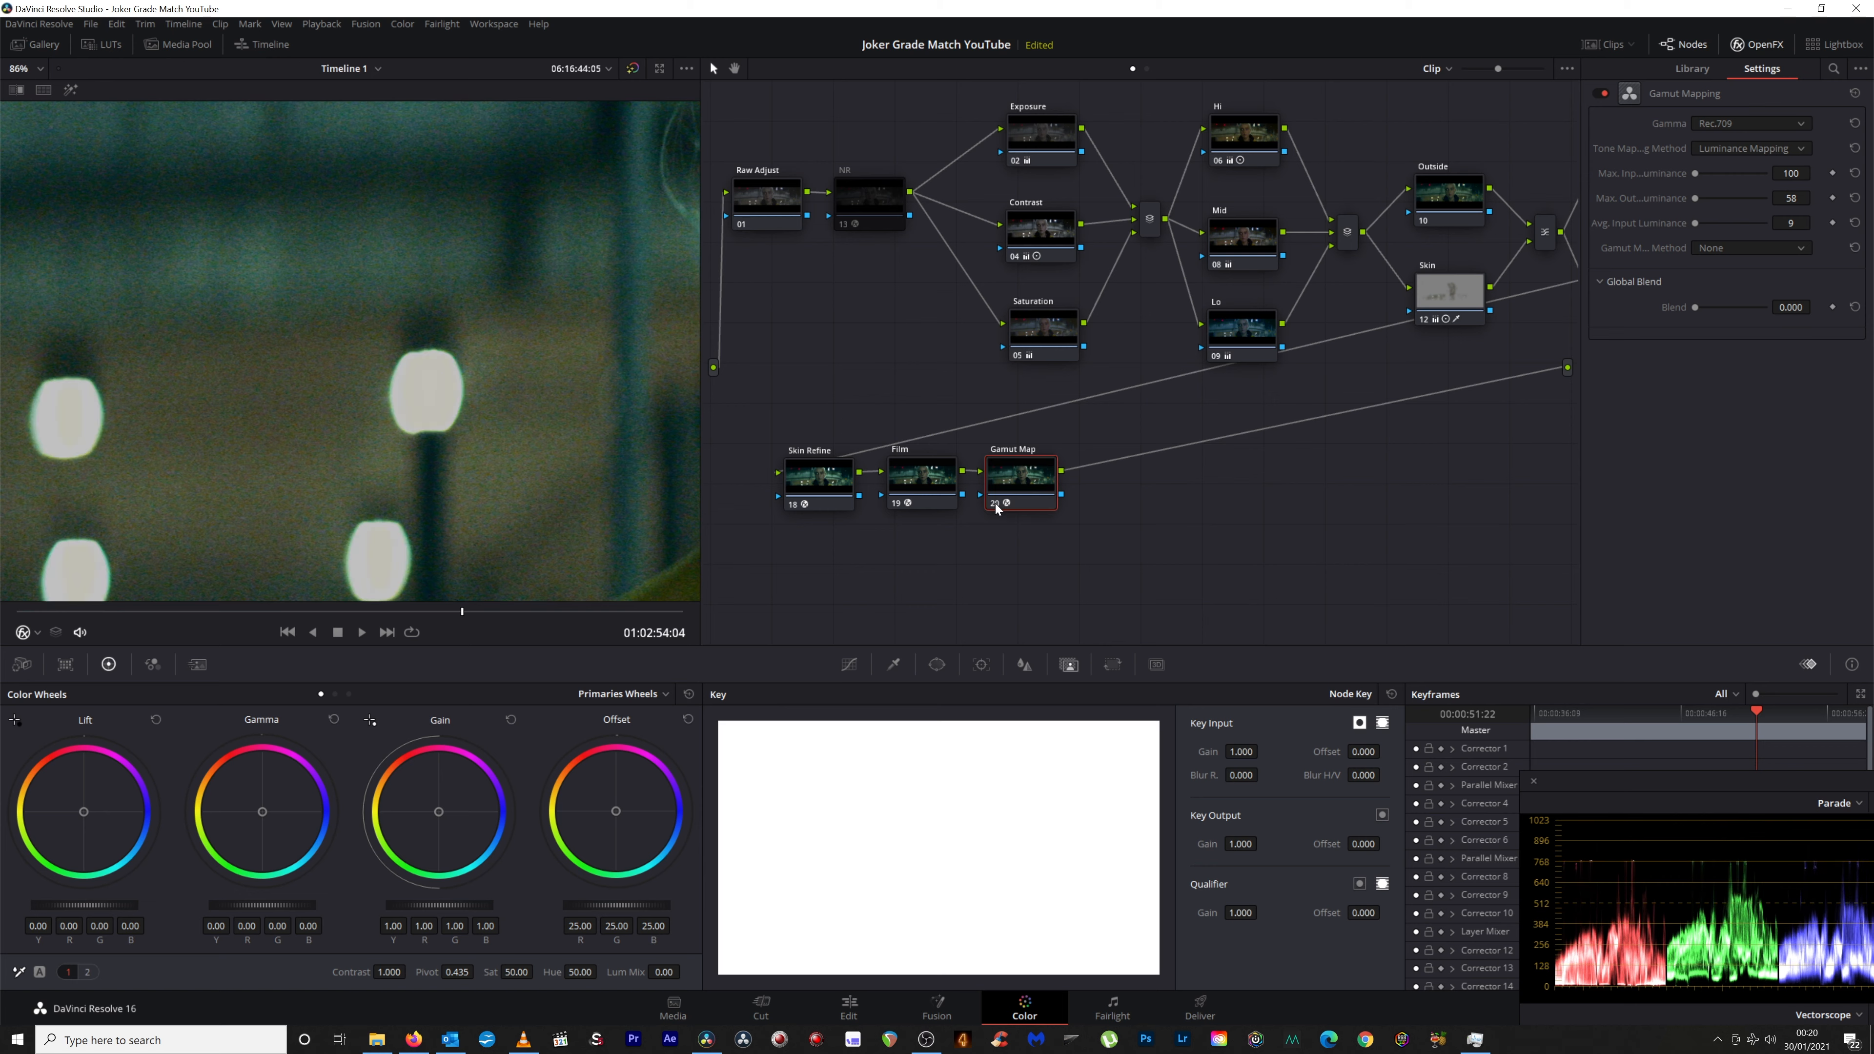
pyautogui.scroll(-6, 420, 372)
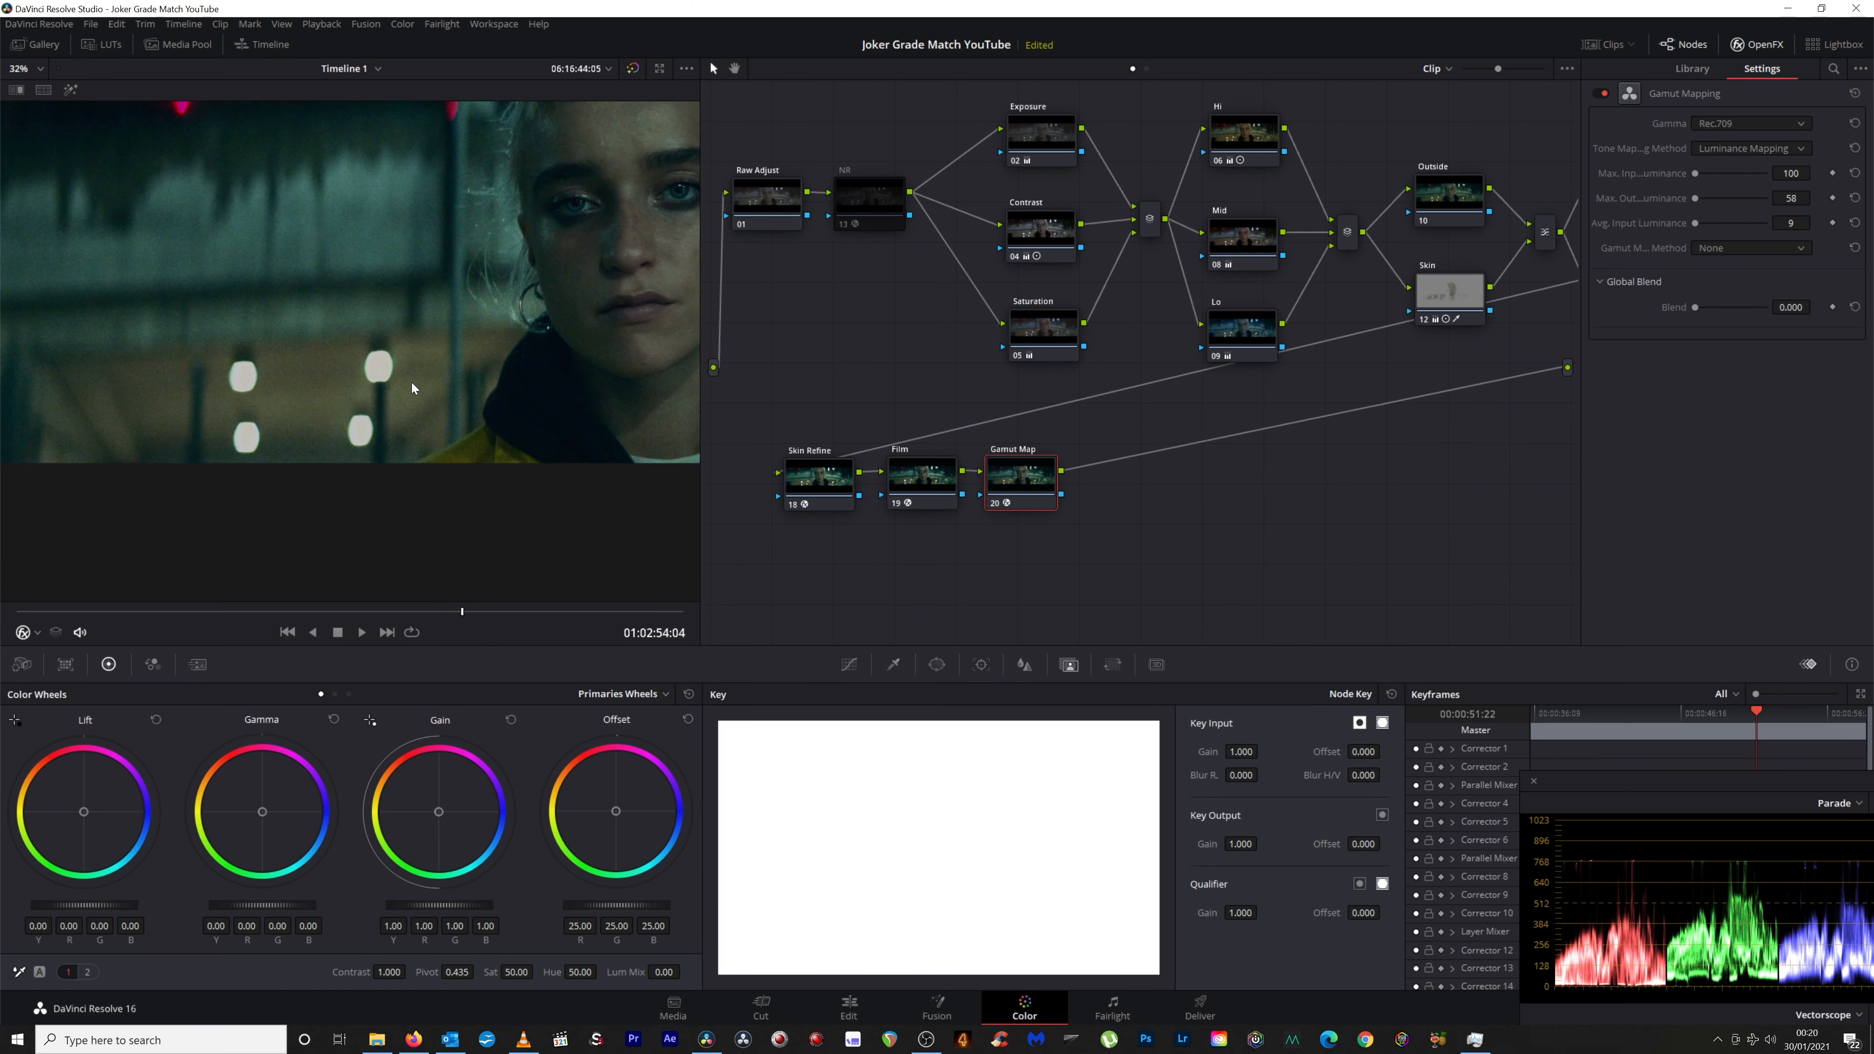
pyautogui.moveTo(465, 336); pyautogui.dragTo(344, 400)
pyautogui.scroll(-2, 413, 382)
pyautogui.scroll(1, 342, 400)
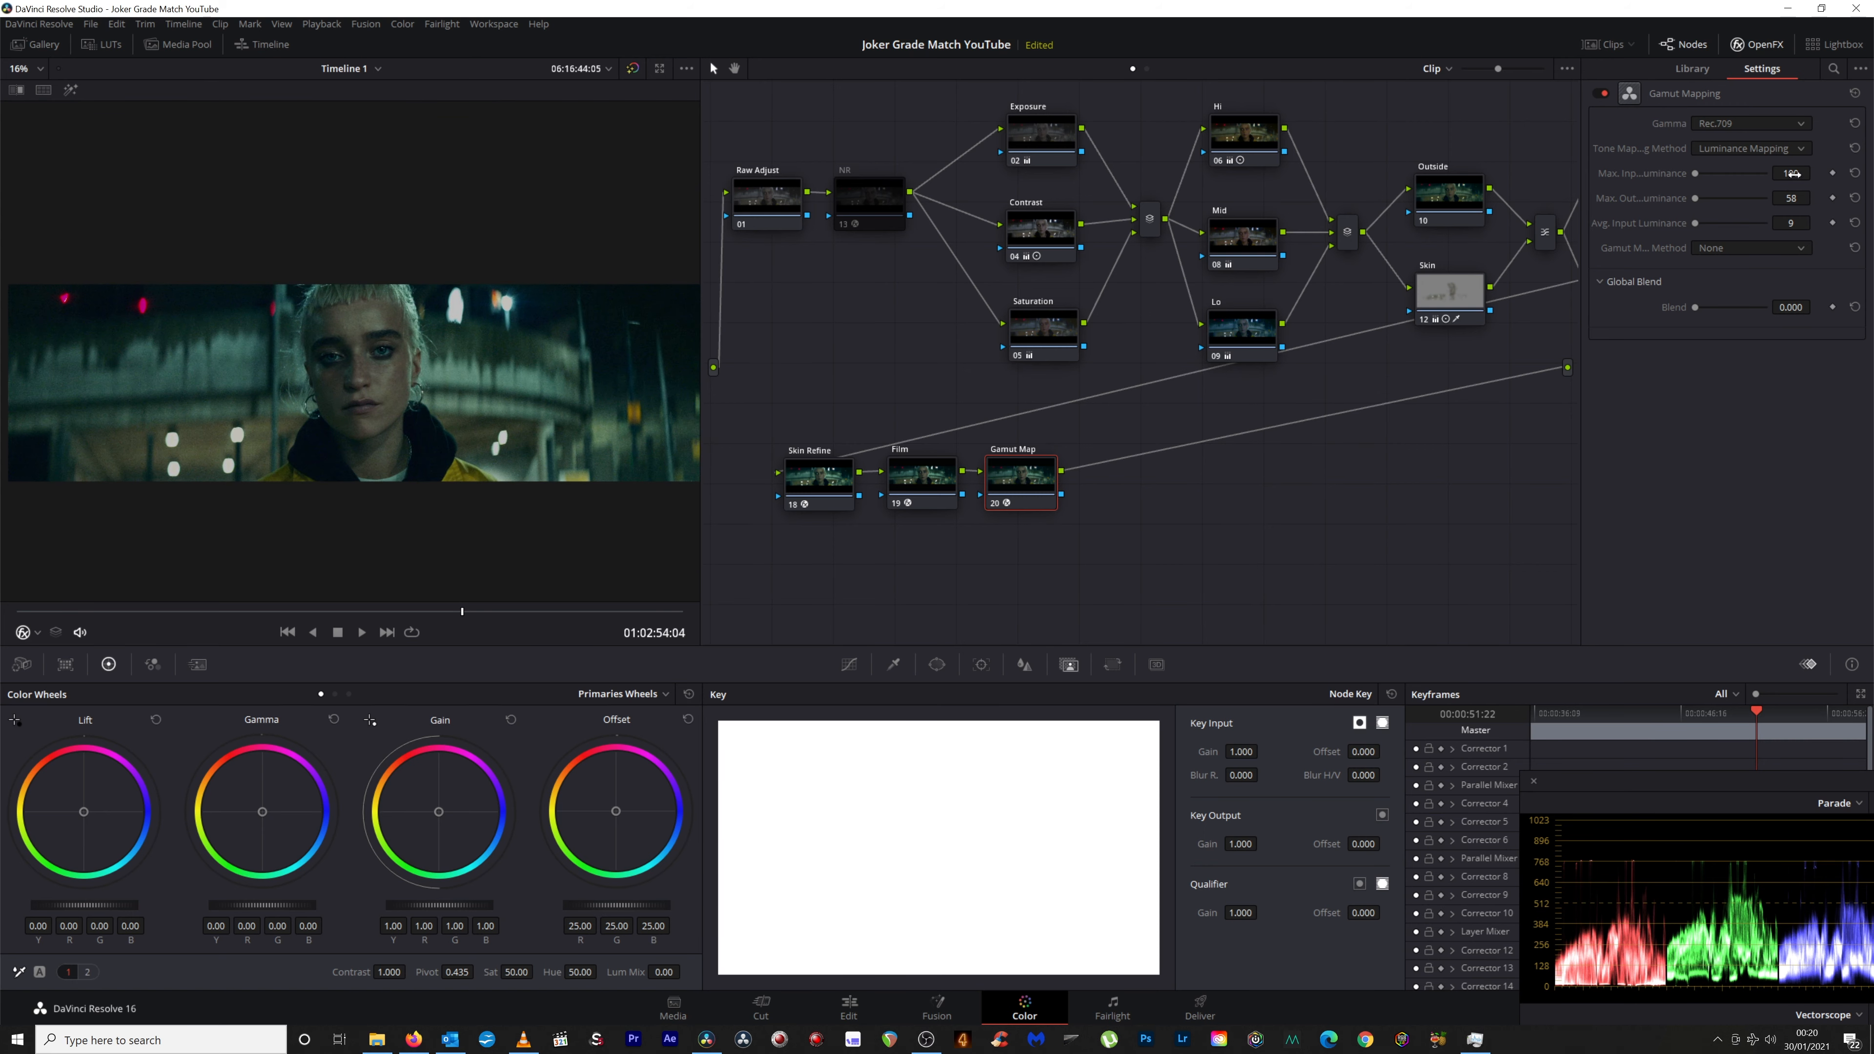
# Set Gamut Mapping's Max. Input Luminance to 203 and Avg. Input Luminance to 0.
pyautogui.moveTo(1790, 174)
pyautogui.mouseDown()
pyautogui.moveTo(1752, 173)
pyautogui.moveTo(1815, 172)
pyautogui.mouseUp()
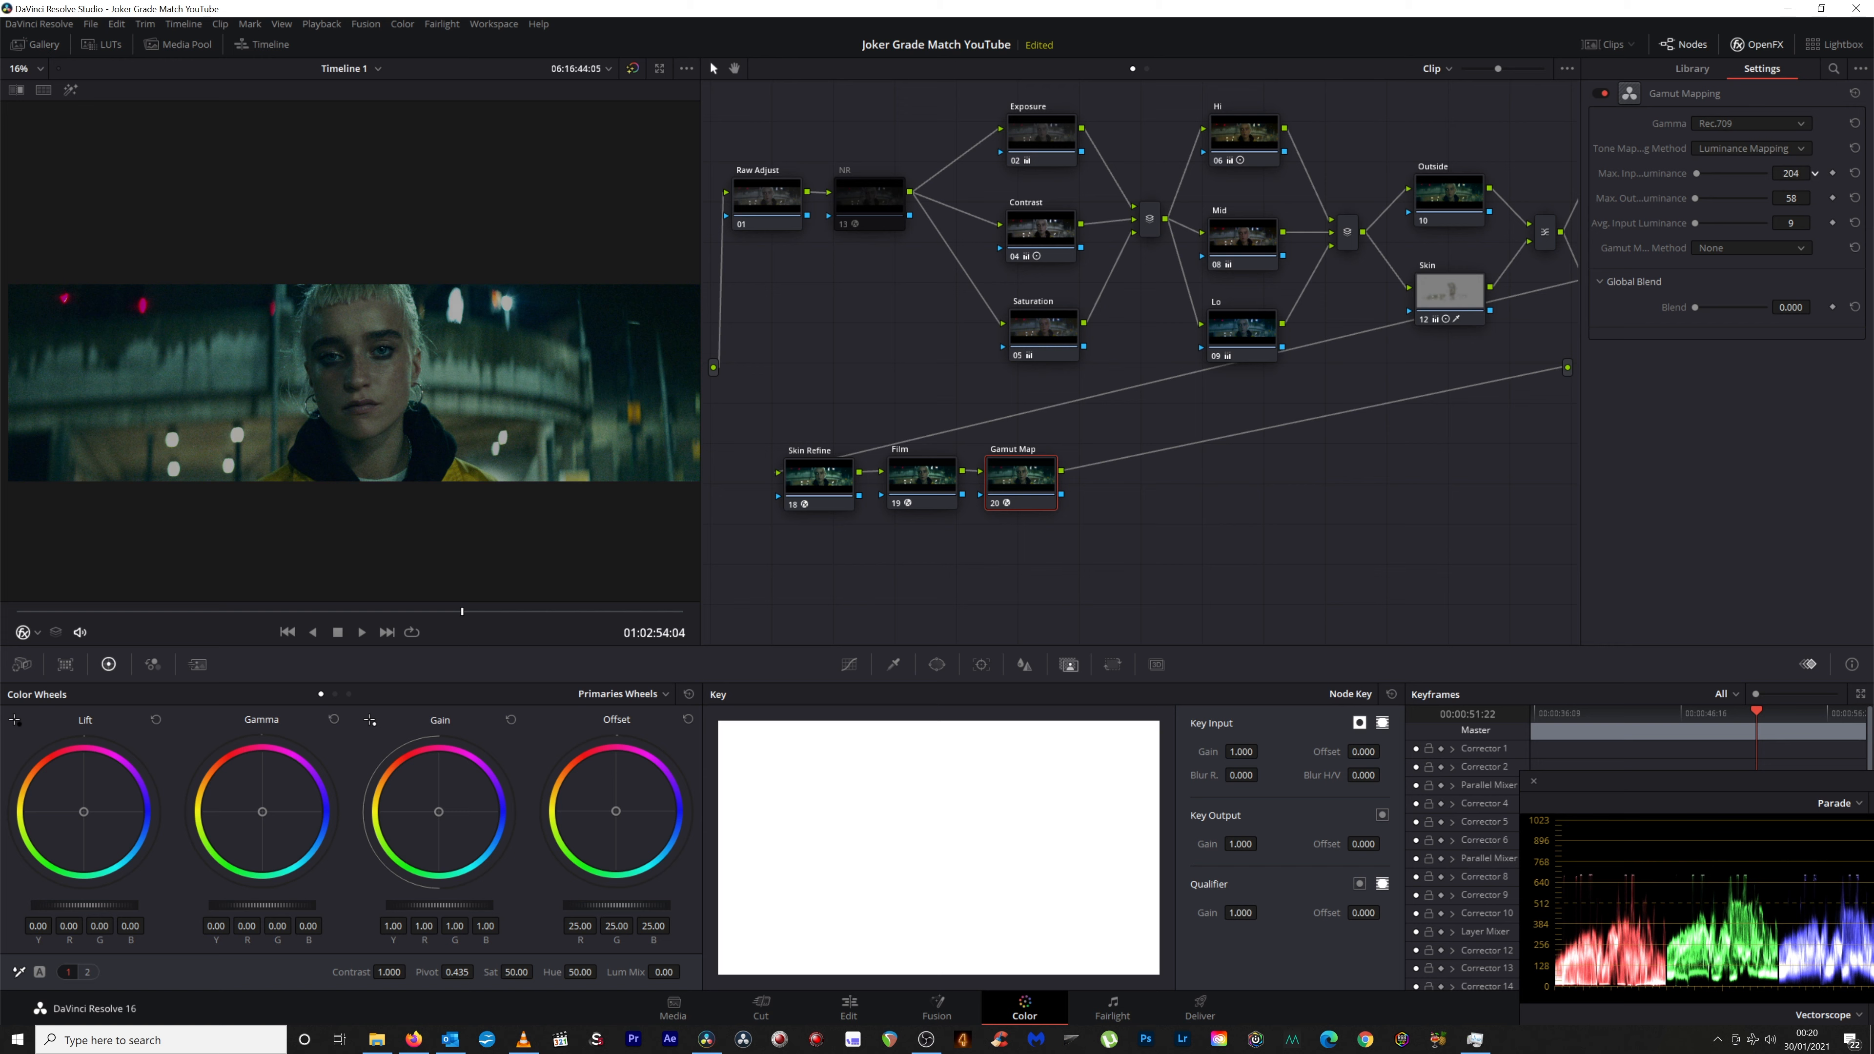
pyautogui.moveTo(1795, 214); pyautogui.dragTo(1814, 222)
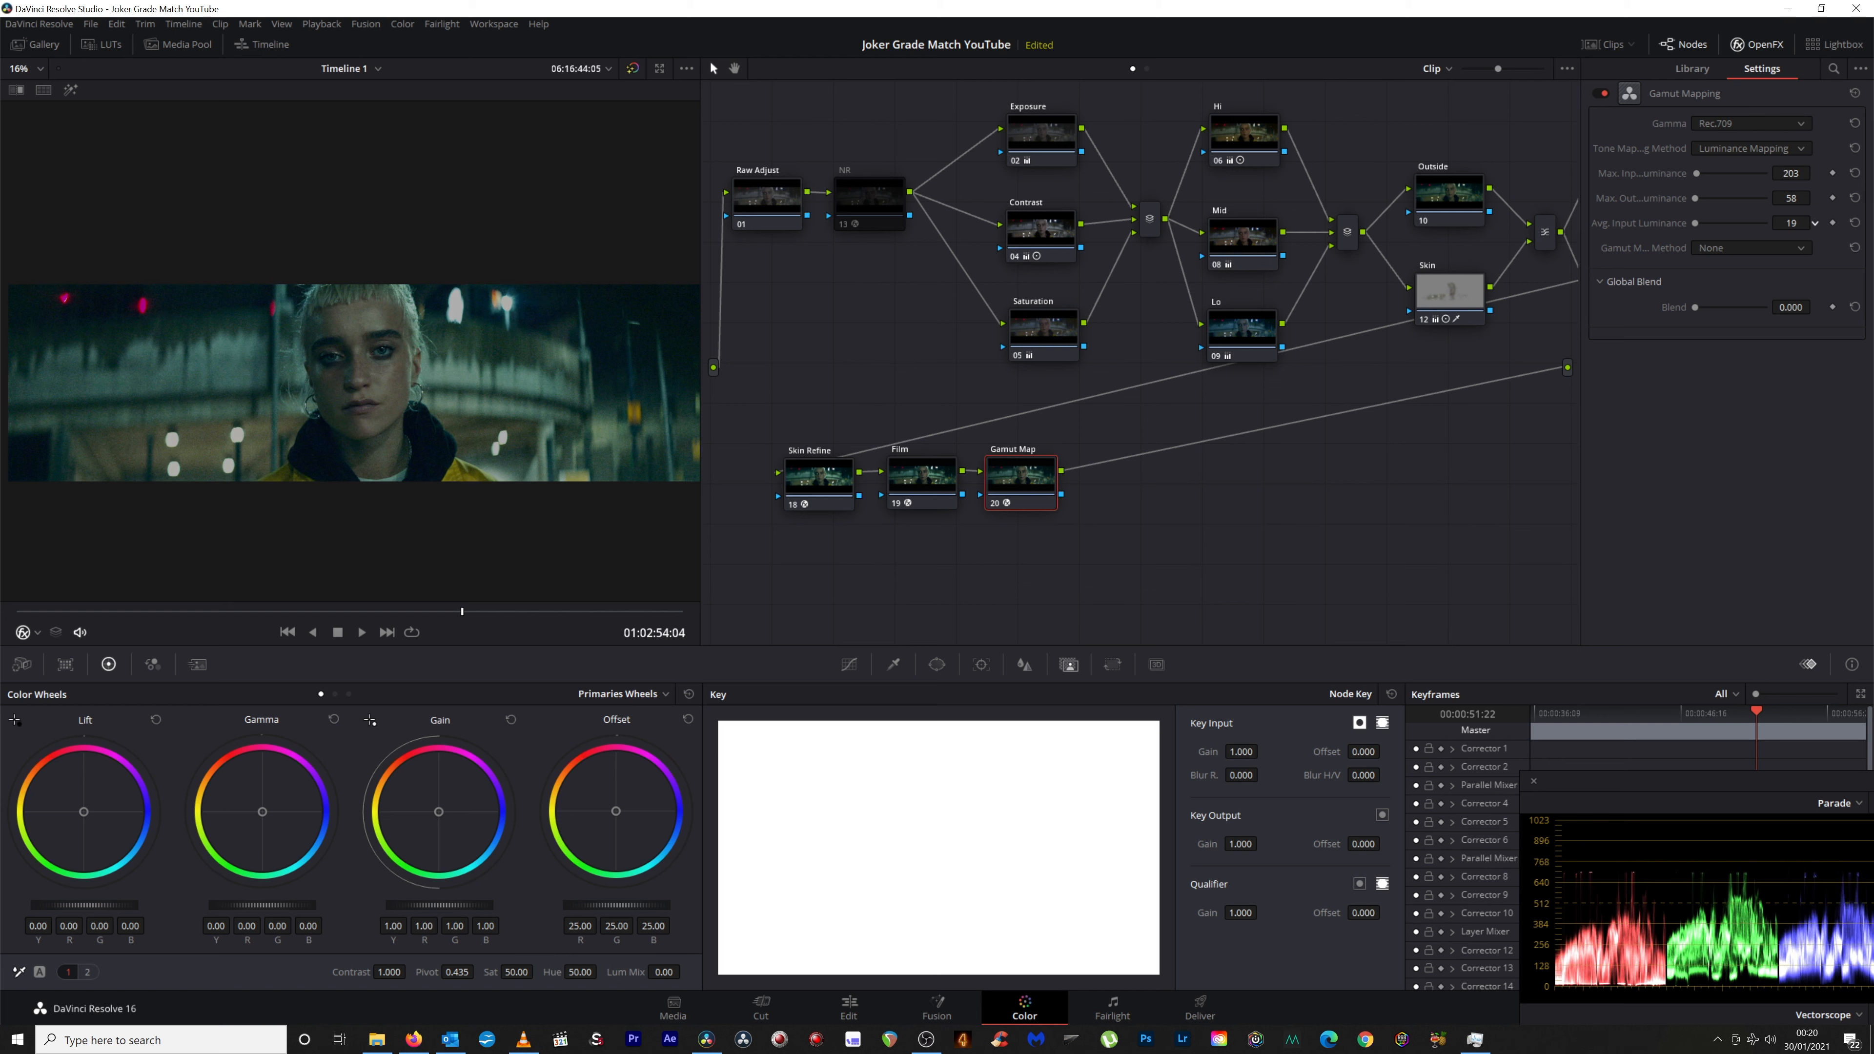
pyautogui.moveTo(1814, 223); pyautogui.dragTo(1814, 222)
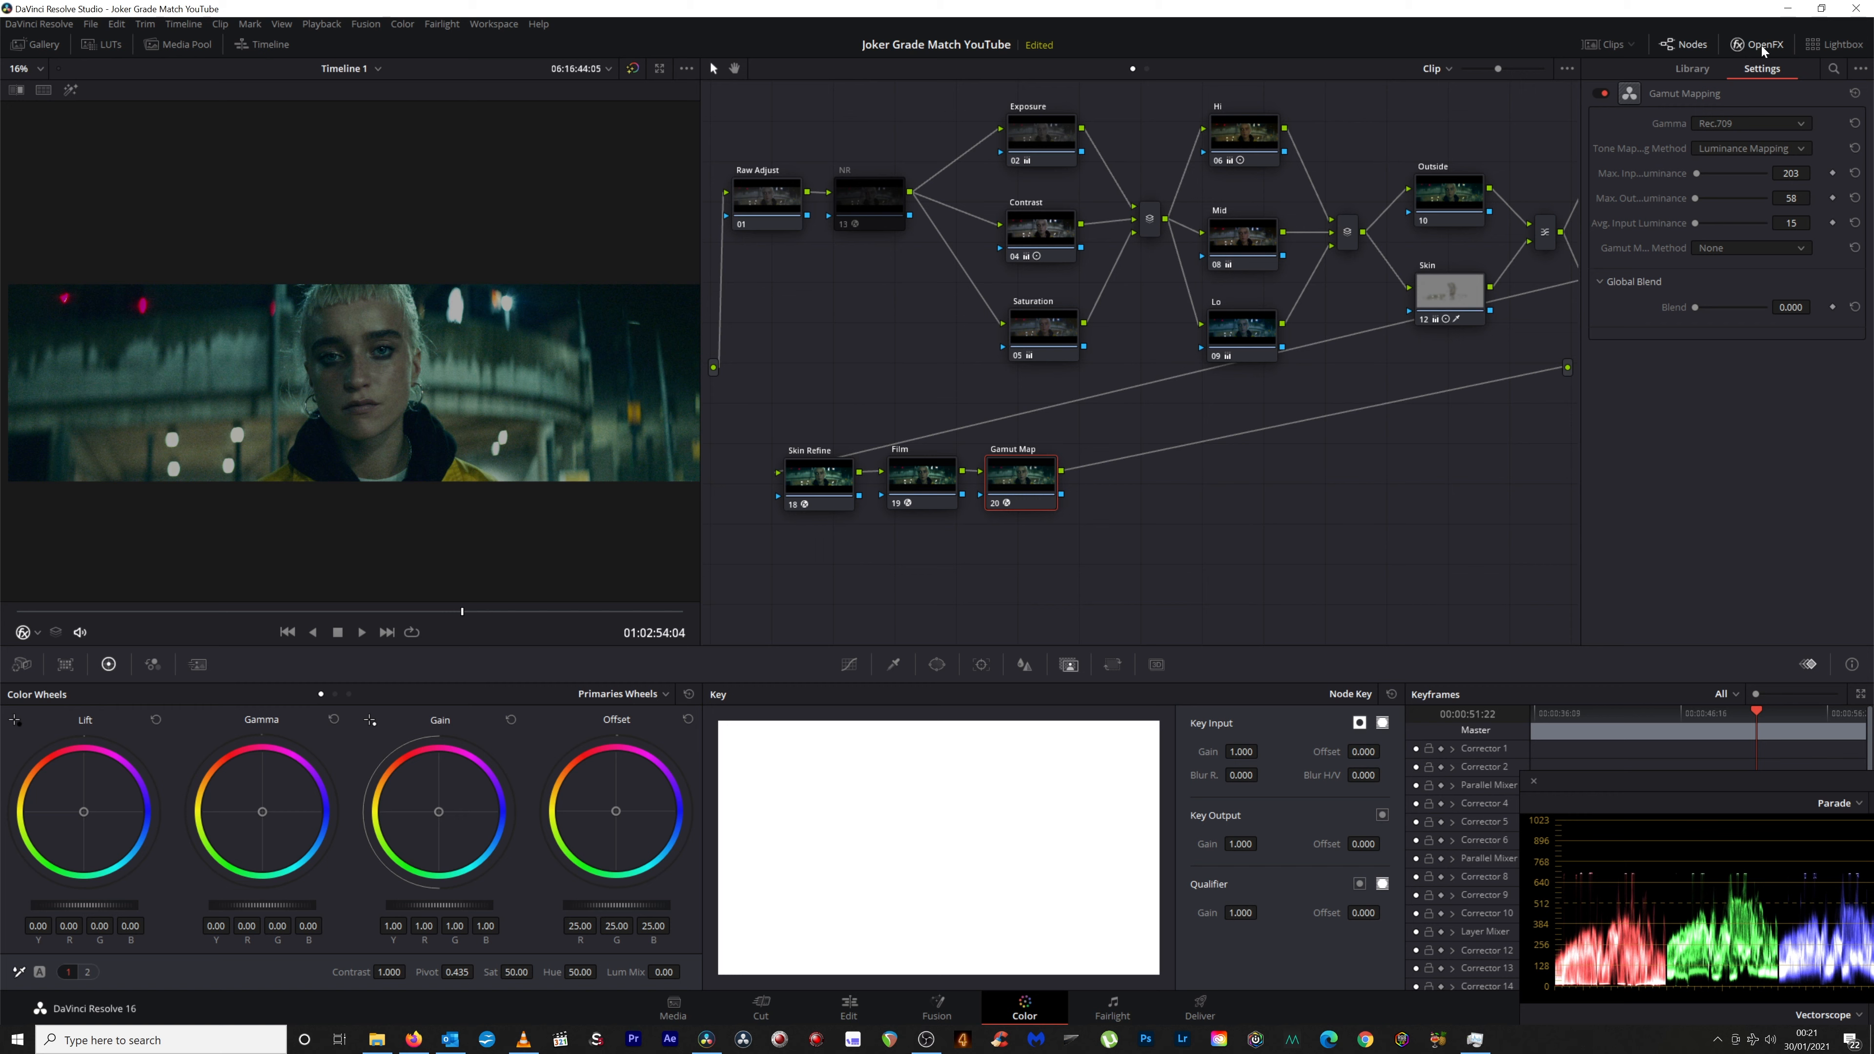
pyautogui.moveTo(1828, 223); pyautogui.dragTo(1809, 223)
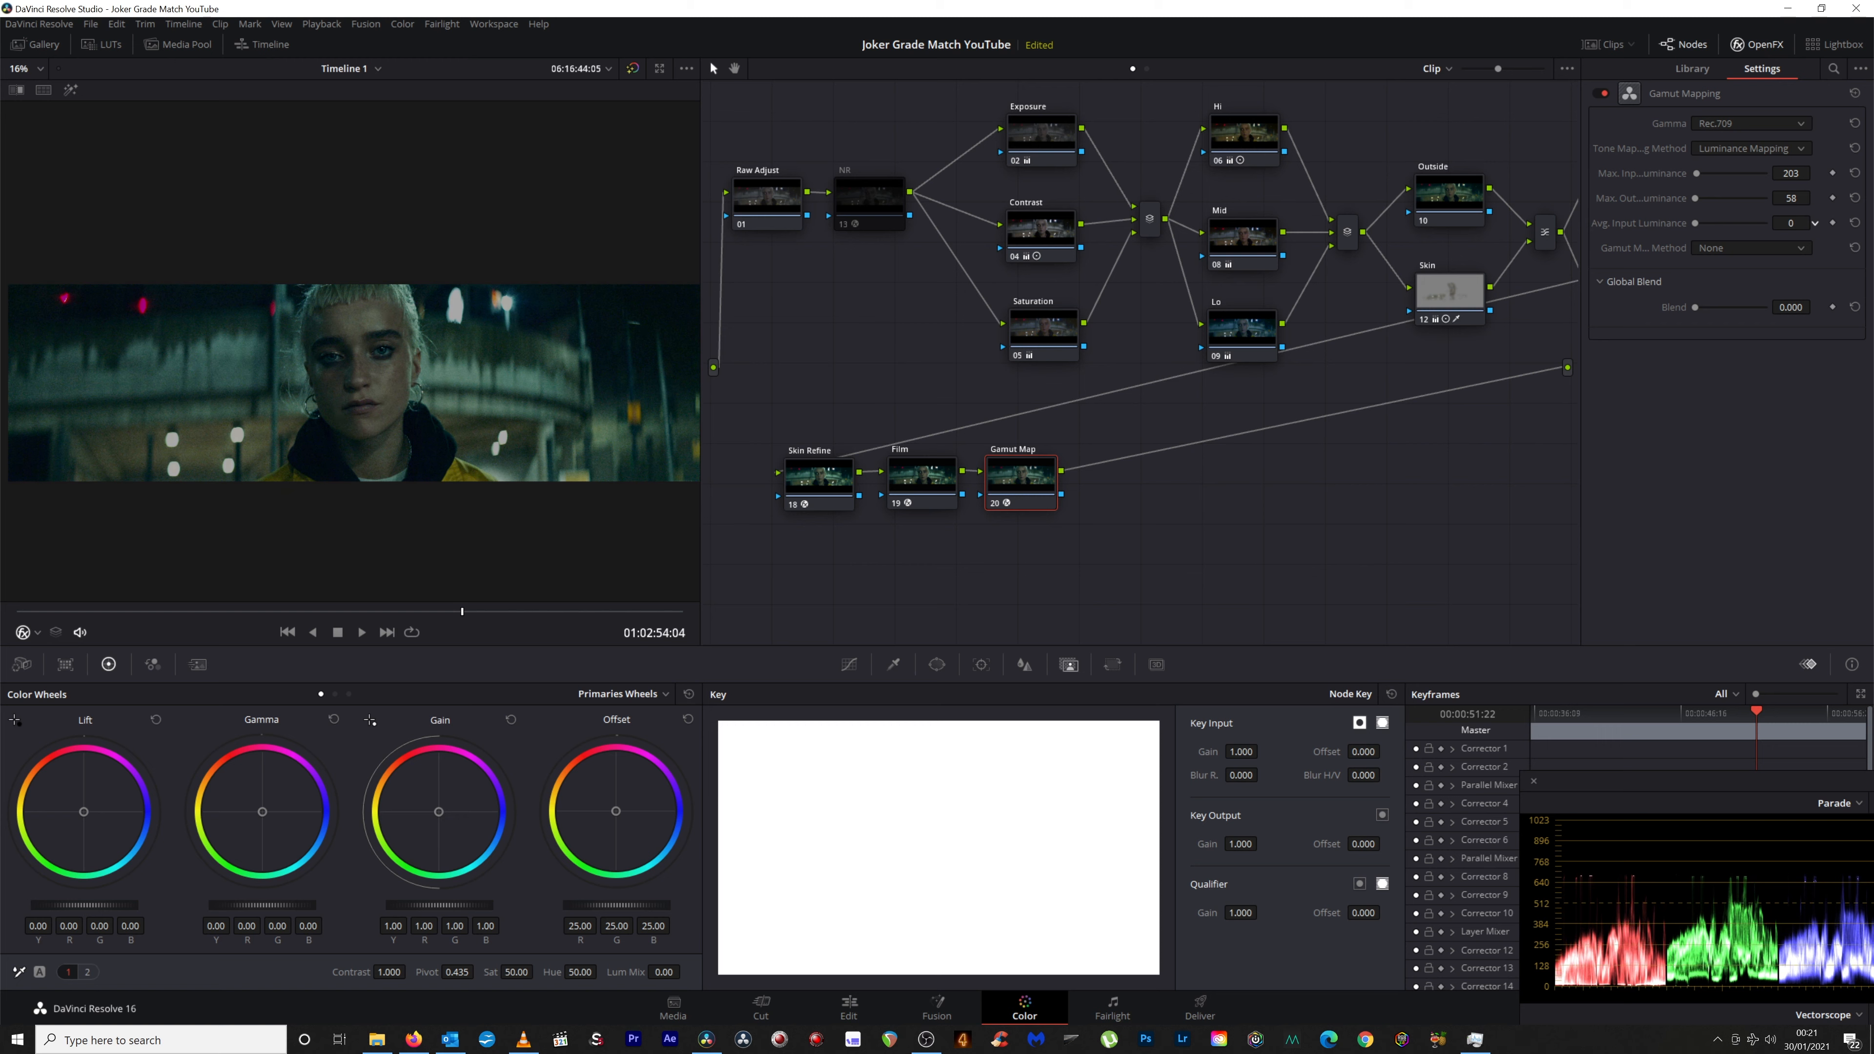
# Raise the B&W node's monochrome mix in the RGB Mixer to 0.92 red and 1.57 green, and compare it on and off.
pyautogui.click(1757, 44)
pyautogui.click(1644, 290)
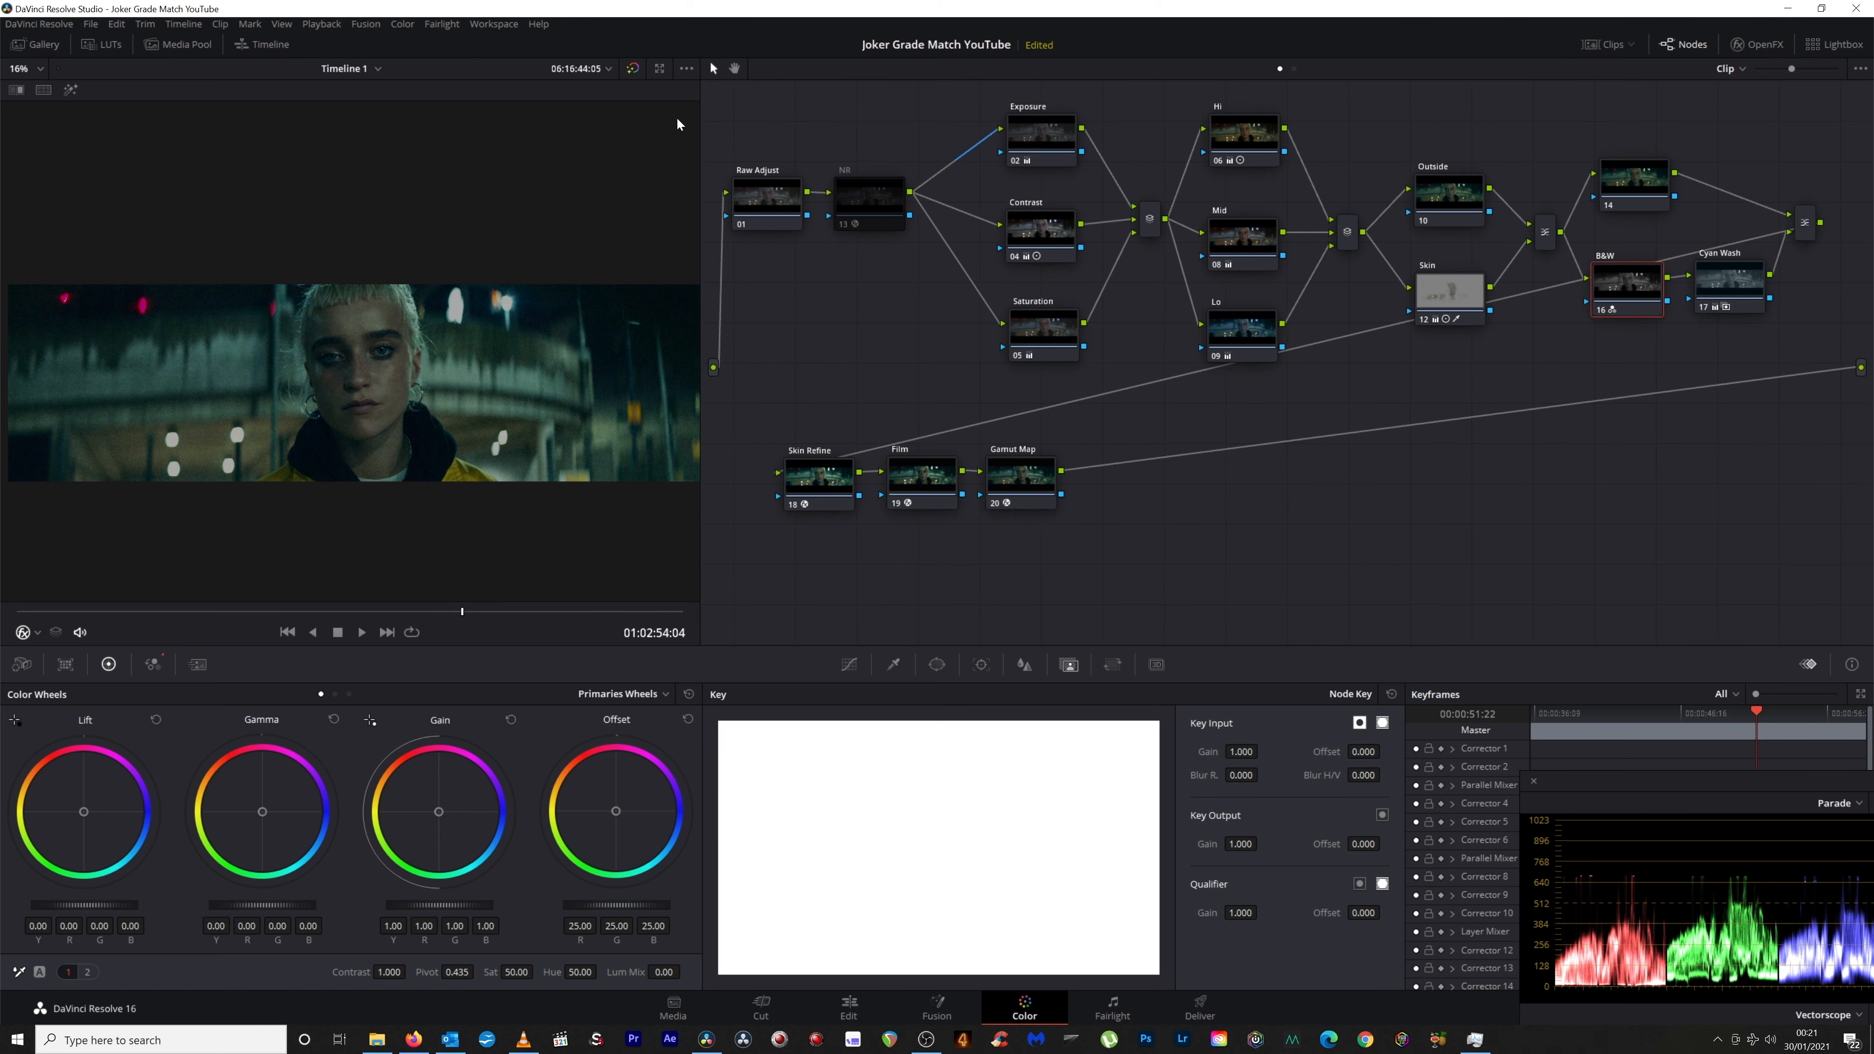
pyautogui.click(153, 664)
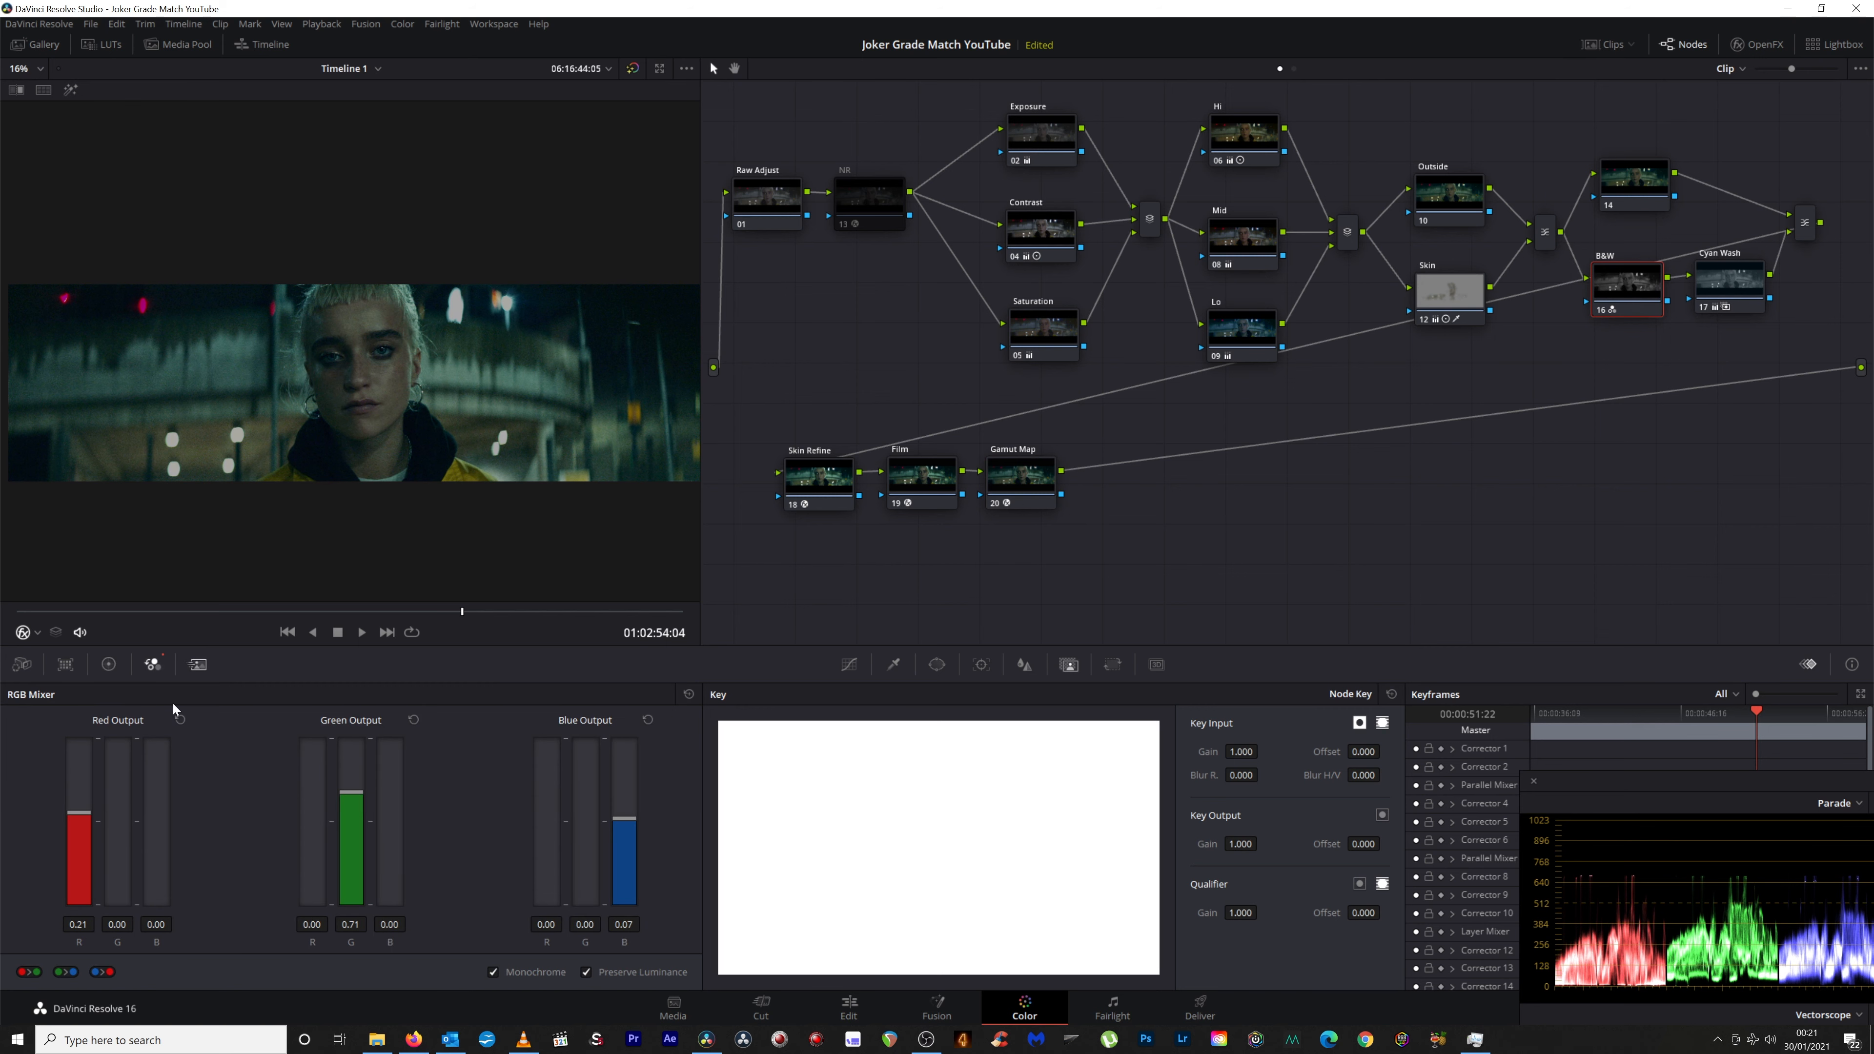
pyautogui.moveTo(85, 818)
pyautogui.mouseDown()
pyautogui.moveTo(104, 749)
pyautogui.moveTo(78, 806)
pyautogui.moveTo(76, 750)
pyautogui.moveTo(69, 785)
pyautogui.mouseUp()
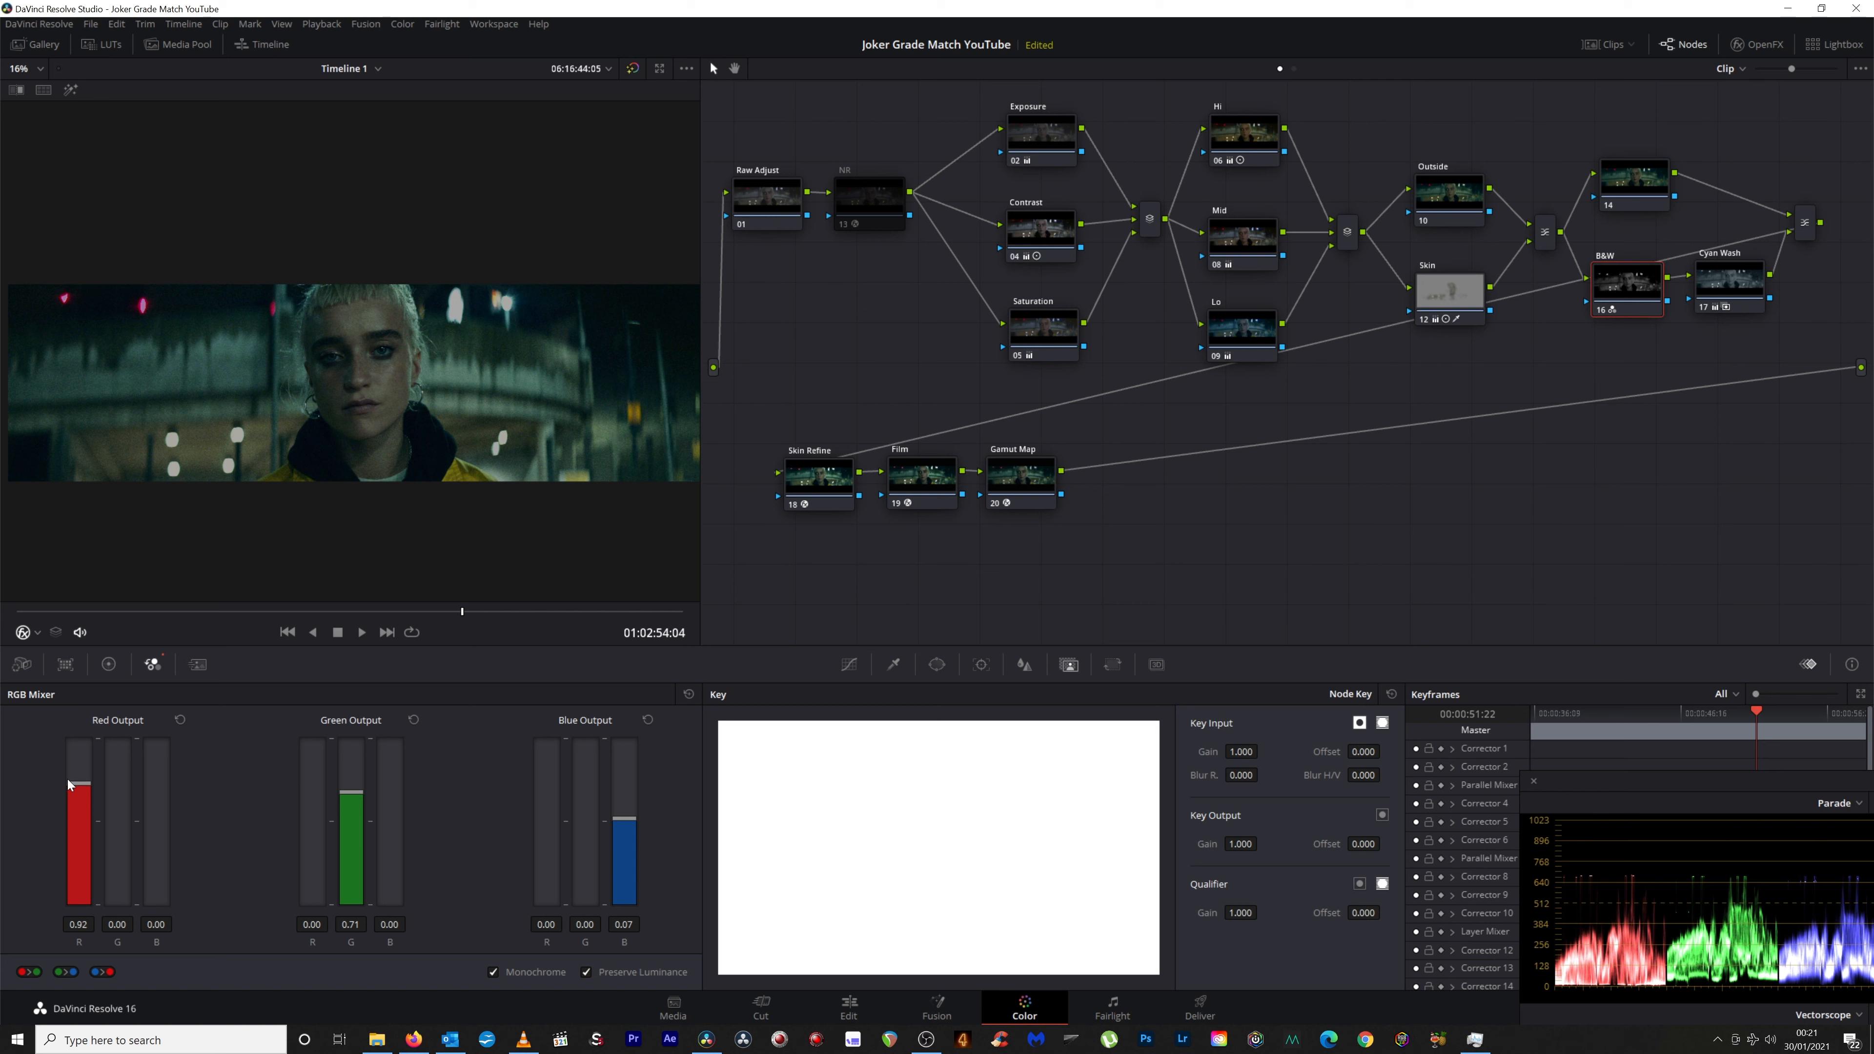
pyautogui.moveTo(355, 797); pyautogui.dragTo(349, 747)
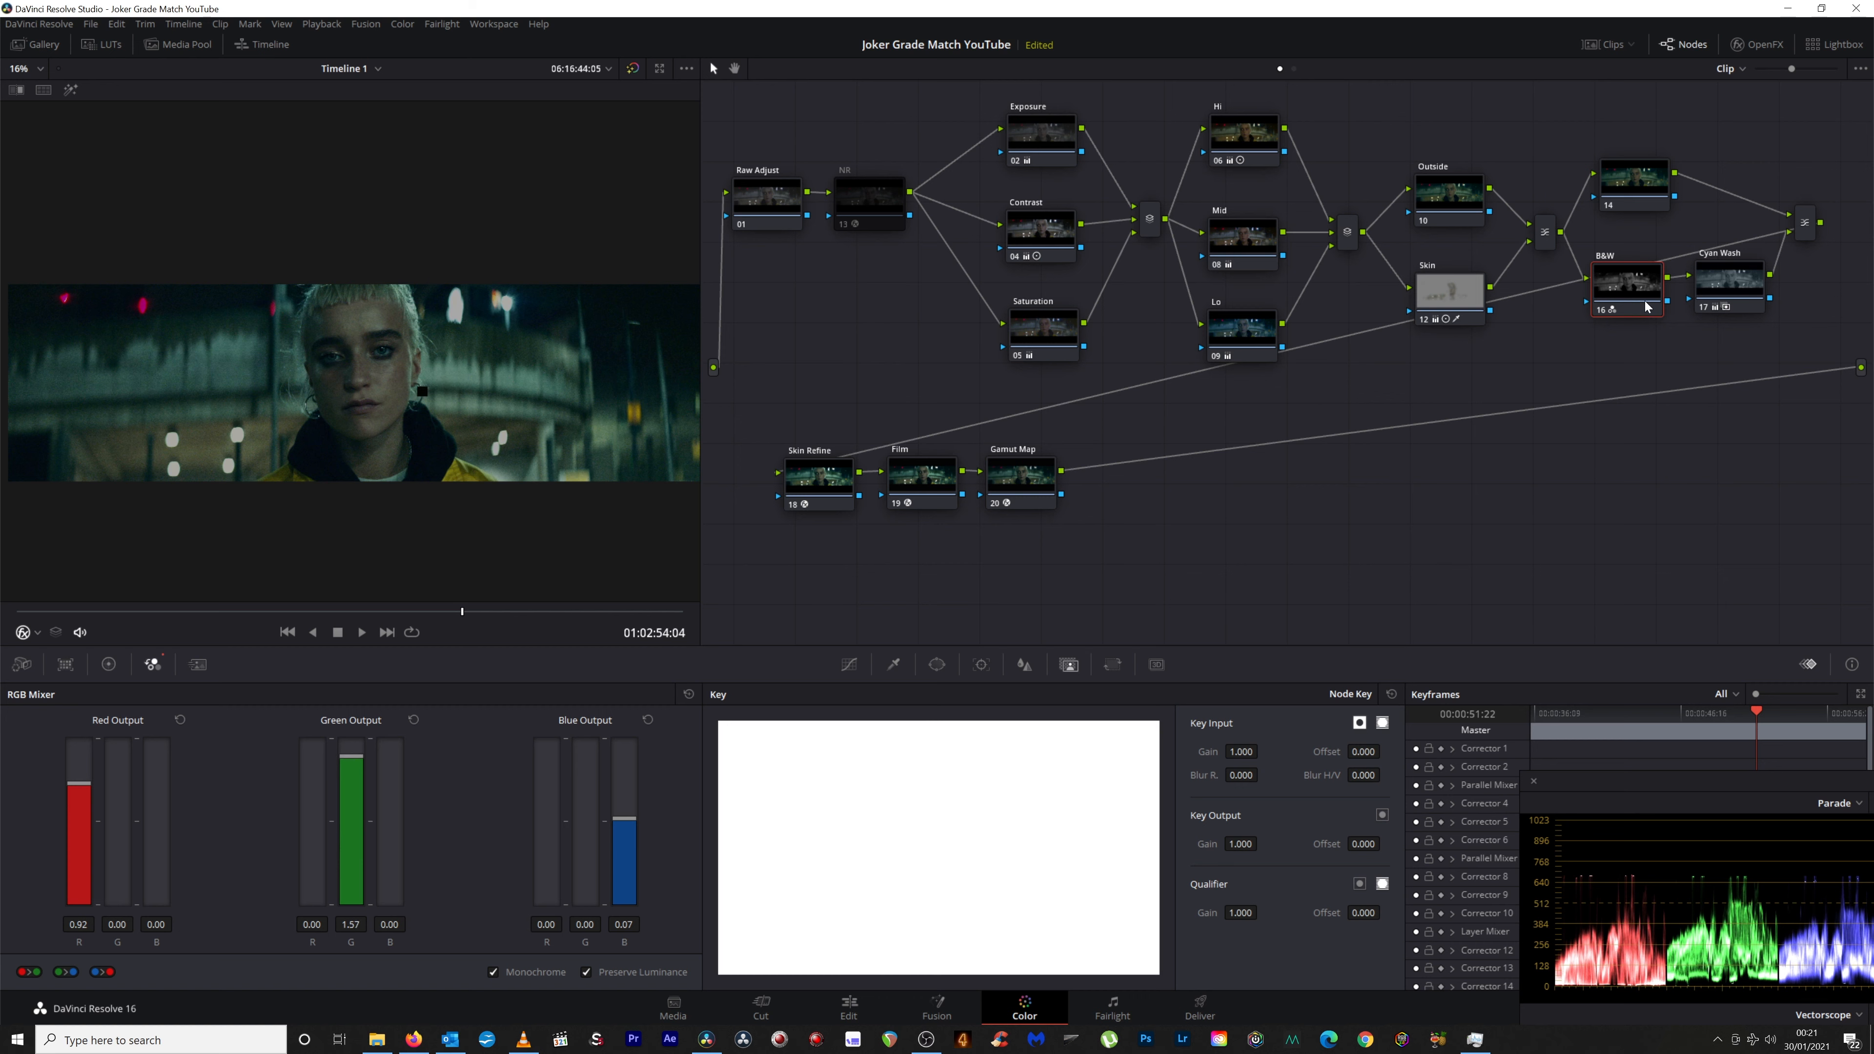
pyautogui.click(1605, 313)
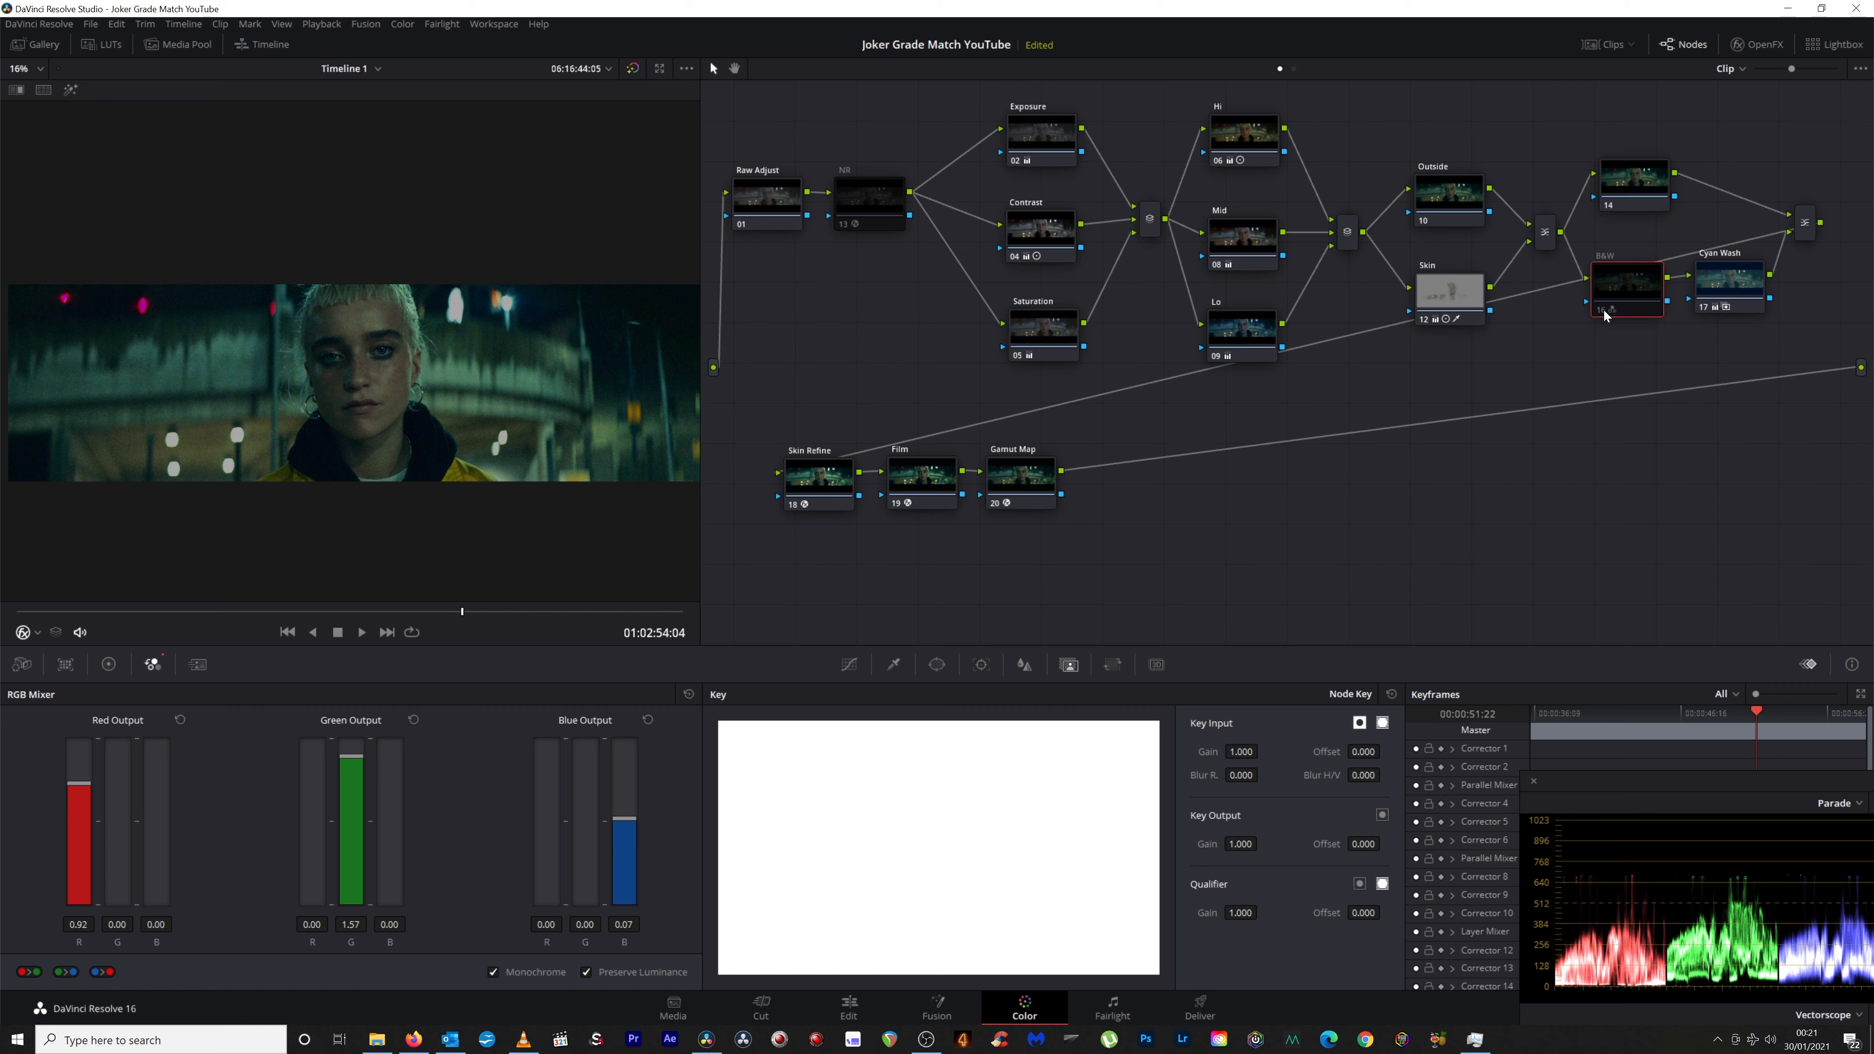
pyautogui.click(1605, 313)
# Rebalance the B&W node's monochrome mix to 0.39 blue and about 1.54 green.
pyautogui.moveTo(356, 764); pyautogui.dragTo(355, 802)
pyautogui.moveTo(625, 824)
pyautogui.mouseDown()
pyautogui.moveTo(638, 749)
pyautogui.moveTo(633, 841)
pyautogui.moveTo(633, 794)
pyautogui.mouseUp()
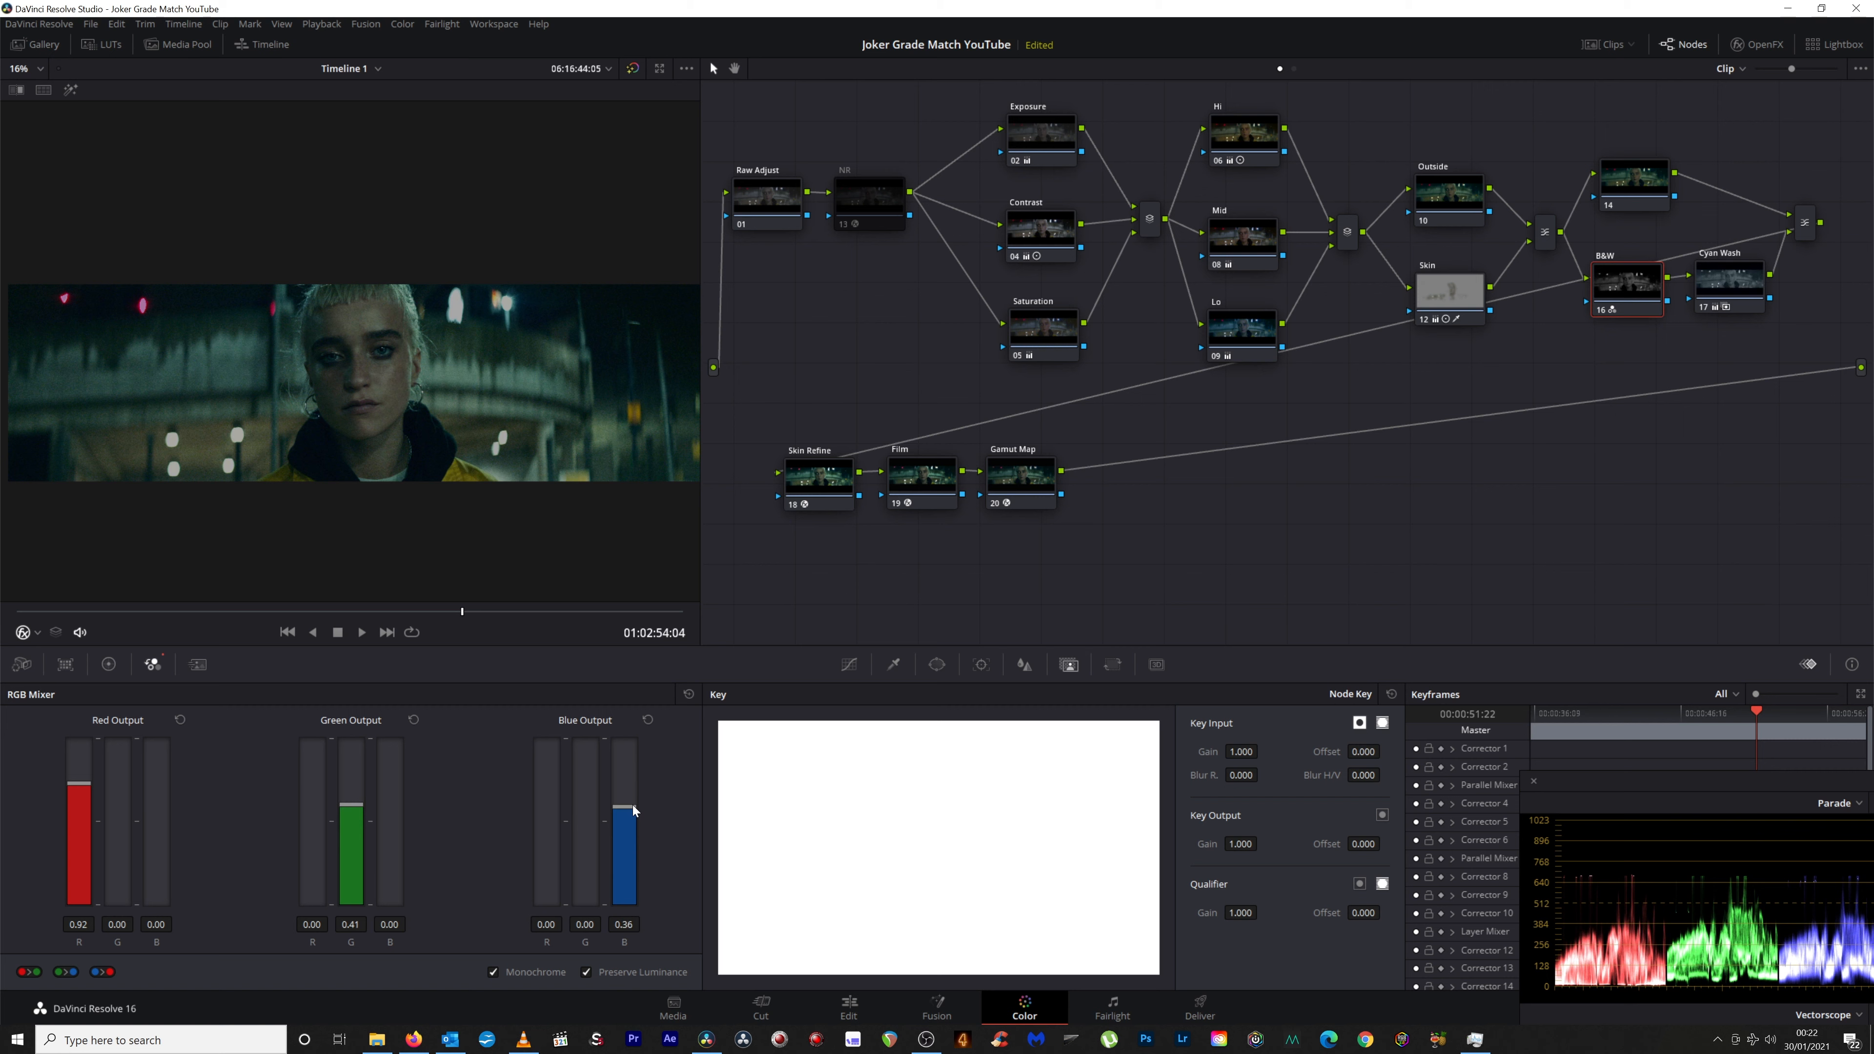
pyautogui.moveTo(626, 804); pyautogui.dragTo(627, 807)
pyautogui.moveTo(363, 807); pyautogui.dragTo(369, 758)
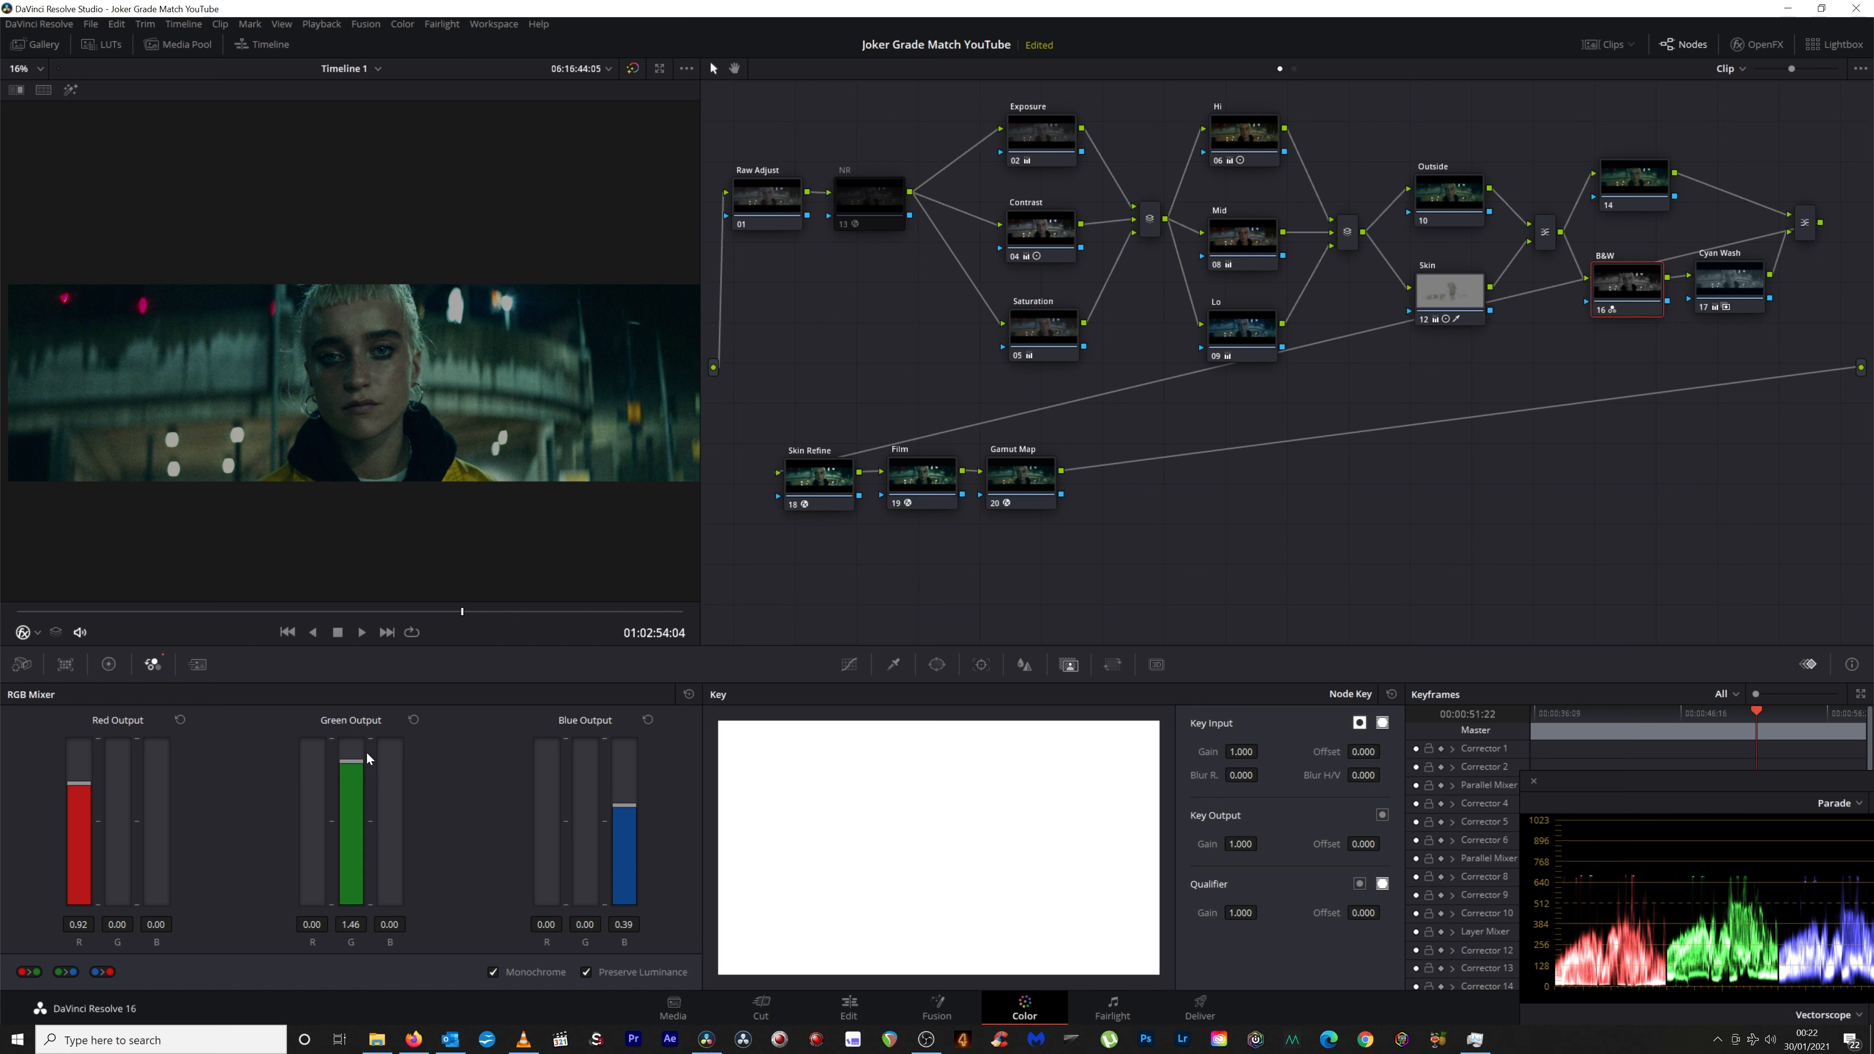
# Lower the B&W node's green output to 1.24, judging it on the small earring highlight up close.
pyautogui.scroll(6, 416, 400)
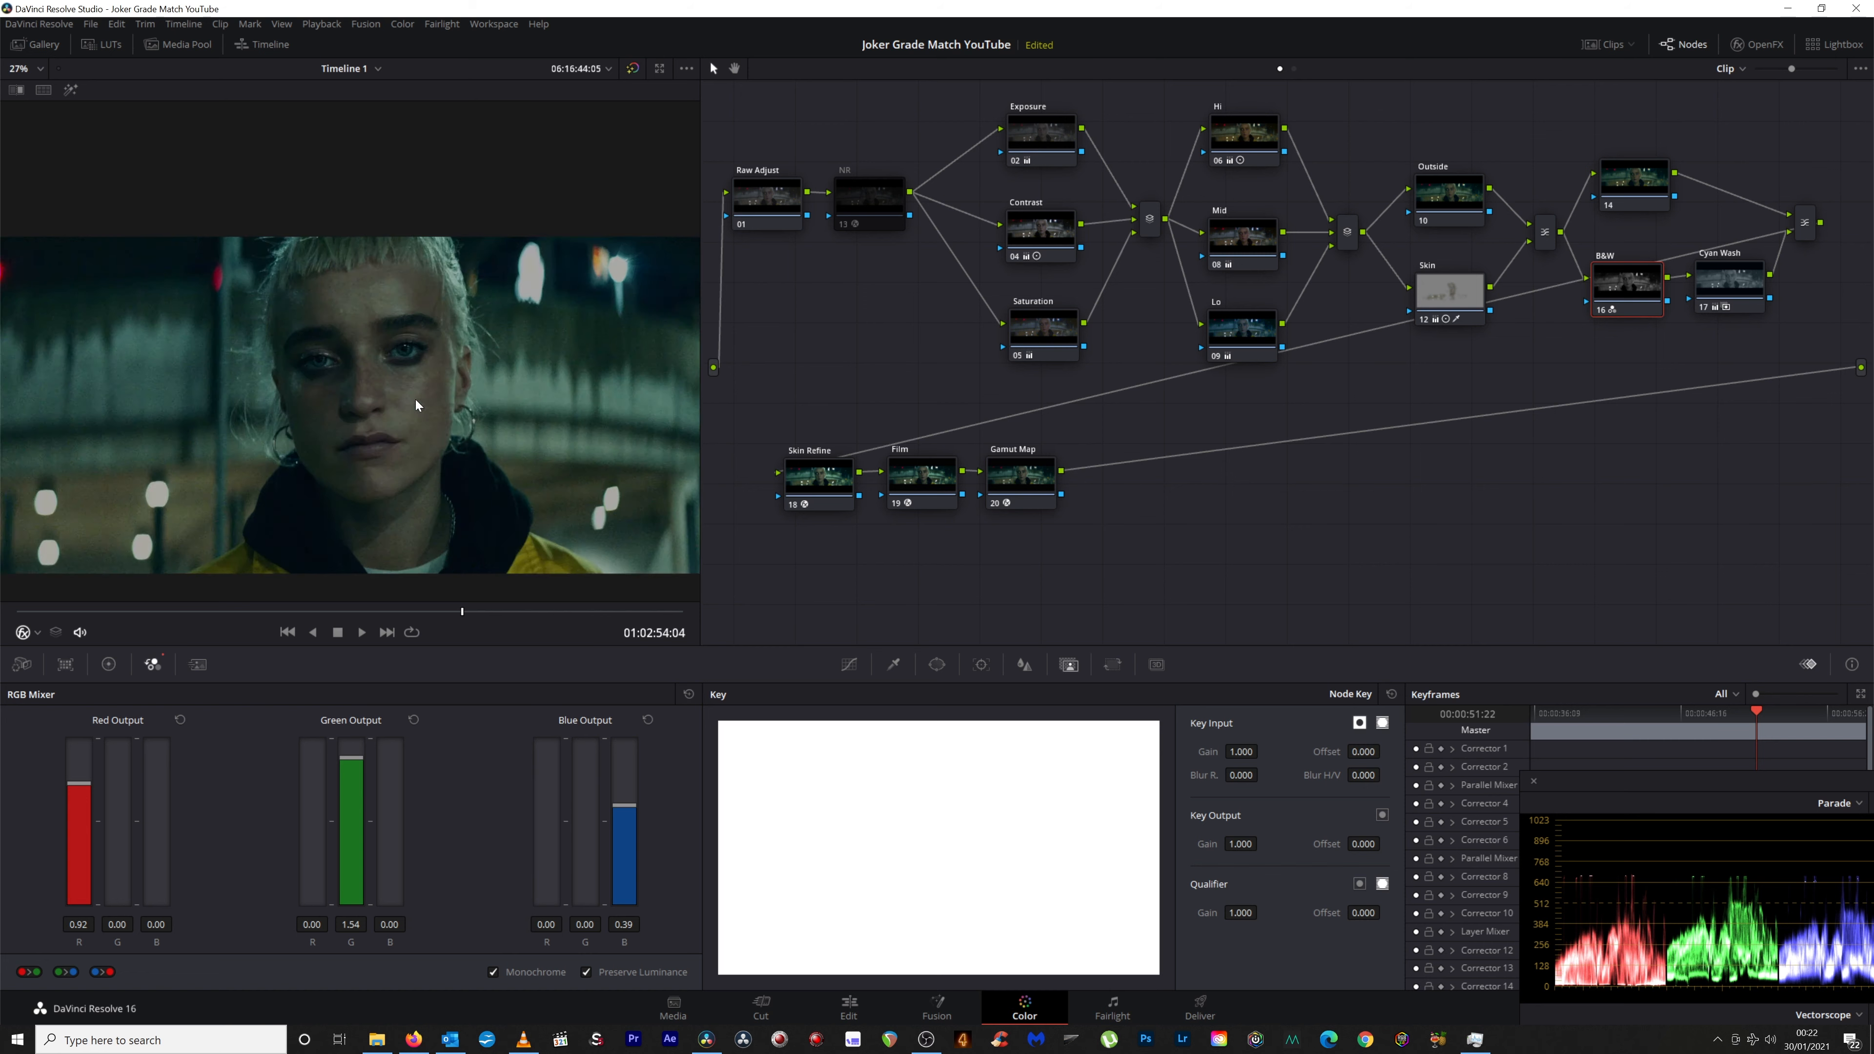
pyautogui.scroll(8, 339, 321)
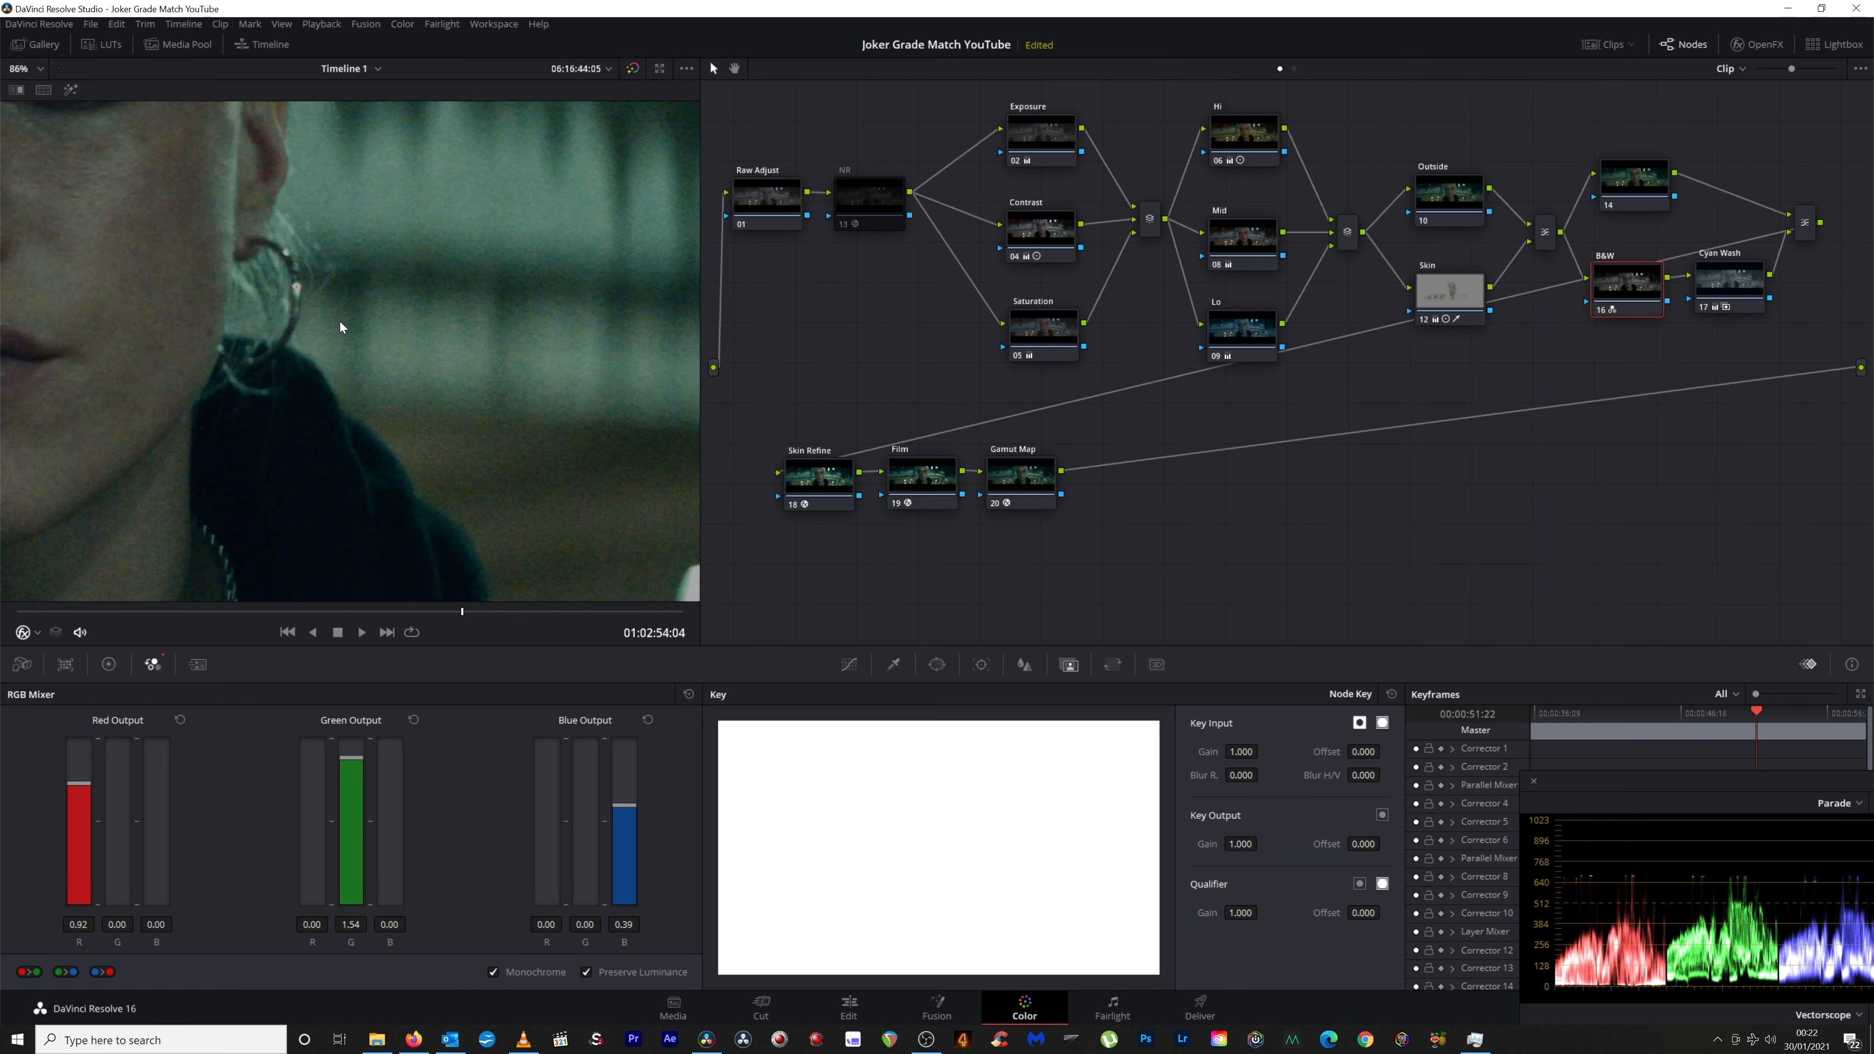
pyautogui.scroll(7, 451, 380)
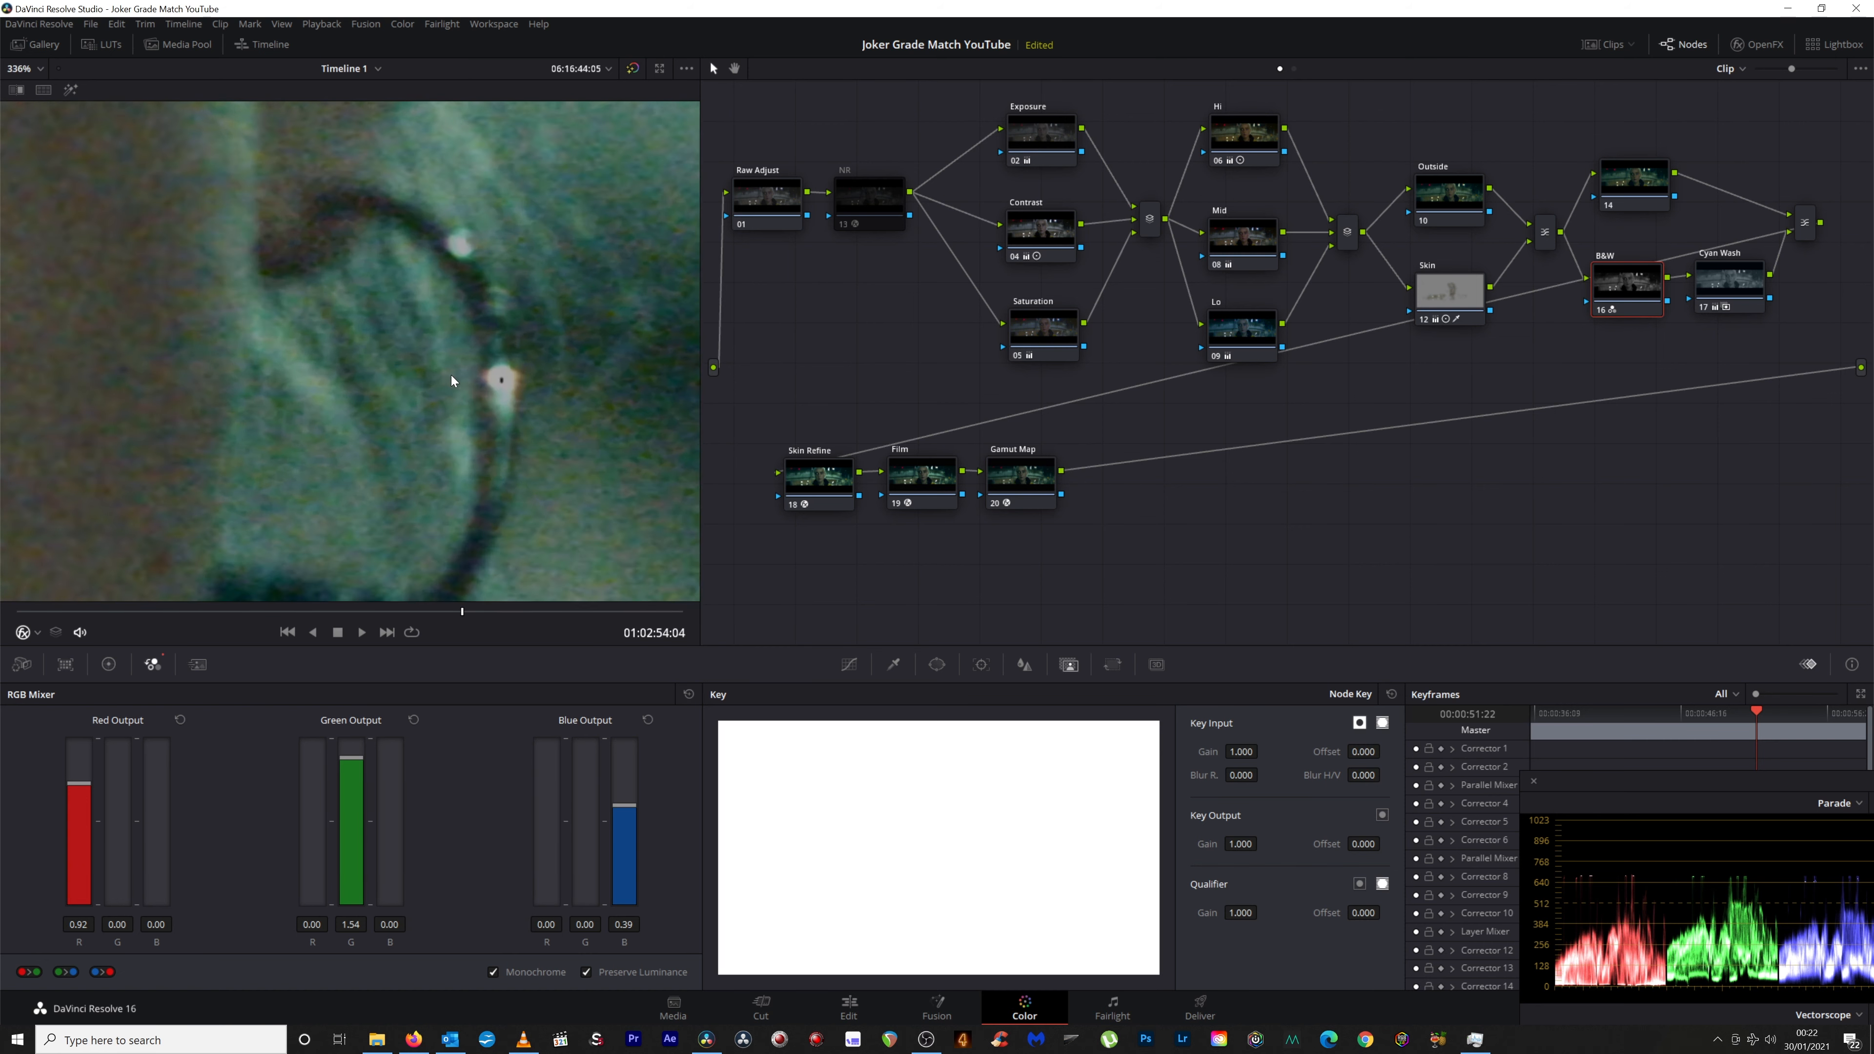
pyautogui.scroll(5, 422, 403)
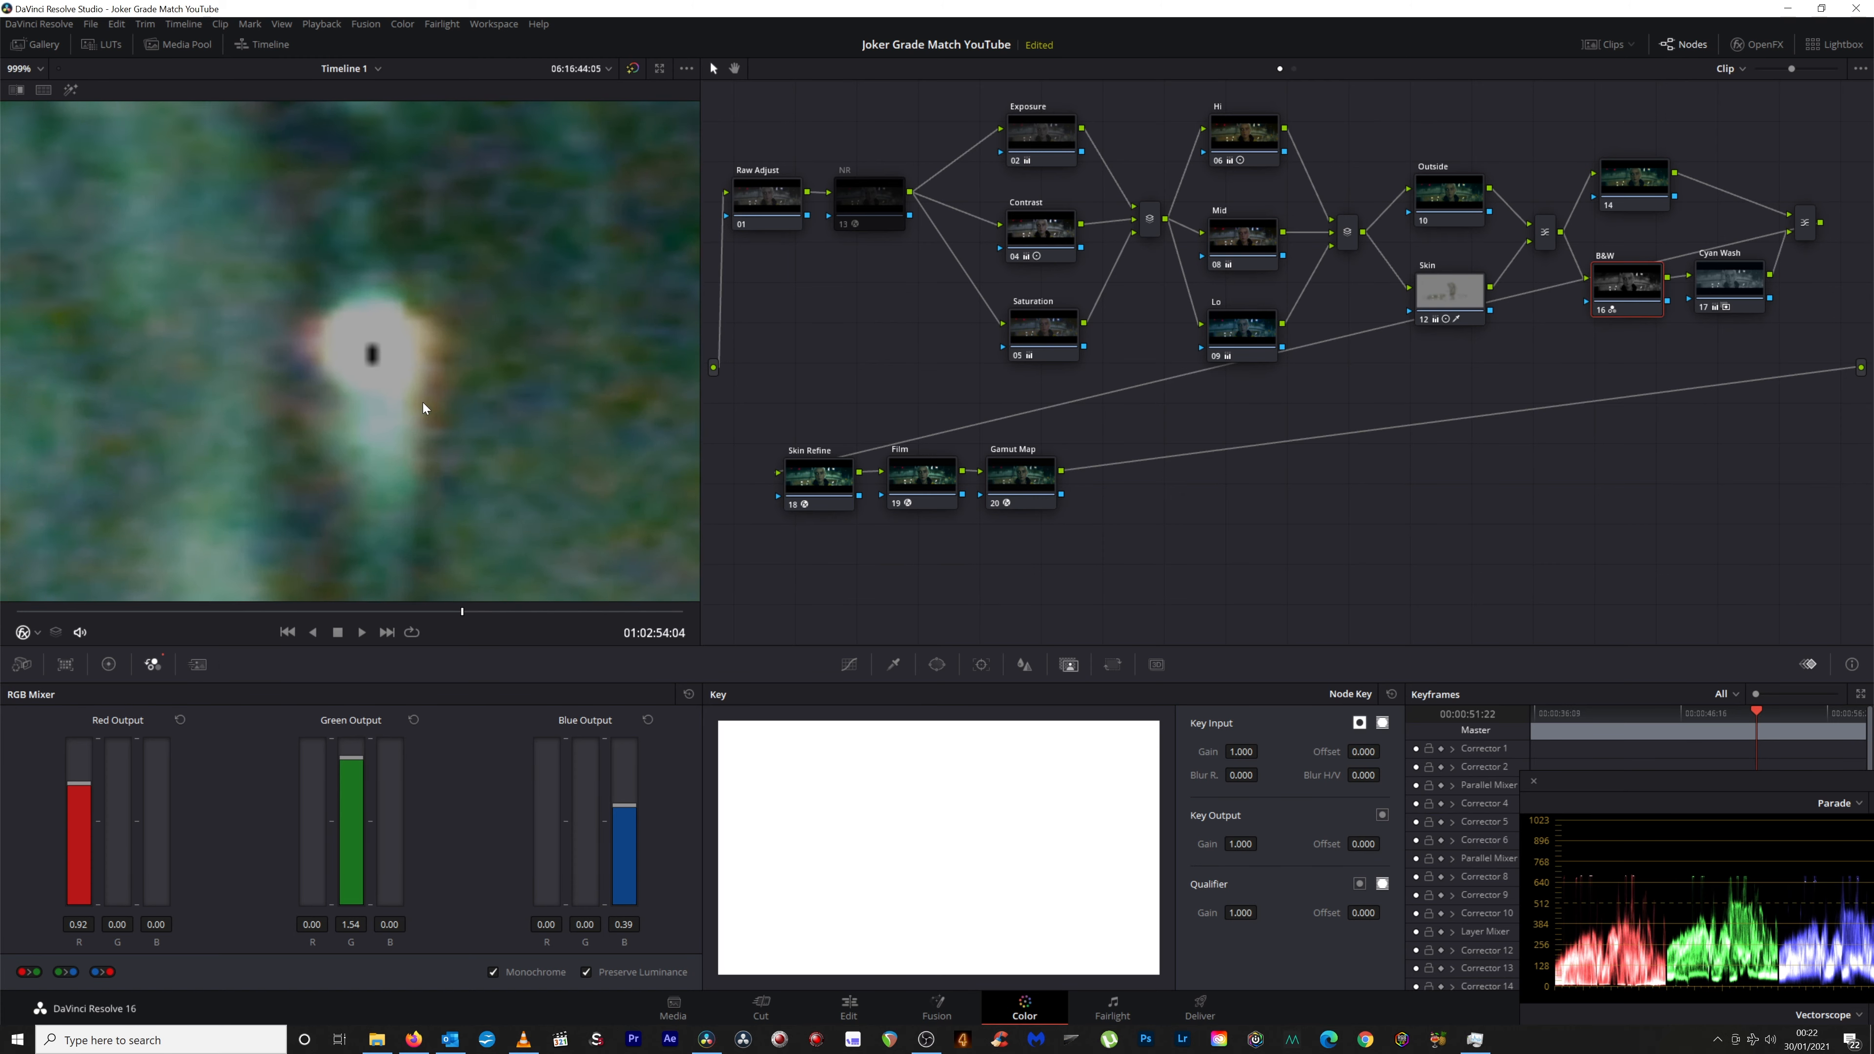
pyautogui.click(356, 763)
pyautogui.moveTo(356, 763); pyautogui.dragTo(353, 770)
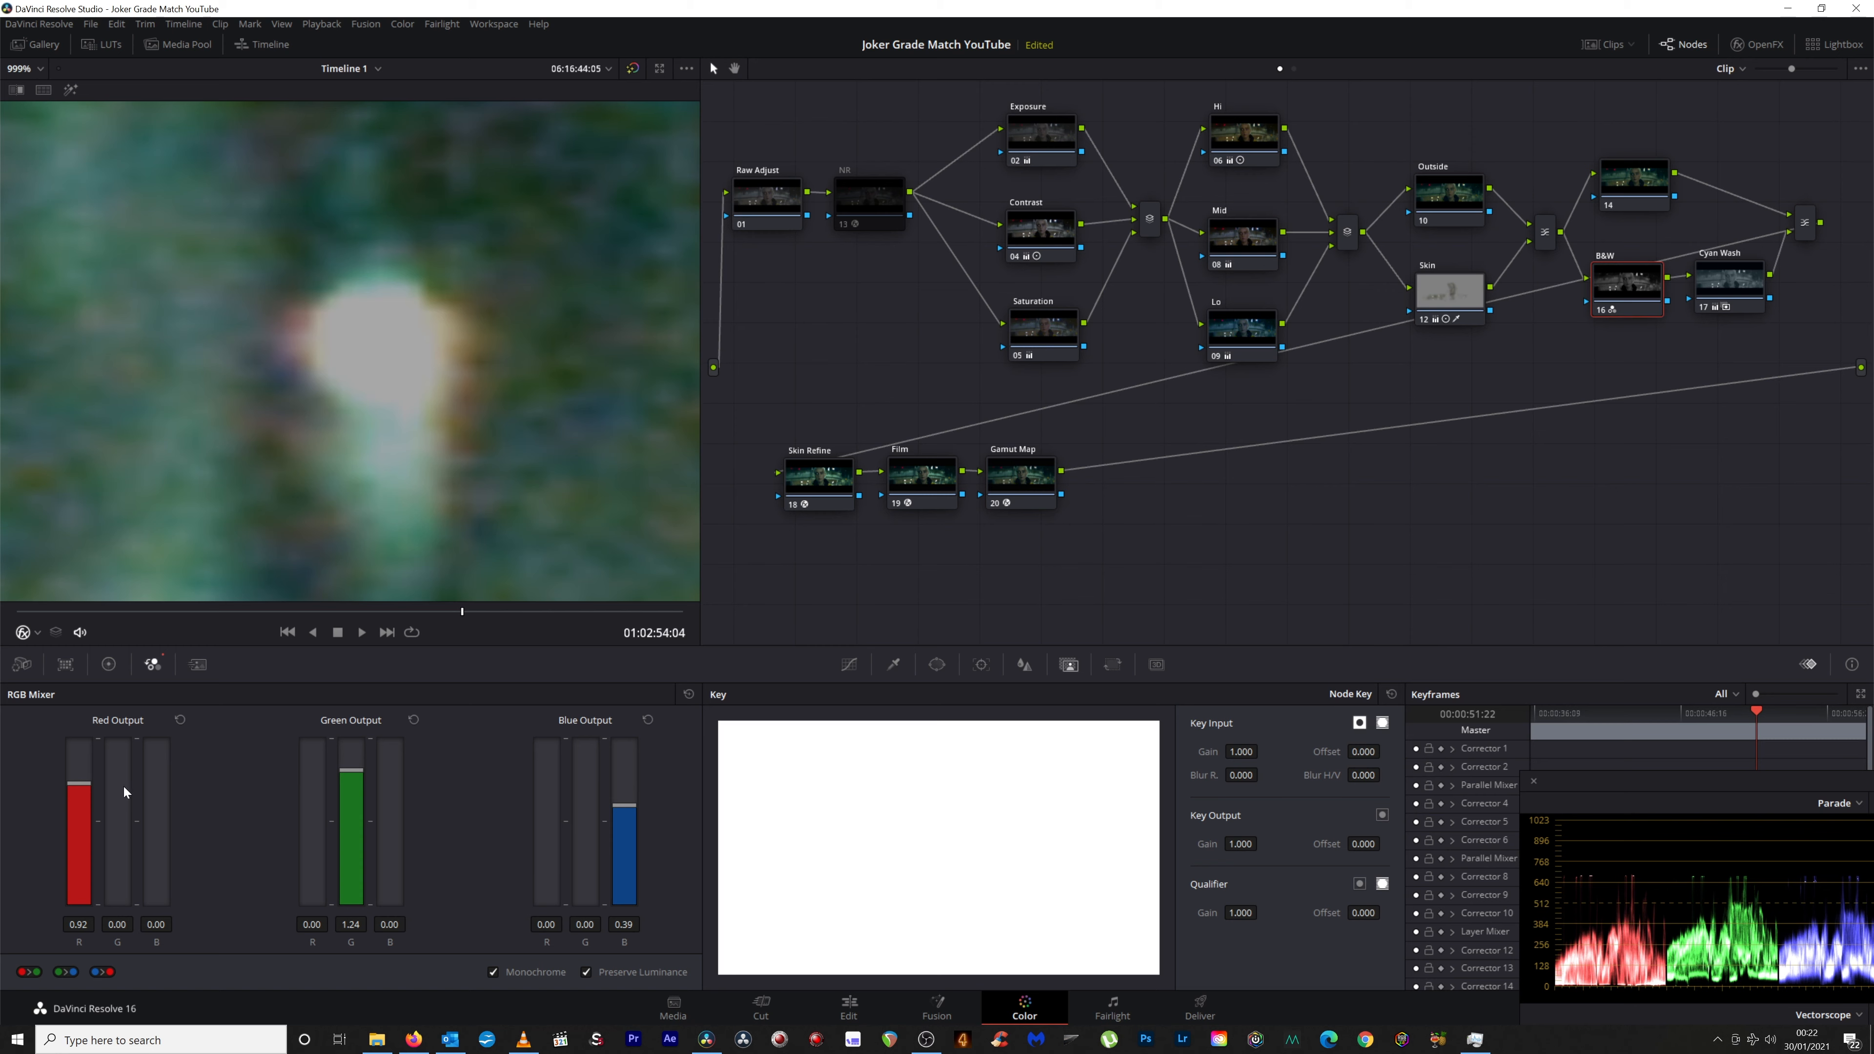
# Lower the B&W node's red output to -0.01, judging it on the red background lights in the whole frame.
pyautogui.scroll(-6, 342, 494)
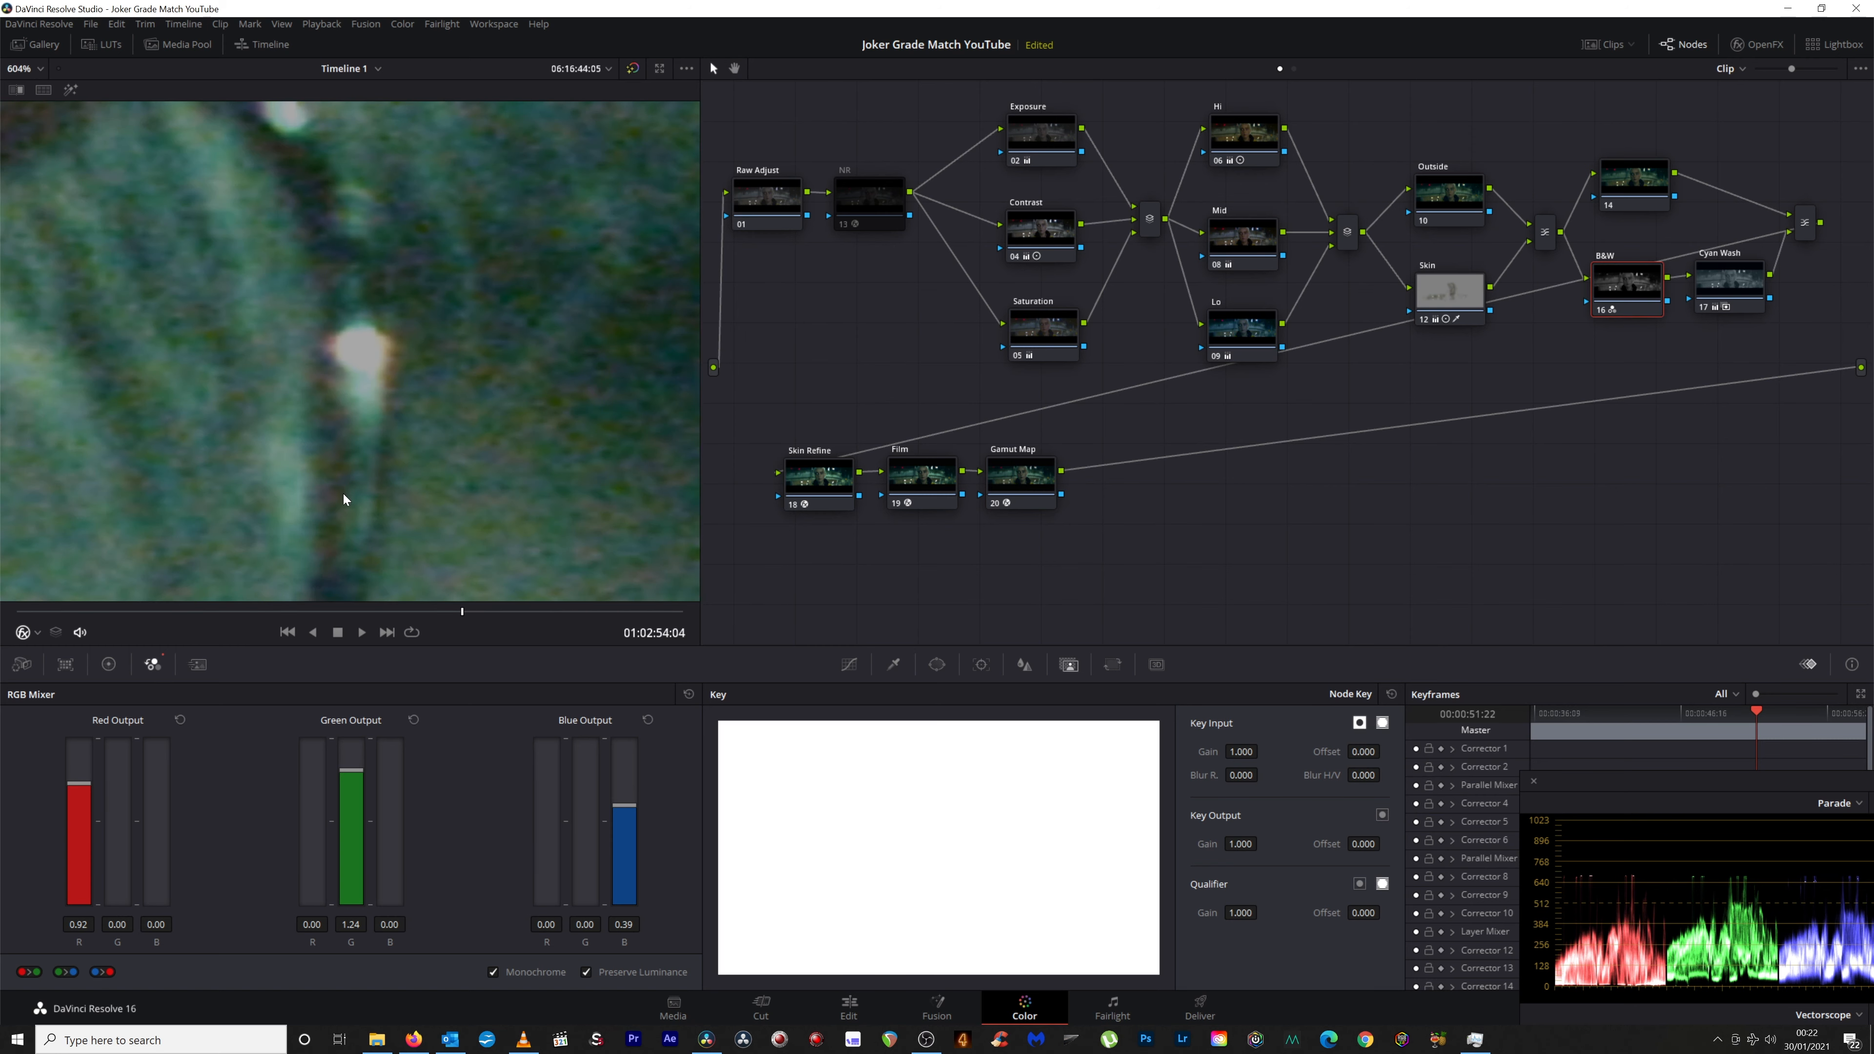
pyautogui.scroll(-8, 342, 493)
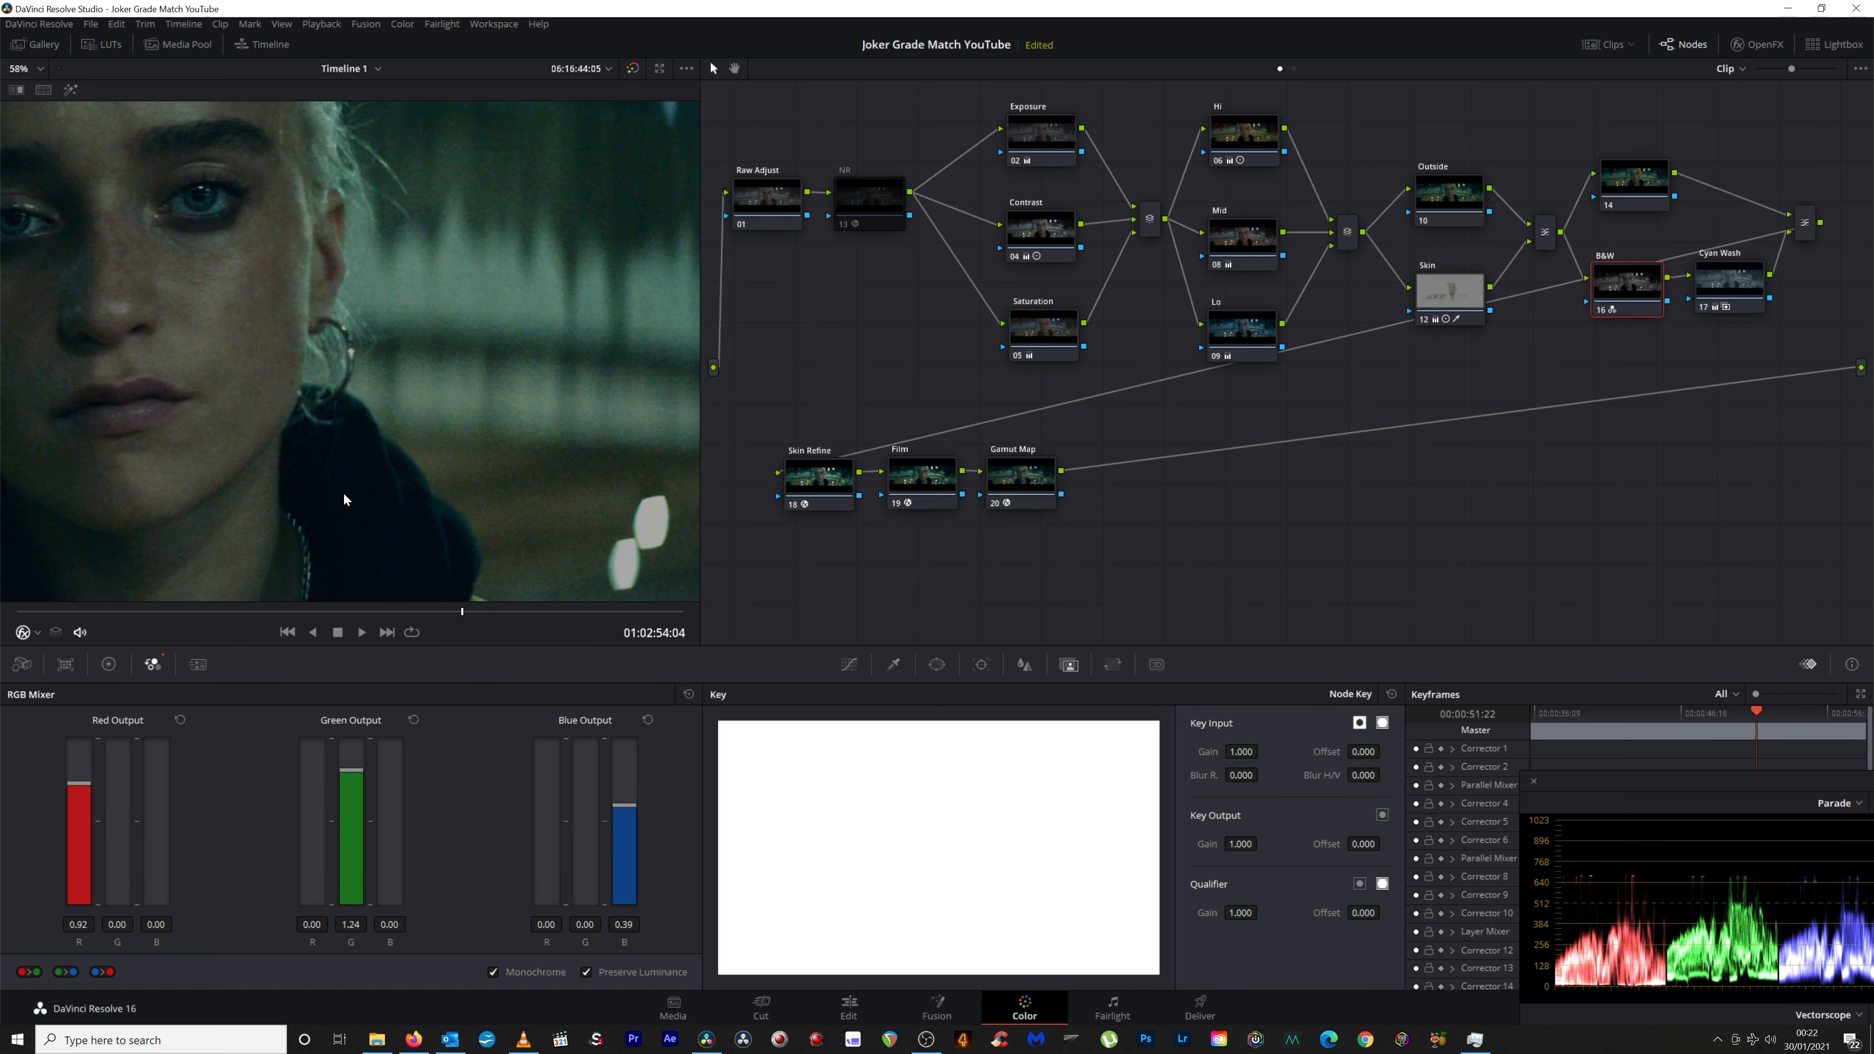
pyautogui.scroll(-2, 346, 496)
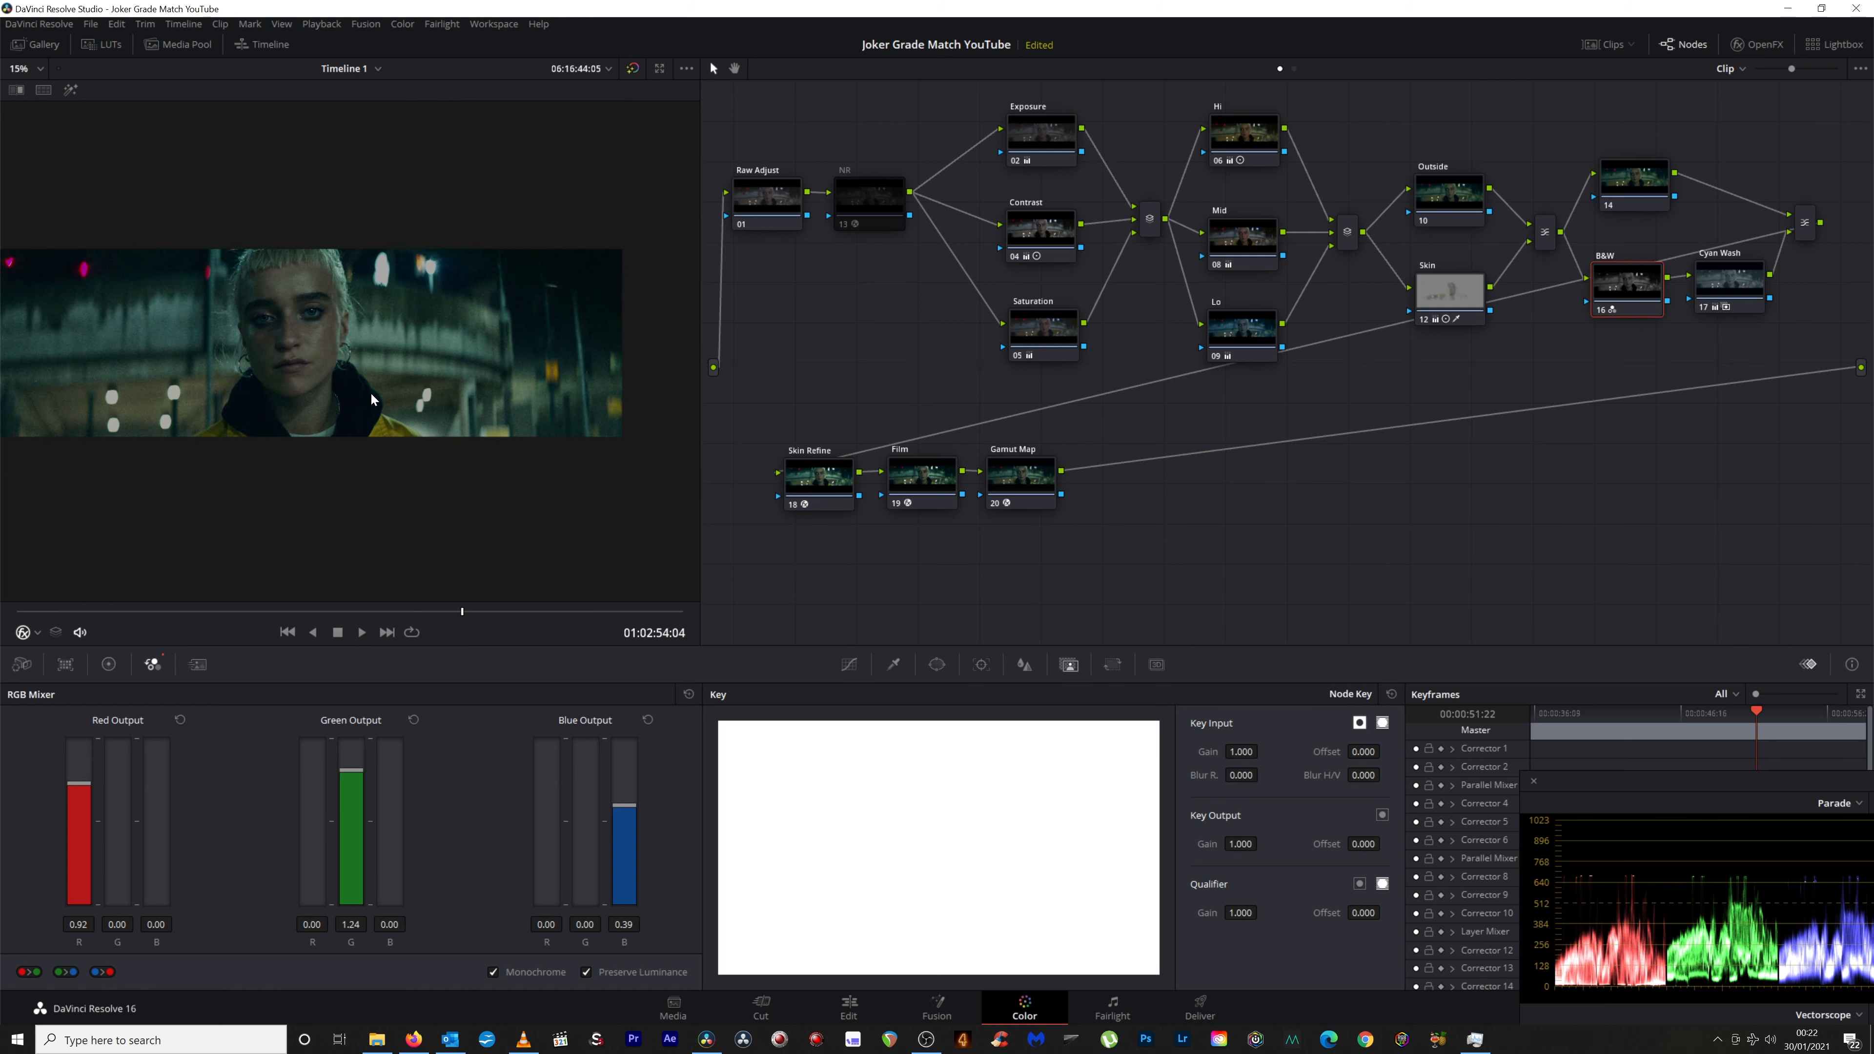
pyautogui.scroll(-1, 372, 399)
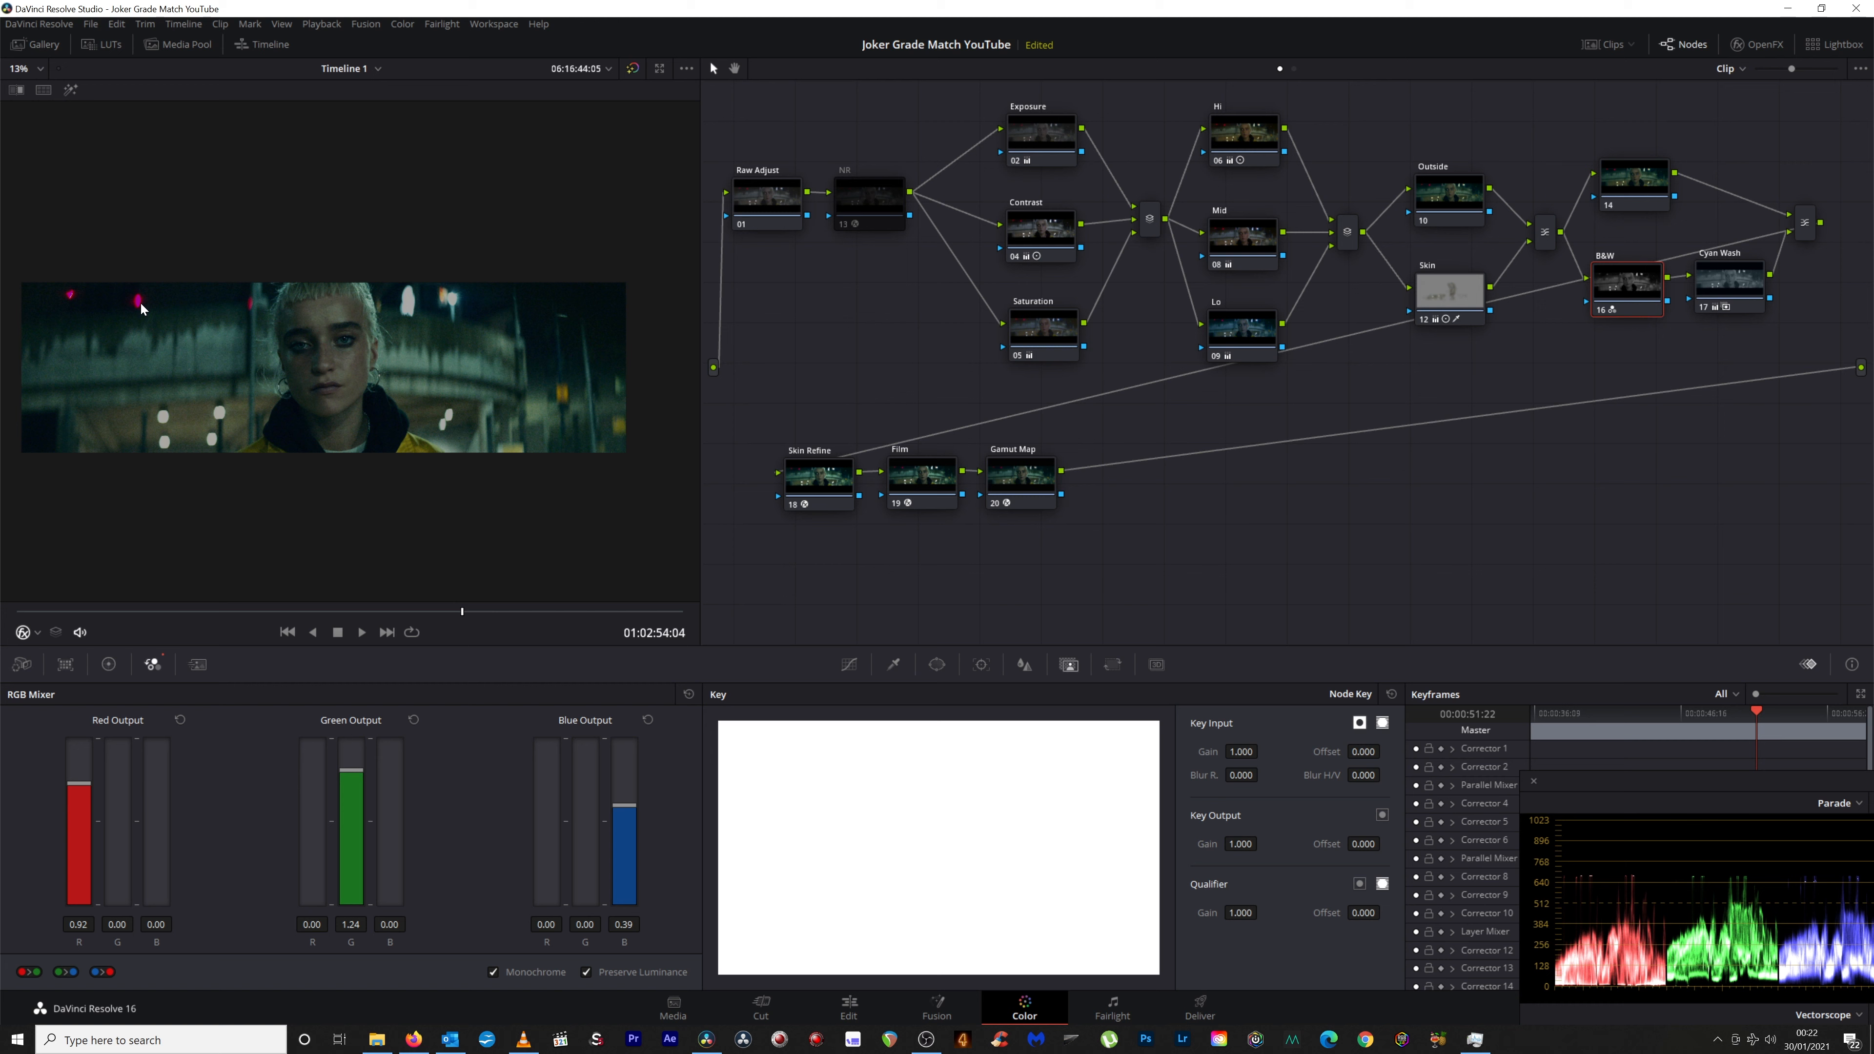
pyautogui.scroll(1, 141, 307)
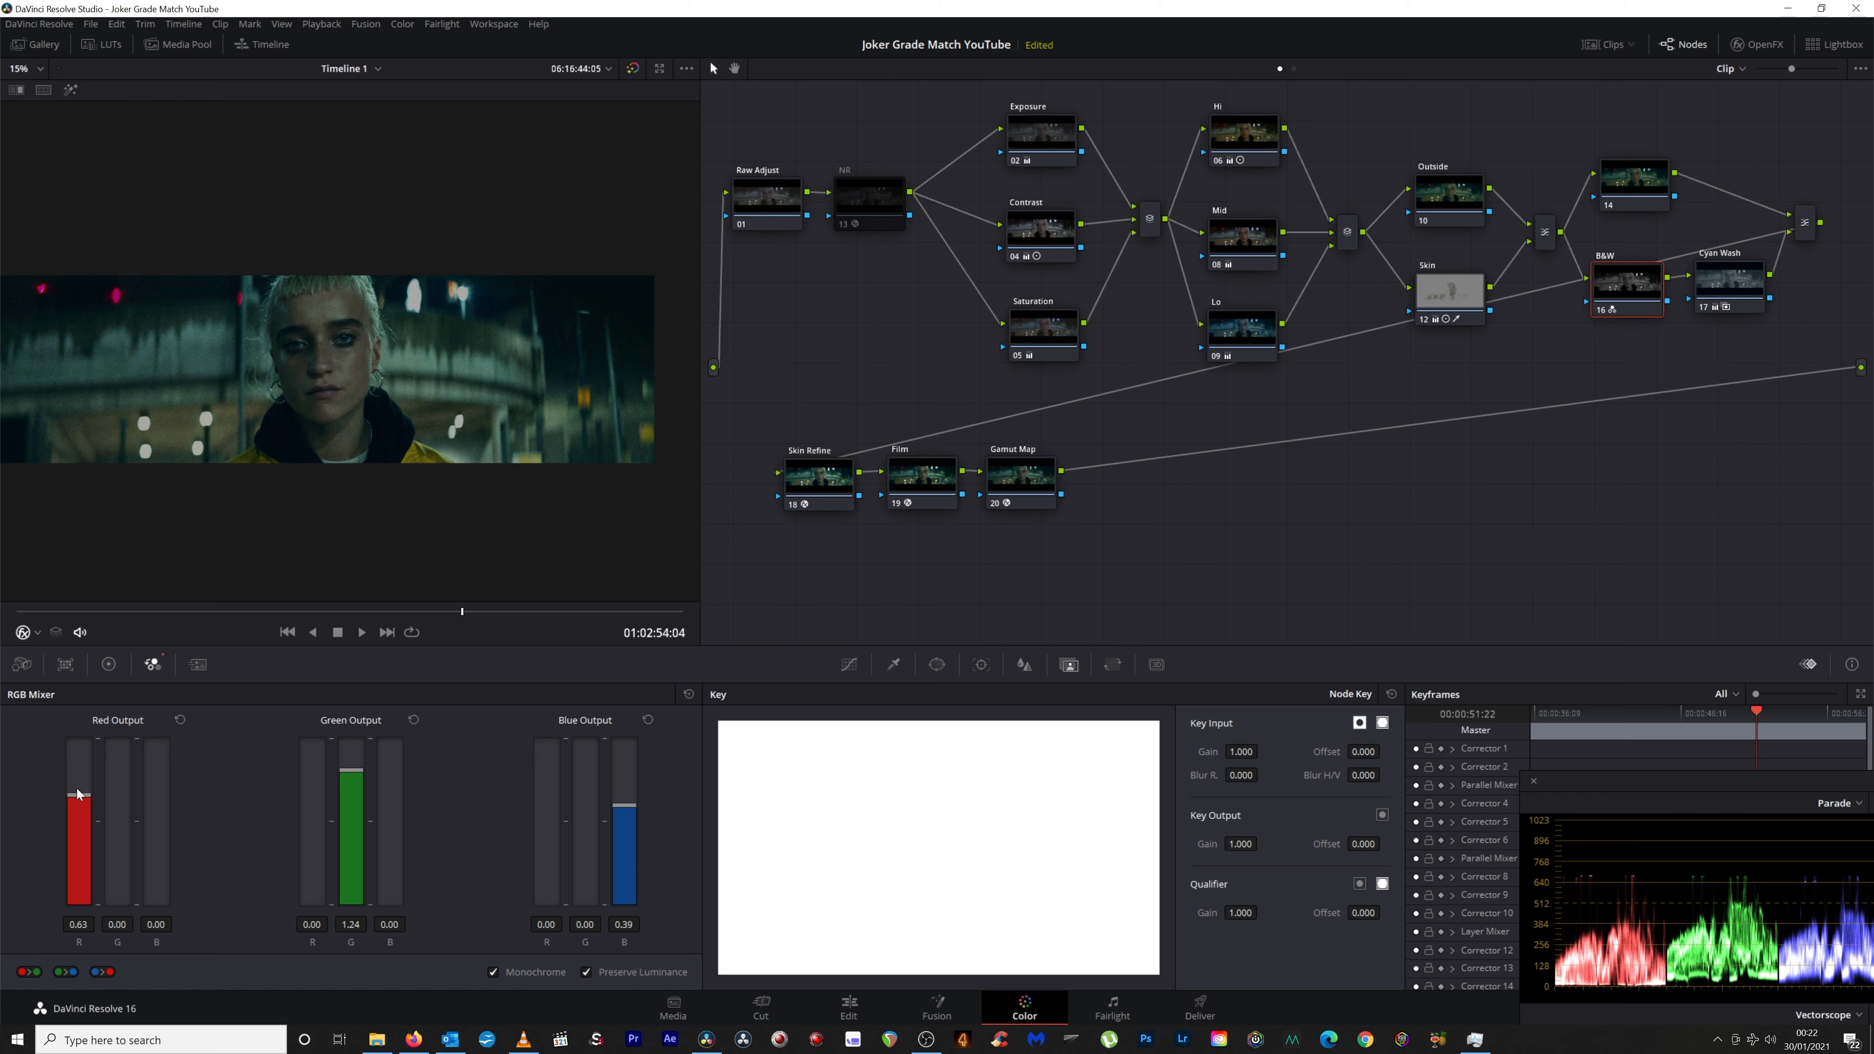
pyautogui.moveTo(75, 797); pyautogui.dragTo(73, 846)
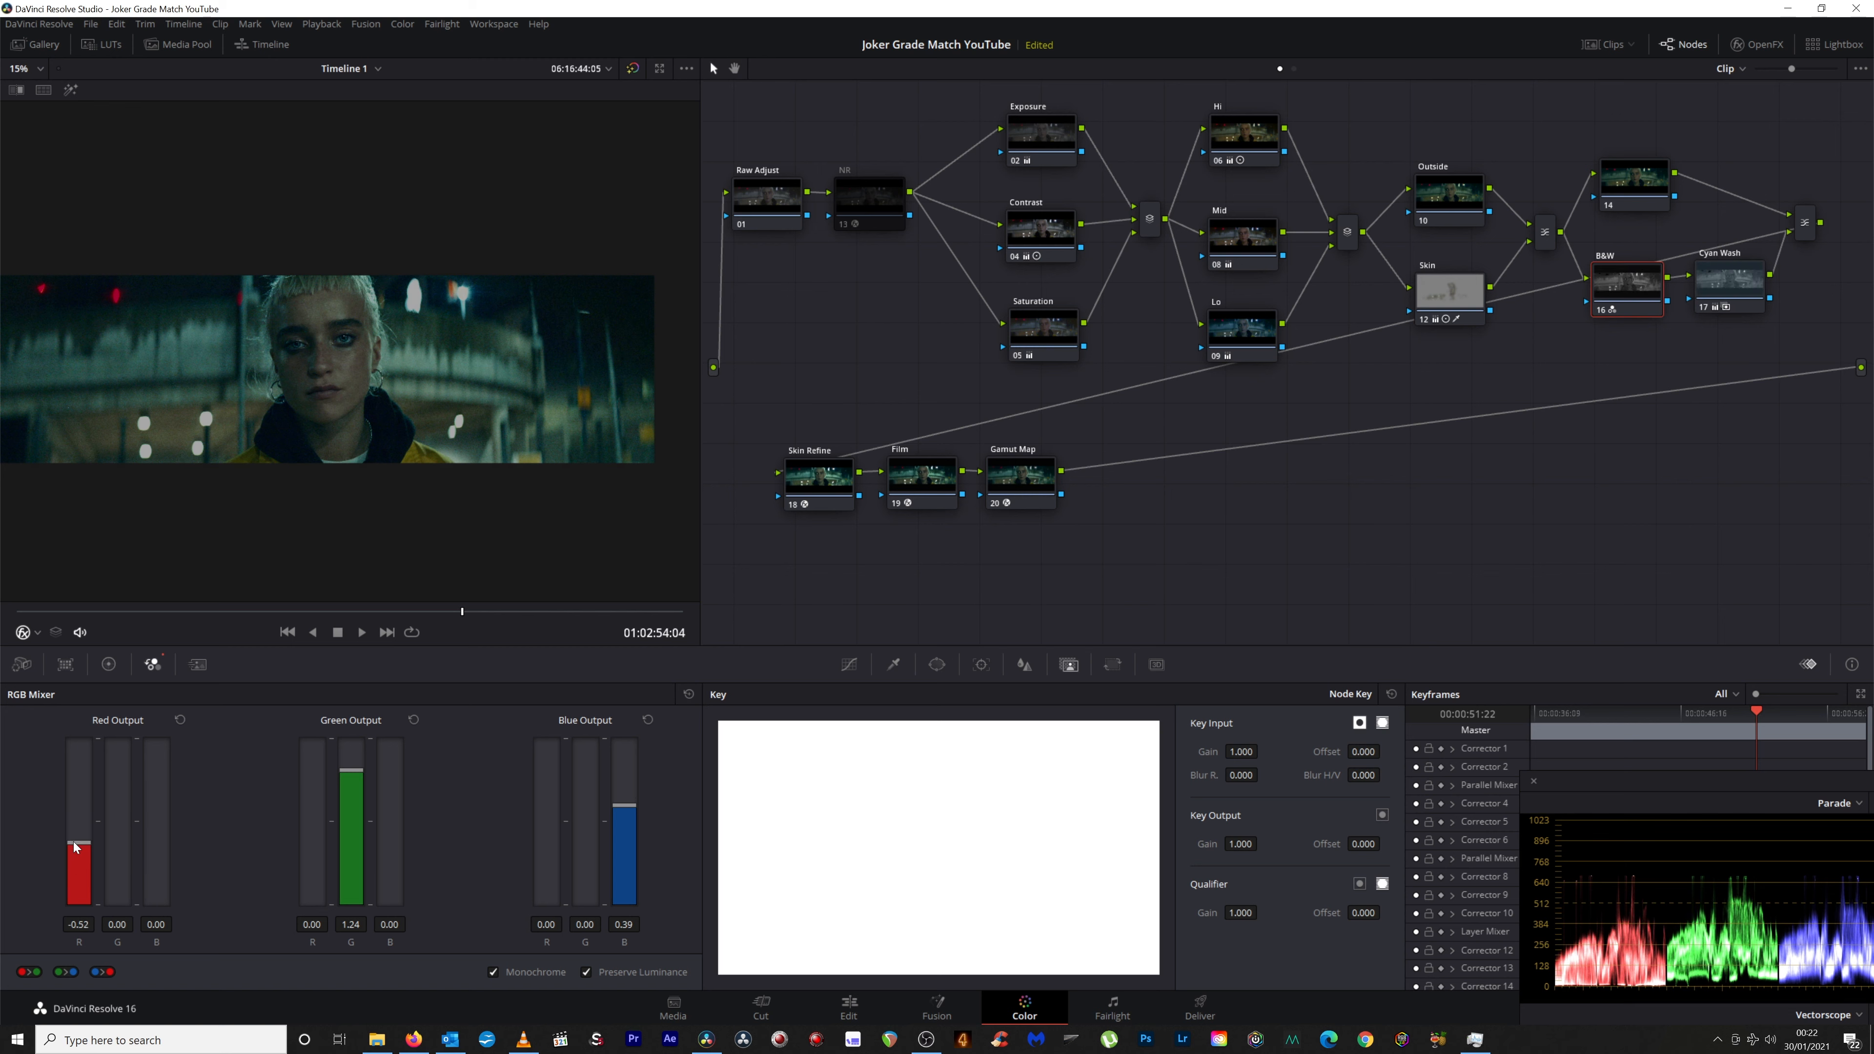
pyautogui.moveTo(75, 838)
pyautogui.mouseDown()
pyautogui.moveTo(88, 775)
pyautogui.moveTo(88, 822)
pyautogui.mouseUp()
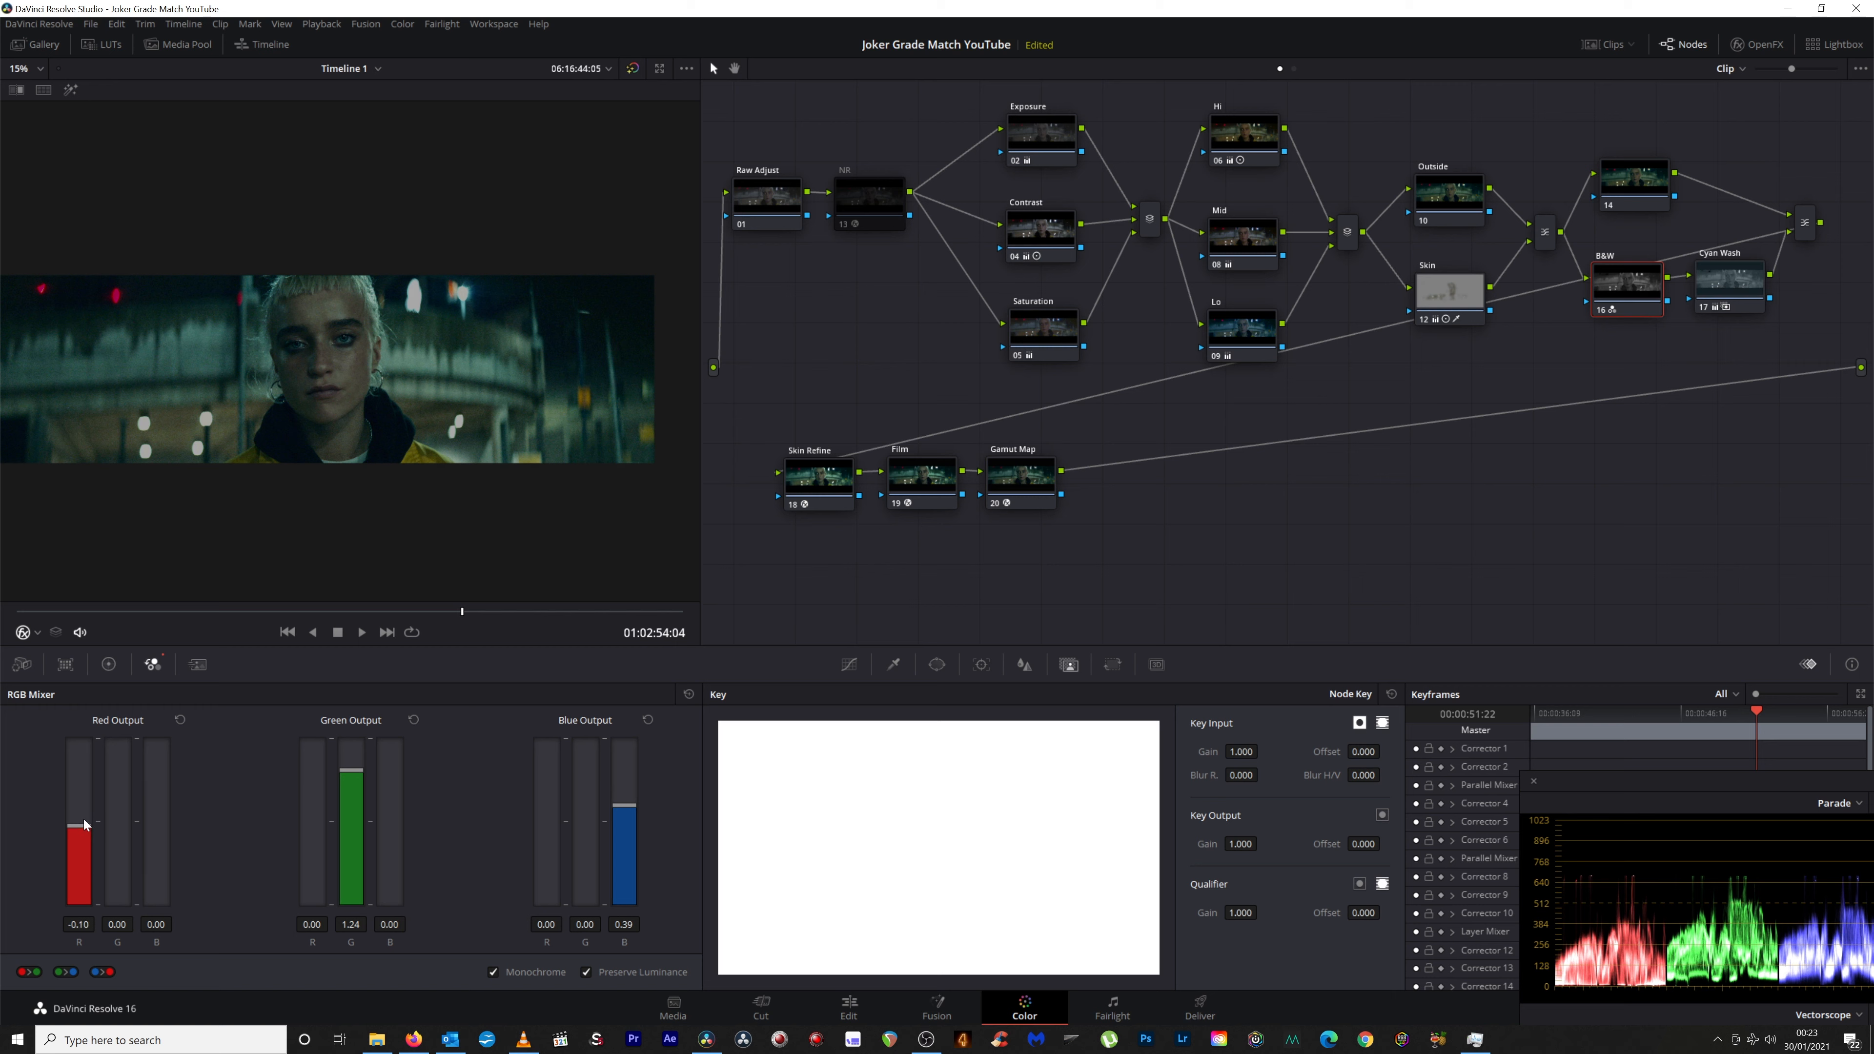
pyautogui.scroll(-1, 441, 387)
# Turn on the NR node and compare the graded shot with the ungraded original in full-screen view.
pyautogui.click(839, 225)
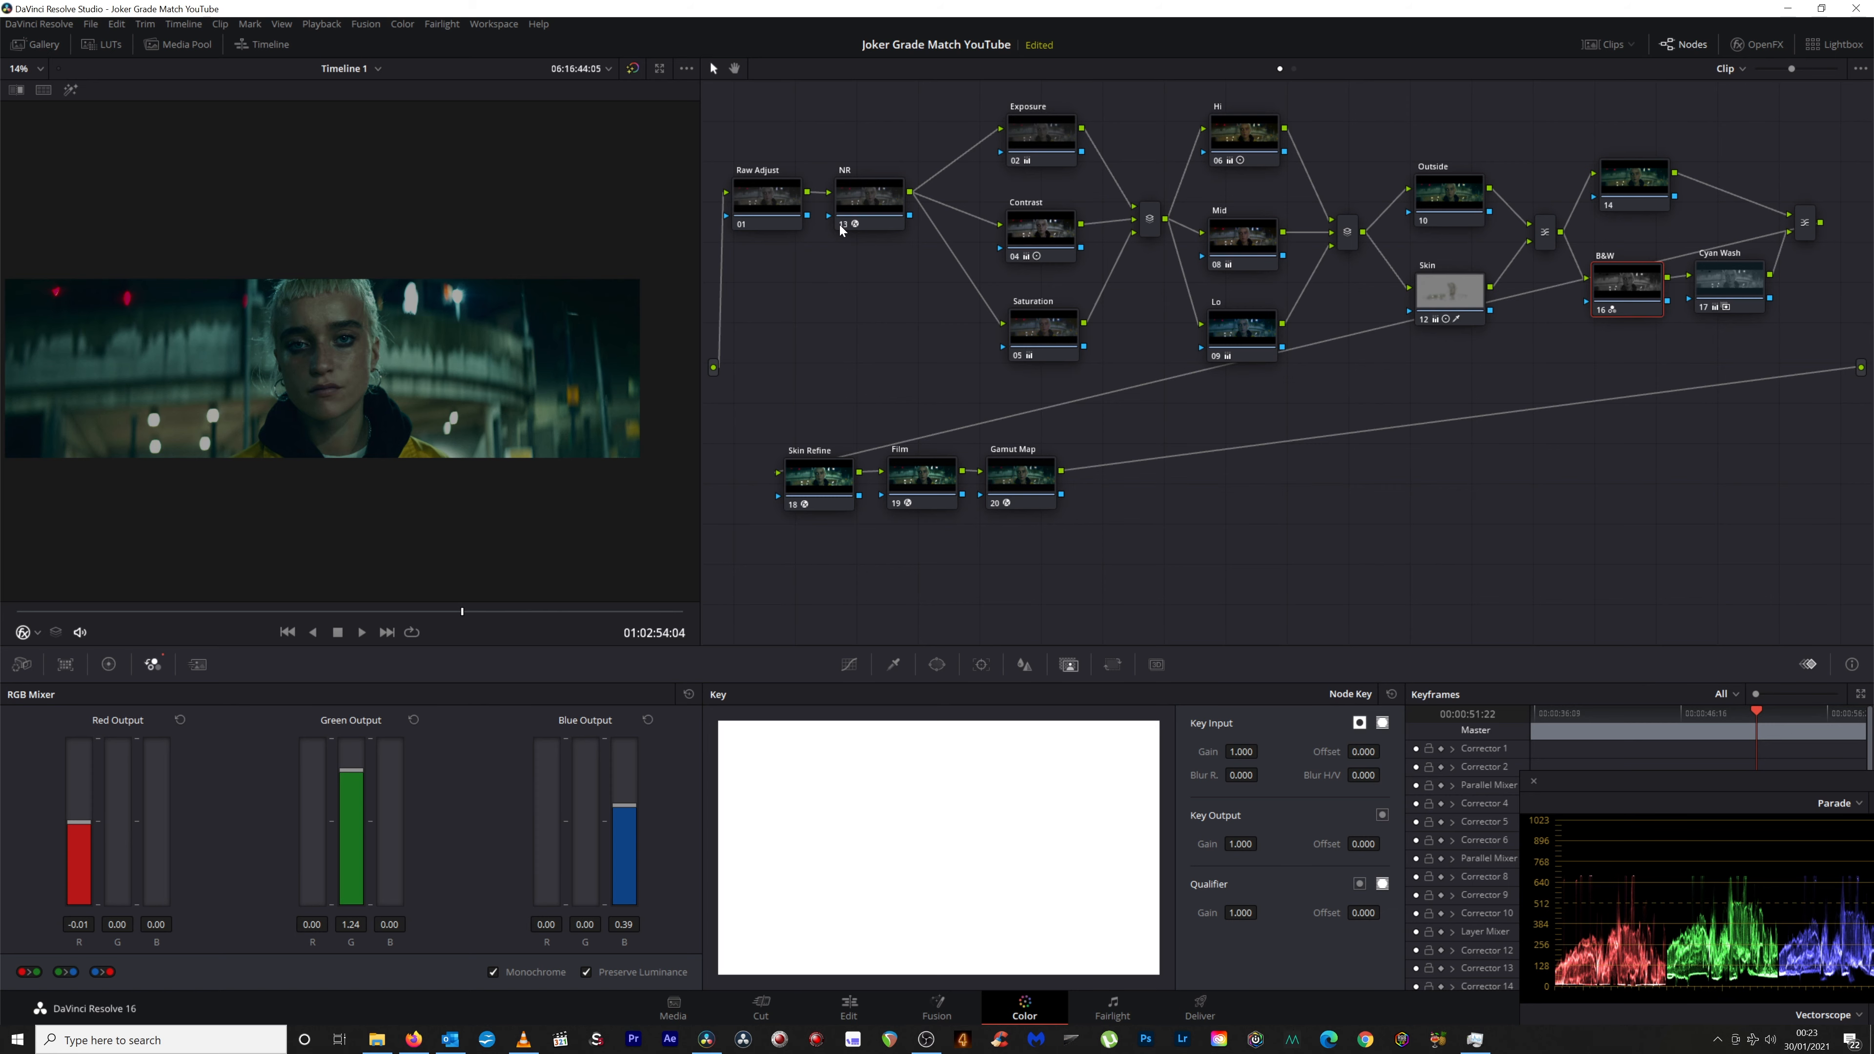
pyautogui.click(839, 225)
pyautogui.hotkey('ctrl', 'f')
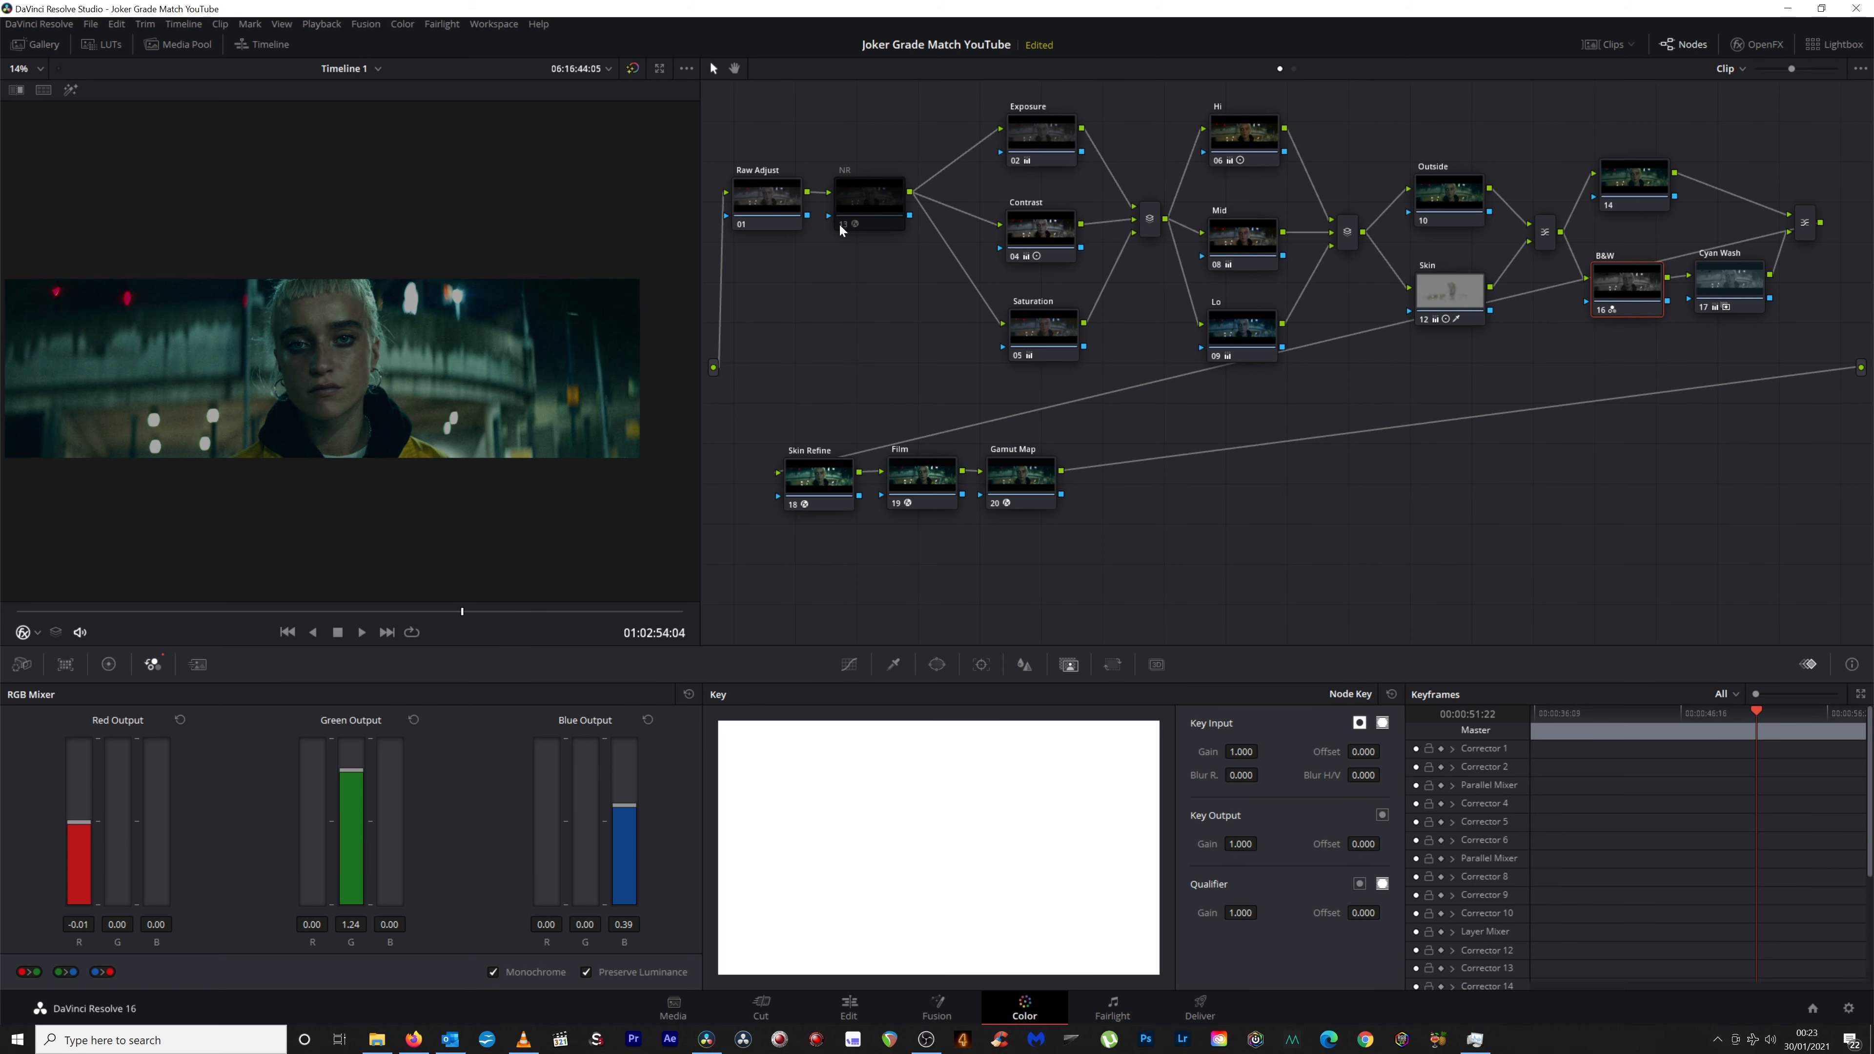
pyautogui.hotkey('shift', 'd')
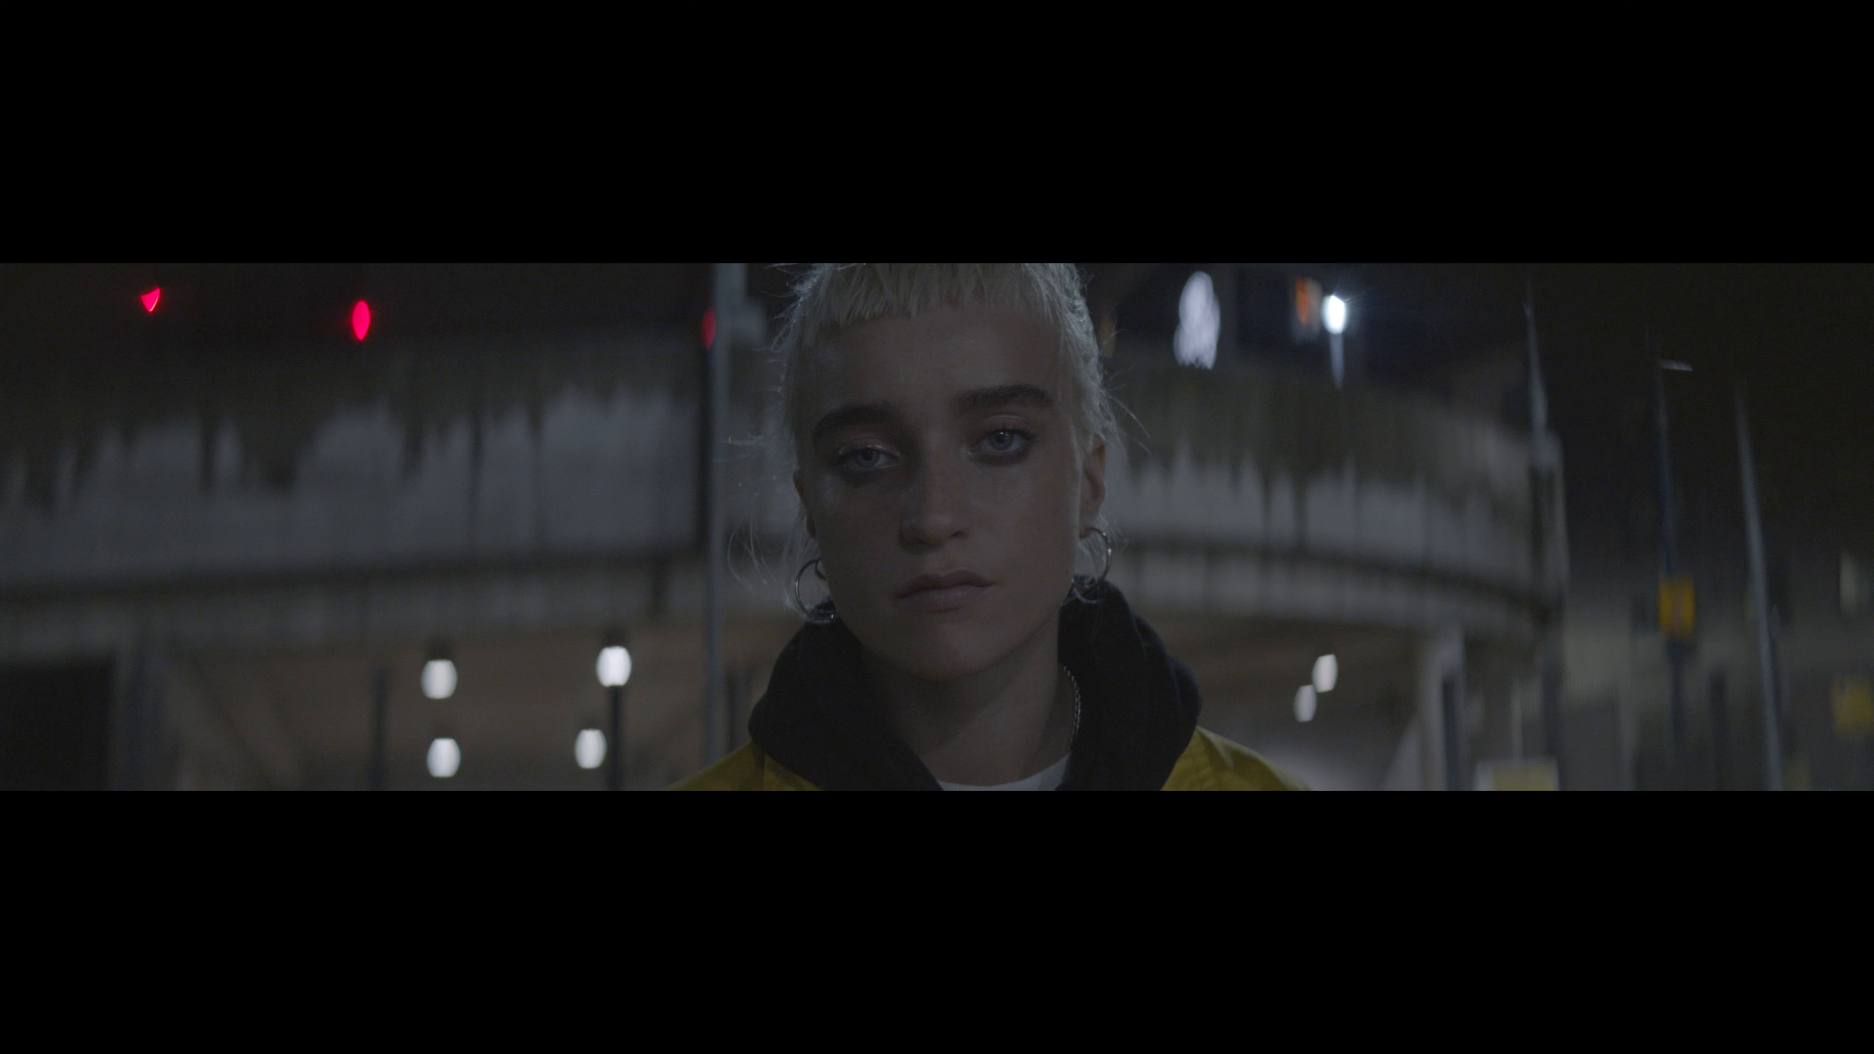
pyautogui.hotkey('shift', 'd')
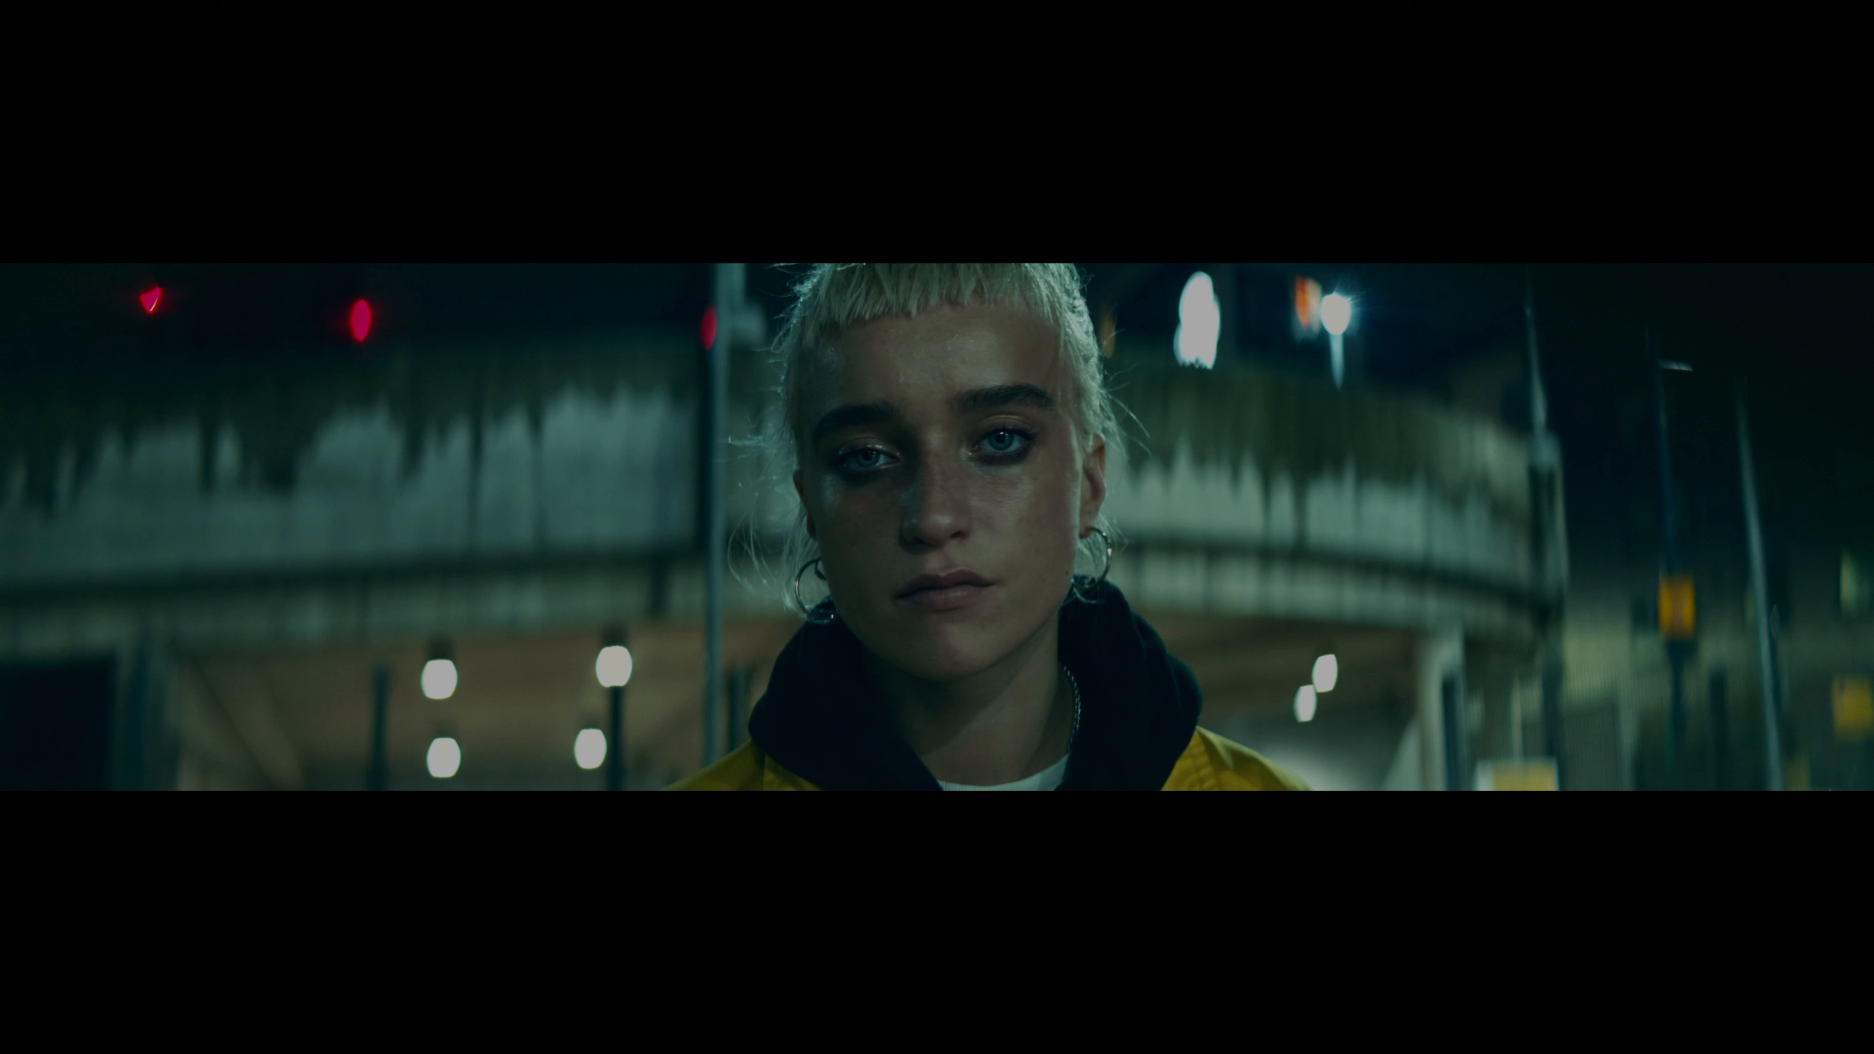
pyautogui.moveTo(736, 251)
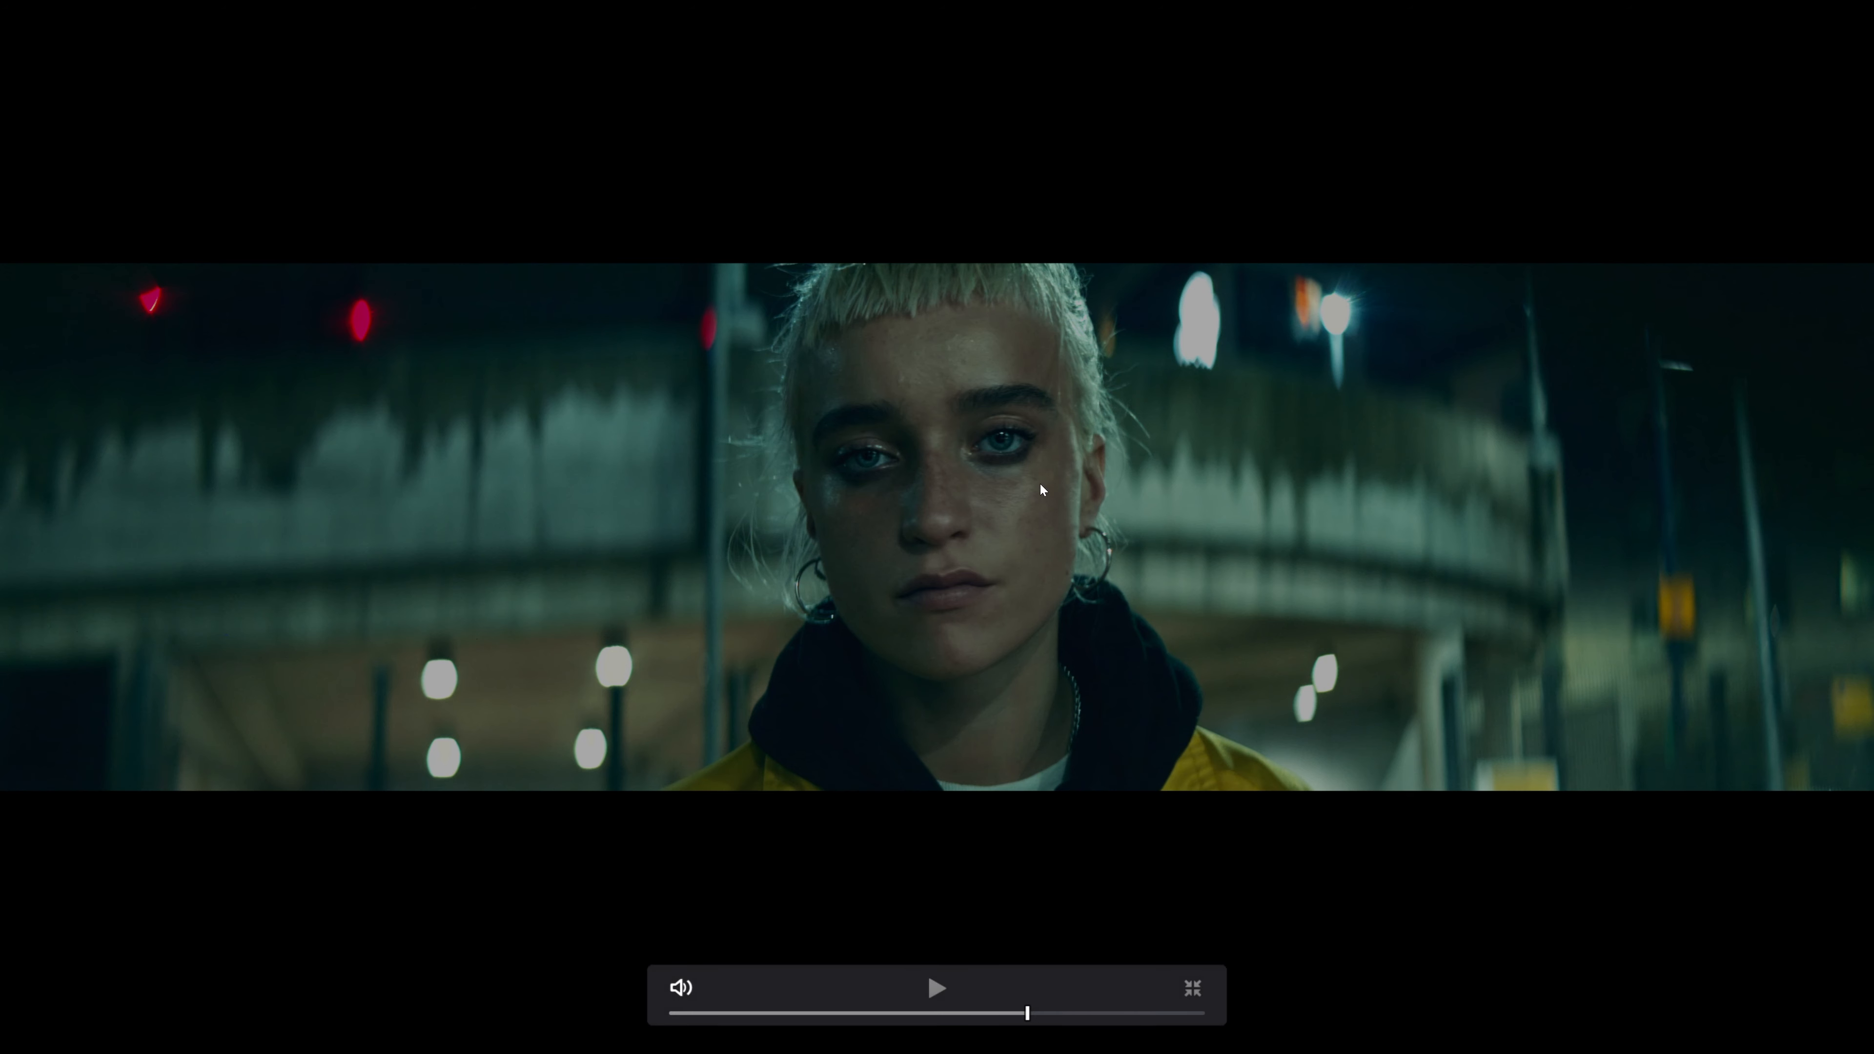
pyautogui.press('Escape')
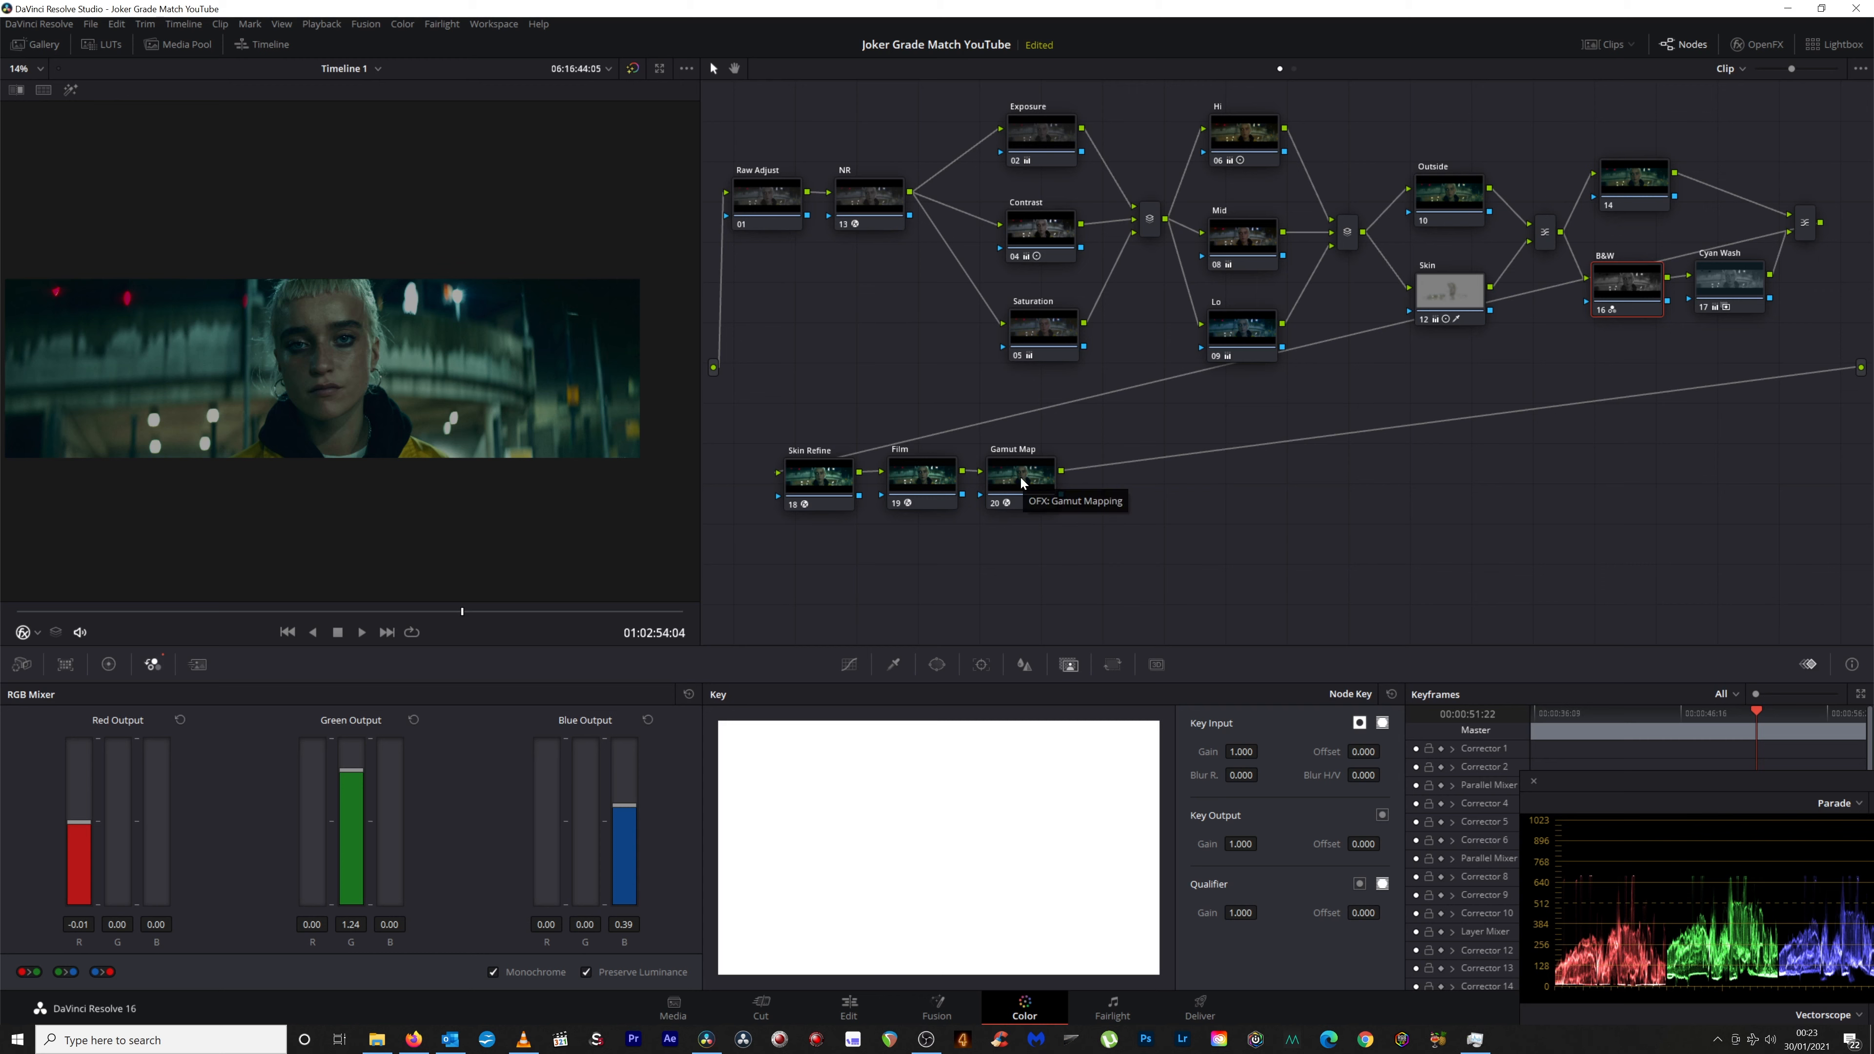
# Add a serial node after the Gamut Map node and label it Hi Lo Desat.
pyautogui.click(1022, 484)
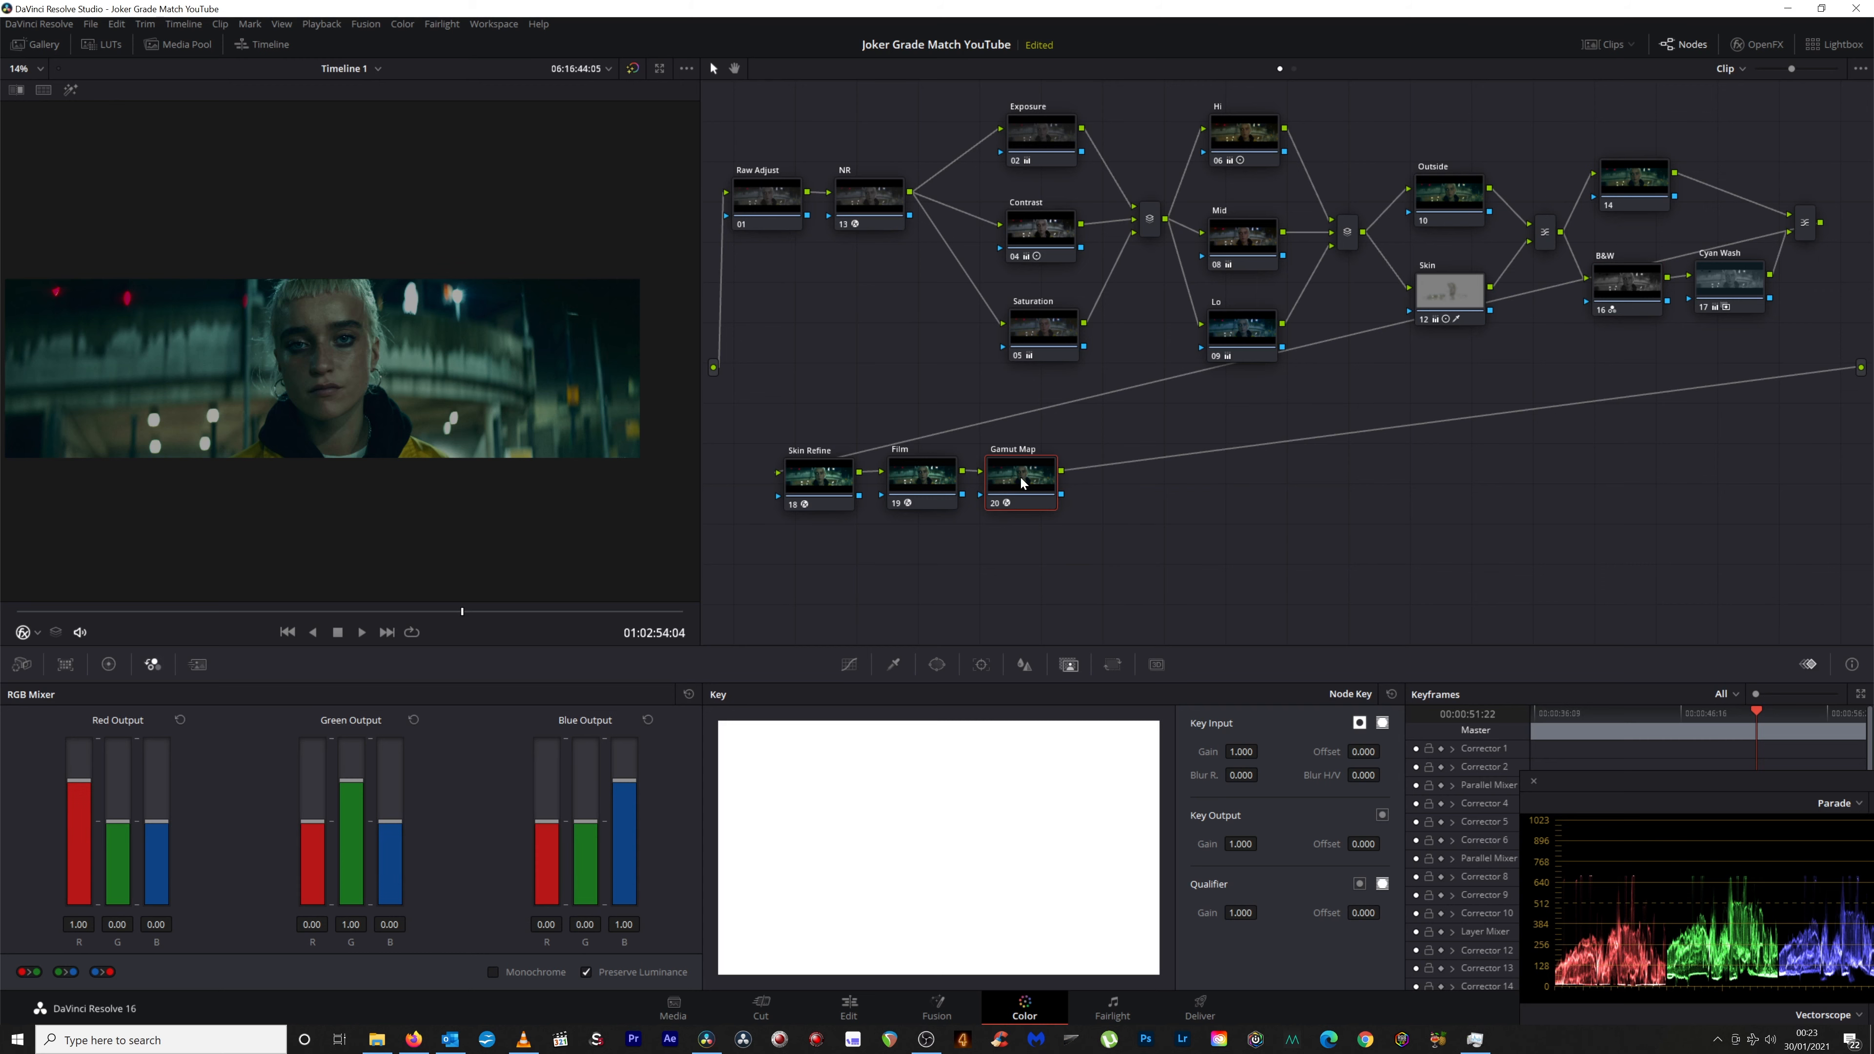
pyautogui.hotkey('alt', 's')
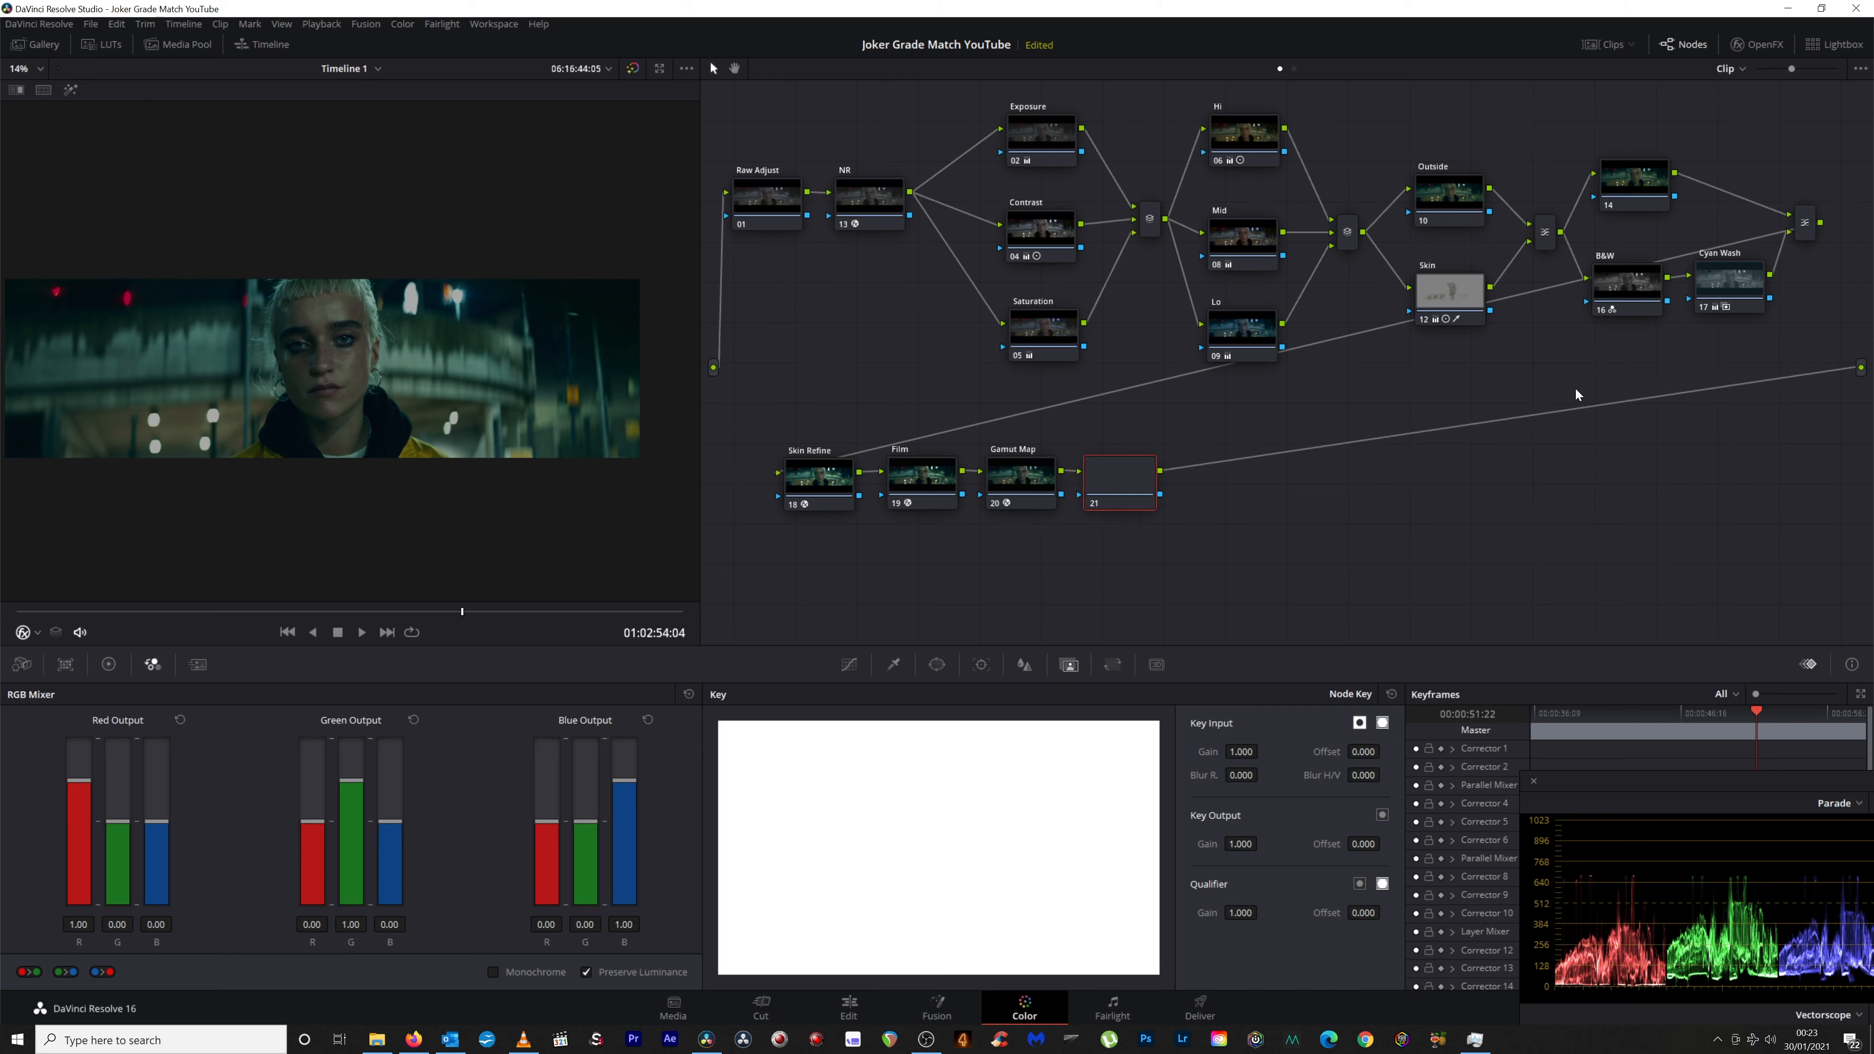
pyautogui.click(851, 665)
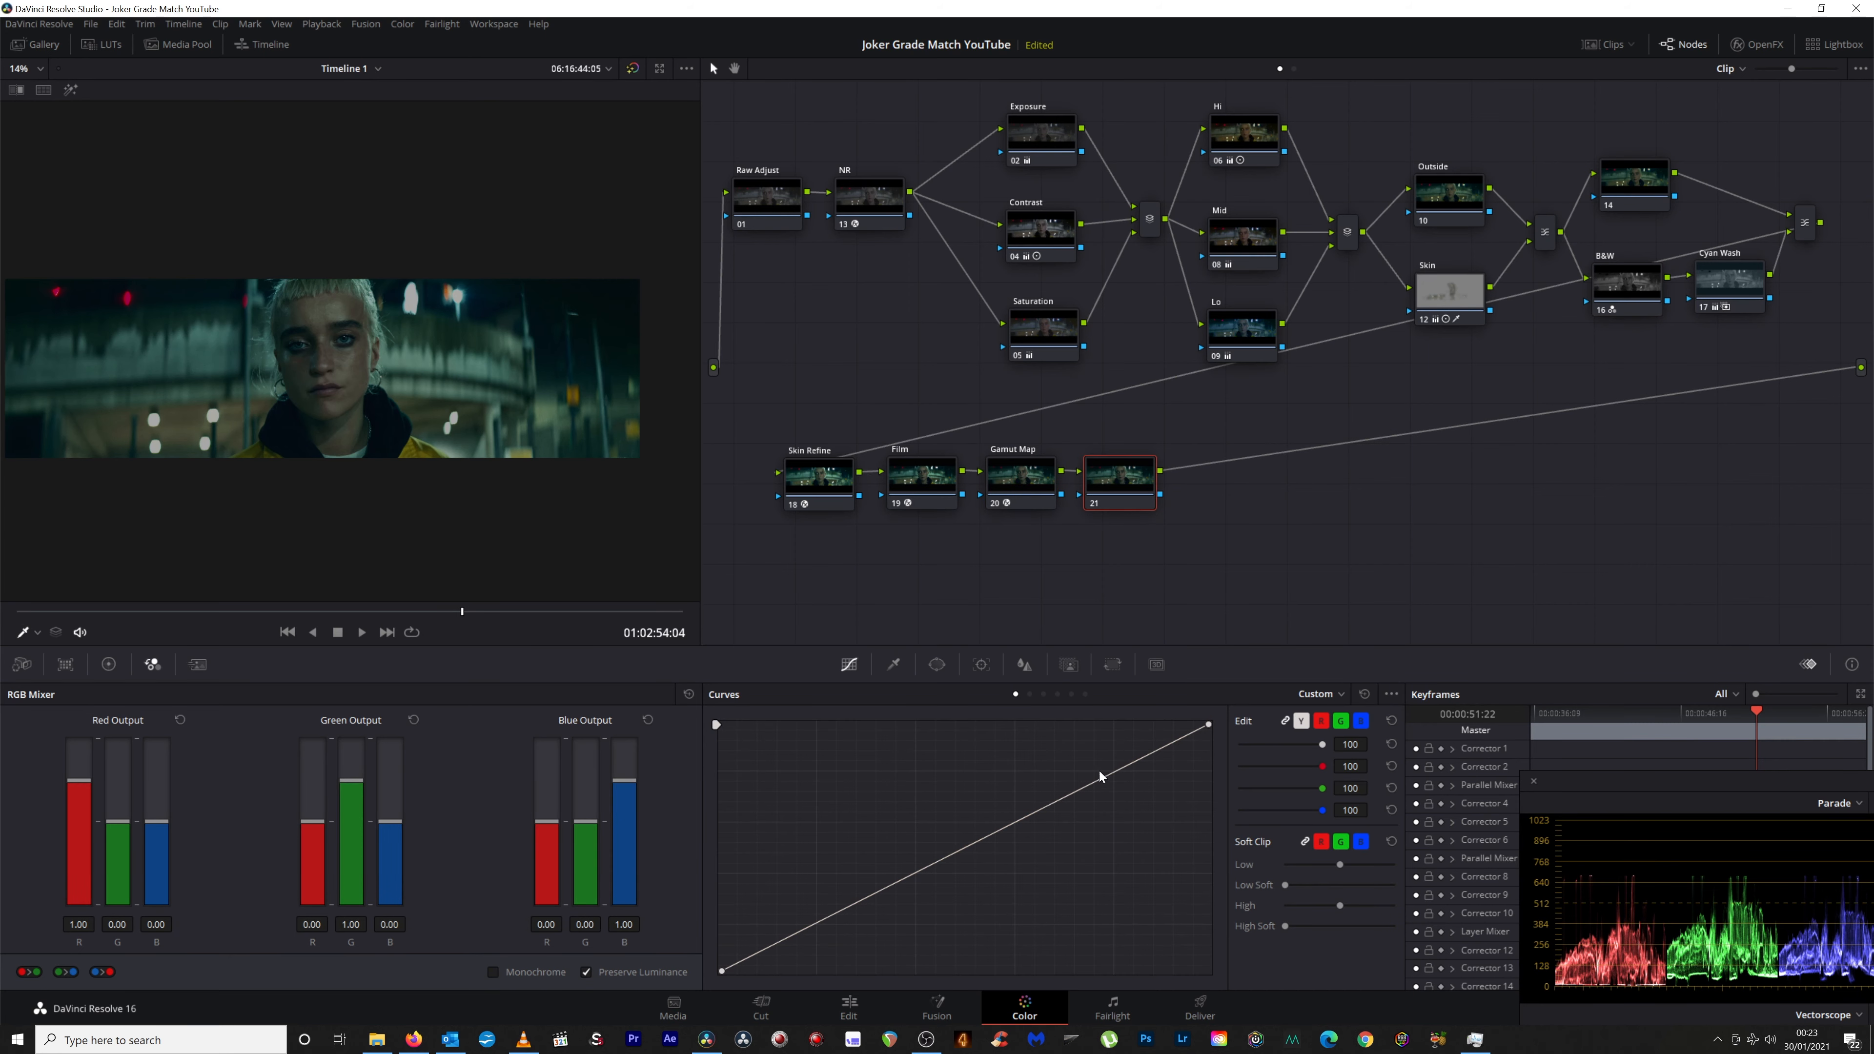
pyautogui.click(1071, 695)
pyautogui.rightClick(1096, 484)
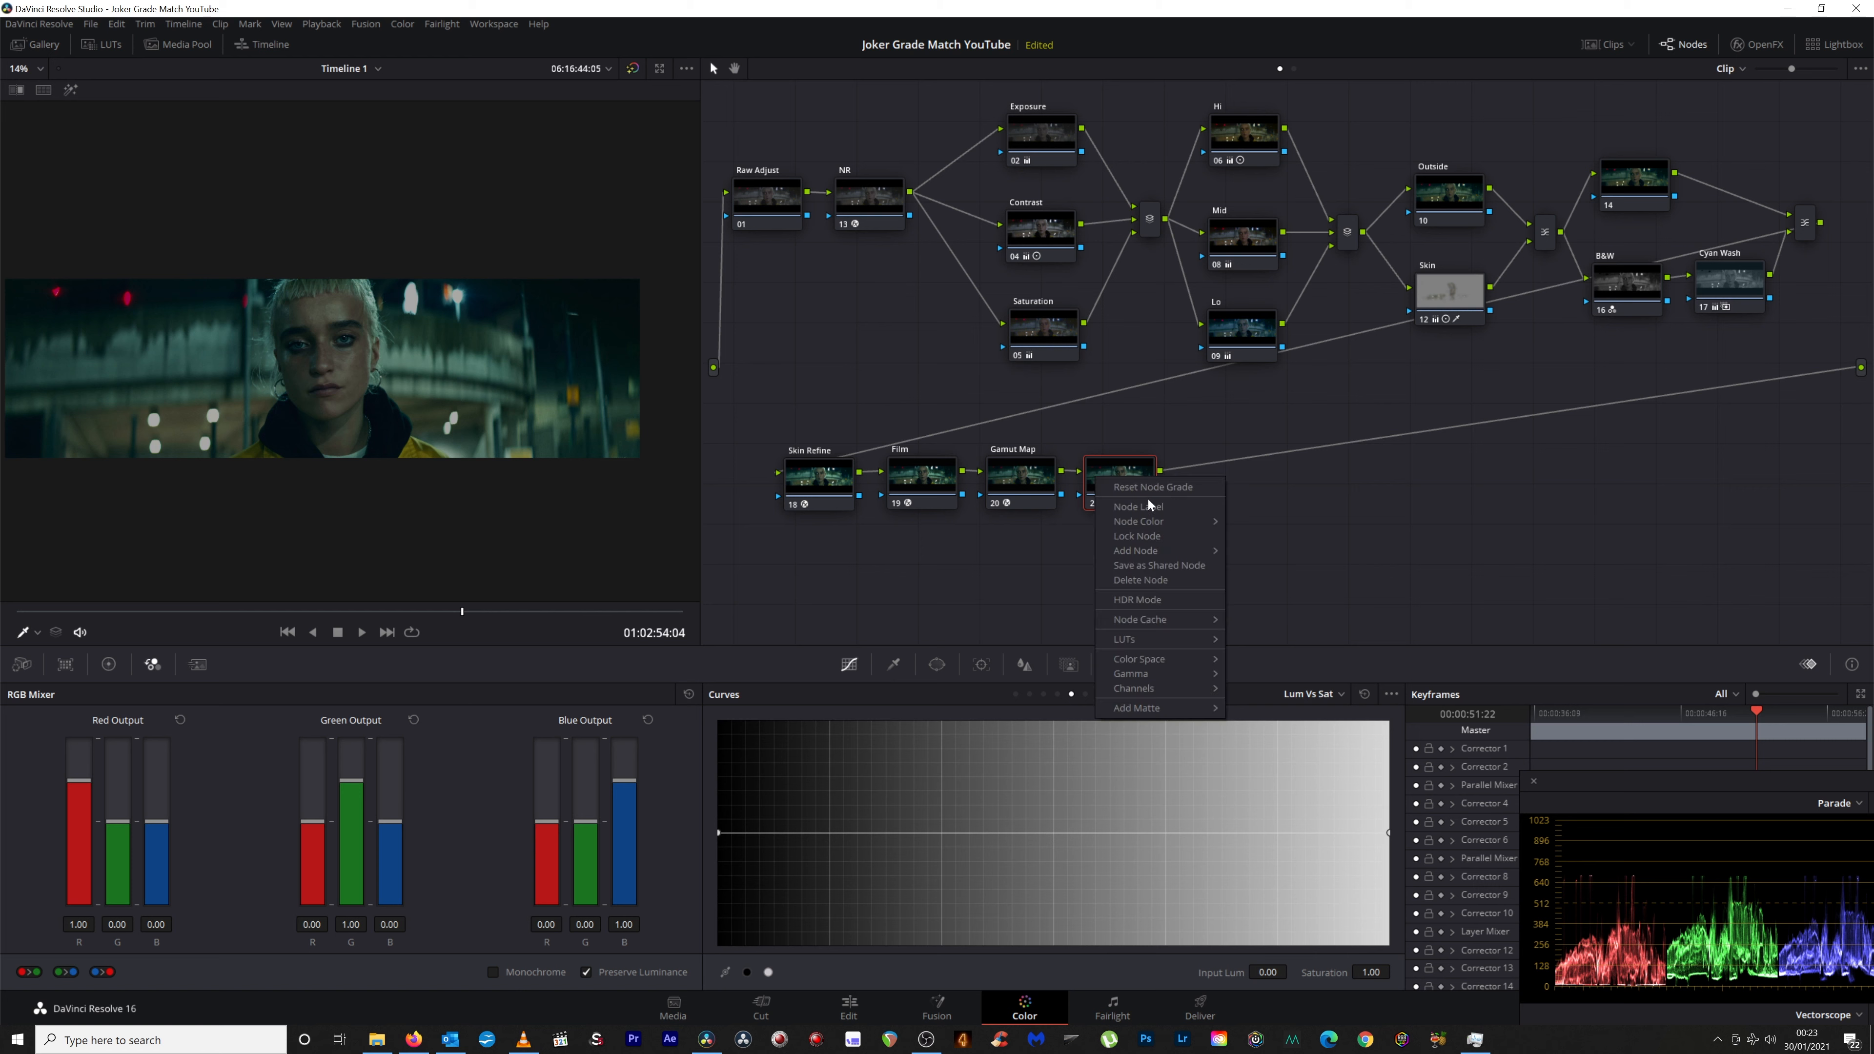
pyautogui.click(1143, 508)
pyautogui.write('Hi Lo Desat')
pyautogui.press('Return')
# Anchor the Lum Vs Sat curve's midtones, lower saturation to about 0.44 at black and 0 at white, and turn off the NR node.
pyautogui.click(885, 833)
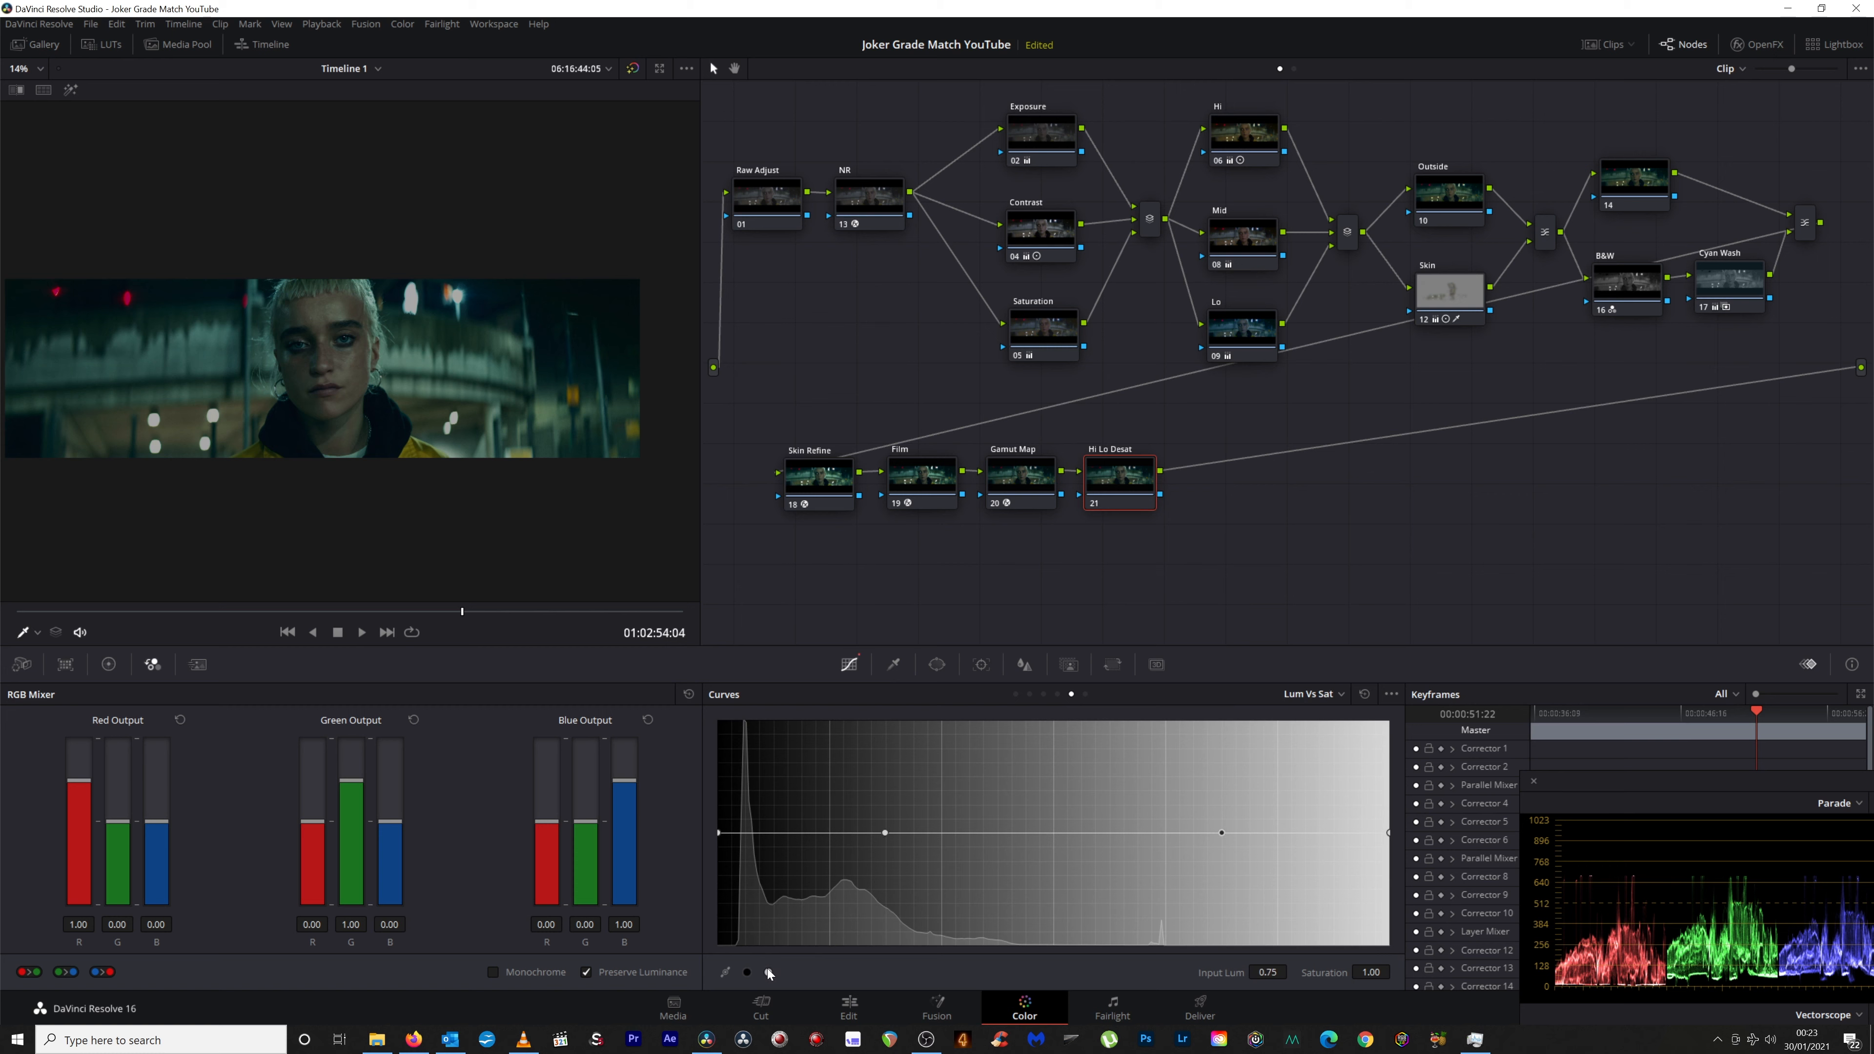
pyautogui.moveTo(719, 834); pyautogui.dragTo(742, 900)
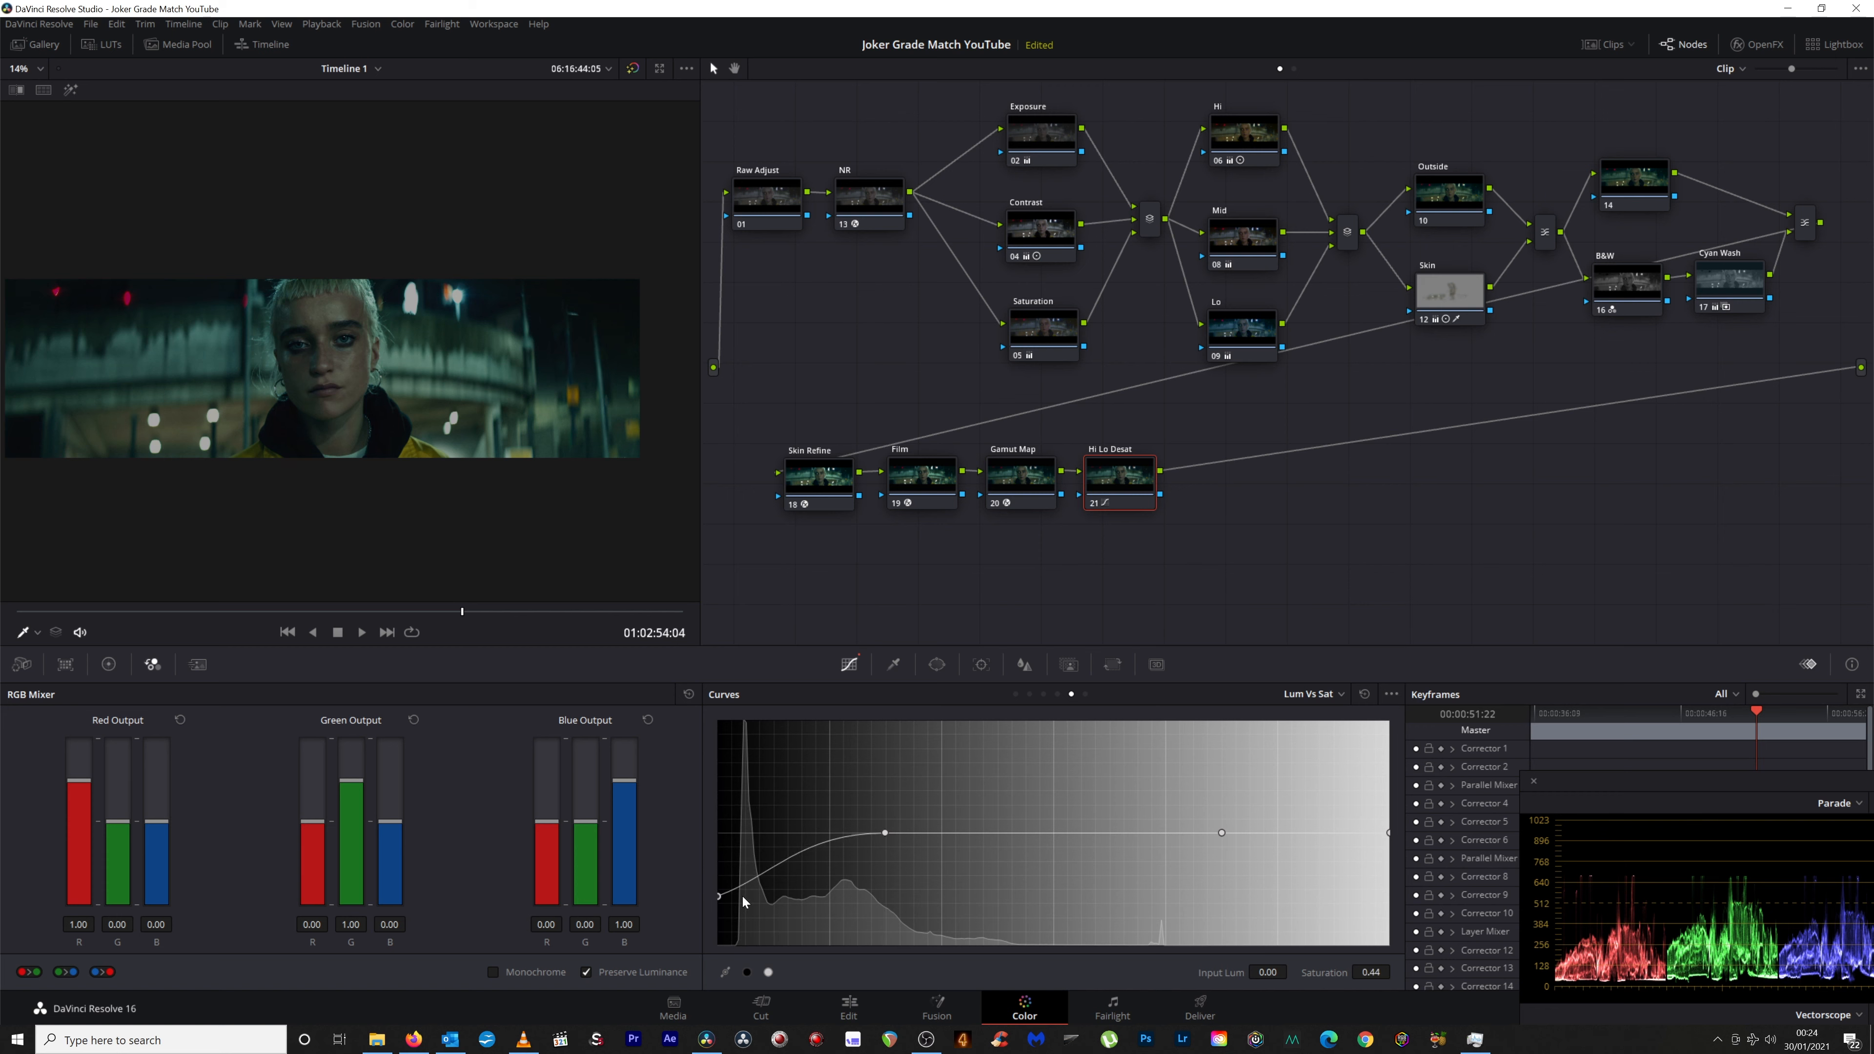
pyautogui.click(847, 225)
pyautogui.click(847, 225)
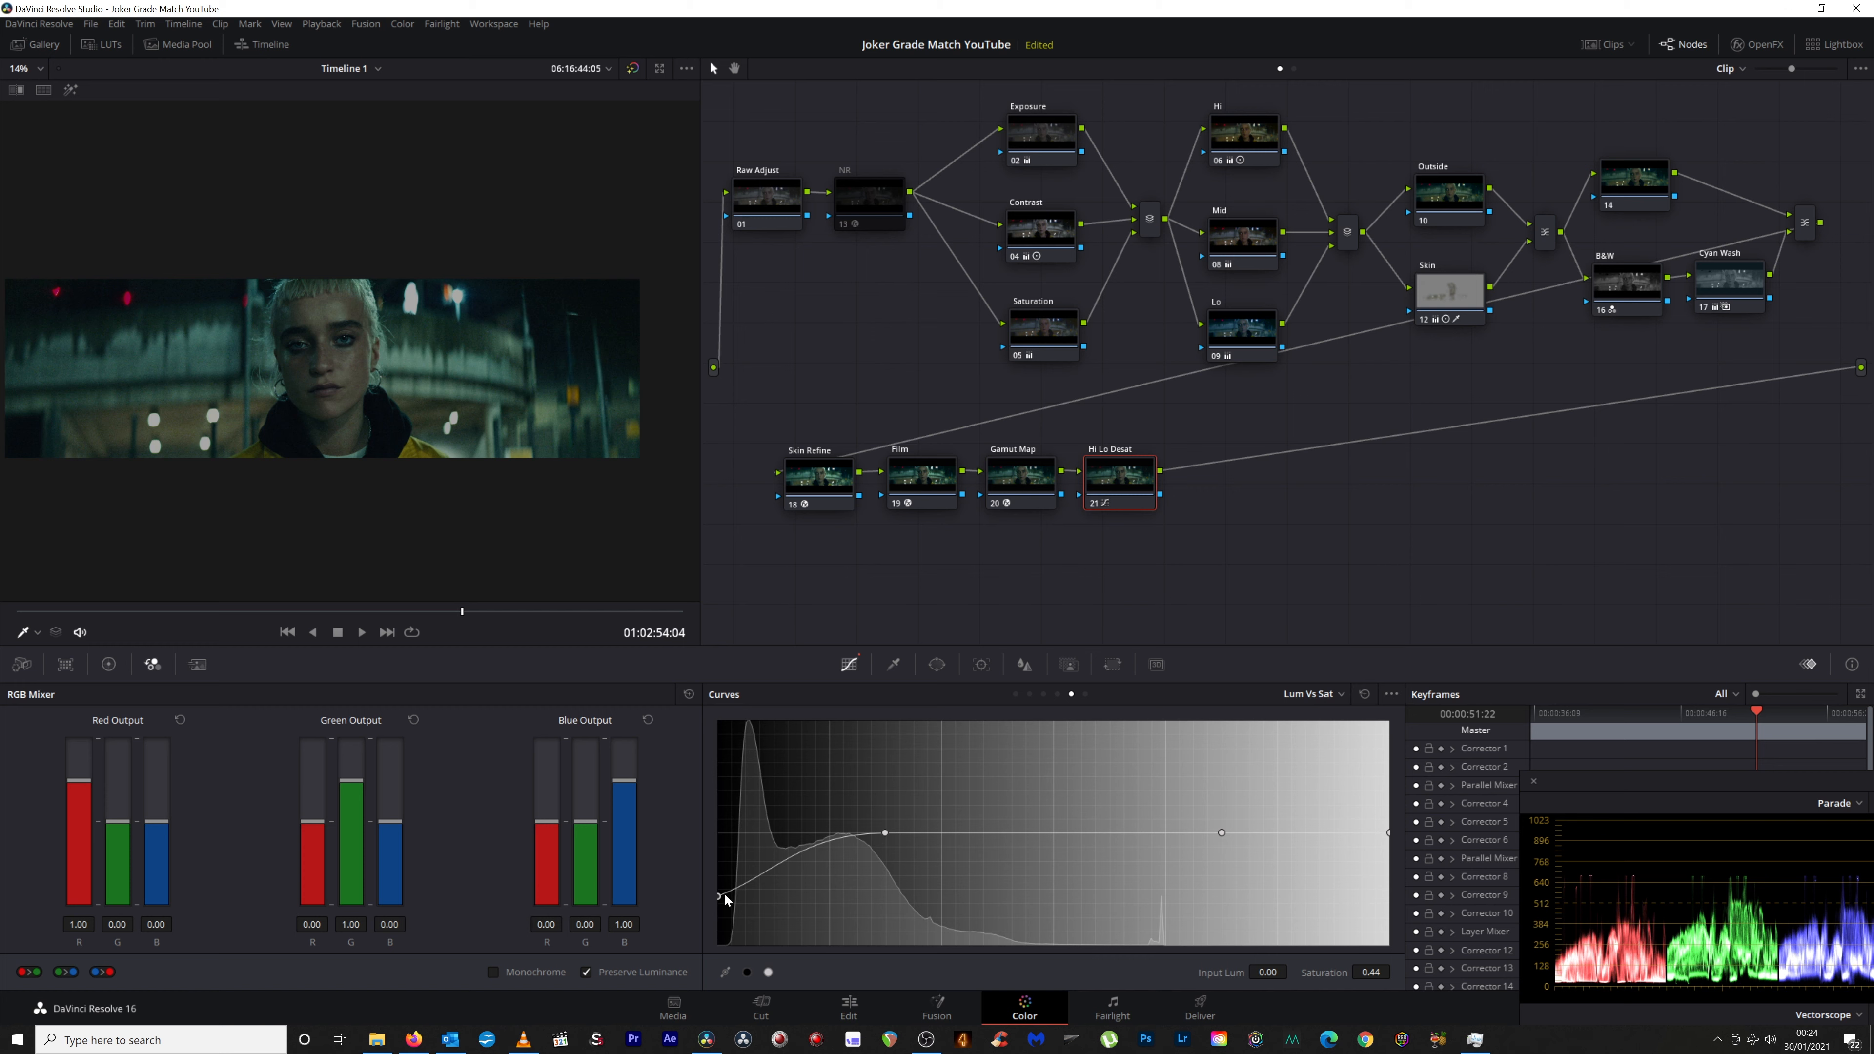
pyautogui.moveTo(719, 896)
pyautogui.mouseDown()
pyautogui.moveTo(718, 775)
pyautogui.moveTo(728, 946)
pyautogui.moveTo(716, 845)
pyautogui.moveTo(717, 895)
pyautogui.mouseUp()
pyautogui.moveTo(1390, 834); pyautogui.dragTo(1383, 794)
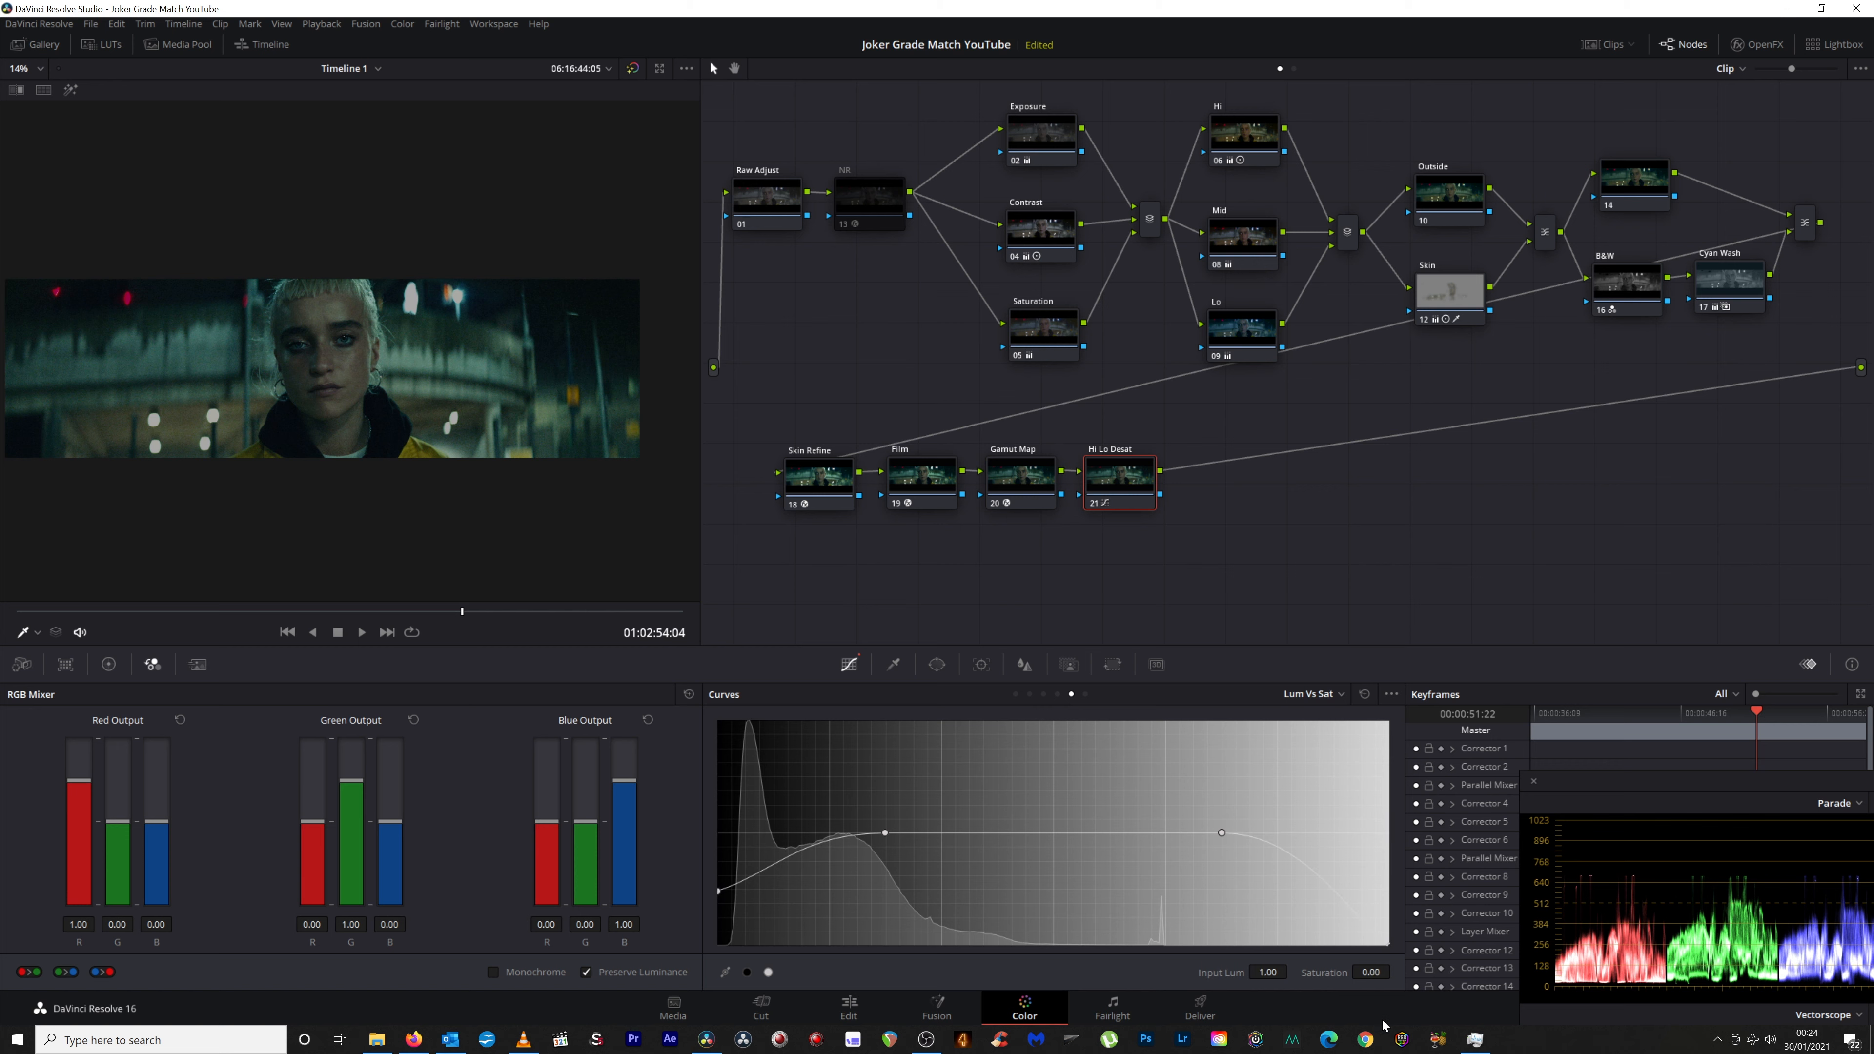
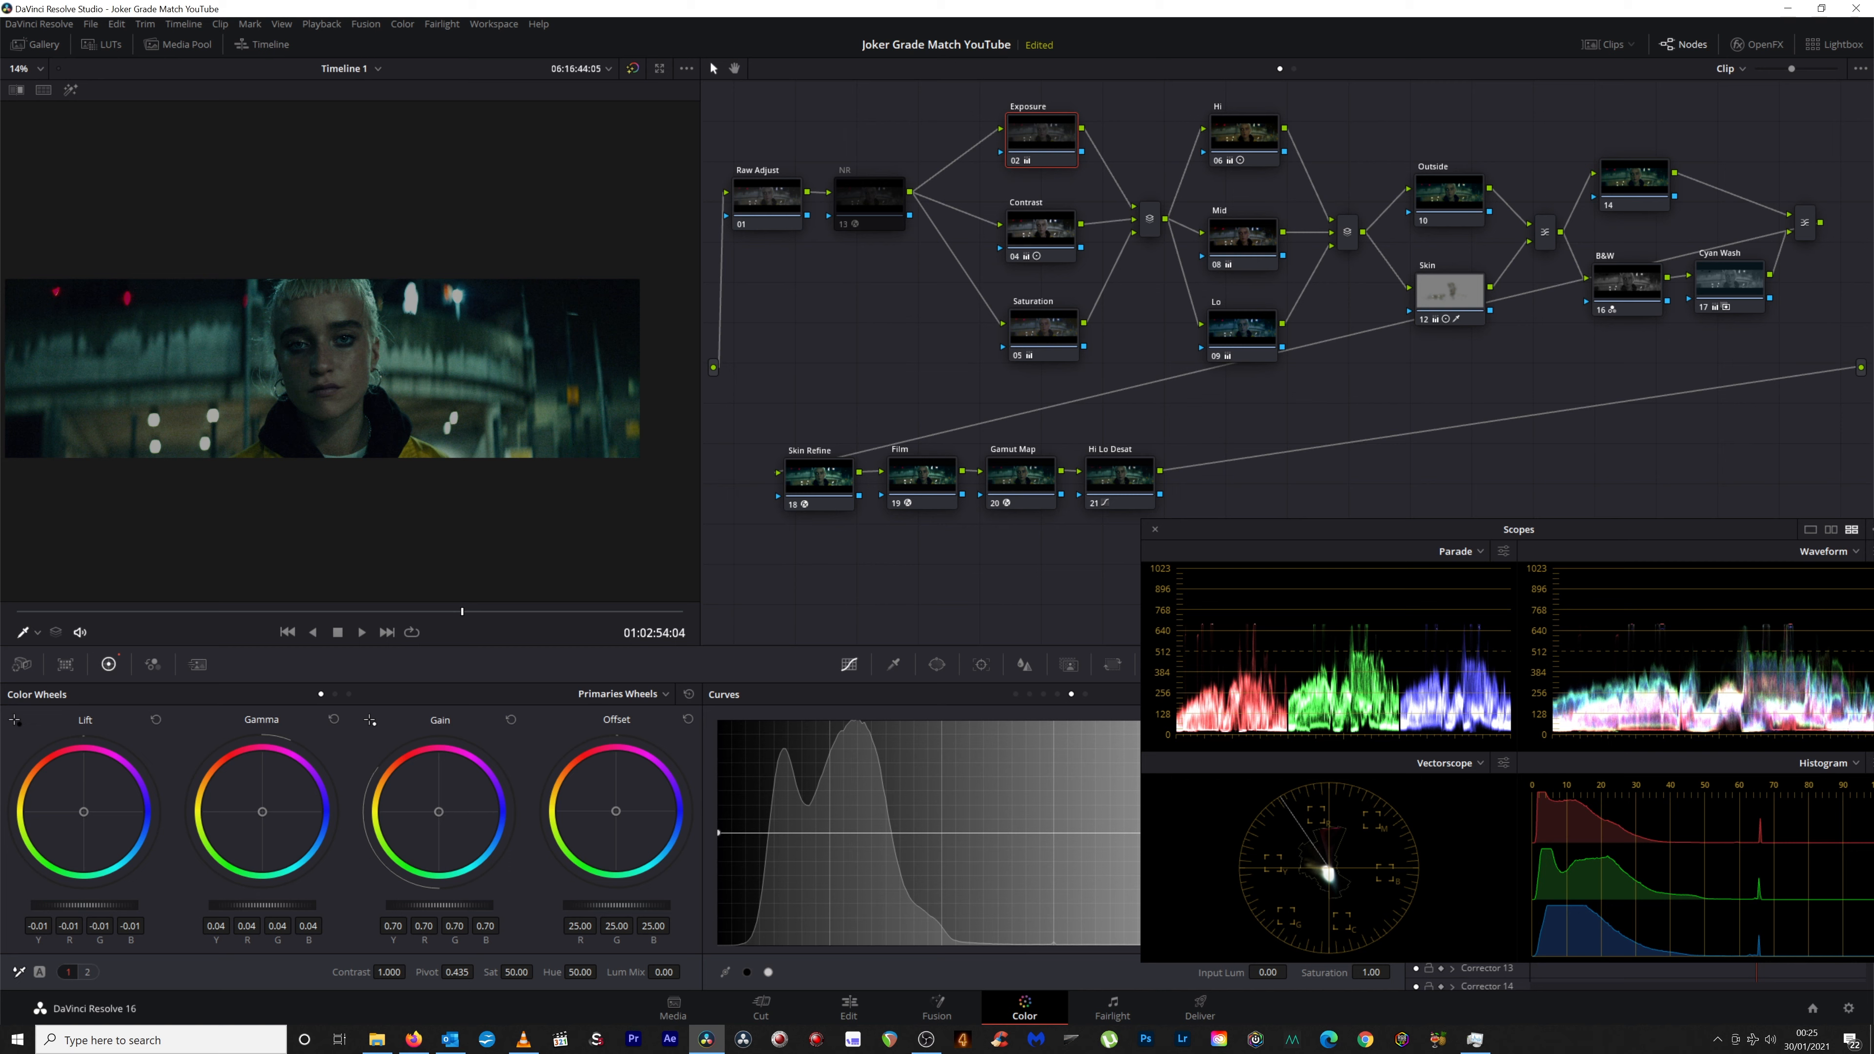
# Set the Exposure node's lift to -0.01 and compare the red background lights with the NR node on and off.
pyautogui.moveTo(84, 904); pyautogui.dragTo(90, 904)
pyautogui.scroll(5, 298, 361)
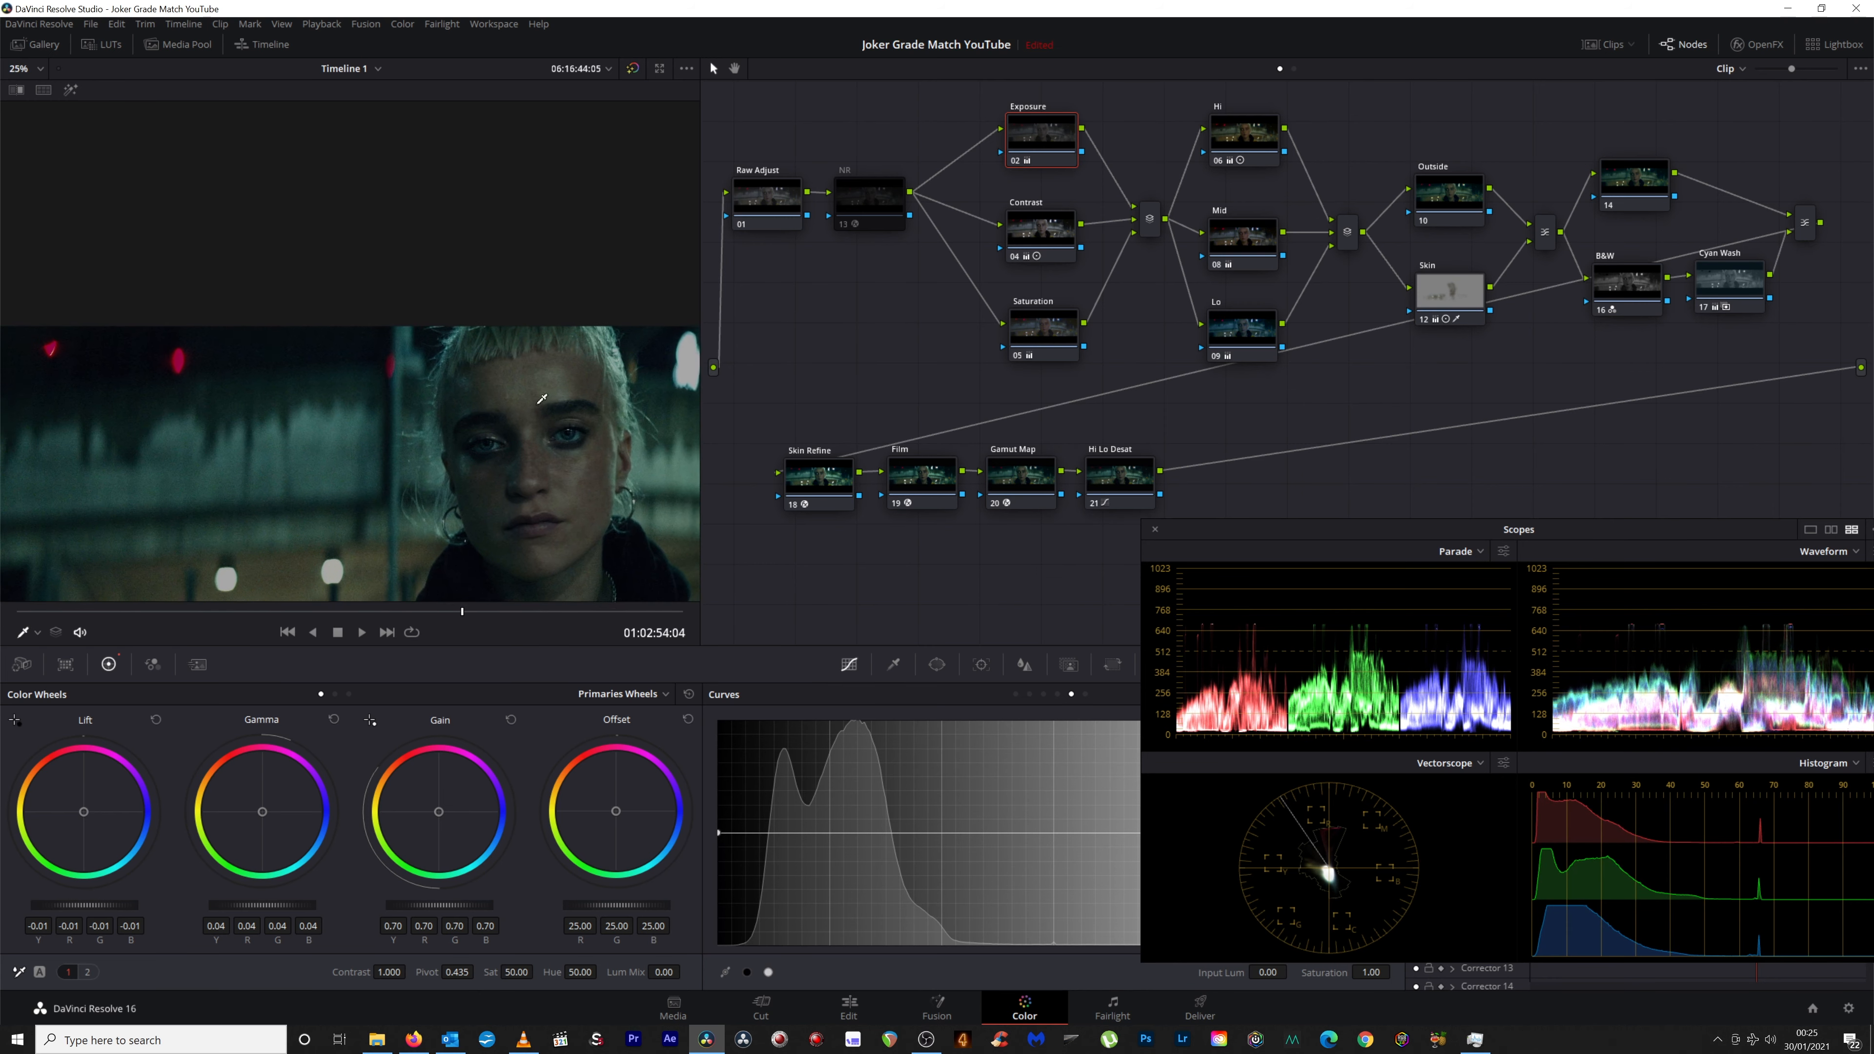
pyautogui.scroll(4, 435, 352)
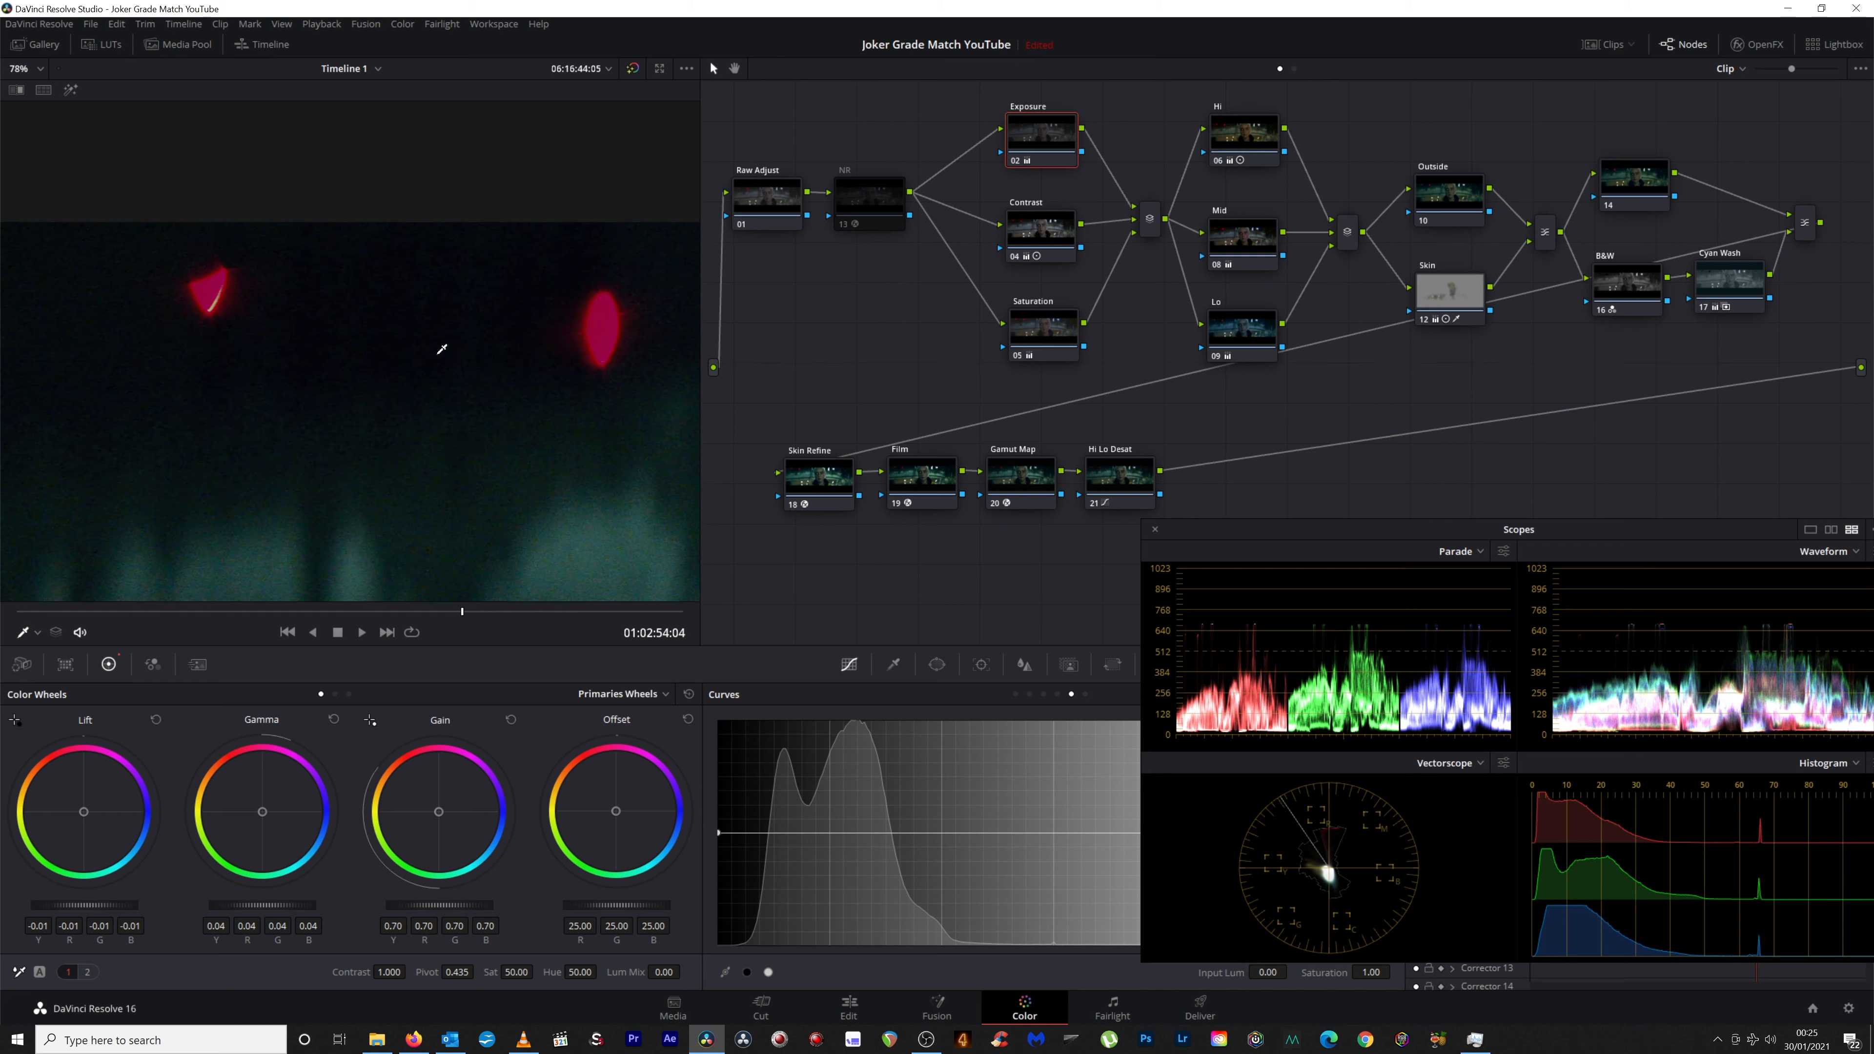
pyautogui.click(843, 224)
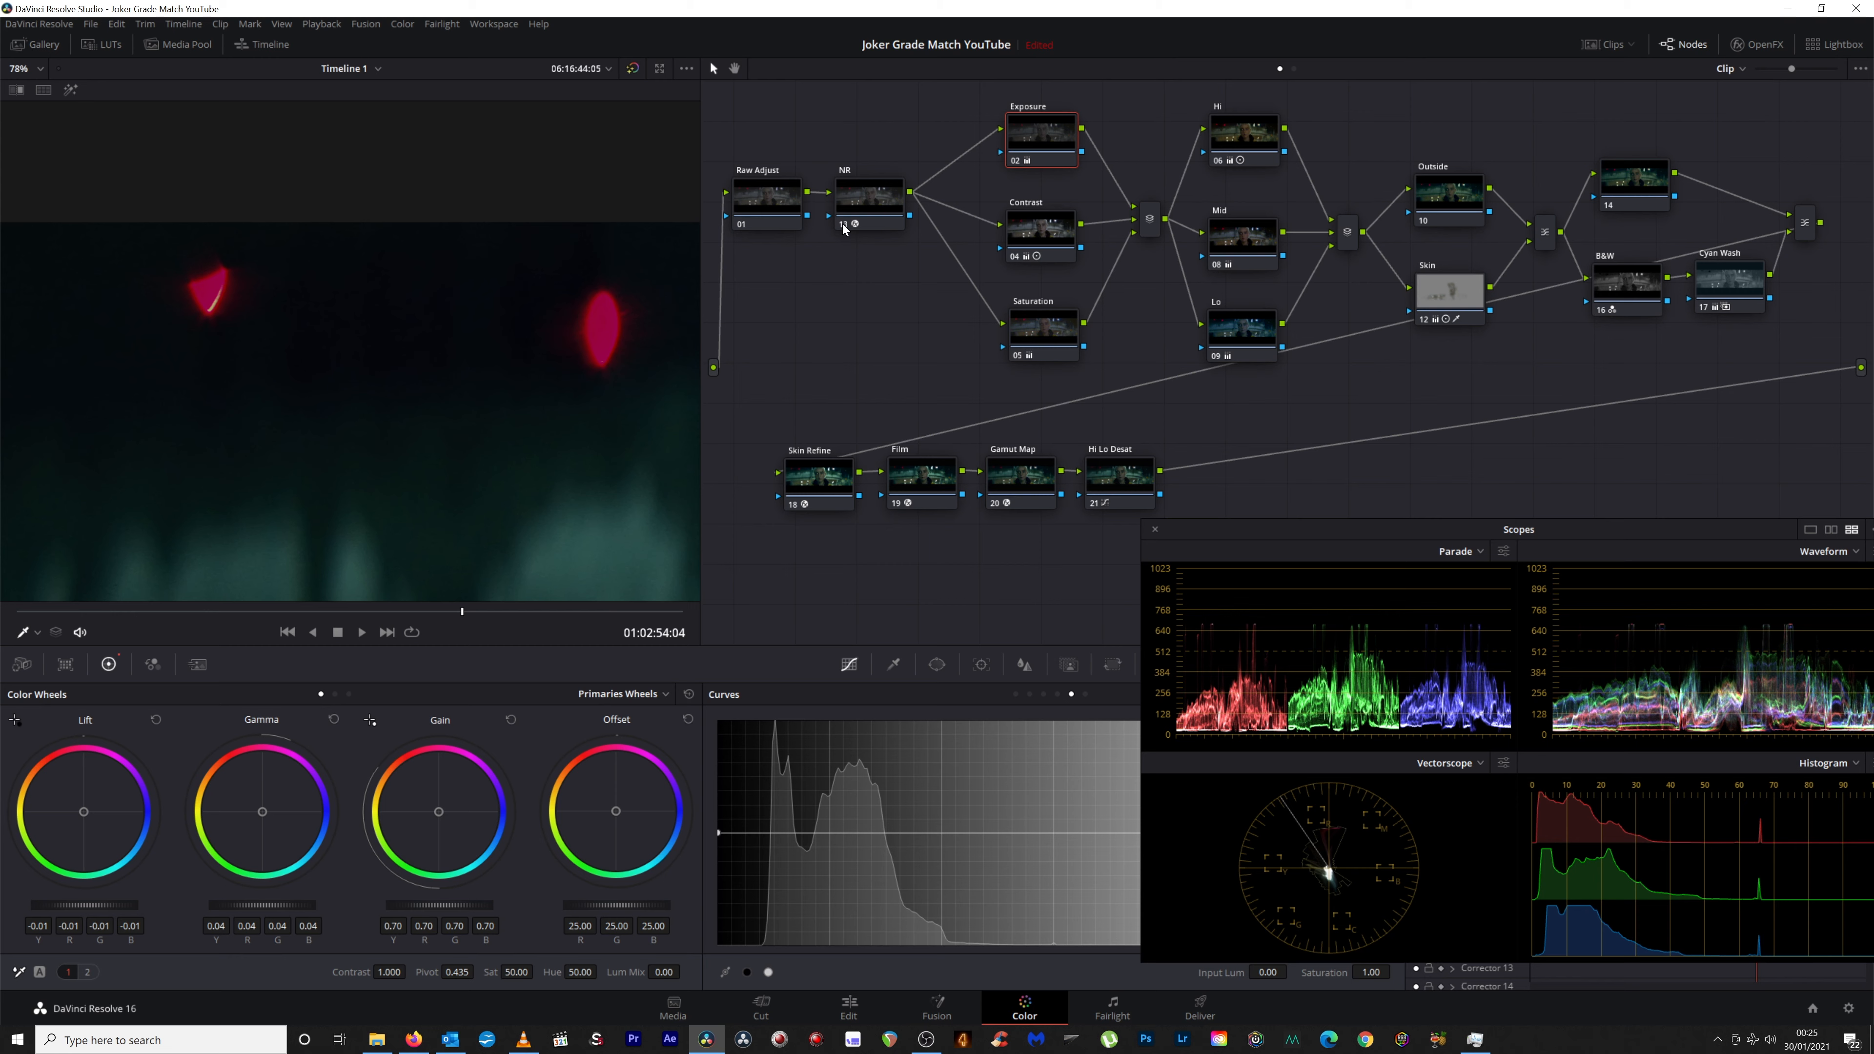
pyautogui.click(843, 225)
pyautogui.scroll(-10, 439, 369)
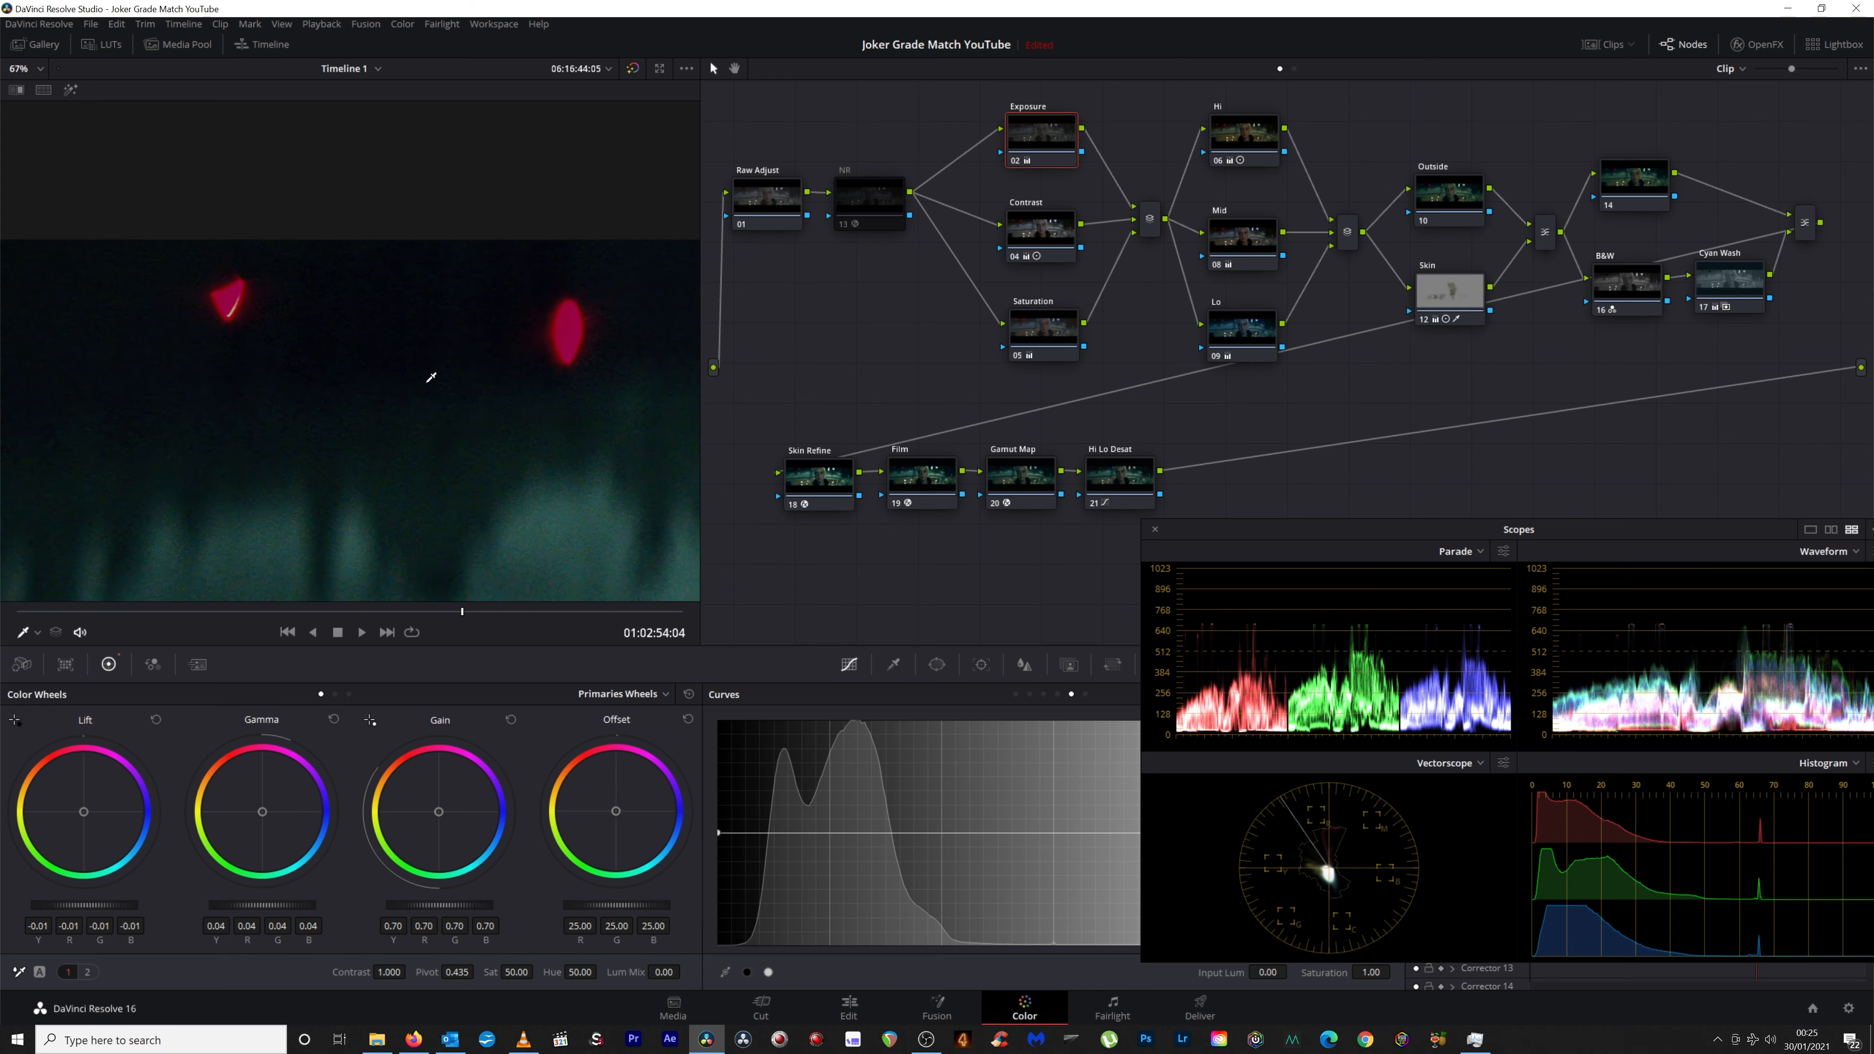
pyautogui.moveTo(543, 421); pyautogui.dragTo(342, 365)
pyautogui.scroll(-1, 329, 342)
pyautogui.scroll(1, 338, 360)
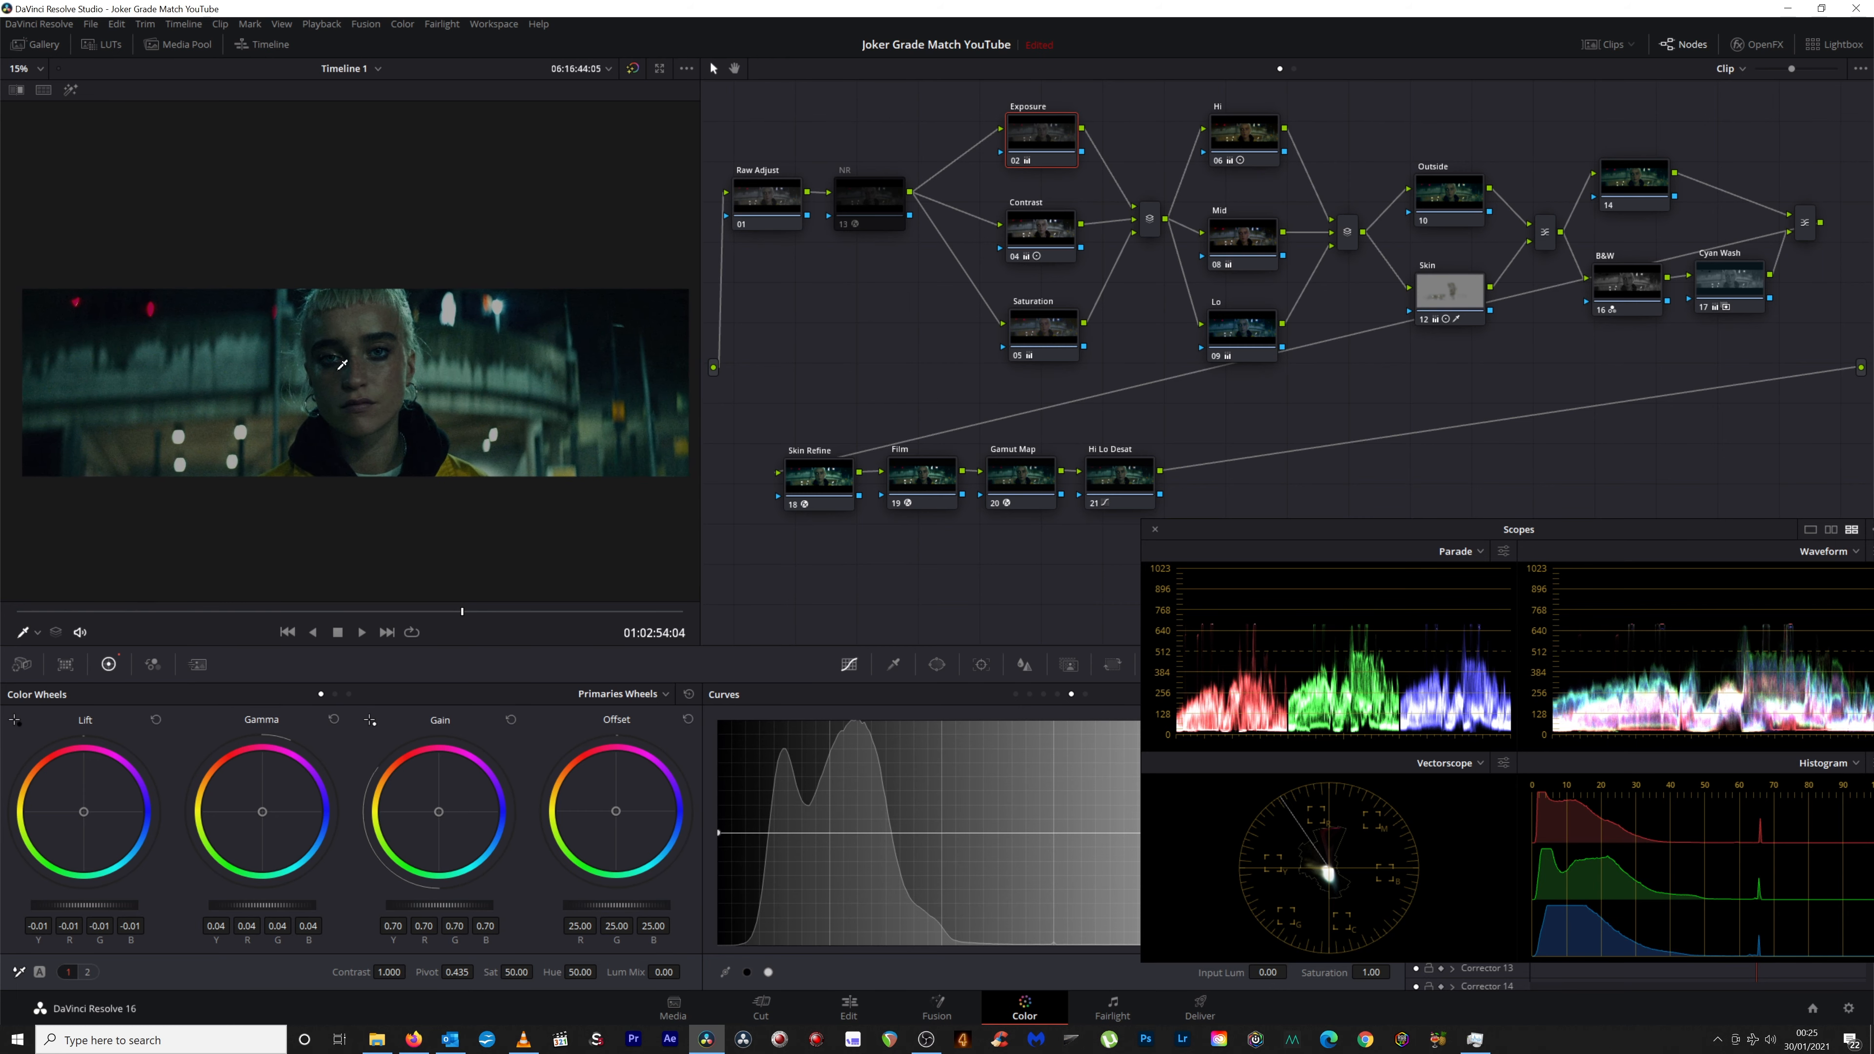
pyautogui.scroll(1, 342, 364)
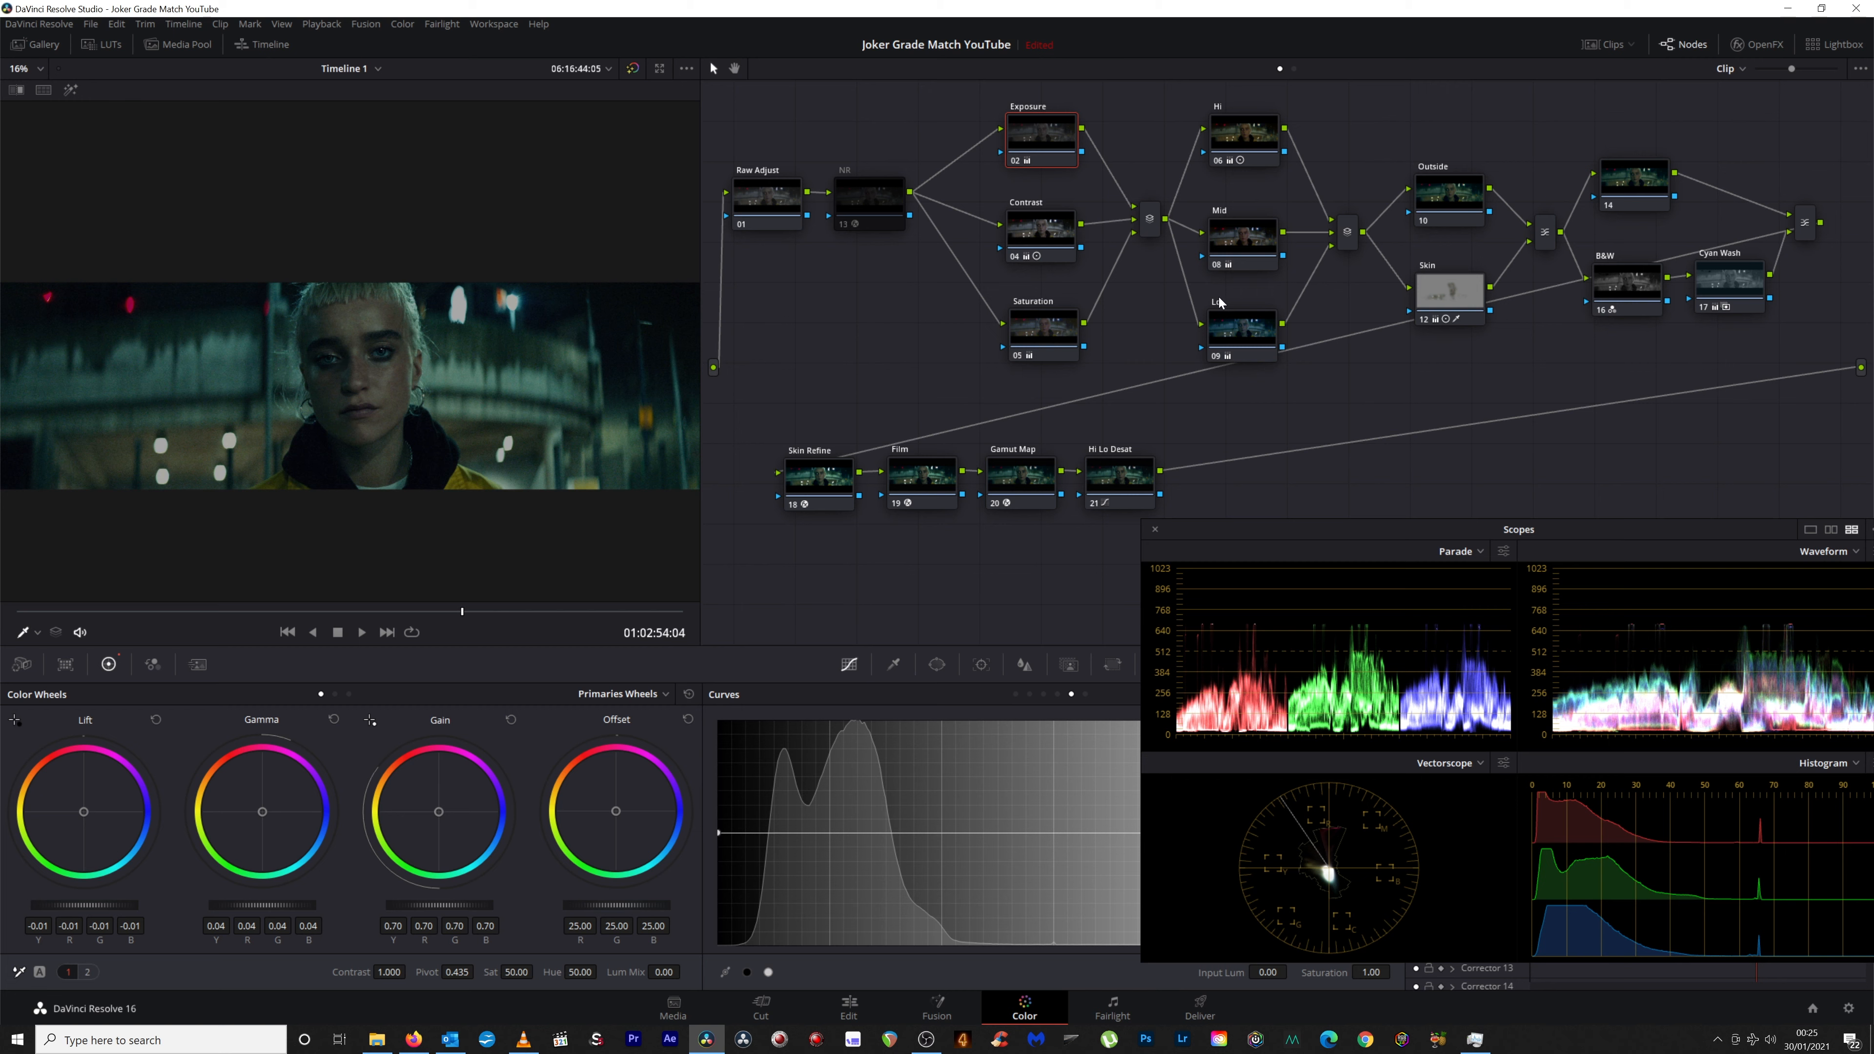
# Try shifting the Hi node's offset toward yellow-orange, and undo the change.
pyautogui.click(1244, 133)
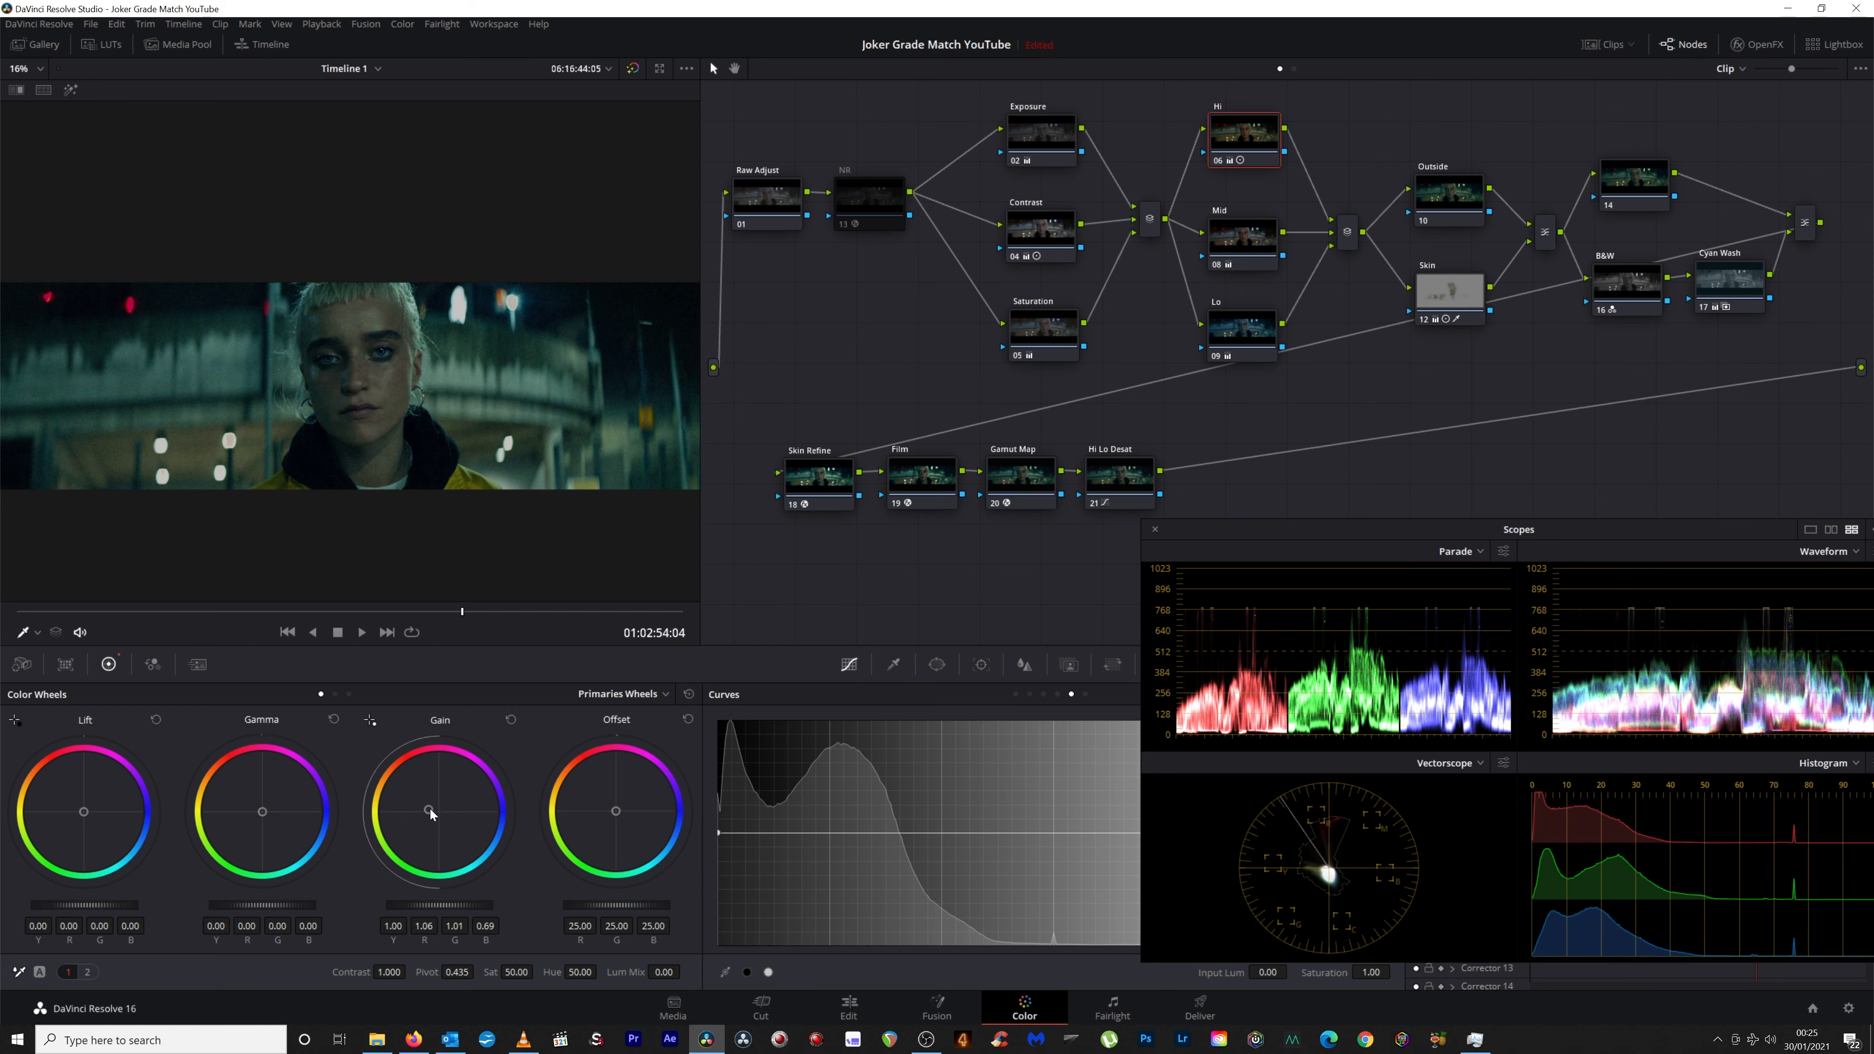
pyautogui.moveTo(615, 810); pyautogui.dragTo(611, 809)
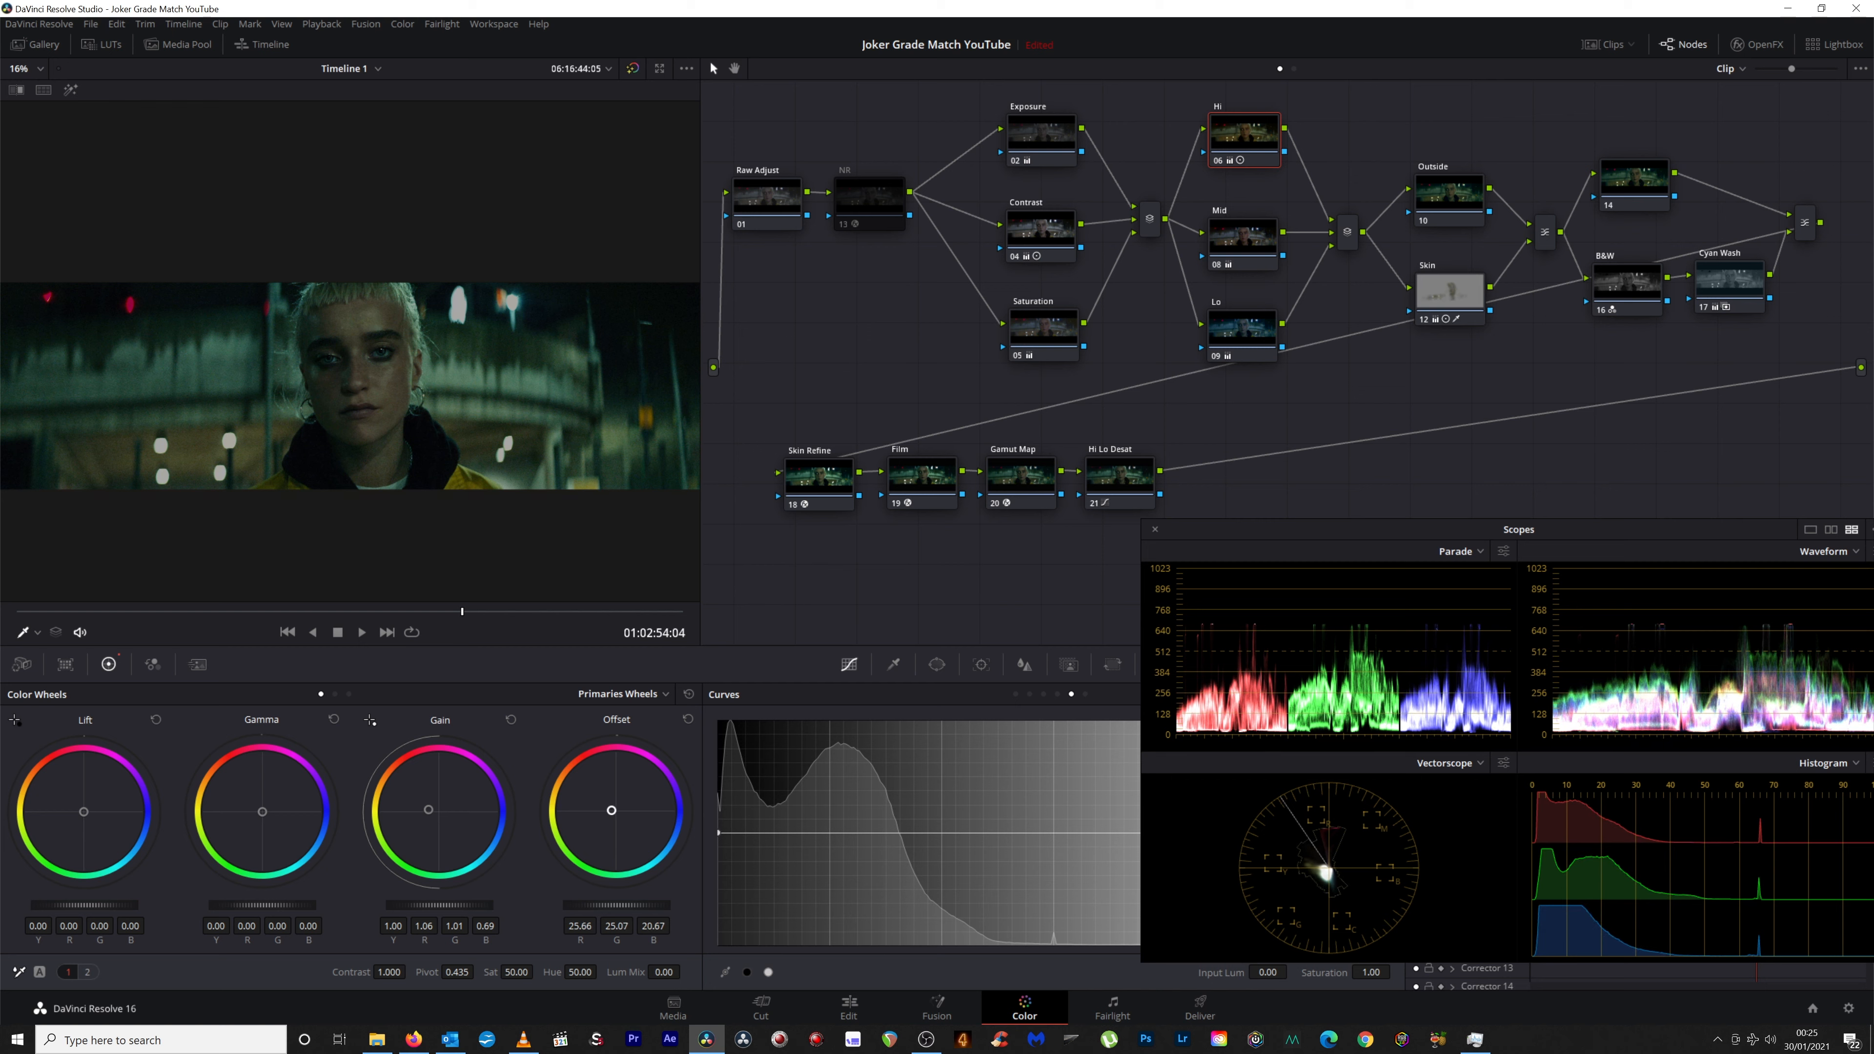
pyautogui.click(1104, 470)
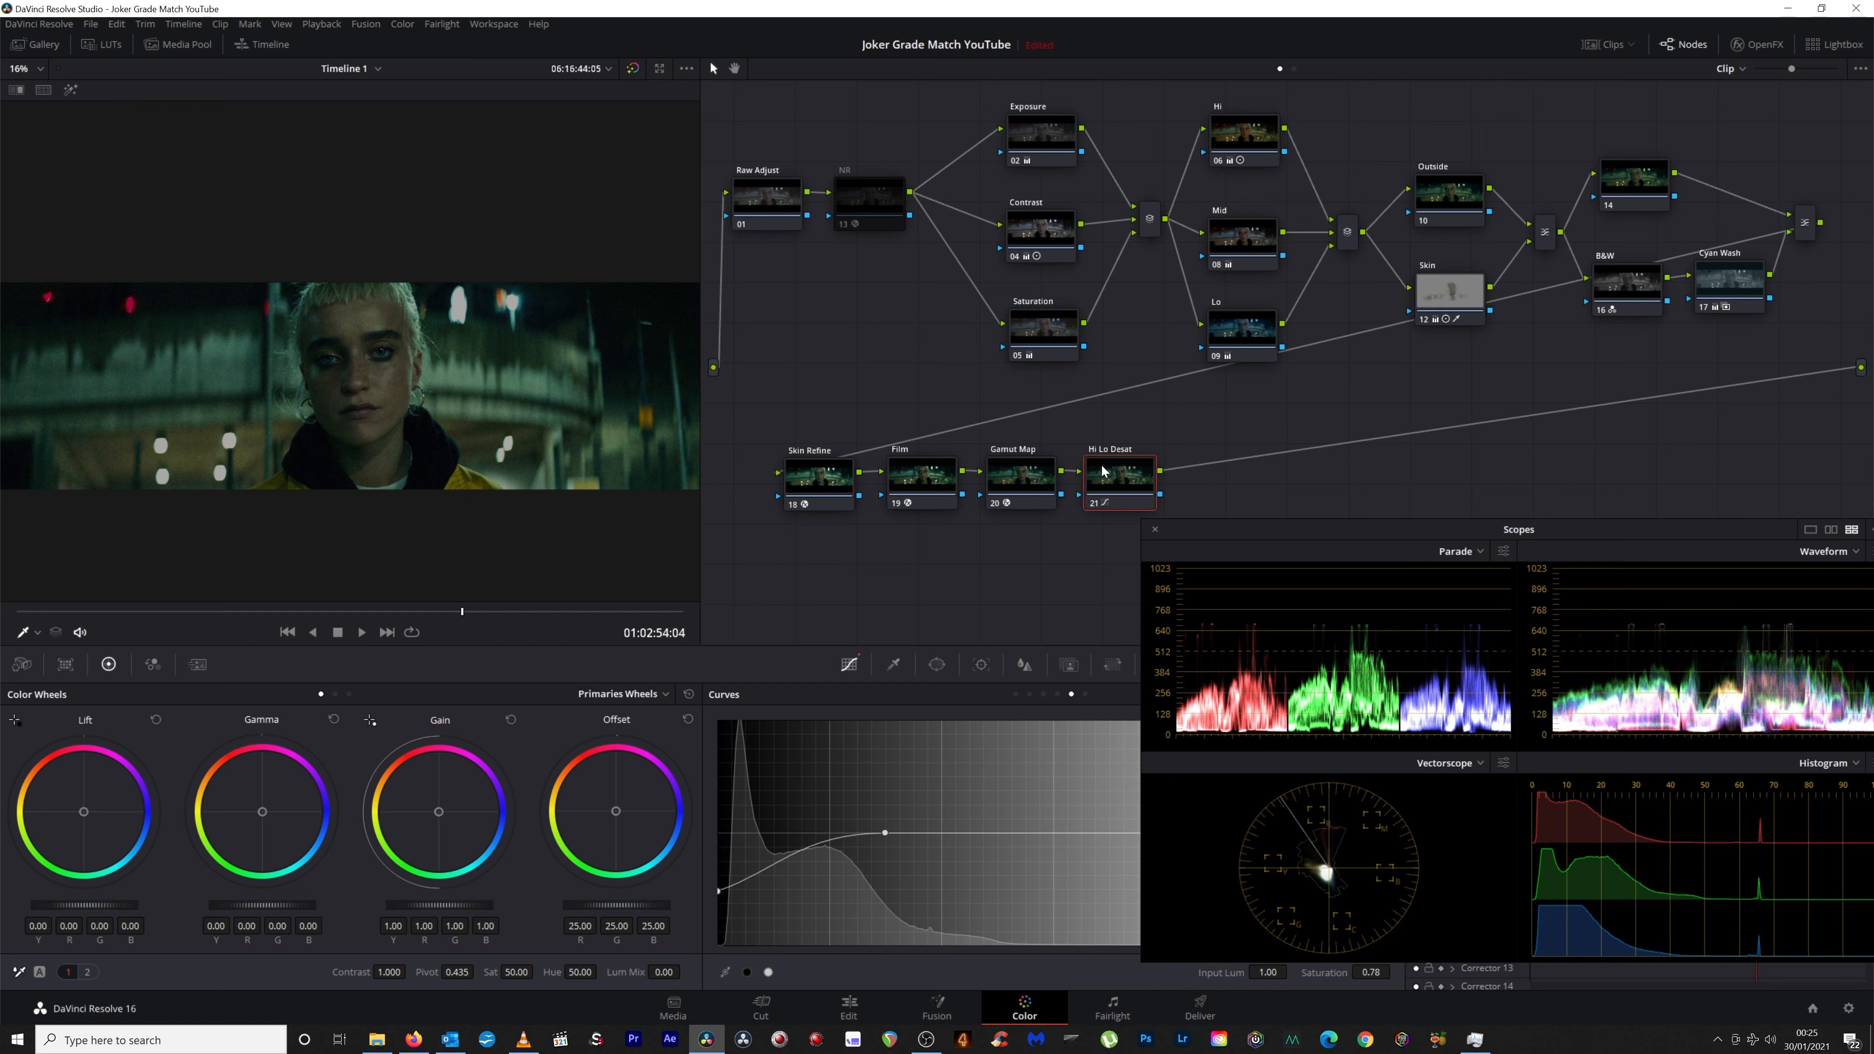
pyautogui.click(114, 23)
pyautogui.click(124, 40)
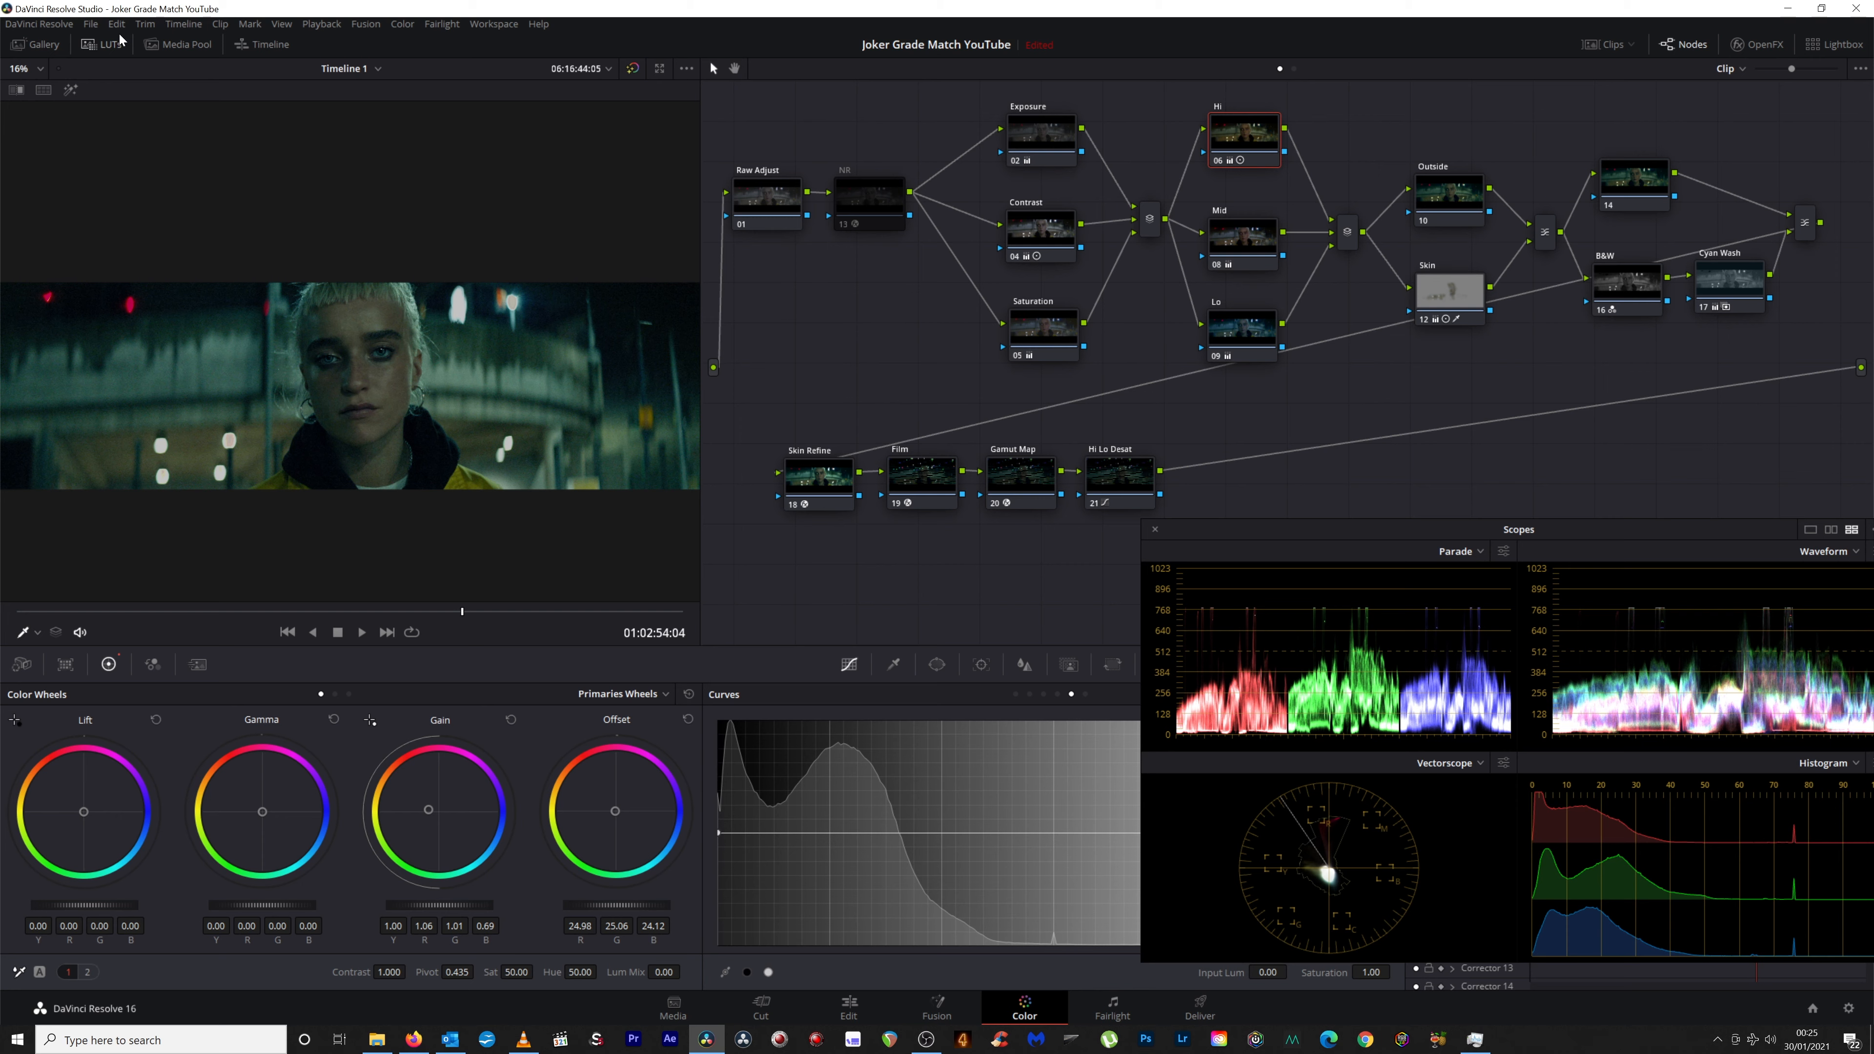
pyautogui.click(116, 24)
pyautogui.click(124, 42)
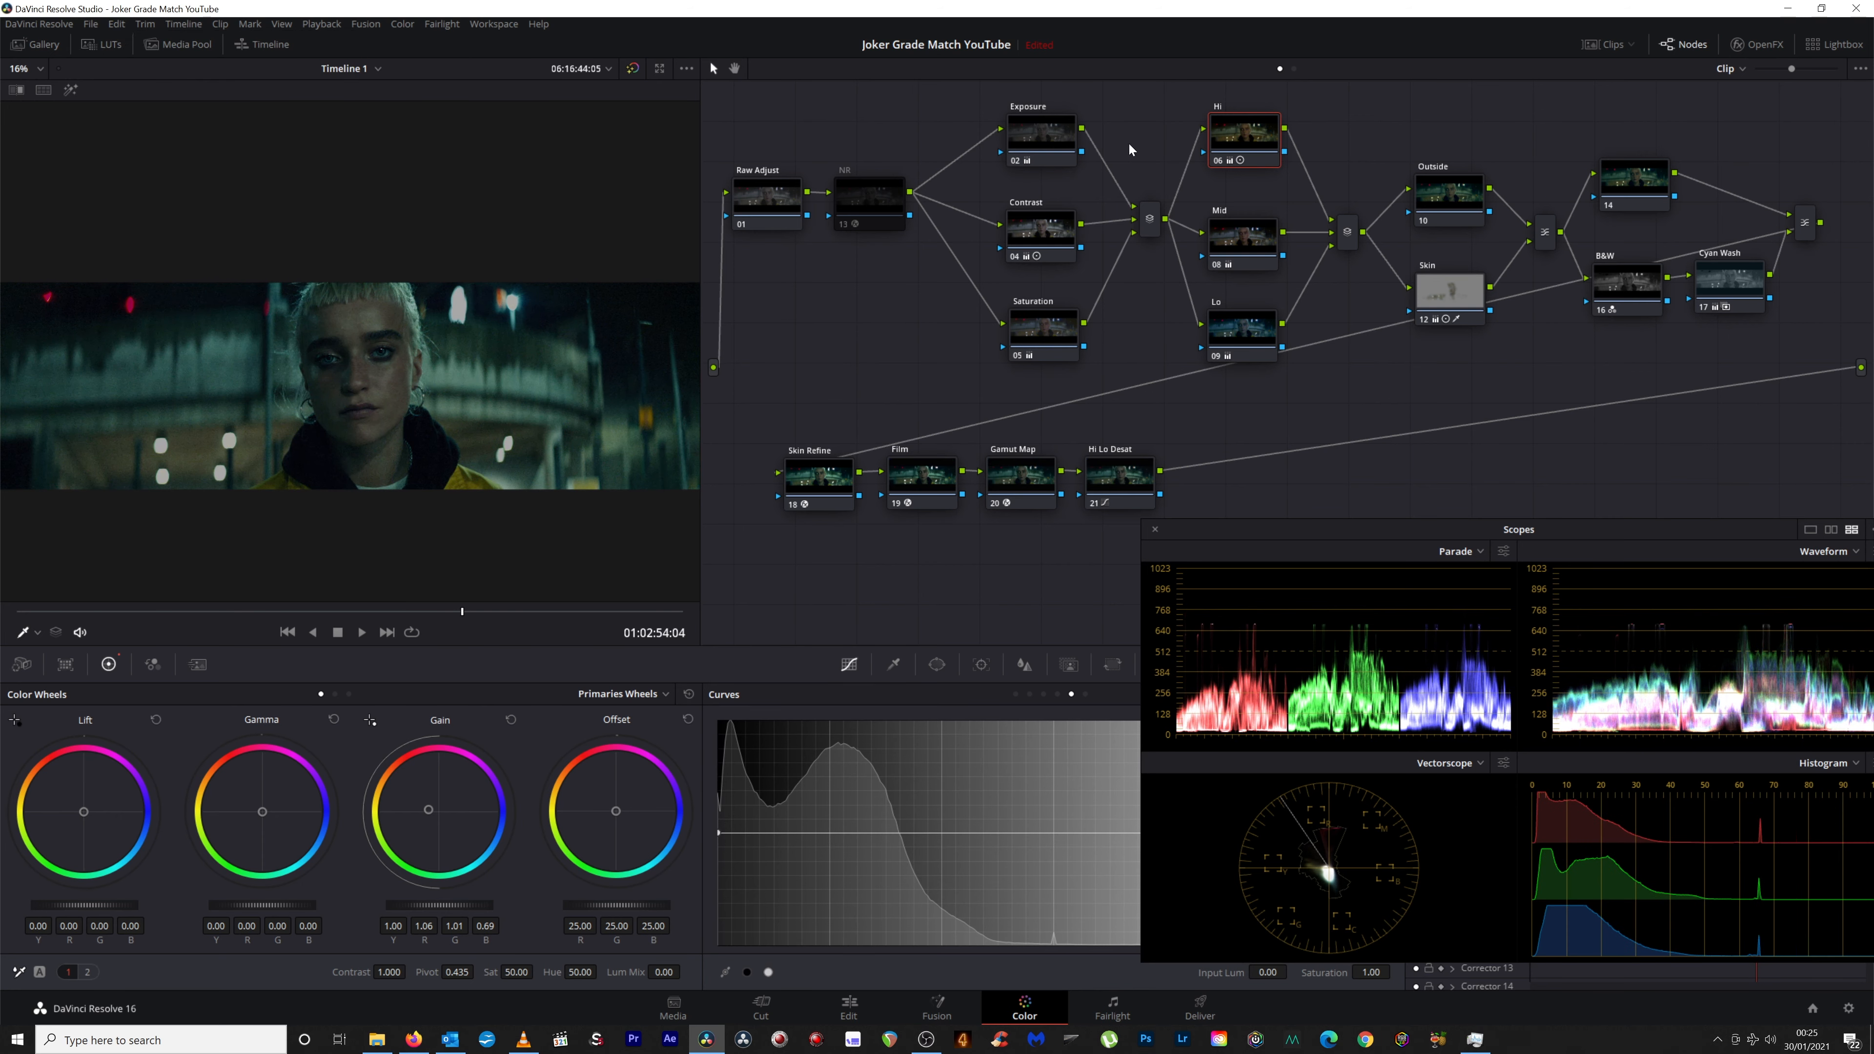
# Push the Hi node's gain further toward yellow, to about 1.06 red, 1.02 green and 0.60 blue.
pyautogui.moveTo(433, 812); pyautogui.dragTo(427, 810)
pyautogui.moveTo(427, 810); pyautogui.dragTo(425, 809)
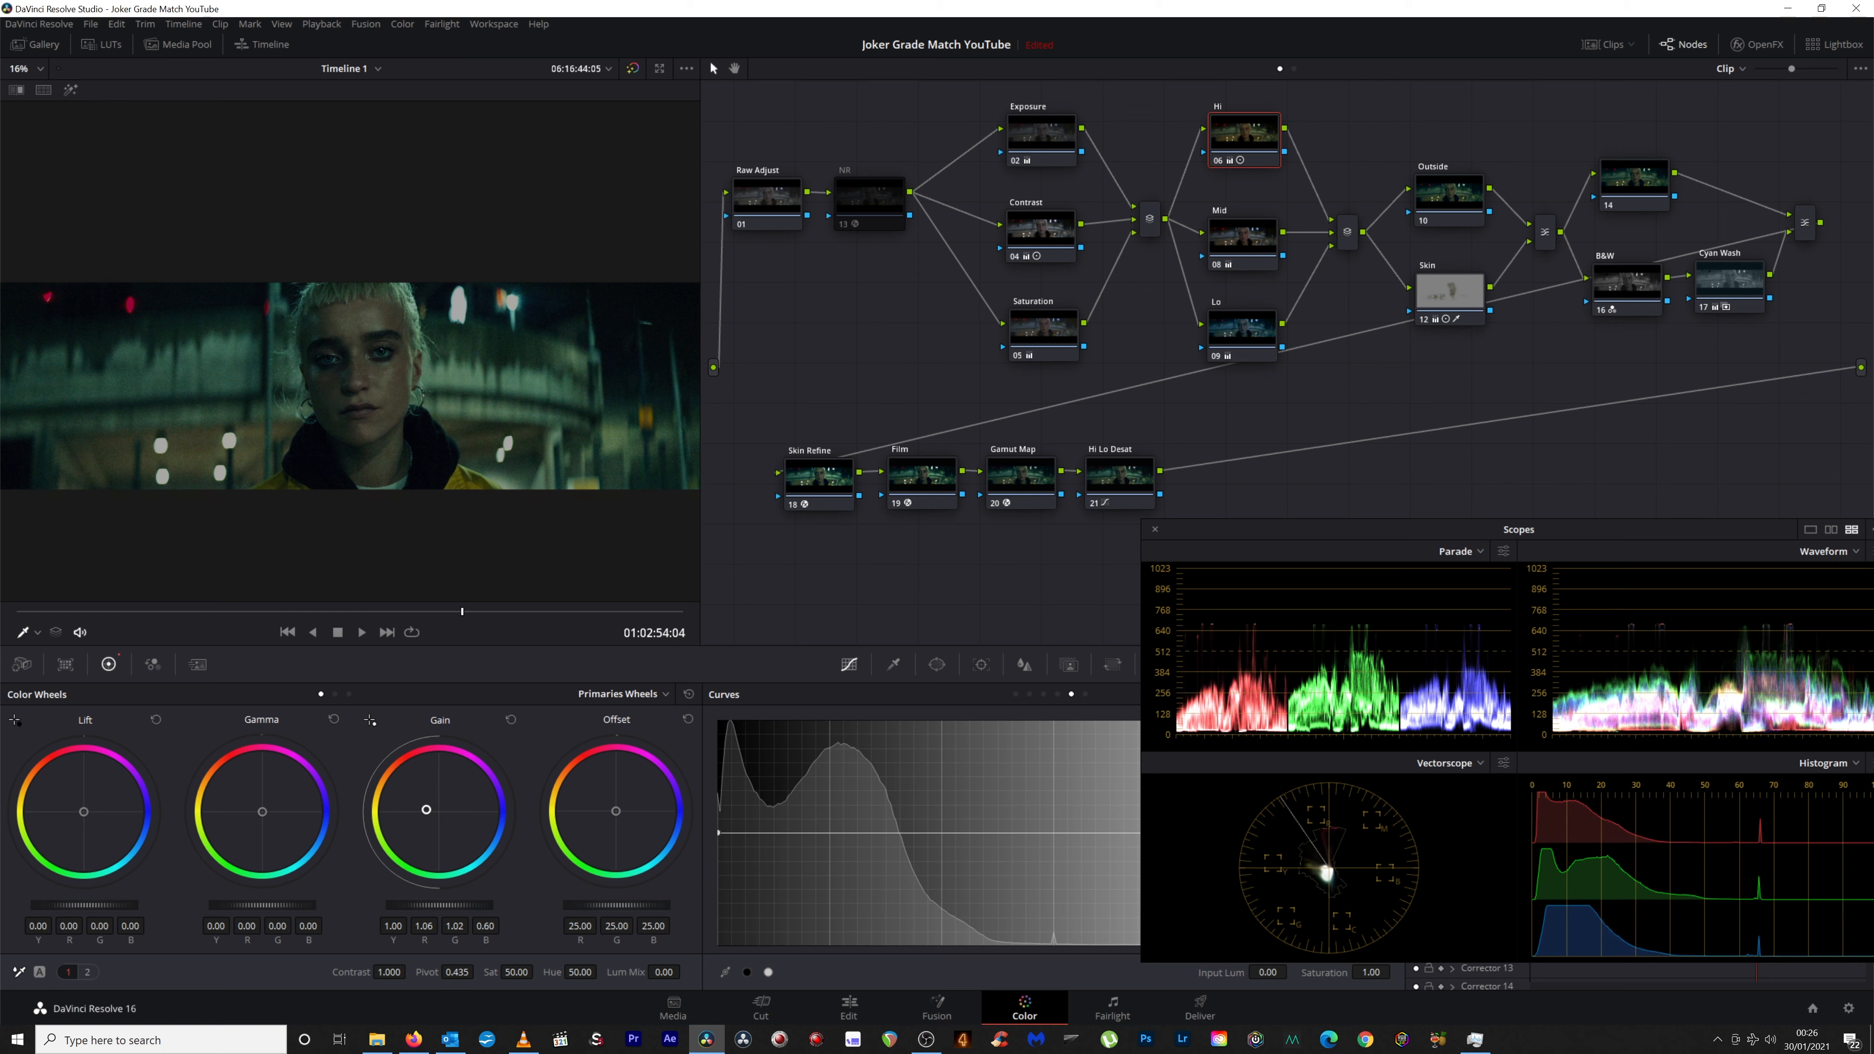
pyautogui.moveTo(426, 809); pyautogui.dragTo(425, 810)
# Warm the Mid node's gamma slightly, to about 0.01 red and -0.01 blue, judging it on the whole frame.
pyautogui.click(1260, 246)
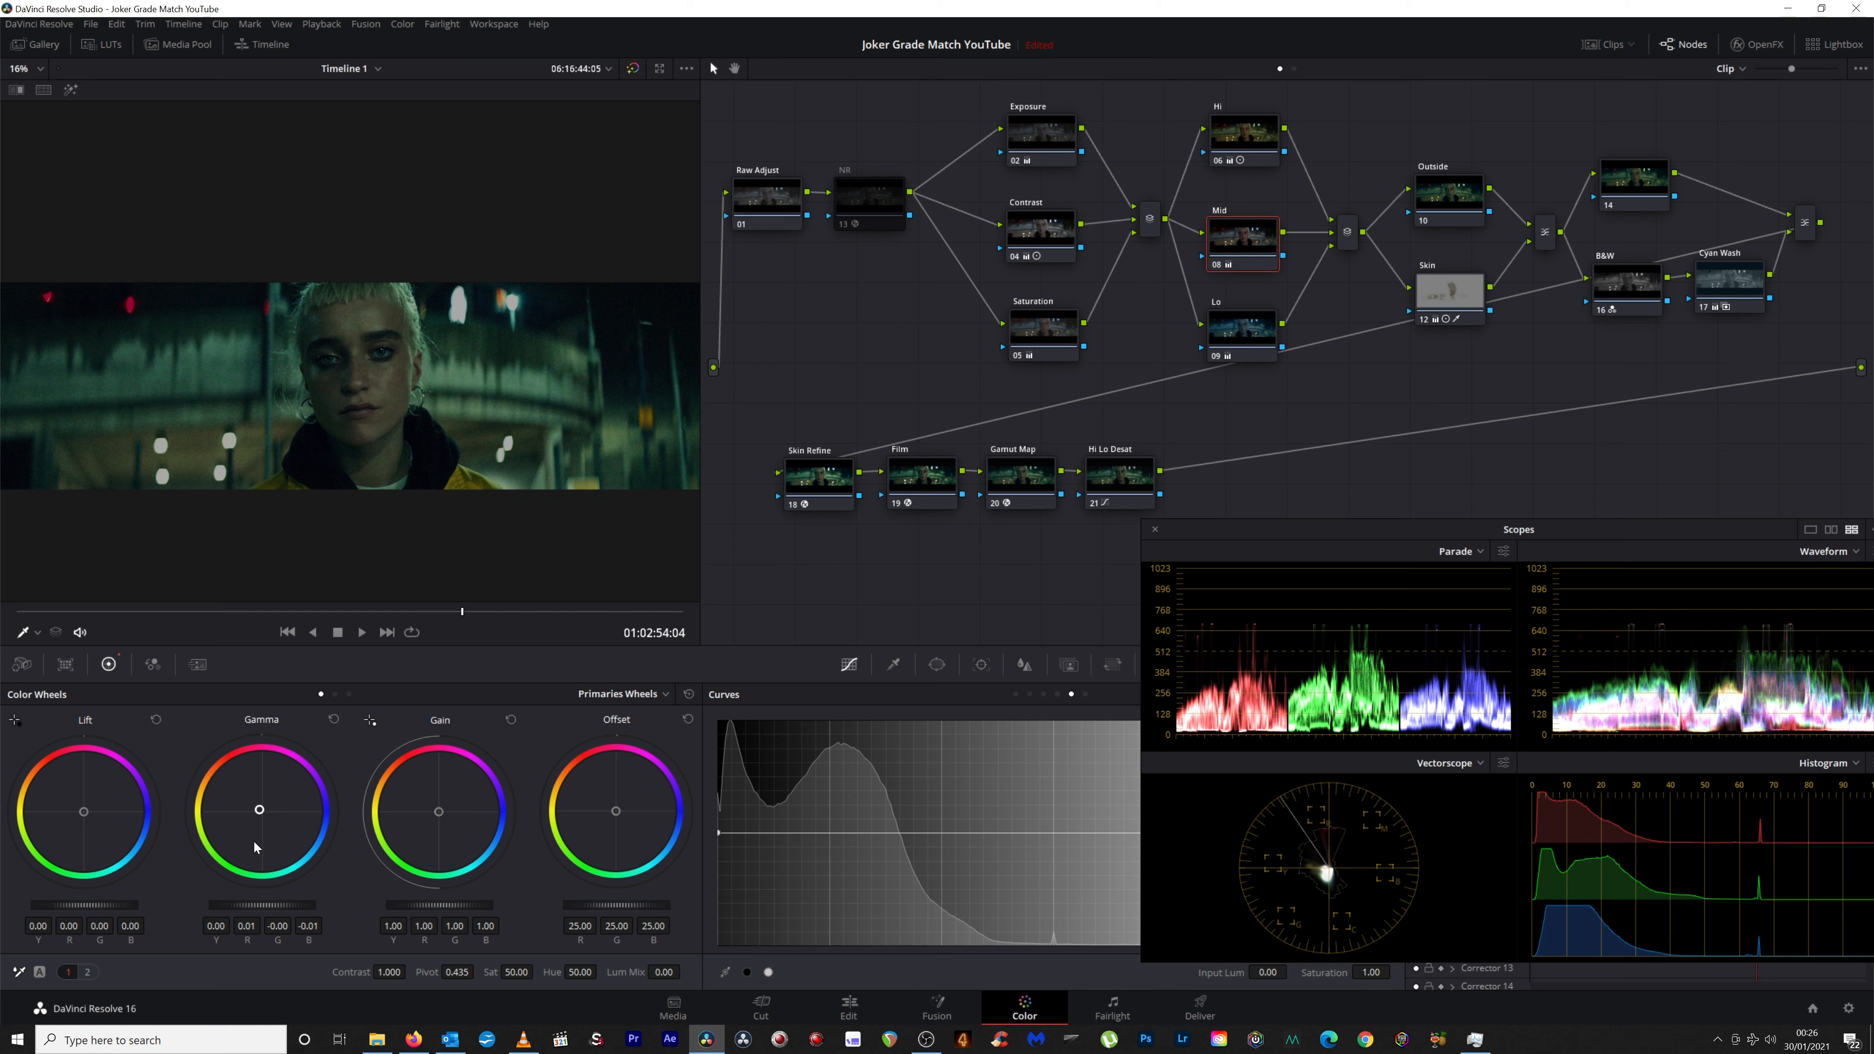
pyautogui.moveTo(259, 810); pyautogui.dragTo(259, 809)
pyautogui.moveTo(259, 809); pyautogui.dragTo(261, 807)
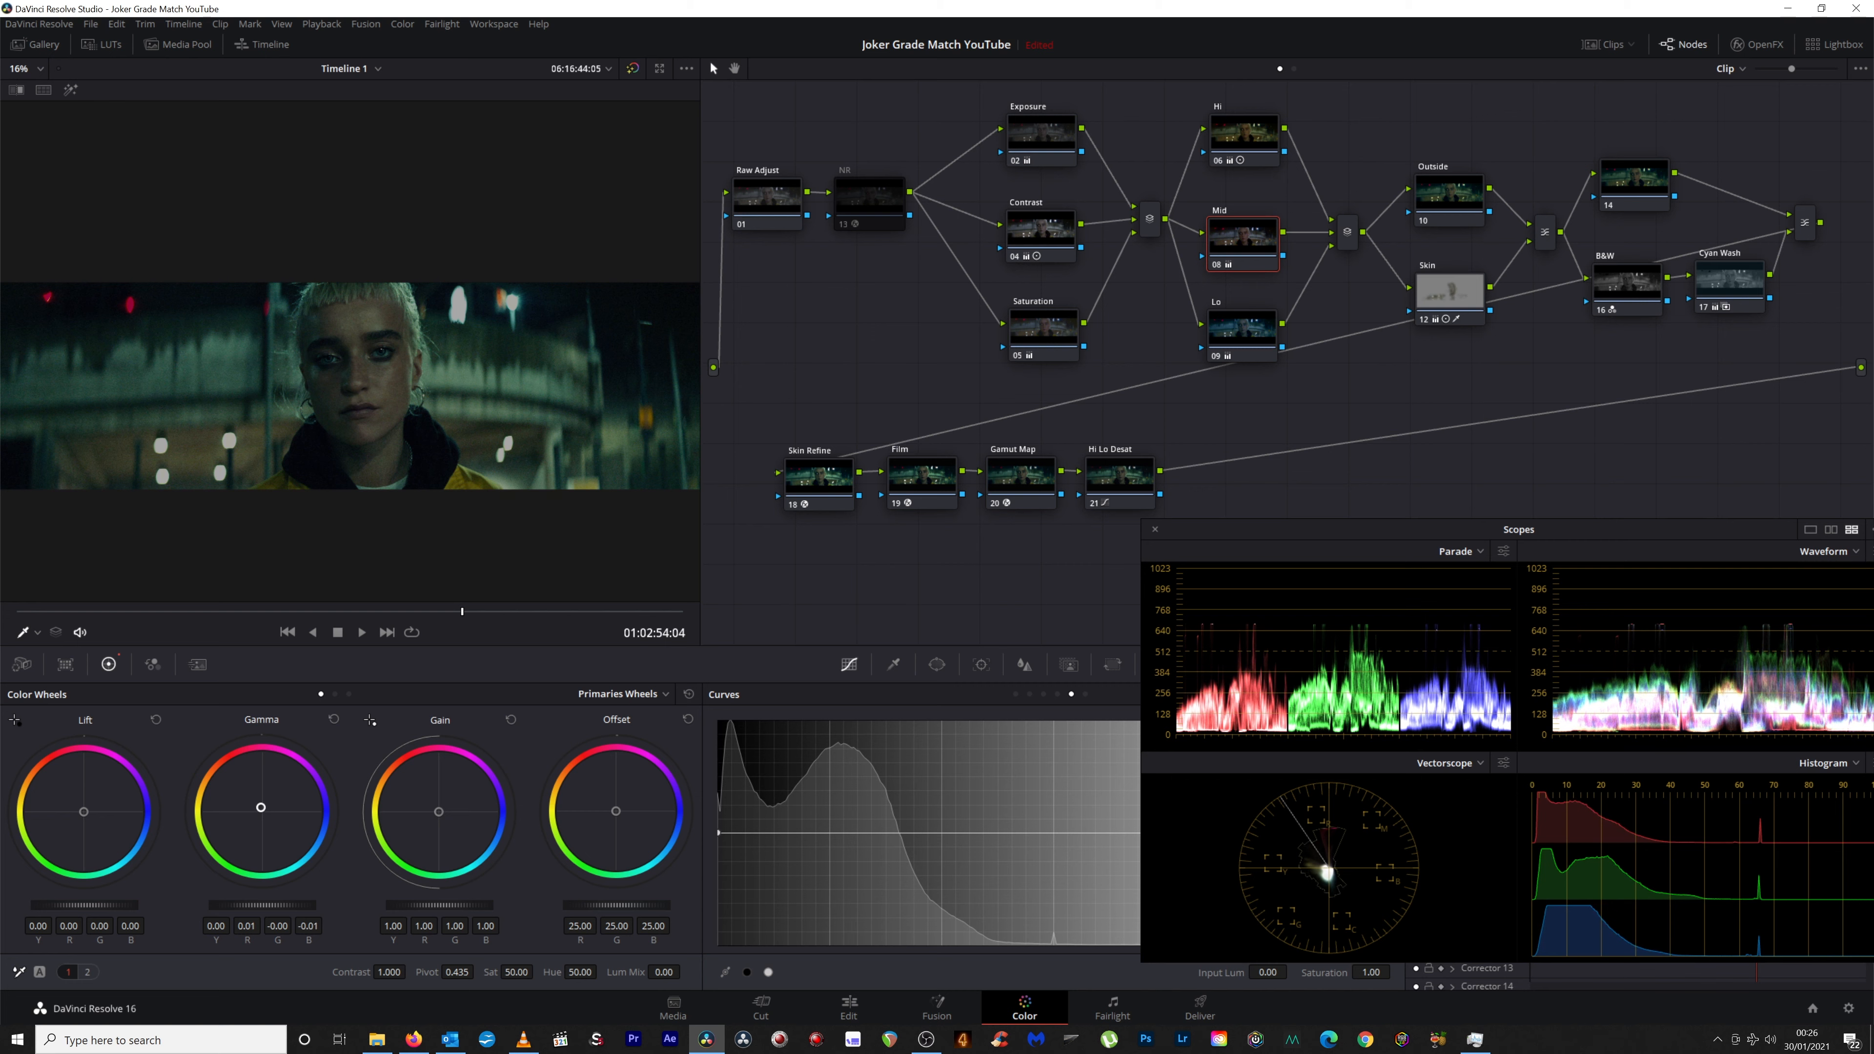
pyautogui.scroll(-1, 221, 465)
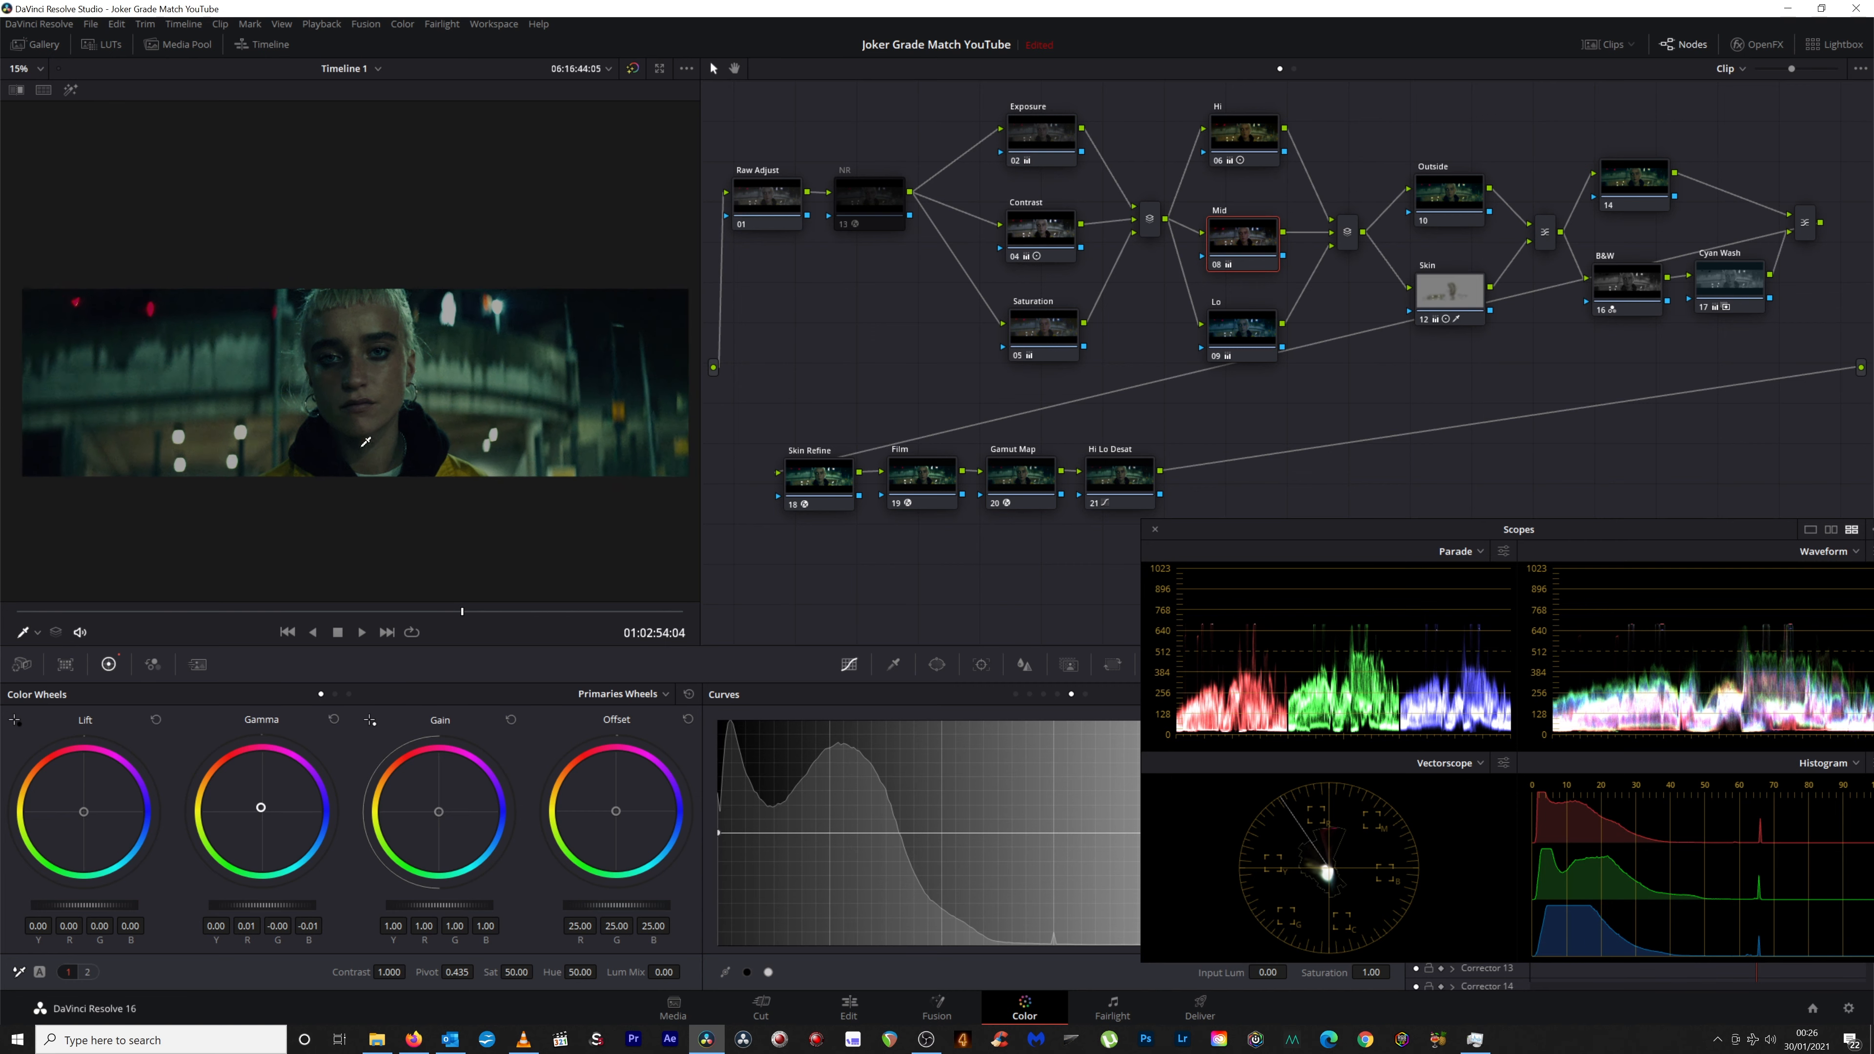
pyautogui.moveTo(362, 427); pyautogui.dragTo(353, 433)
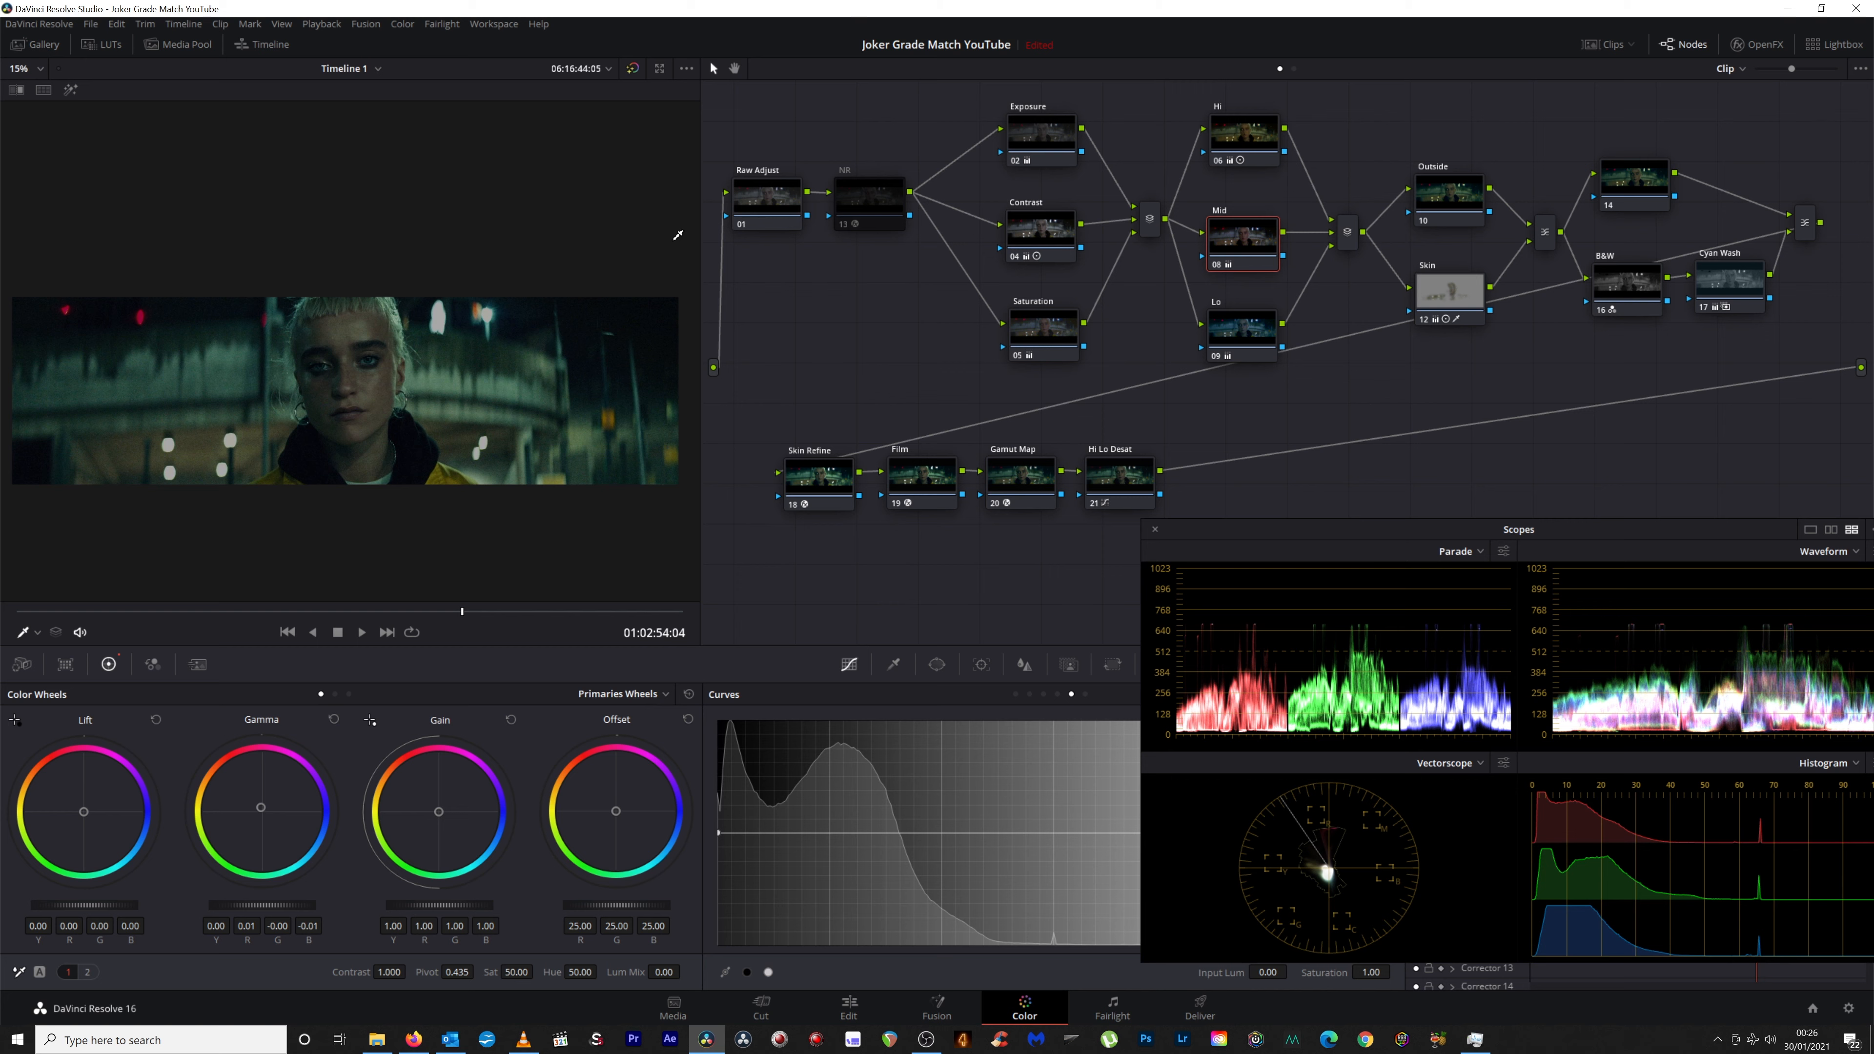
# Toggle the NR node on and off repeatedly to compare the graded shot with and without noise reduction.
pyautogui.click(846, 226)
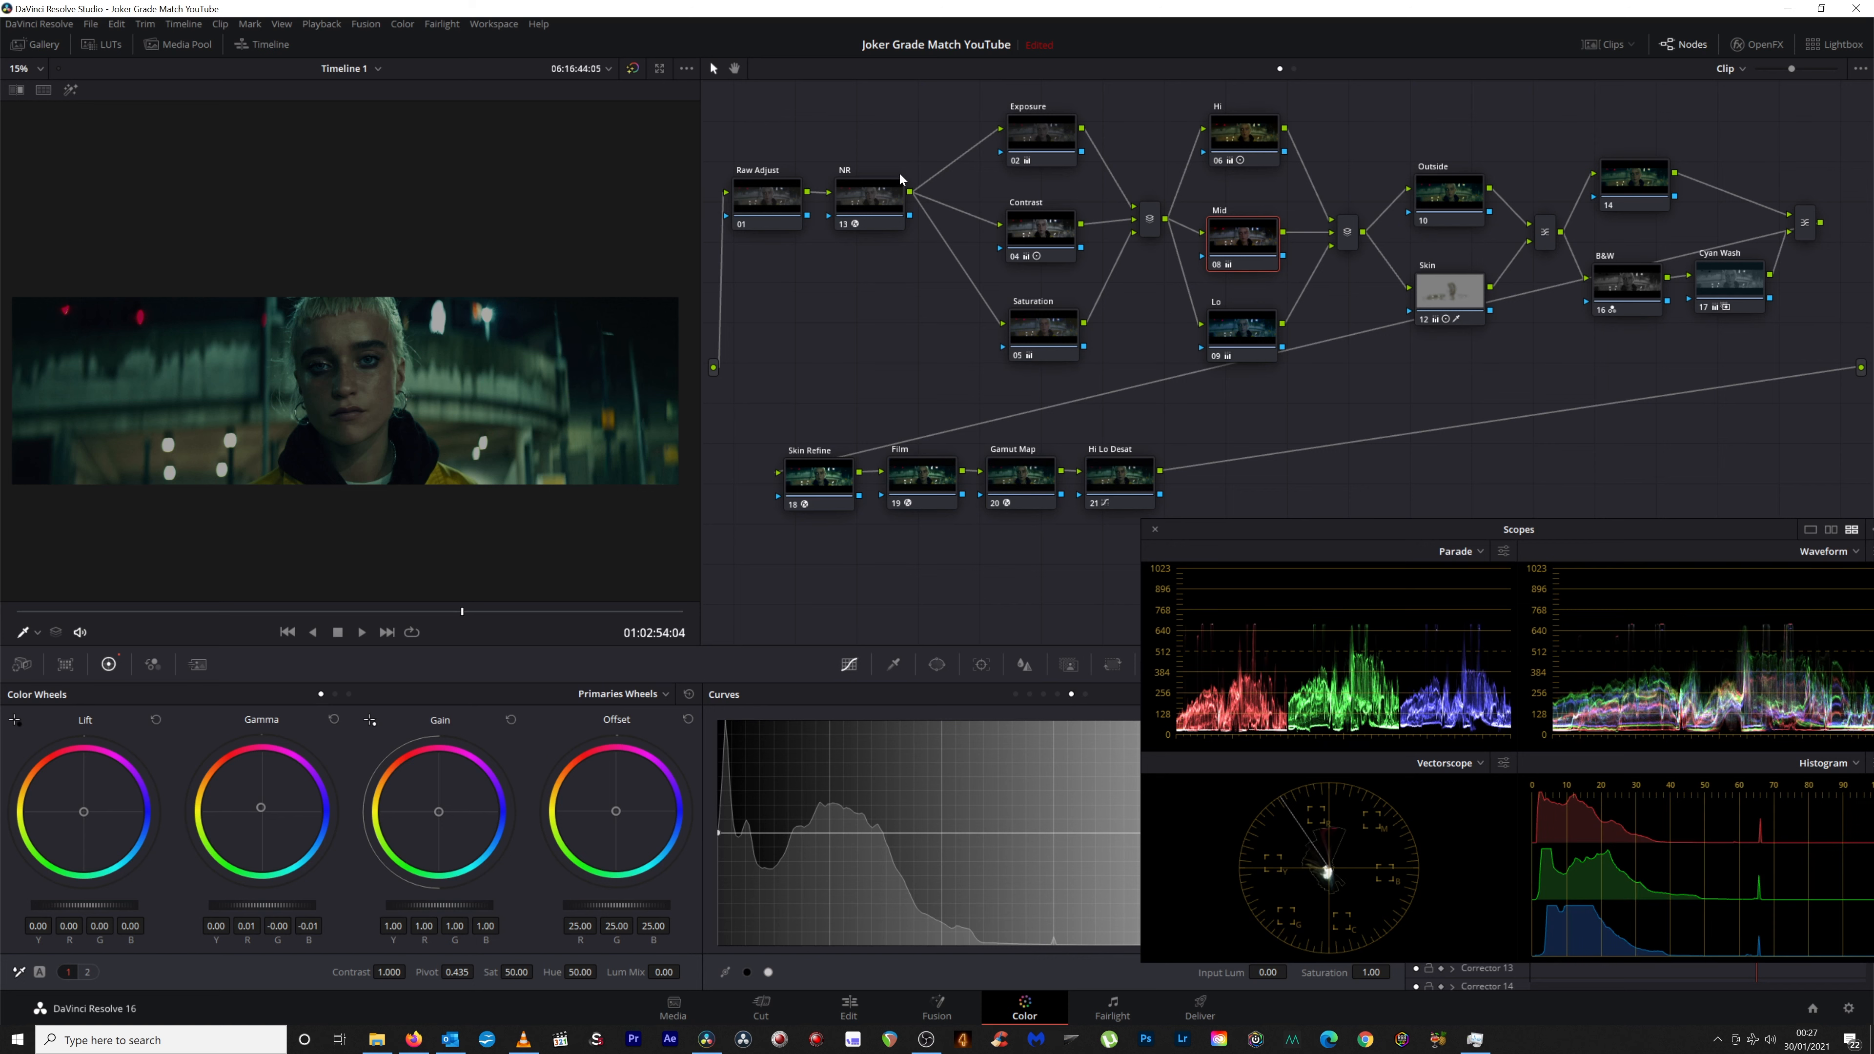
pyautogui.click(850, 223)
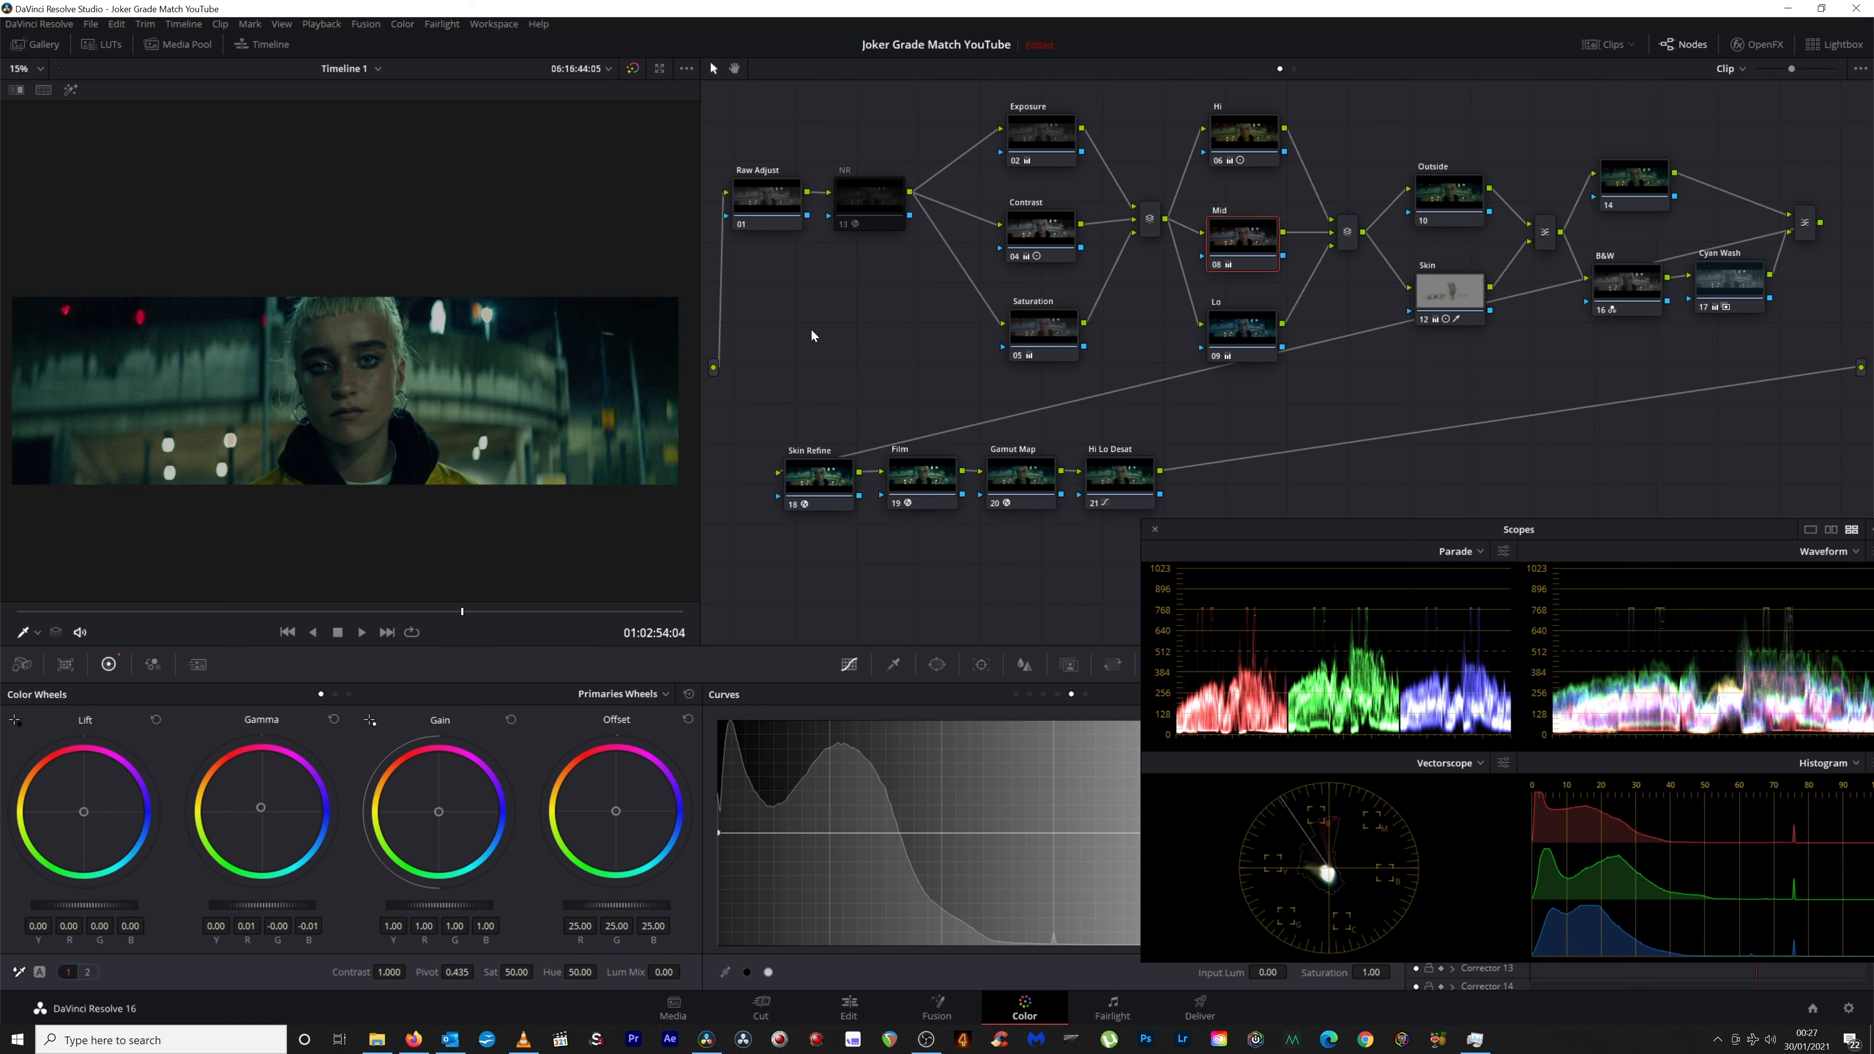
pyautogui.click(843, 225)
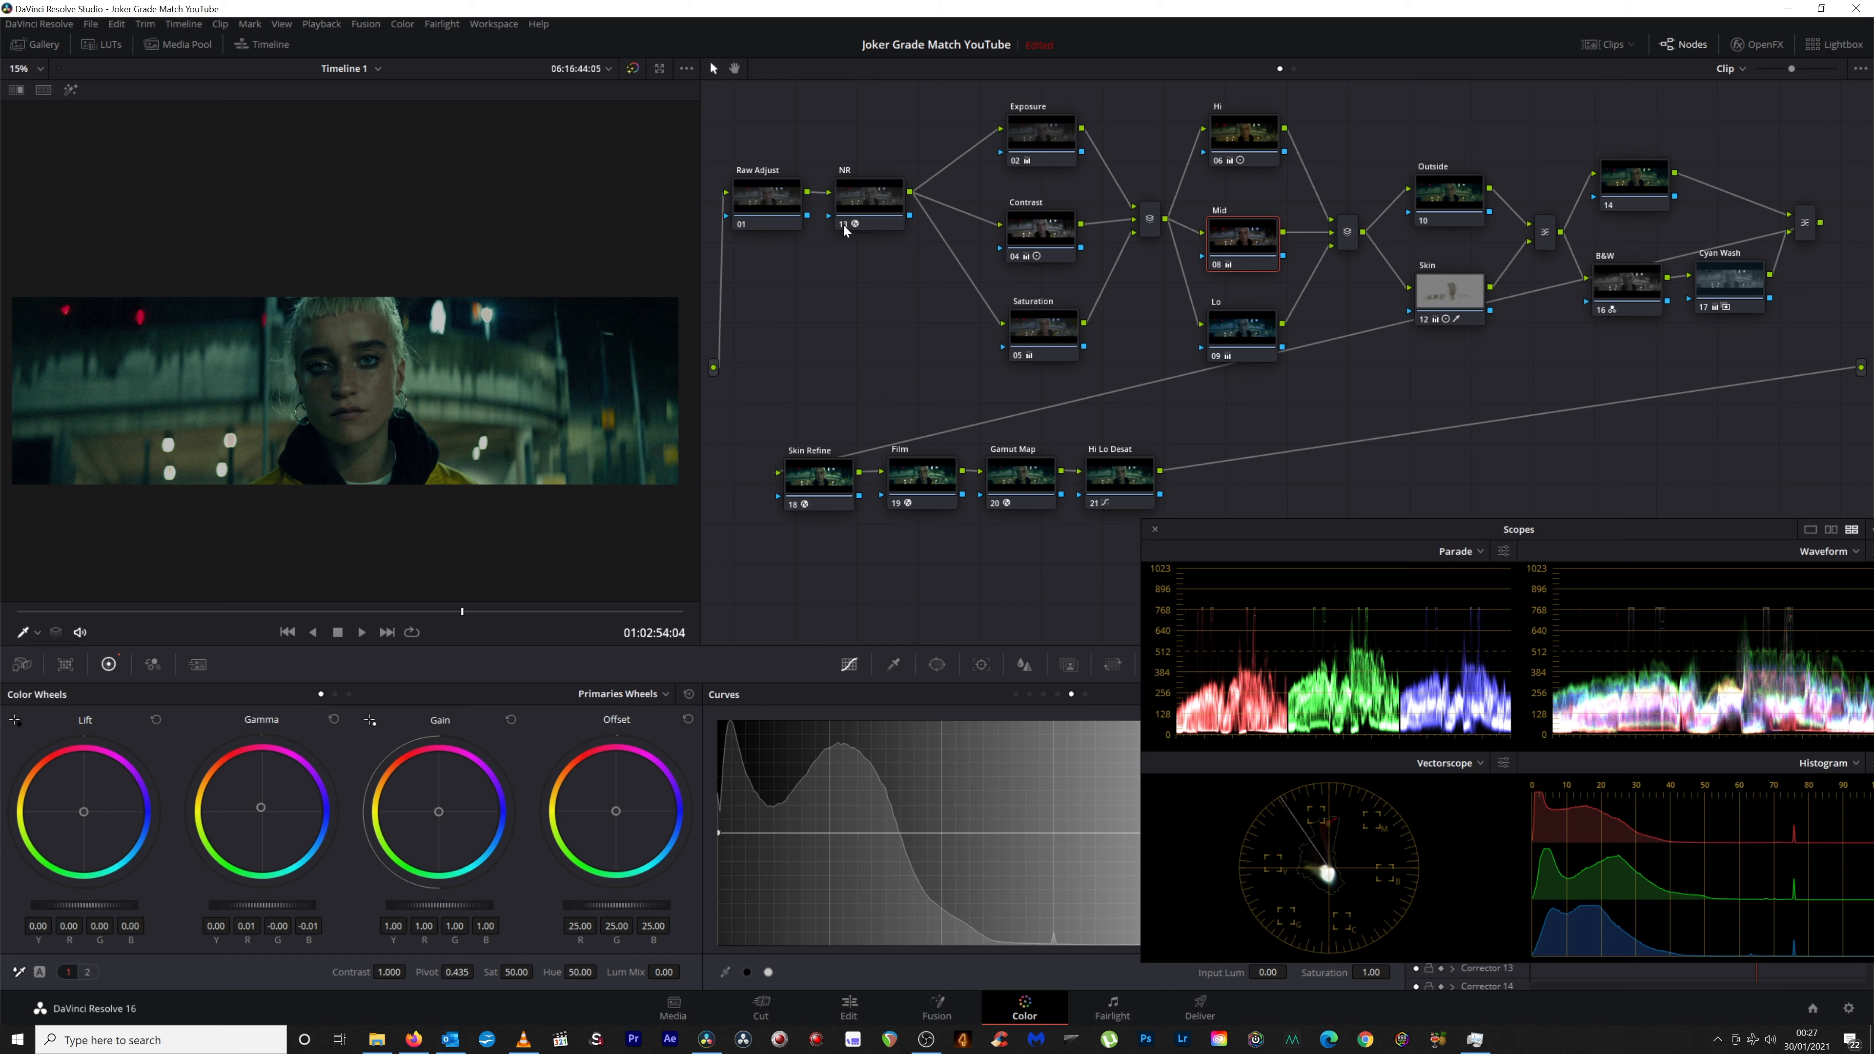
pyautogui.click(843, 224)
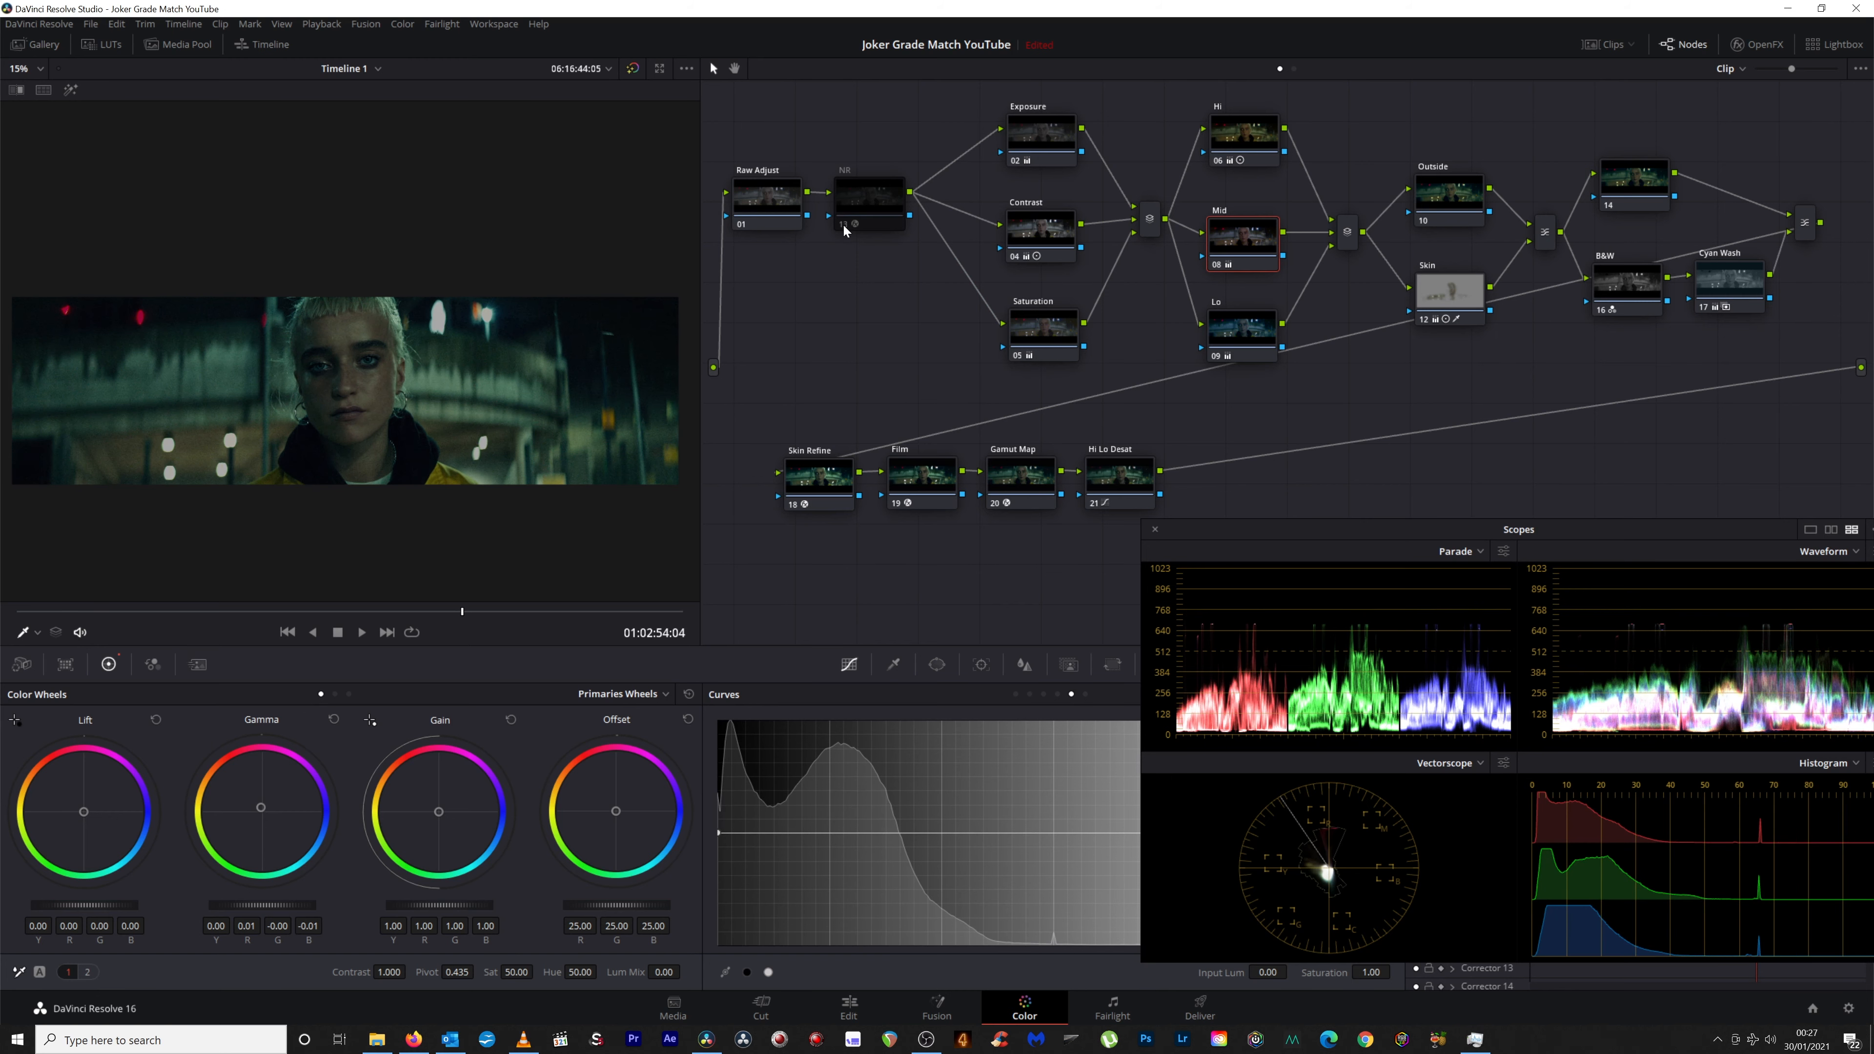
pyautogui.click(843, 224)
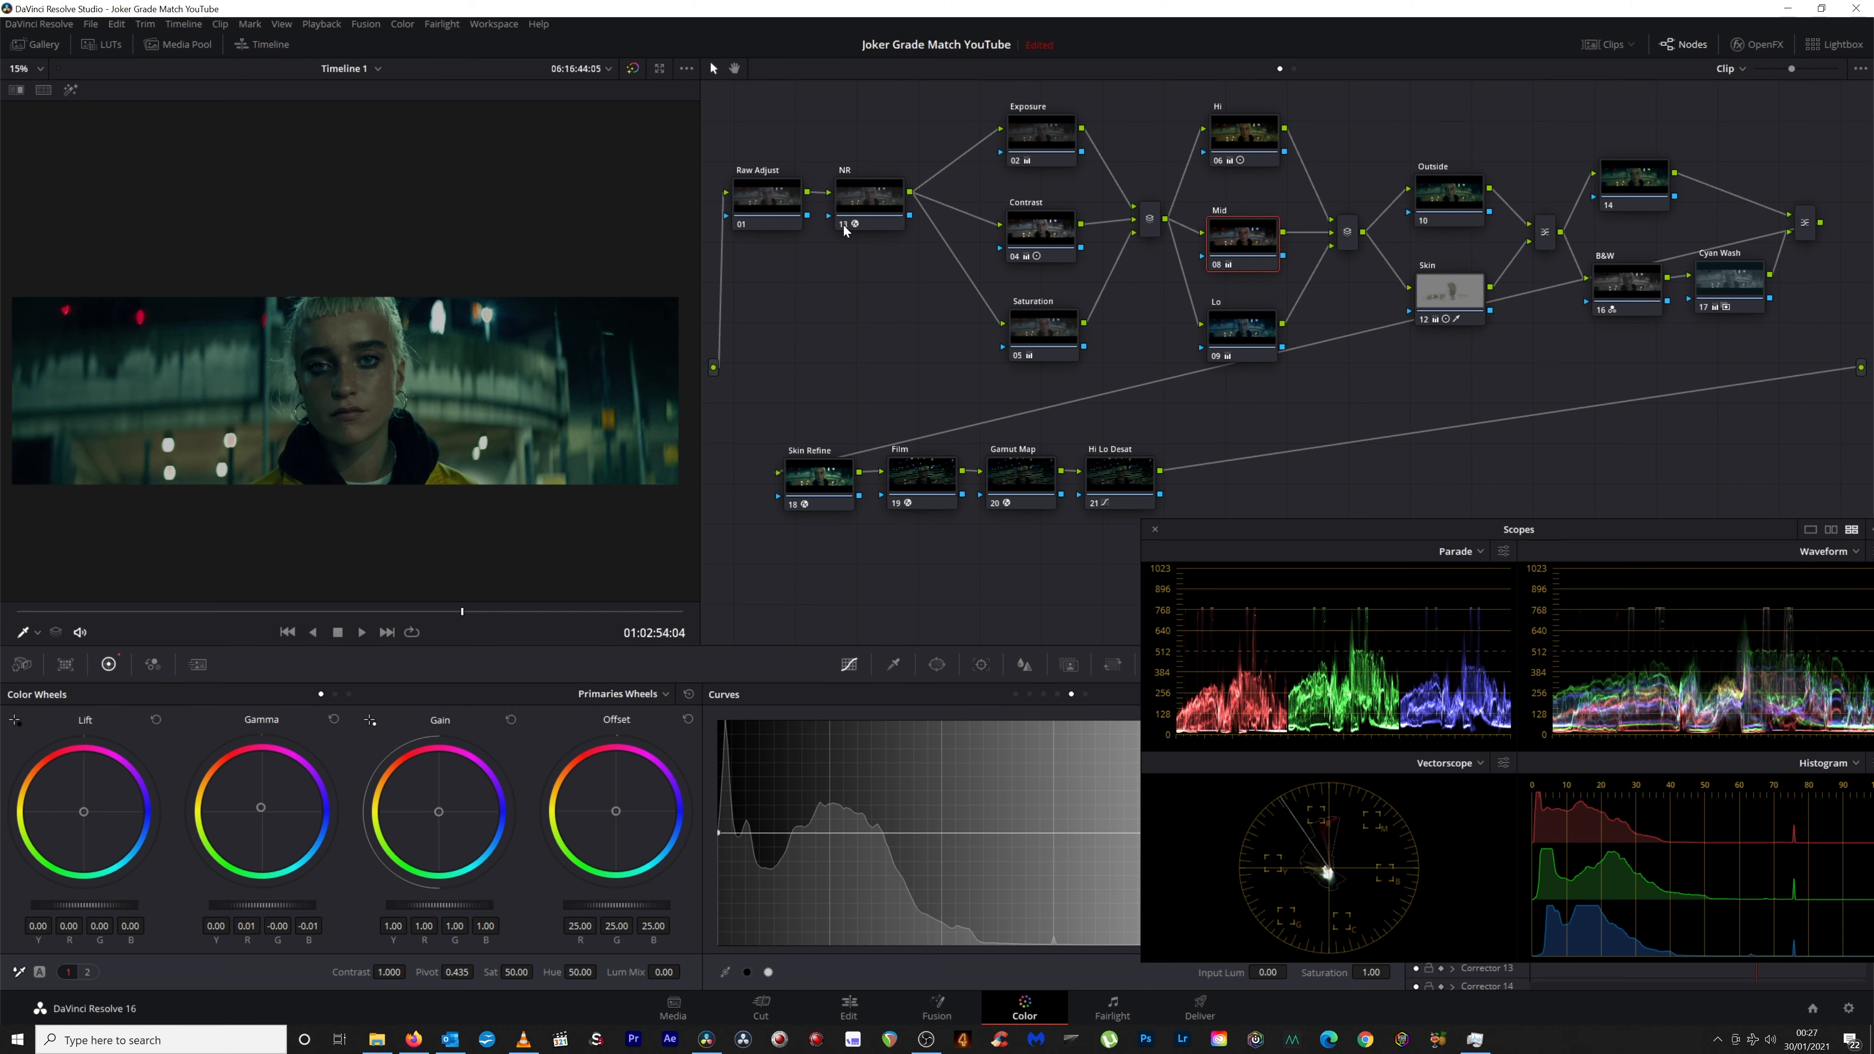
pyautogui.click(843, 224)
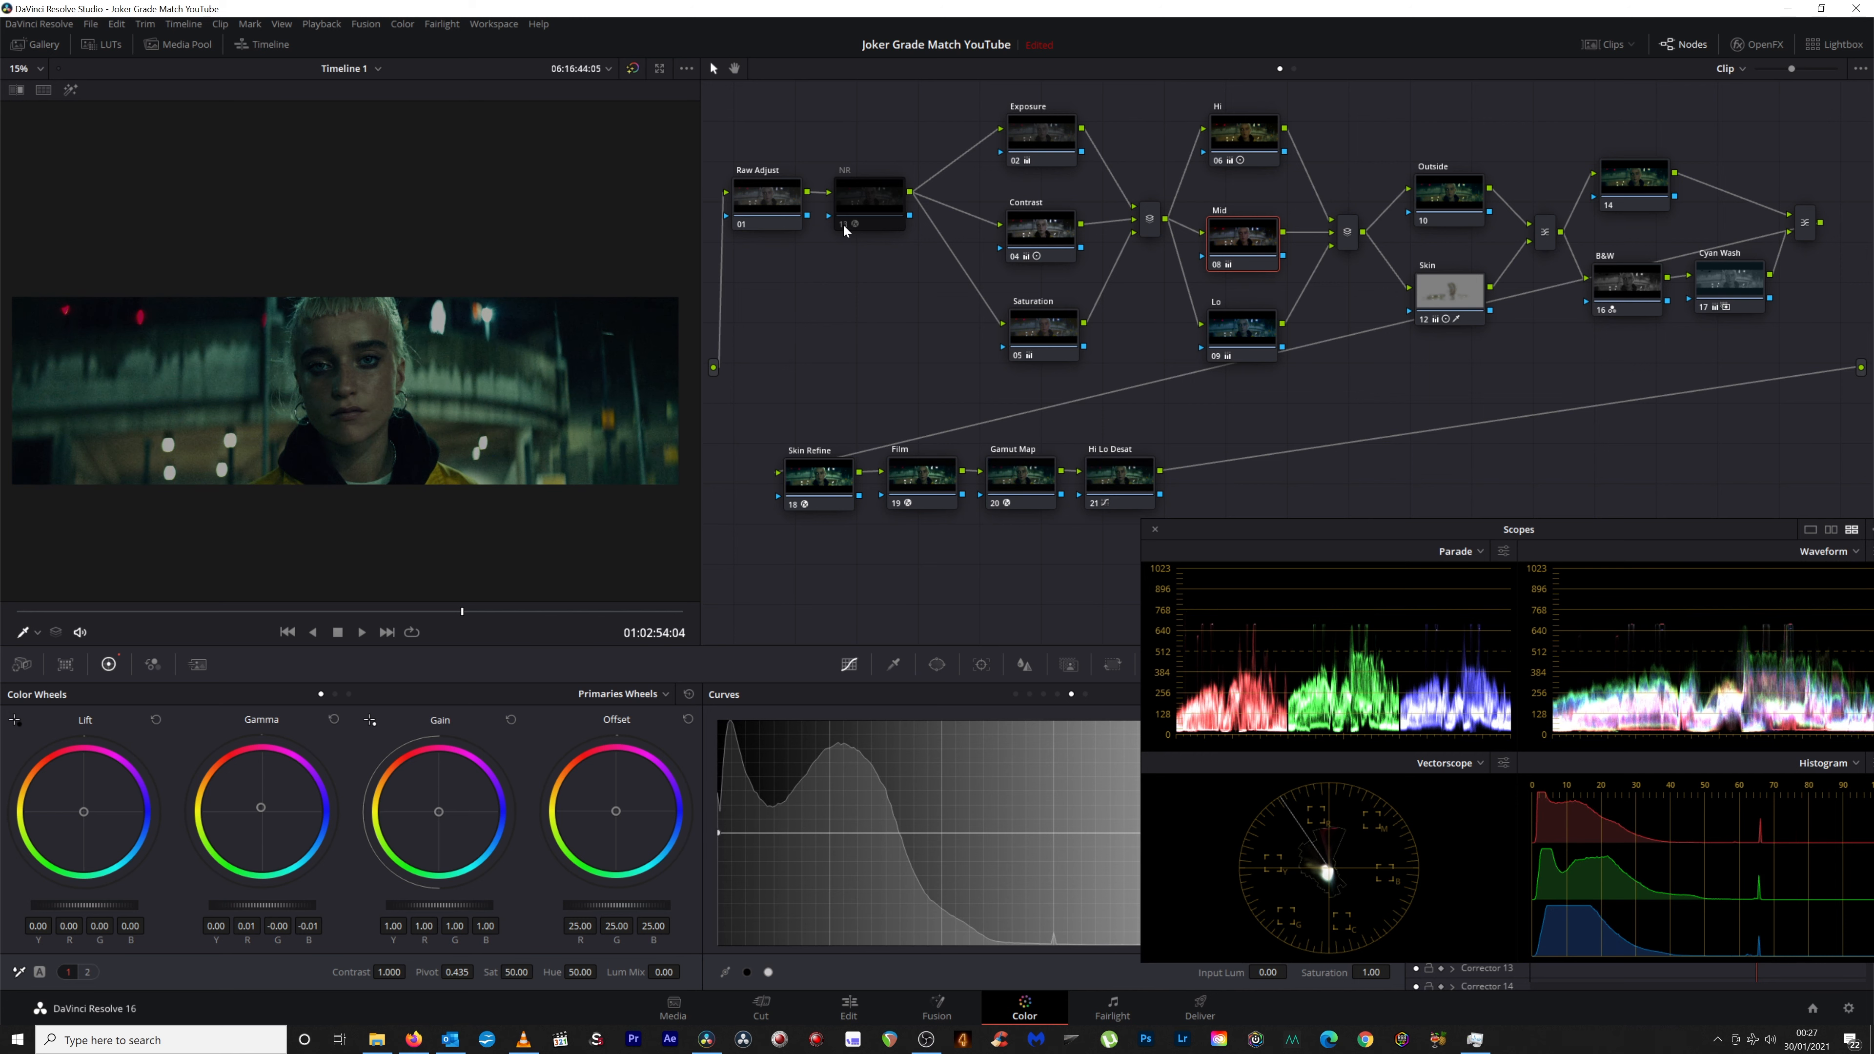
pyautogui.click(843, 224)
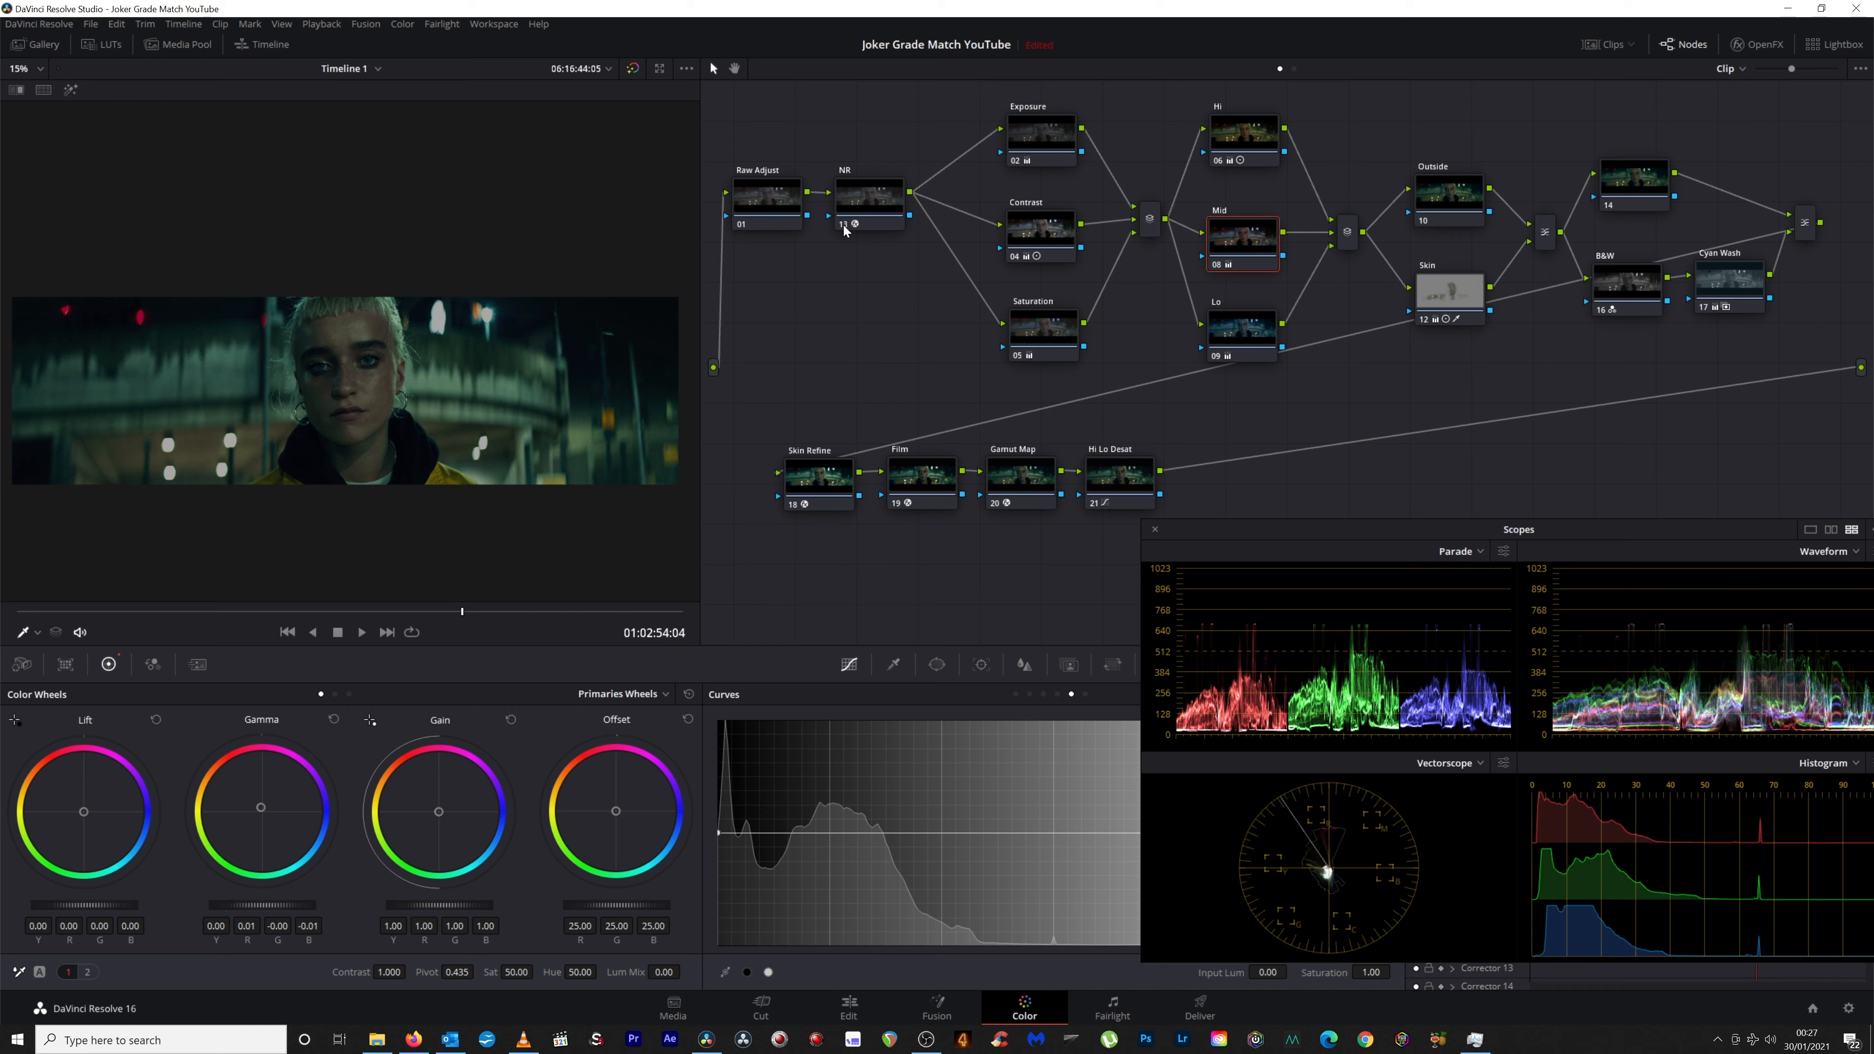
pyautogui.click(843, 225)
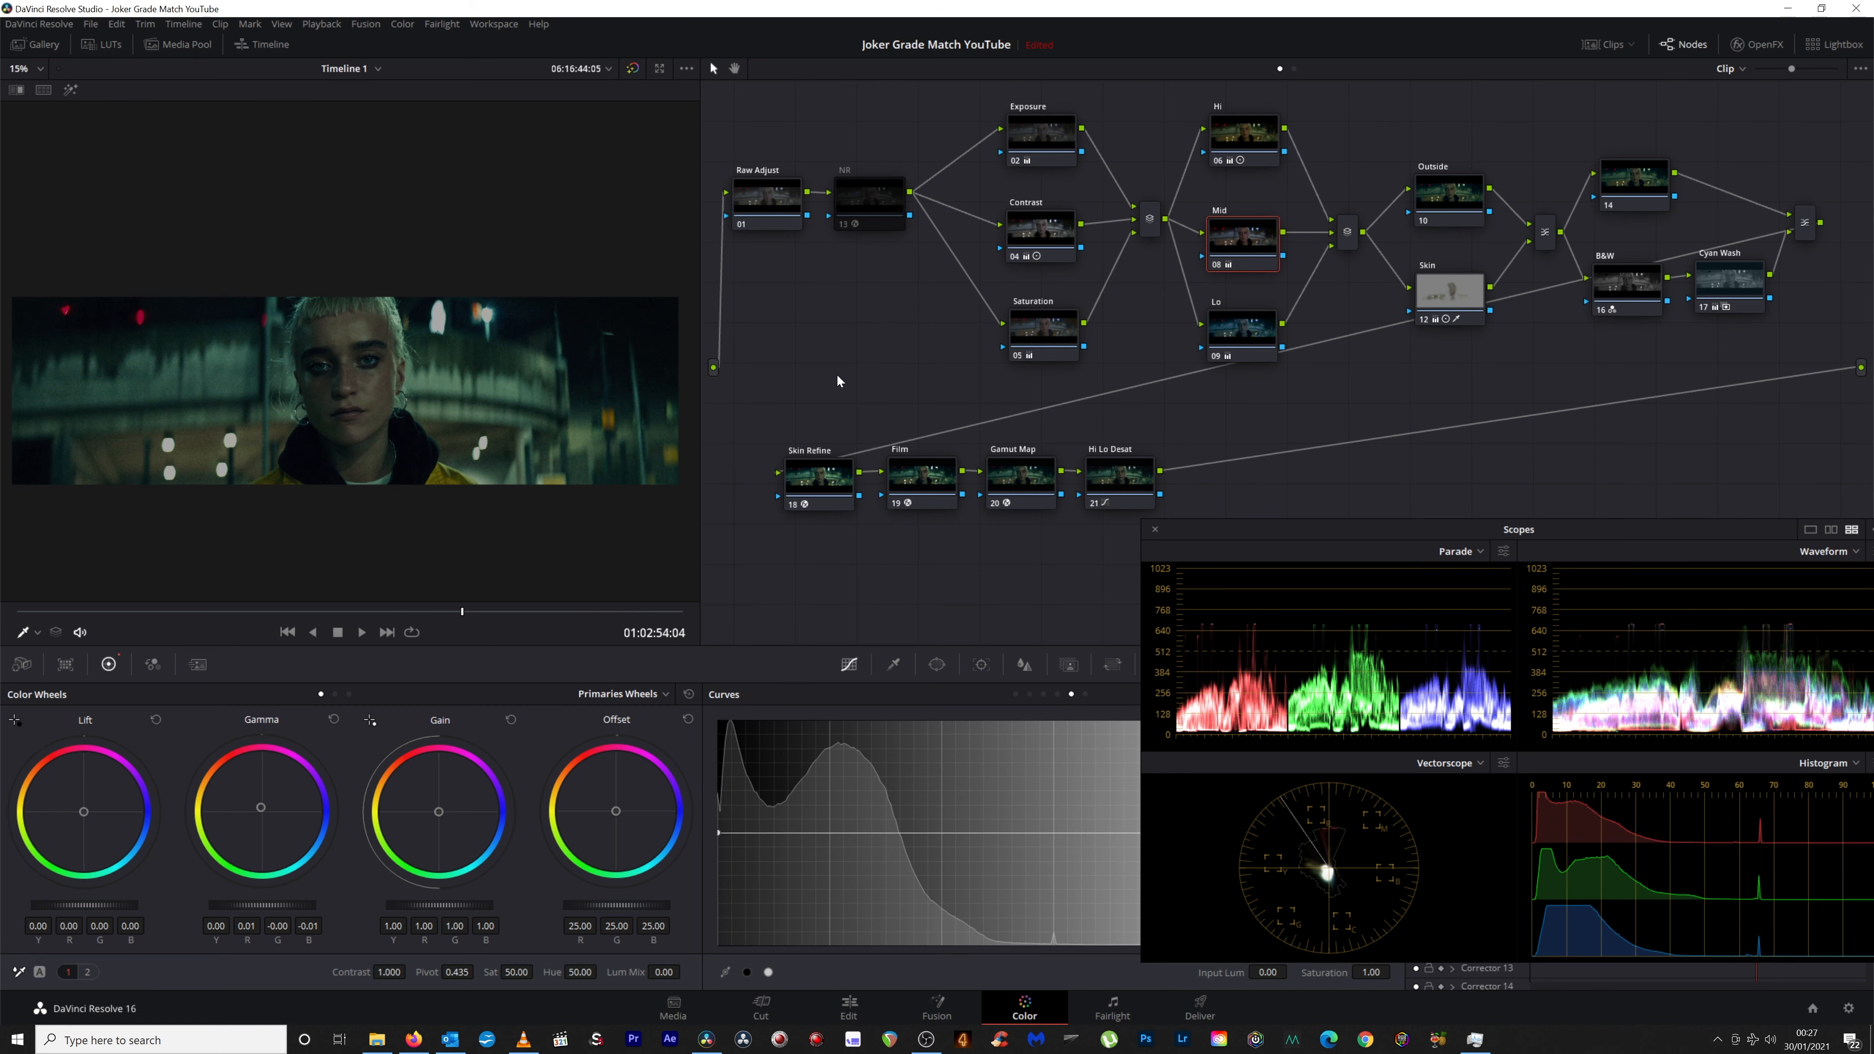
# Select the Hi Lo Desat node and save the project with the NR node turned on.
pyautogui.click(1135, 481)
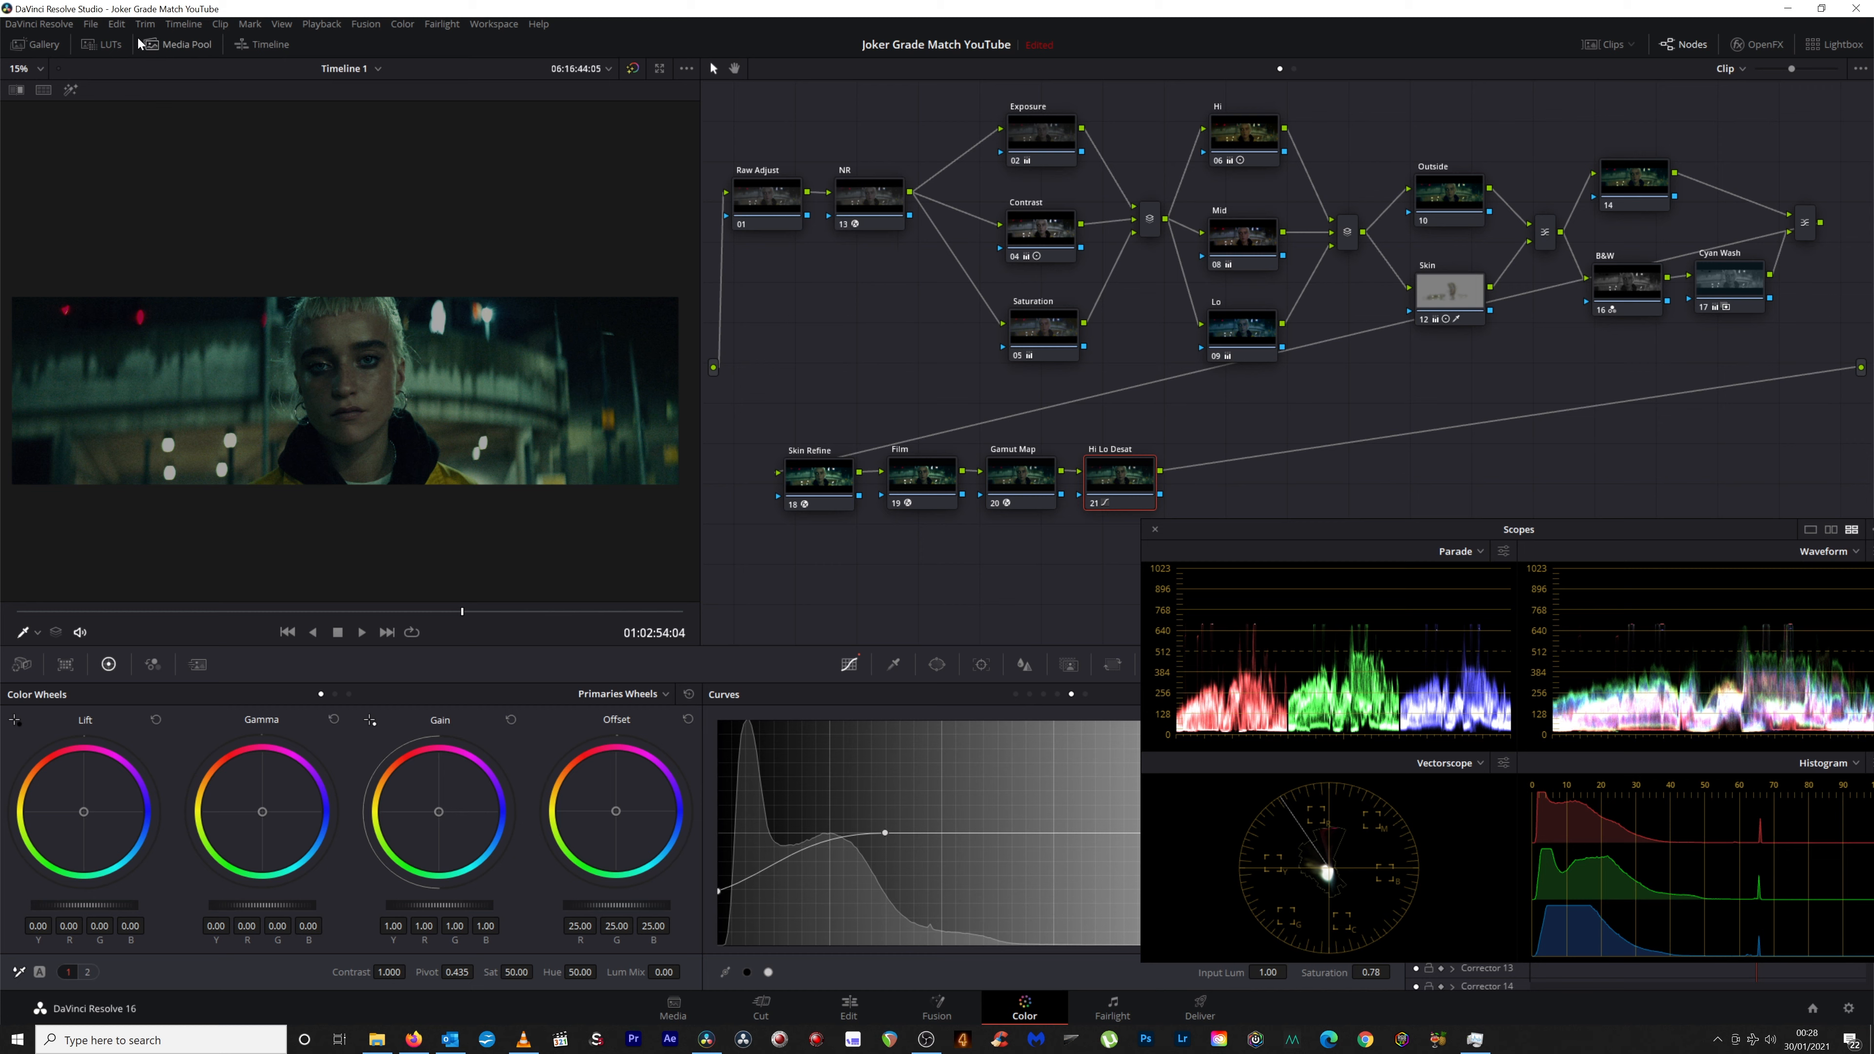
pyautogui.click(91, 25)
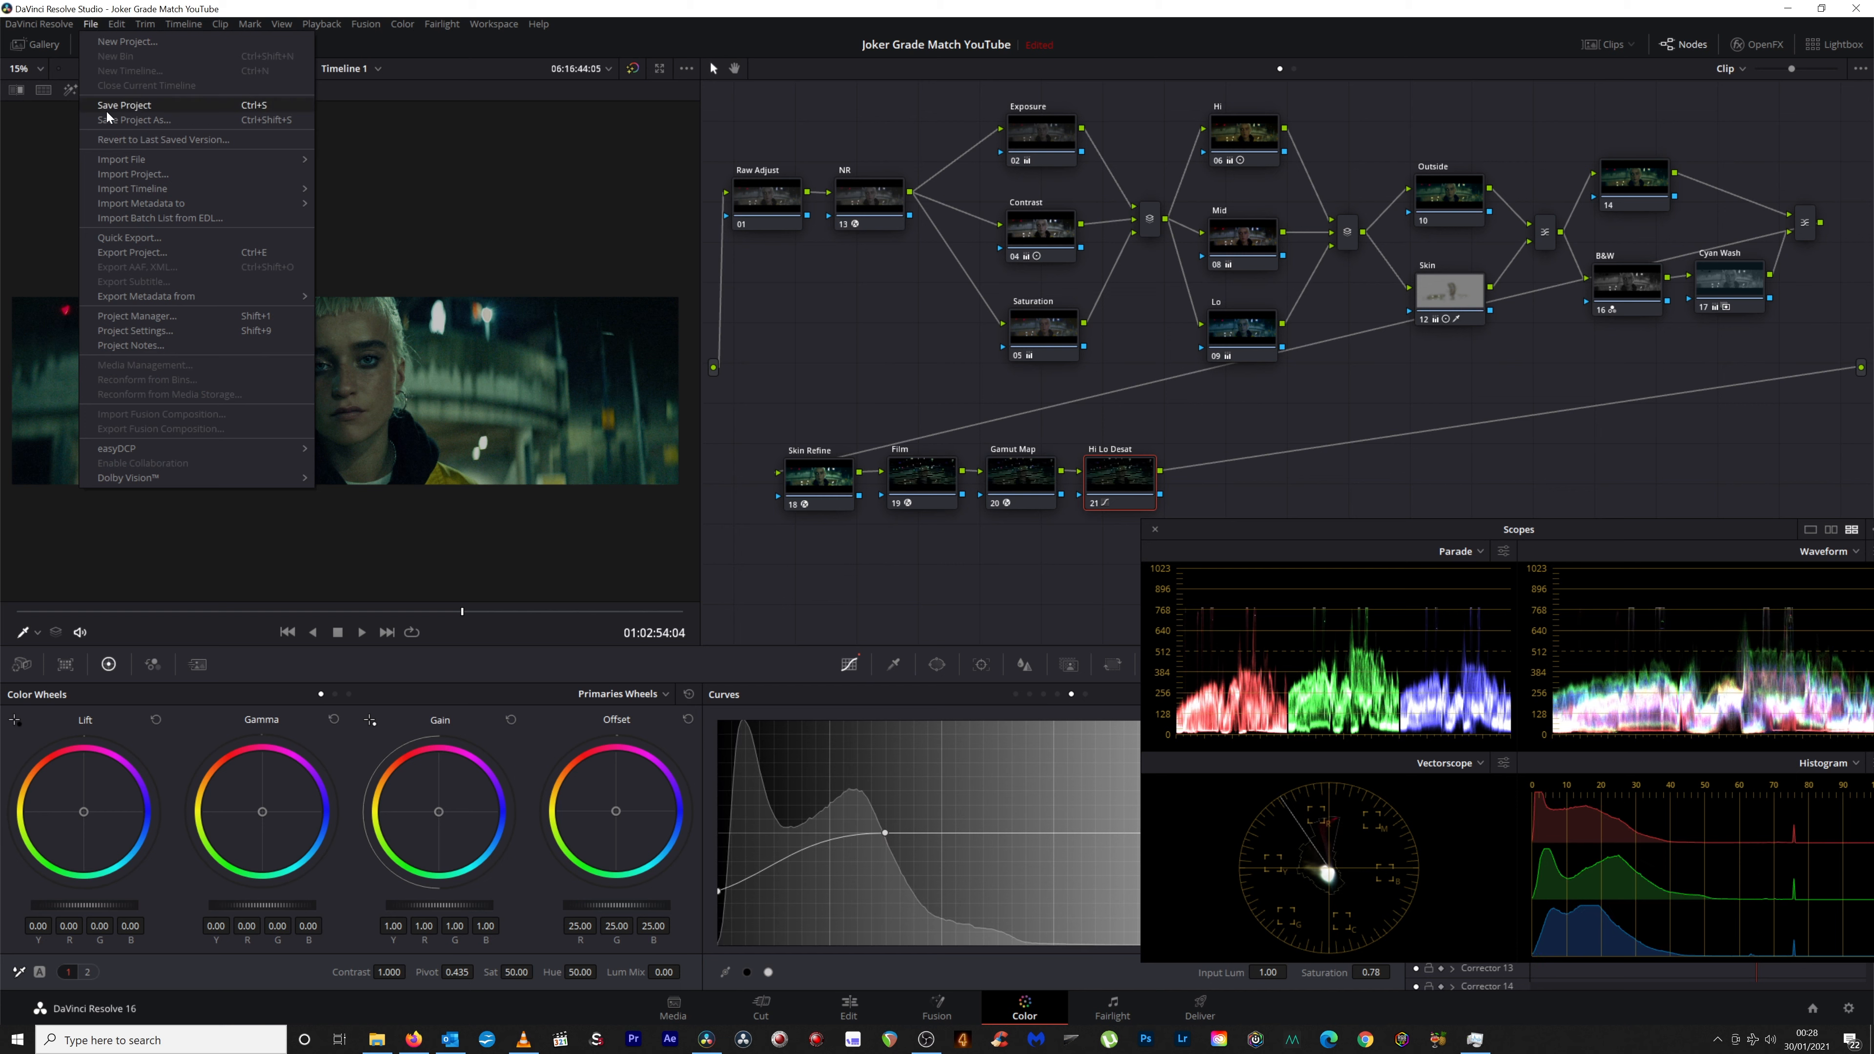
pyautogui.click(125, 105)
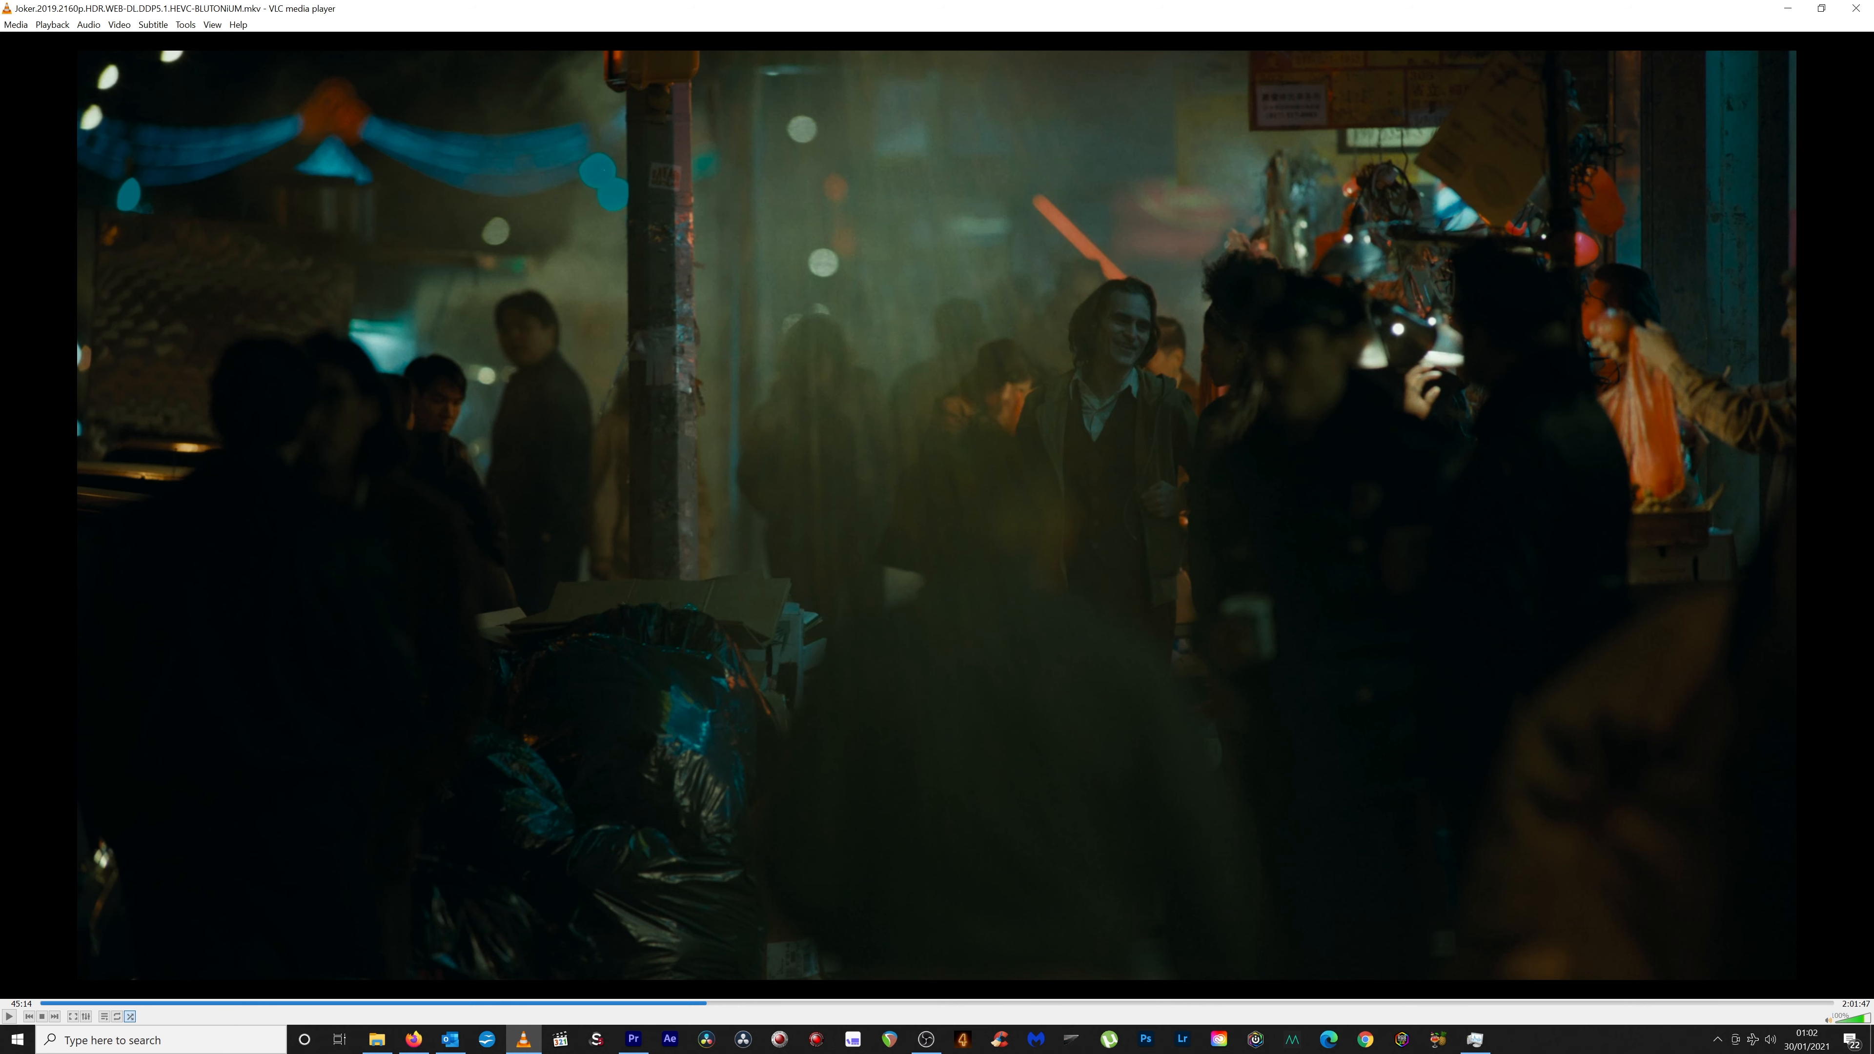
# Review the Joker reference scene in VLC, playing the night street and donut shop shots, and return to the street shot at about 45:16.
pyautogui.click(8, 1022)
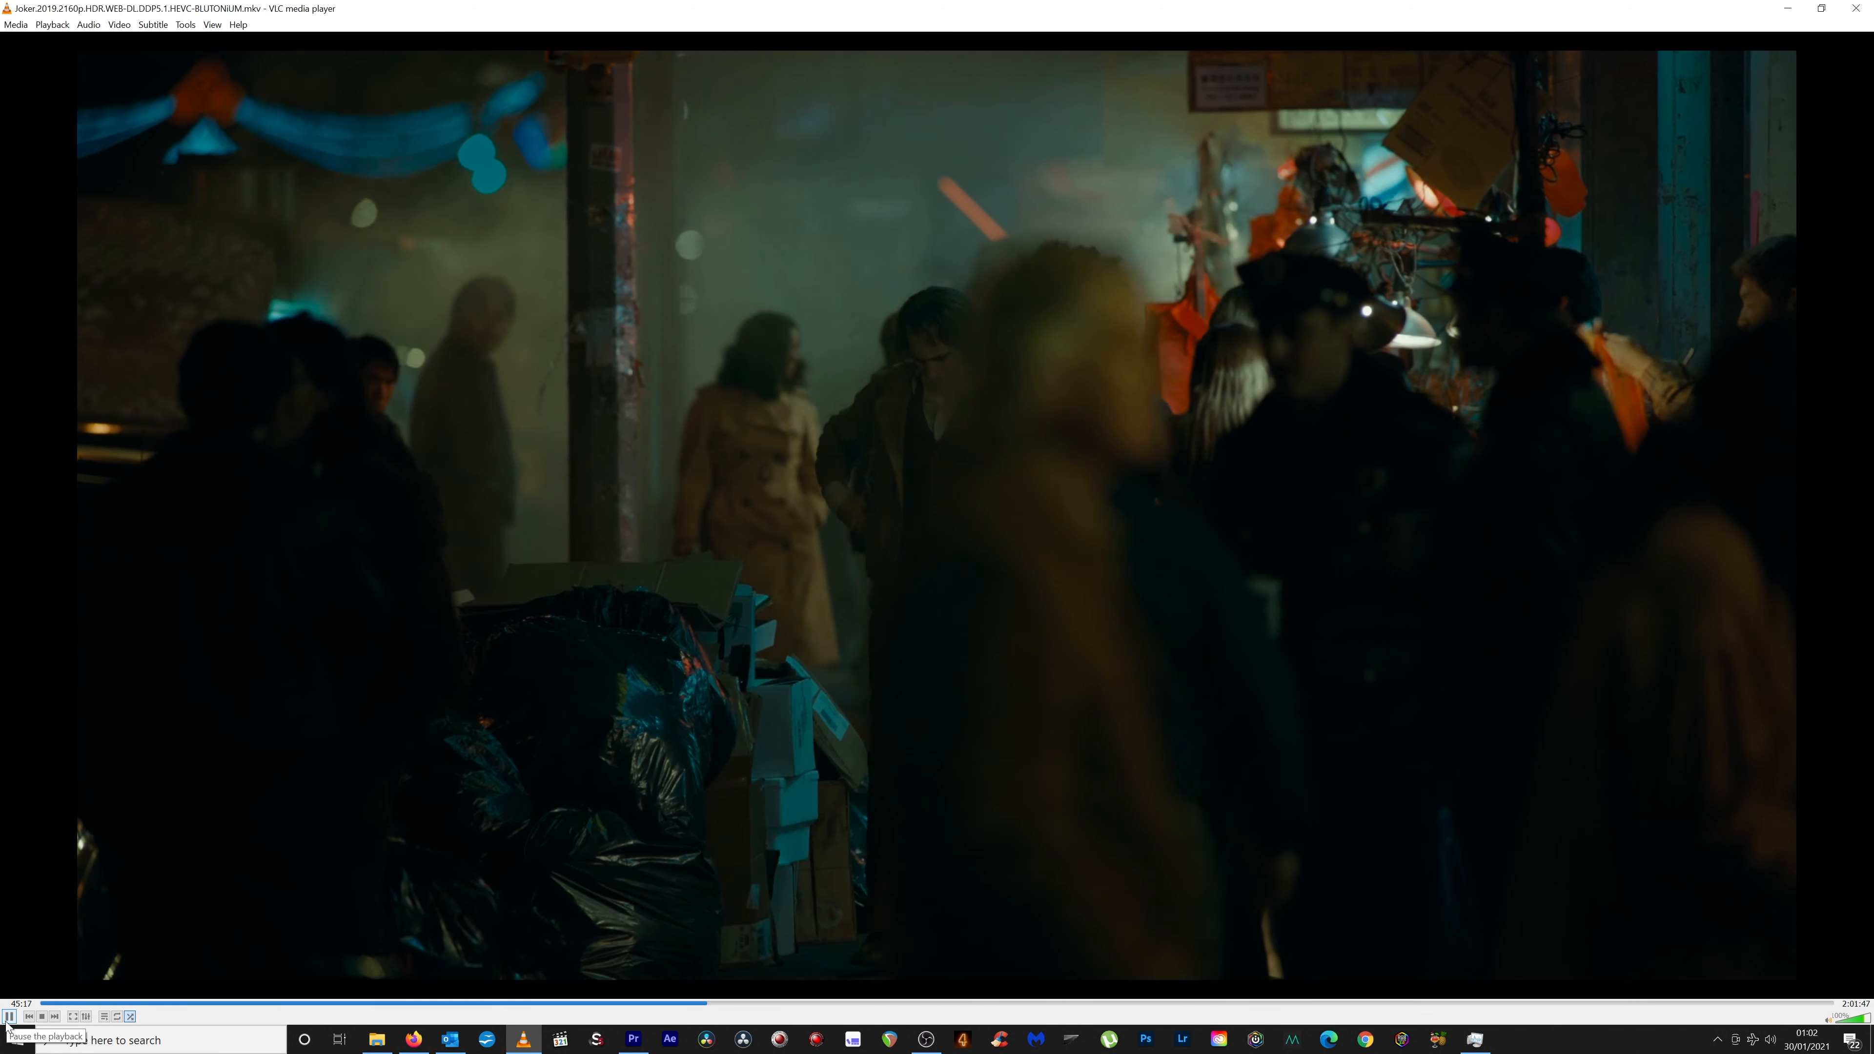
pyautogui.click(8, 1021)
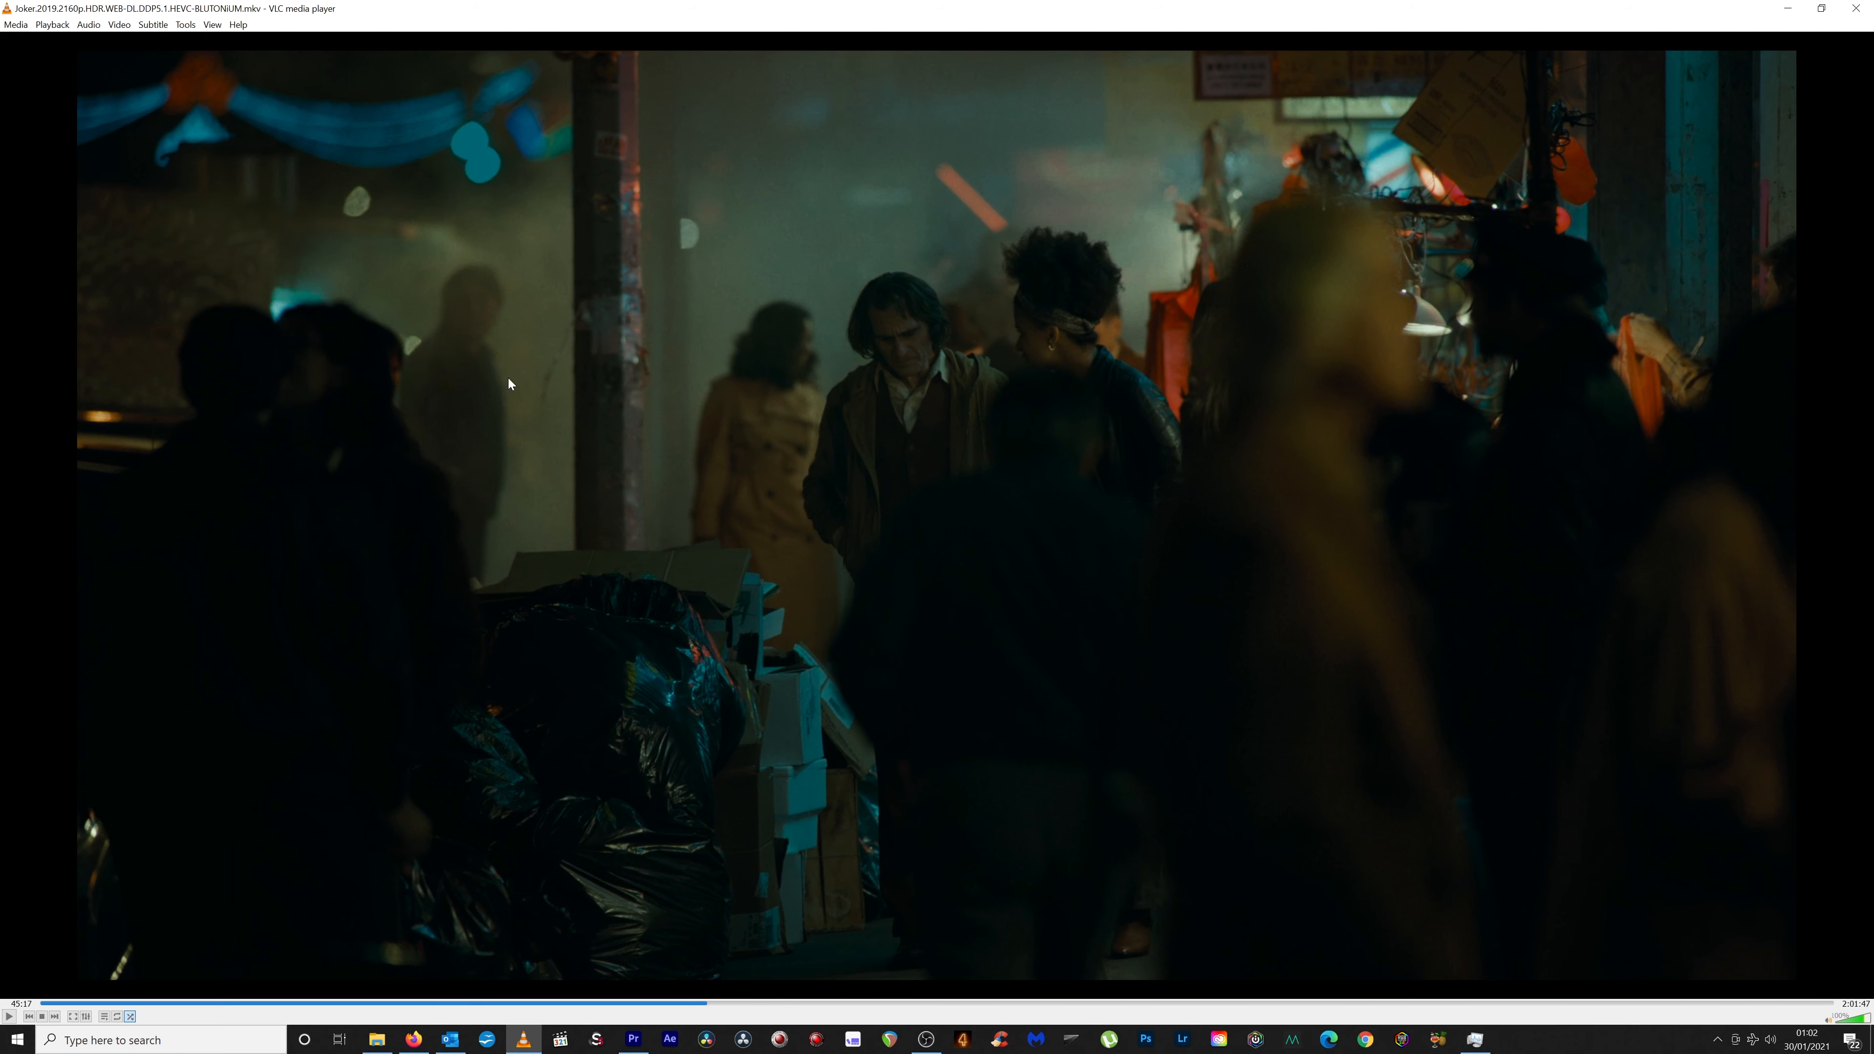
pyautogui.click(10, 1018)
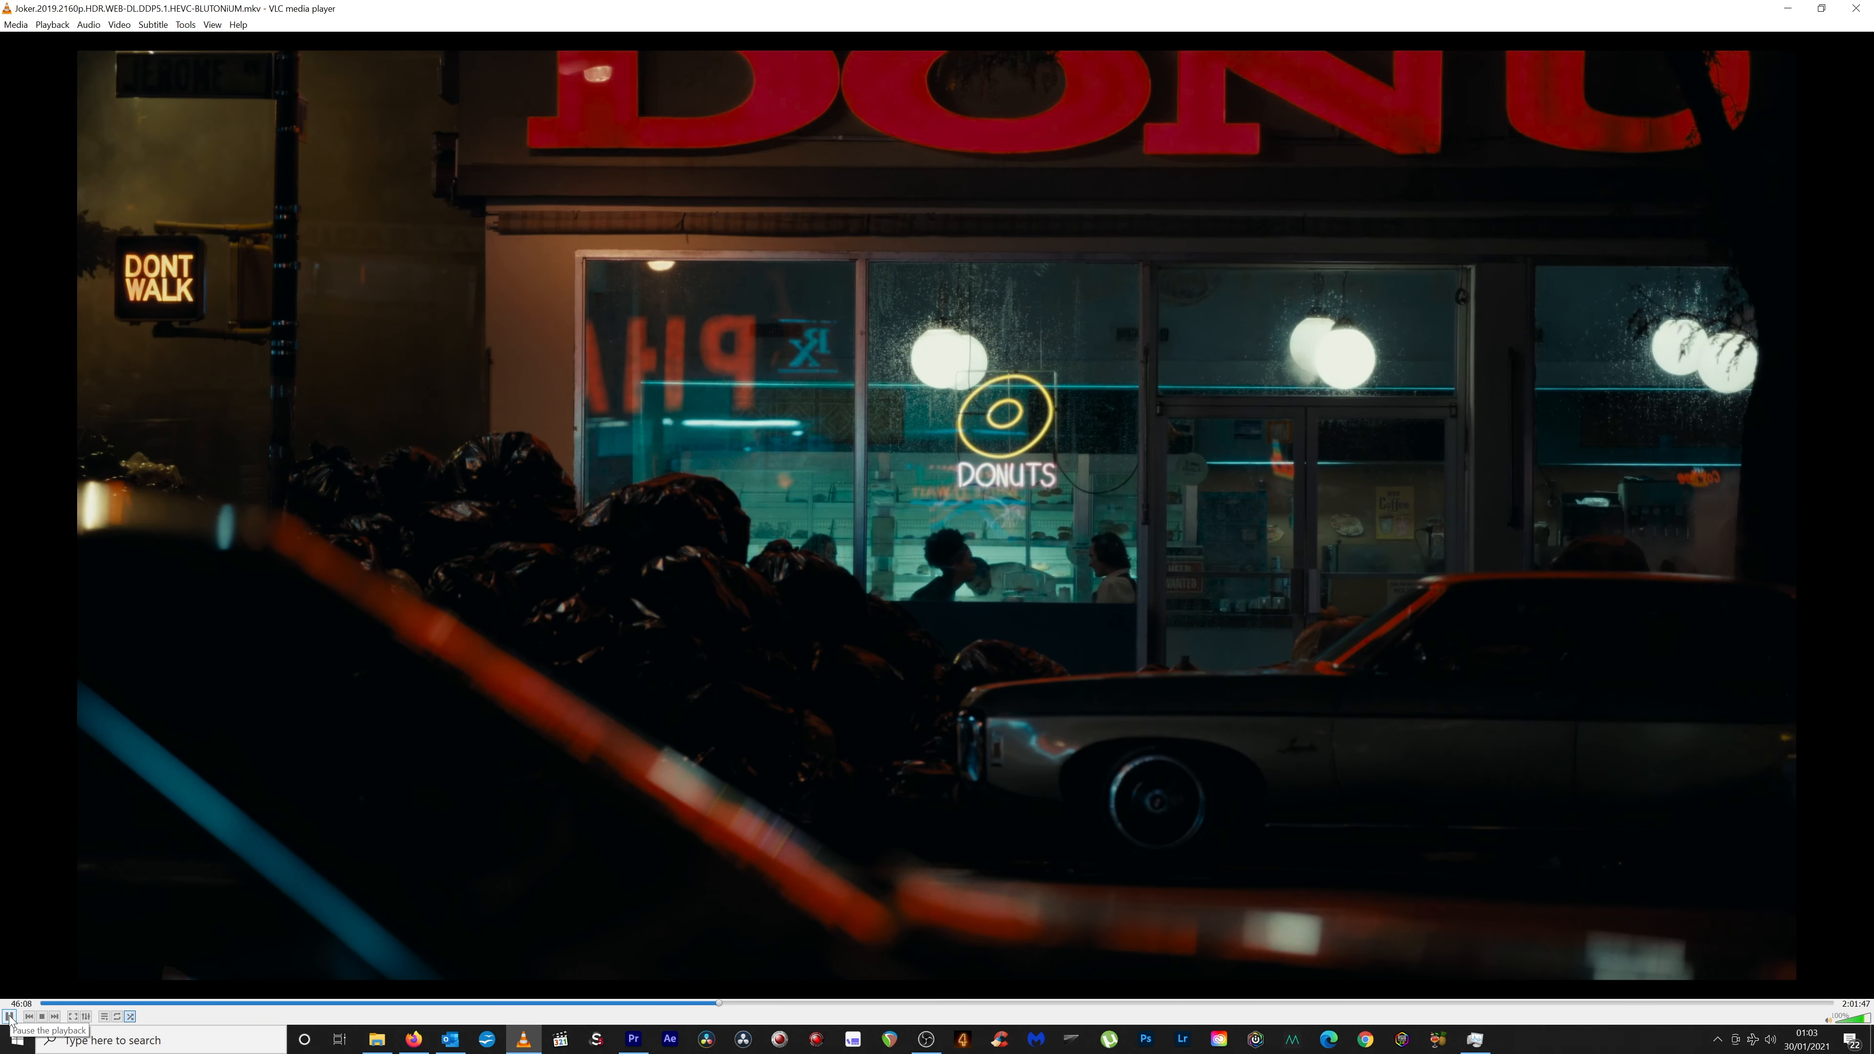
pyautogui.click(10, 1017)
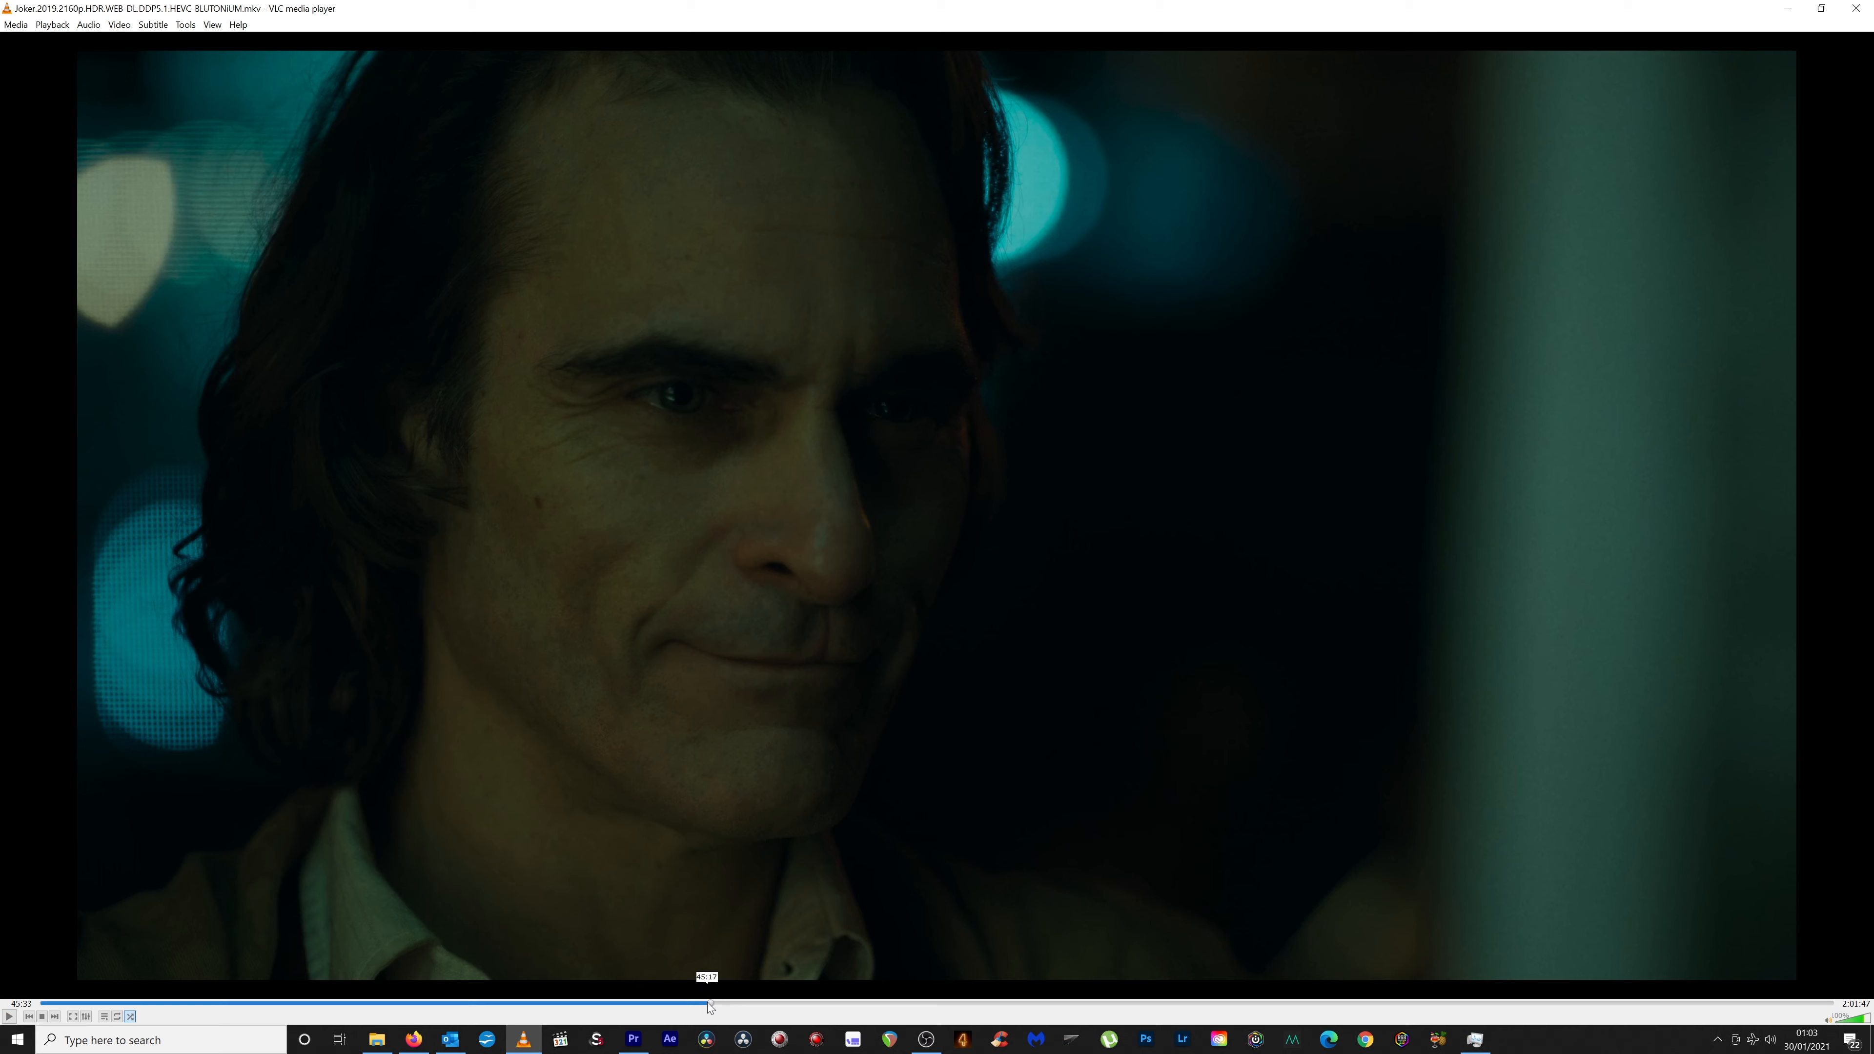
pyautogui.click(706, 1002)
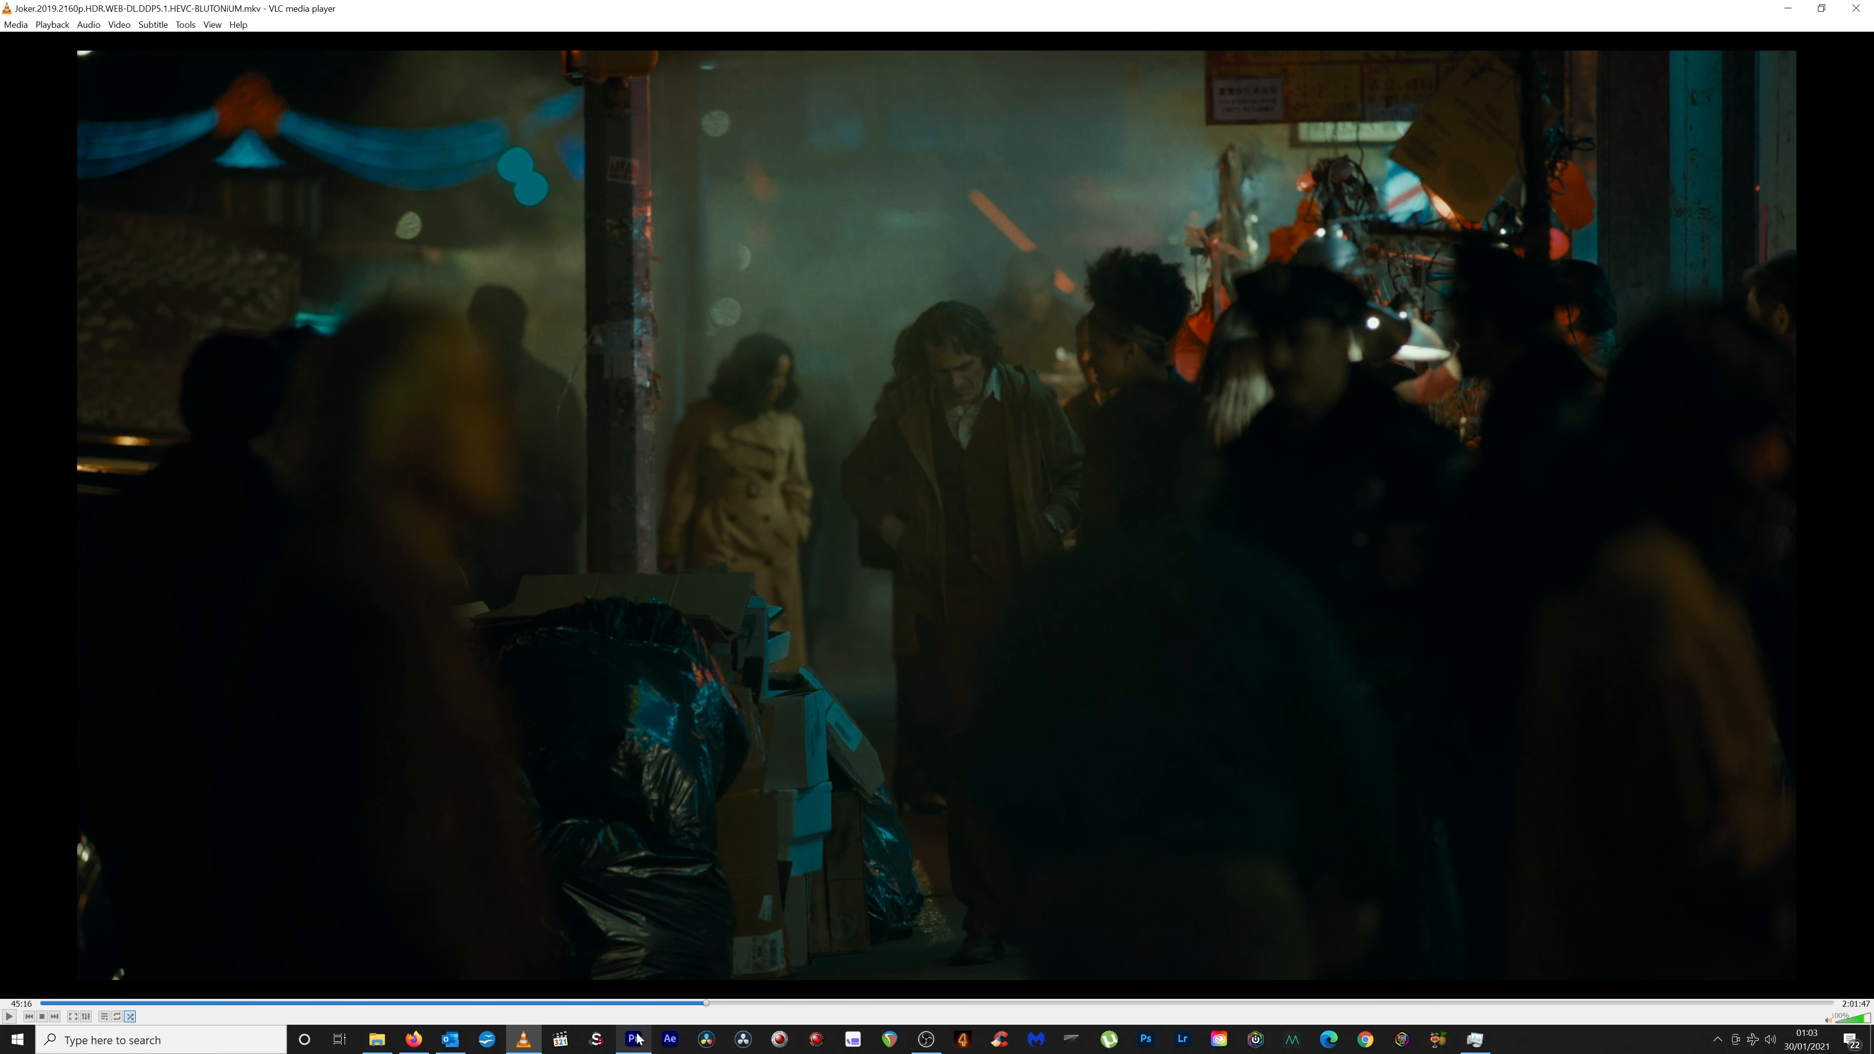
# Switch to Premiere Pro, play the graded clip from its start to compare it with the film, and pause it.
pyautogui.click(636, 1039)
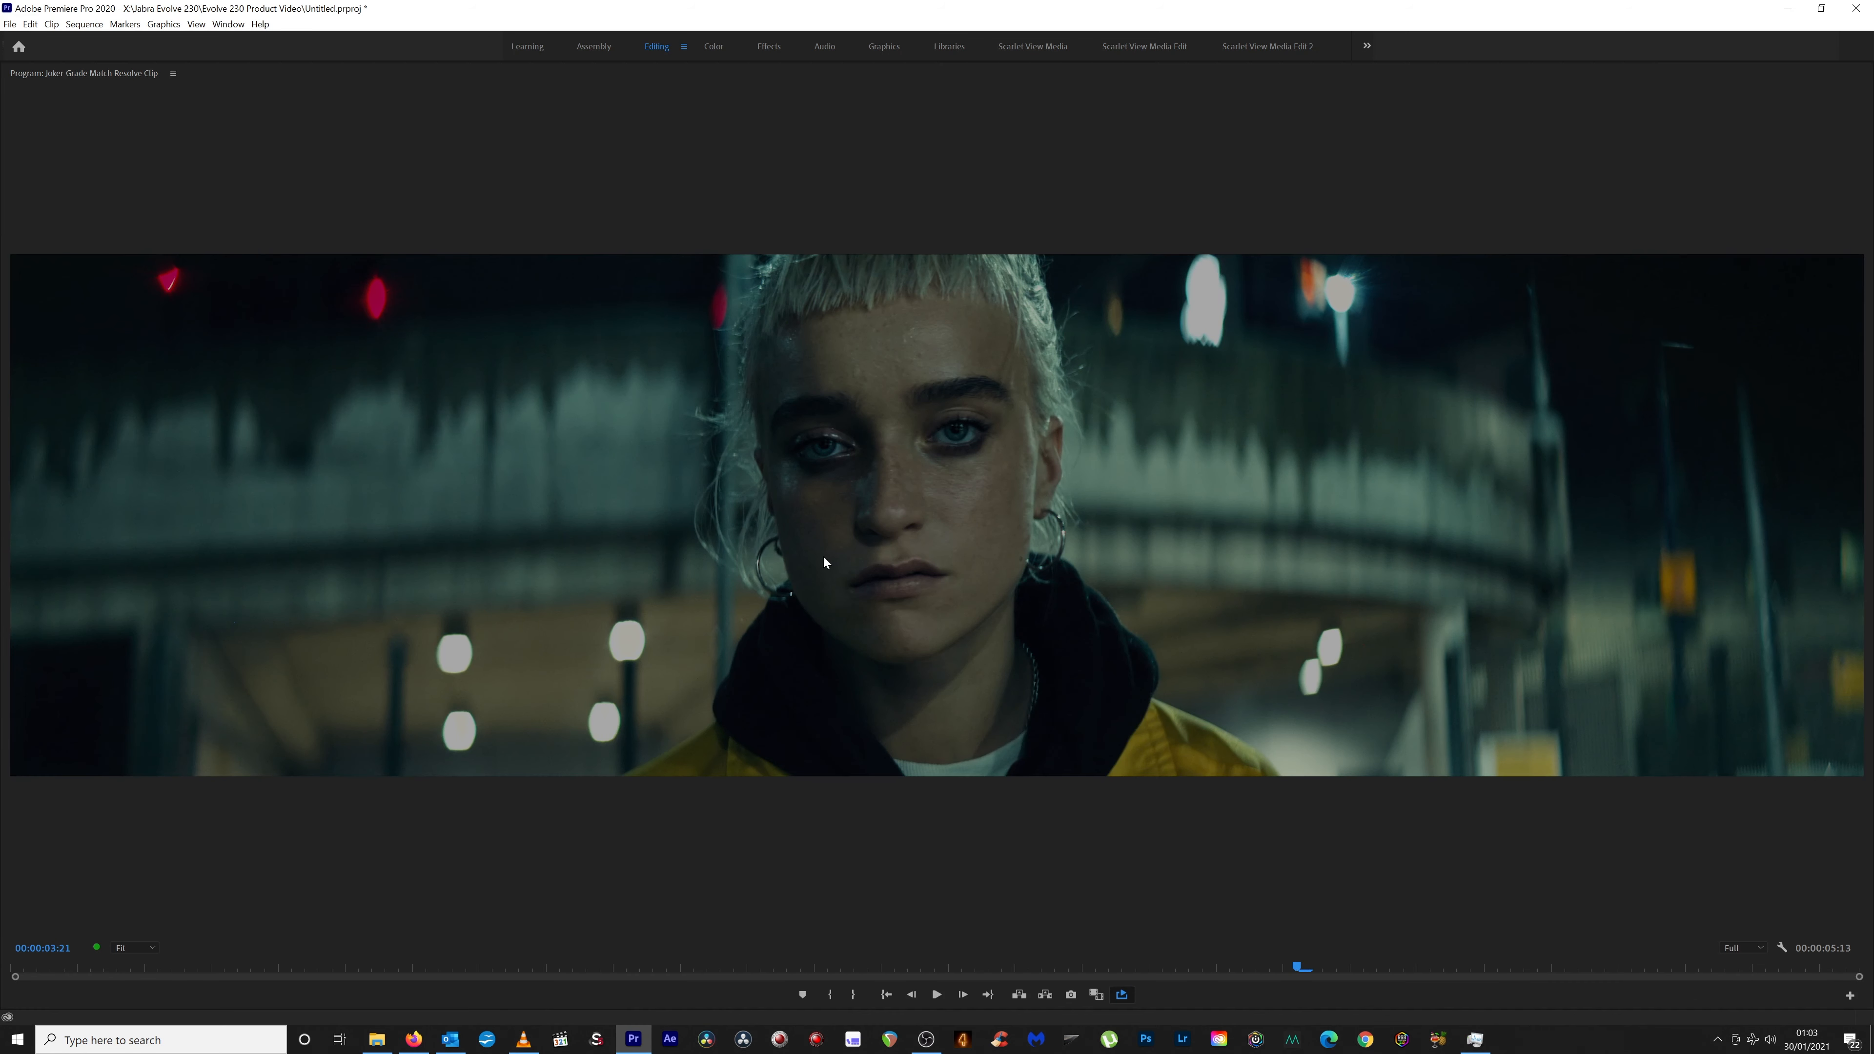
pyautogui.moveTo(53, 965); pyautogui.dragTo(11, 965)
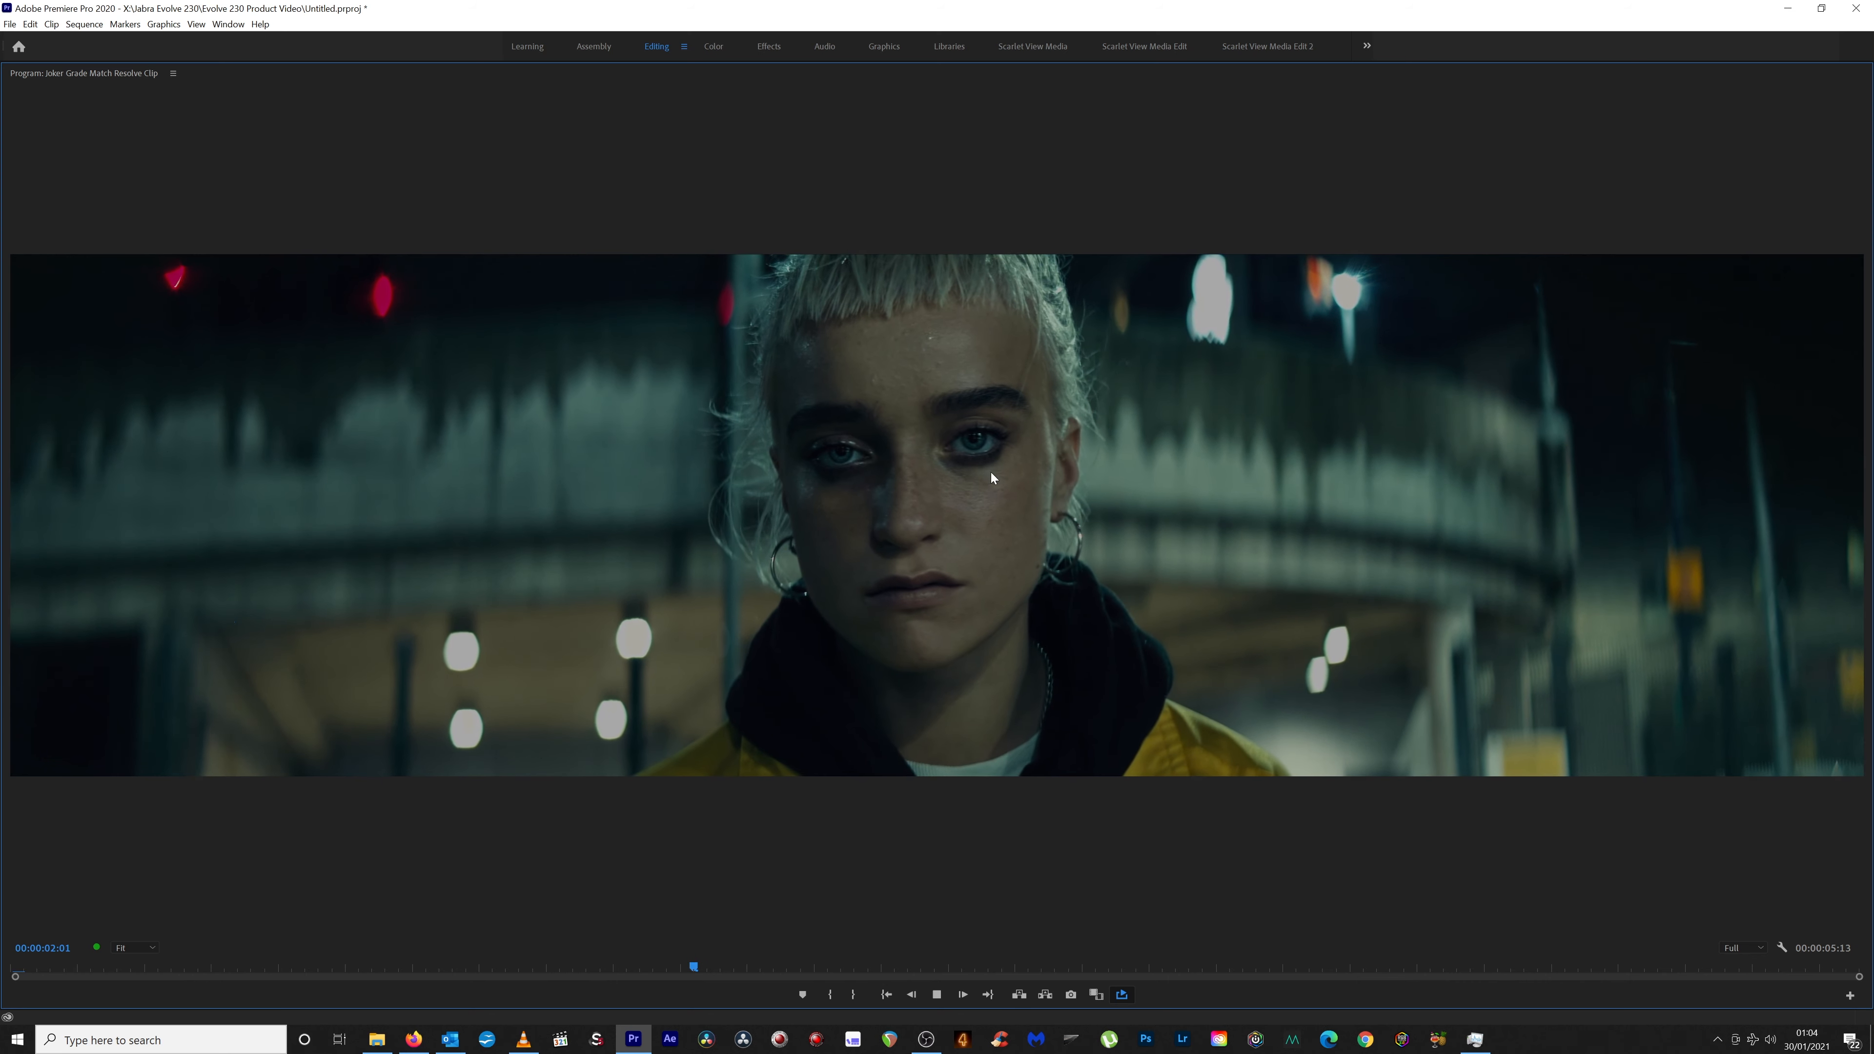
pyautogui.click(937, 995)
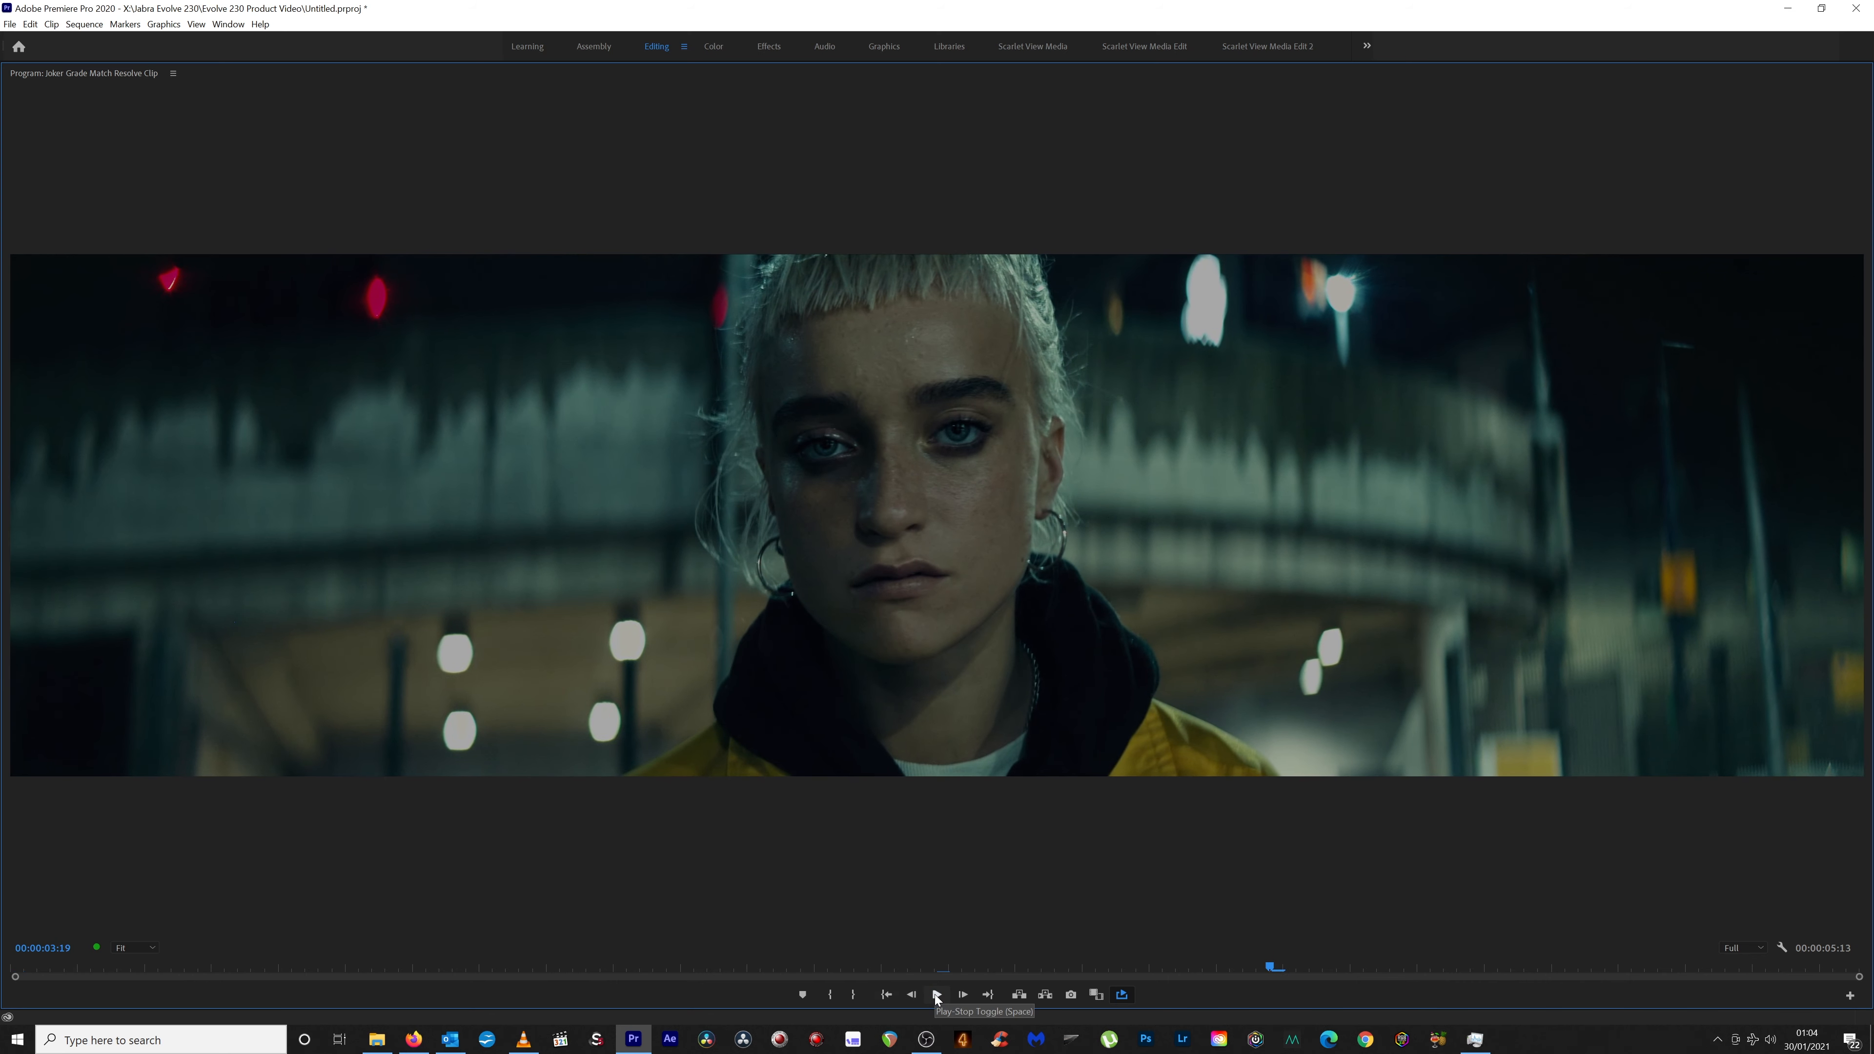
# Play the newsstand street shot in VLC to about 45:20, pause it, and switch to and from Premiere Pro to compare the graded clip.
pyautogui.click(515, 1044)
pyautogui.click(8, 1017)
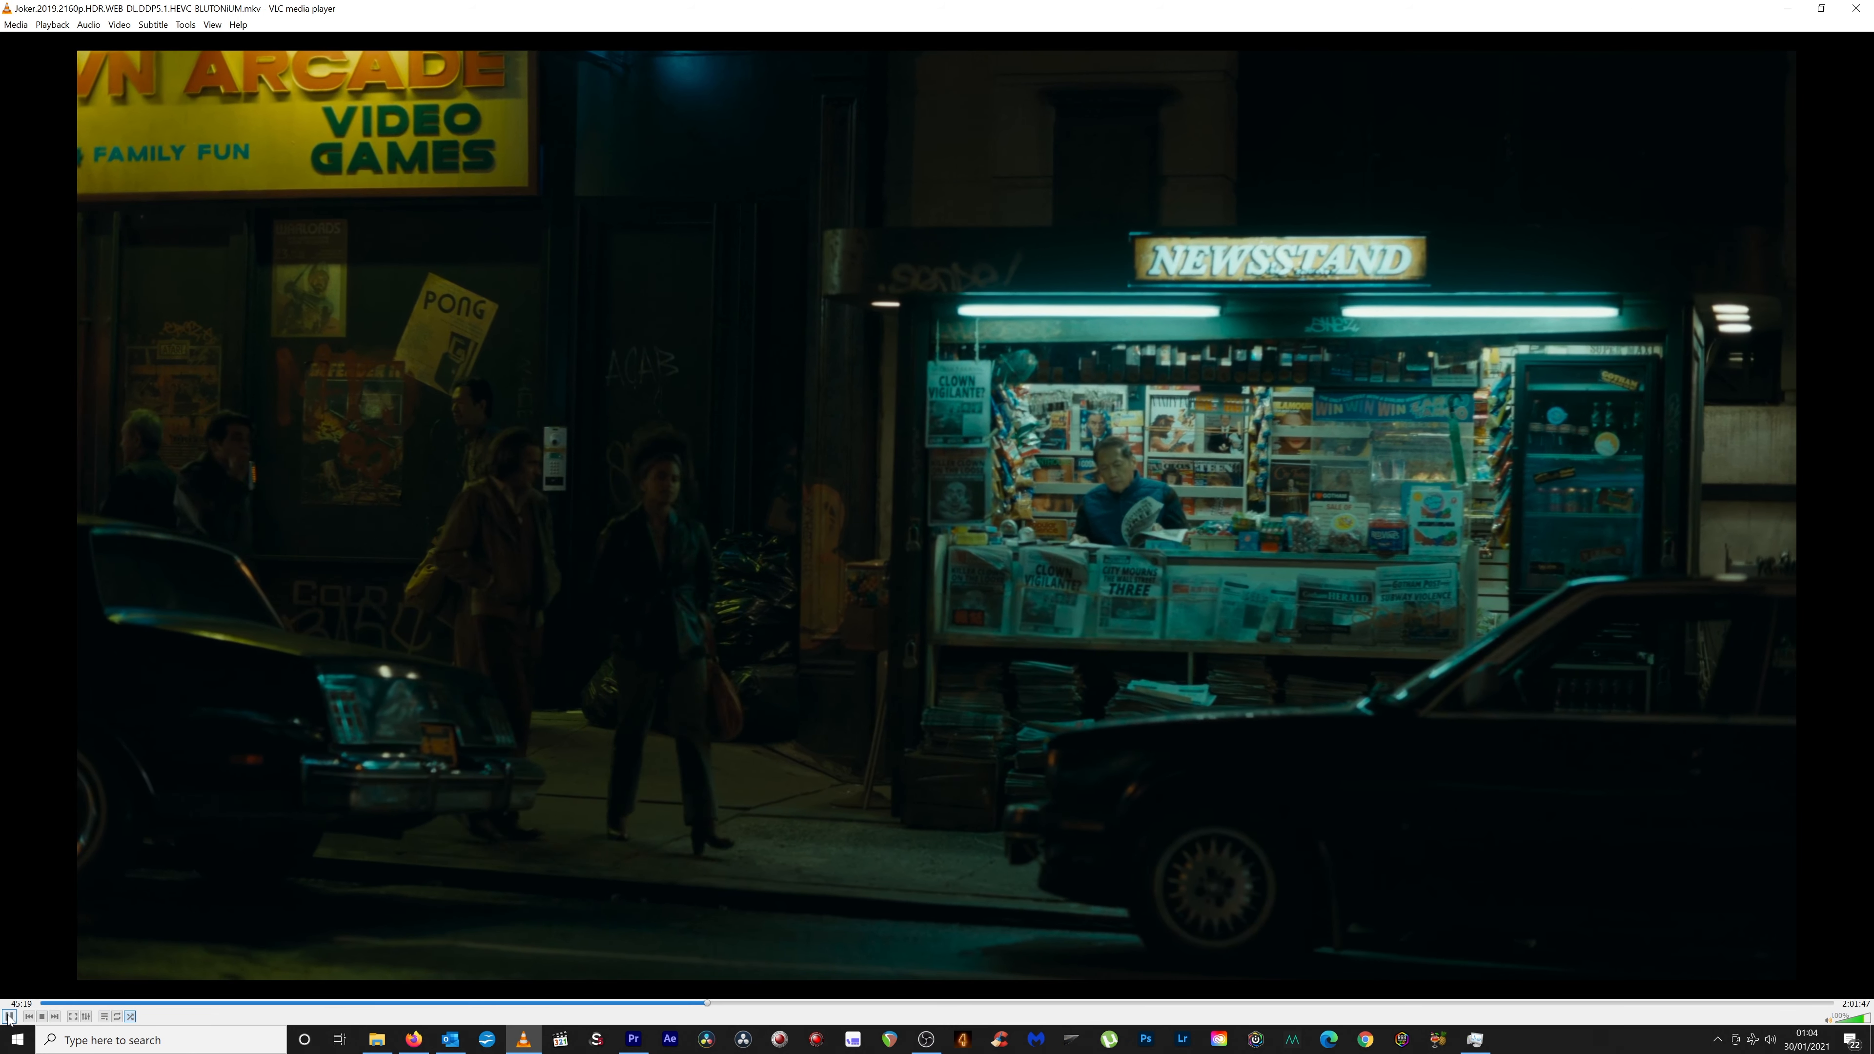
pyautogui.click(9, 1017)
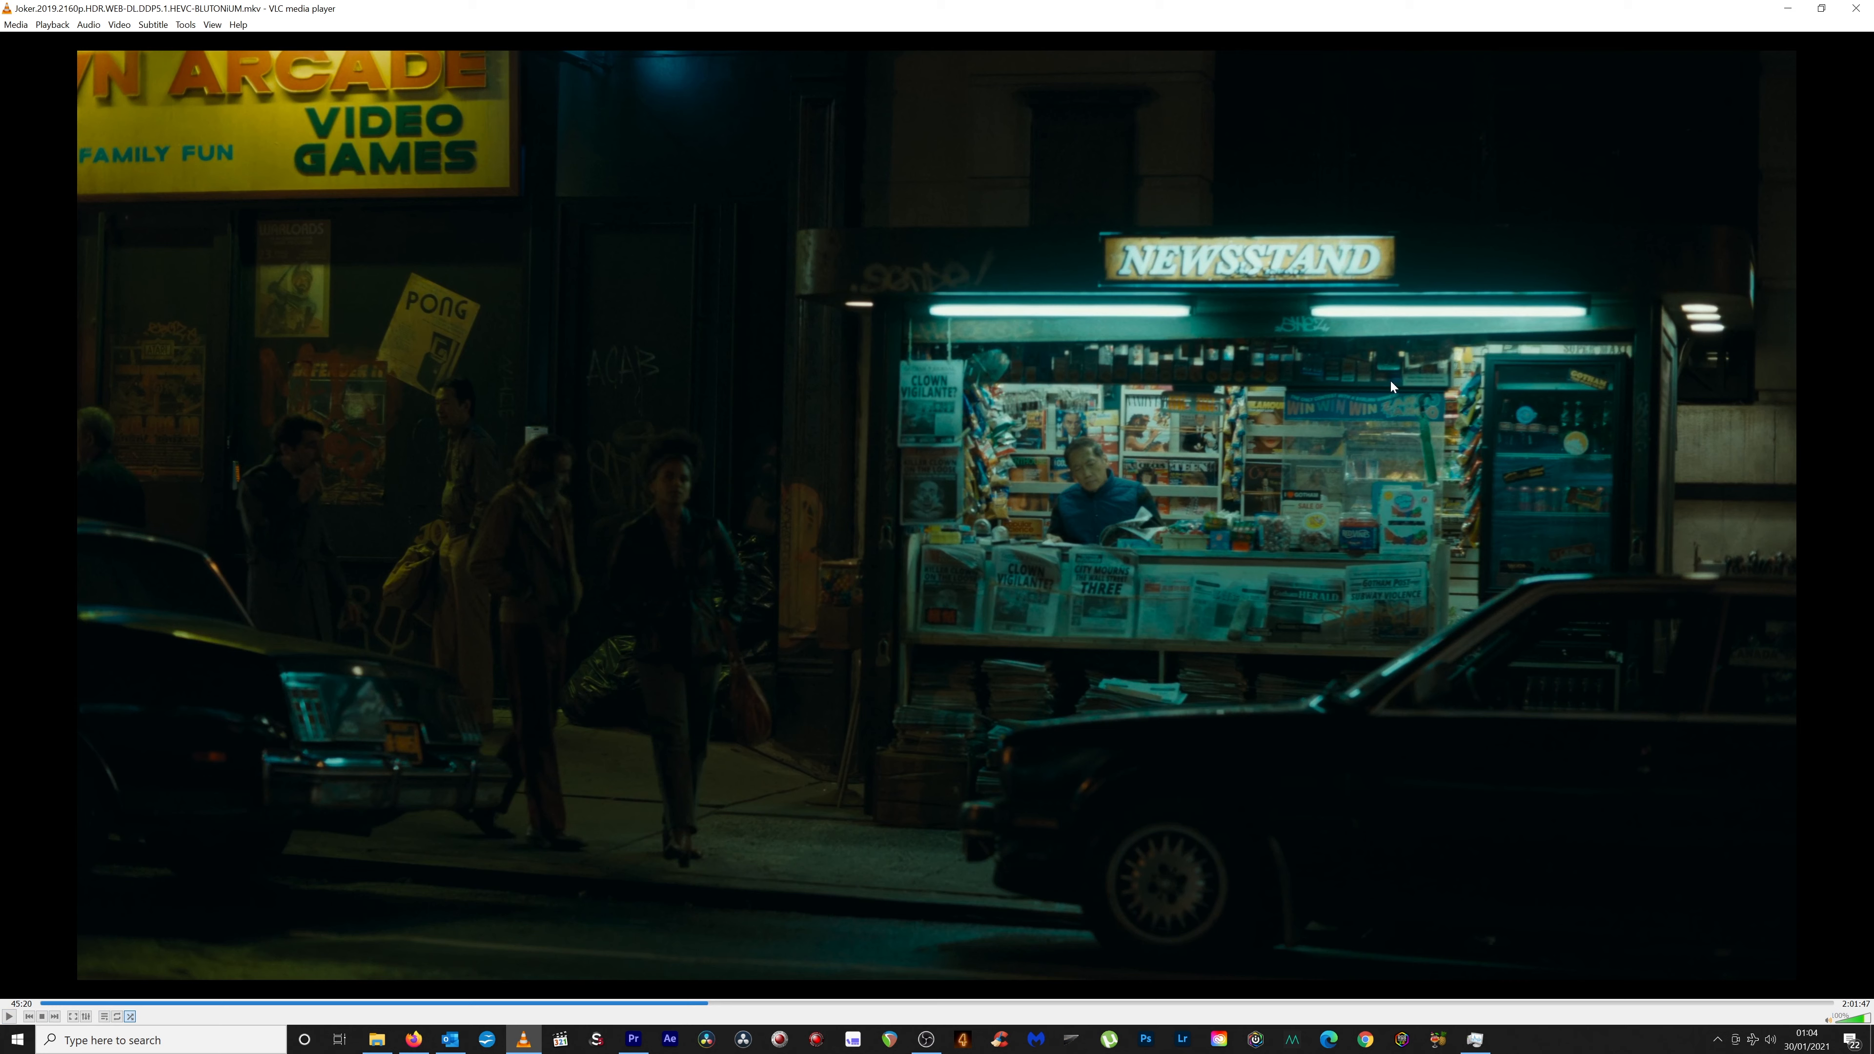
pyautogui.click(646, 1042)
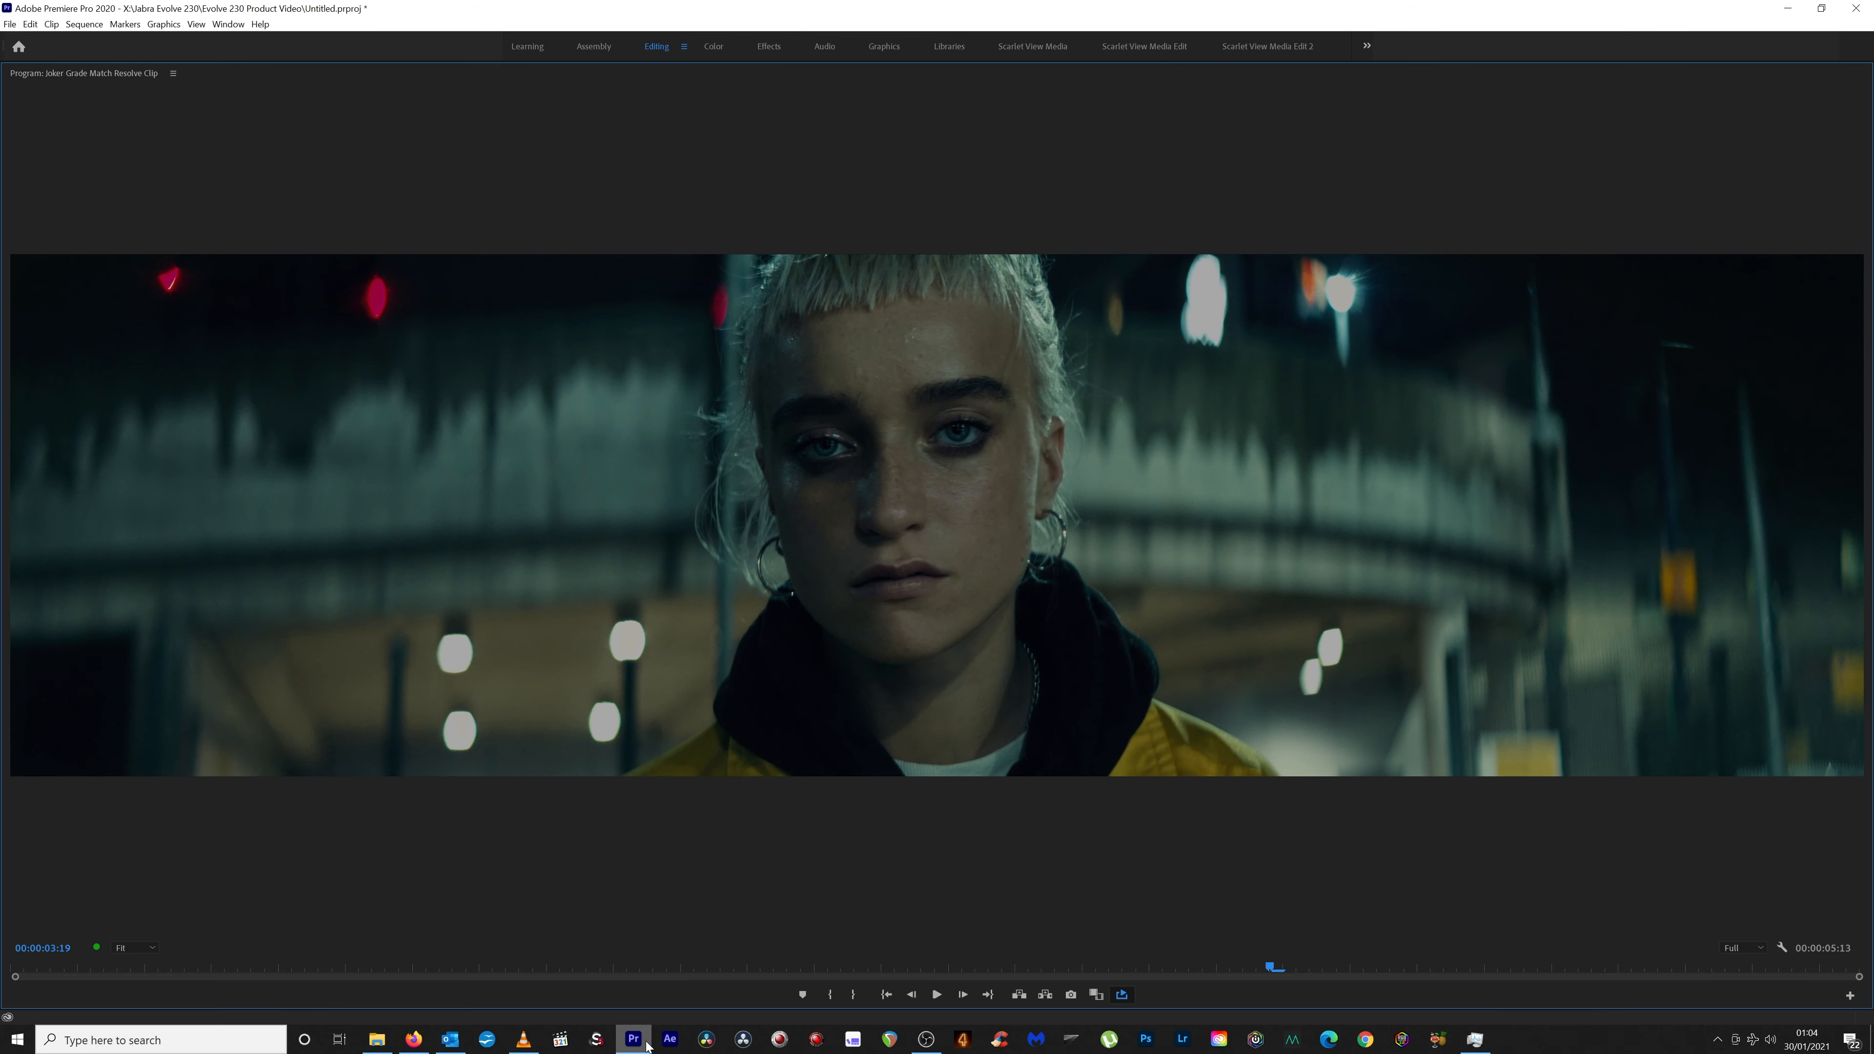
pyautogui.click(645, 1043)
pyautogui.click(646, 1042)
# Switch back to VLC and play the street scene on to the shouting close-up at about 45:32, pausing there.
pyautogui.click(645, 1042)
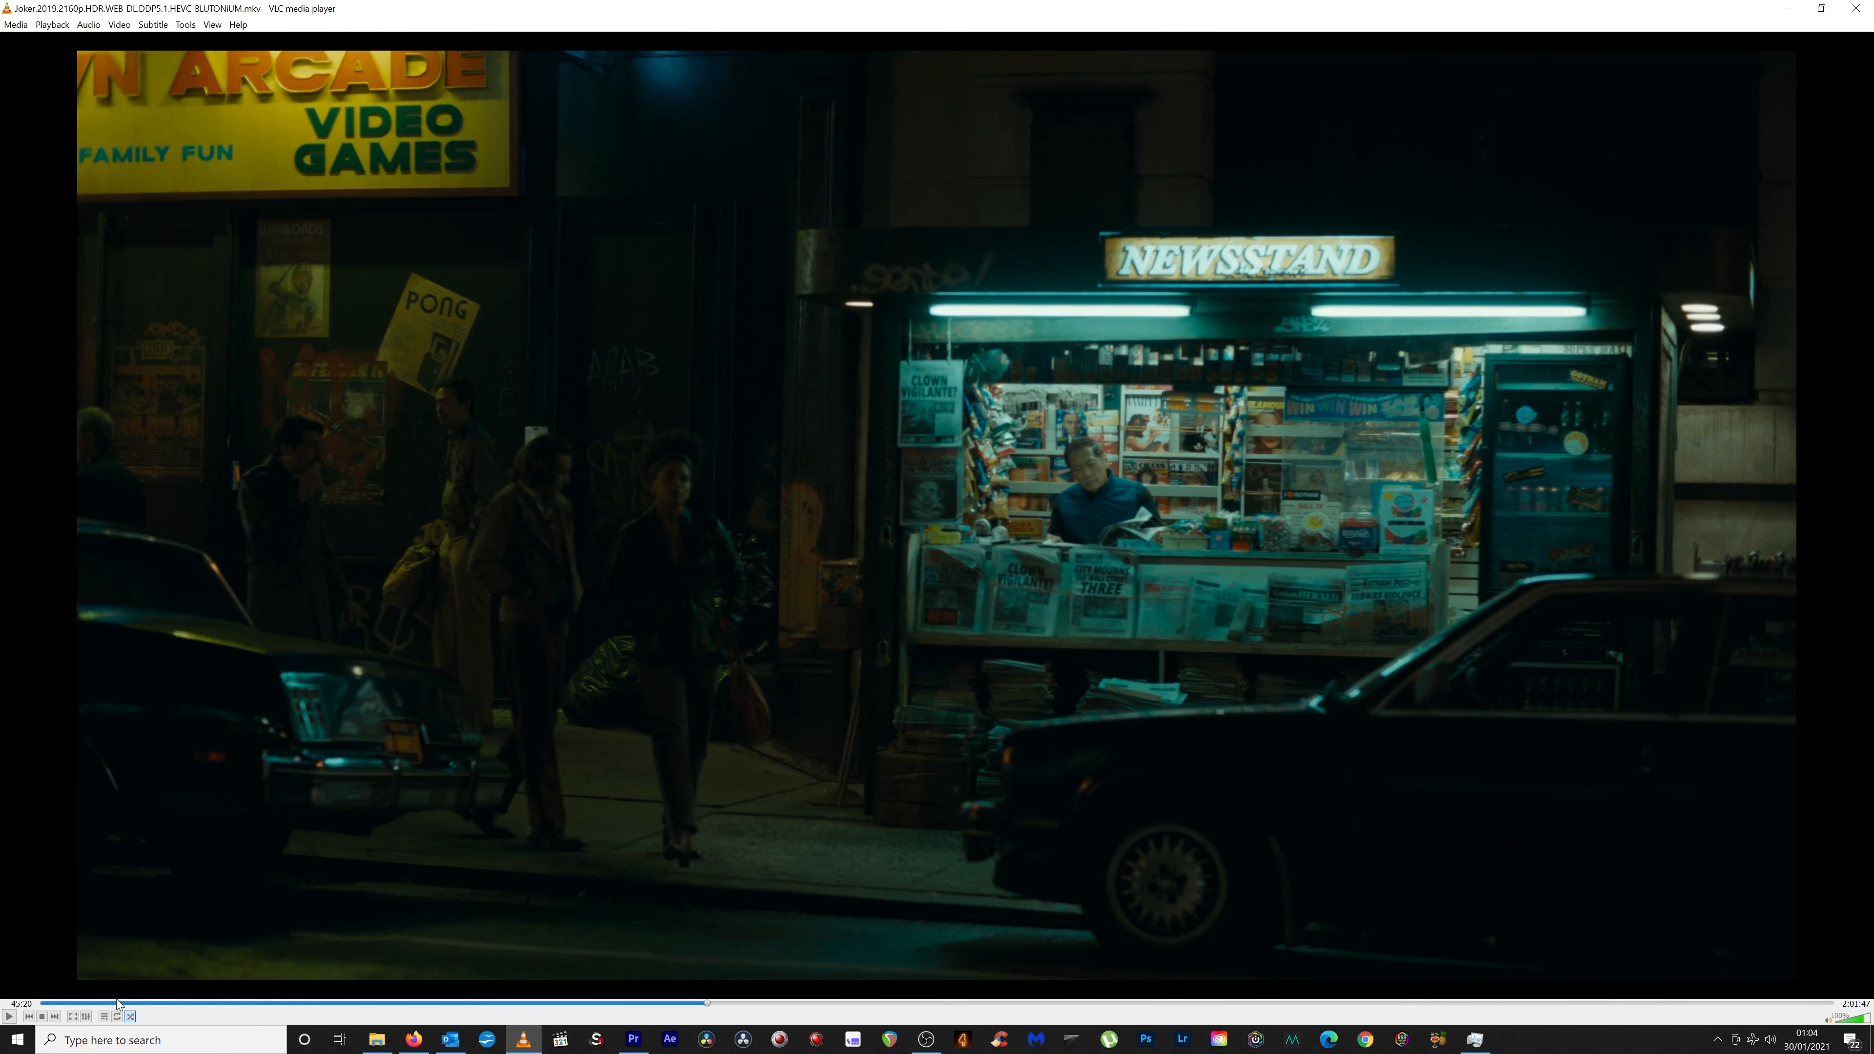
pyautogui.click(10, 1017)
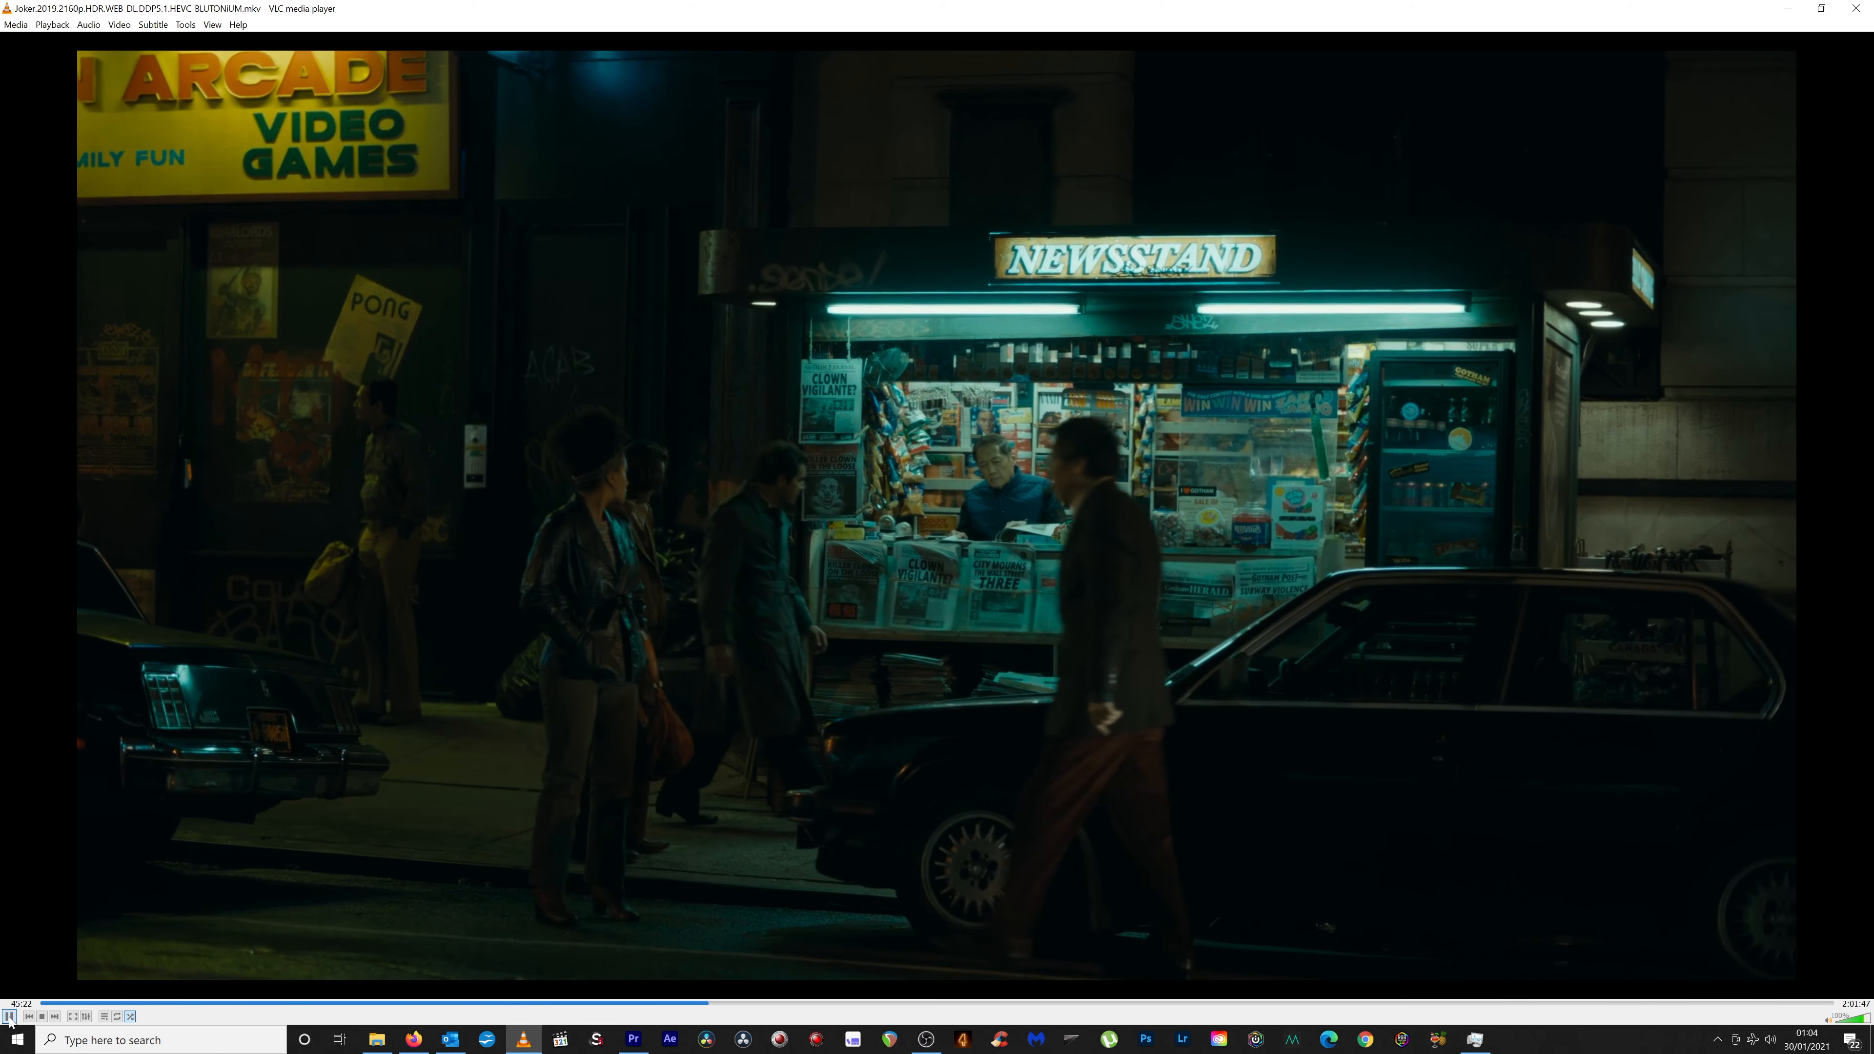
pyautogui.click(10, 1016)
pyautogui.click(10, 1017)
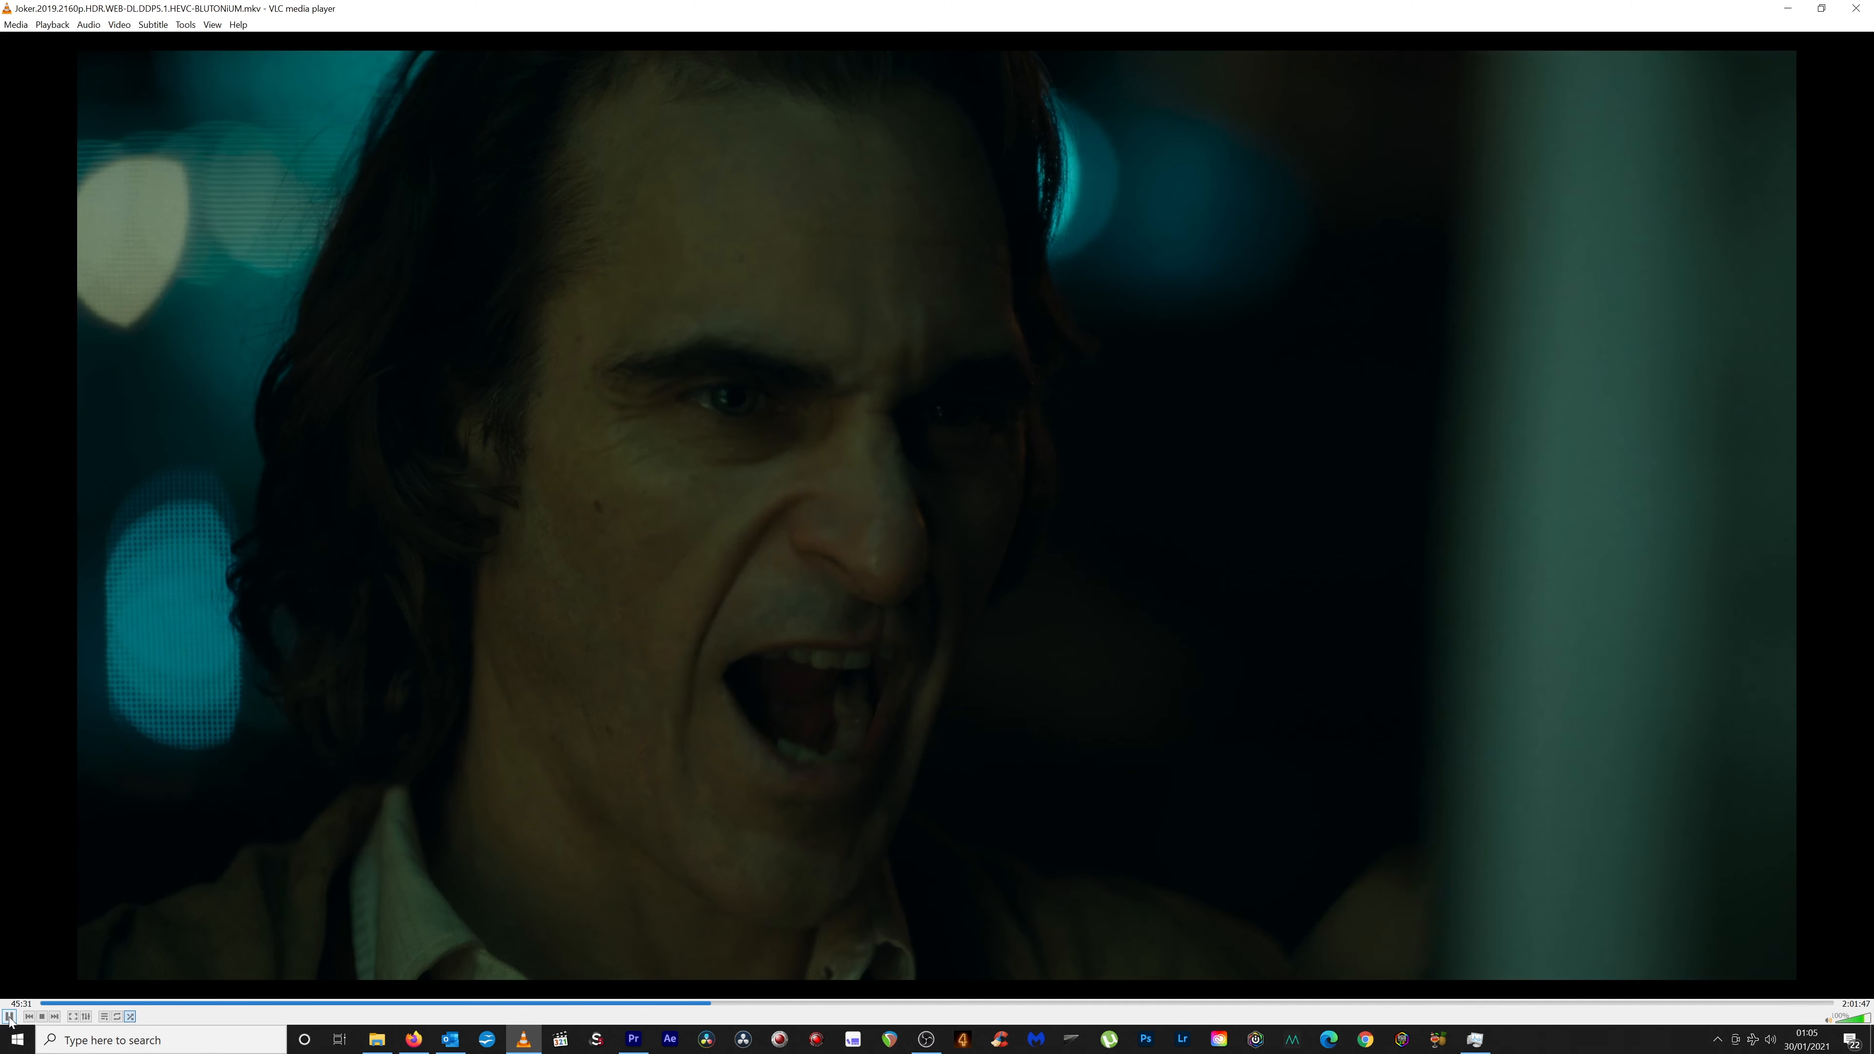
pyautogui.click(9, 1016)
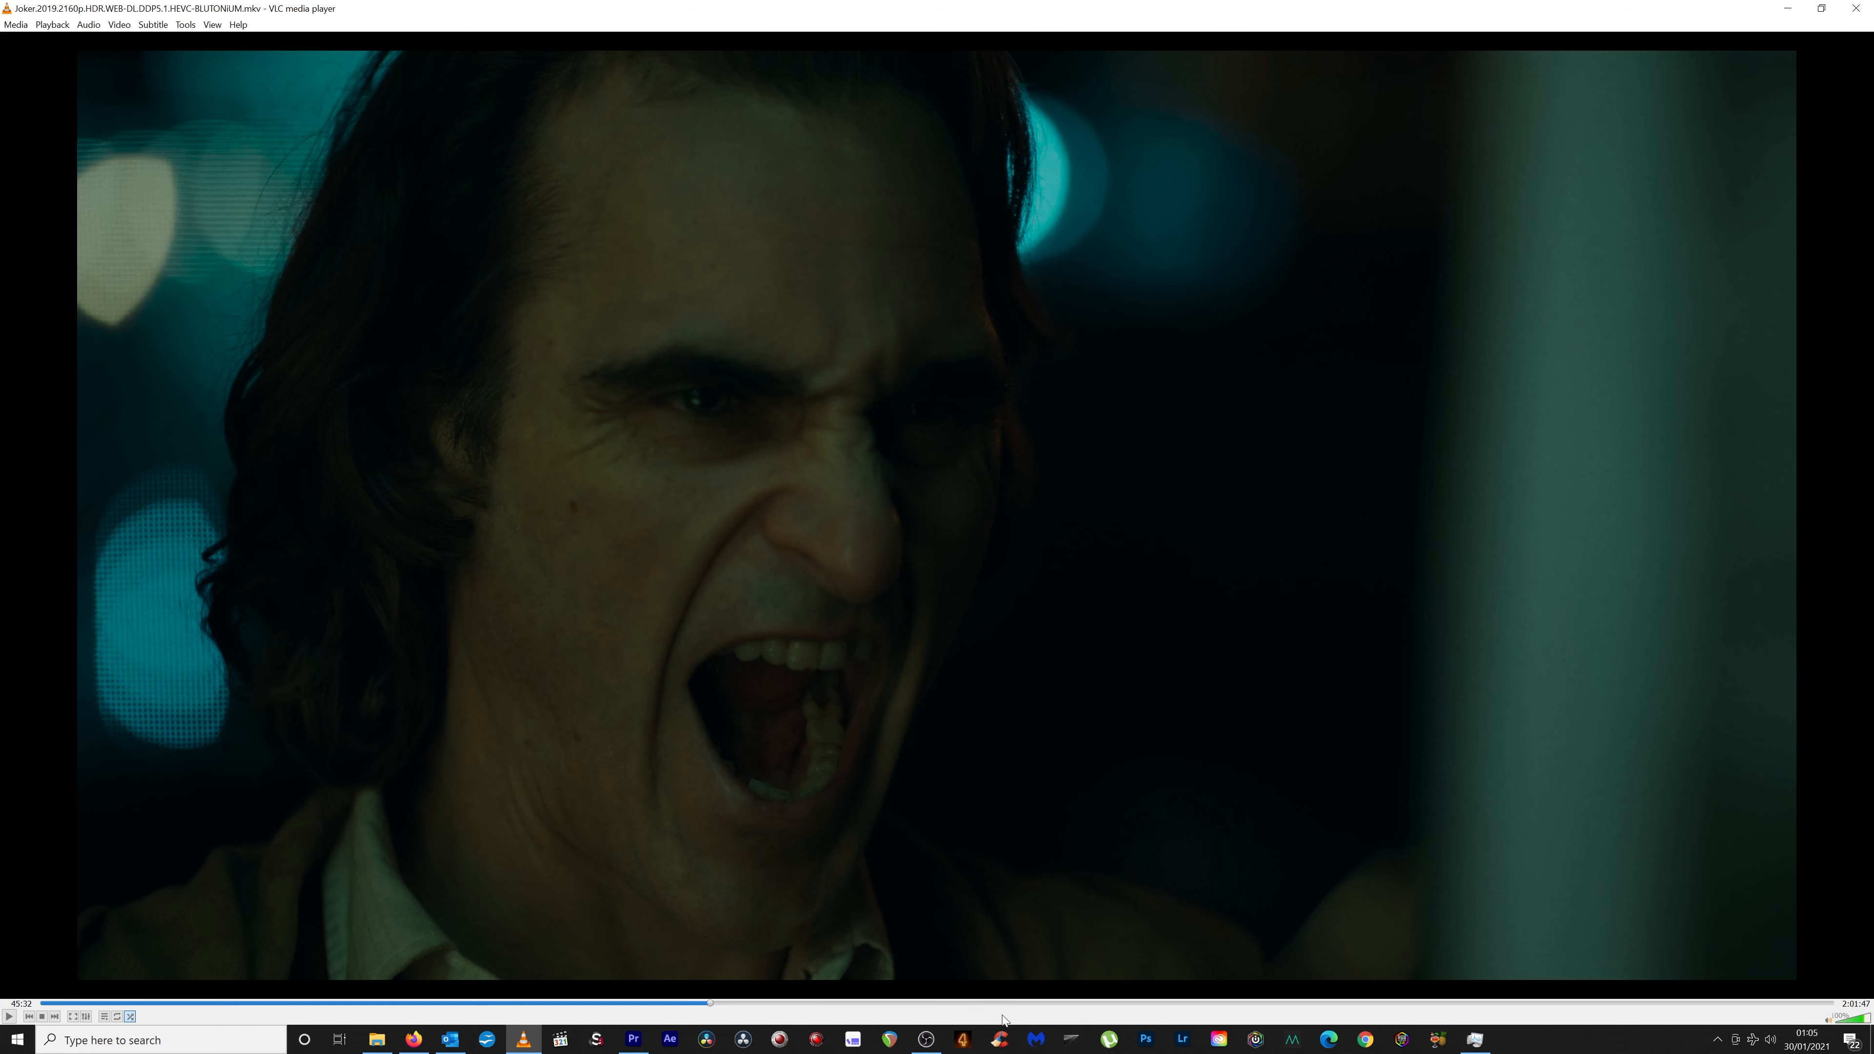
# Alternate between Premiere Pro and VLC to compare the graded portrait with the paused shouting close-up.
pyautogui.moveTo(640, 1046)
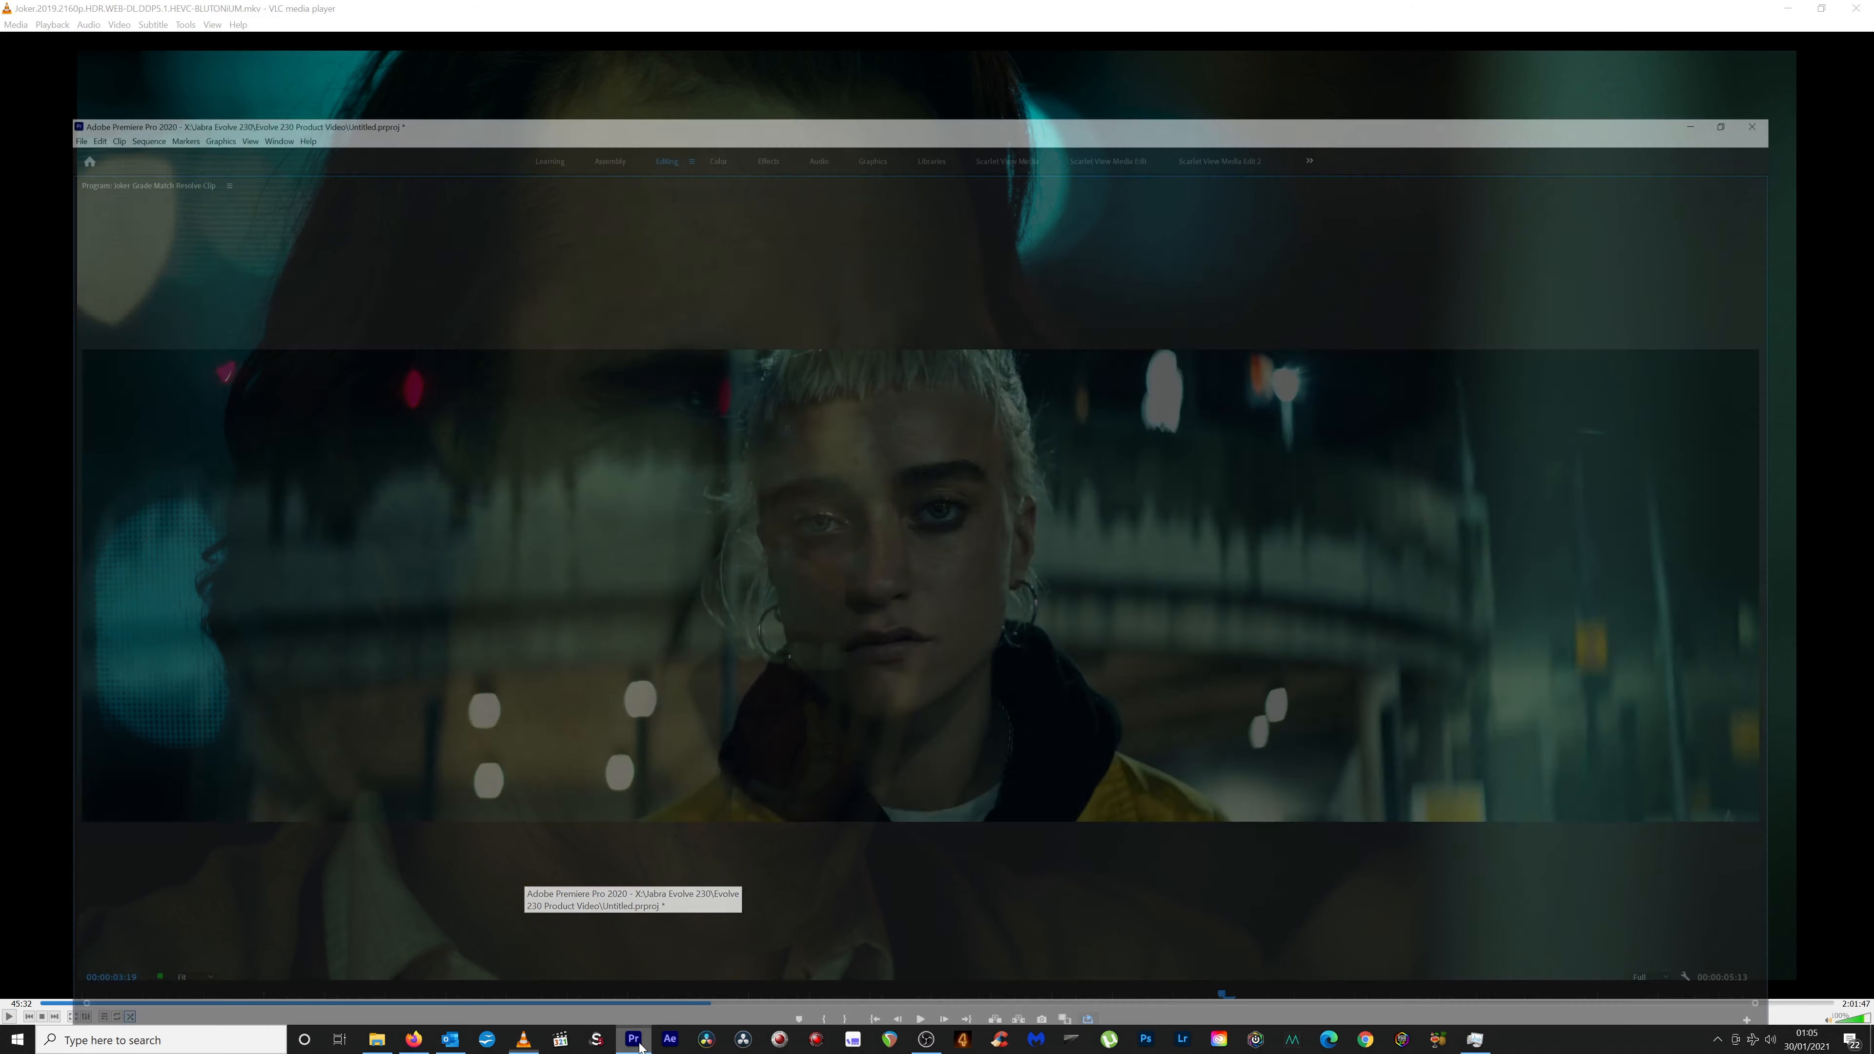
pyautogui.click(640, 1046)
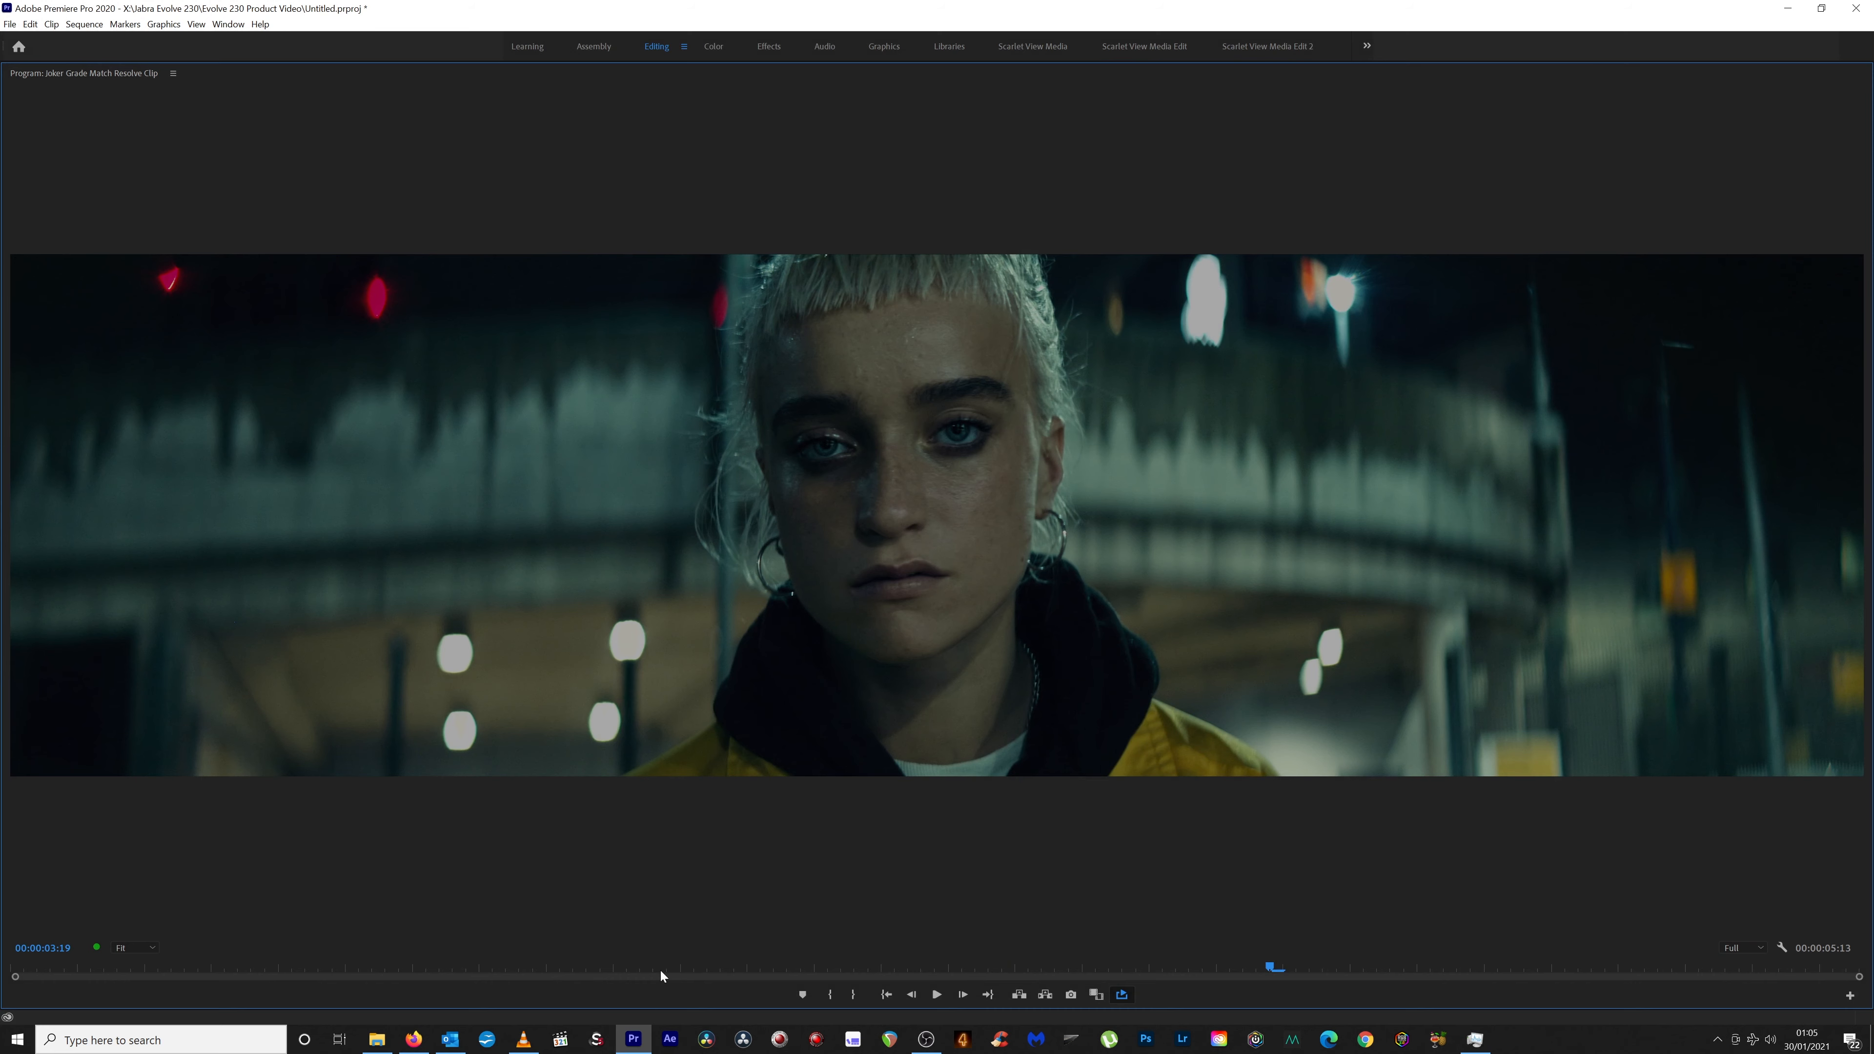
pyautogui.click(533, 1049)
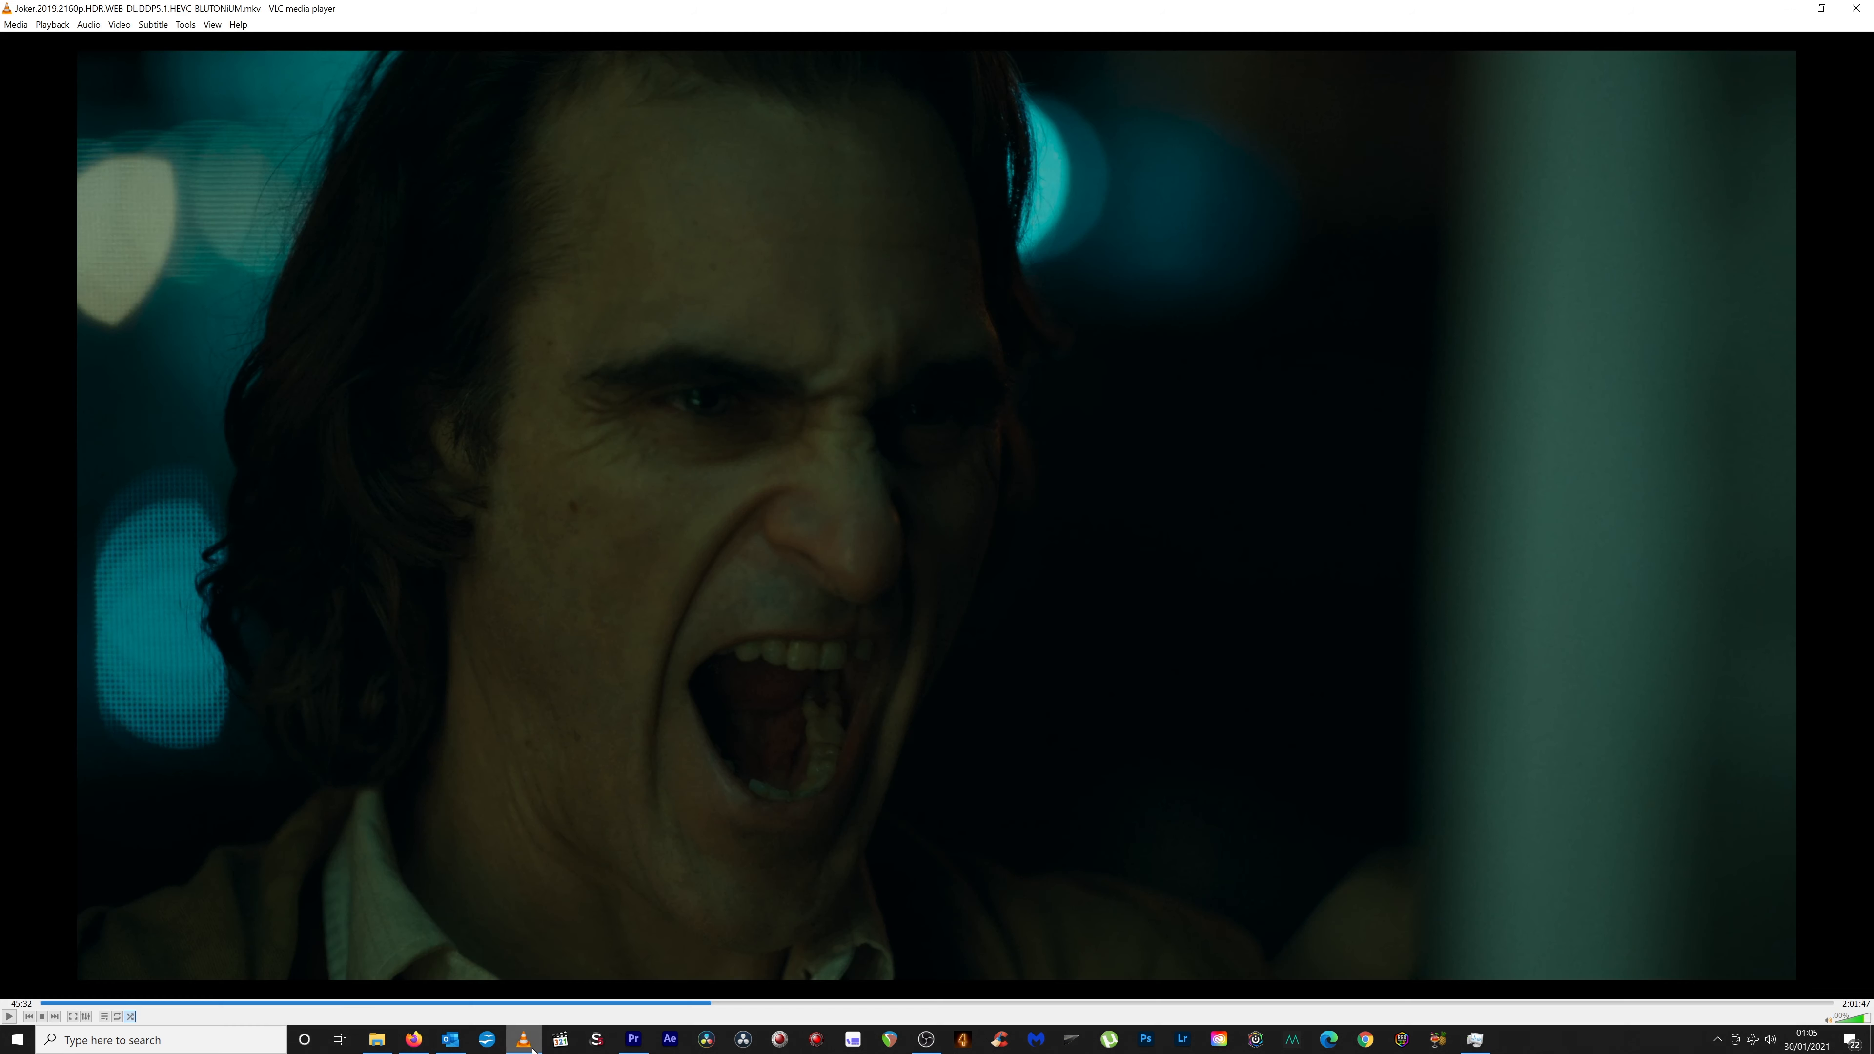
pyautogui.click(621, 1045)
pyautogui.click(535, 1044)
pyautogui.click(635, 1044)
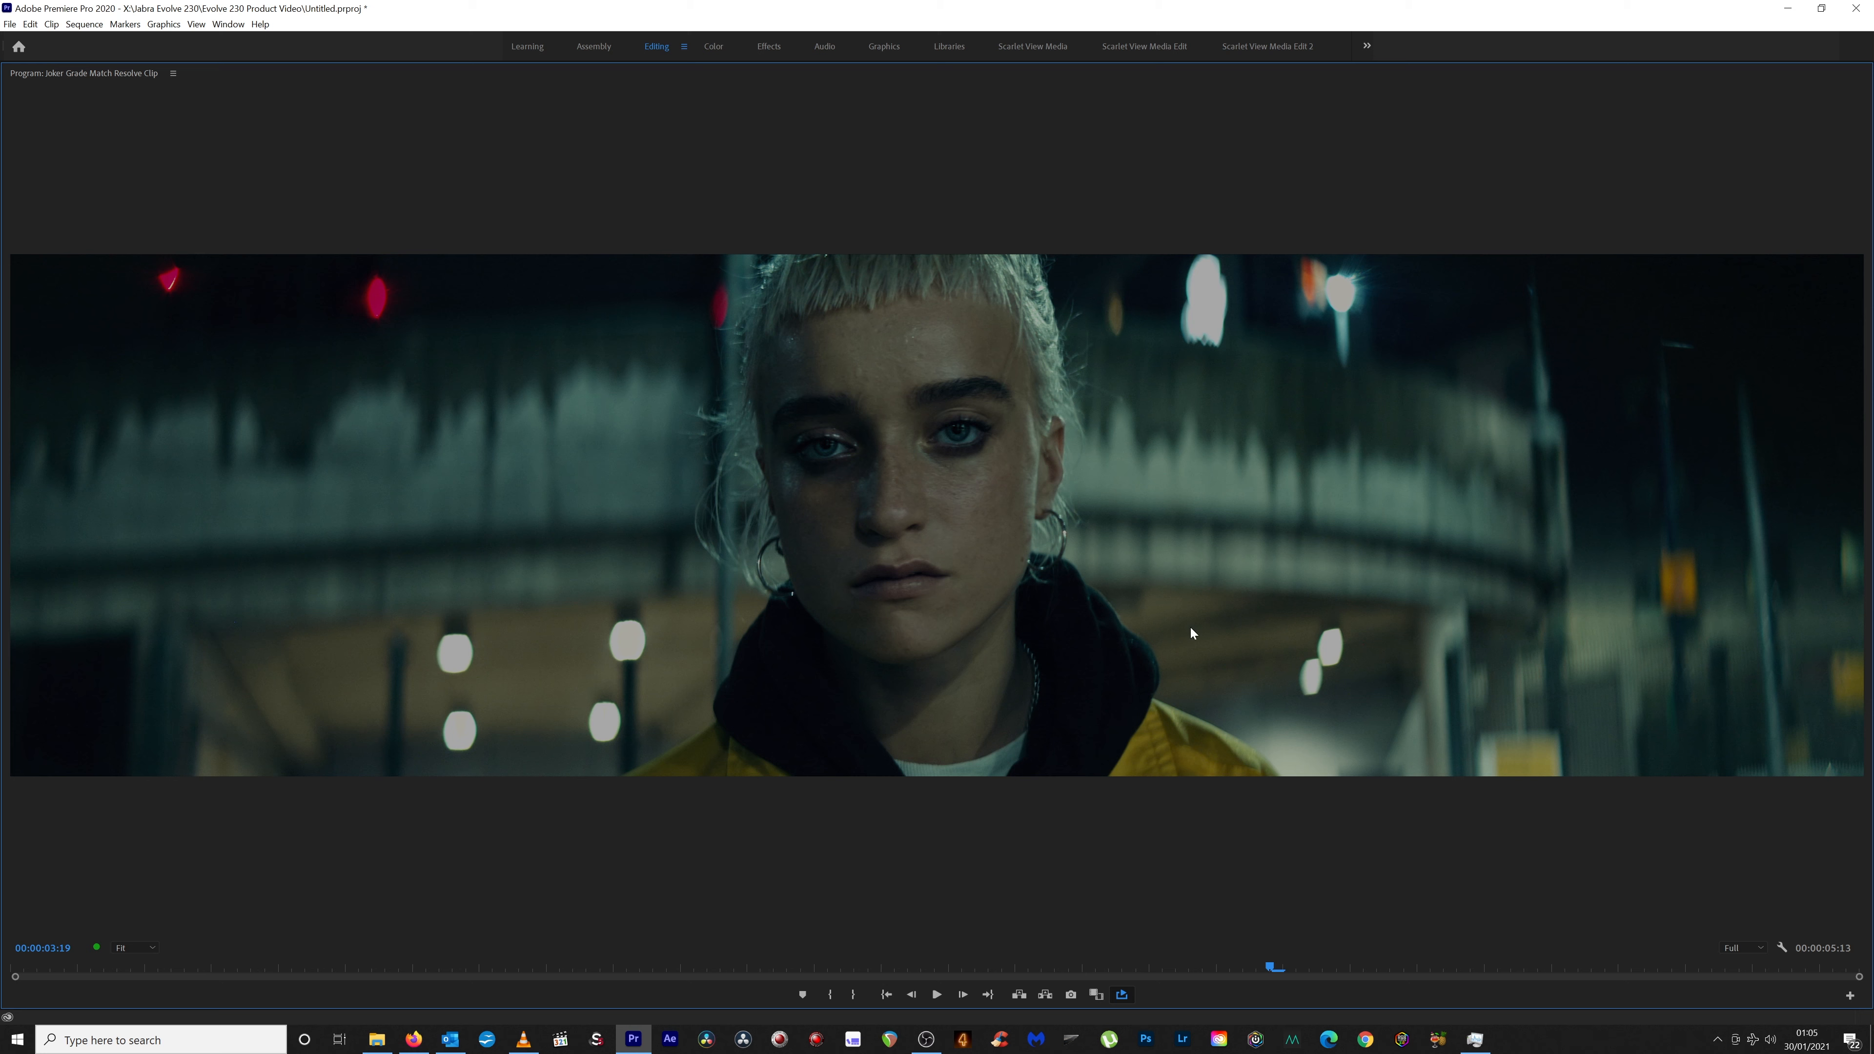
# Find the subway scene in VLC, play it from 32:34 to about 32:43, and compare the paused frame with the clip in Premiere Pro.
pyautogui.click(524, 1041)
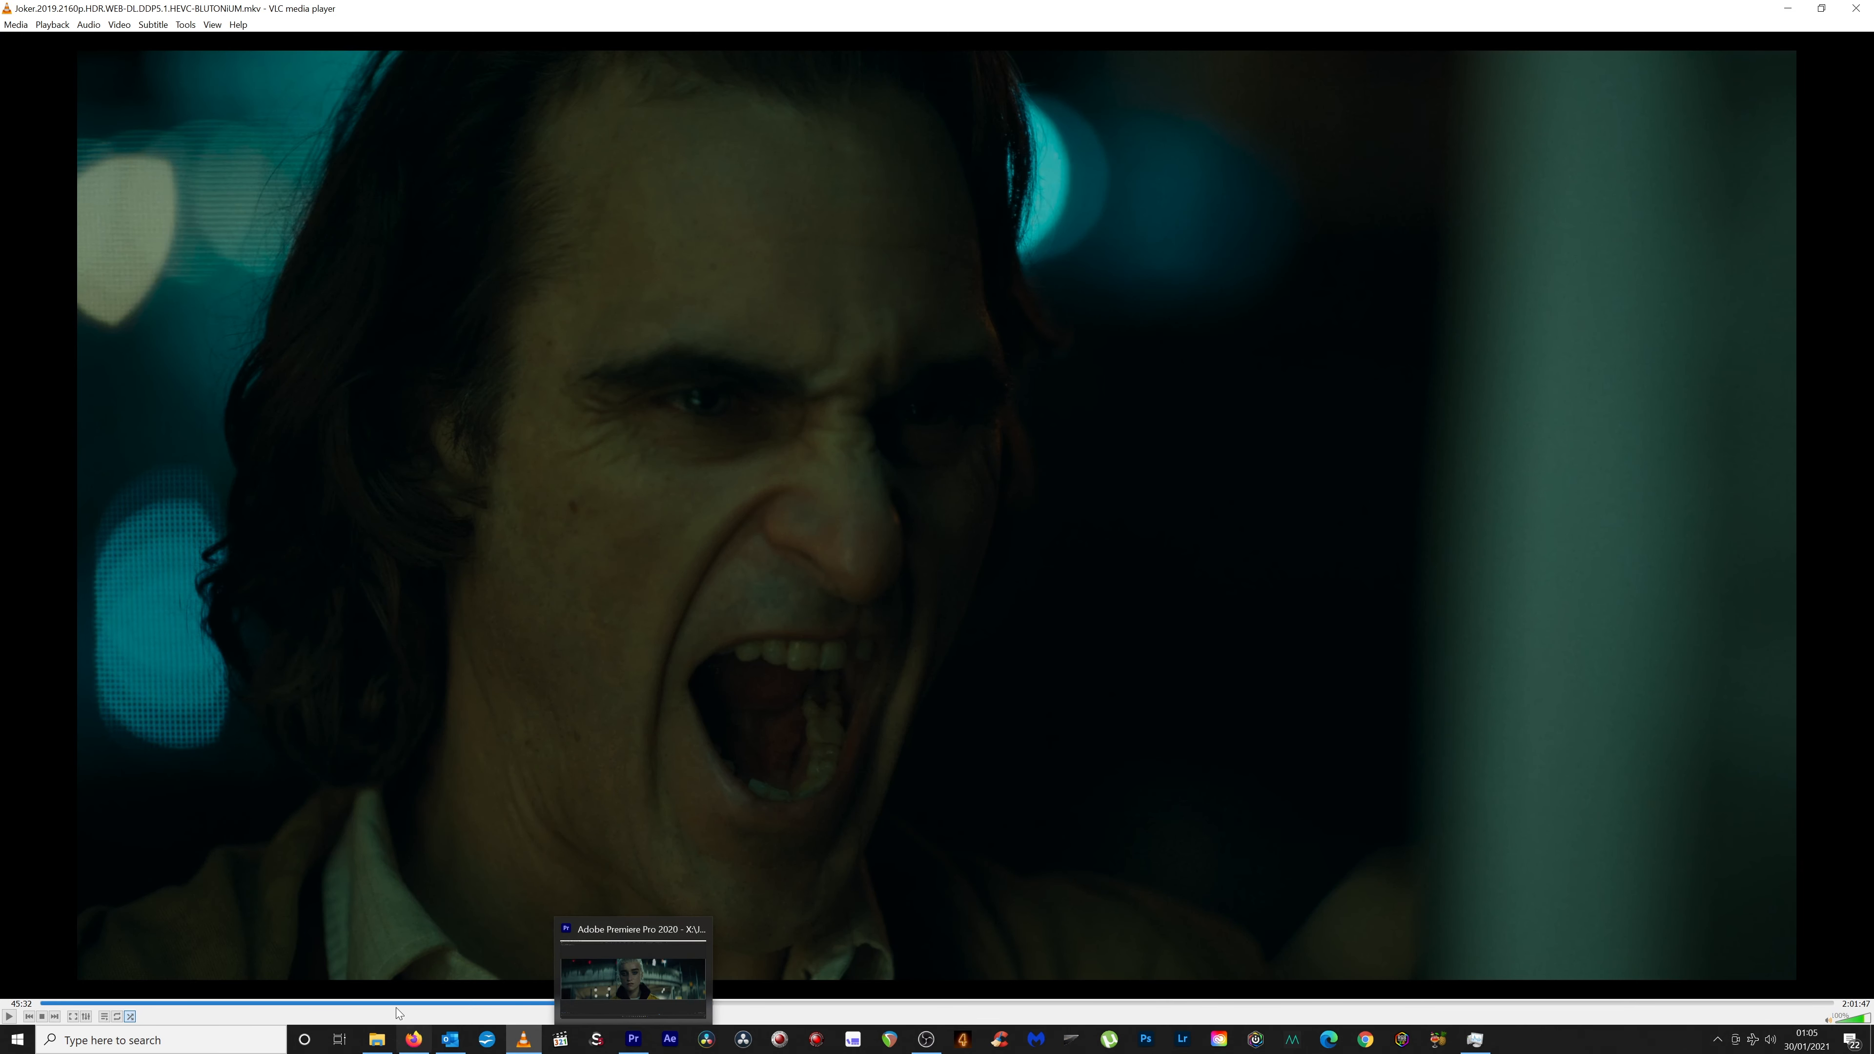
pyautogui.click(383, 1001)
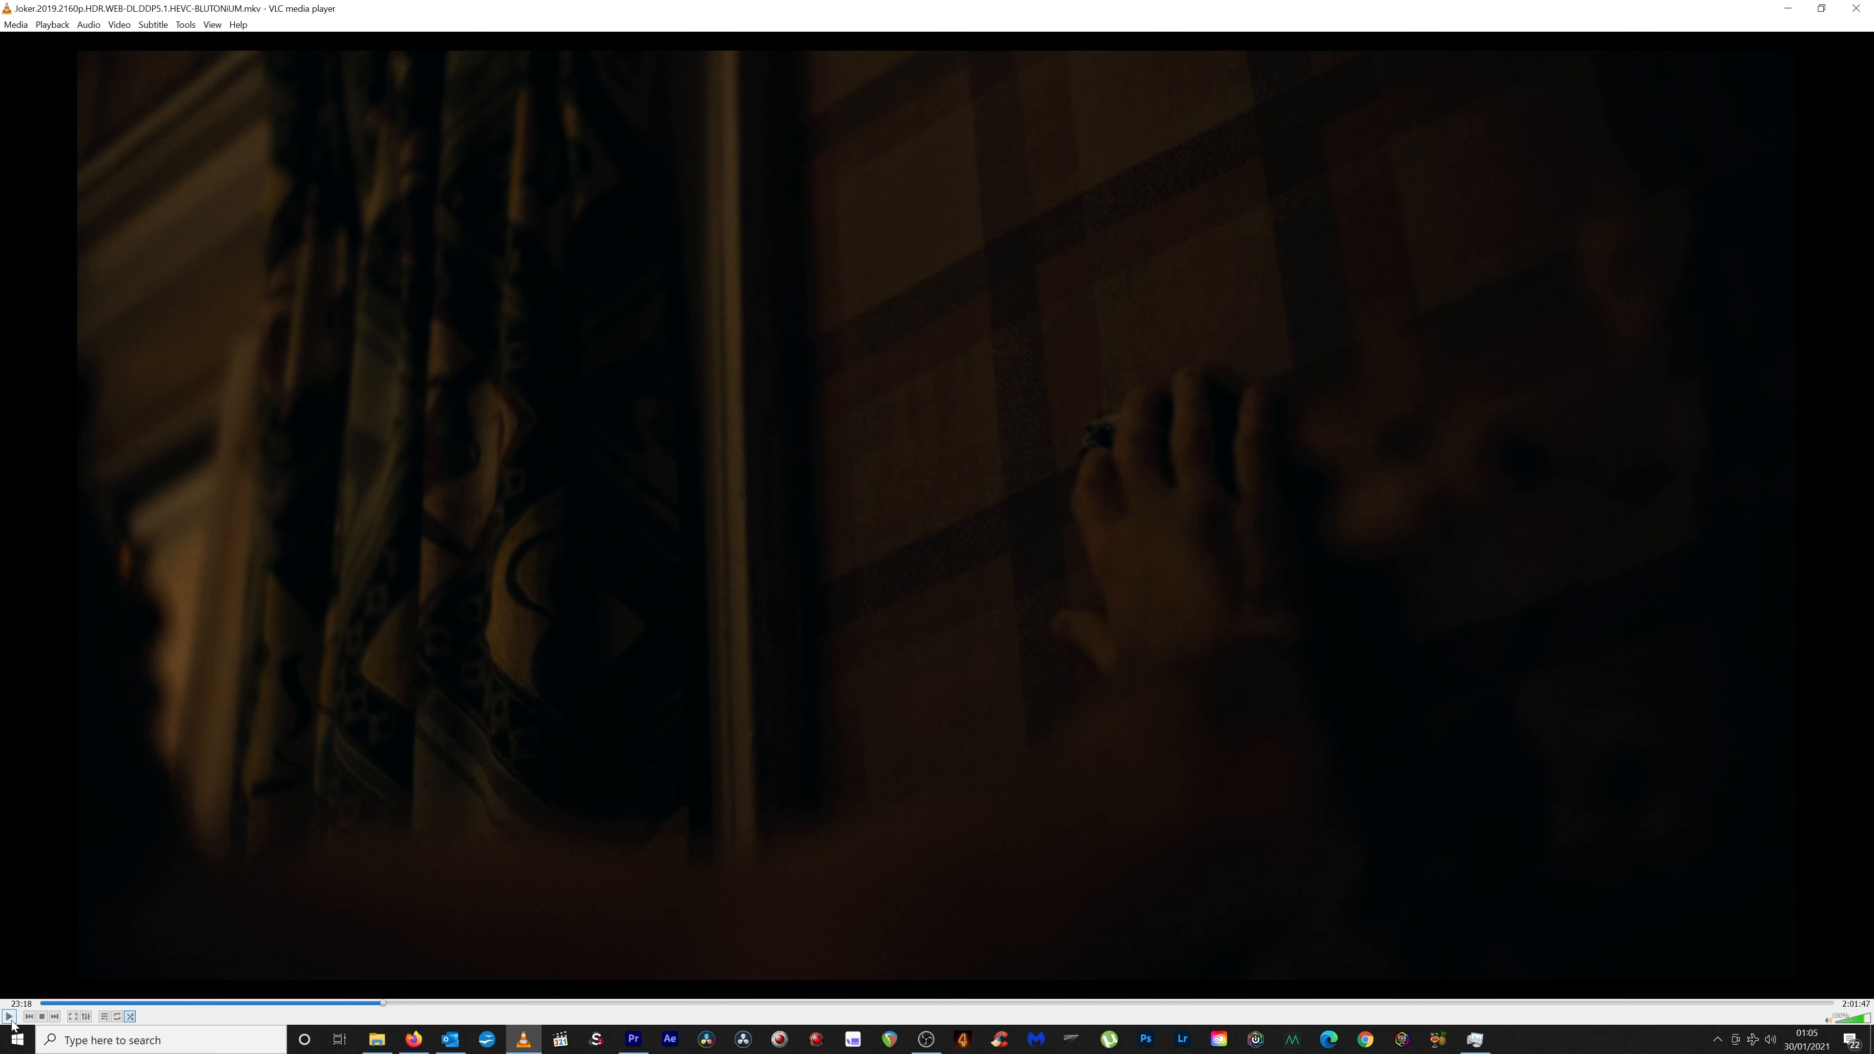
pyautogui.moveTo(439, 1004); pyautogui.dragTo(482, 1002)
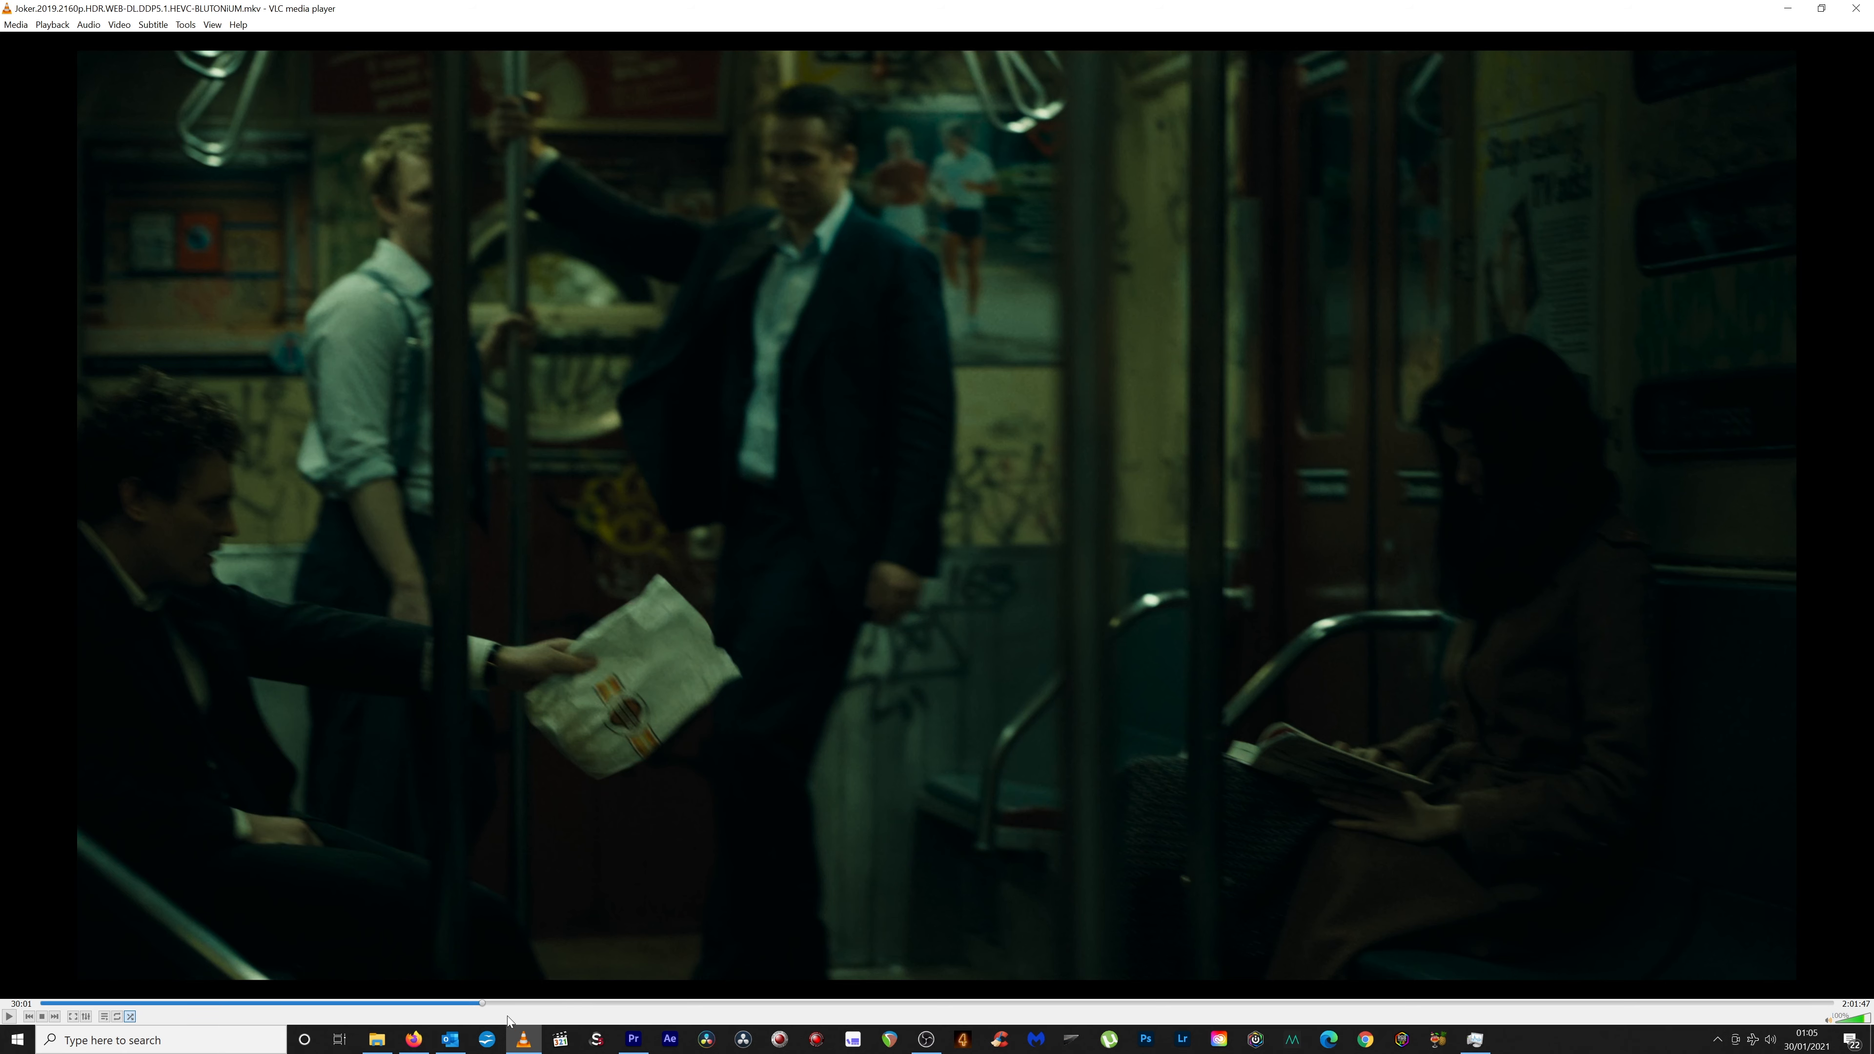
pyautogui.click(506, 1003)
pyautogui.click(519, 1004)
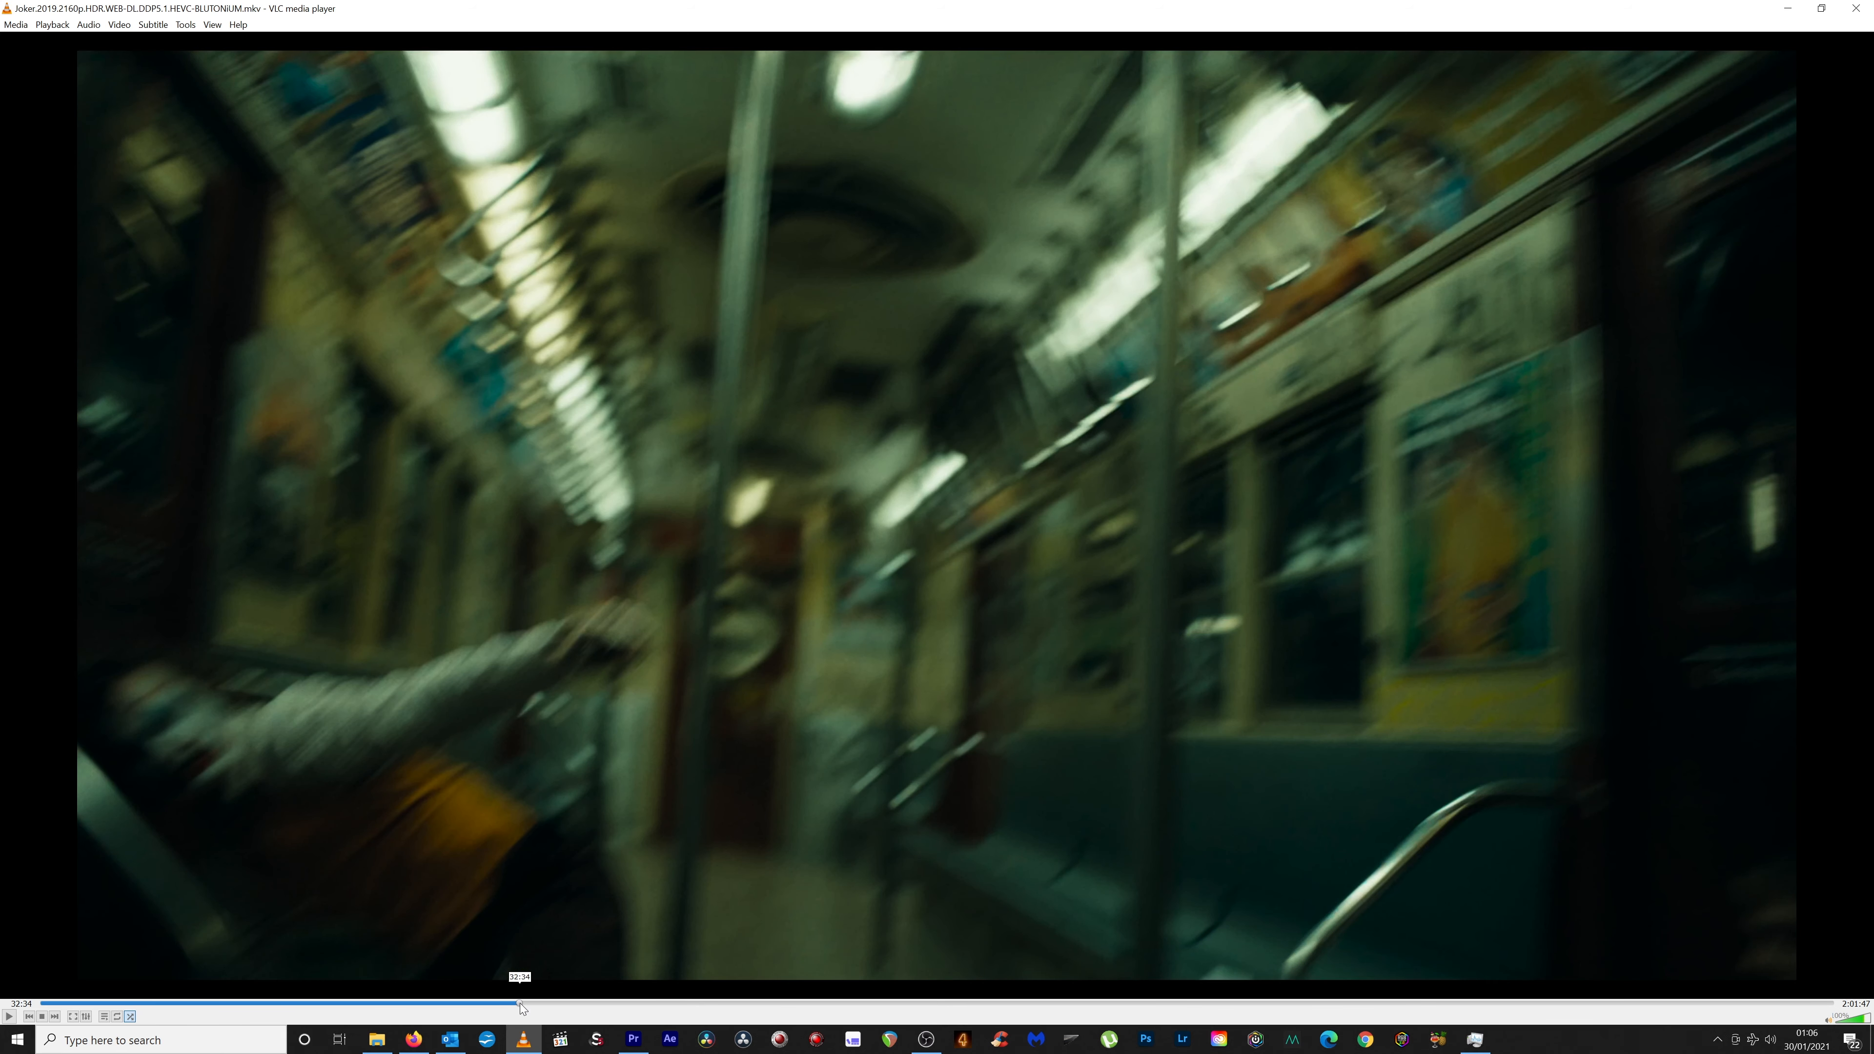
pyautogui.click(8, 1016)
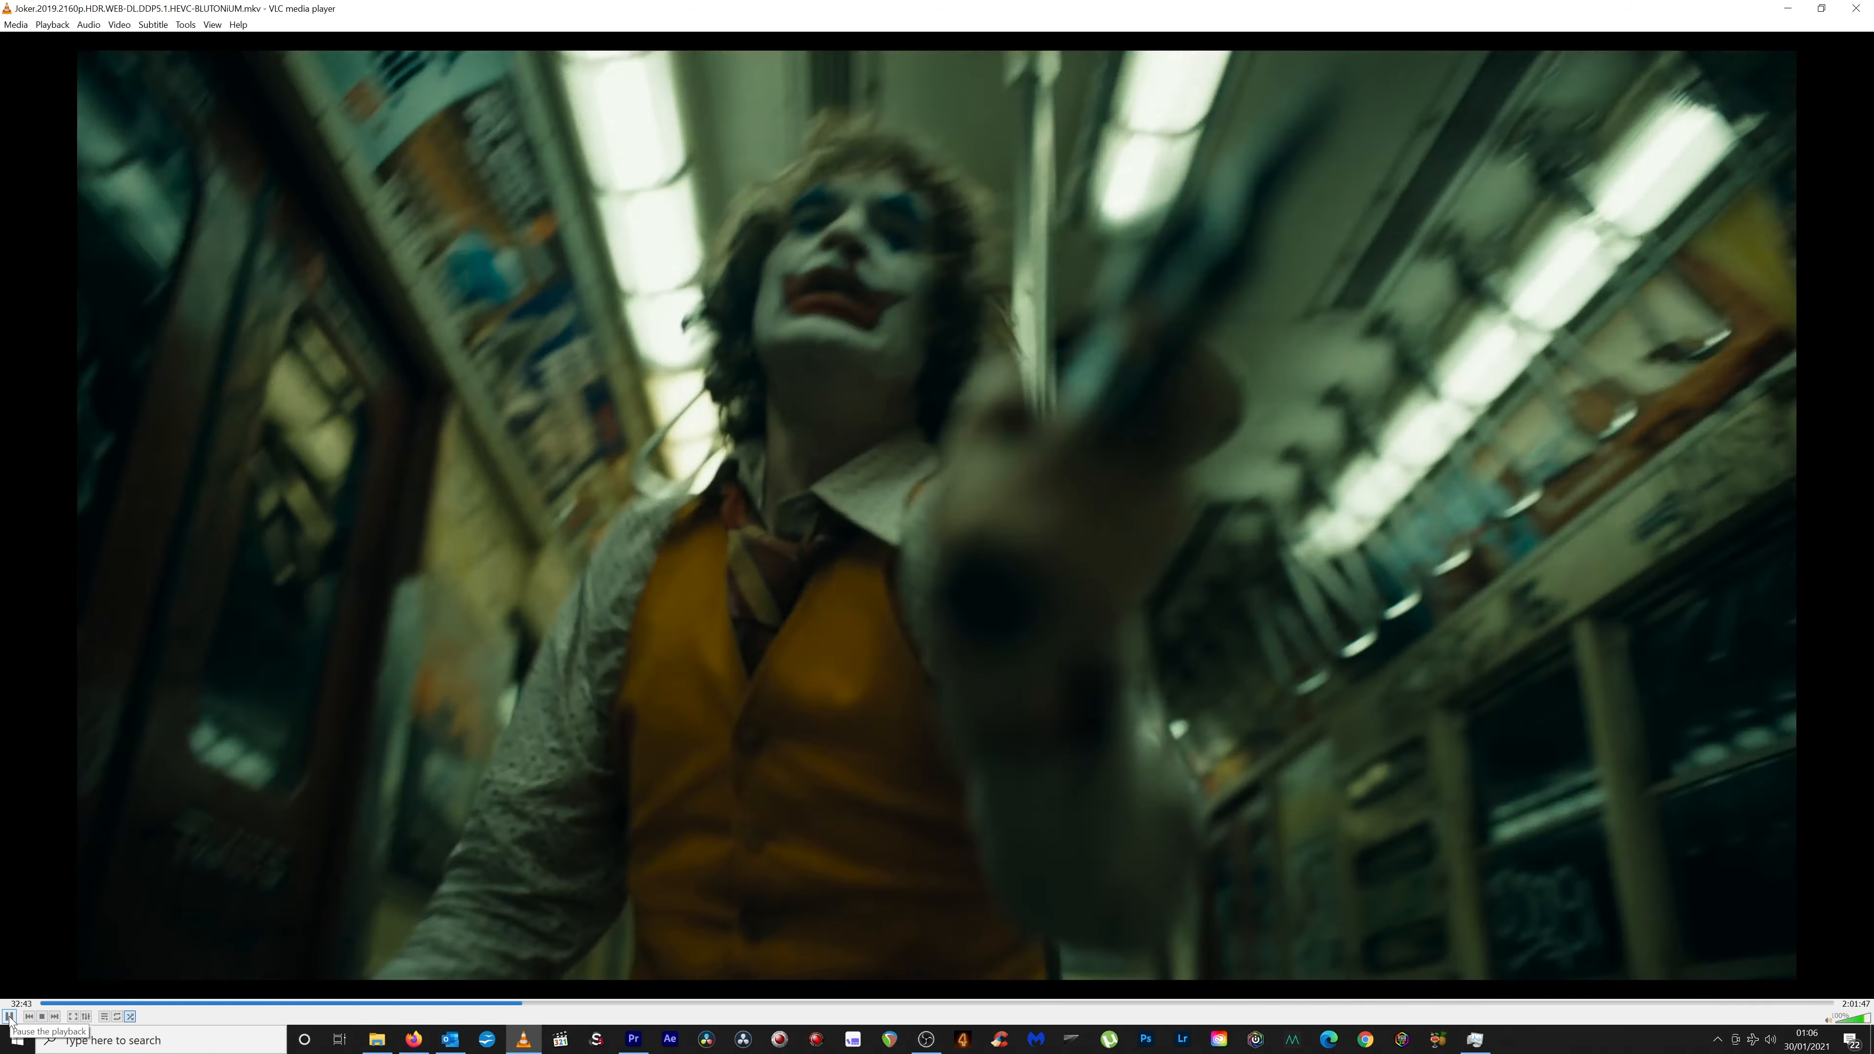
pyautogui.click(10, 1016)
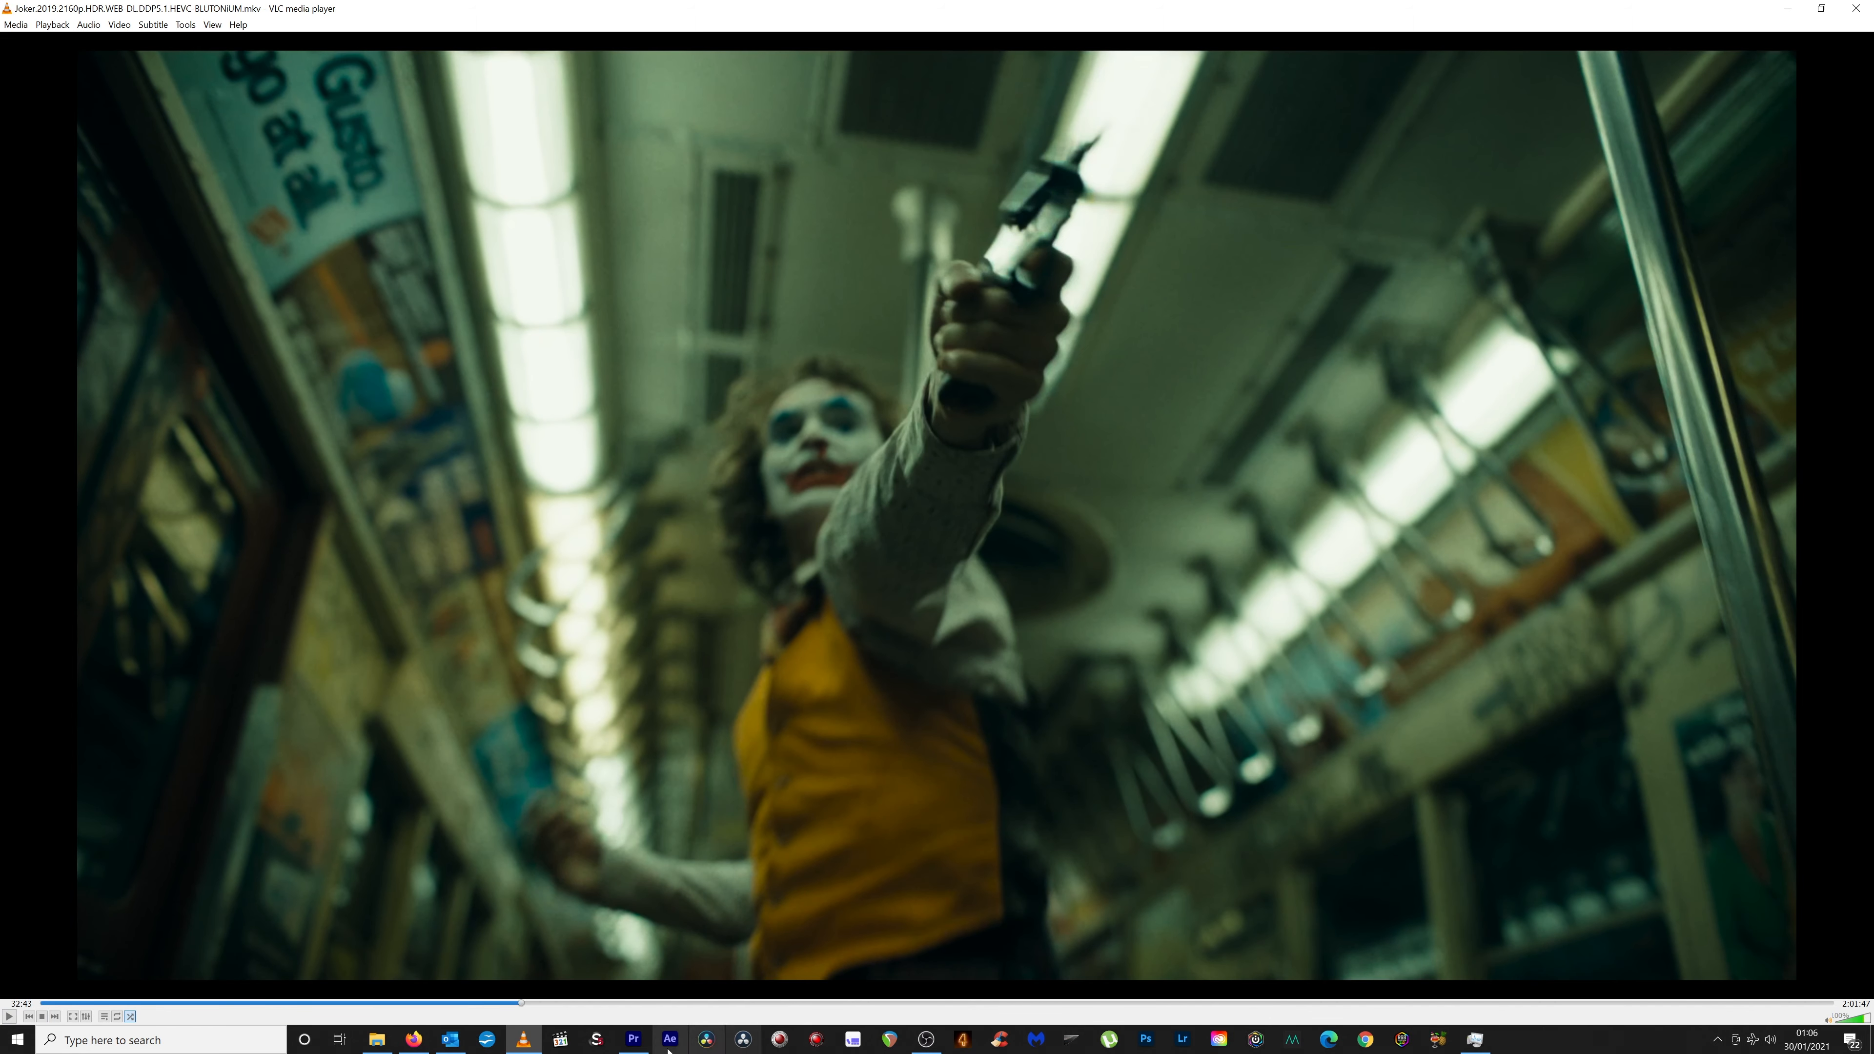
pyautogui.click(635, 1045)
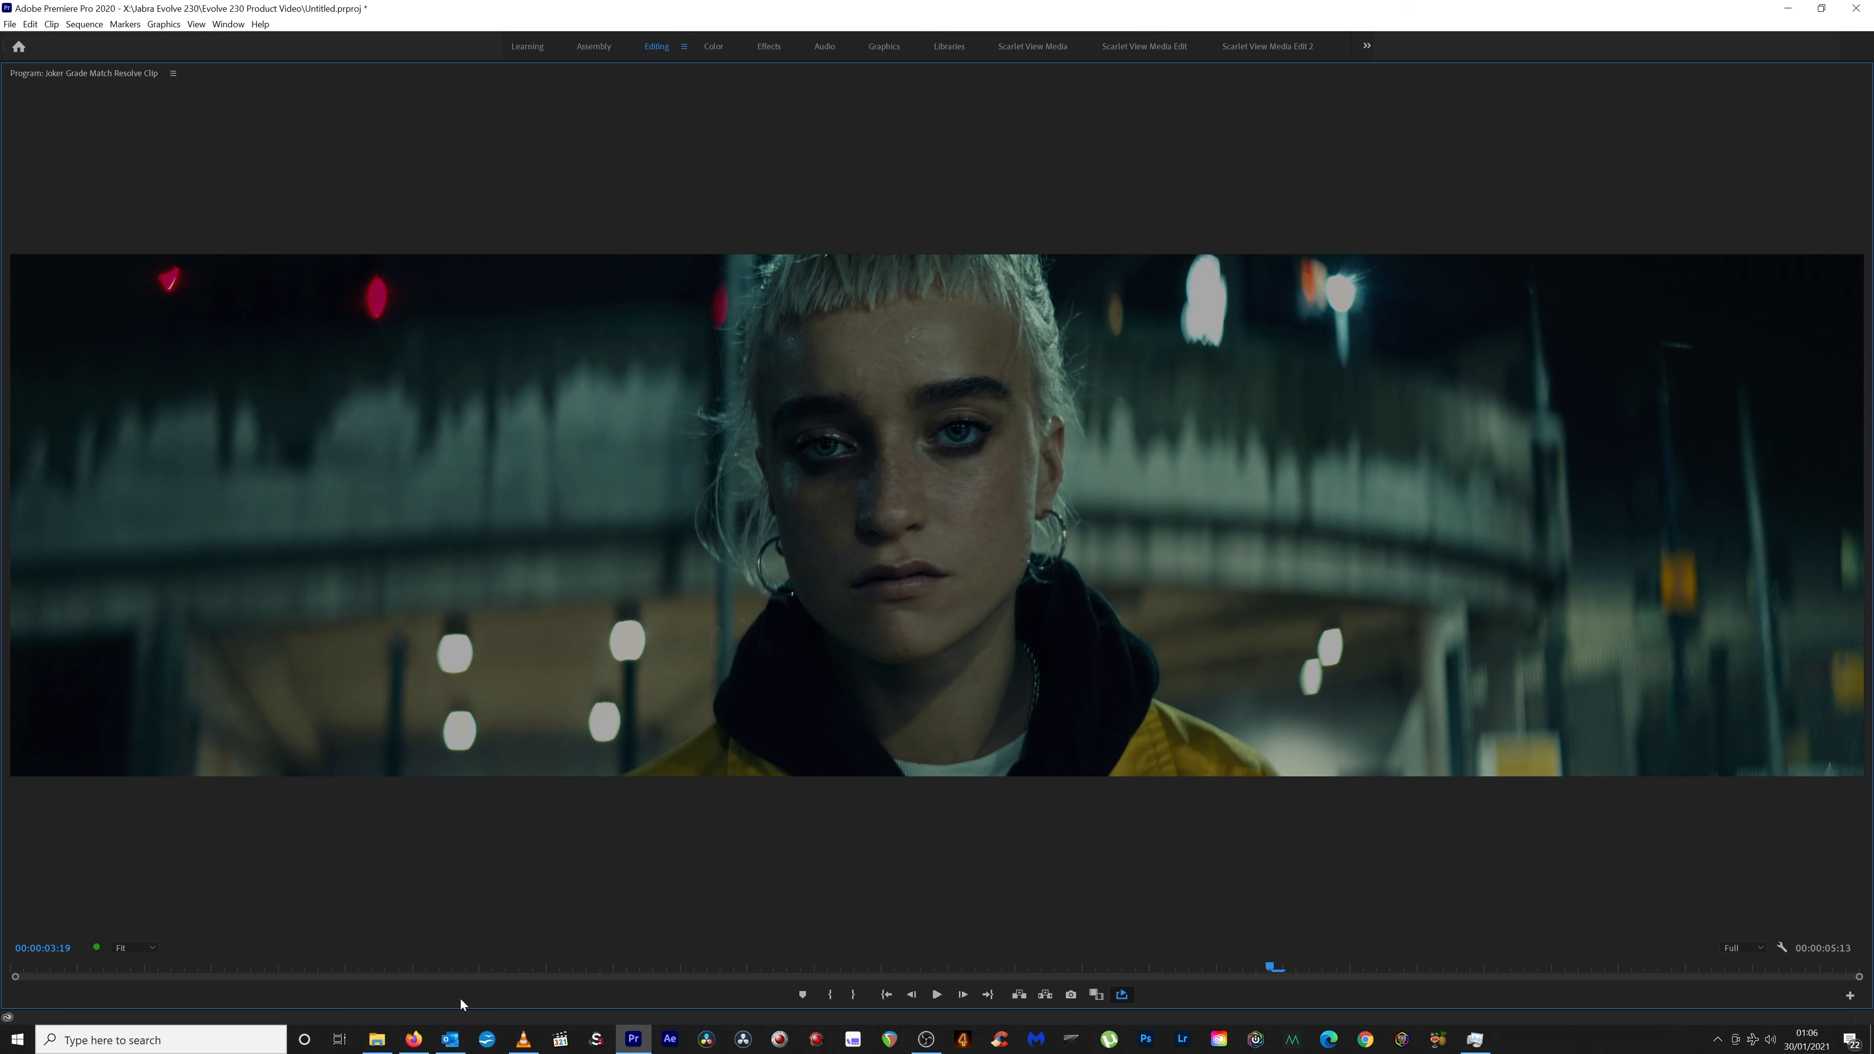
# Return to VLC, skip ahead to the restroom shot at about 35:26, pause it, and compare it with the clip in Premiere Pro.
pyautogui.click(521, 1041)
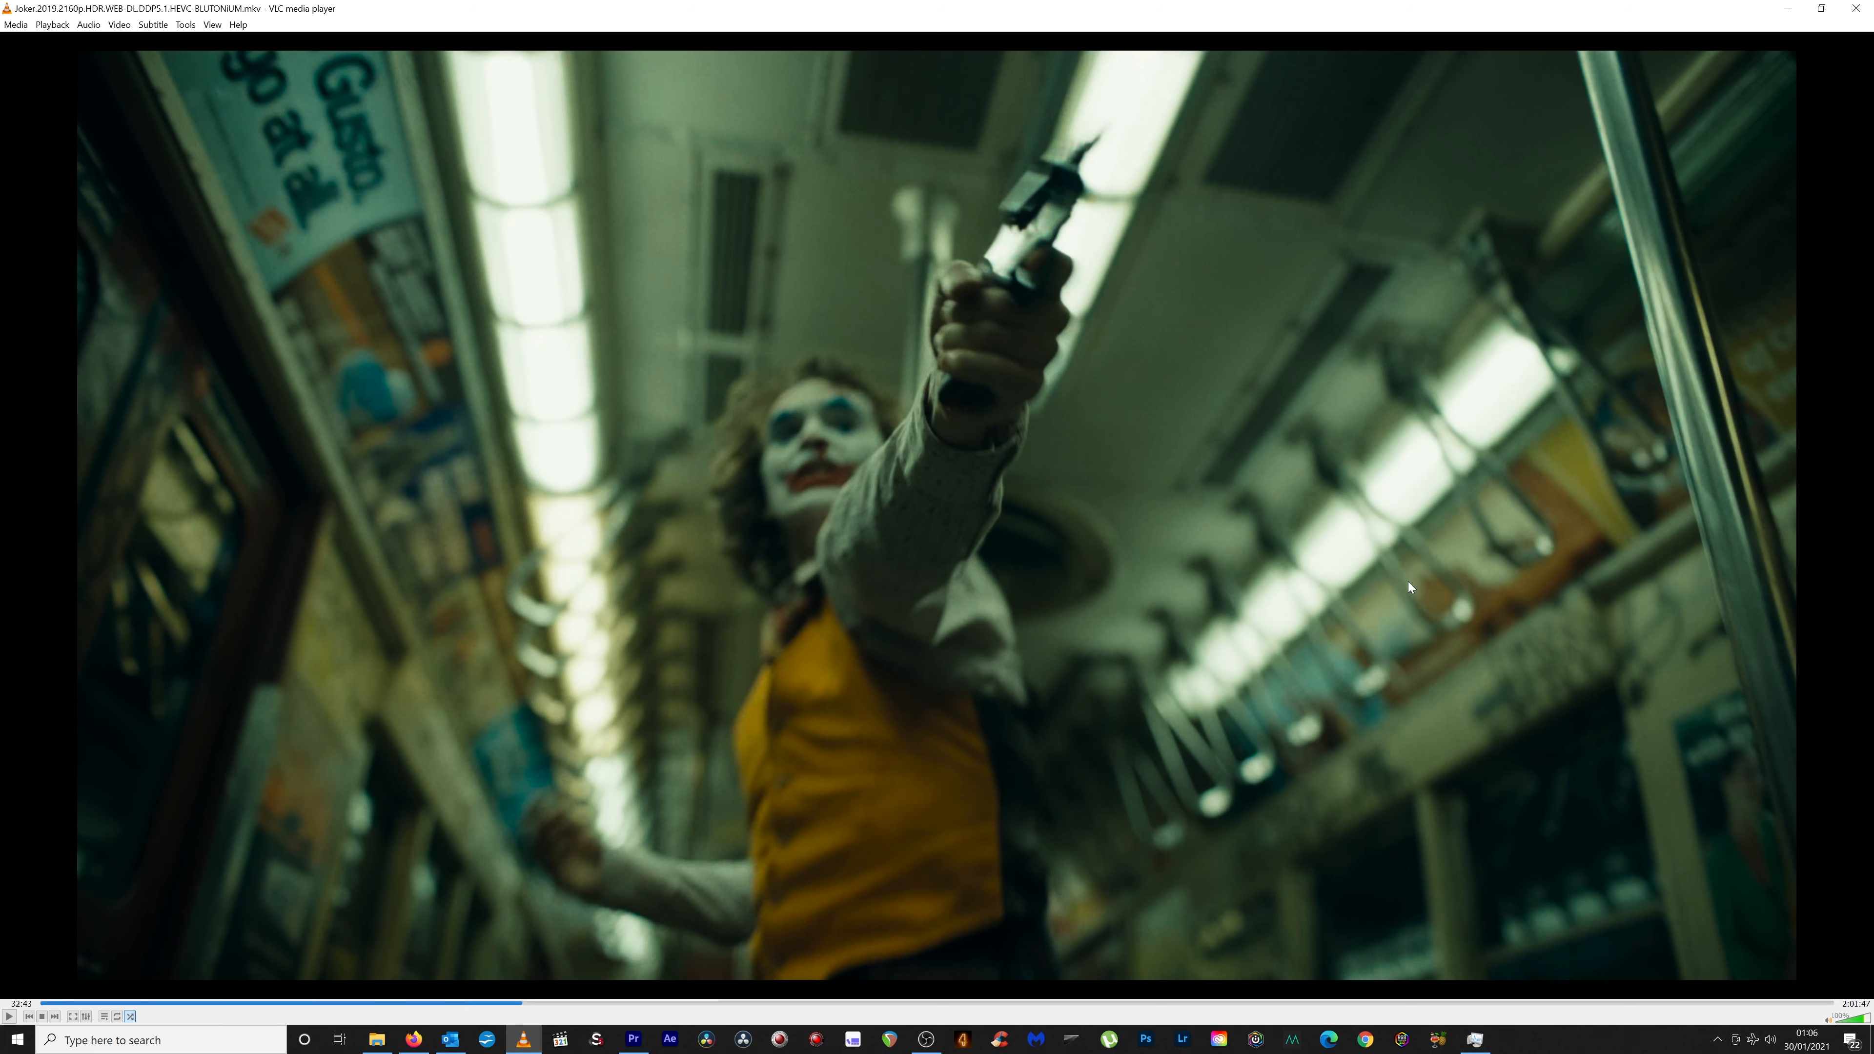
pyautogui.click(9, 1016)
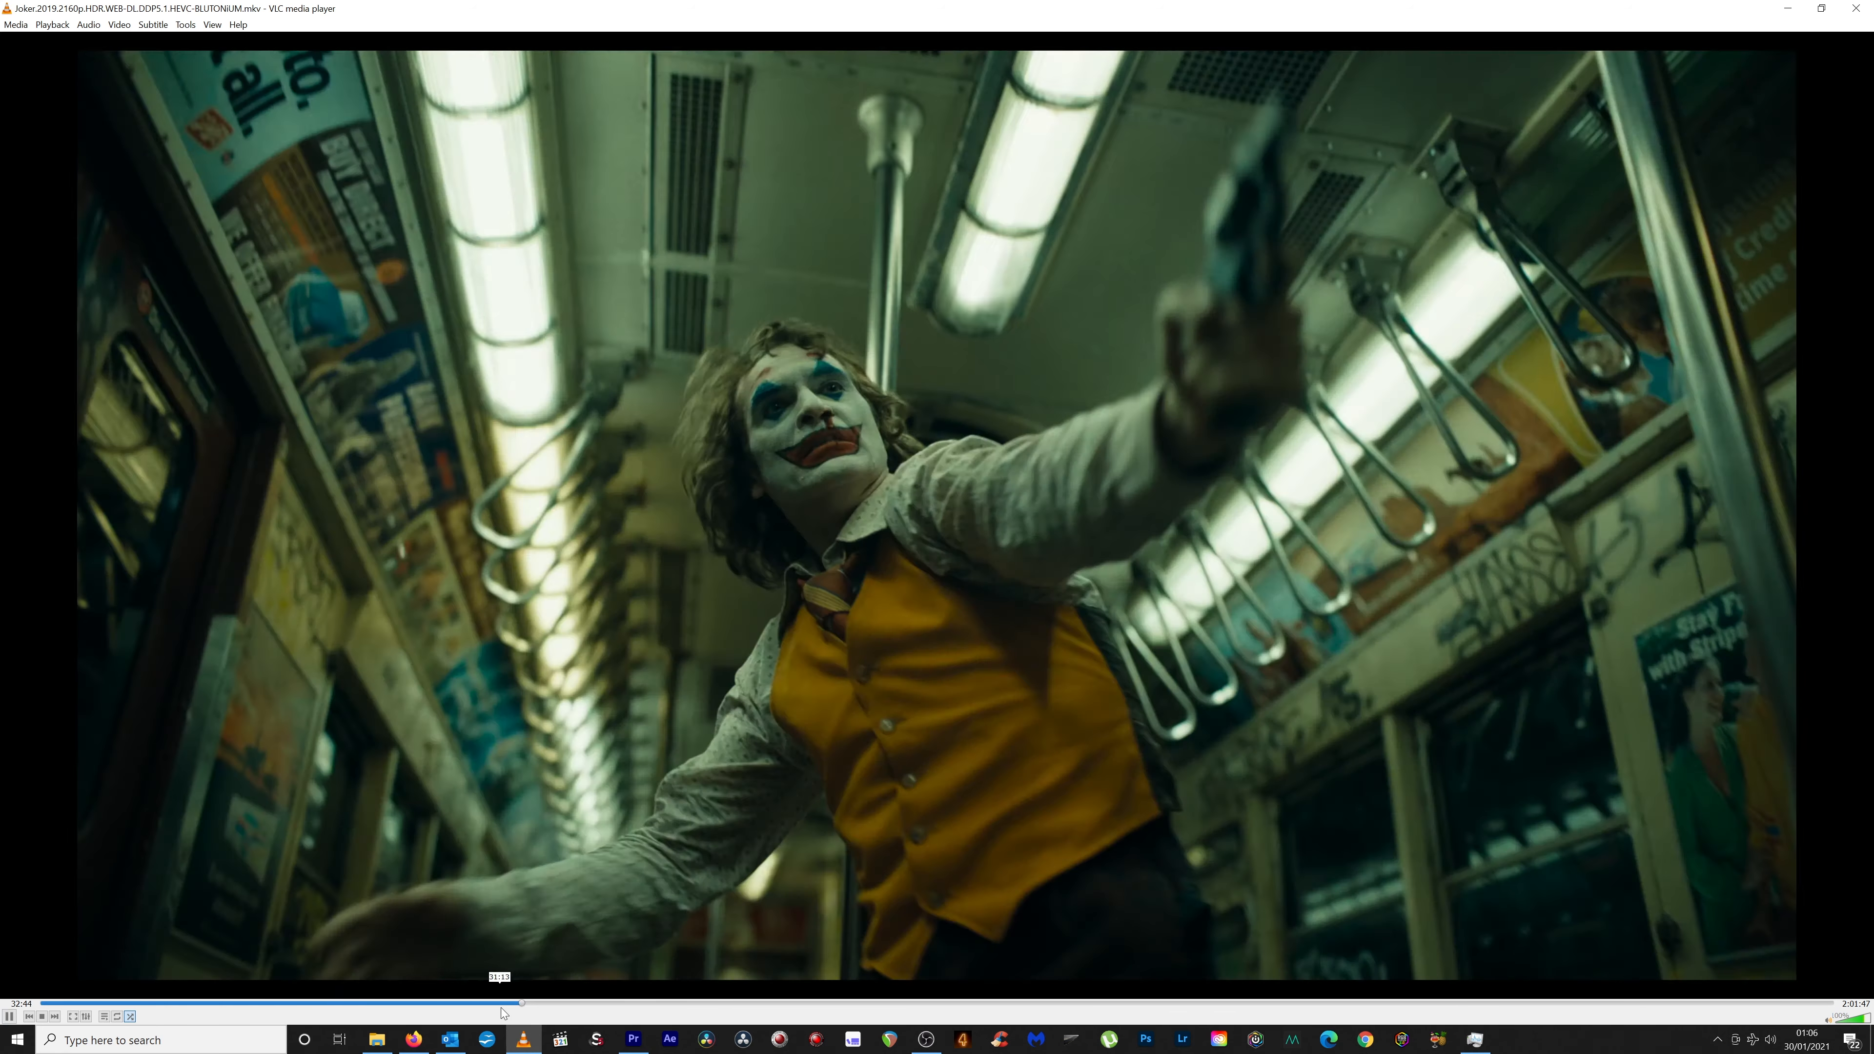
pyautogui.click(538, 1002)
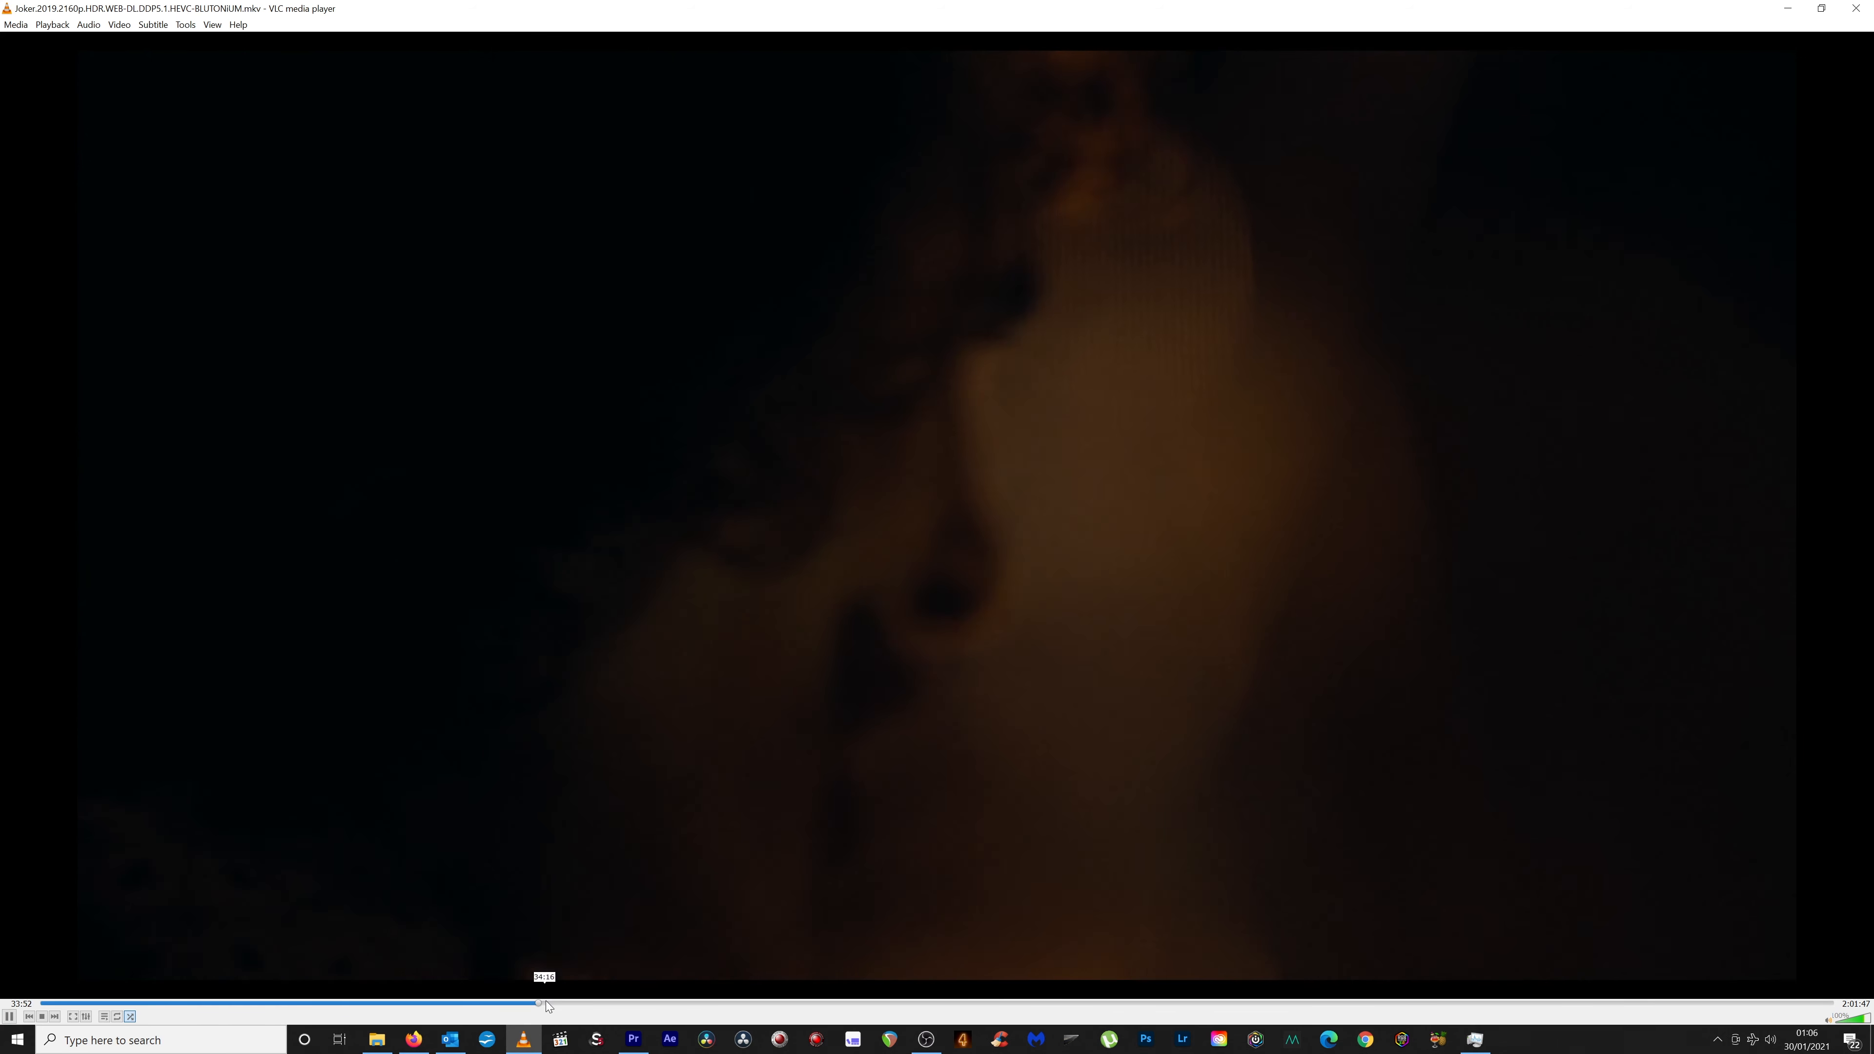
pyautogui.click(547, 1002)
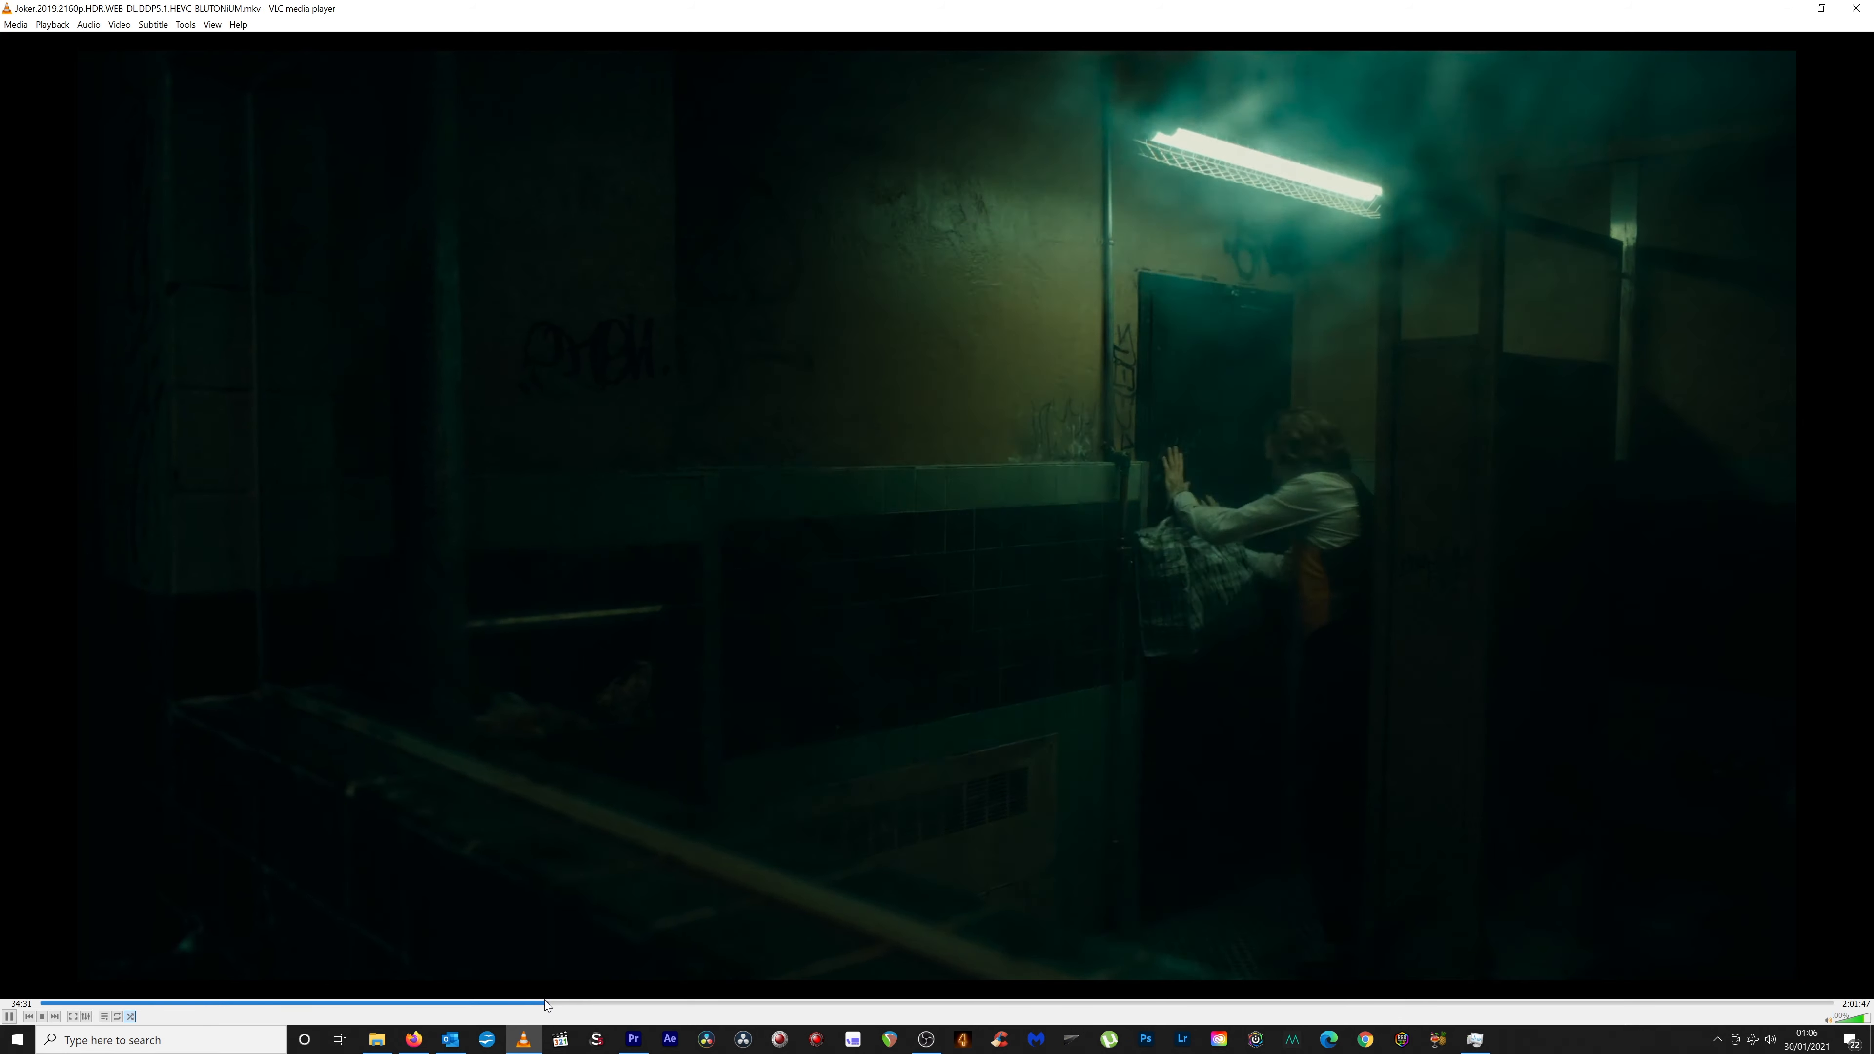
pyautogui.click(550, 1002)
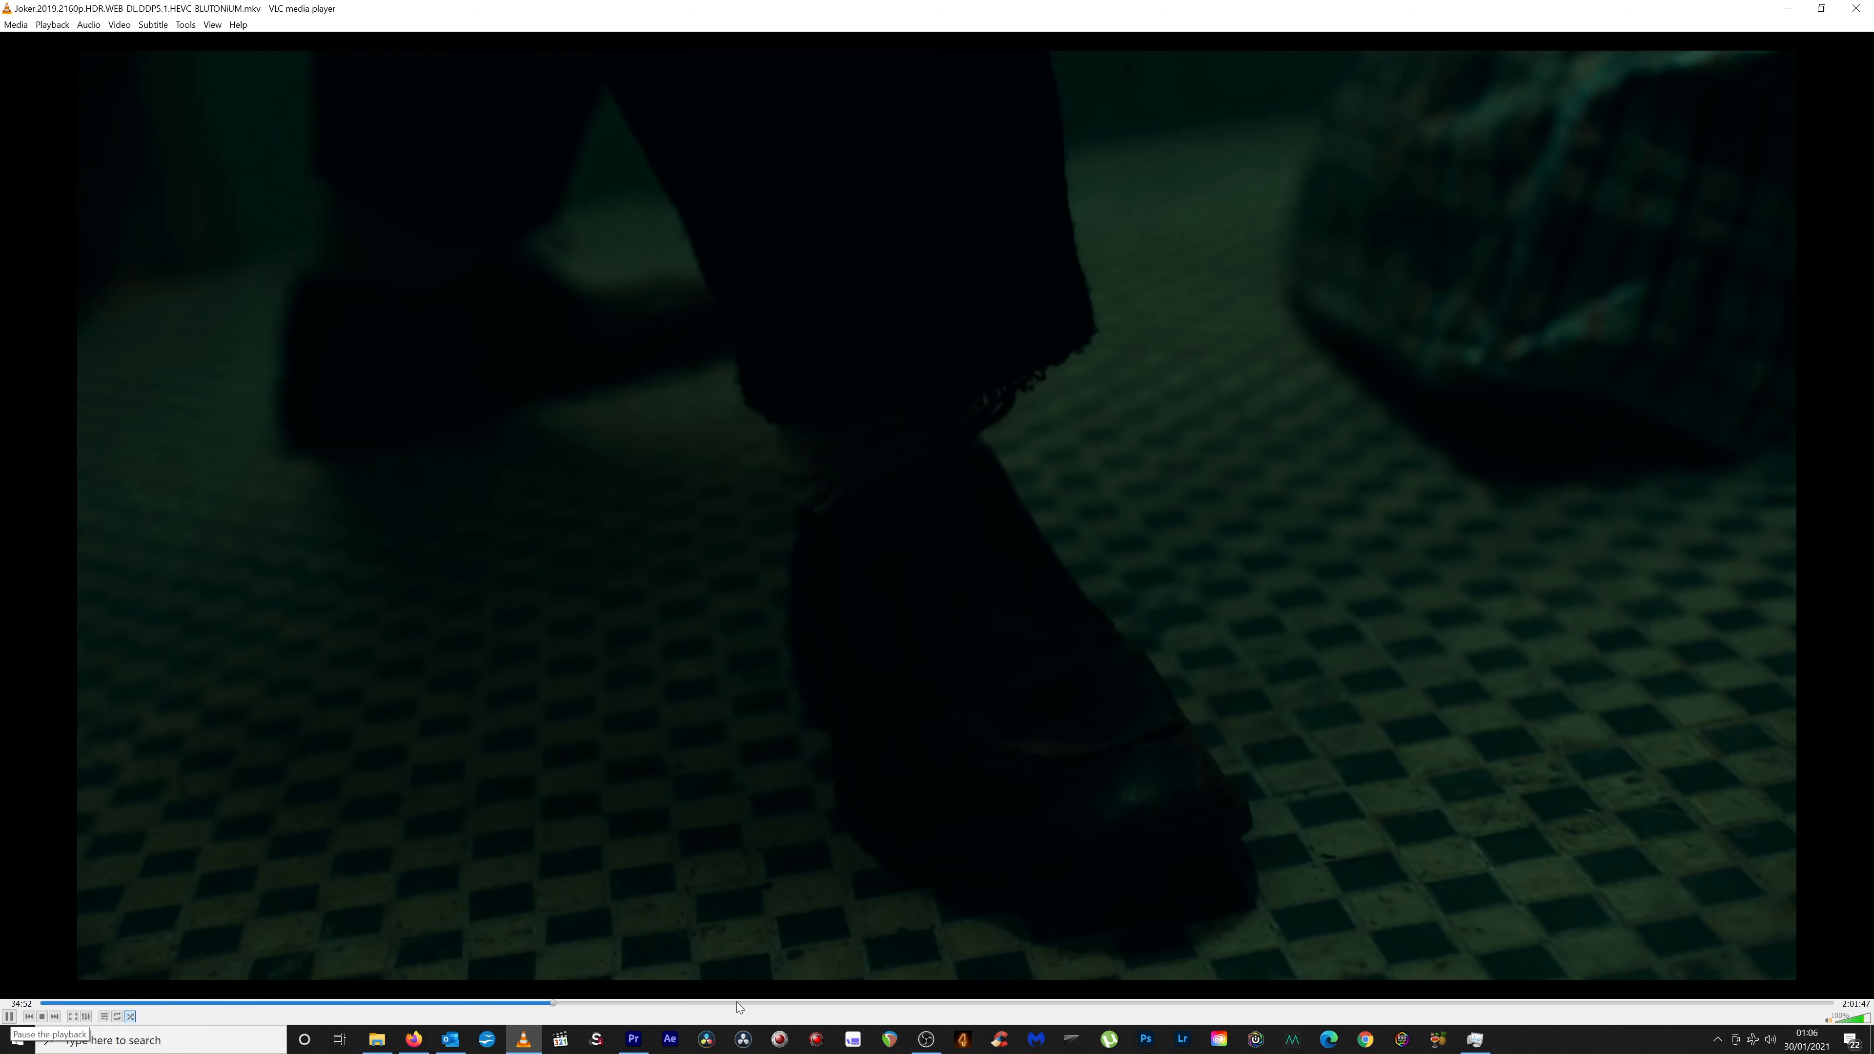
pyautogui.click(562, 1004)
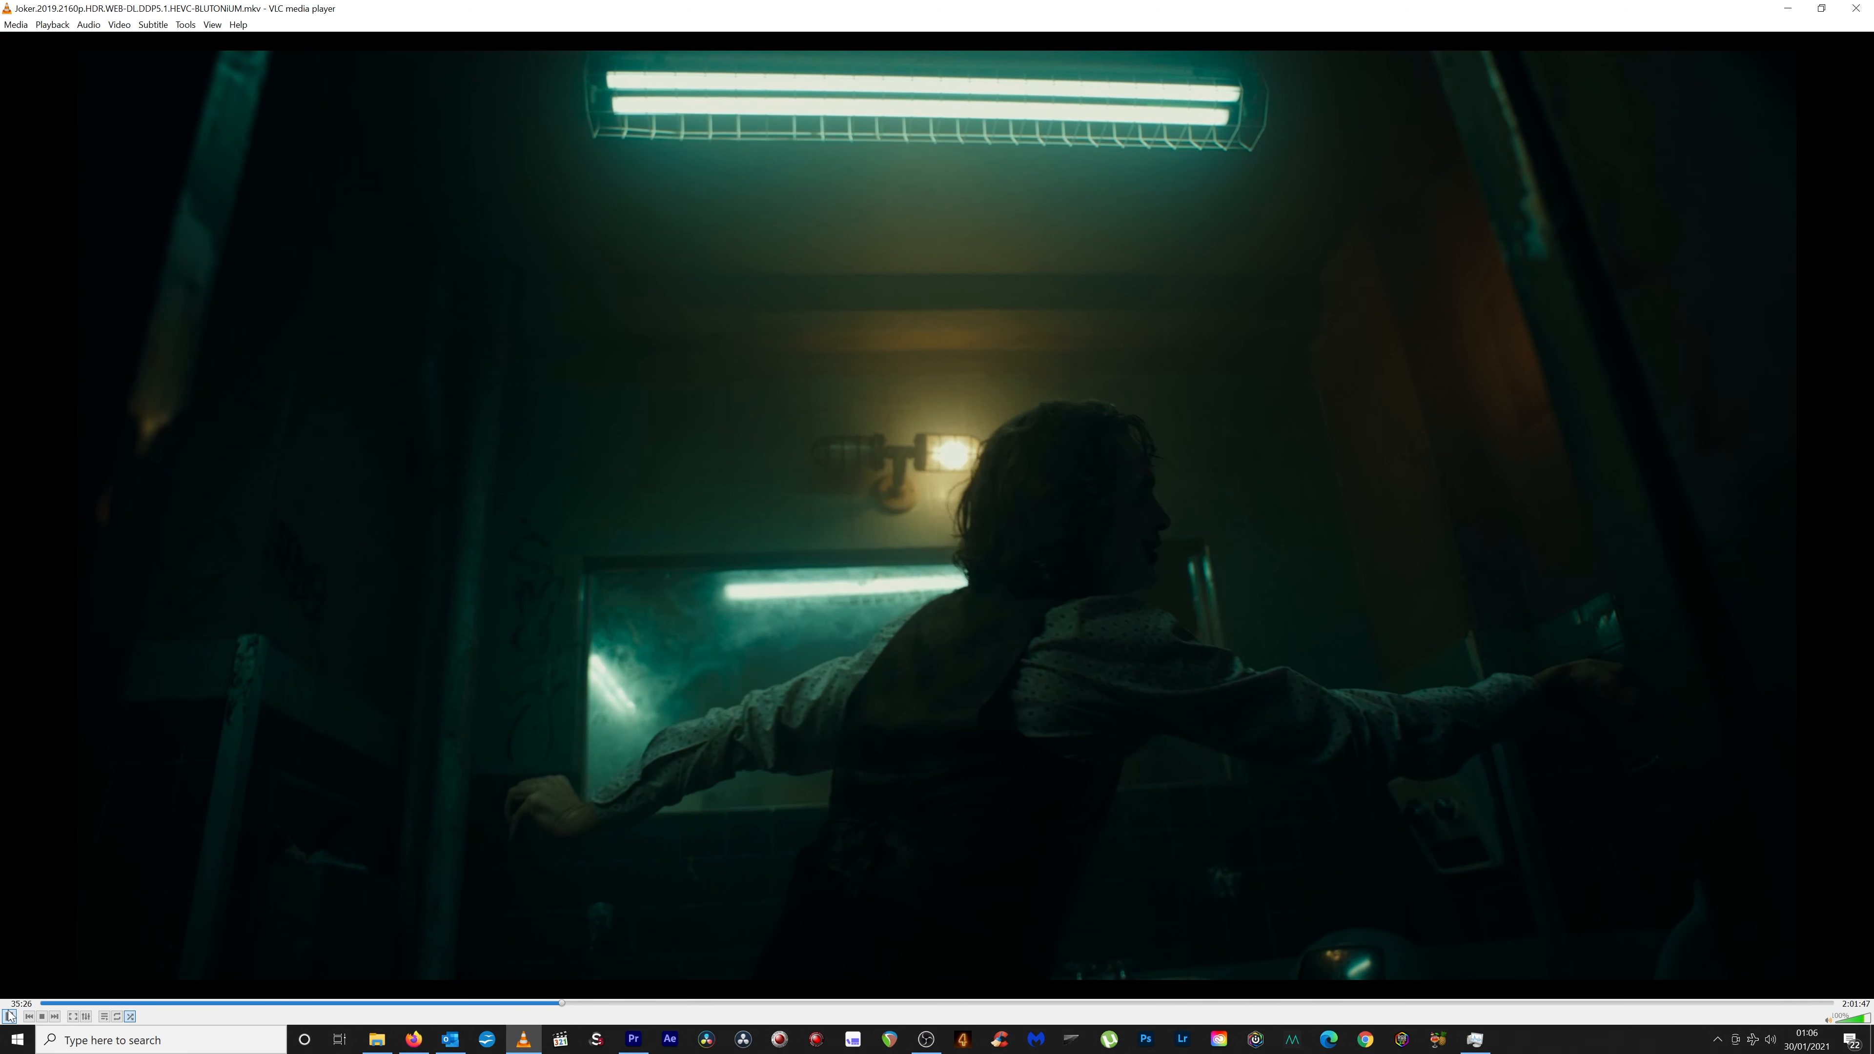
pyautogui.click(10, 1017)
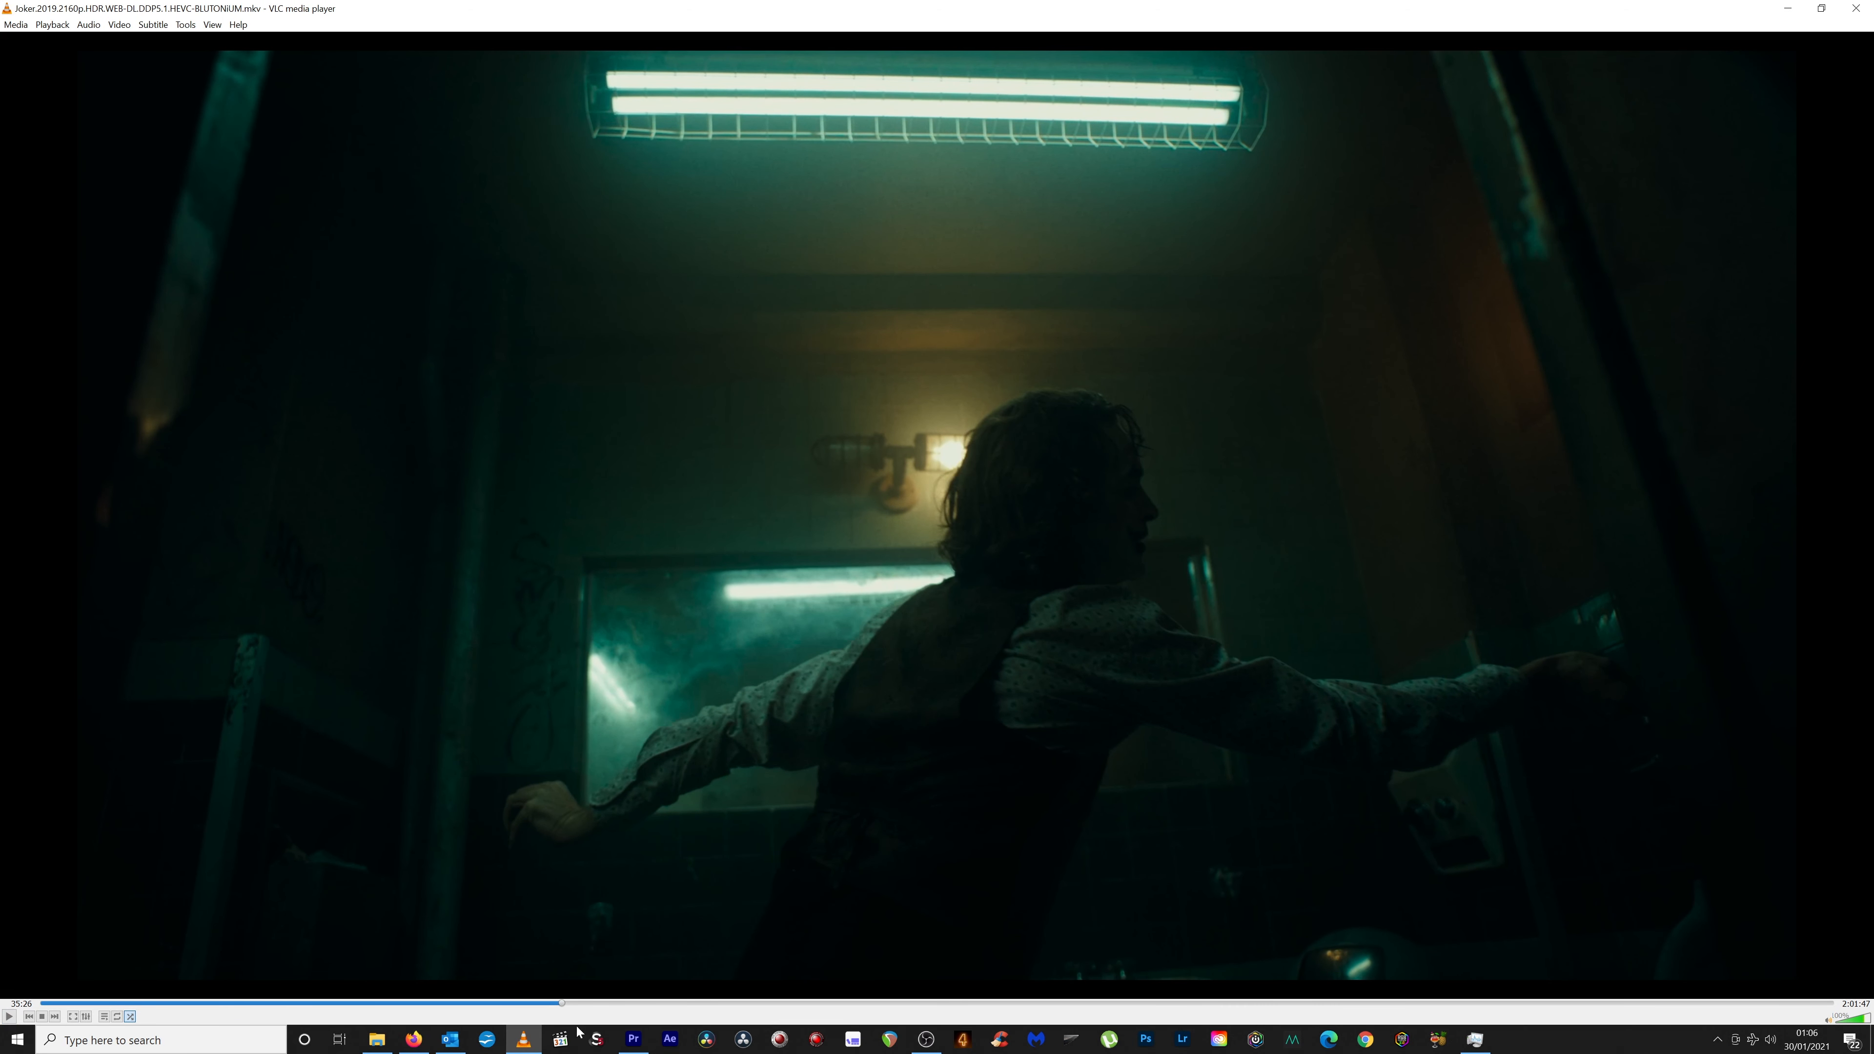
pyautogui.click(637, 1041)
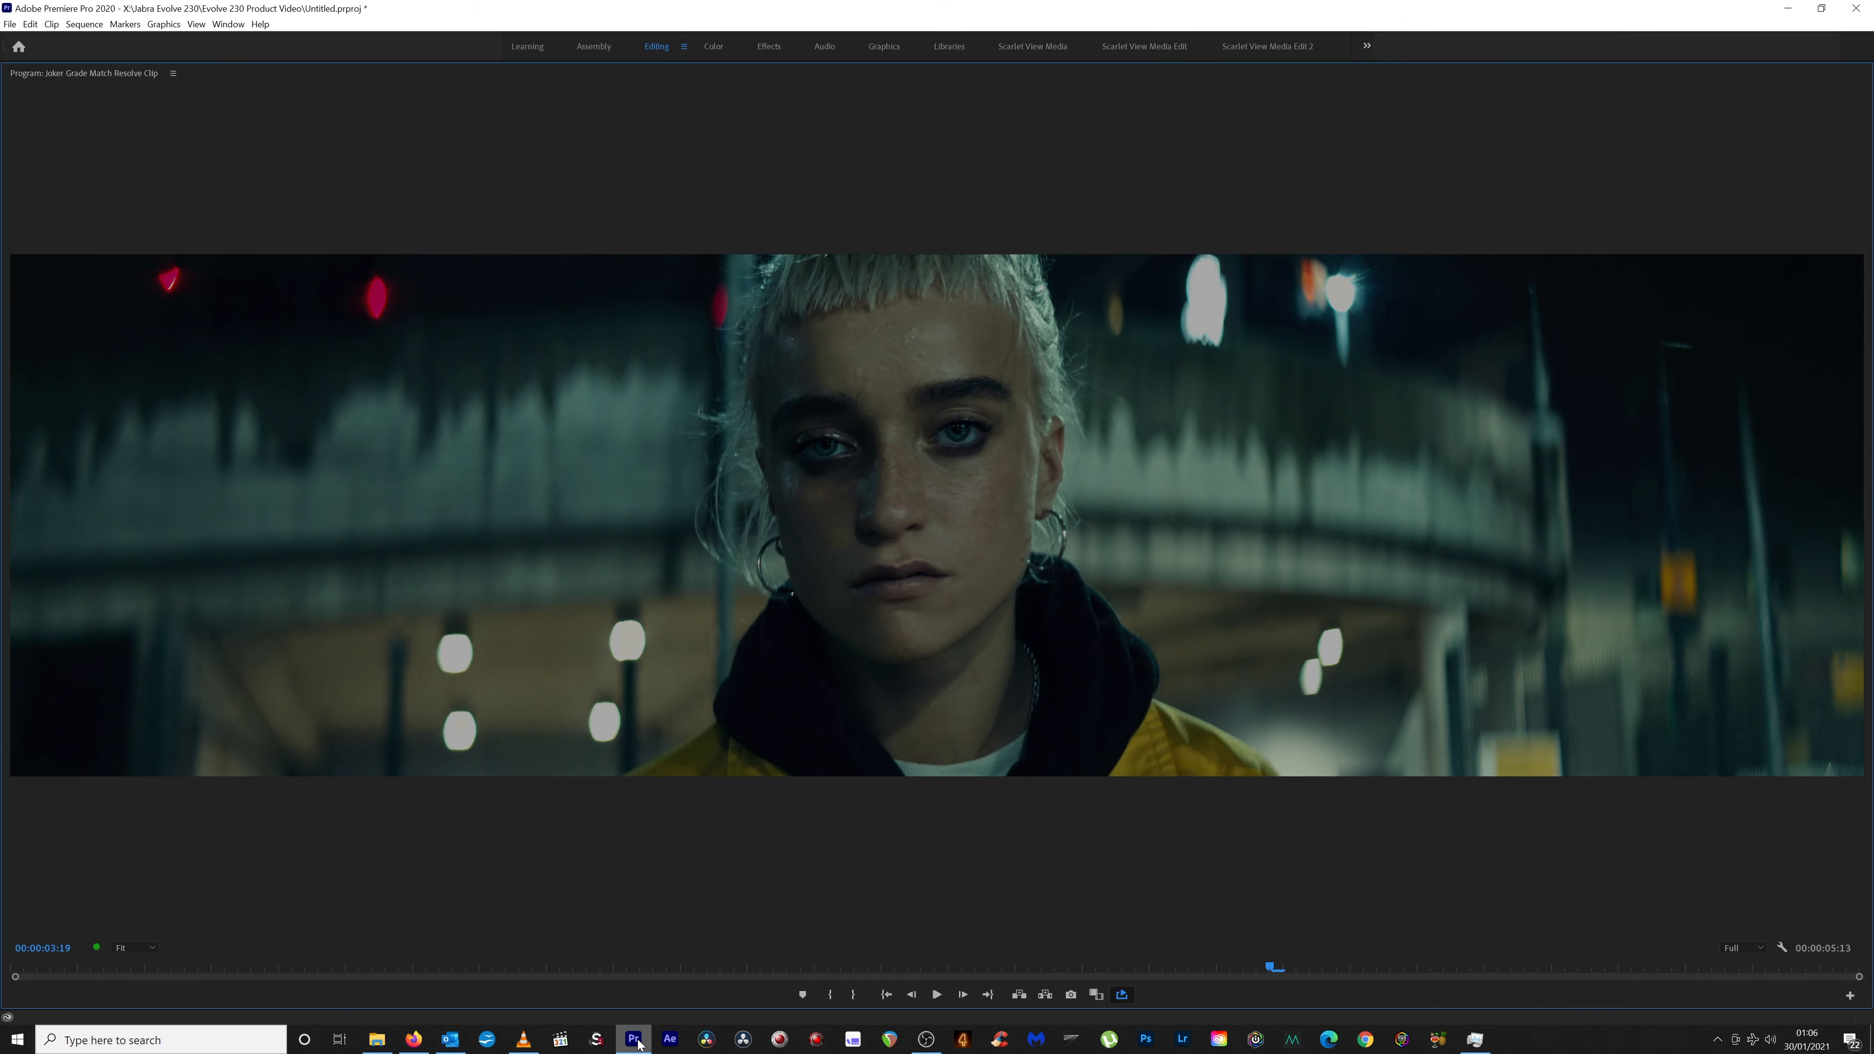
# Skip through more VLC scenes to the blue-lit bedroom shot at about 1:01:47 and compare it with the clip in Premiere Pro.
pyautogui.moveTo(377, 1040)
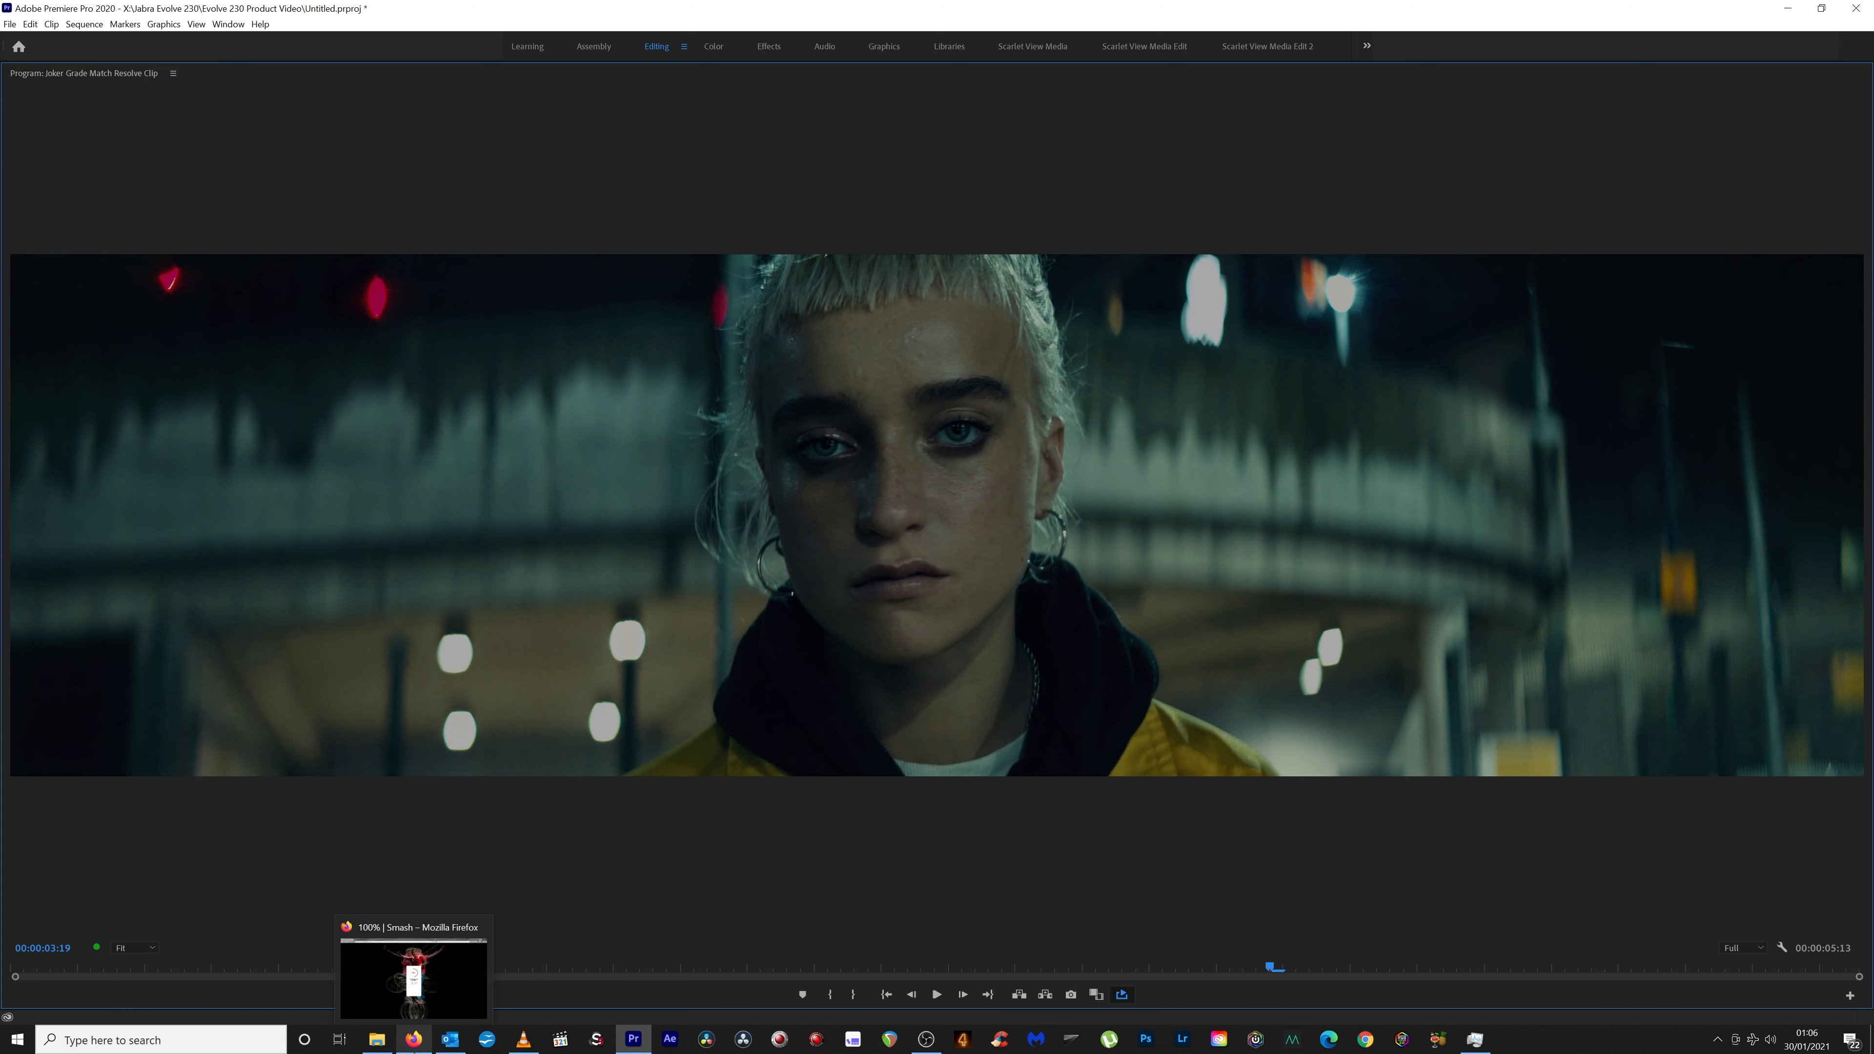
pyautogui.click(523, 1039)
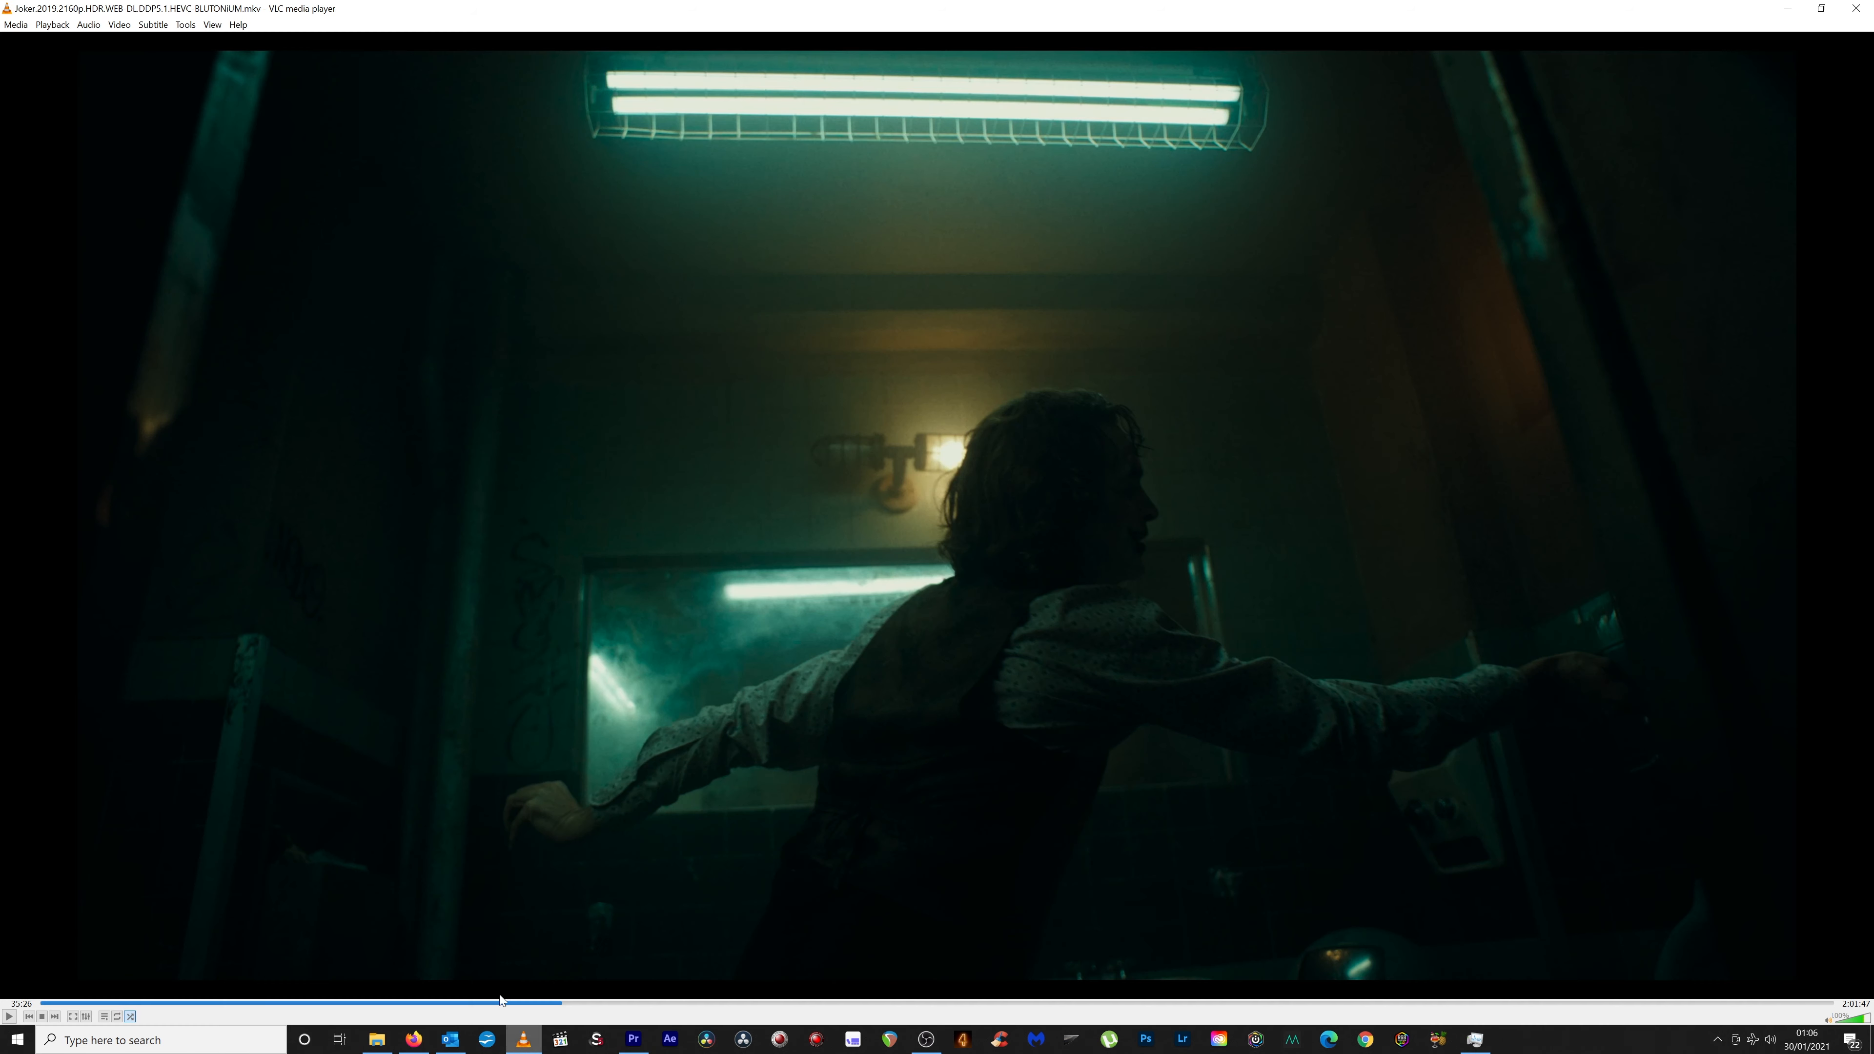
pyautogui.click(10, 1016)
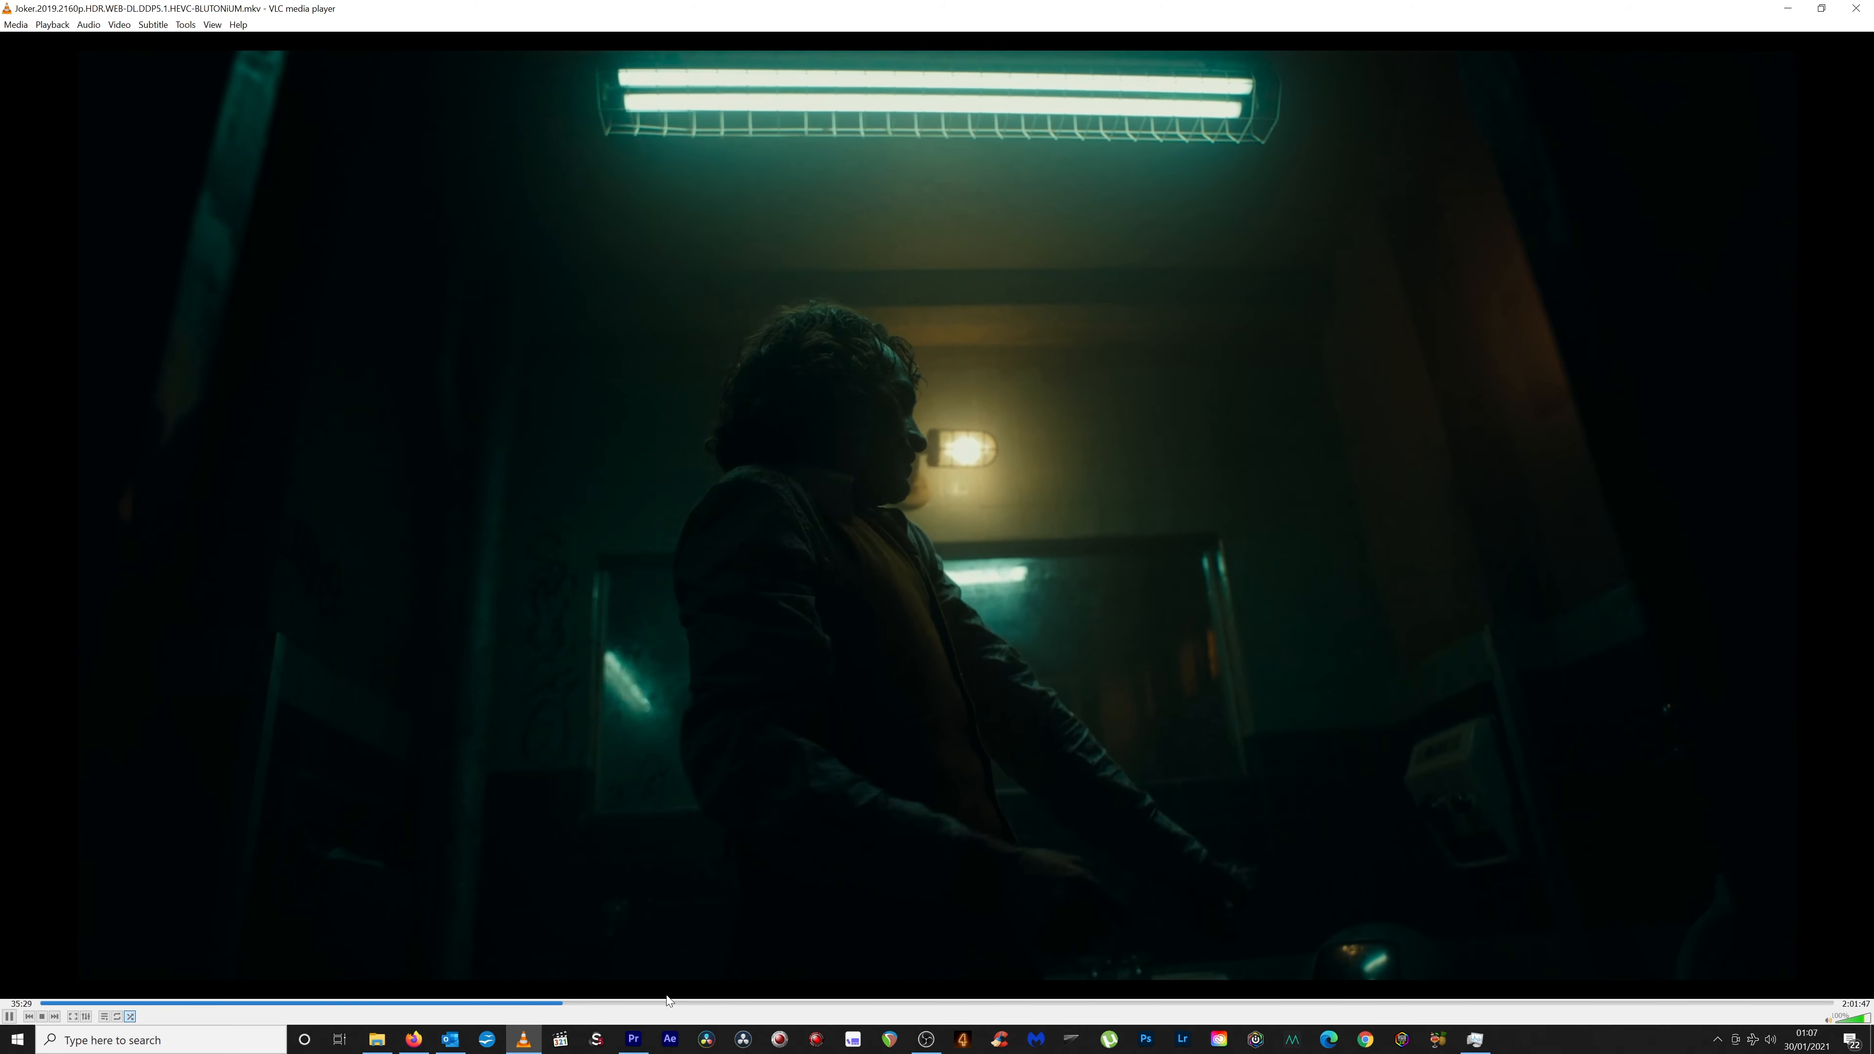
pyautogui.click(730, 1003)
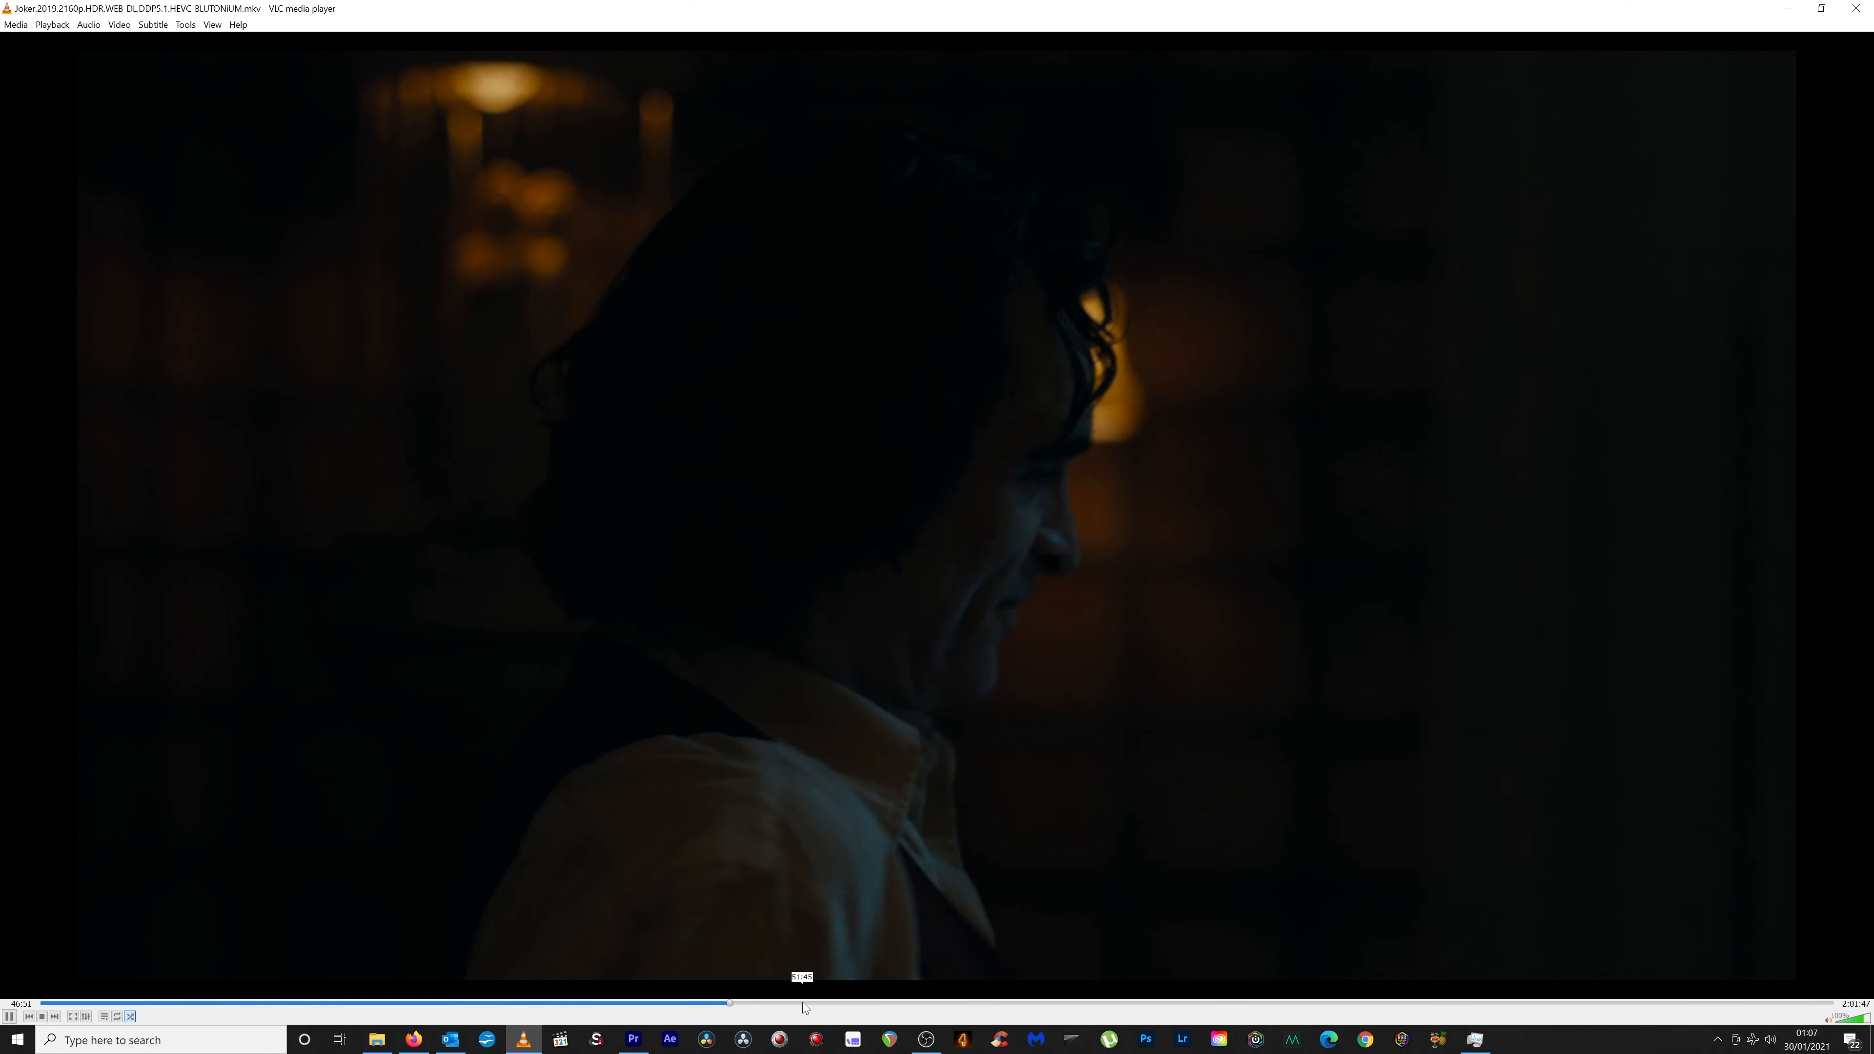
pyautogui.click(802, 1002)
pyautogui.click(885, 1002)
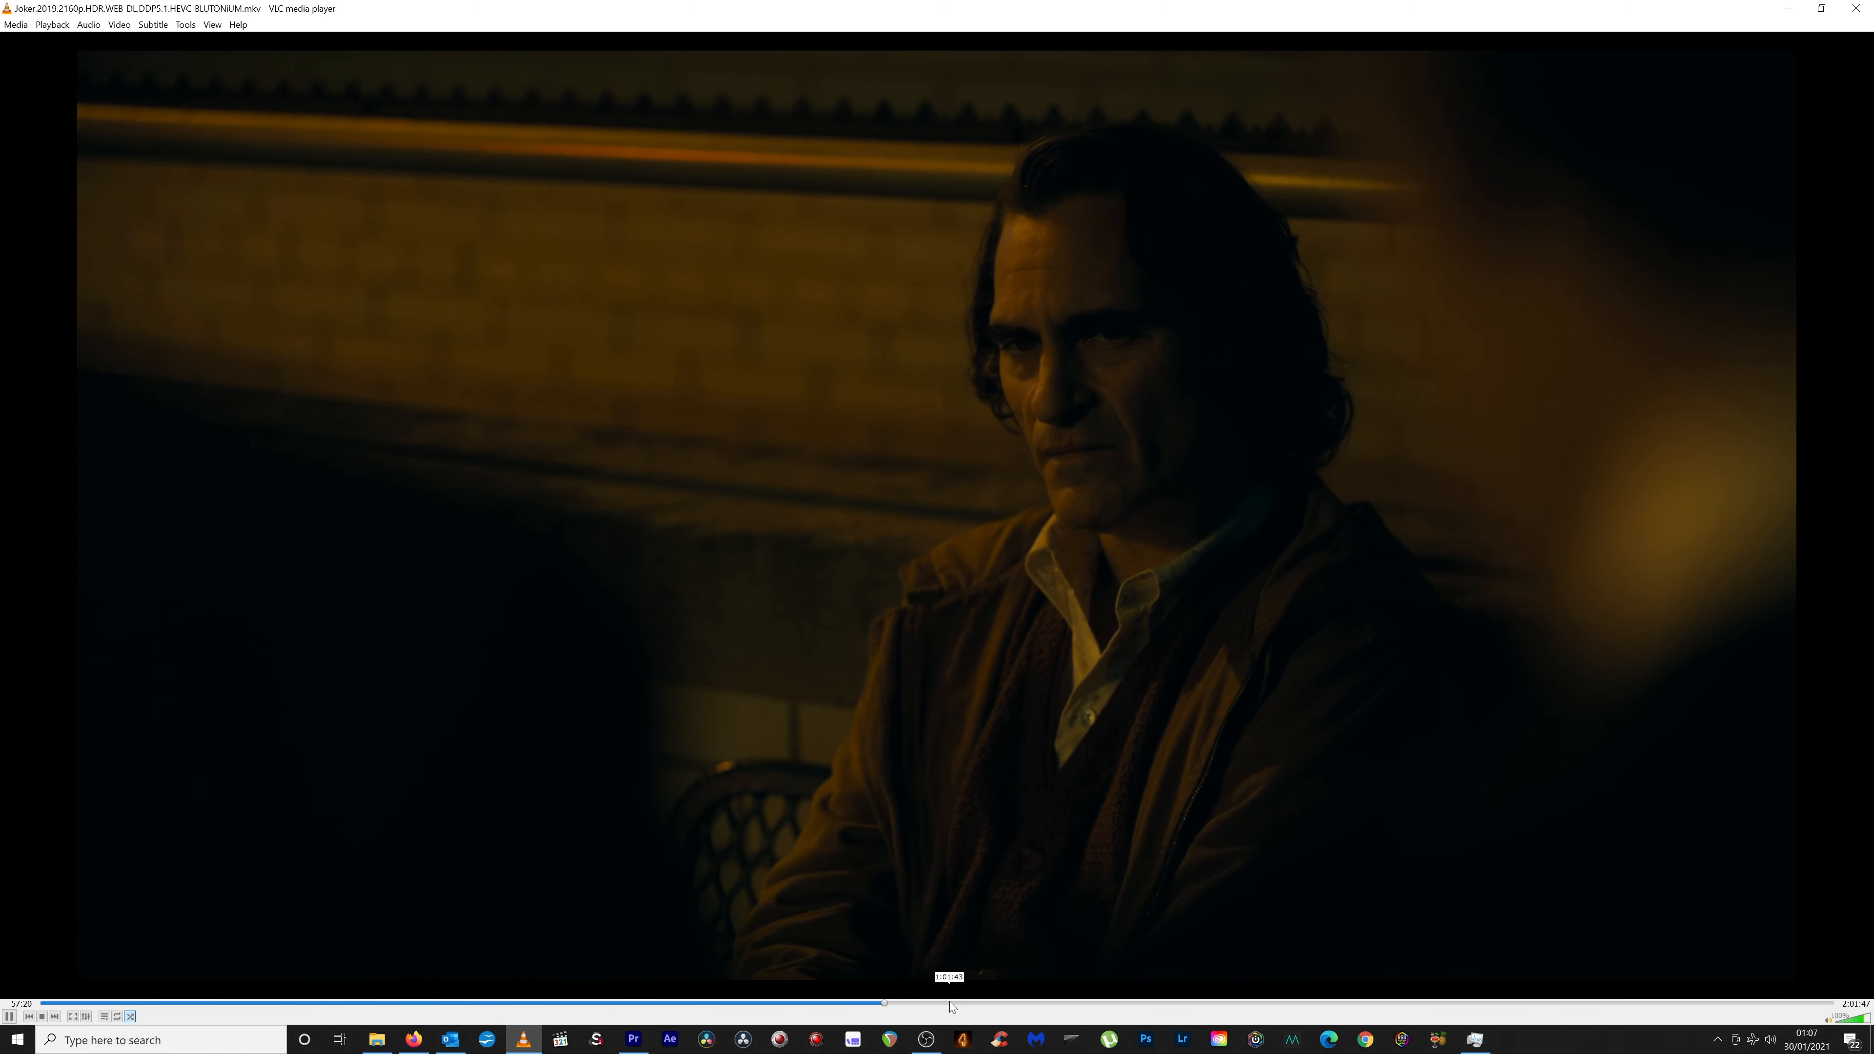
pyautogui.click(949, 1002)
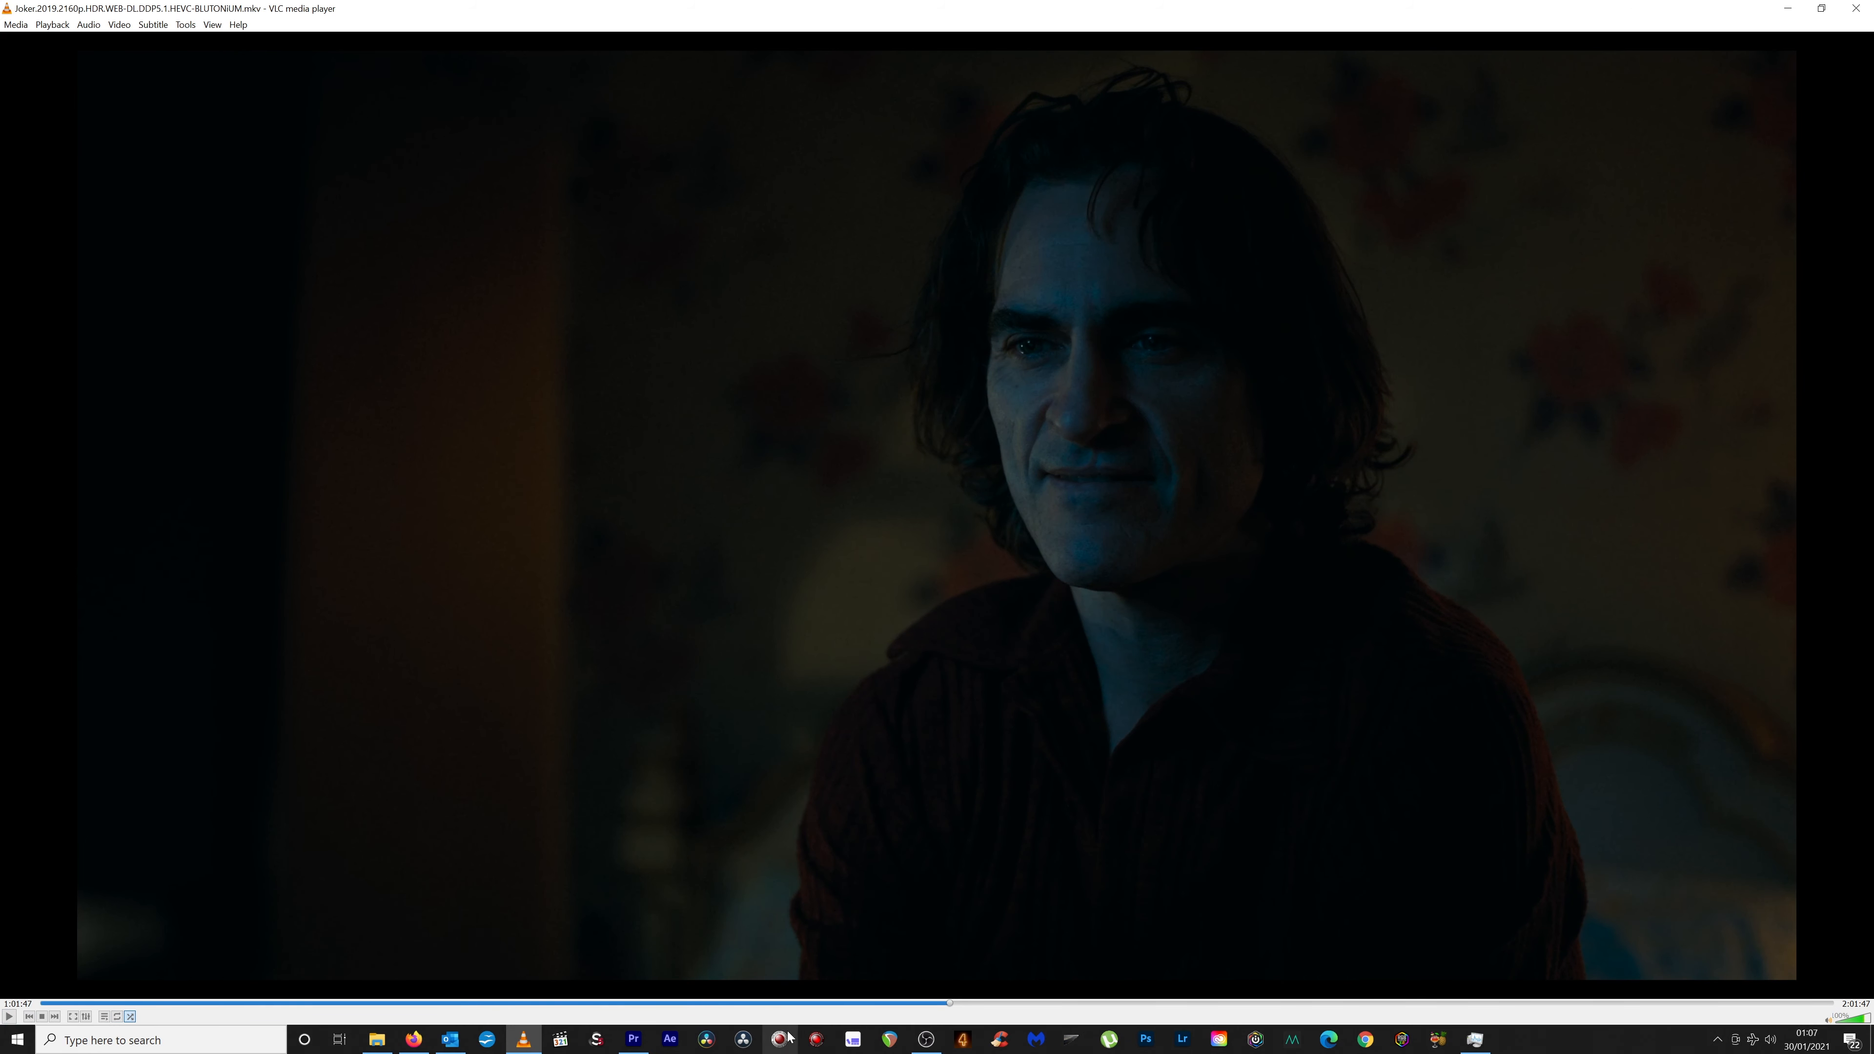
pyautogui.click(631, 1039)
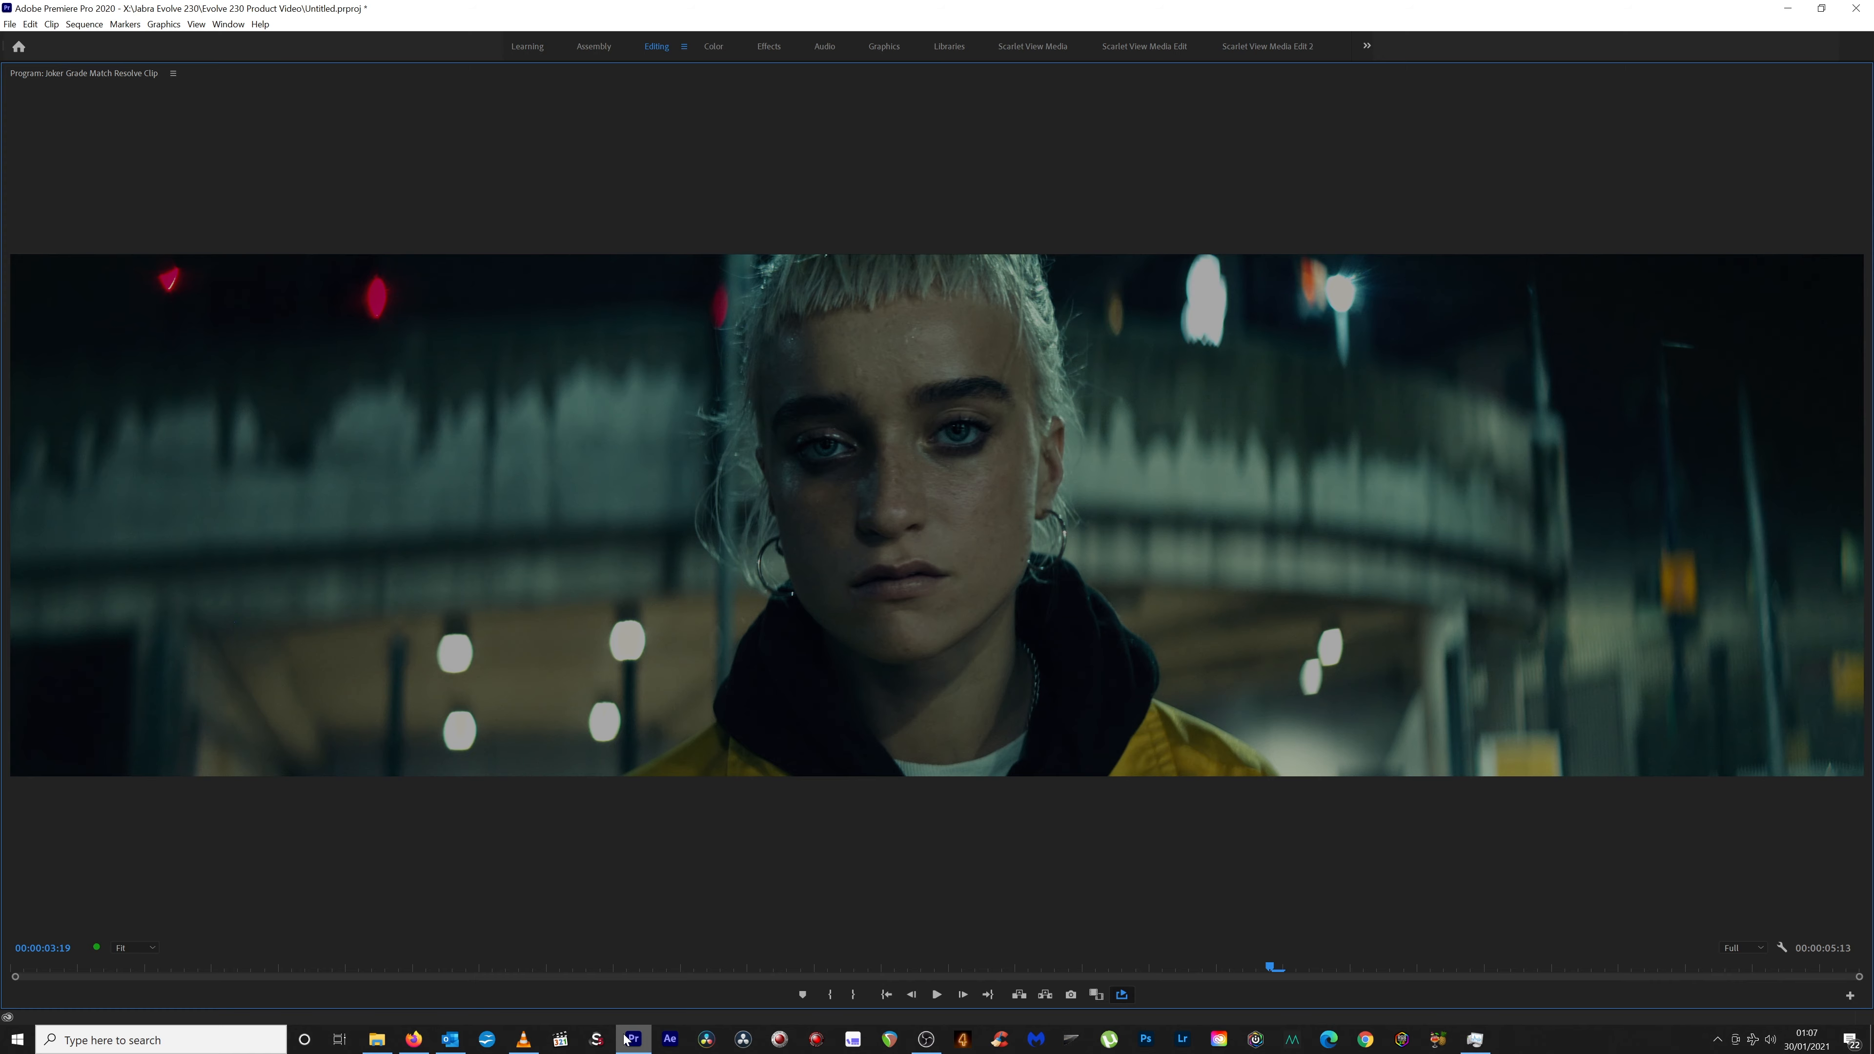
# Return to VLC, skip ahead to the cigarette shot at 1:31:27, and play it until the street chase at about 1:31:46.
pyautogui.click(626, 1039)
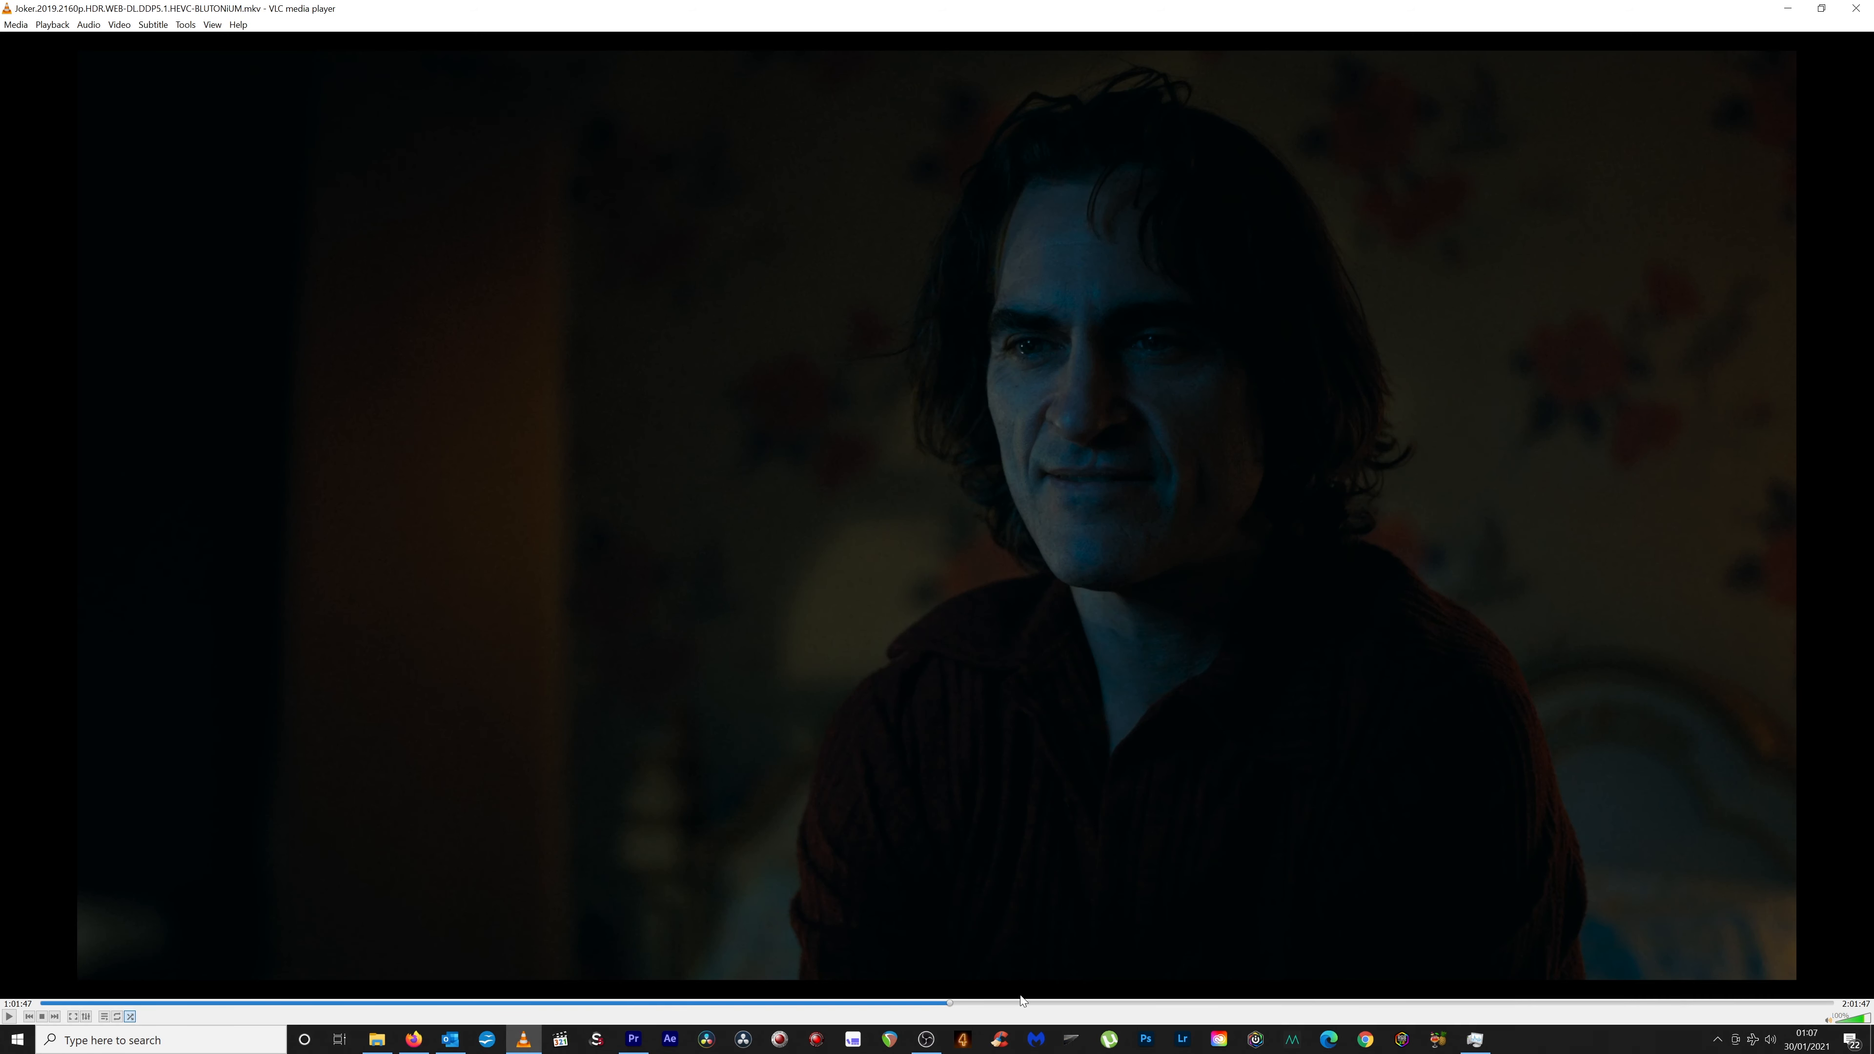
pyautogui.click(1083, 1004)
pyautogui.click(1145, 1003)
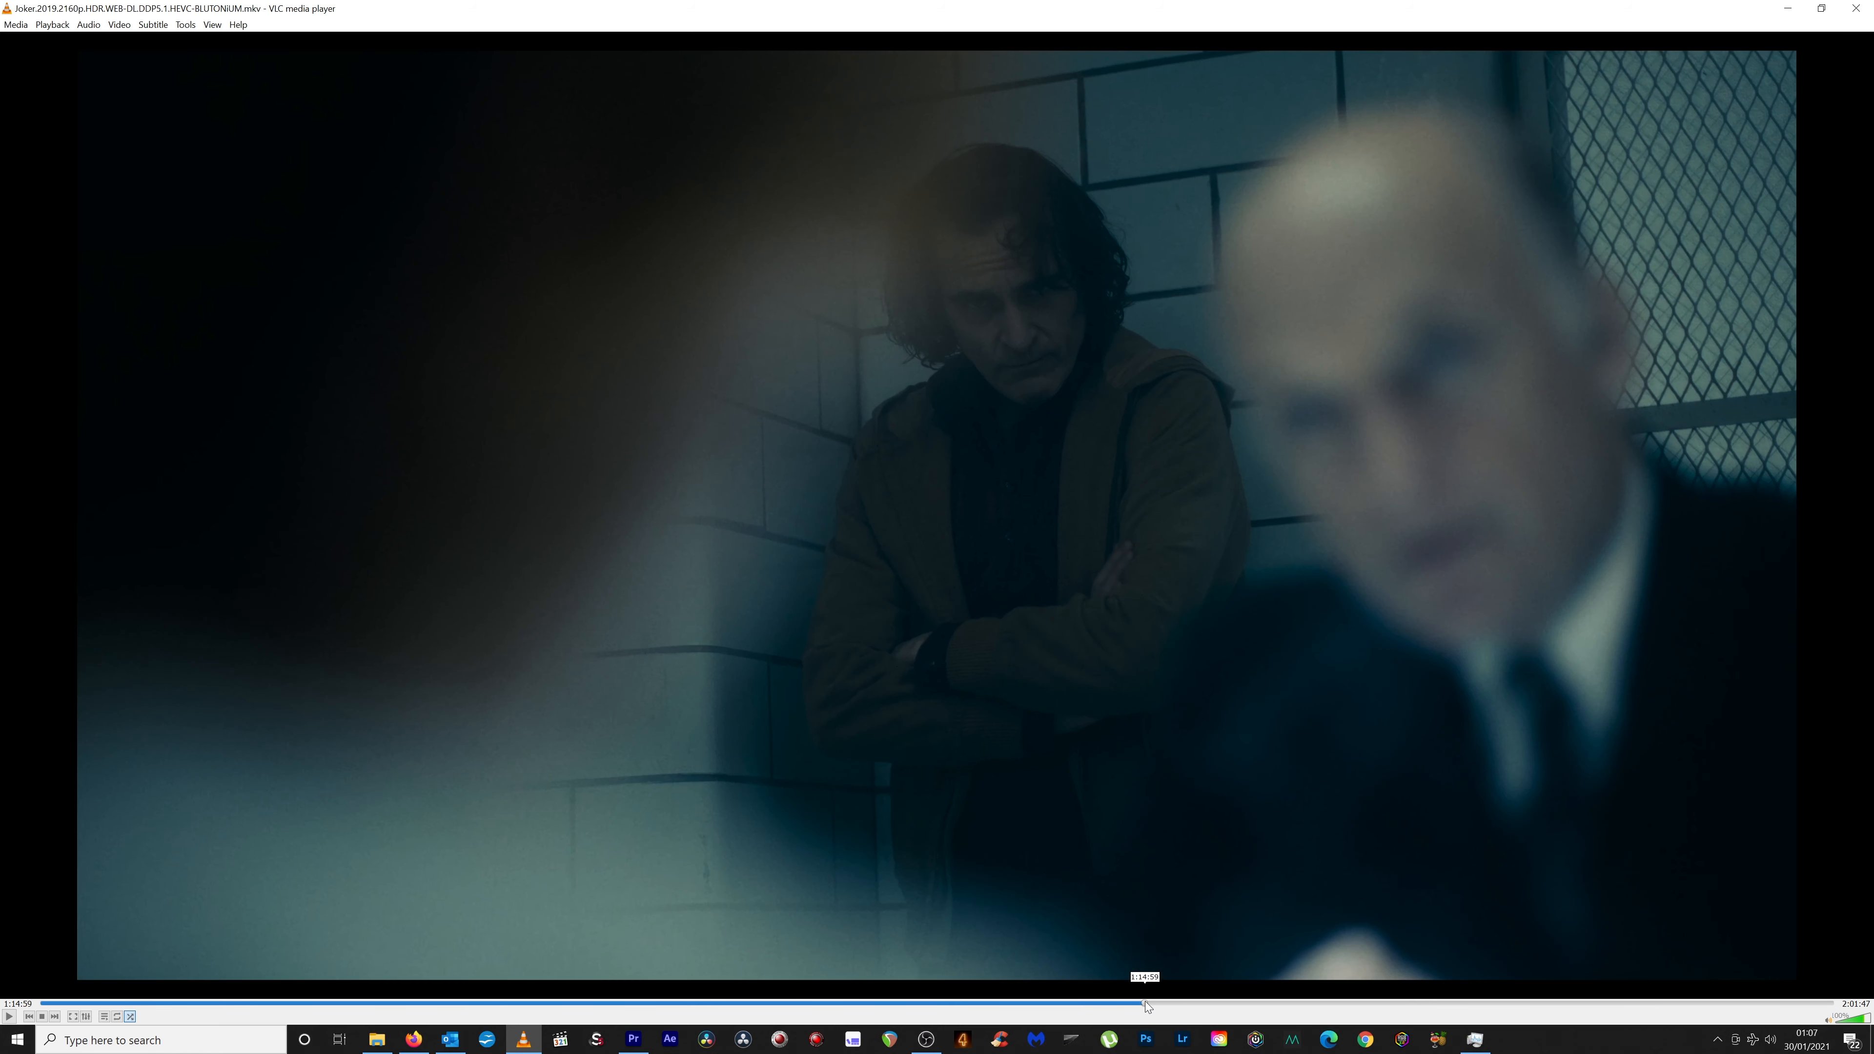
pyautogui.click(1195, 1004)
pyautogui.click(1243, 1003)
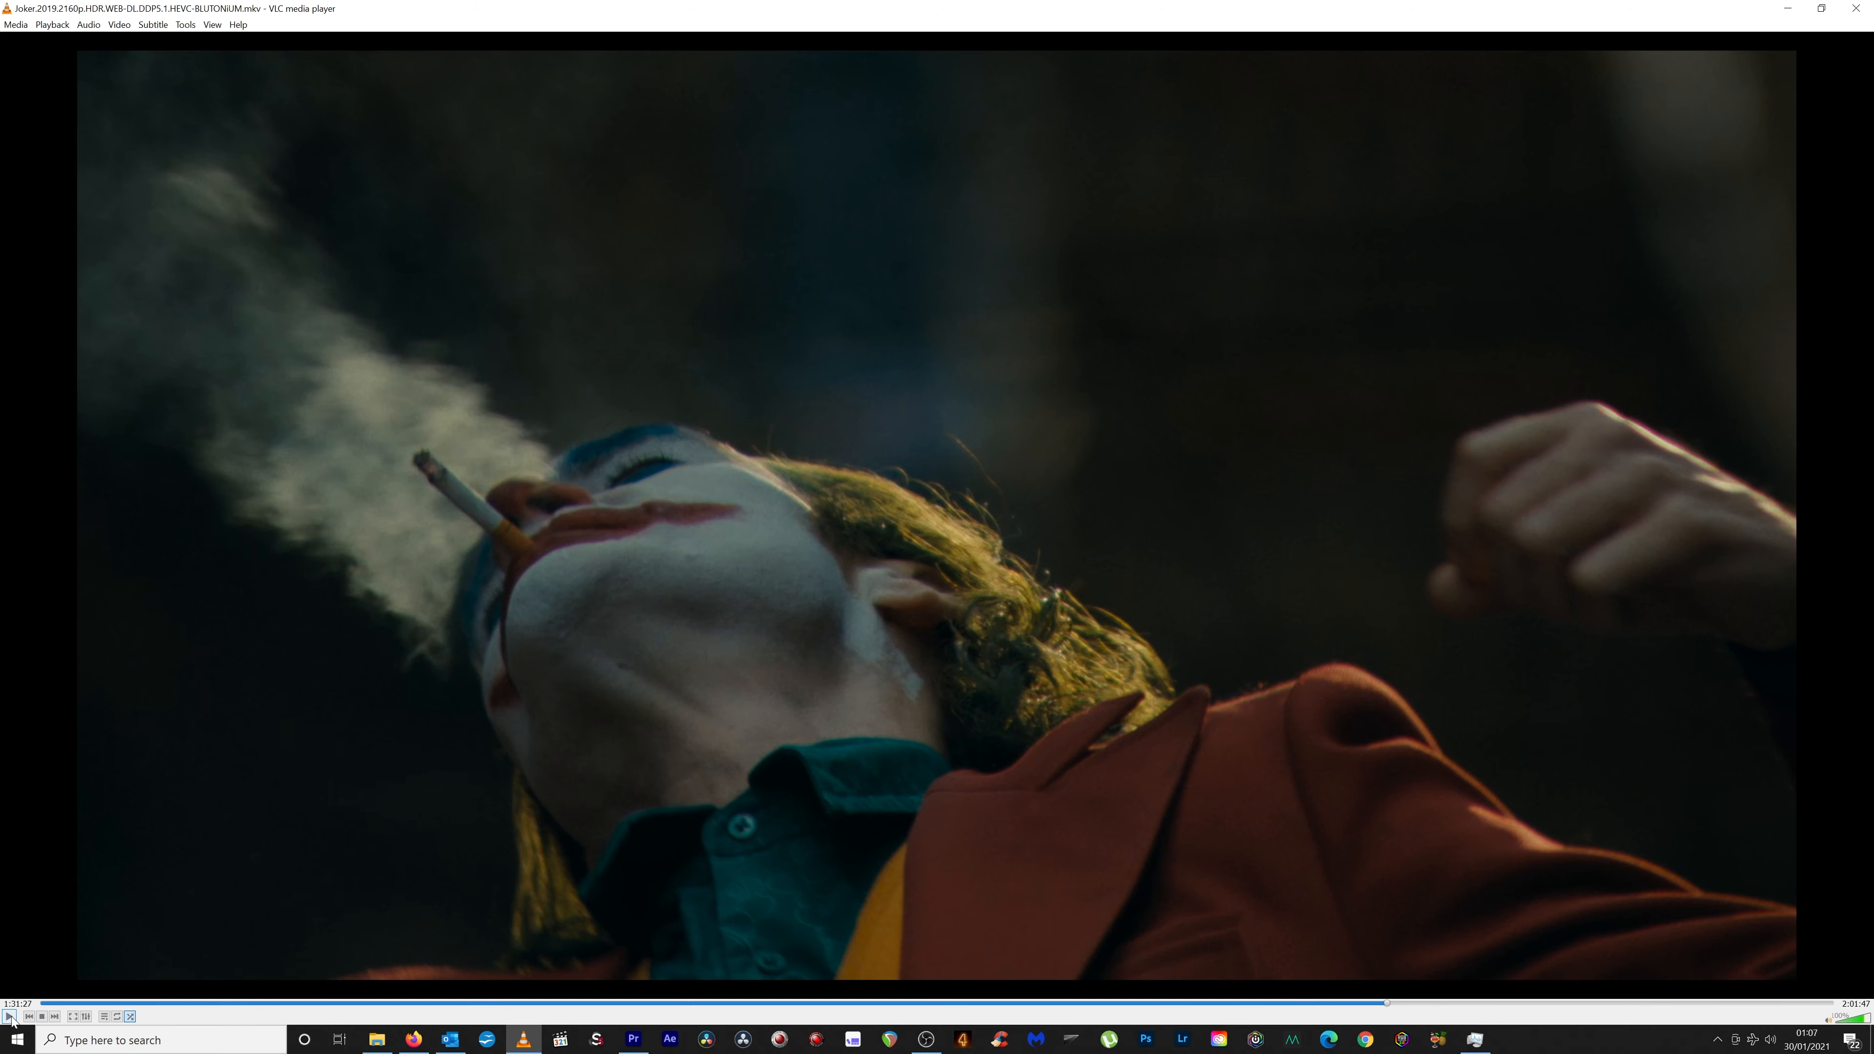
pyautogui.click(9, 1016)
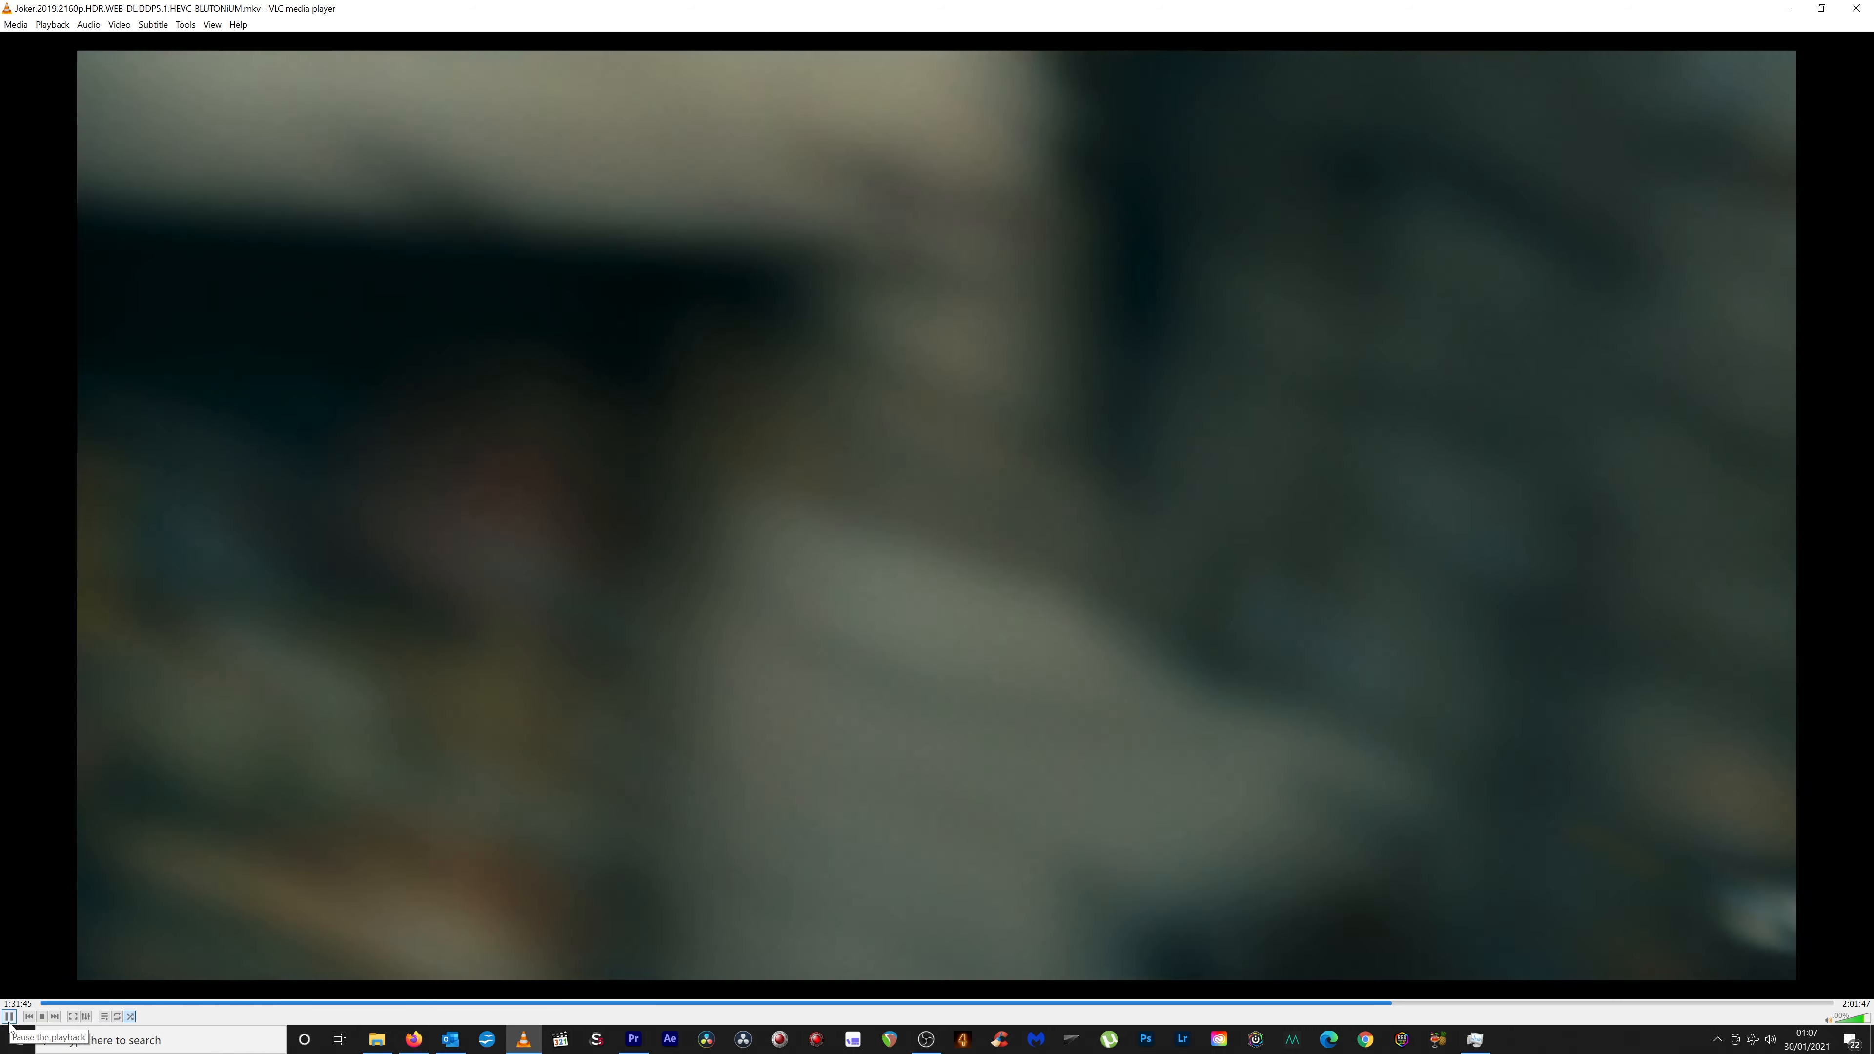
pyautogui.click(9, 1017)
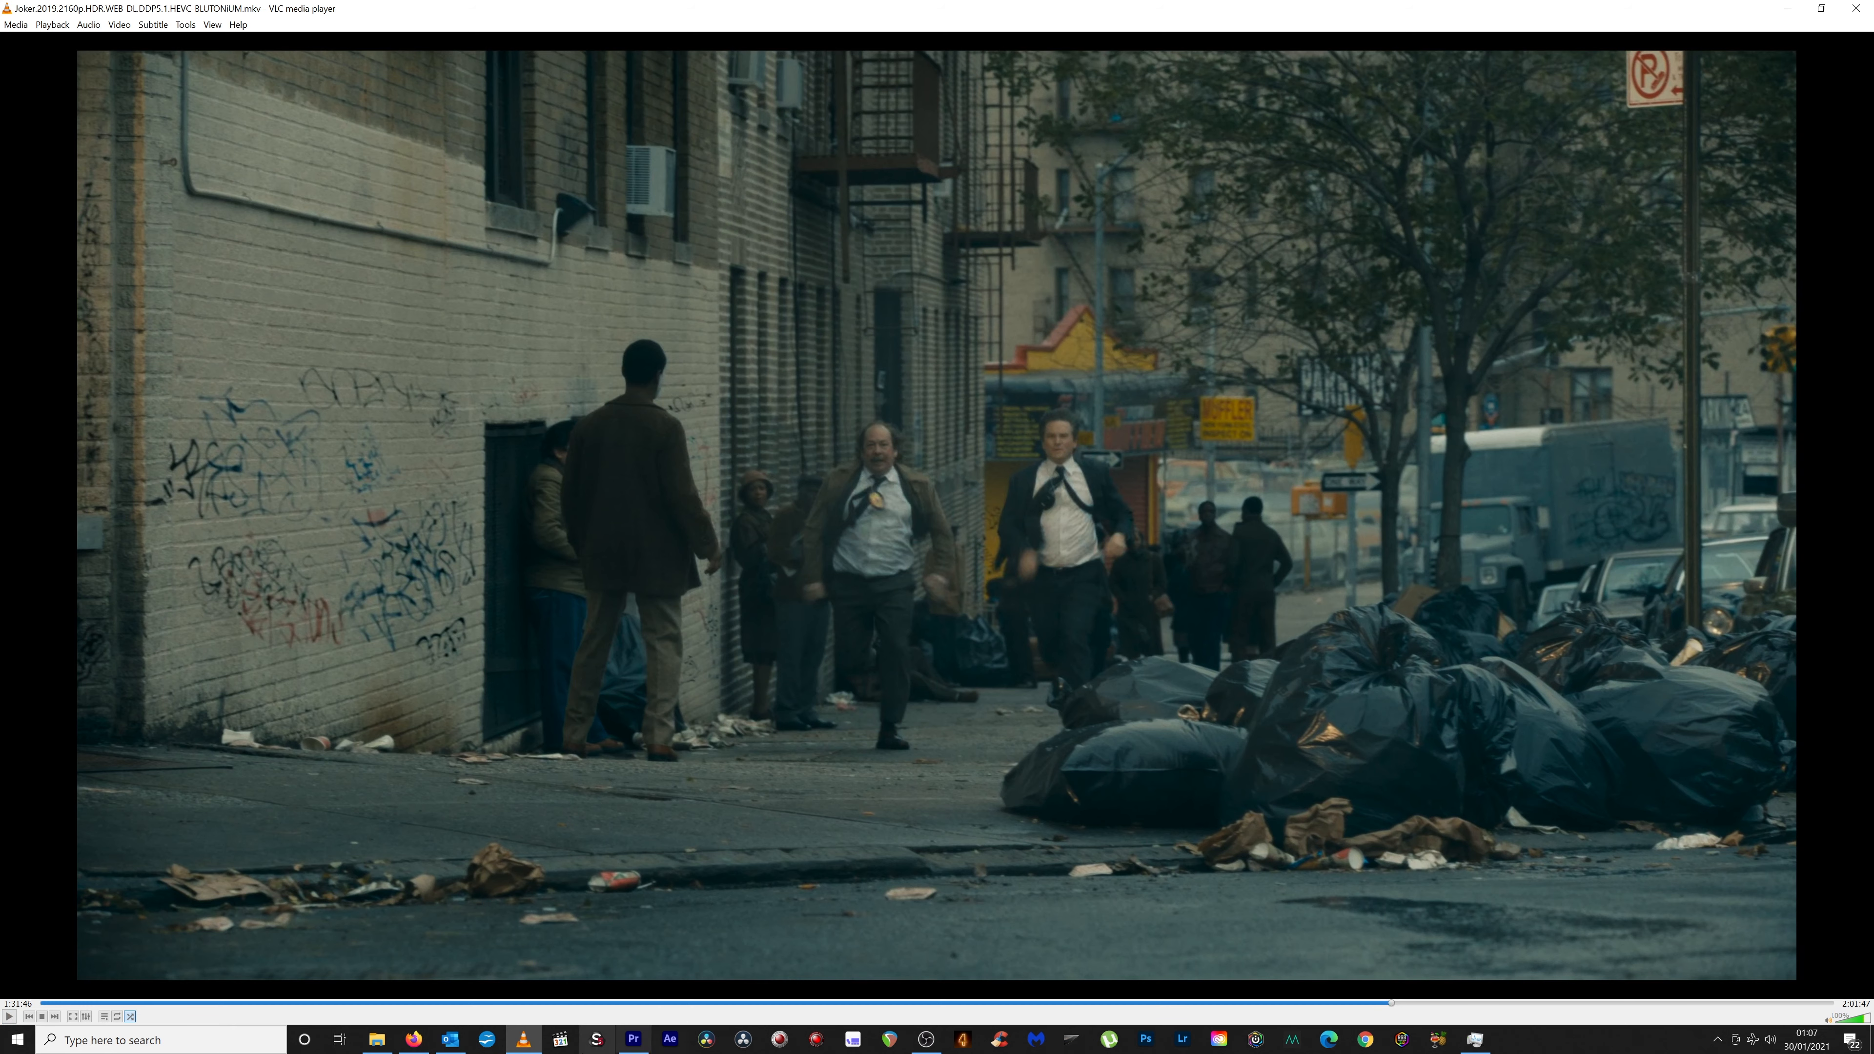
# Switch to Premiere Pro and play the graded portrait clip for comparison with the film, stopping at 00:00:01:13.
pyautogui.click(632, 1039)
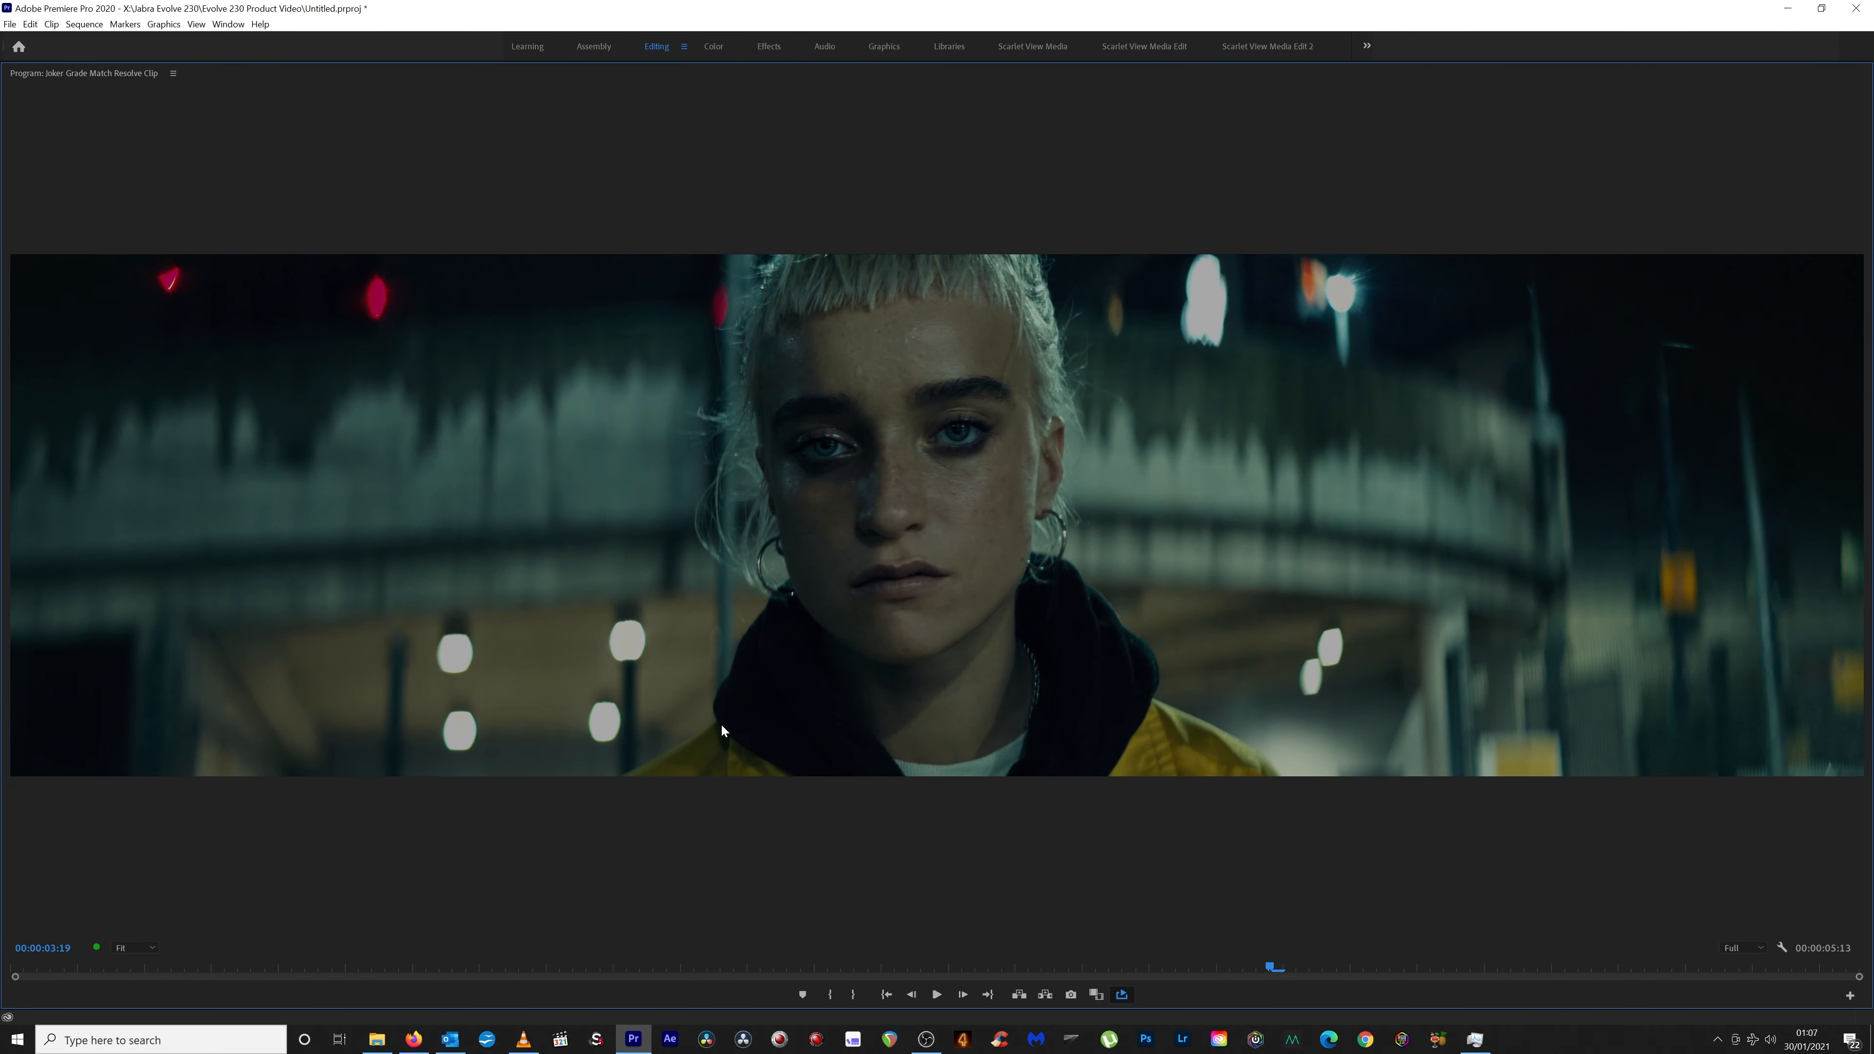
pyautogui.press('space')
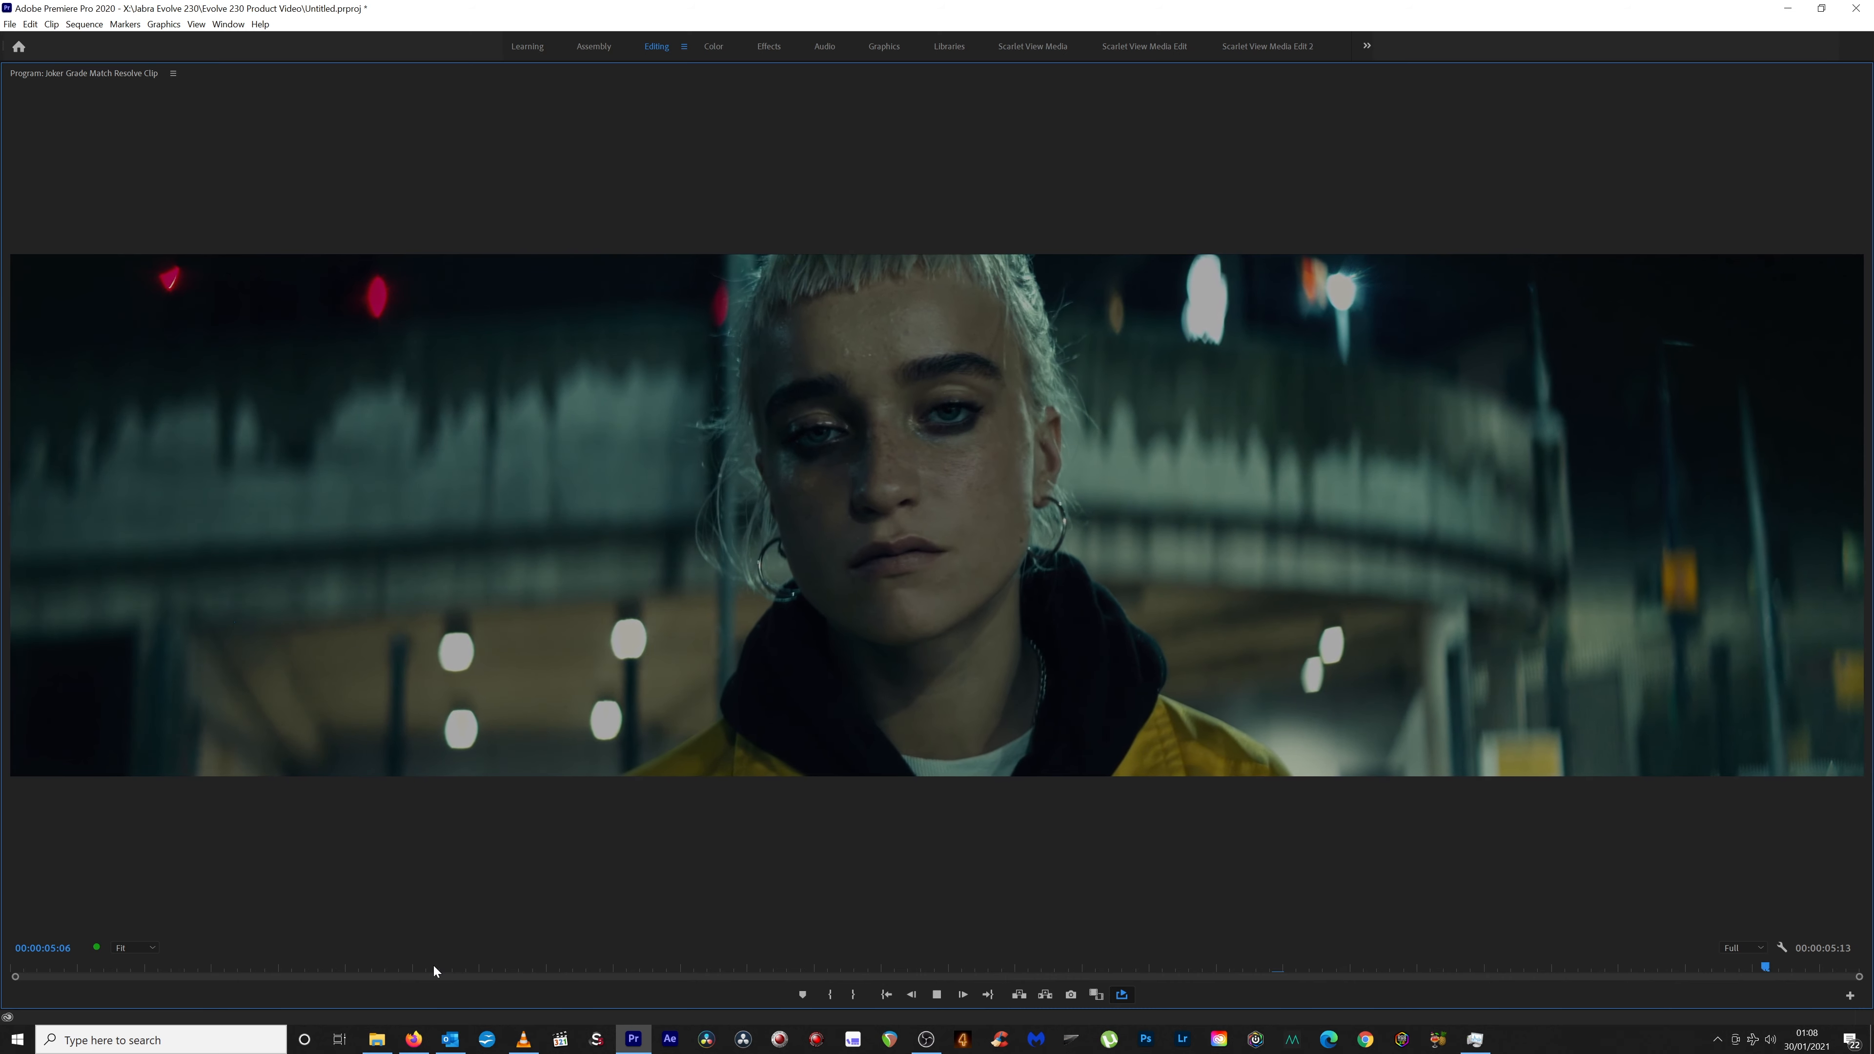
pyautogui.press('space')
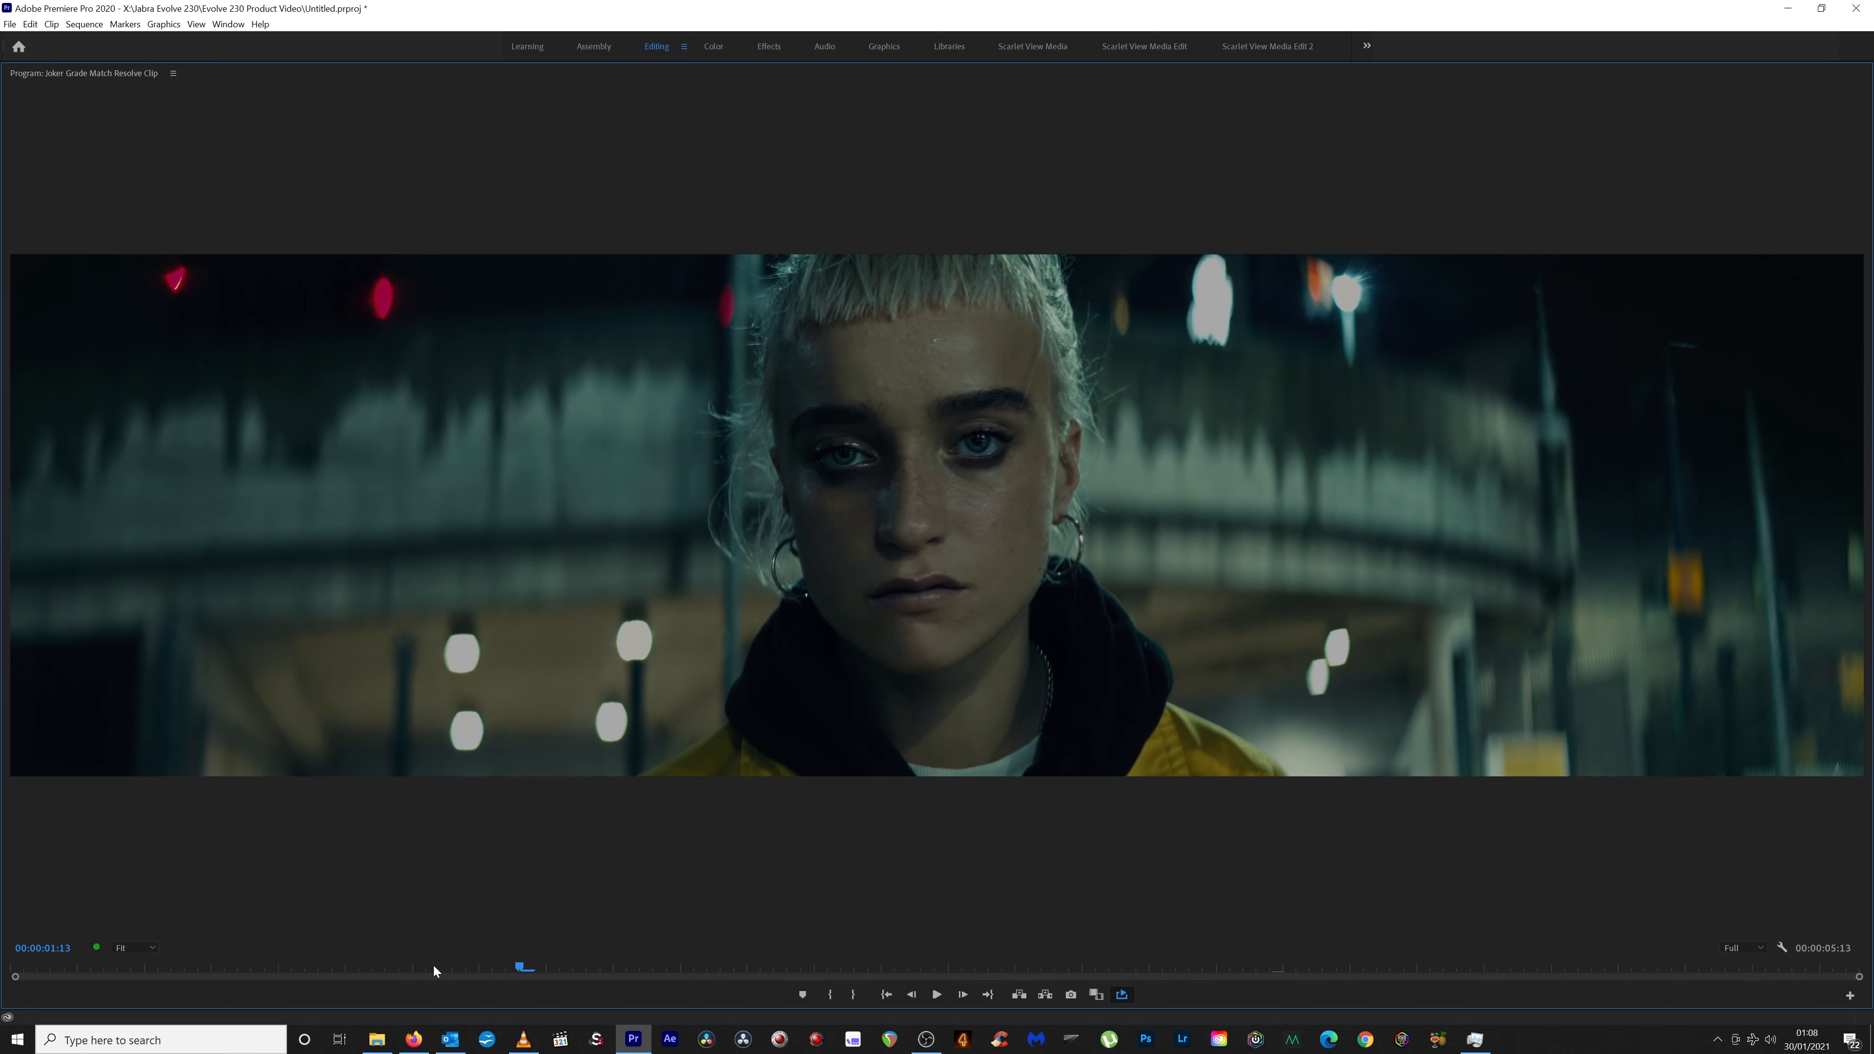